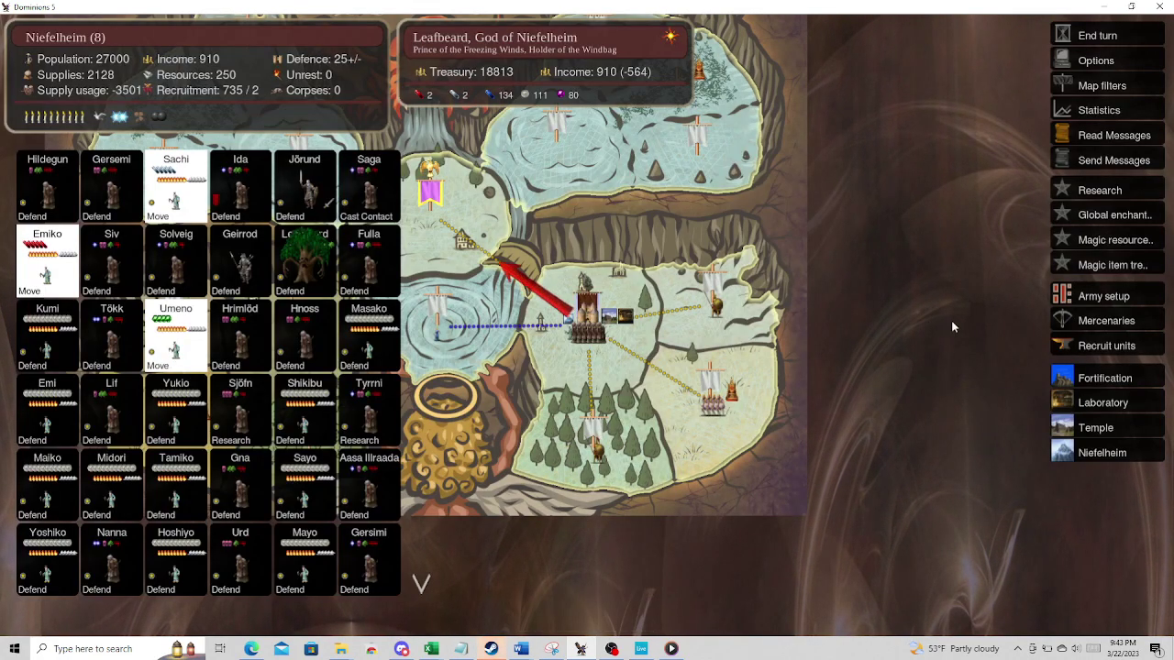
# - In the province's army setup, give Sachi a first-round Fire Storm spell
pyautogui.click(1103, 296)
pyautogui.click(600, 276)
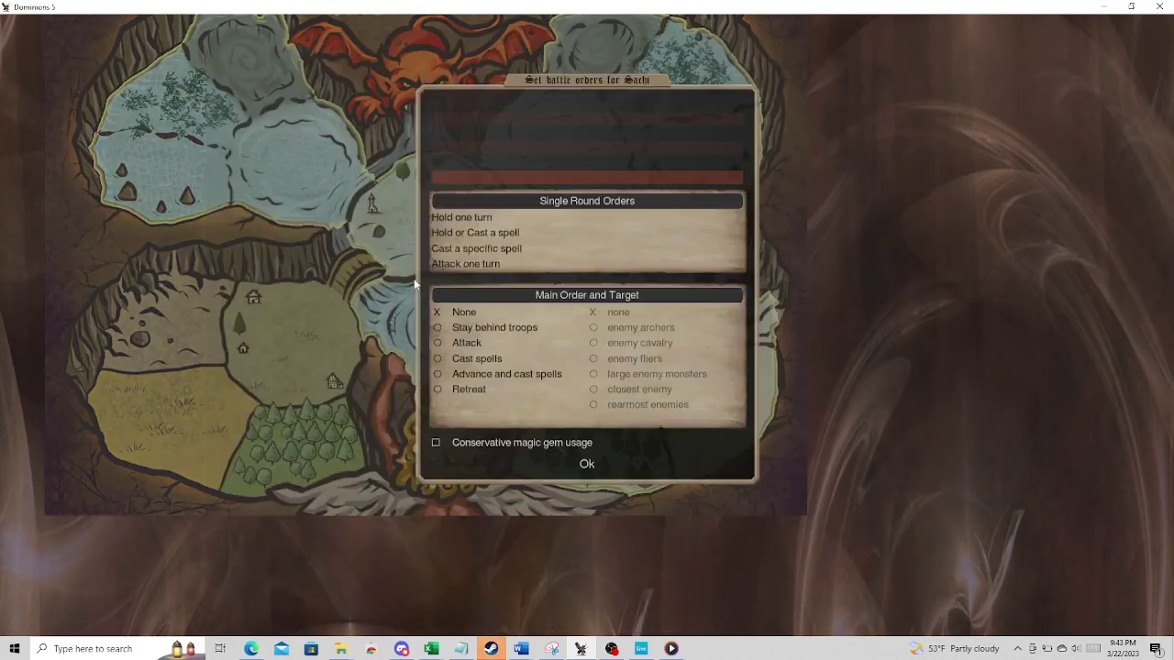
pyautogui.click(488, 248)
pyautogui.scroll(-15, 600, 300)
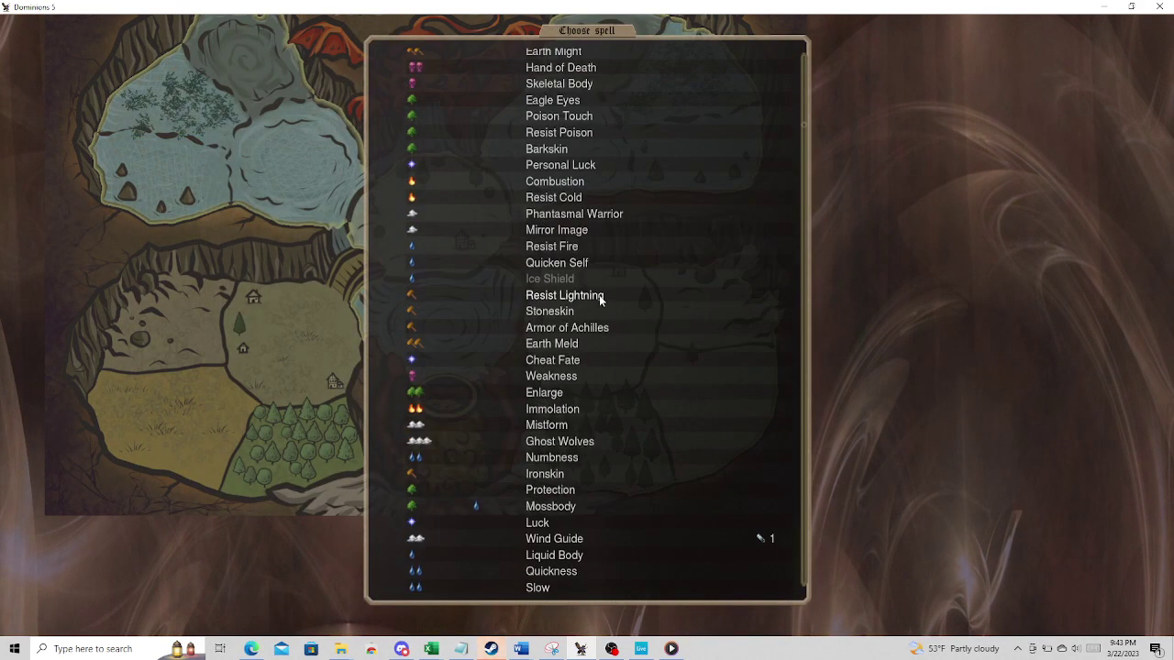
pyautogui.scroll(-10, 599, 300)
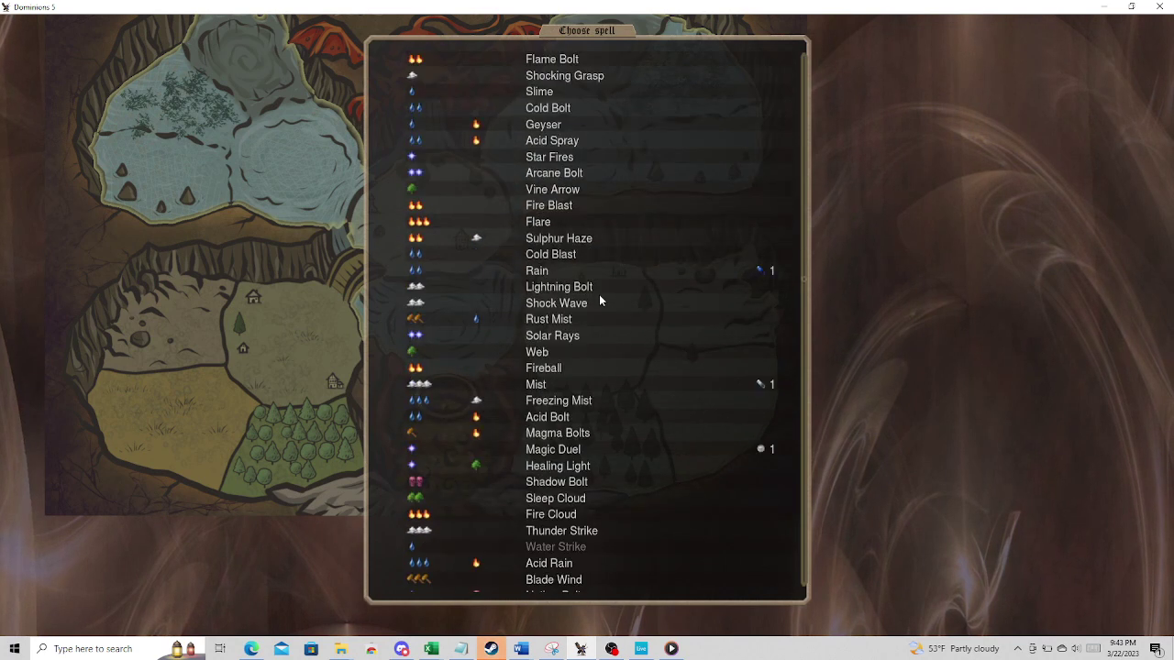
pyautogui.scroll(-5, 600, 300)
pyautogui.scroll(-5, 598, 294)
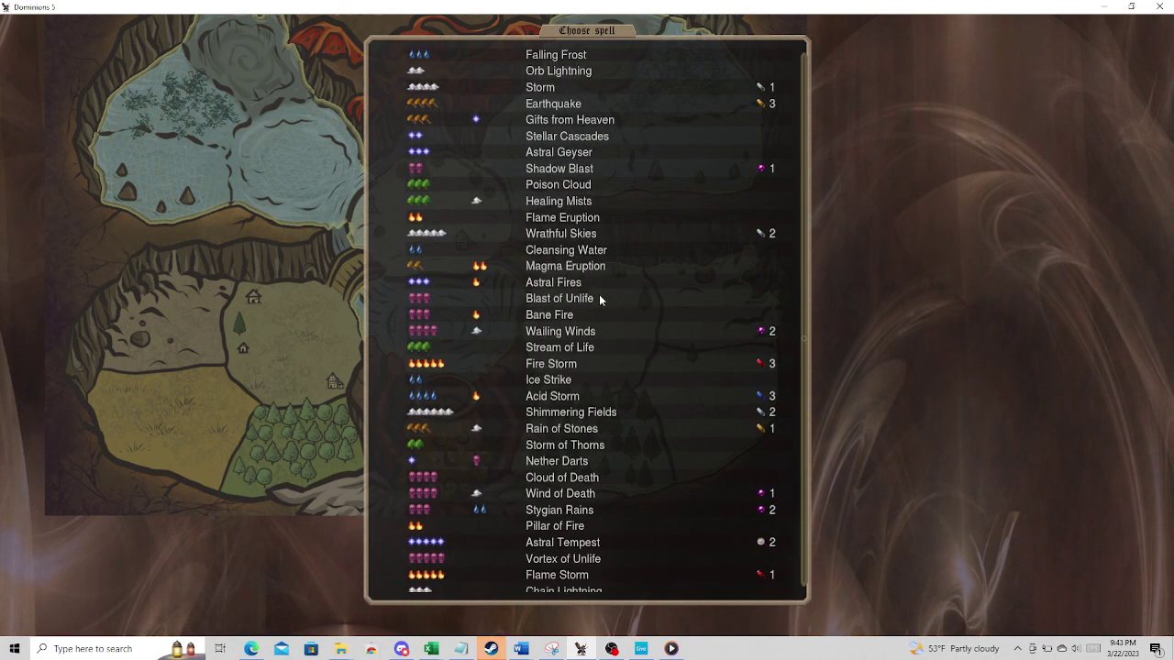
pyautogui.click(555, 365)
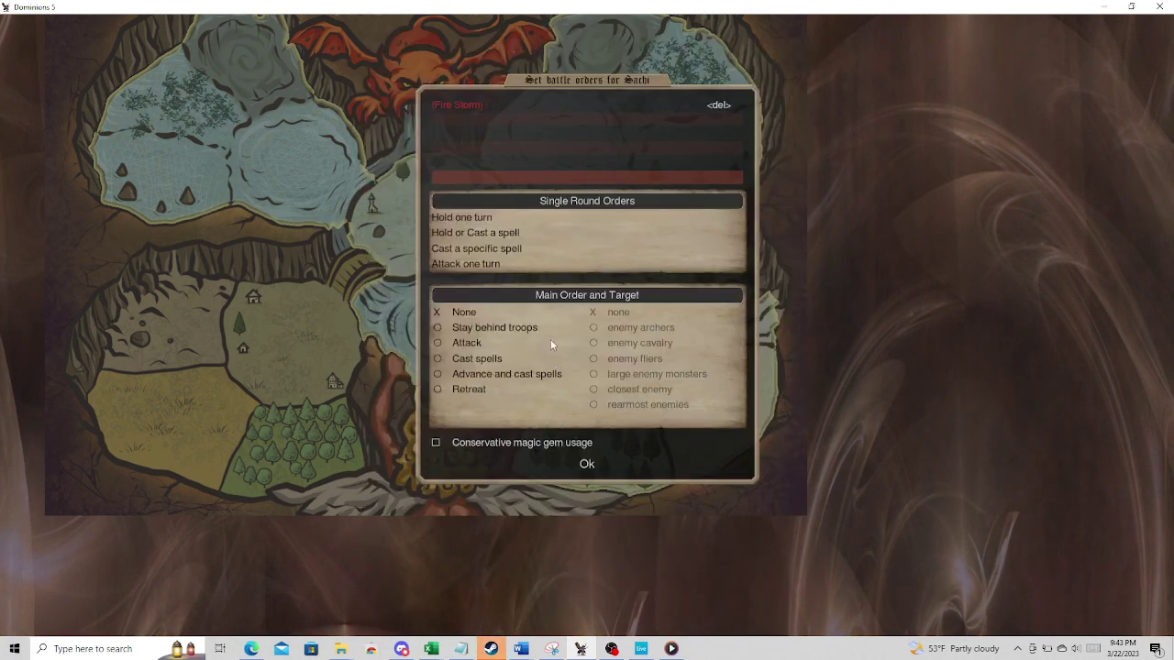
# - Change Sachi's first-round spell to Foul Vapors and return to army setup
pyautogui.click(442, 104)
pyautogui.scroll(-5, 616, 519)
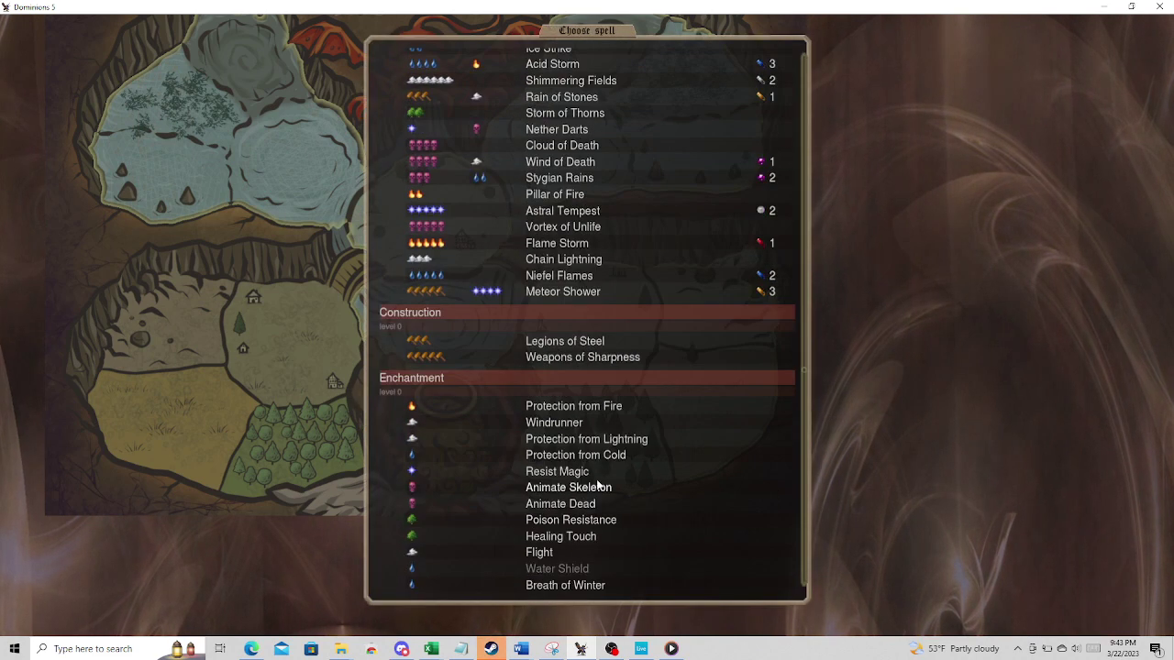
pyautogui.scroll(-10, 598, 484)
pyautogui.scroll(-5, 598, 485)
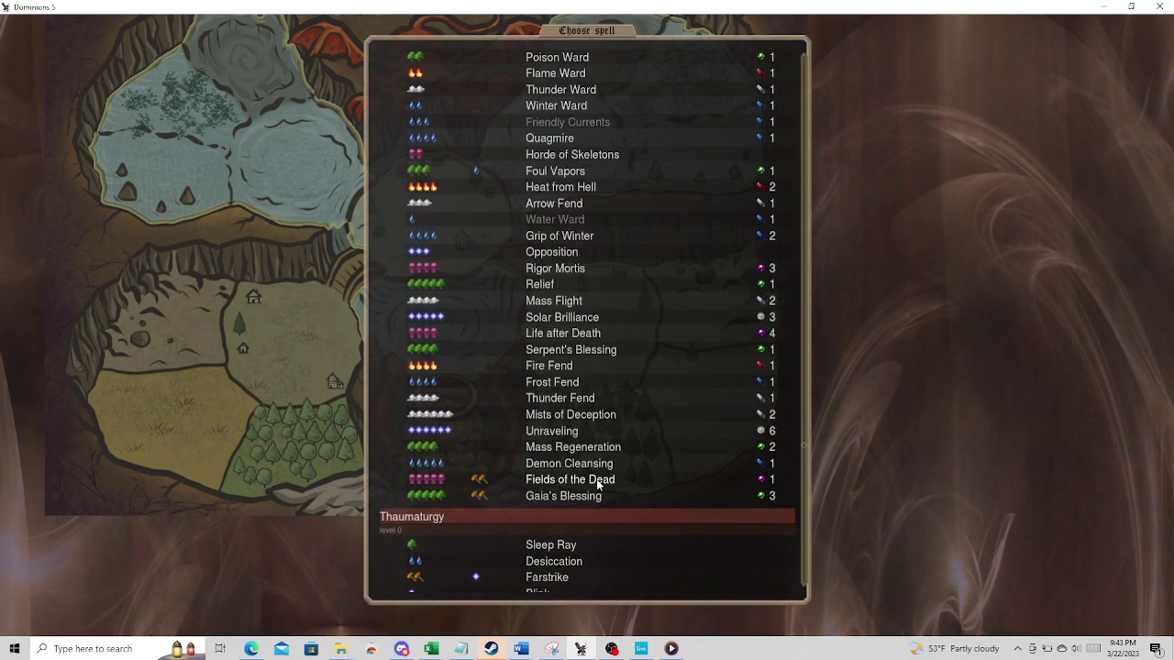
pyautogui.click(539, 175)
pyautogui.press('Return')
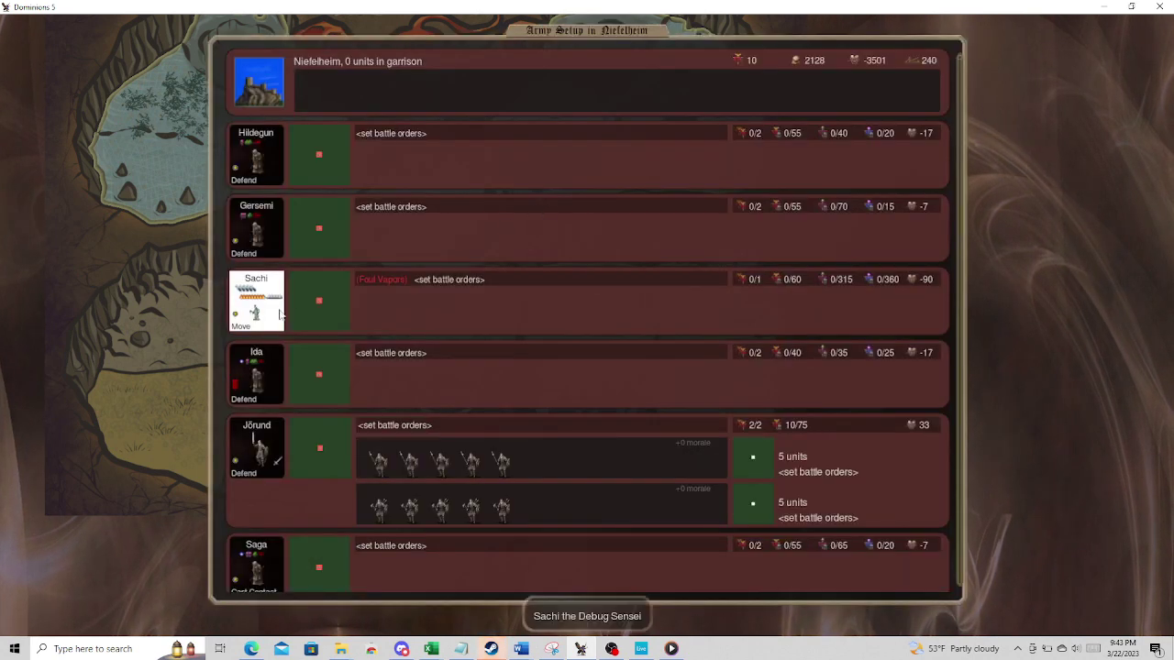
# - Switch Sachi's first-round spell to Wrathful Skies and set his main order to fire
pyautogui.click(355, 306)
pyautogui.click(463, 111)
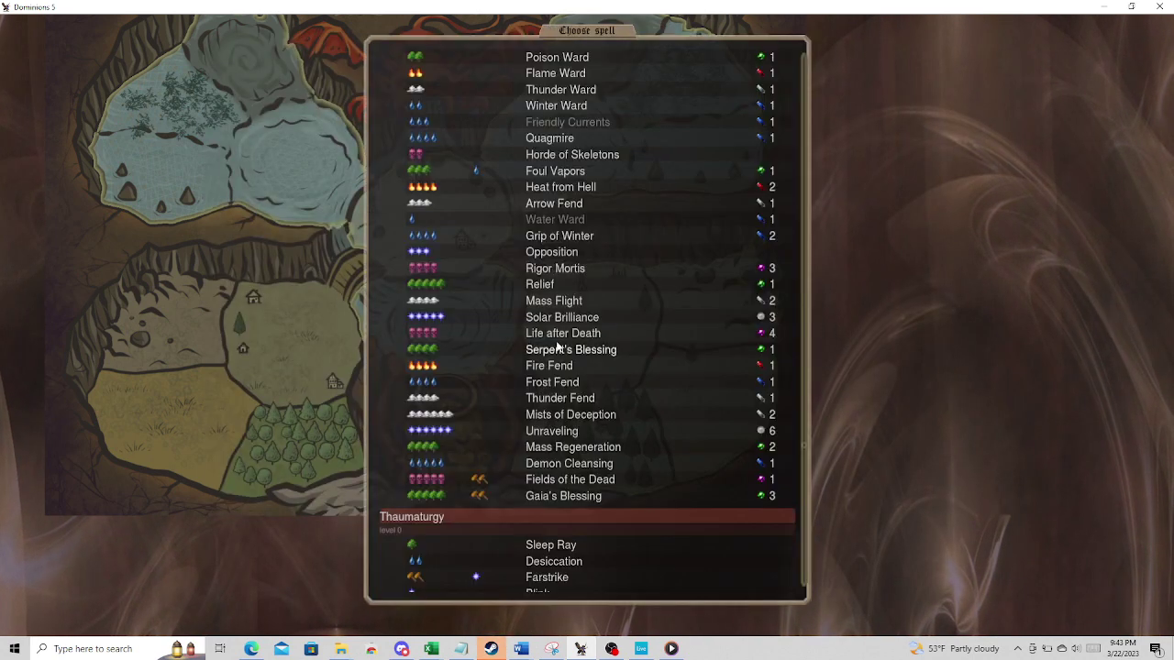
pyautogui.scroll(3, 557, 346)
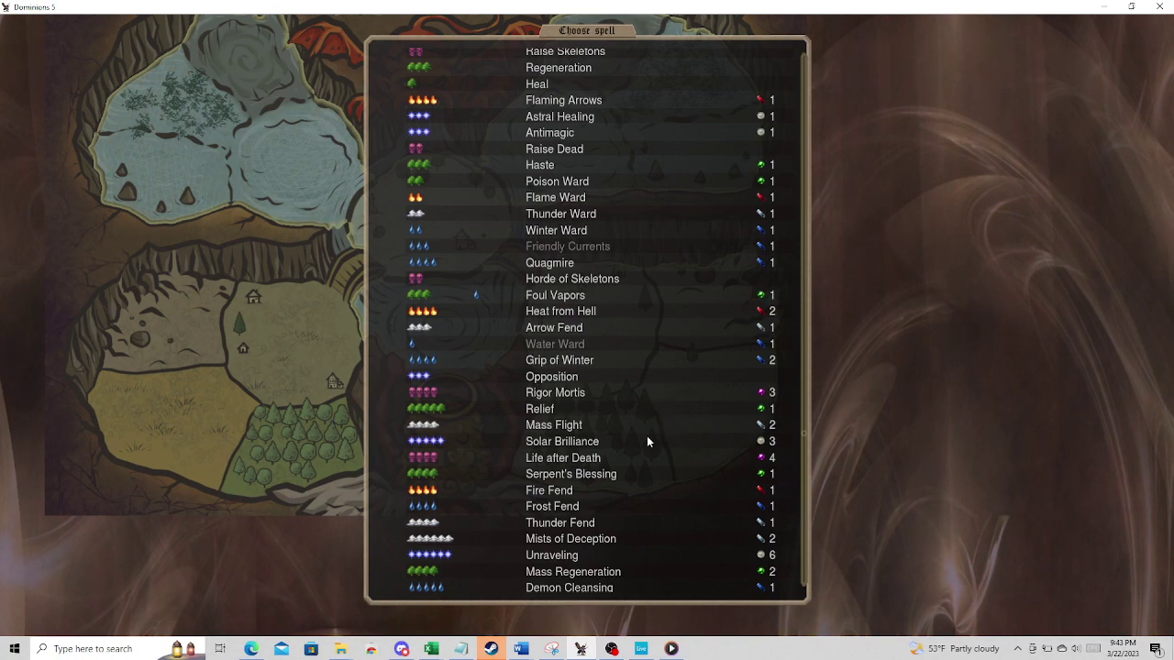
pyautogui.scroll(-12, 645, 445)
pyautogui.scroll(15, 645, 445)
pyautogui.scroll(17, 645, 438)
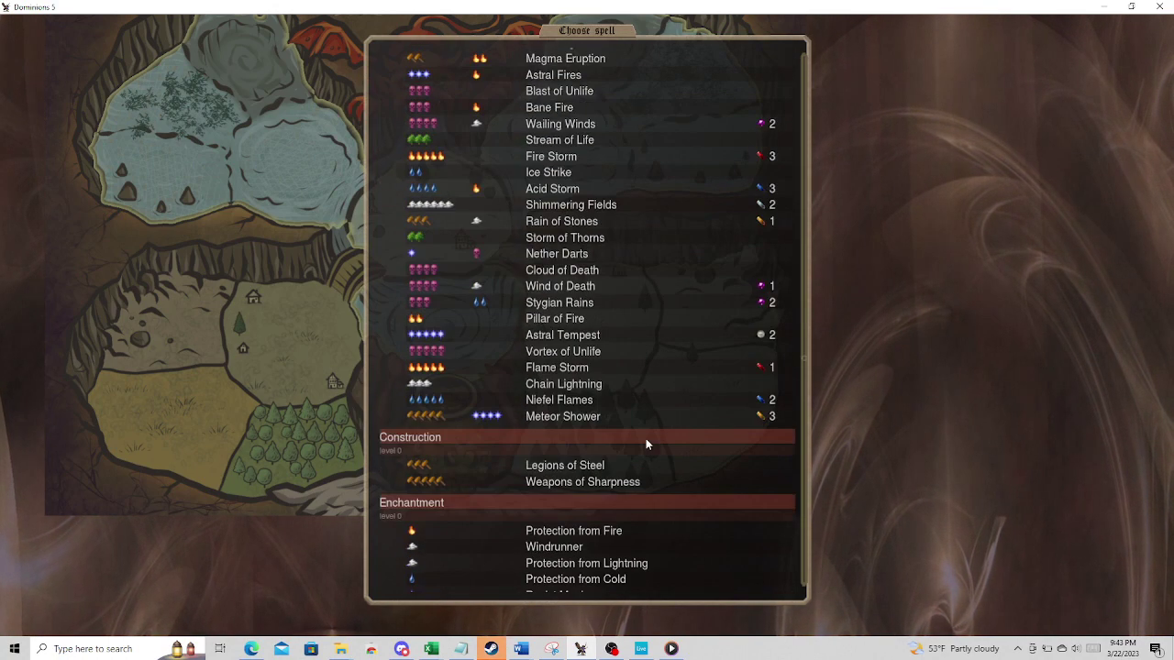
pyautogui.scroll(7, 637, 428)
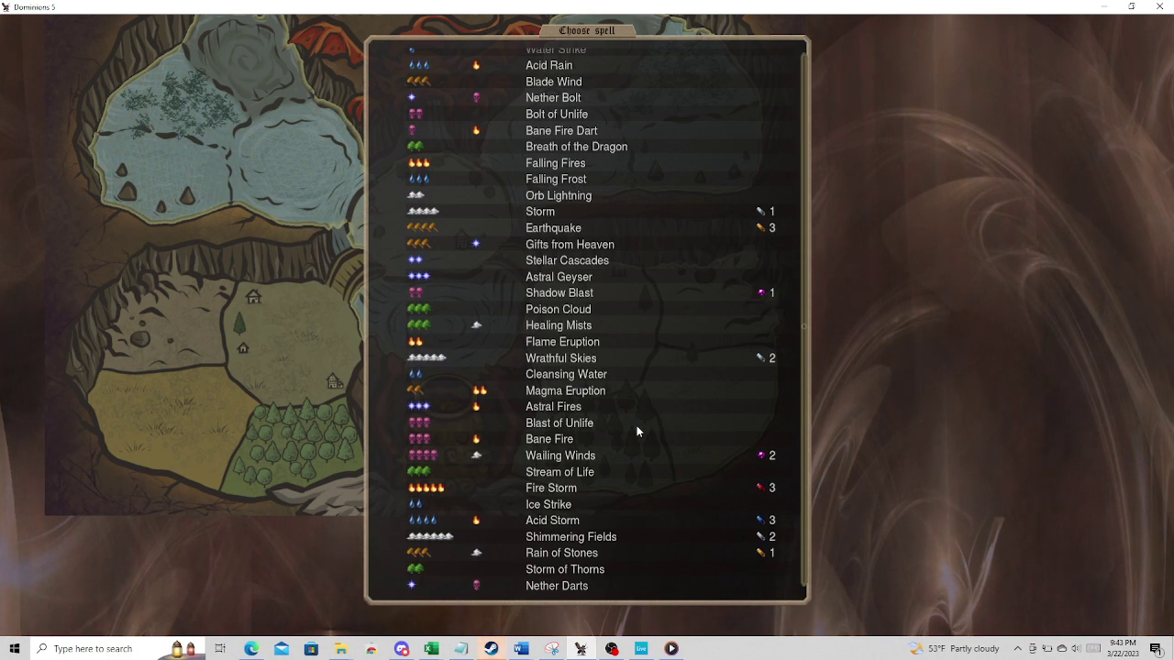
pyautogui.click(550, 357)
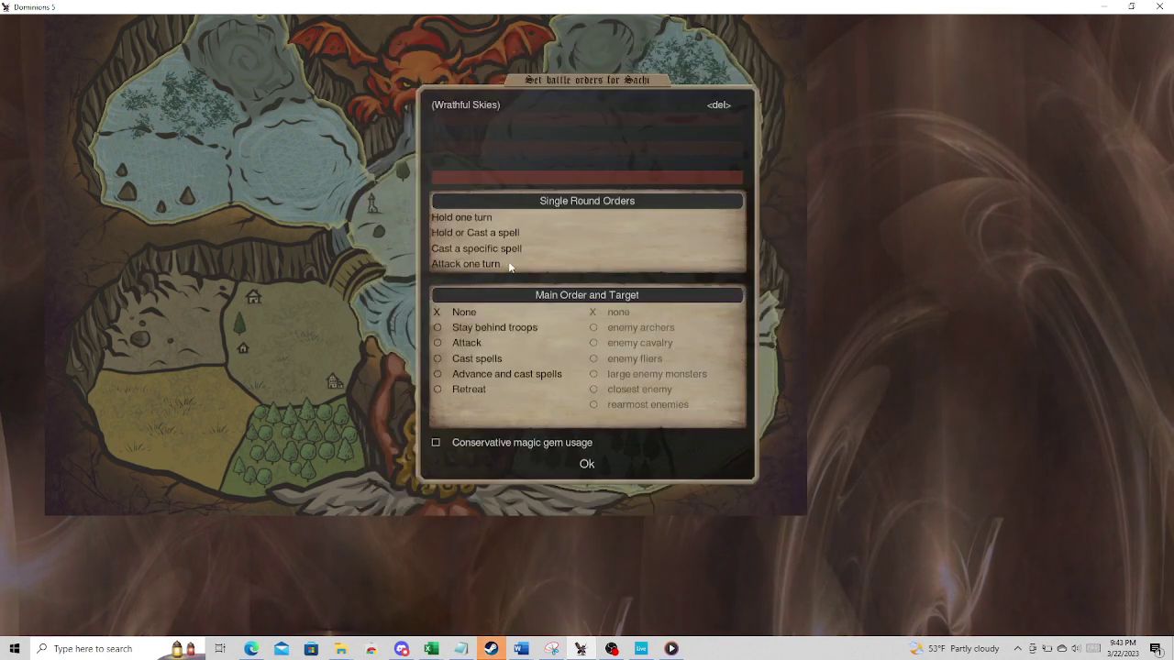
pyautogui.doubleClick(459, 217)
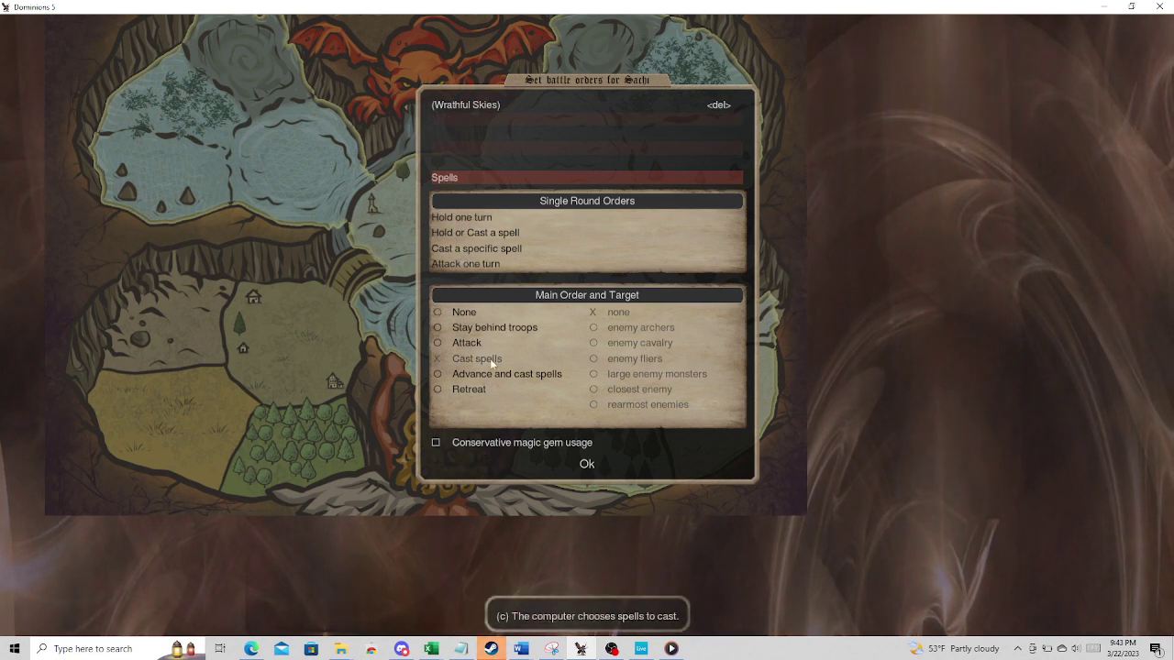
pyautogui.click(467, 369)
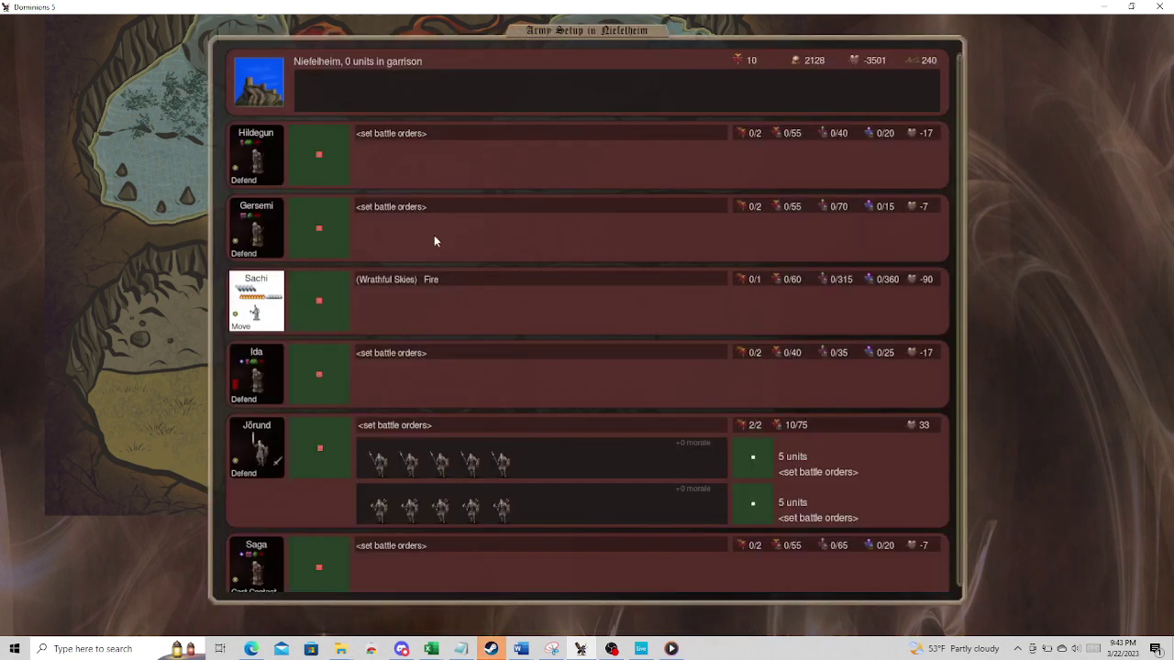
# - Give Emiko a first-round Fire Storm spell with attack as the main order
pyautogui.scroll(-3, 429, 319)
pyautogui.click(395, 369)
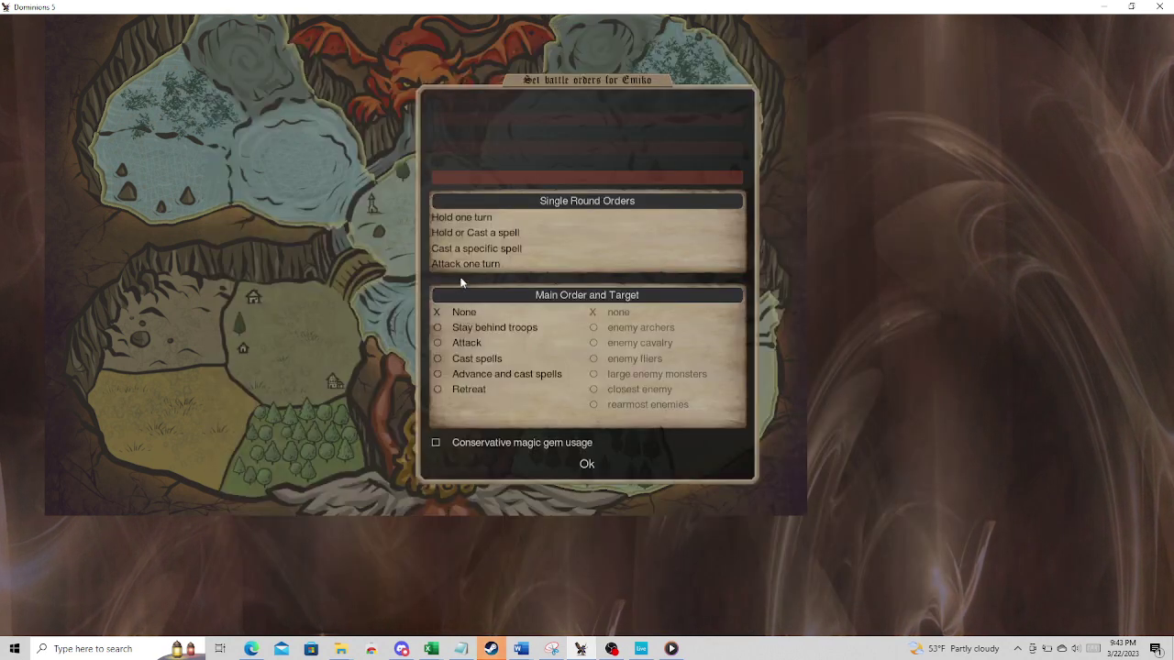
pyautogui.click(470, 266)
pyautogui.scroll(-6, 624, 352)
pyautogui.scroll(-20, 625, 352)
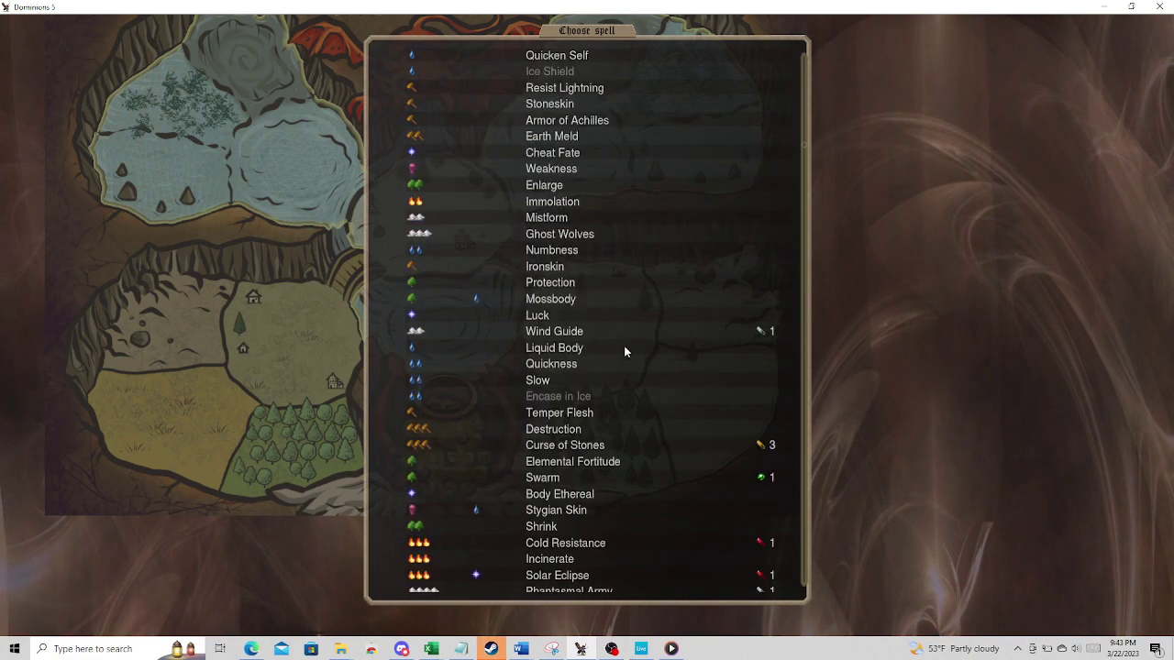
pyautogui.scroll(-19, 623, 345)
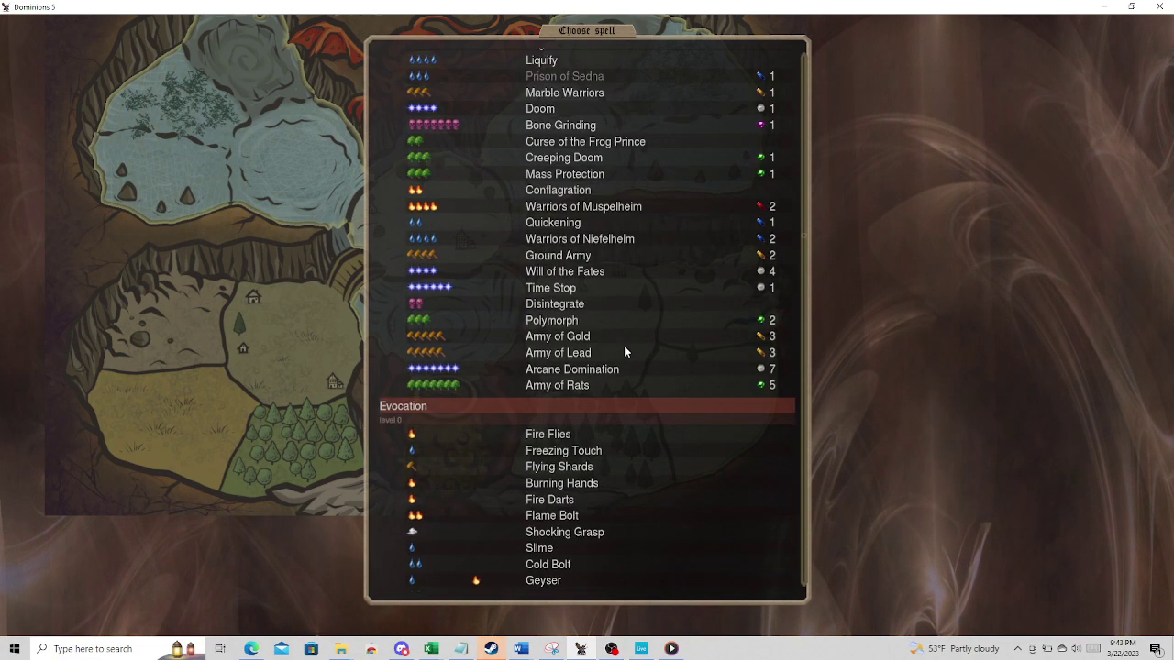
pyautogui.scroll(-15, 625, 353)
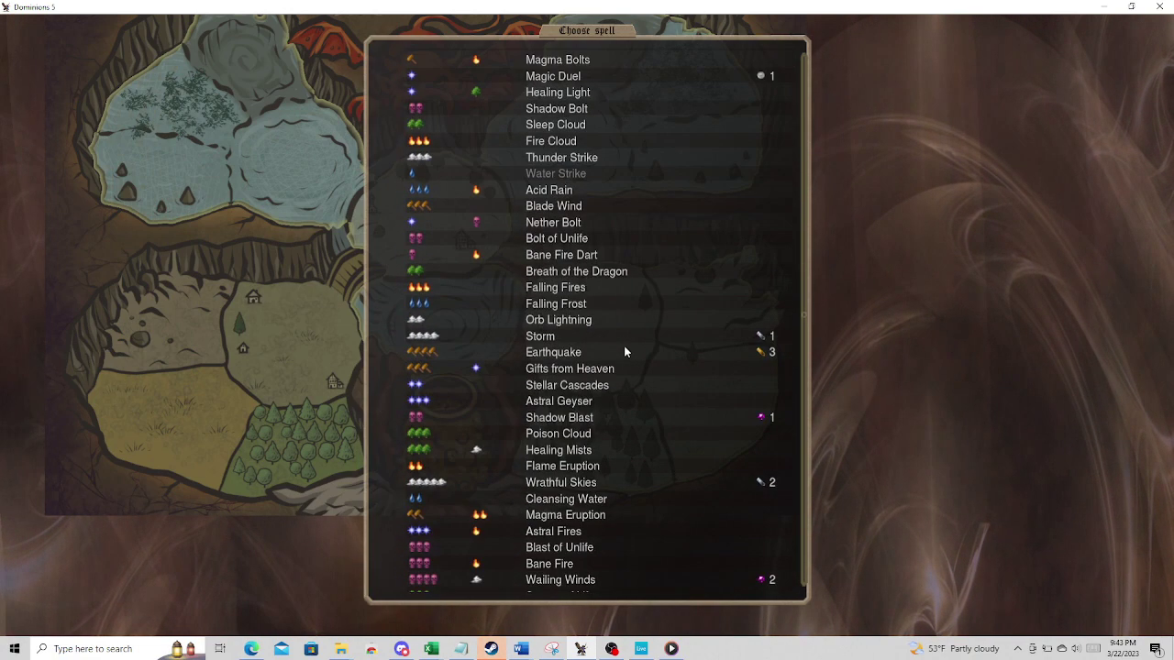
pyautogui.click(552, 404)
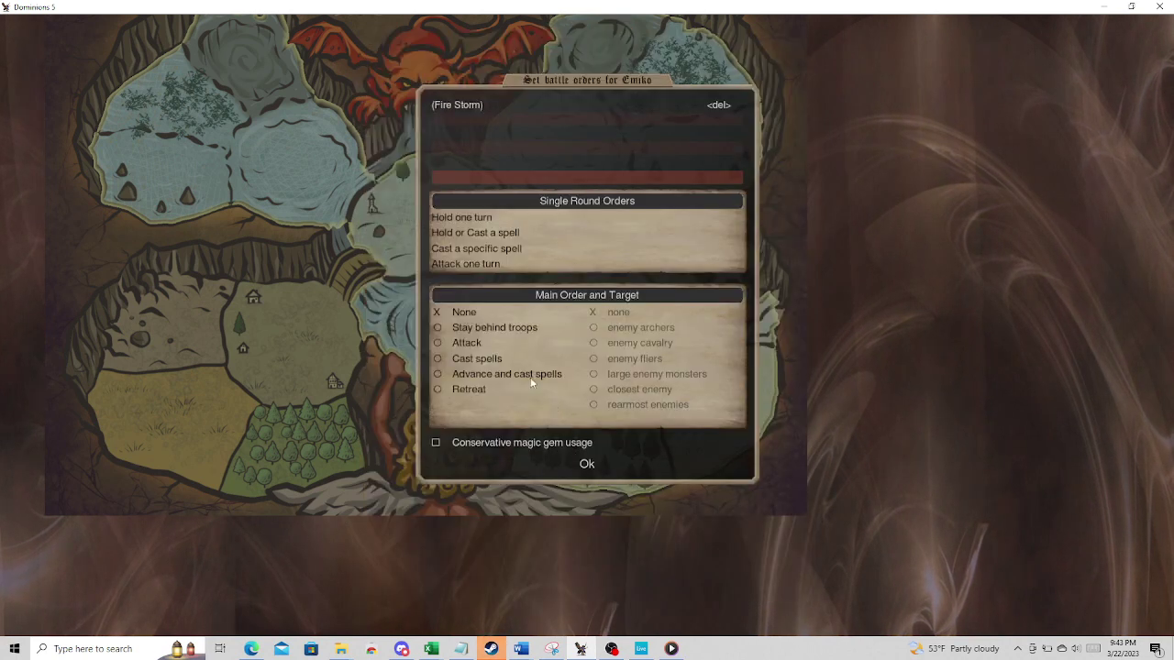
pyautogui.click(465, 345)
pyautogui.press('Escape')
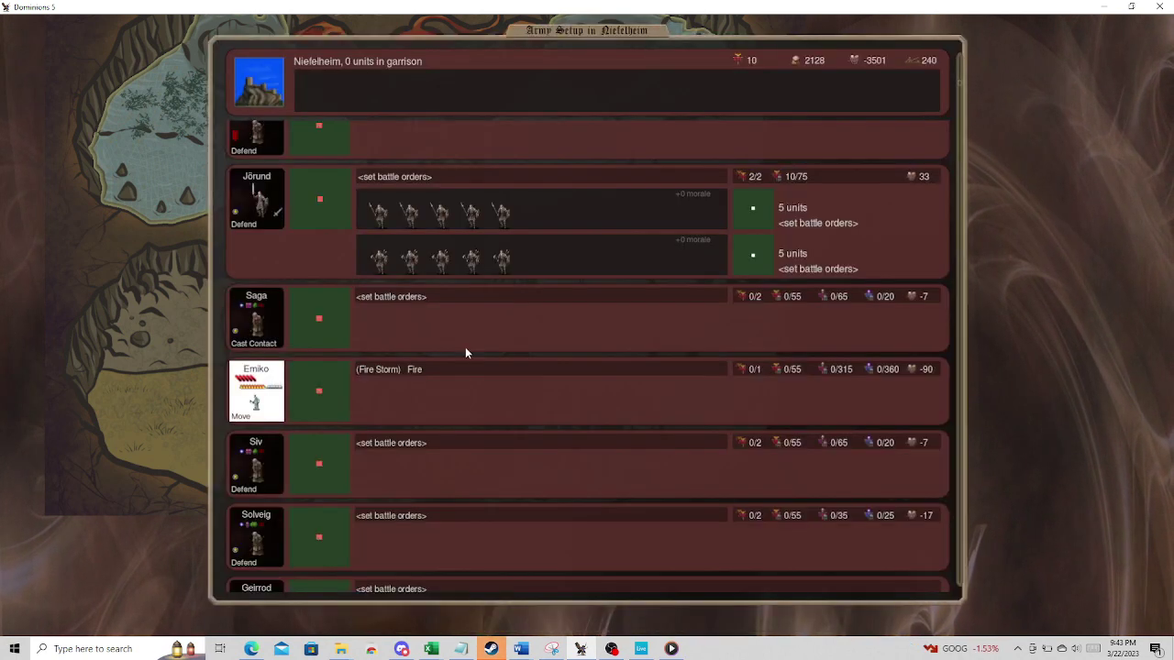
# - Add hold rounds after Emiko's Fire Storm
pyautogui.click(395, 368)
pyautogui.click(458, 218)
pyautogui.click(458, 218)
pyautogui.click(458, 218)
pyautogui.click(458, 218)
pyautogui.press('Escape')
# - Add hold rounds after Sachi's Wrathful Skies
pyautogui.scroll(4, 410, 247)
pyautogui.scroll(-1, 386, 210)
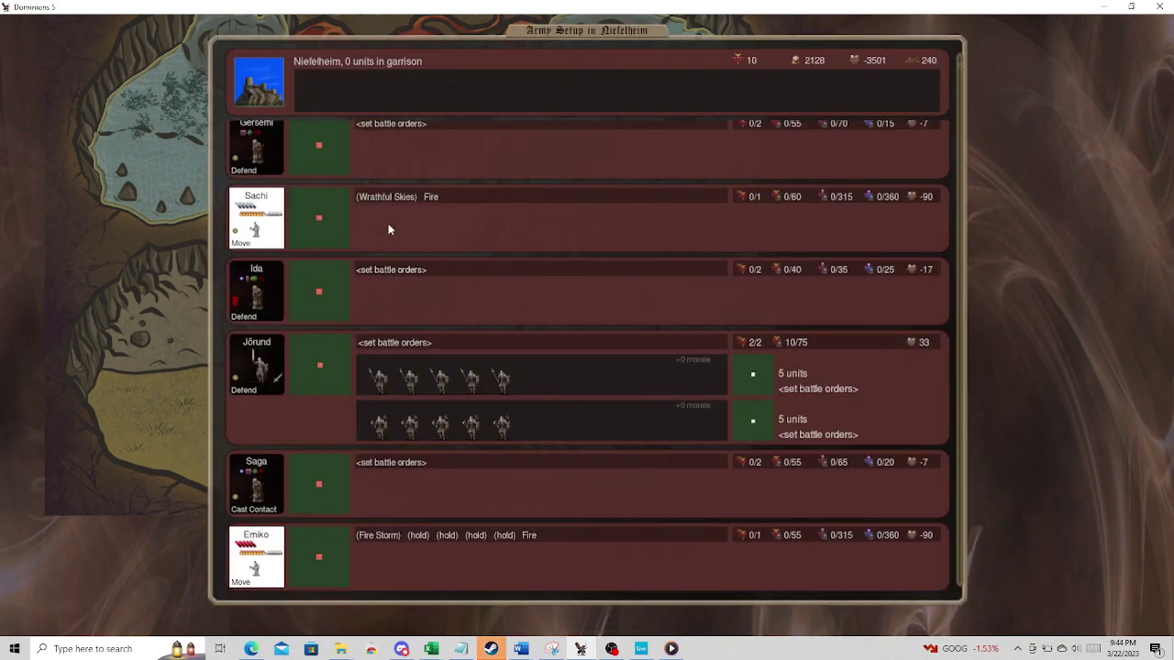
pyautogui.click(388, 199)
pyautogui.click(476, 218)
pyautogui.click(477, 219)
pyautogui.press('Escape')
# - Give Umeno a first-round Foul Vapors spell
pyautogui.scroll(-8, 454, 392)
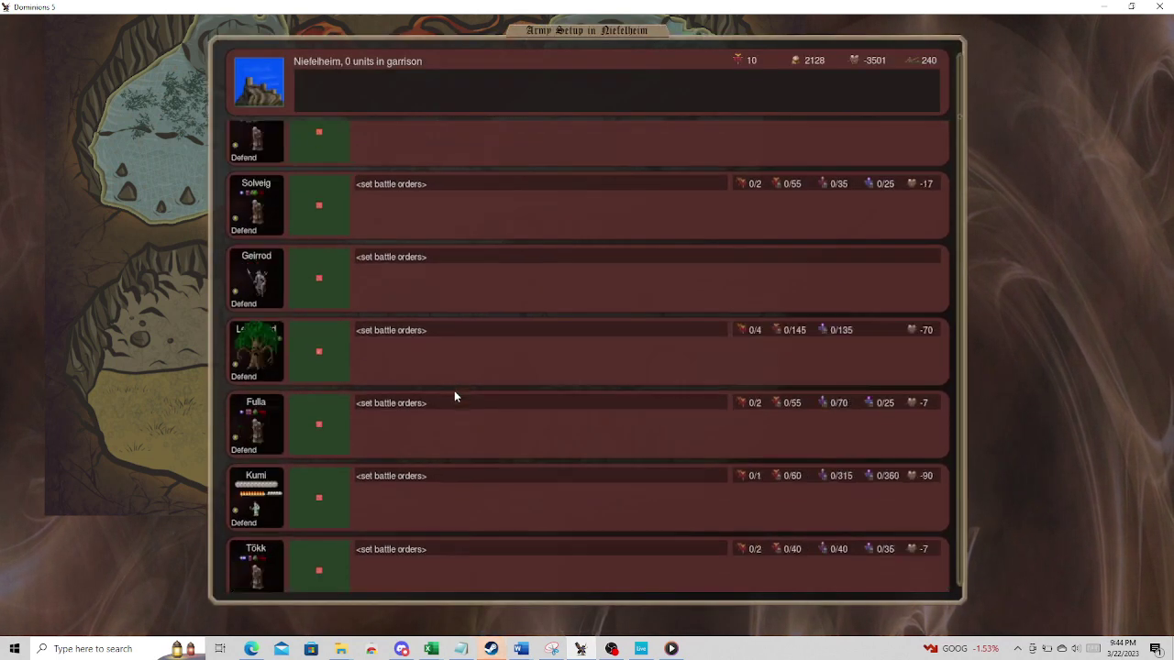
pyautogui.click(399, 458)
pyautogui.click(498, 249)
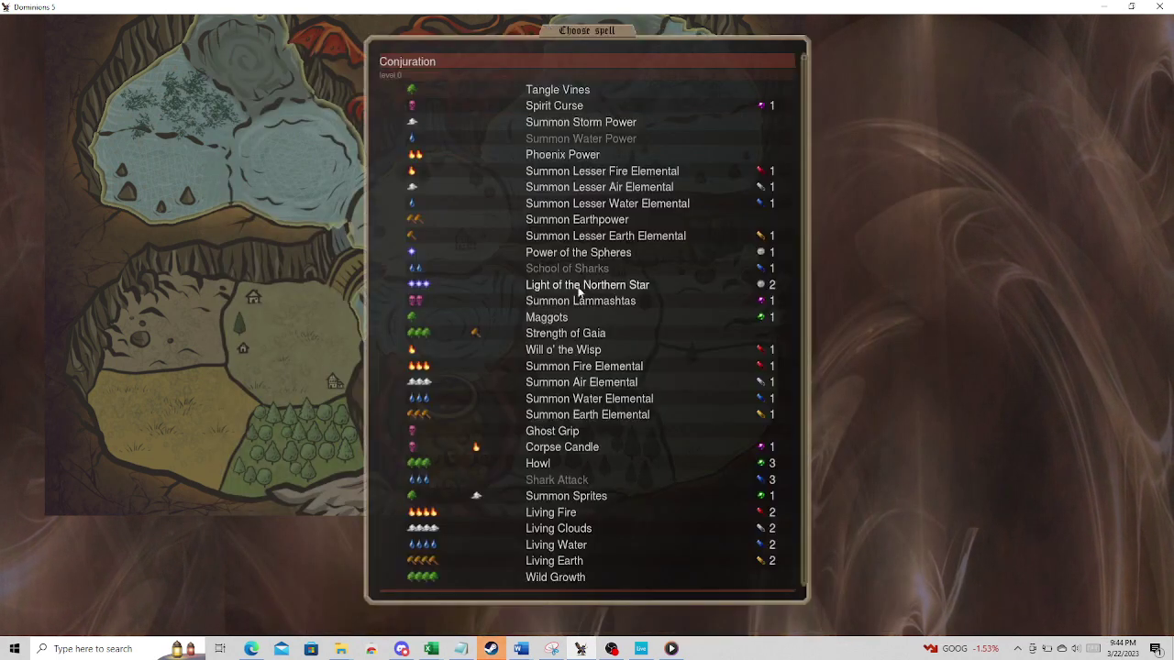
pyautogui.scroll(-7, 579, 291)
pyautogui.scroll(-6, 579, 290)
pyautogui.scroll(2, 579, 291)
pyautogui.scroll(-12, 576, 290)
pyautogui.scroll(-20, 569, 287)
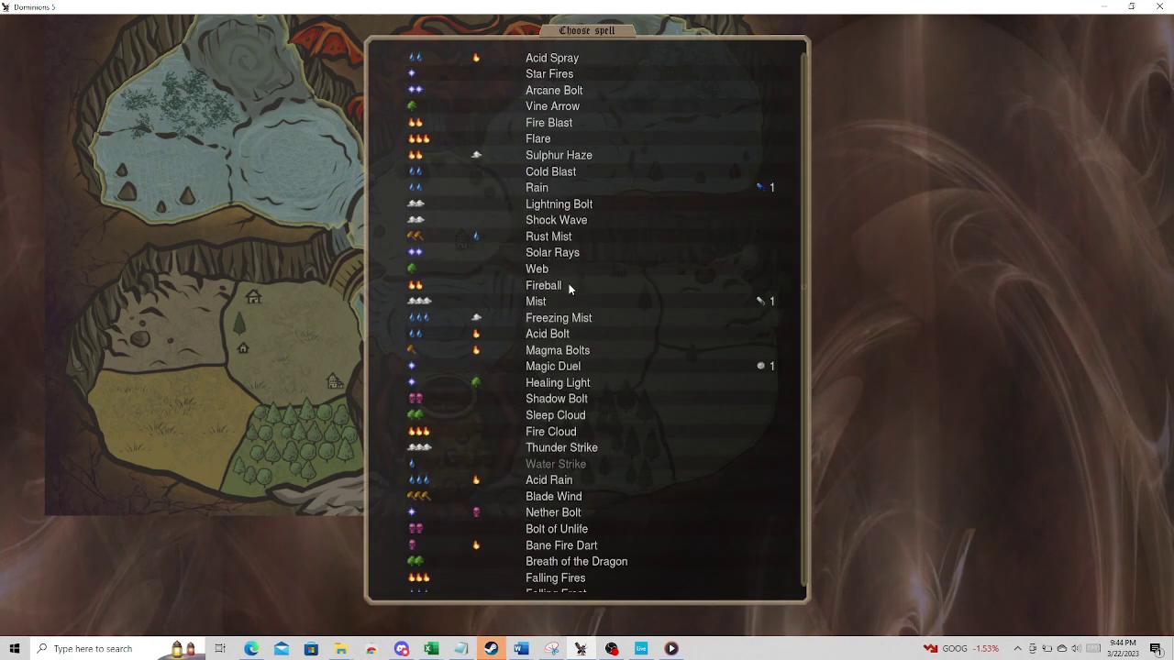
pyautogui.scroll(-7, 569, 287)
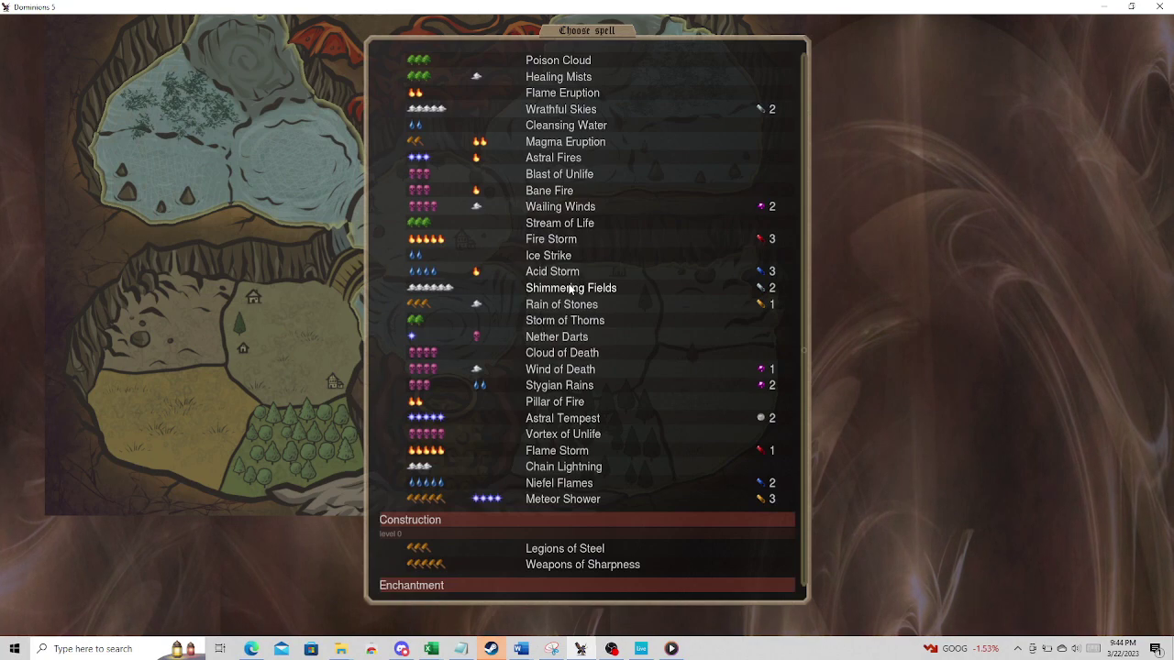
pyautogui.scroll(12, 570, 290)
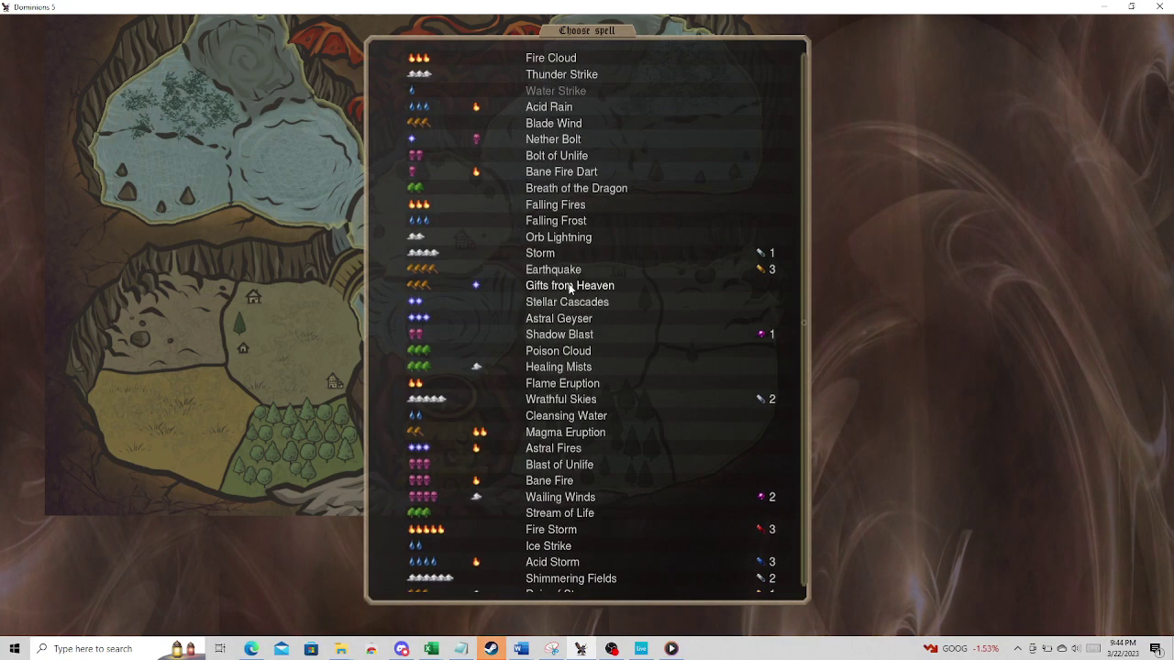
pyautogui.scroll(-13, 569, 289)
pyautogui.scroll(-15, 569, 289)
pyautogui.click(555, 419)
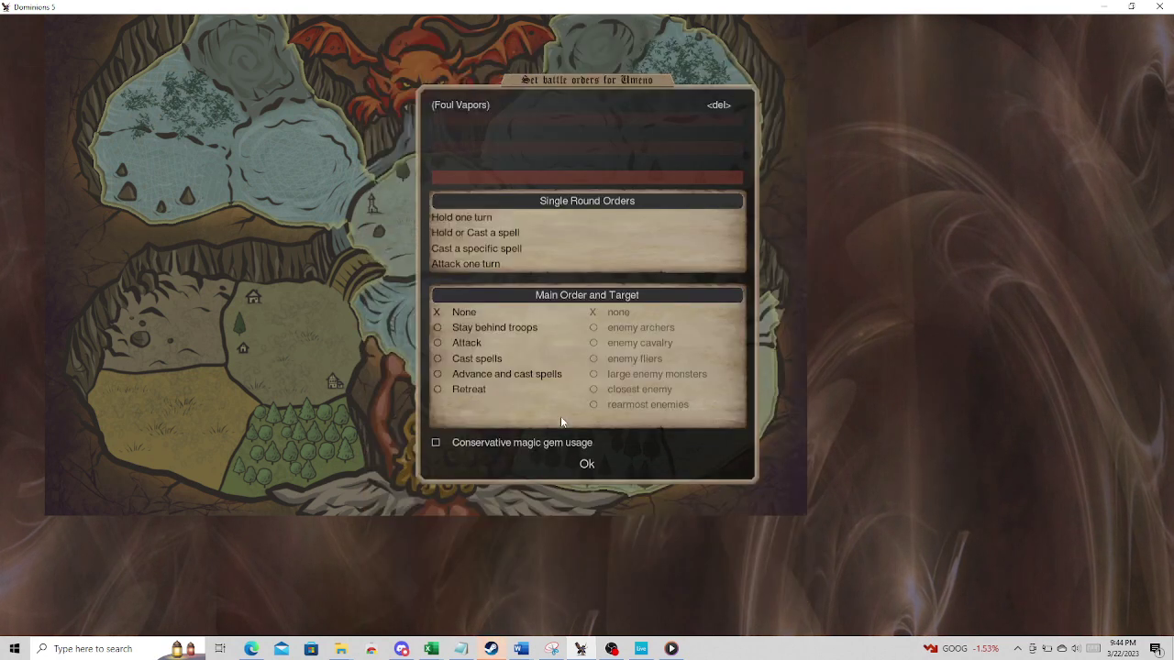
# - Fill Umeno's following rounds with holds, then close his orders and the army setup
pyautogui.tripleClick(450, 216)
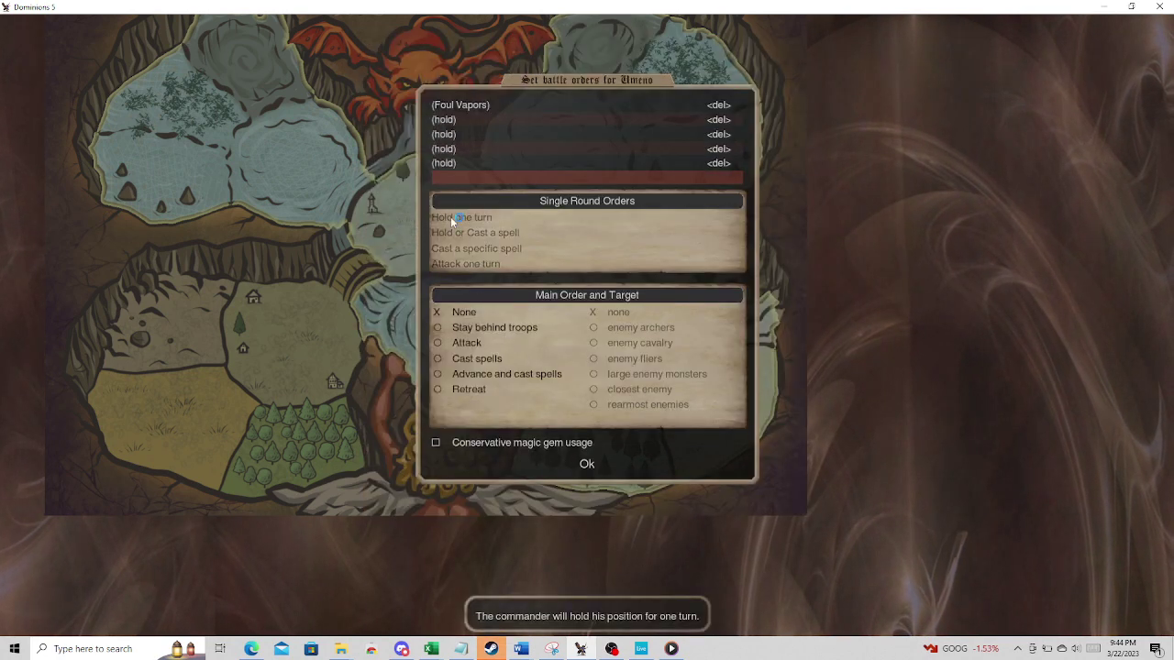
pyautogui.press('Return')
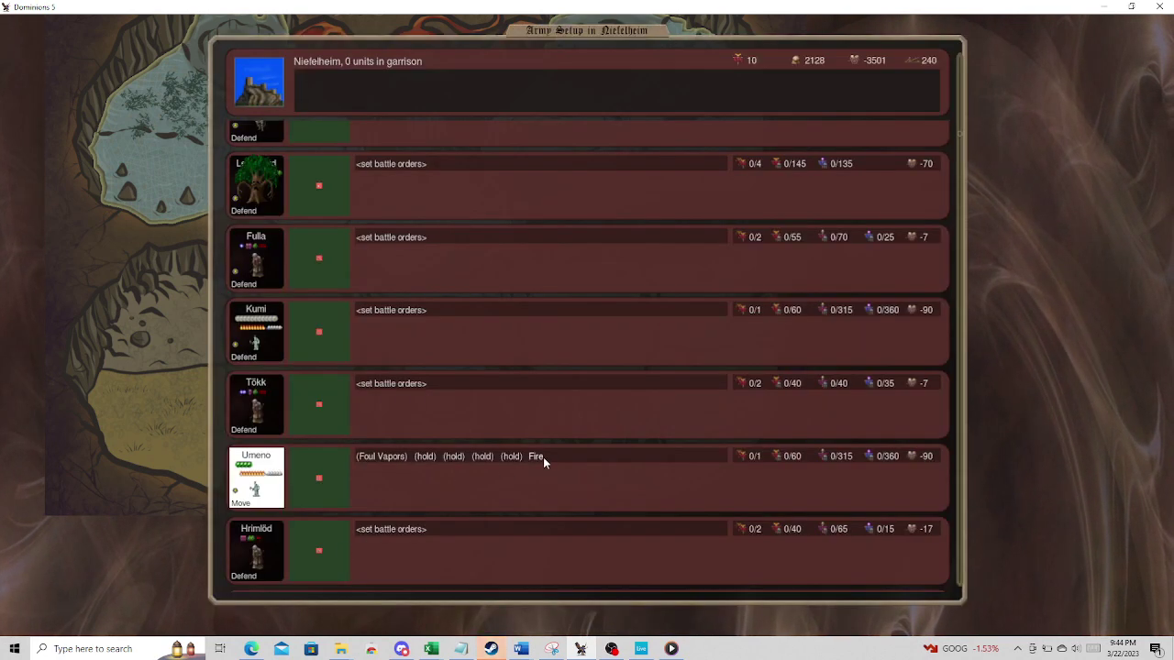
pyautogui.press('Escape')
# - Check the commander's magic items, then start forging a magic item
pyautogui.rightClick(163, 183)
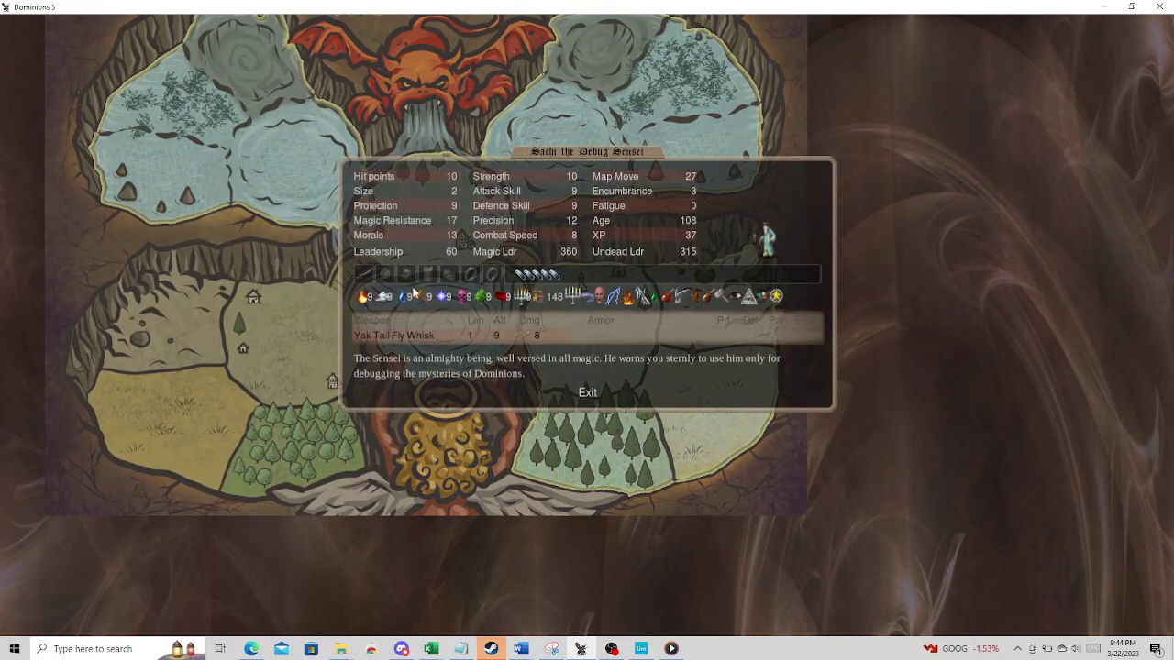
pyautogui.click(416, 281)
pyautogui.press('Escape')
pyautogui.press('space')
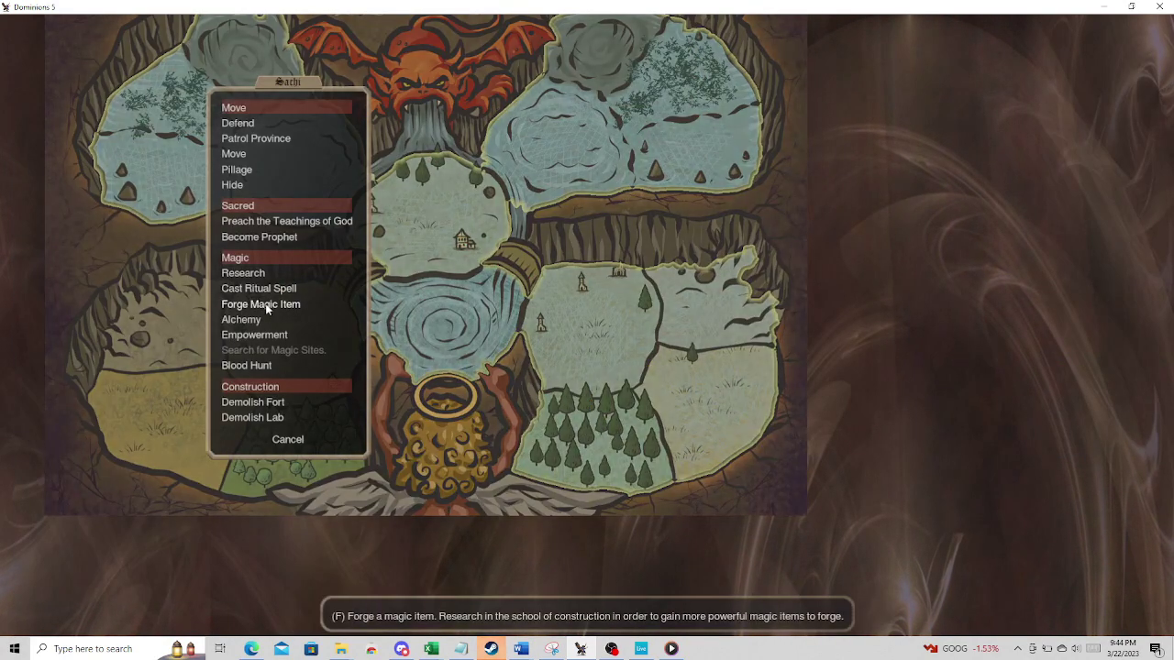
pyautogui.click(265, 303)
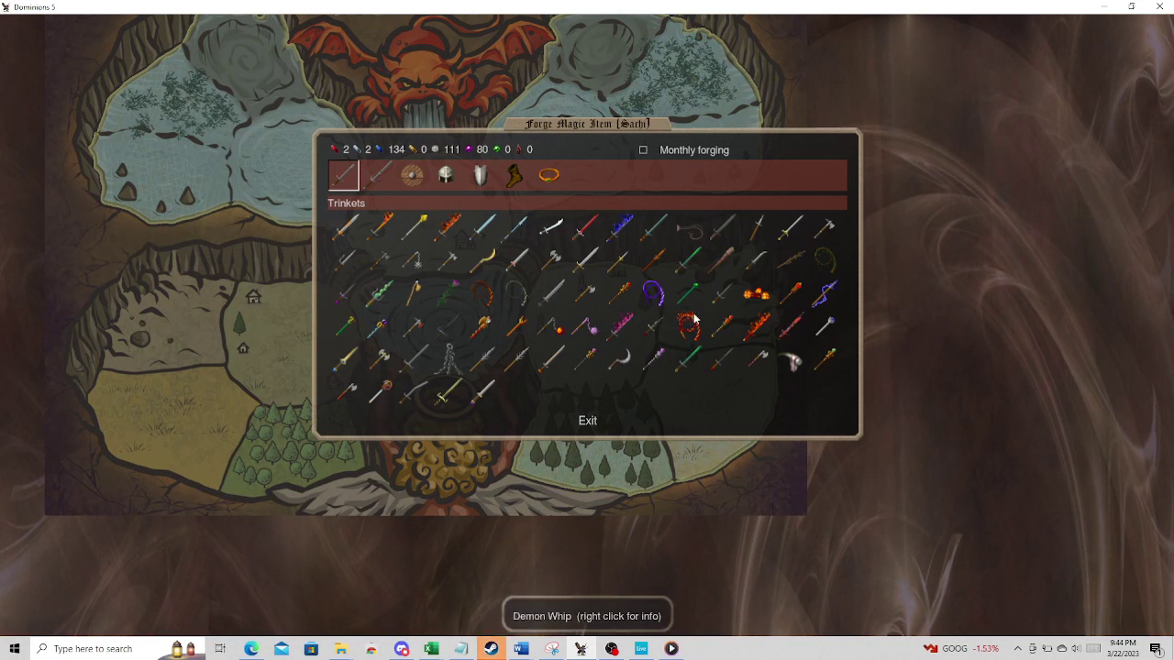
# - Among the forgeable weapons, try the Vine Bow and Vision's Foe, dismissing the not-enough-gems warnings
pyautogui.click(375, 180)
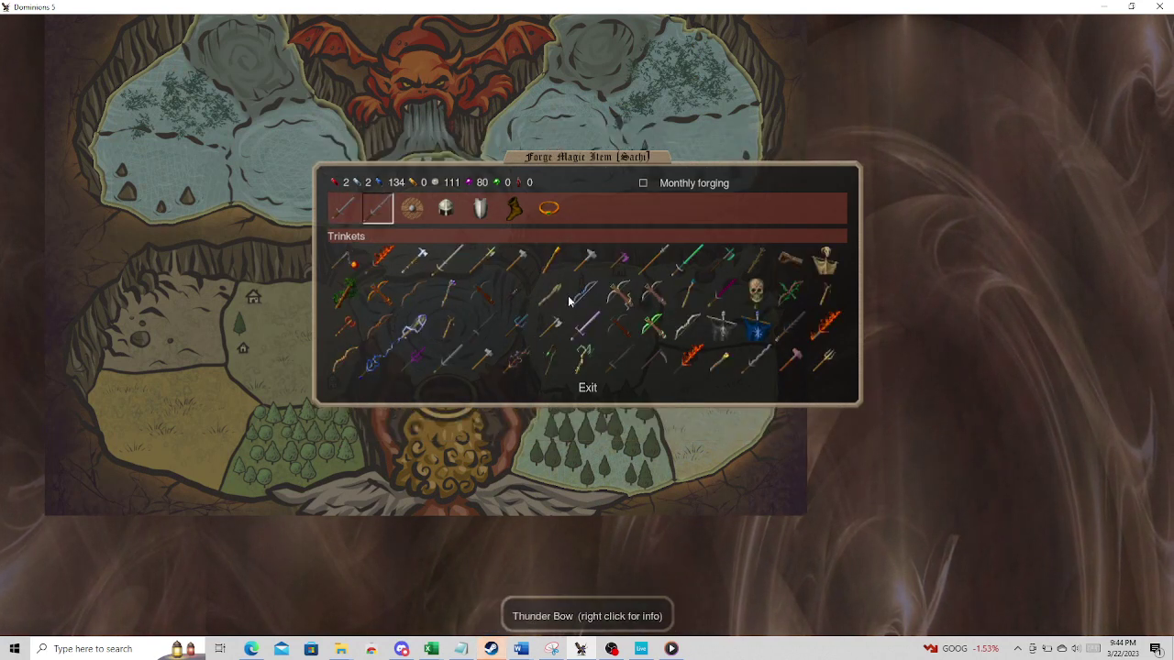
pyautogui.click(788, 314)
pyautogui.click(780, 306)
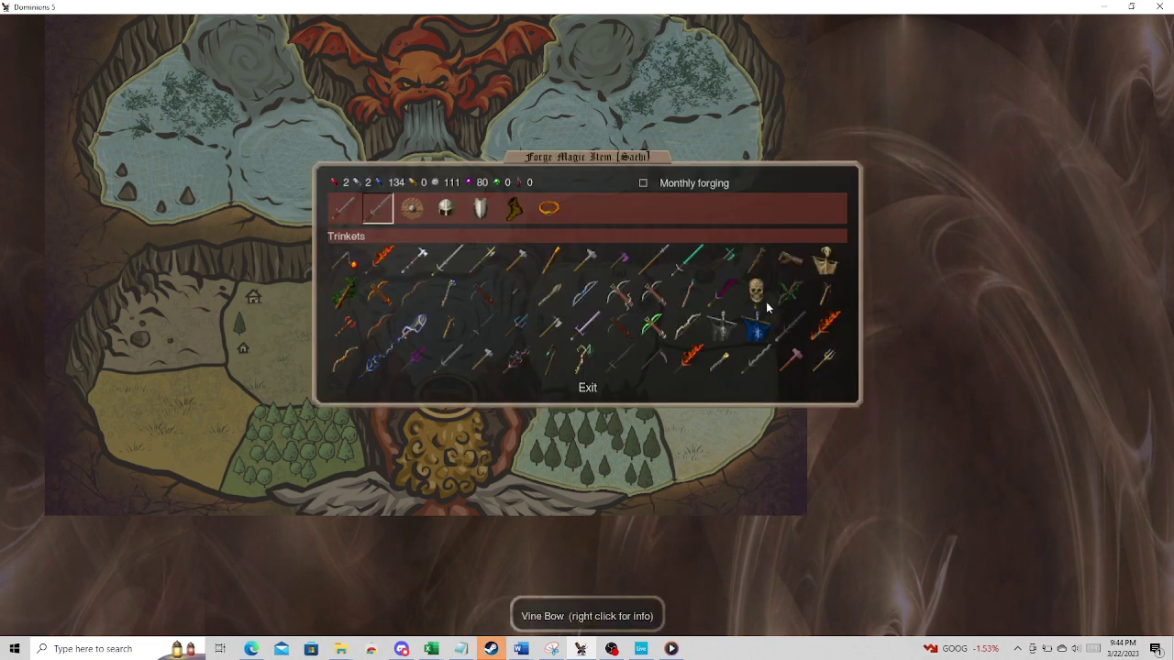
pyautogui.rightClick(646, 294)
pyautogui.click(646, 293)
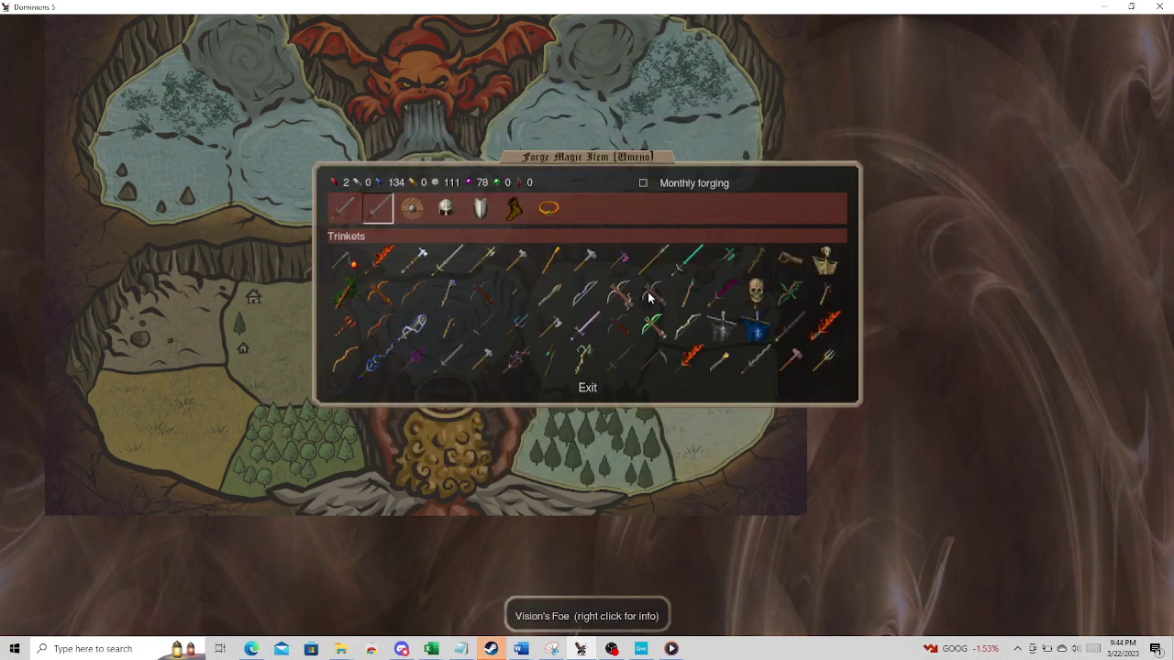
pyautogui.click(647, 295)
pyautogui.click(645, 294)
# - Try forging the Thunder Bow and other weapons, dismissing each not-enough-gems warning
pyautogui.click(635, 304)
pyautogui.click(620, 306)
pyautogui.click(587, 299)
pyautogui.click(591, 308)
pyautogui.click(477, 305)
pyautogui.click(482, 309)
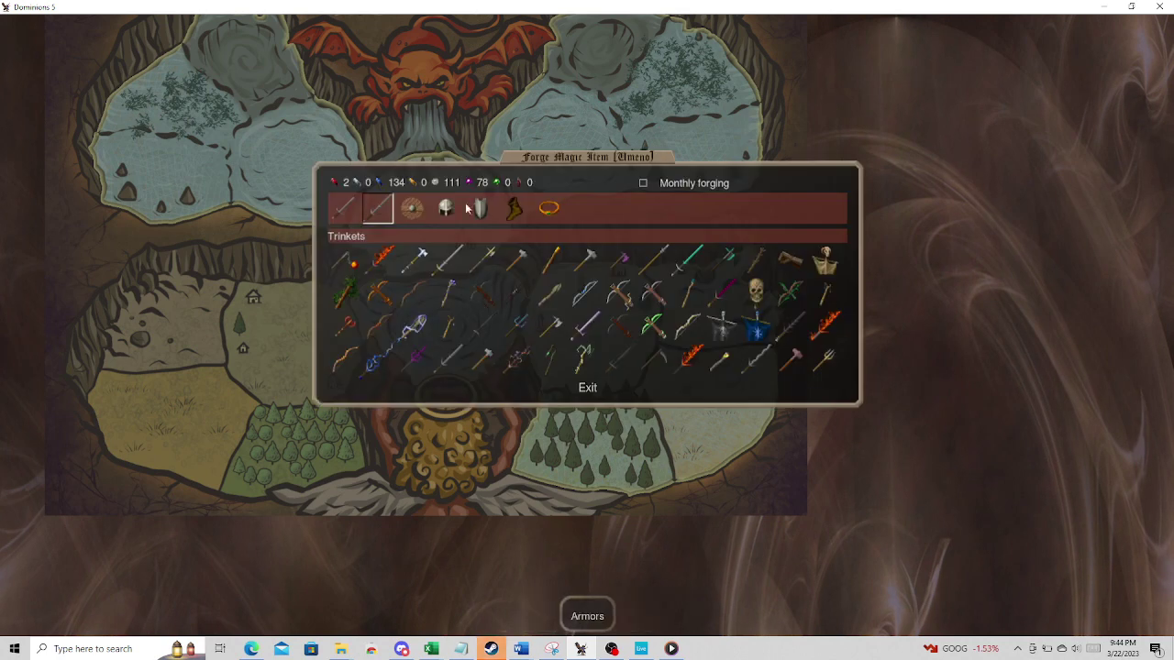
pyautogui.click(416, 295)
pyautogui.click(433, 307)
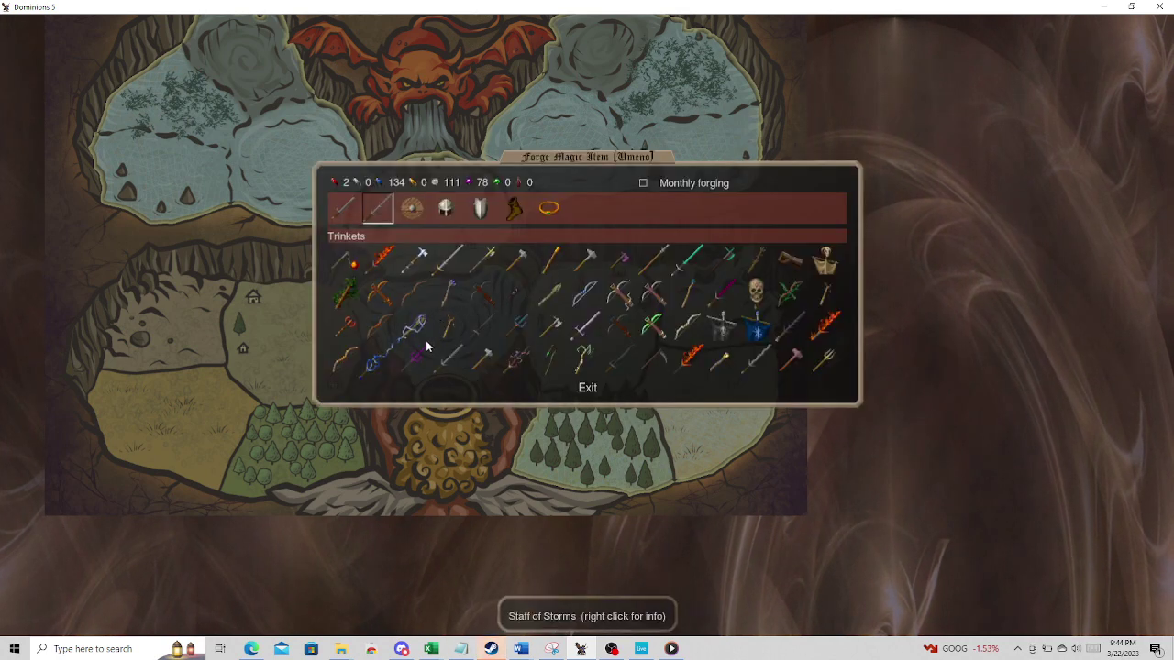
# - Forge the Banefire Crossbow, then host the turn and resume play as Niefelheim
pyautogui.click(657, 332)
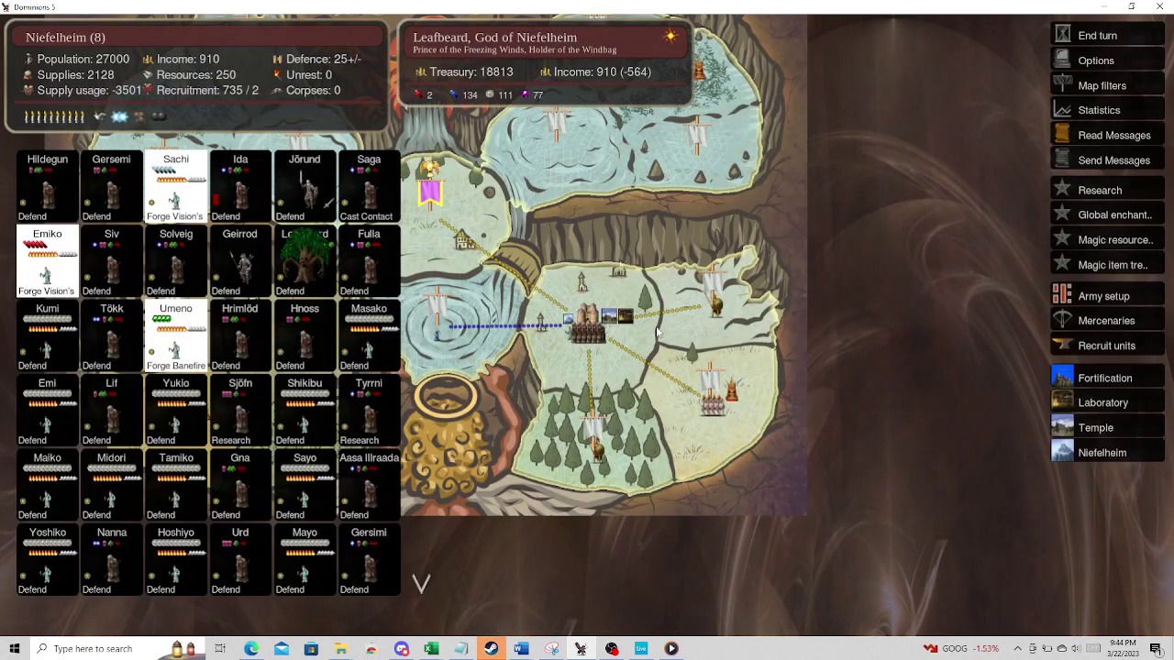
pyautogui.click(1100, 37)
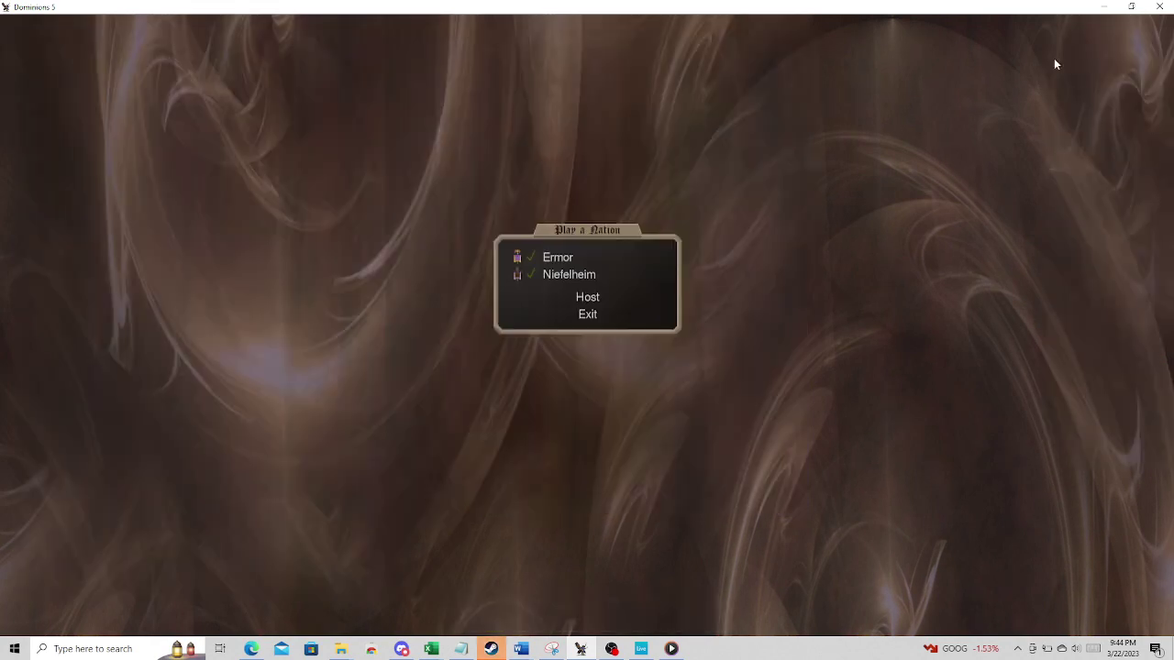
pyautogui.click(587, 299)
pyautogui.click(566, 273)
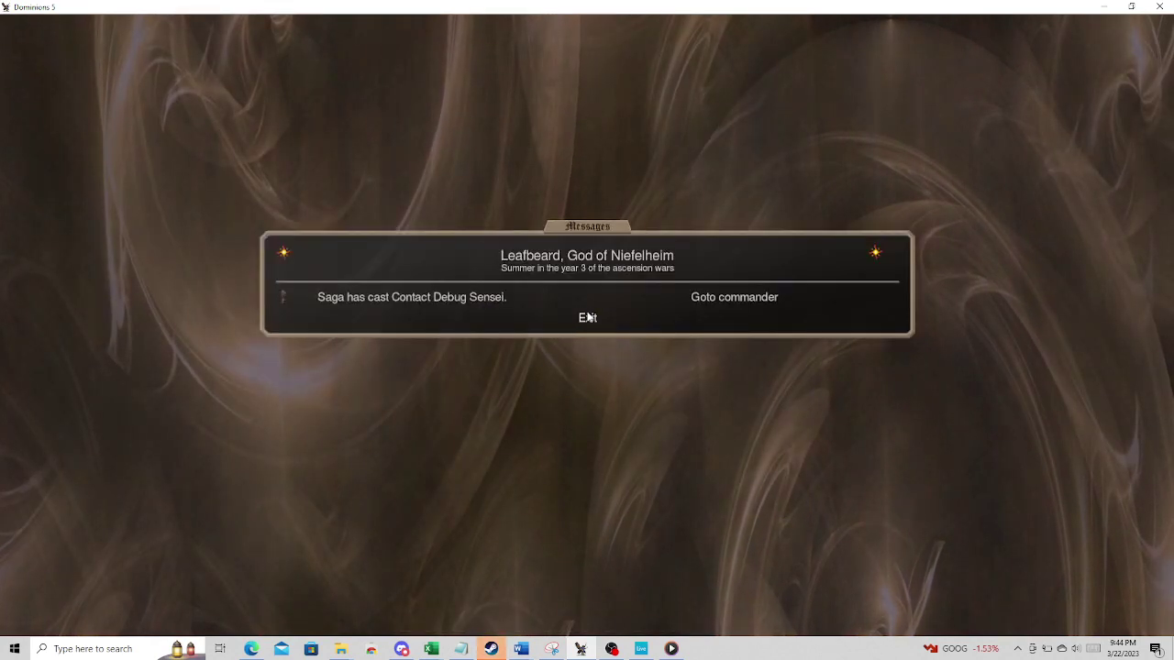
pyautogui.click(724, 303)
# - Review the commanders' magic items and equip the forged crossbow on the third commander
pyautogui.rightClick(188, 193)
pyautogui.click(406, 266)
pyautogui.press('Escape')
pyautogui.press('Escape')
pyautogui.rightClick(176, 188)
pyautogui.click(406, 267)
pyautogui.press('Escape')
pyautogui.rightClick(186, 353)
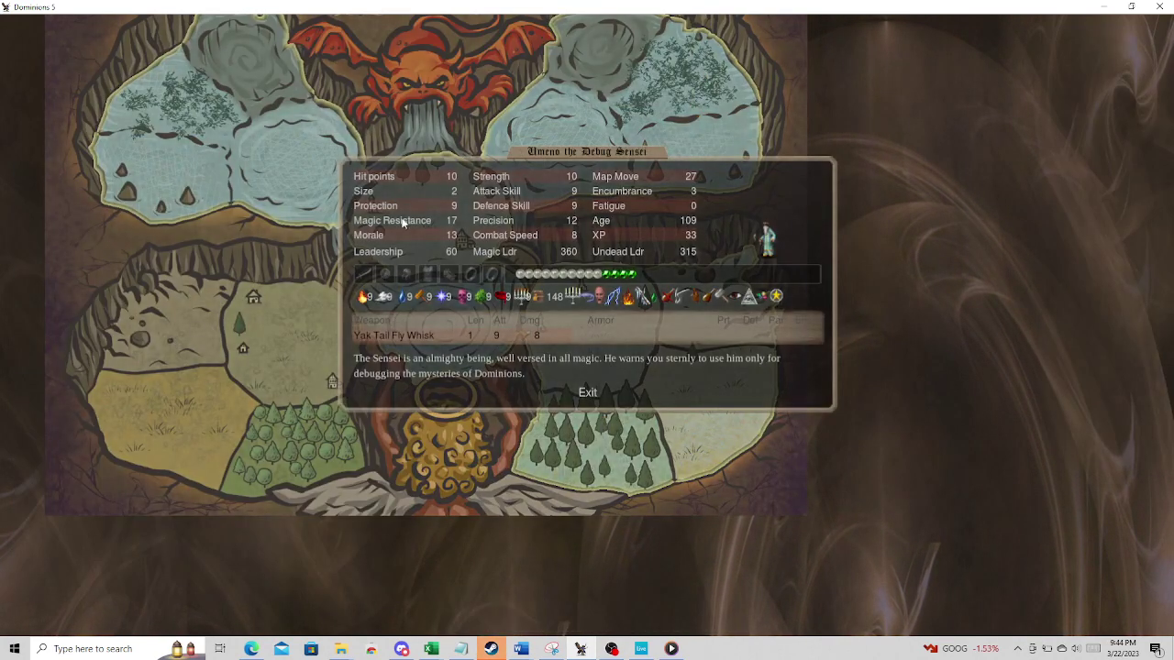
pyautogui.click(406, 267)
pyautogui.click(447, 131)
pyautogui.press('Escape')
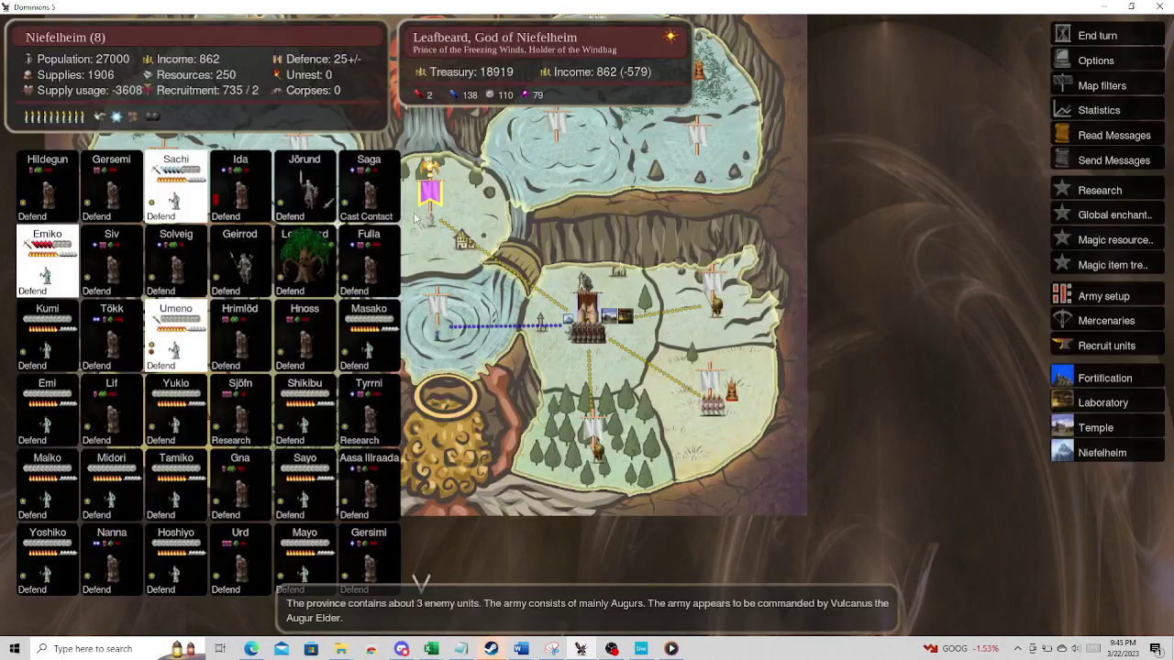
# - Move the three commanders into the central province, end the turn, and select Land Arena as Ermor
pyautogui.click(463, 224)
pyautogui.scroll(-2, 846, 117)
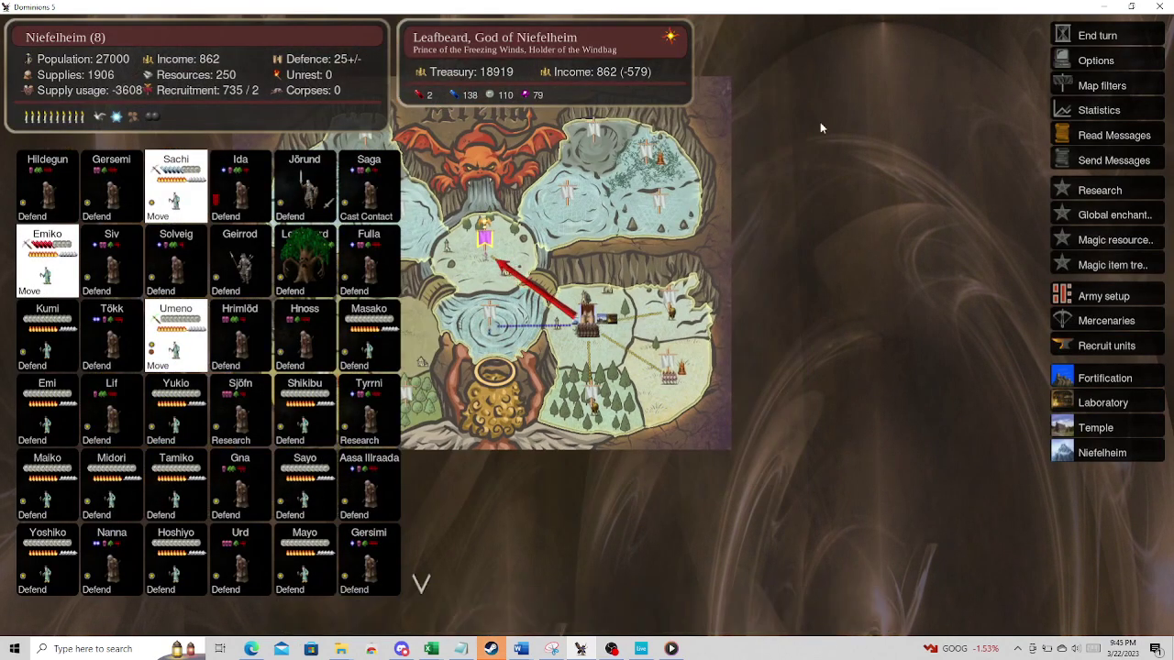
pyautogui.click(1082, 41)
pyautogui.click(550, 254)
pyautogui.click(585, 316)
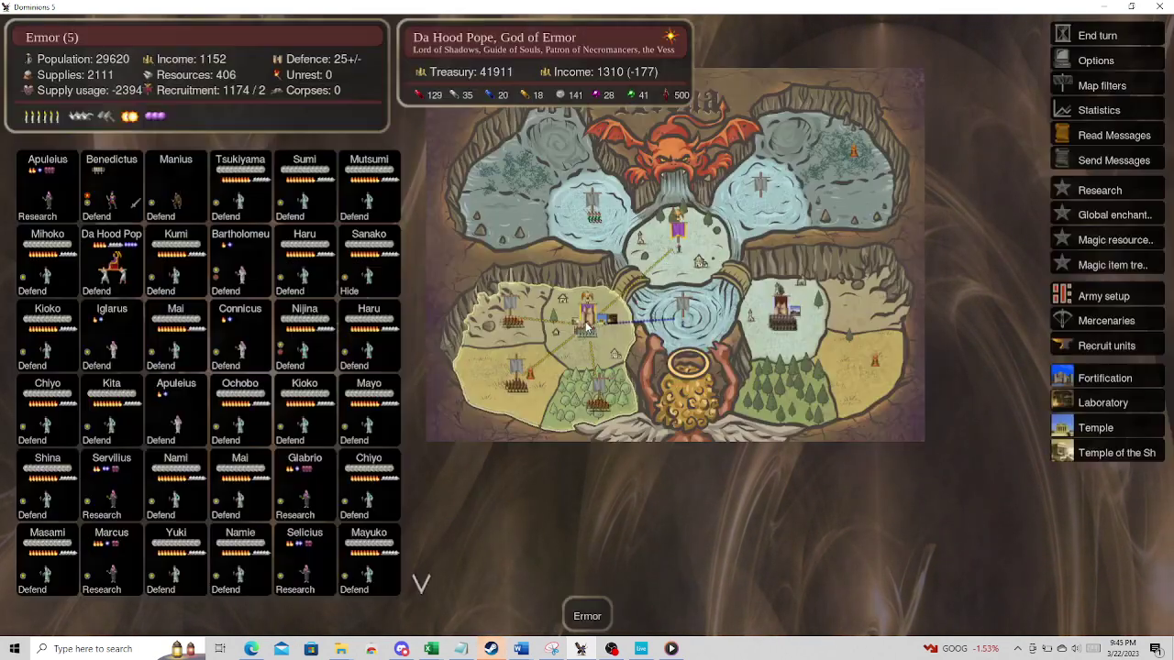
pyautogui.click(677, 249)
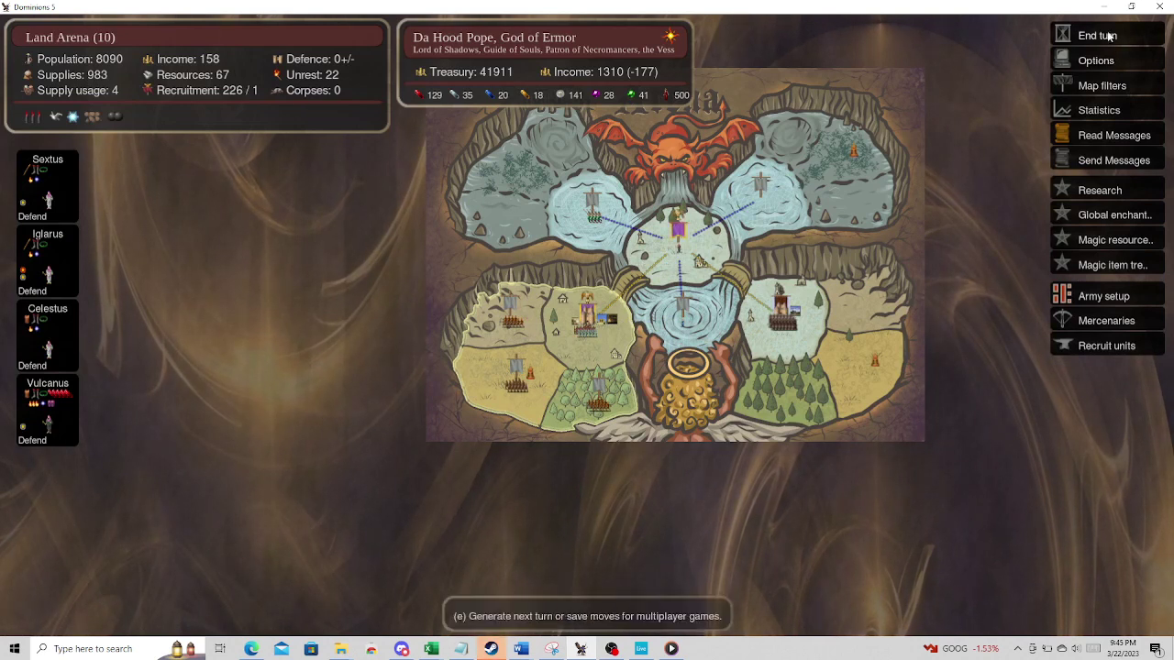
# - End and host Ermor's turn, then watch the Land Arena battle replay at fast-forward
pyautogui.click(1100, 34)
pyautogui.click(587, 296)
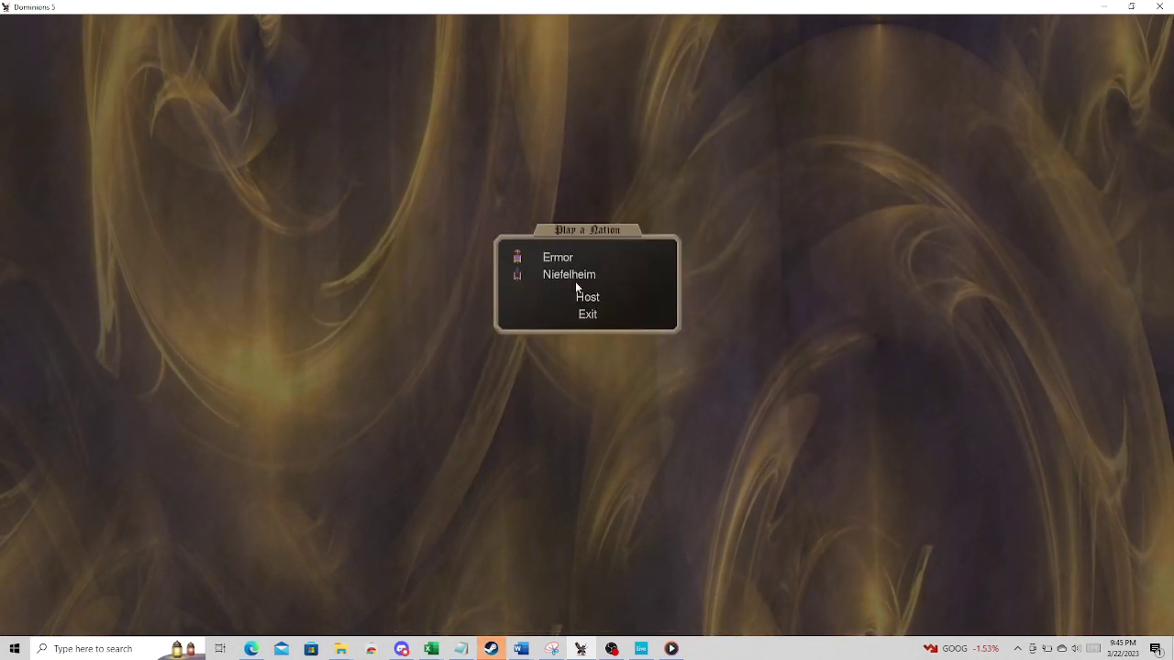
pyautogui.click(558, 258)
pyautogui.click(833, 298)
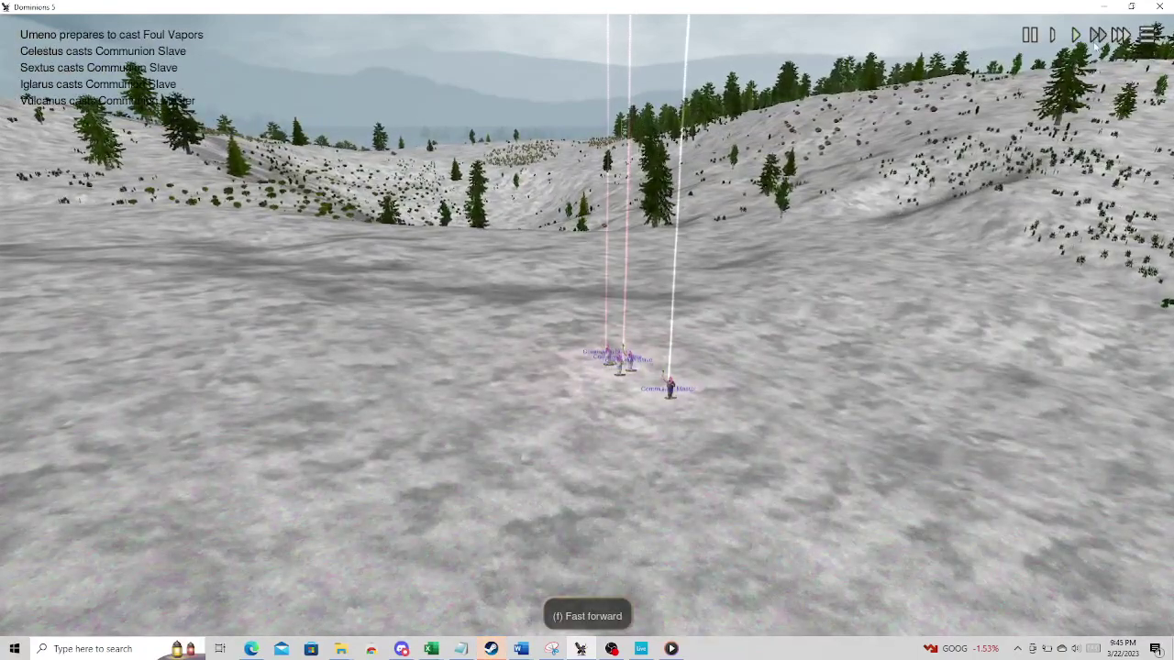
pyautogui.click(1097, 36)
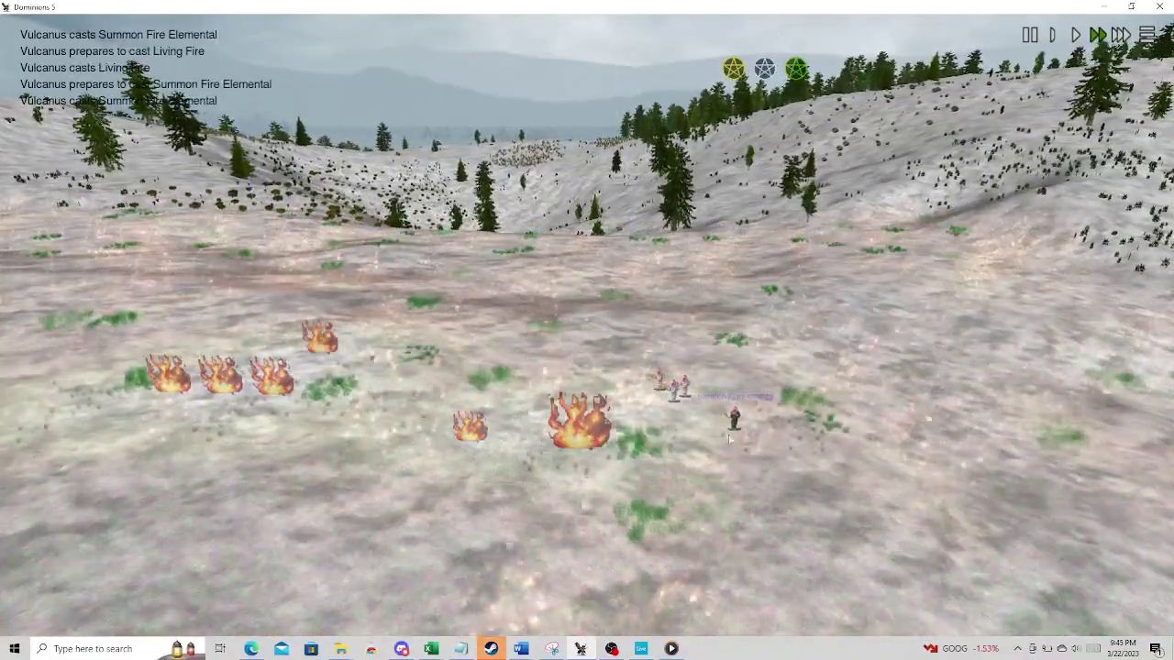
# - Compare the enemy Augurs' stats and read one Augur's combat log
pyautogui.click(671, 394)
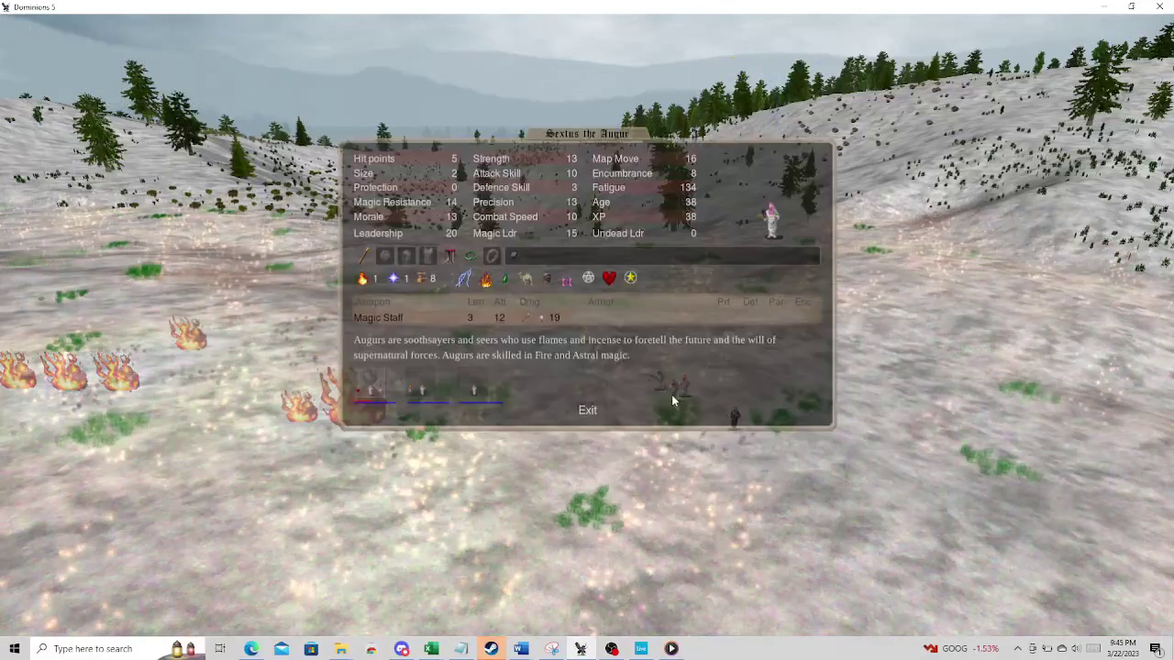
pyautogui.click(671, 394)
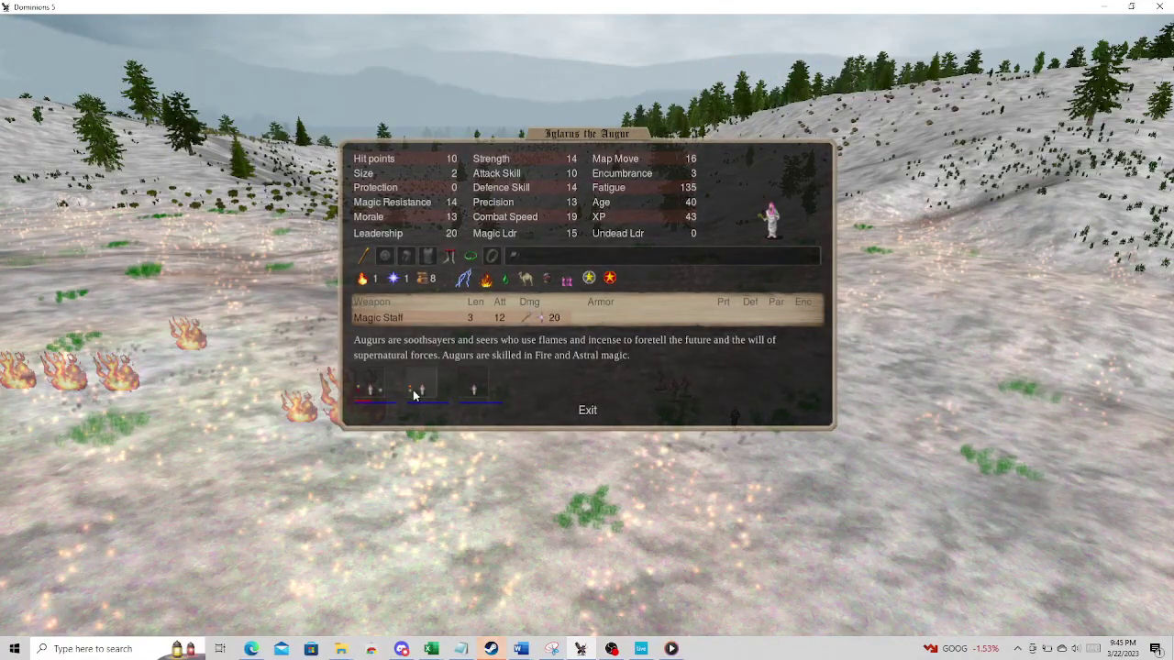
pyautogui.click(381, 389)
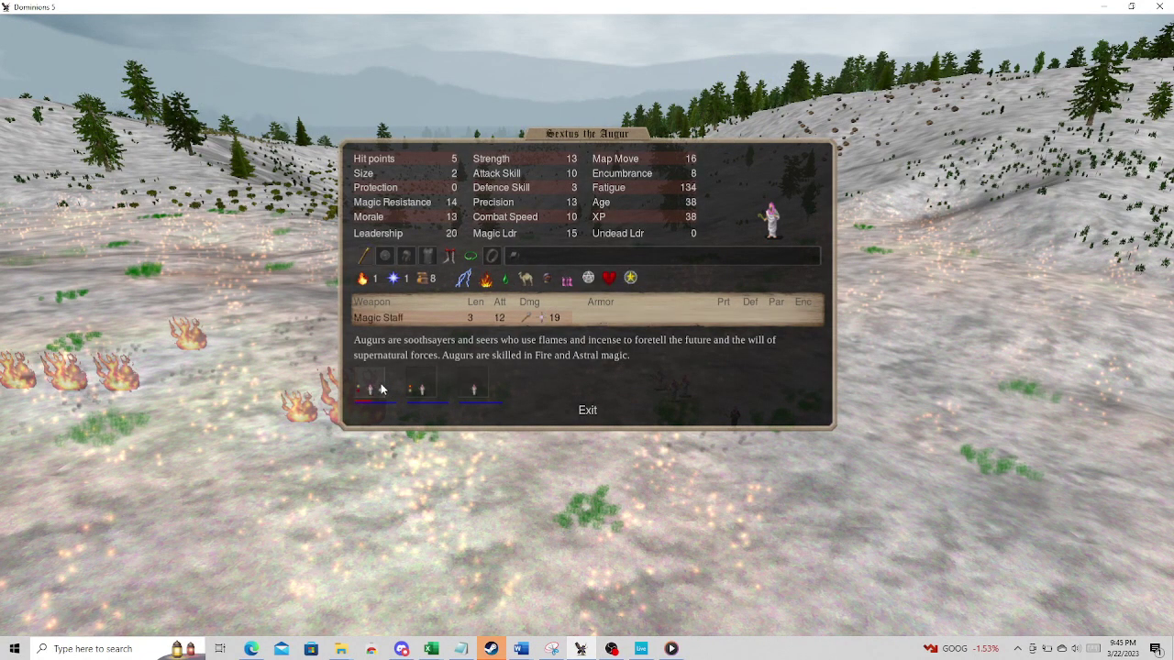
pyautogui.click(381, 390)
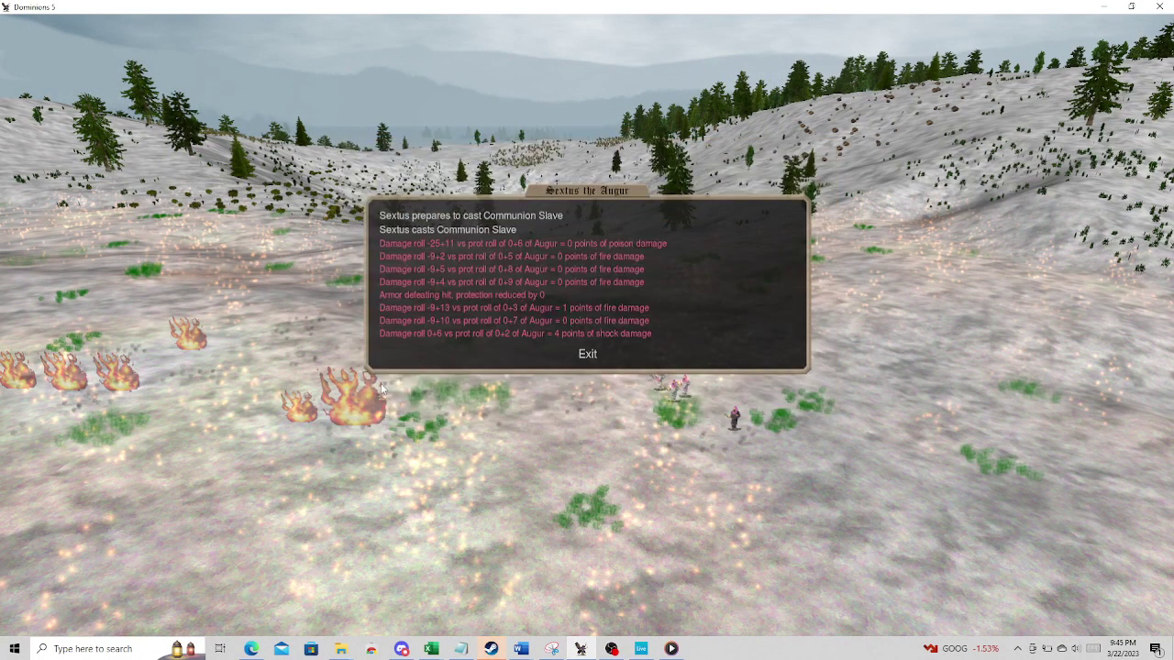
pyautogui.click(573, 338)
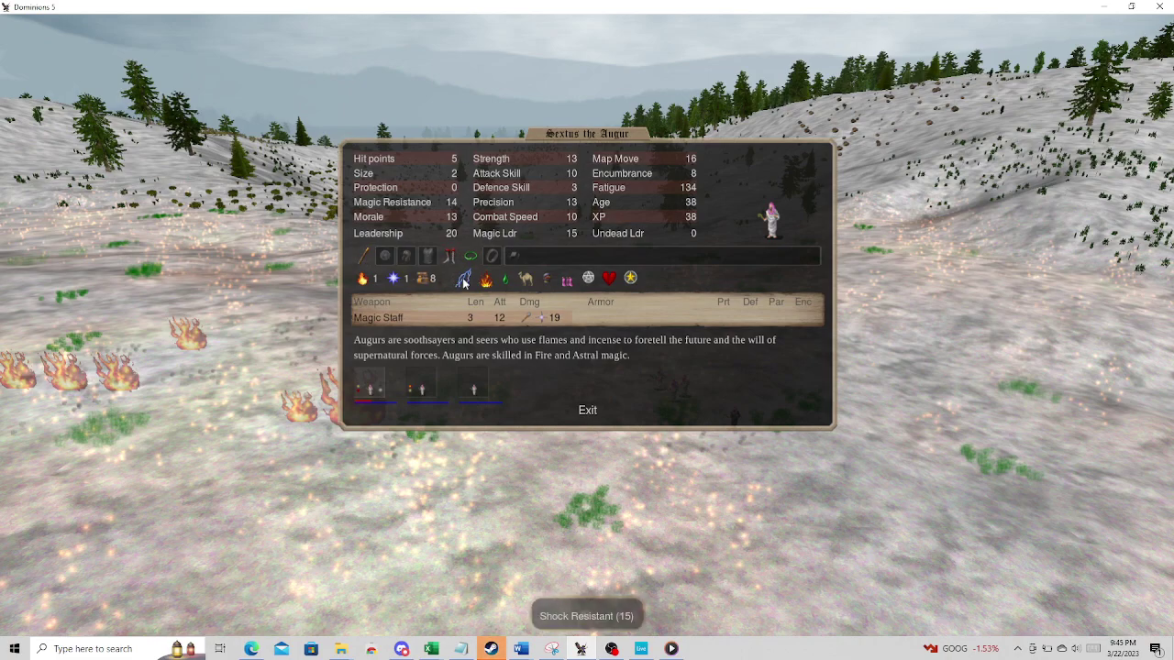
pyautogui.press('Escape')
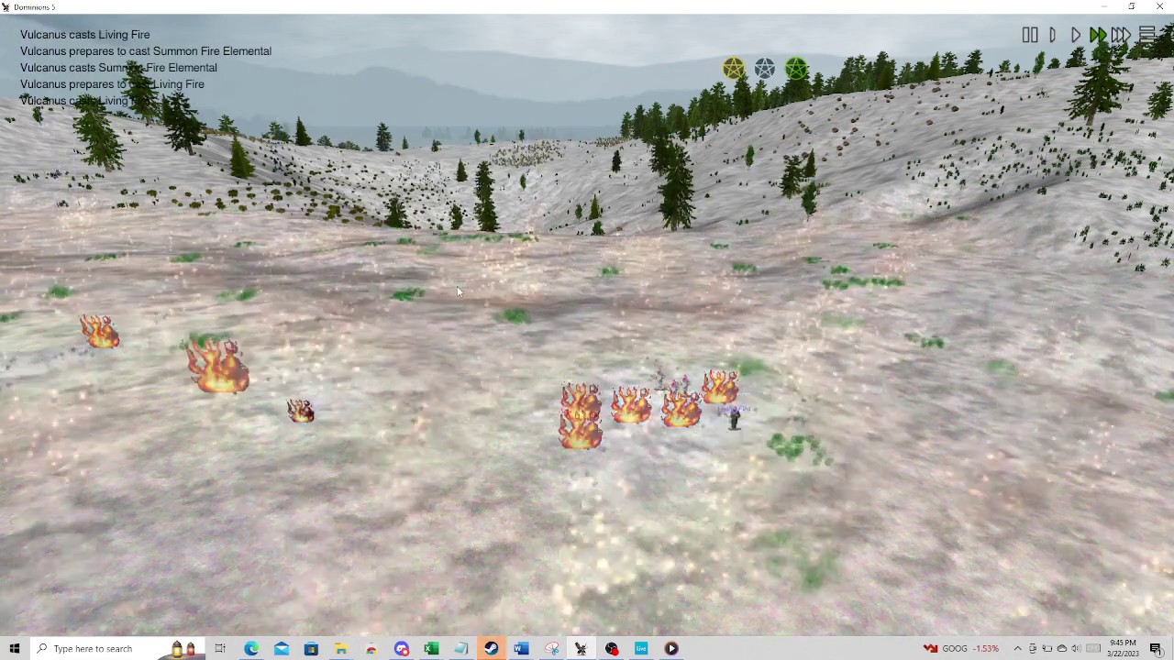
# - Pan the camera around the battlefield to follow the fighting
pyautogui.press('Right')
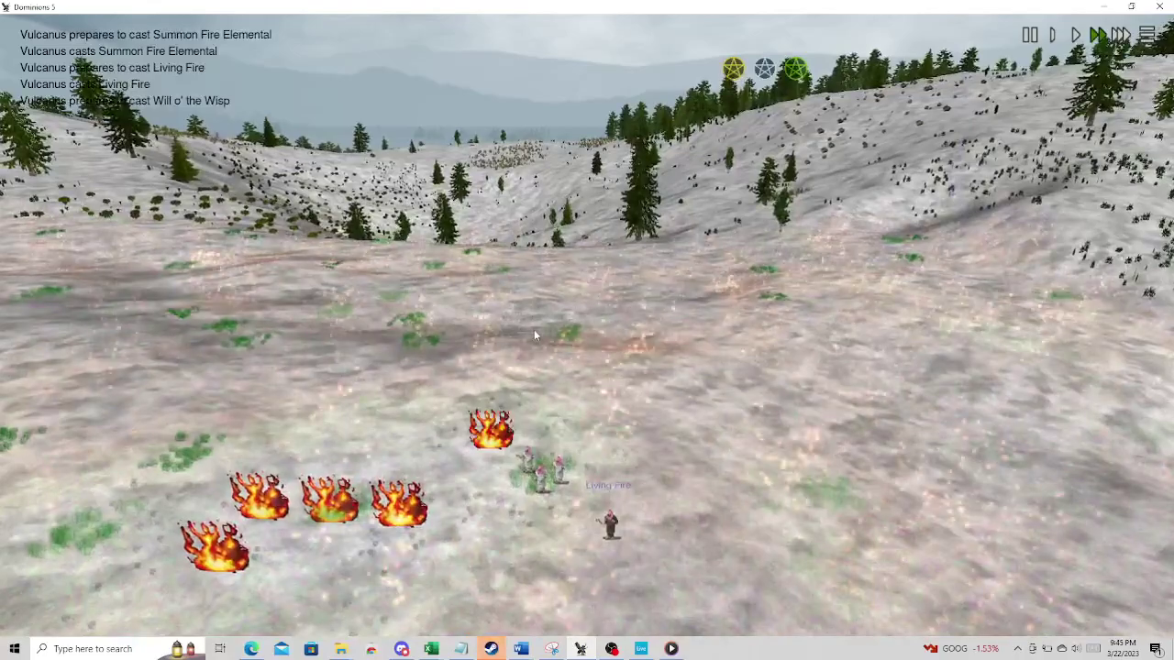
pyautogui.press('Right')
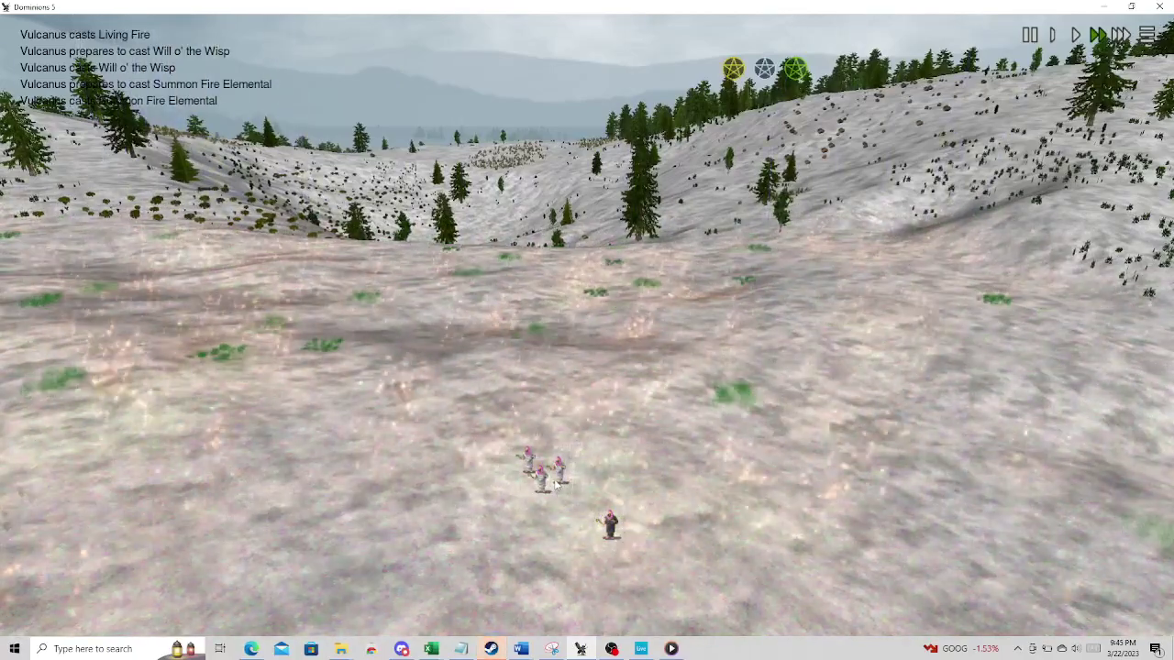
pyautogui.moveTo(555, 485); pyautogui.dragTo(589, 404)
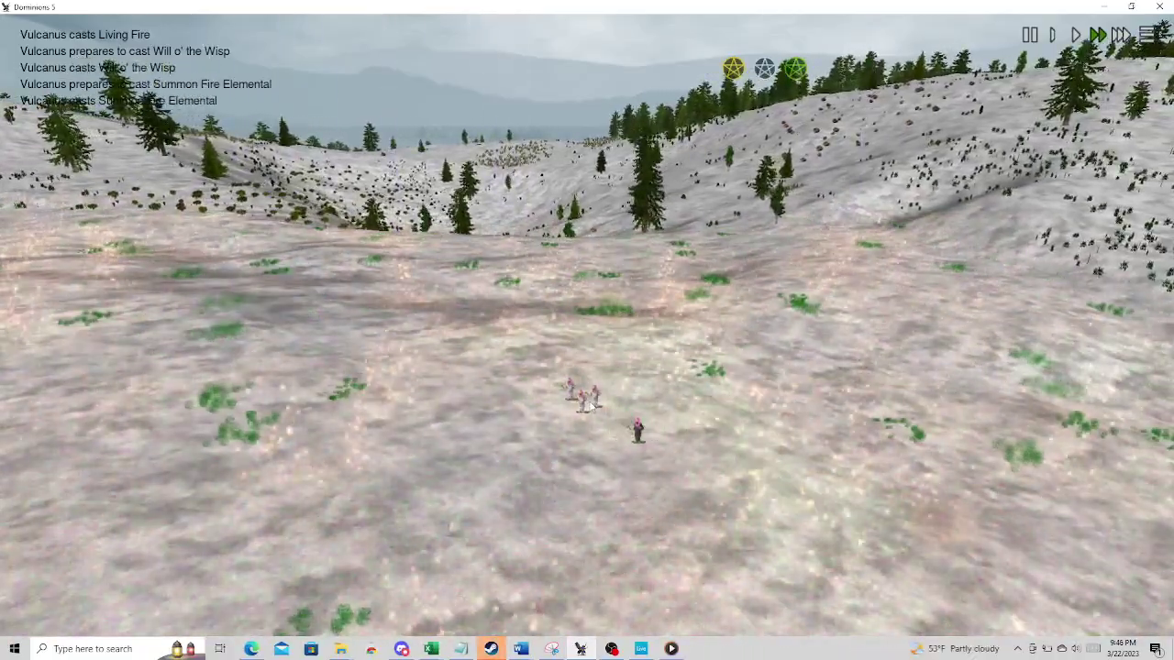
pyautogui.press('Up')
pyautogui.press('Up')
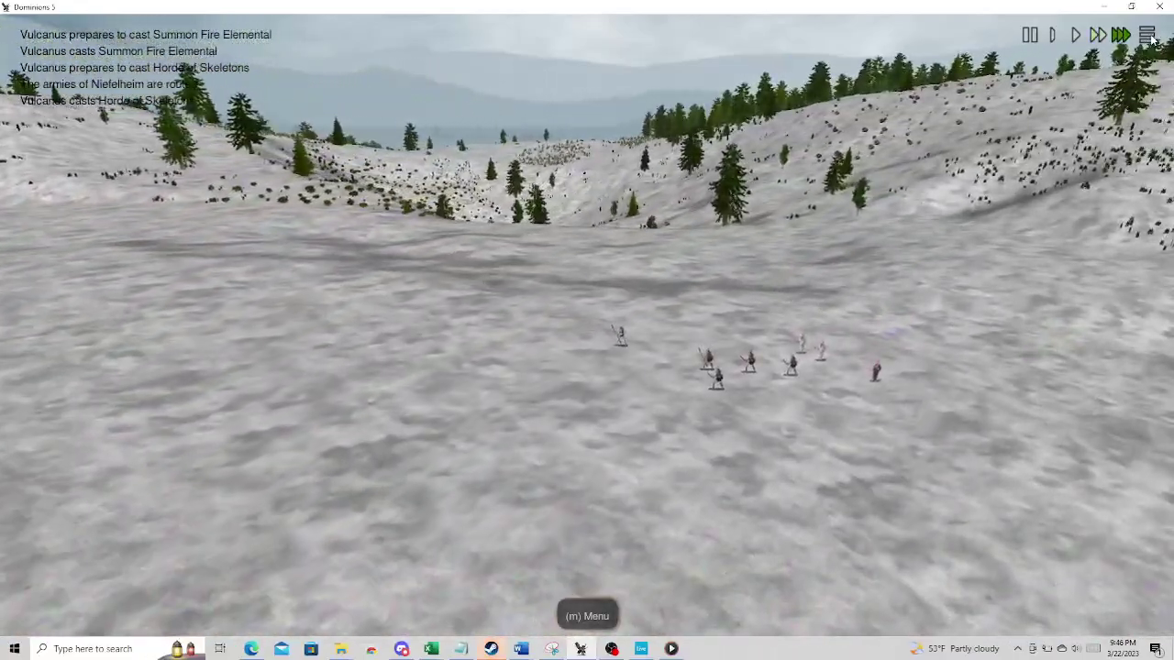
# - Quit the battle replay, select Land Arena, and zoom the map in and out
pyautogui.click(1148, 37)
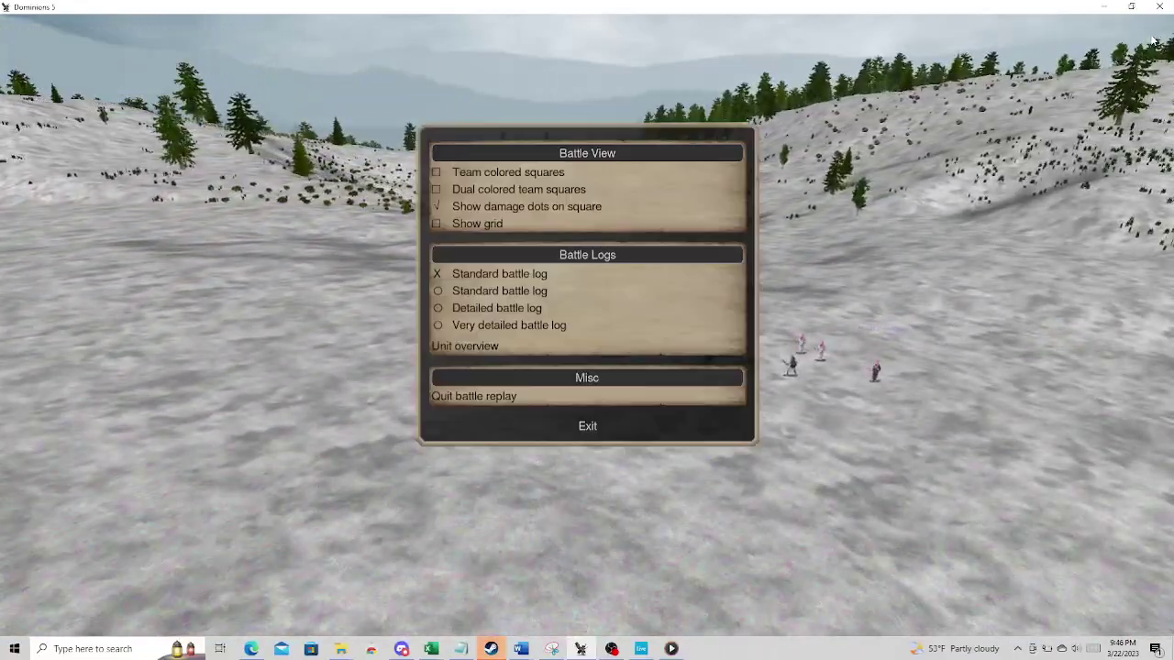
pyautogui.click(476, 394)
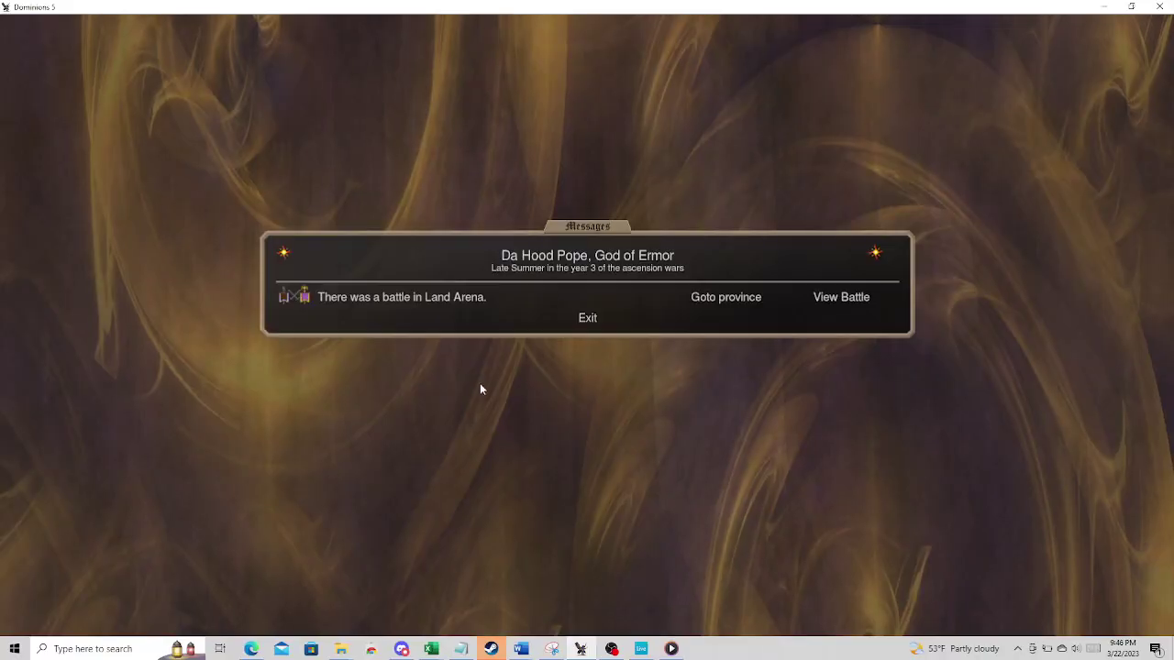
pyautogui.click(588, 317)
pyautogui.click(591, 332)
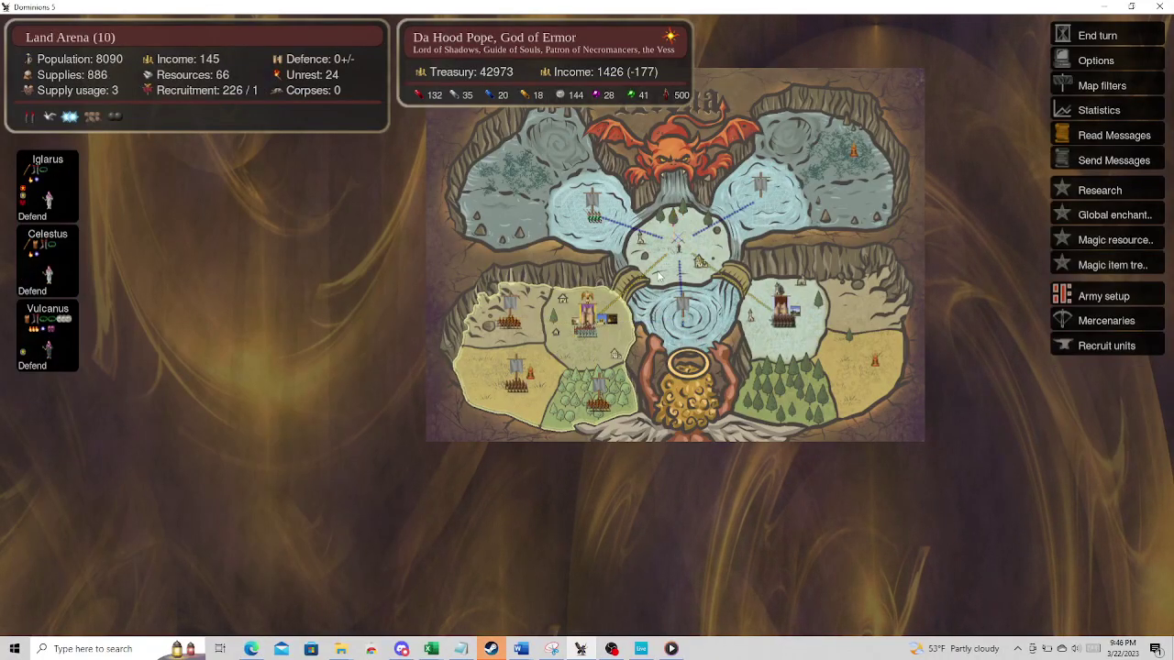
pyautogui.scroll(3, 657, 277)
pyautogui.scroll(1, 608, 263)
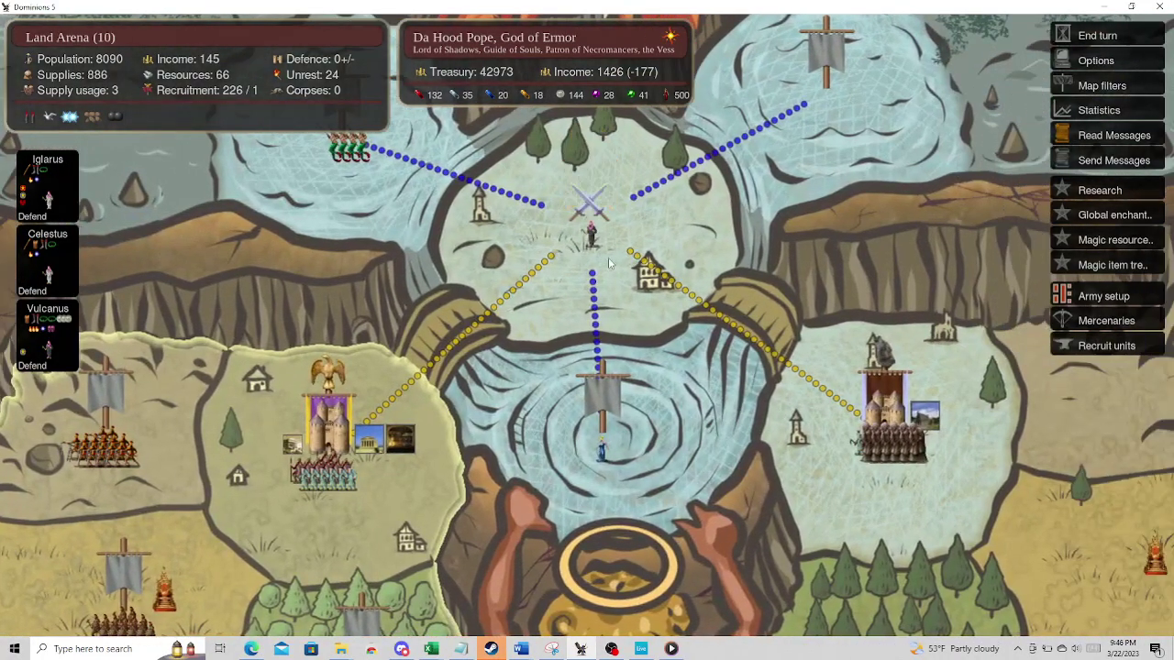
pyautogui.scroll(-2, 605, 263)
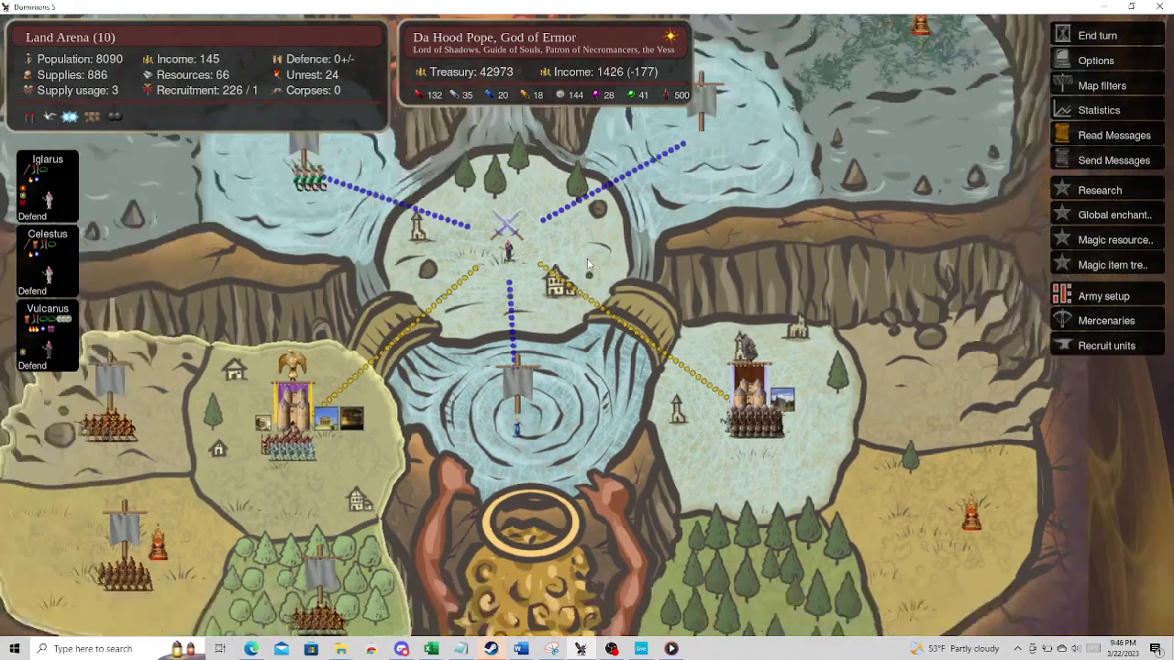
pyautogui.scroll(-1, 587, 264)
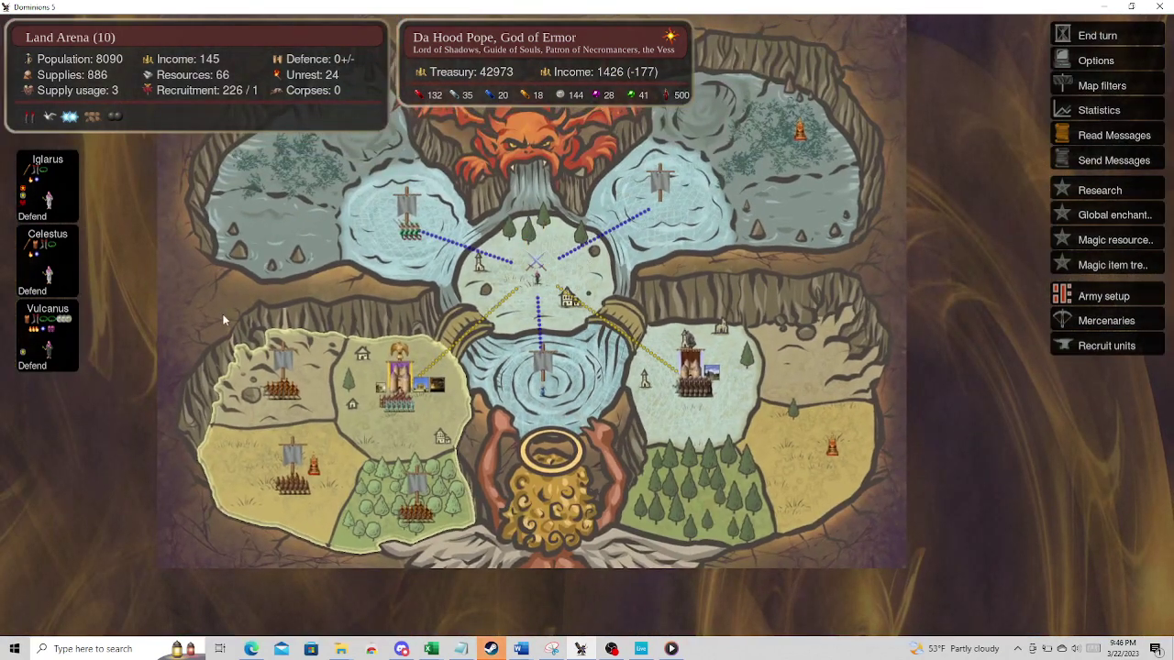
# - End Ermor's turn and, as Niefelheim, start gem alchemy with the commander Kumi
pyautogui.click(1078, 40)
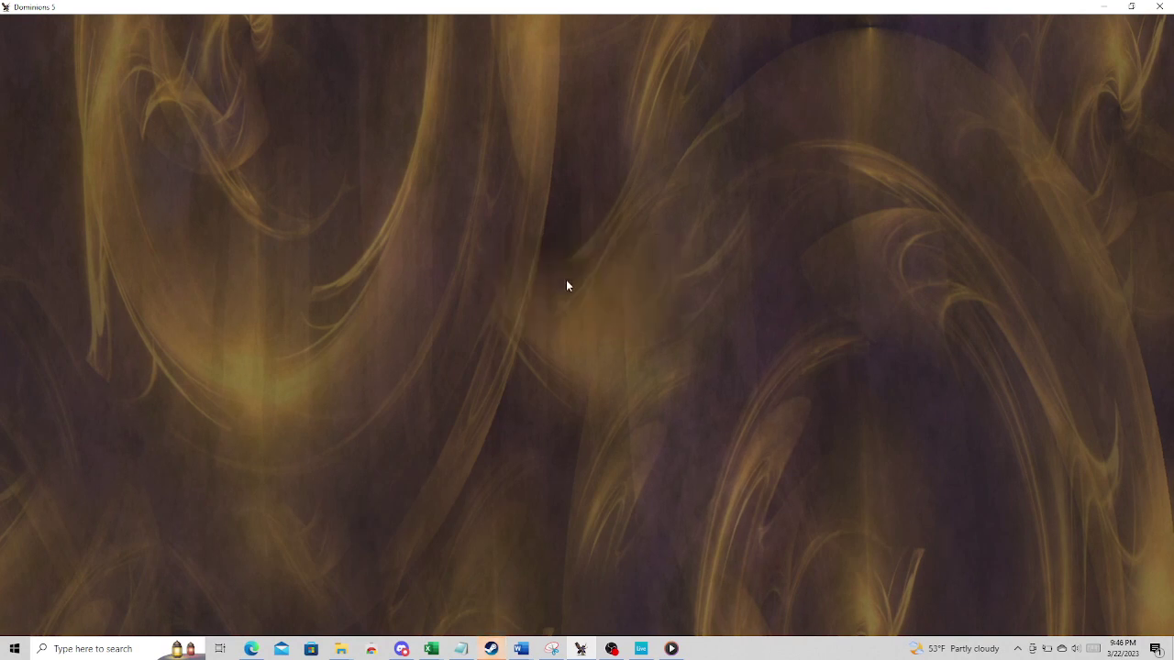
pyautogui.click(573, 275)
pyautogui.click(587, 345)
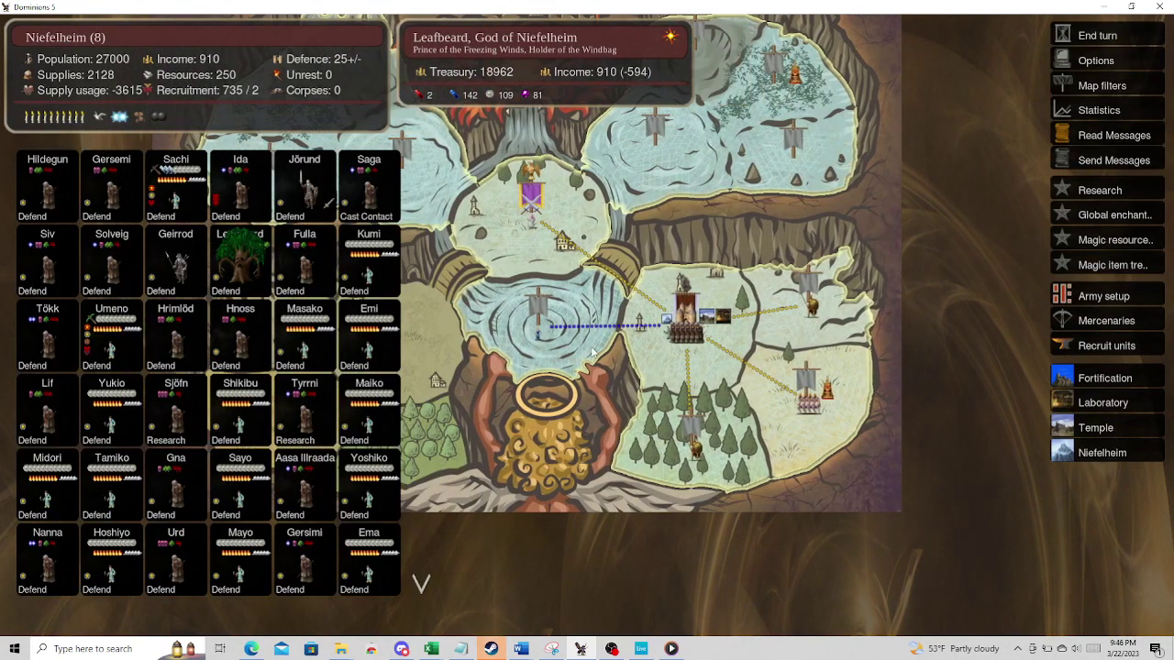
pyautogui.click(360, 265)
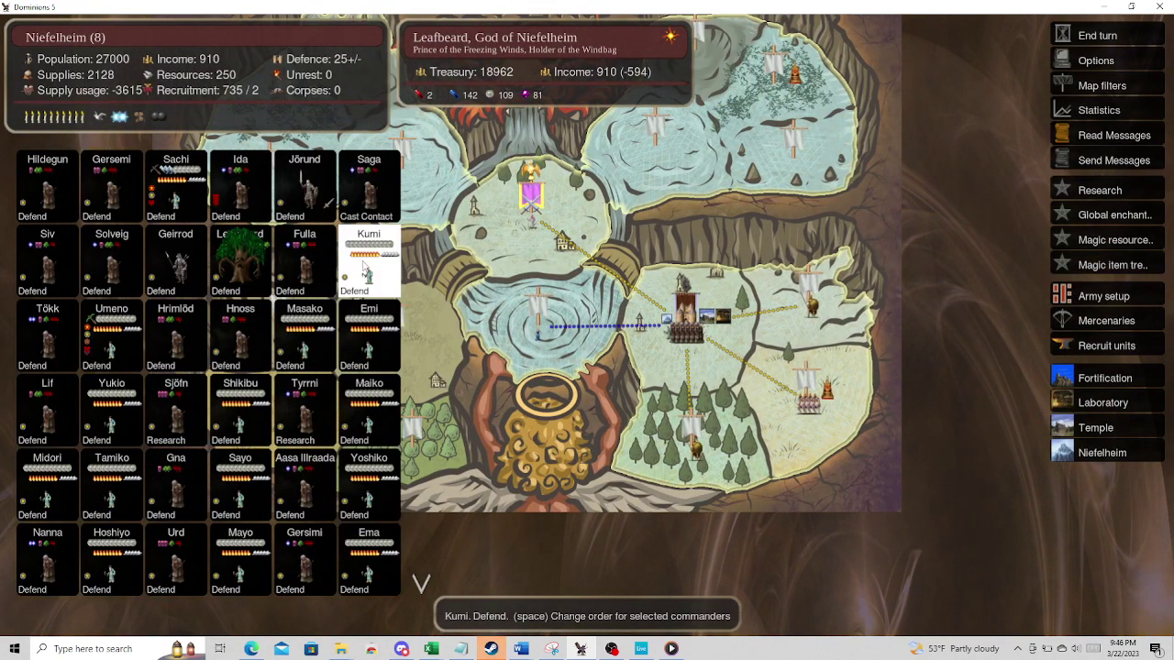
pyautogui.press('space')
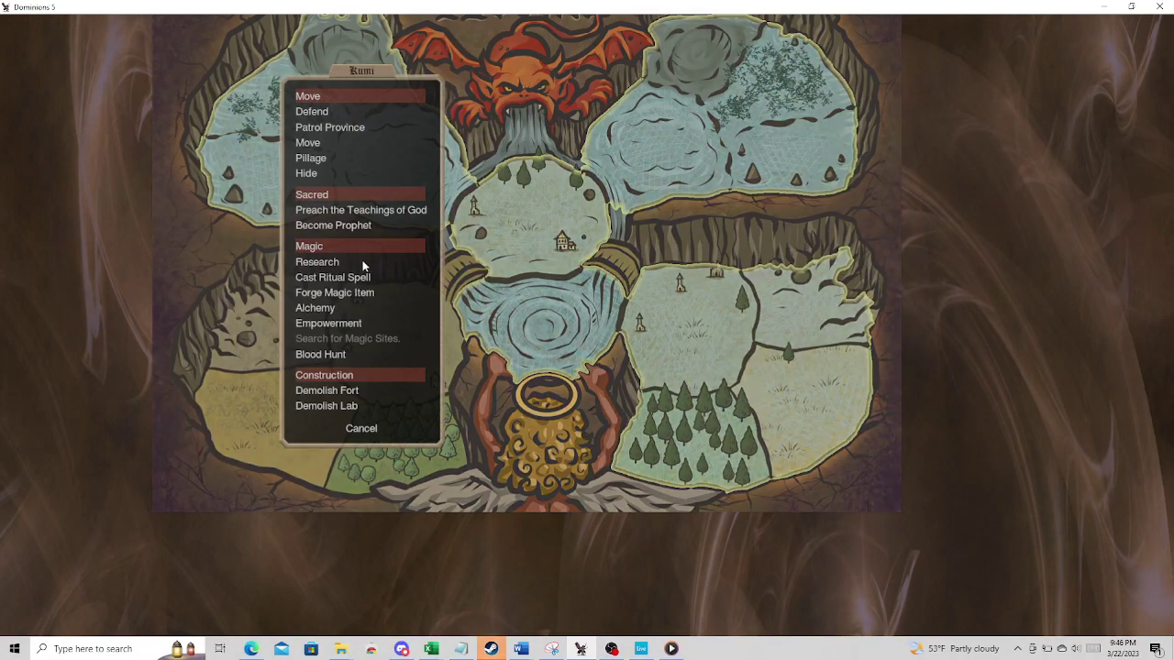
pyautogui.click(395, 303)
# - Convert astral pearls into fire gems repeatedly, reaching 31 fire gems and 51 pearls
pyautogui.click(491, 213)
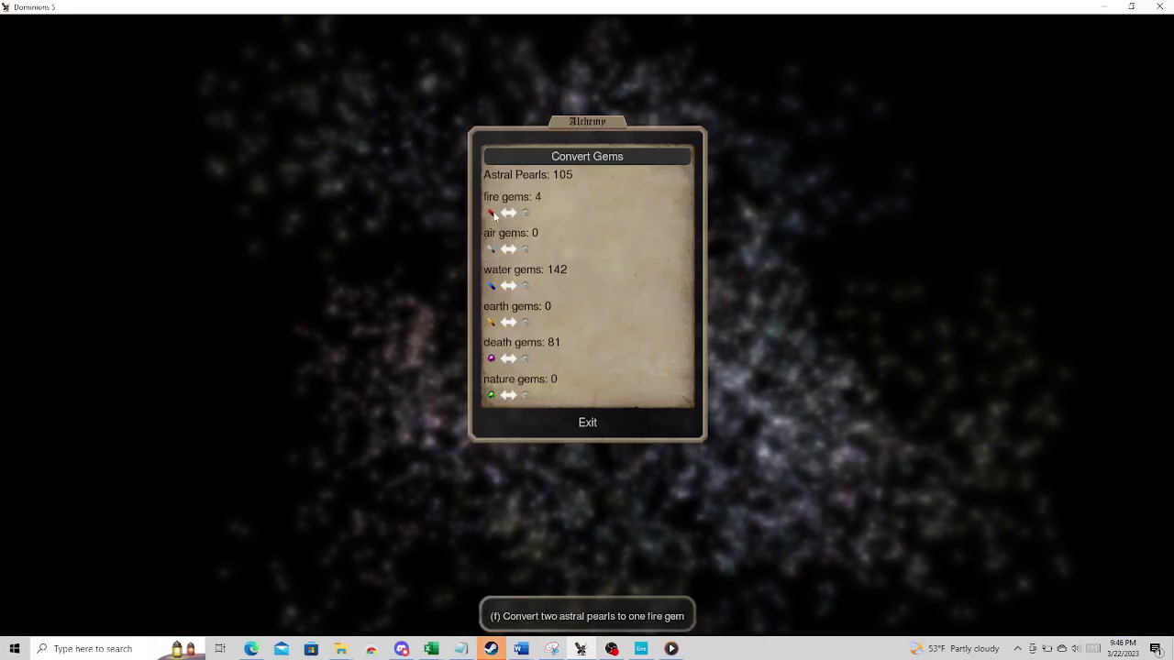
pyautogui.click(491, 213)
pyautogui.click(491, 213)
pyautogui.click(492, 213)
pyautogui.click(492, 213)
pyautogui.click(491, 212)
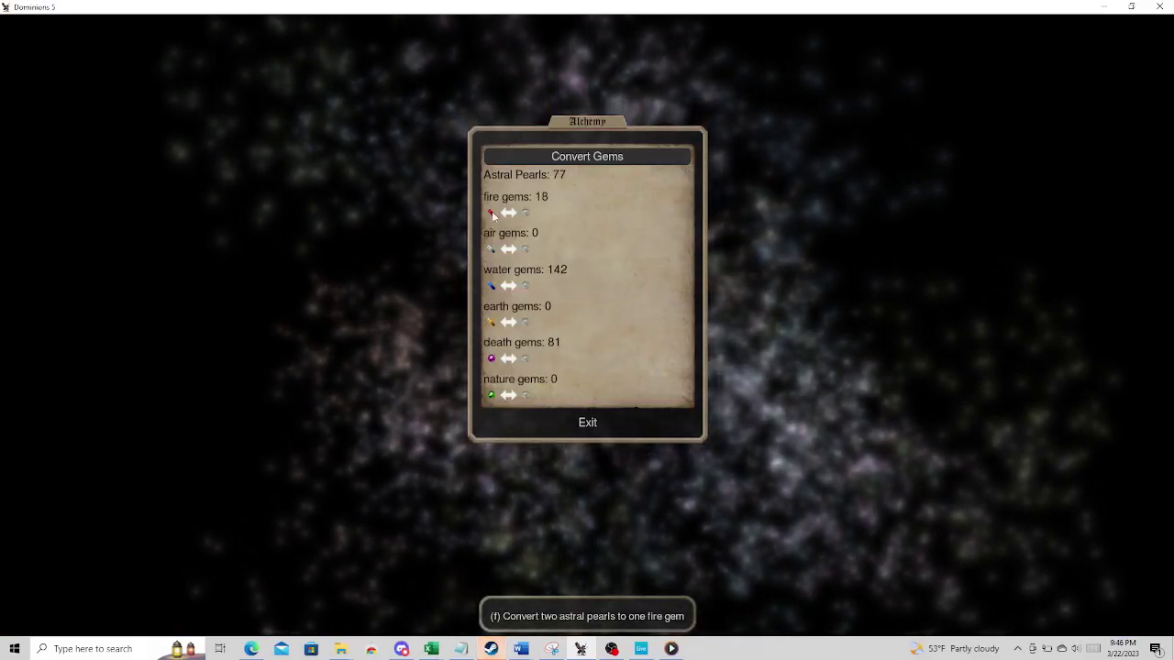
pyautogui.click(492, 213)
pyautogui.click(492, 213)
pyautogui.click(492, 213)
pyautogui.click(492, 213)
pyautogui.click(492, 213)
pyautogui.click(491, 212)
pyautogui.click(491, 213)
pyautogui.click(491, 213)
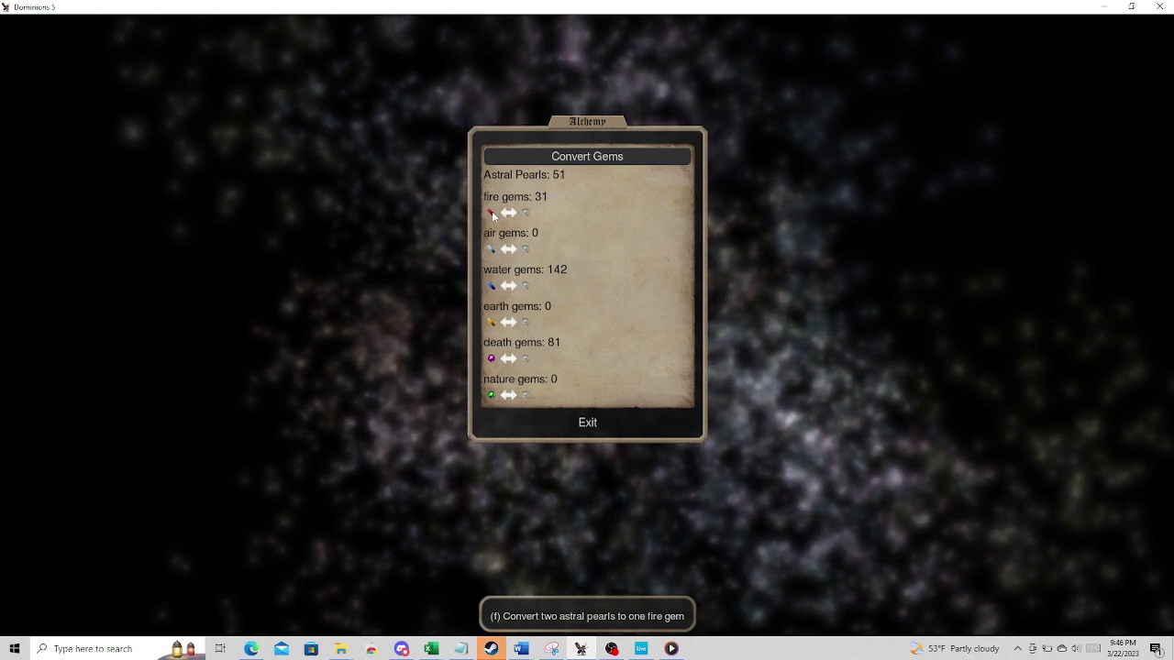
pyautogui.click(492, 212)
pyautogui.click(492, 213)
pyautogui.click(491, 213)
pyautogui.click(491, 213)
# - Leave the alchemy screen and open Kumi's Cast Ritual Spell list
pyautogui.press('Escape')
pyautogui.click(371, 261)
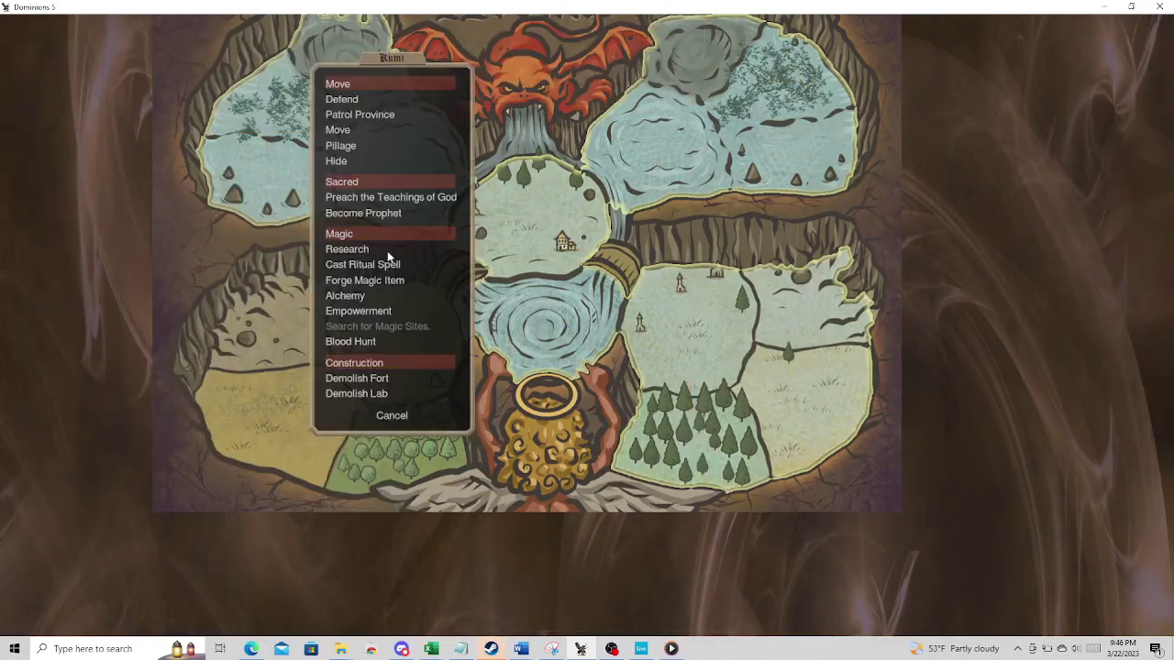
pyautogui.click(385, 262)
# - Browse the ritual list and pick Flames from the Sky for Kumi
pyautogui.scroll(-5, 607, 312)
pyautogui.scroll(-20, 607, 312)
pyautogui.scroll(-2, 613, 336)
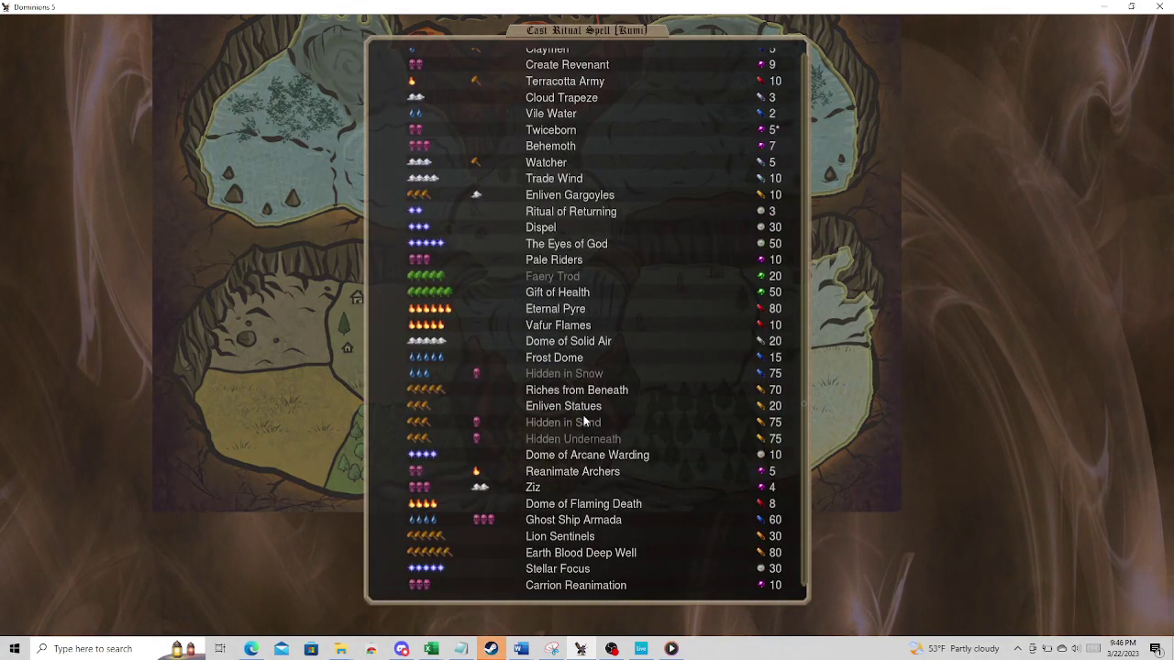
pyautogui.scroll(-6, 584, 420)
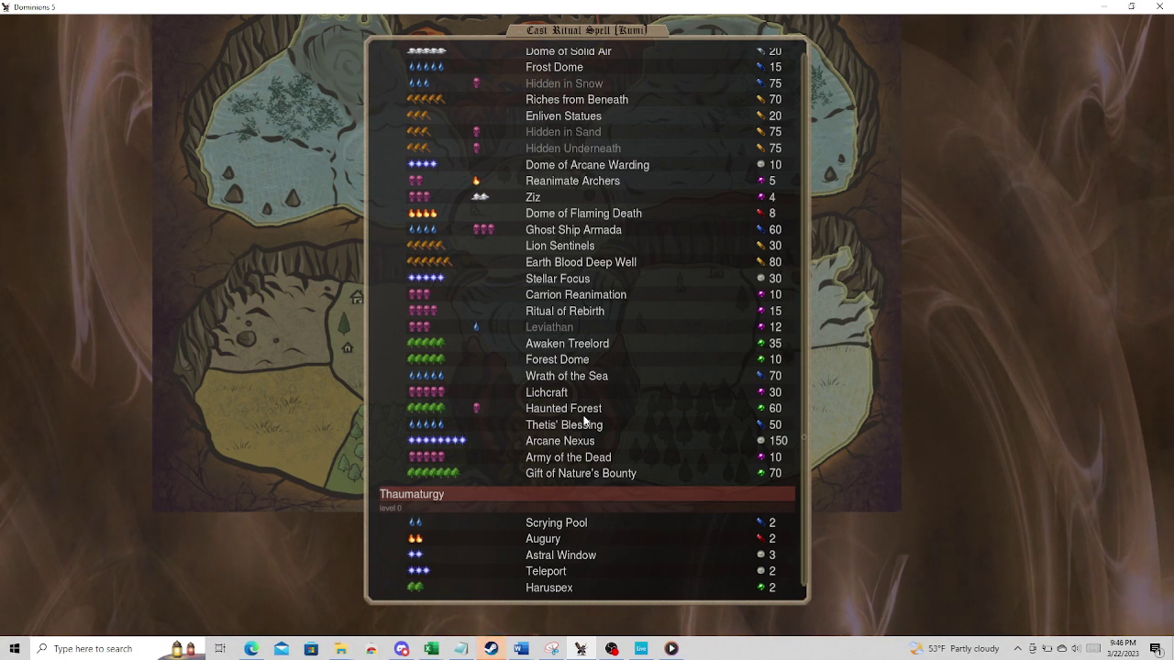
pyautogui.scroll(-10, 584, 420)
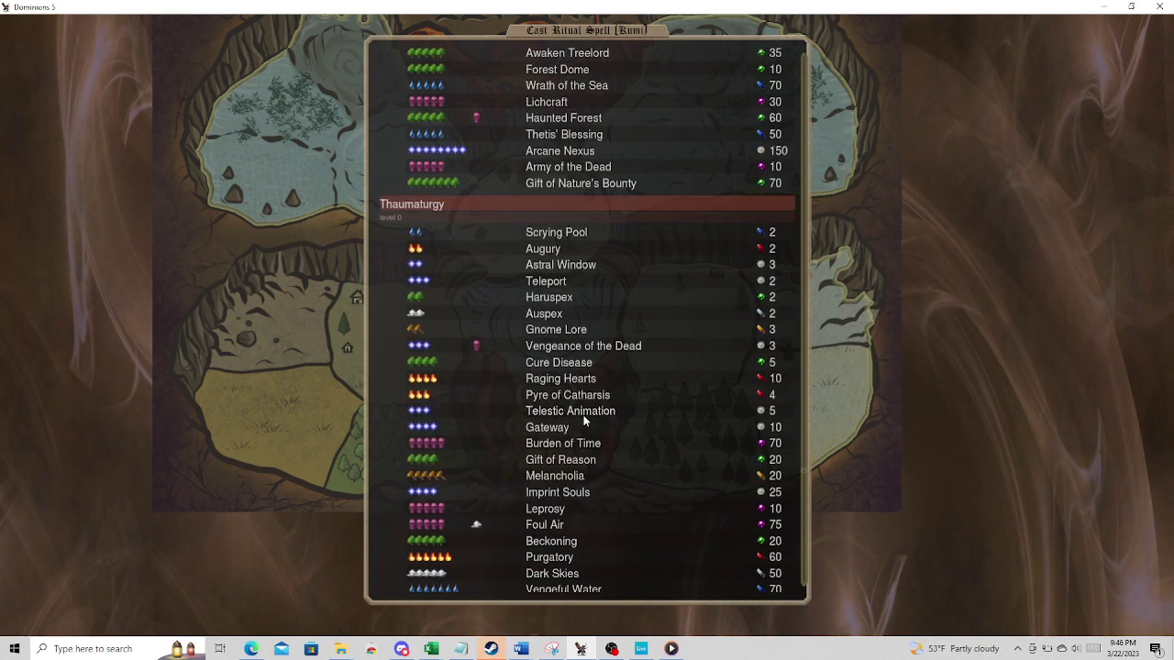
pyautogui.scroll(-8, 584, 420)
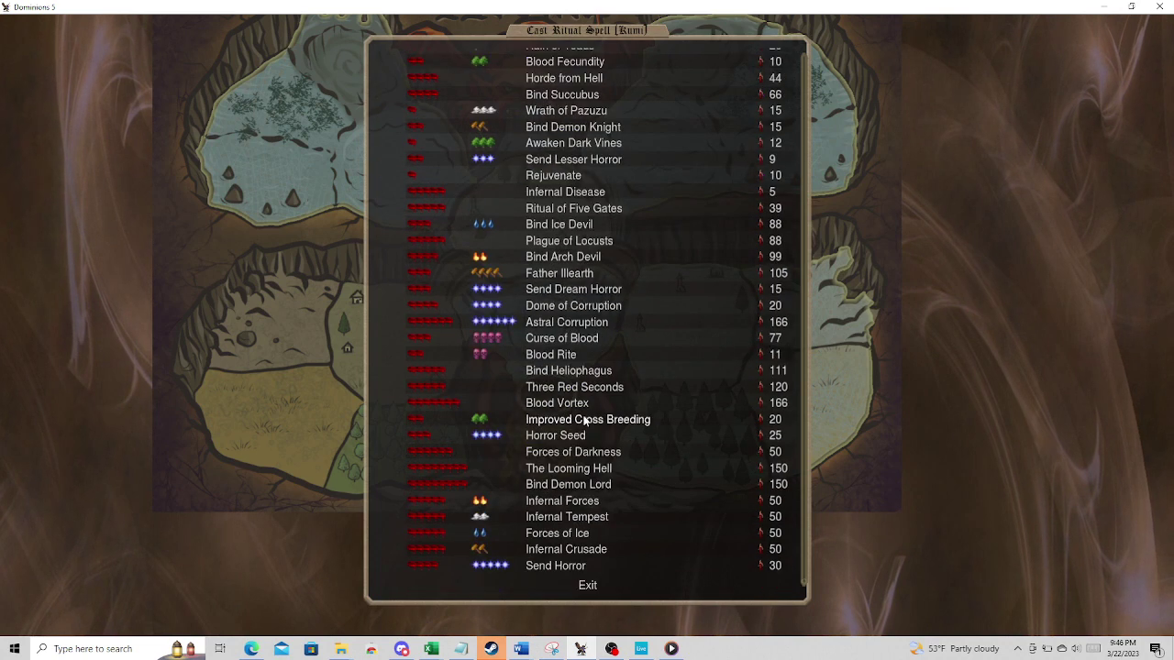
pyautogui.scroll(10, 584, 420)
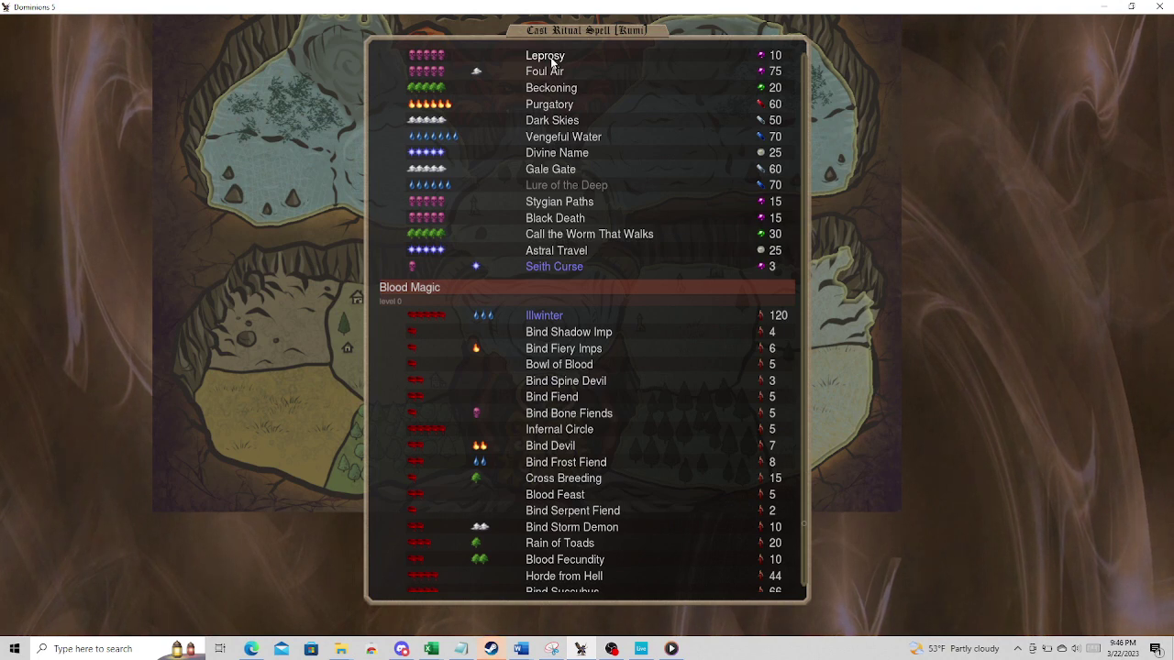
pyautogui.scroll(3, 551, 60)
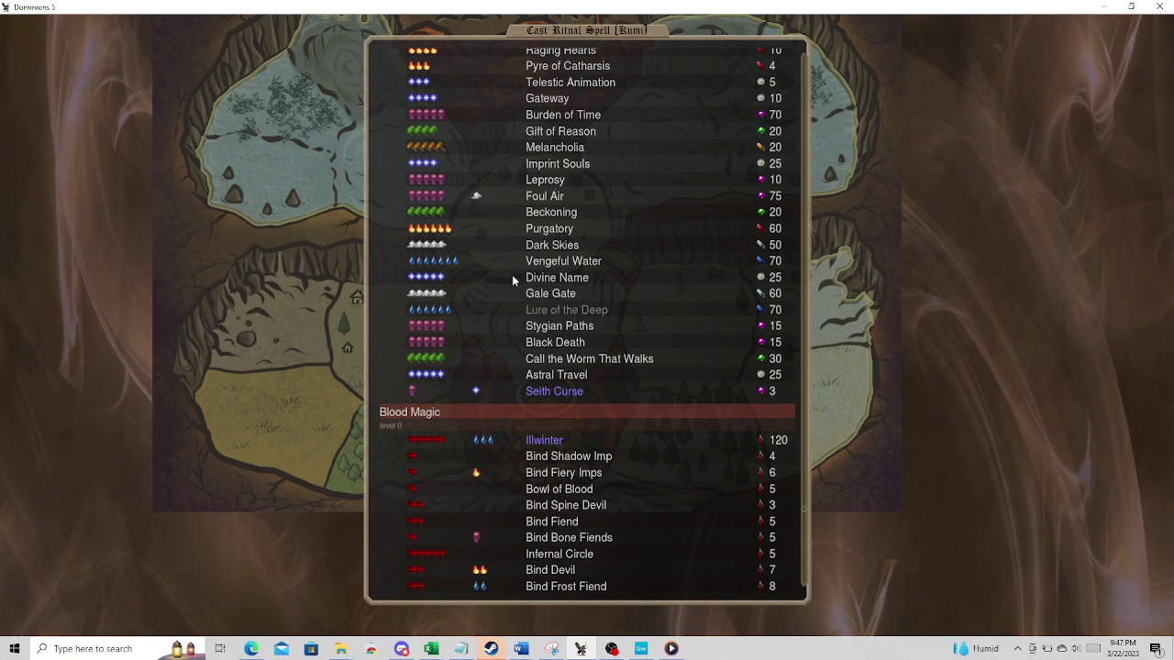
pyautogui.scroll(5, 480, 263)
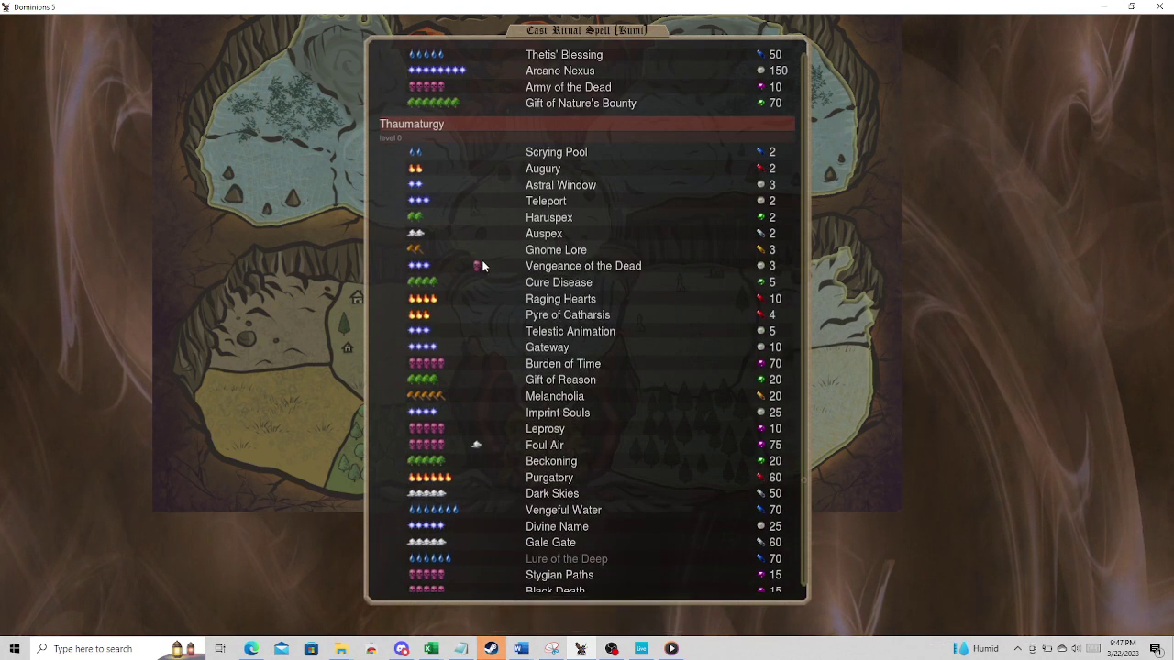
pyautogui.scroll(5, 486, 276)
pyautogui.scroll(5, 491, 285)
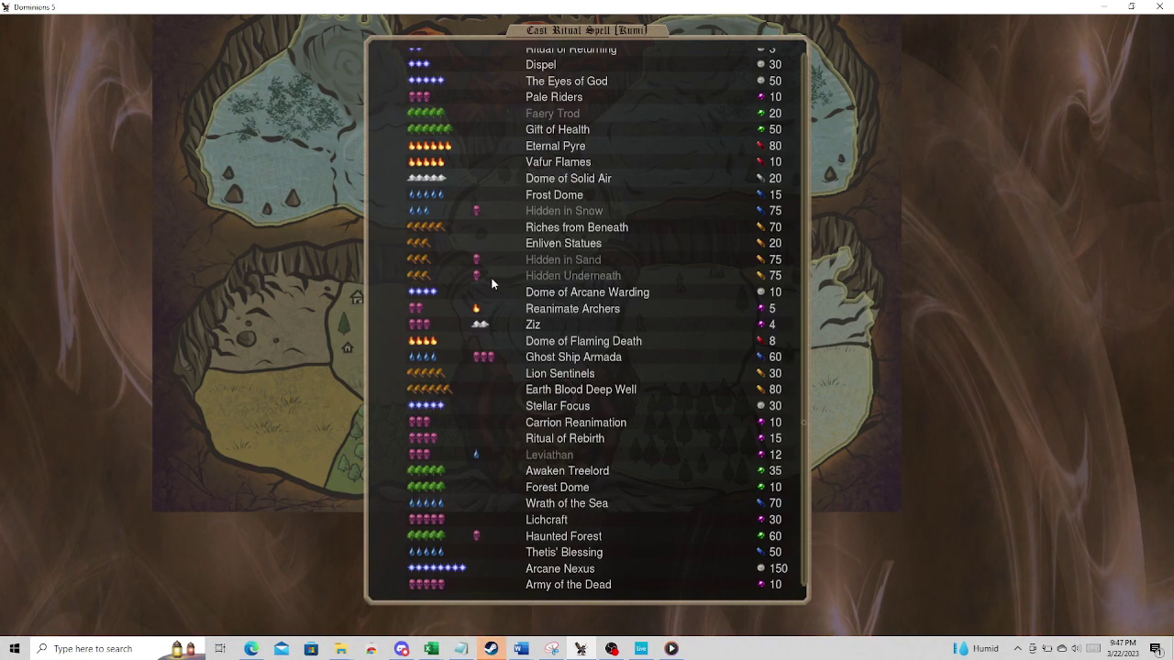
pyautogui.scroll(-10, 498, 294)
pyautogui.scroll(12, 499, 295)
pyautogui.scroll(8, 499, 298)
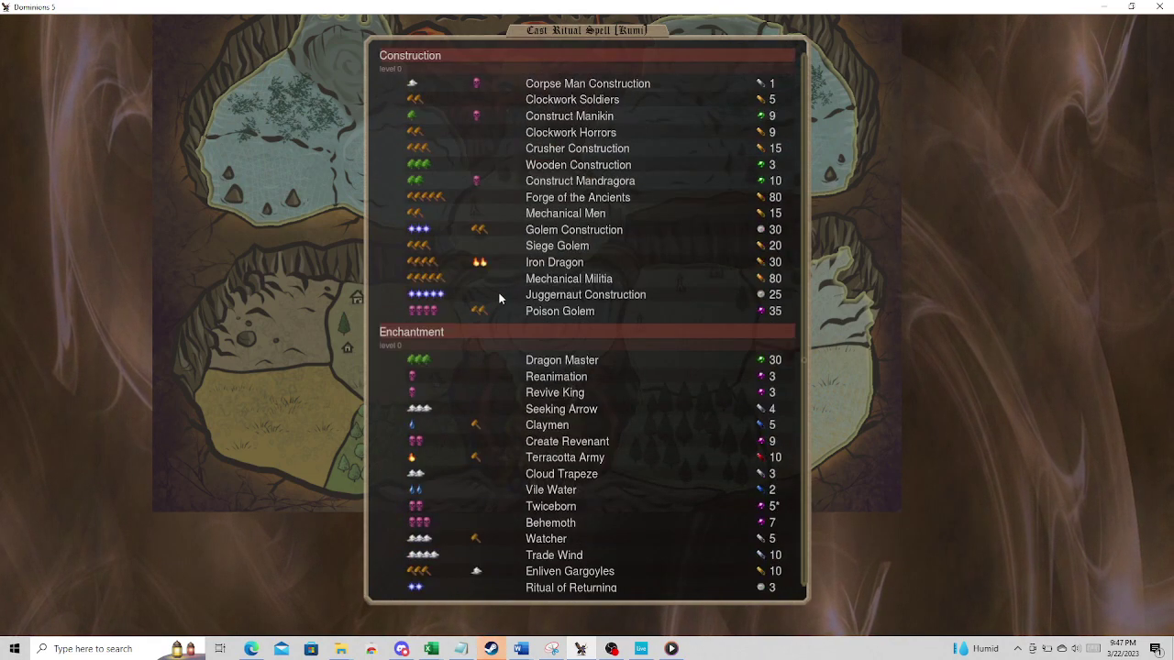
pyautogui.scroll(-6, 500, 298)
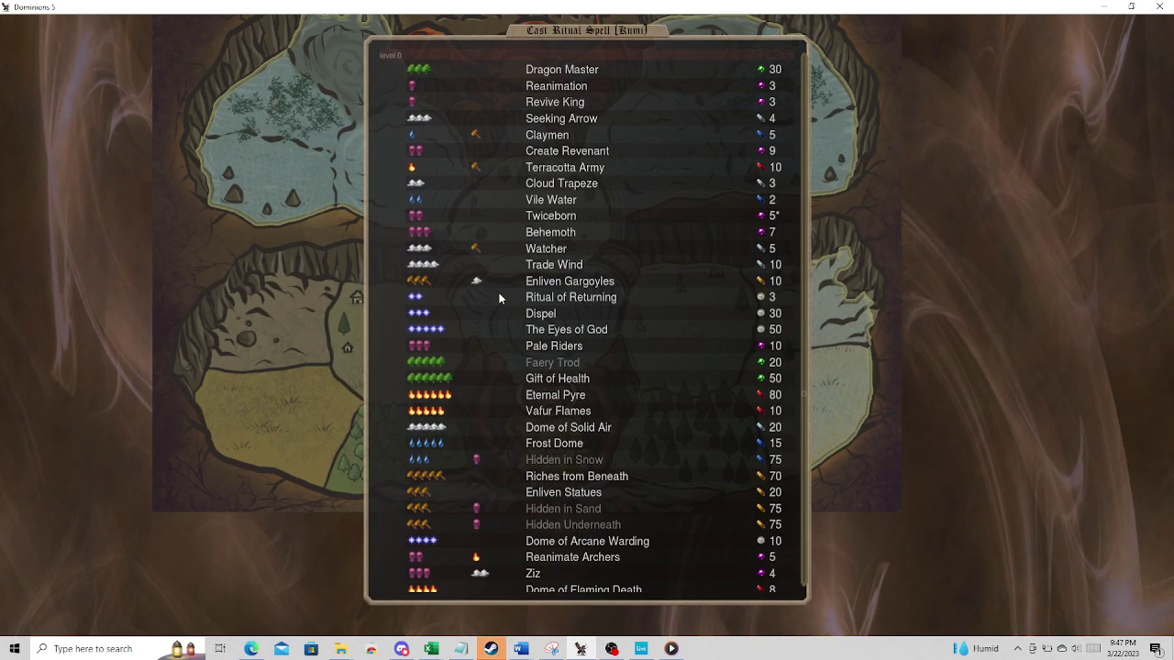
pyautogui.scroll(-20, 499, 298)
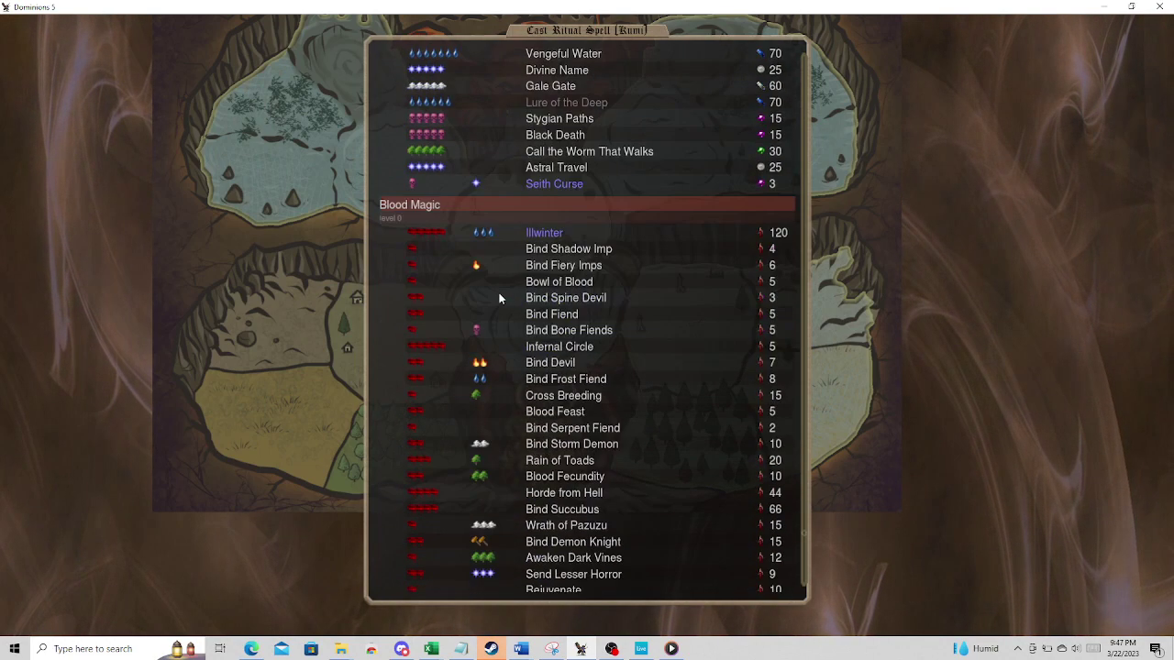
pyautogui.scroll(20, 500, 298)
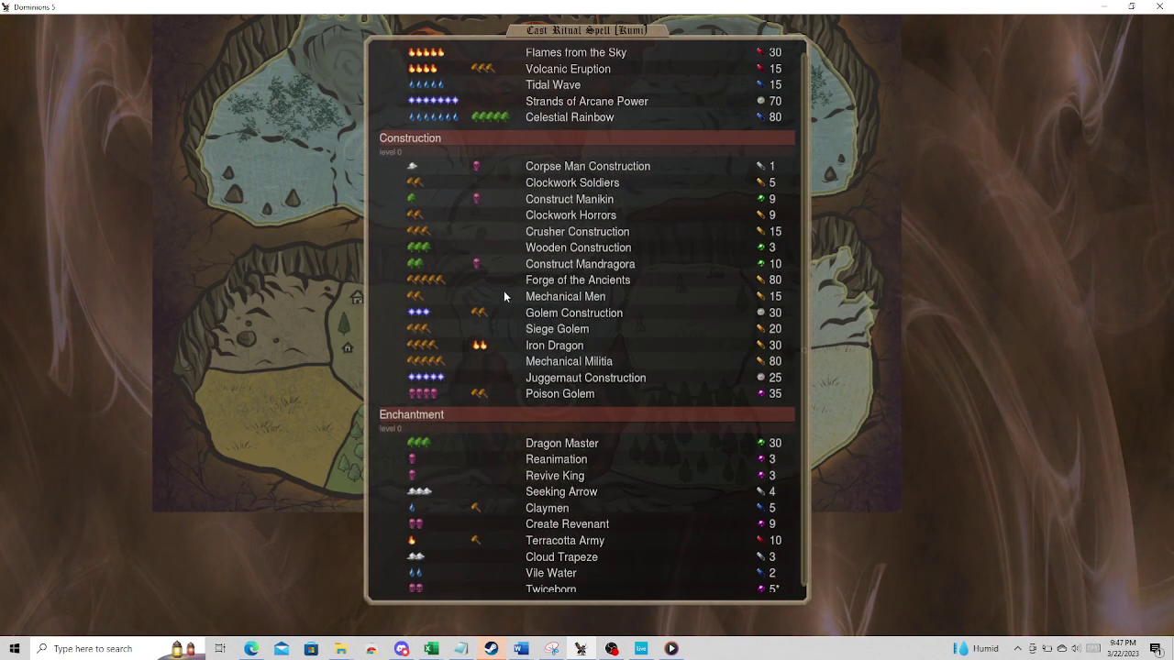
pyautogui.scroll(7, 503, 296)
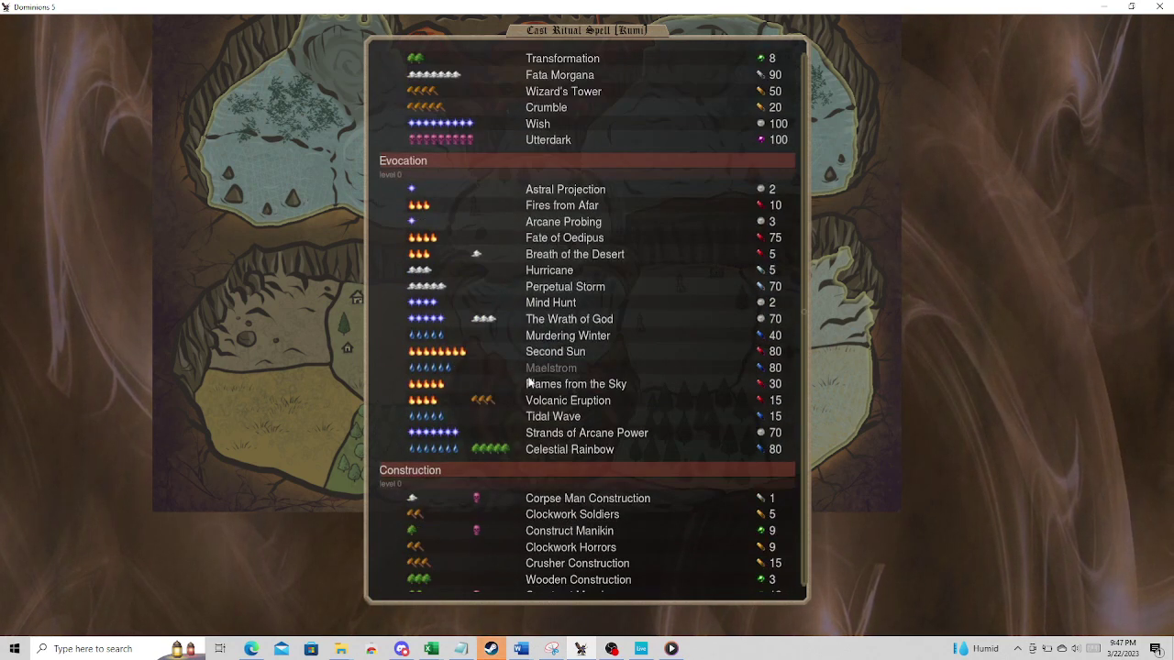
pyautogui.click(563, 386)
# - Confirm Land Arena as the ritual's target, end Niefelheim's turn and host it
pyautogui.click(560, 238)
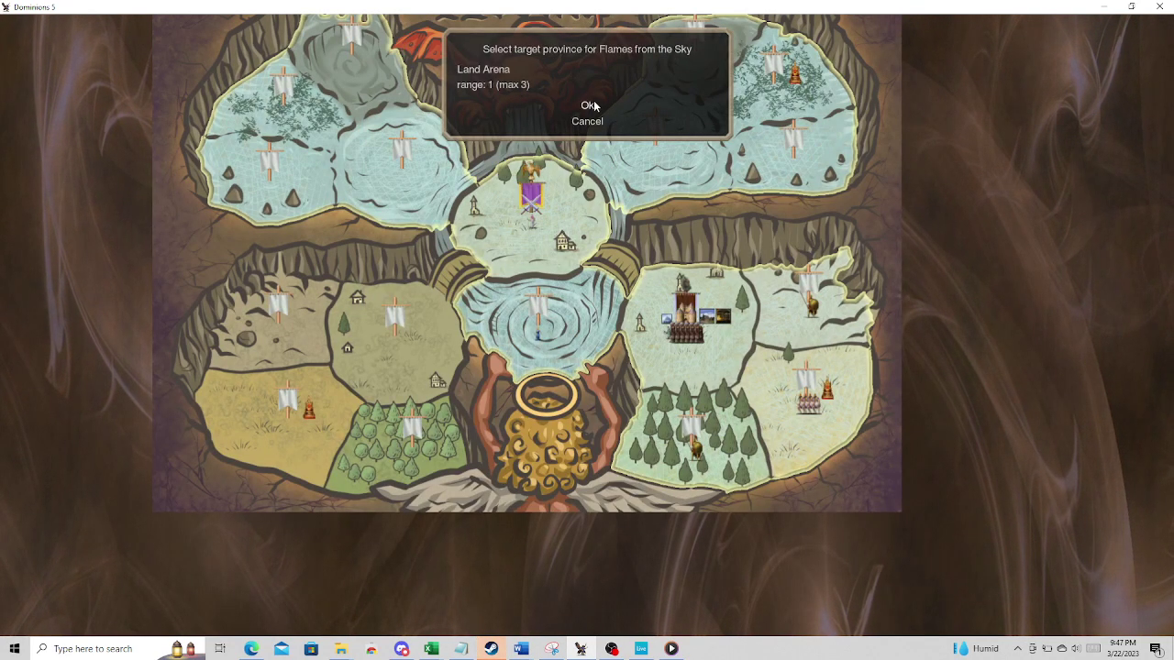
pyautogui.click(553, 103)
pyautogui.click(1082, 35)
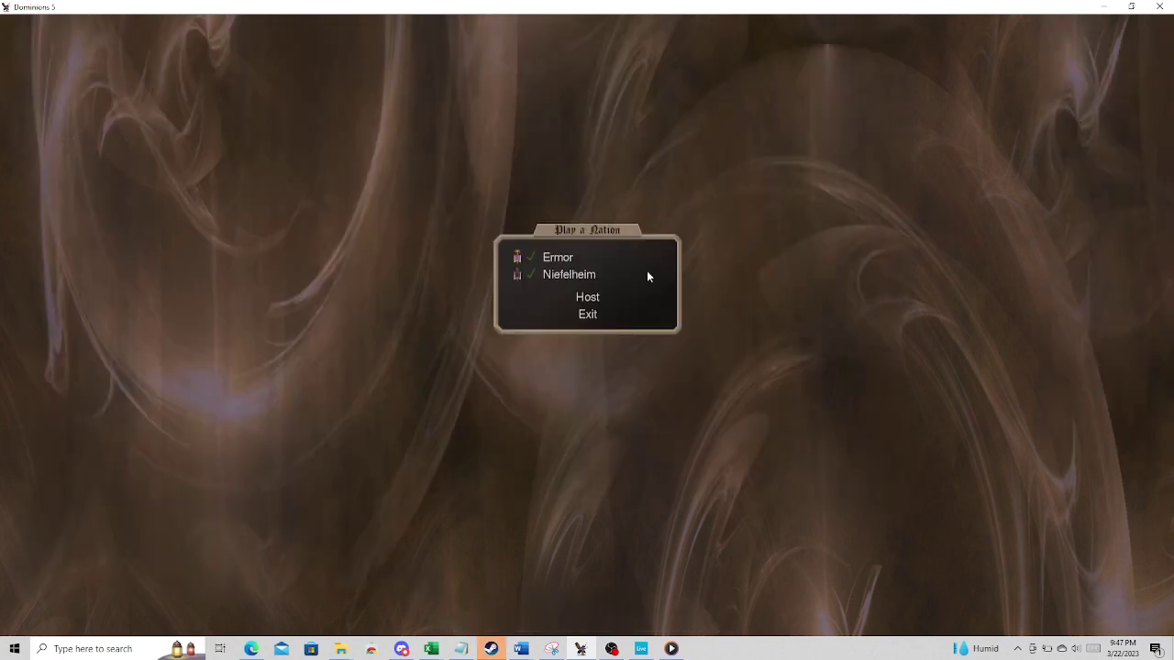
# - On Ermor's new turn, select Land Arena and read its income-cutting event message
pyautogui.click(587, 296)
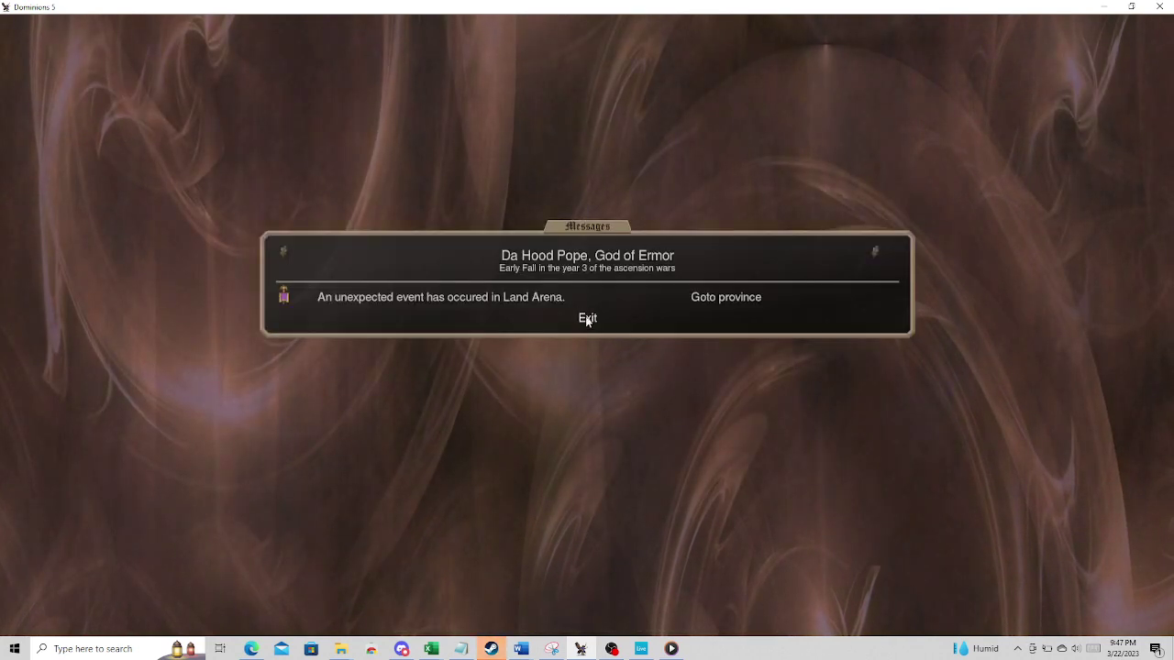
pyautogui.click(587, 320)
pyautogui.click(637, 284)
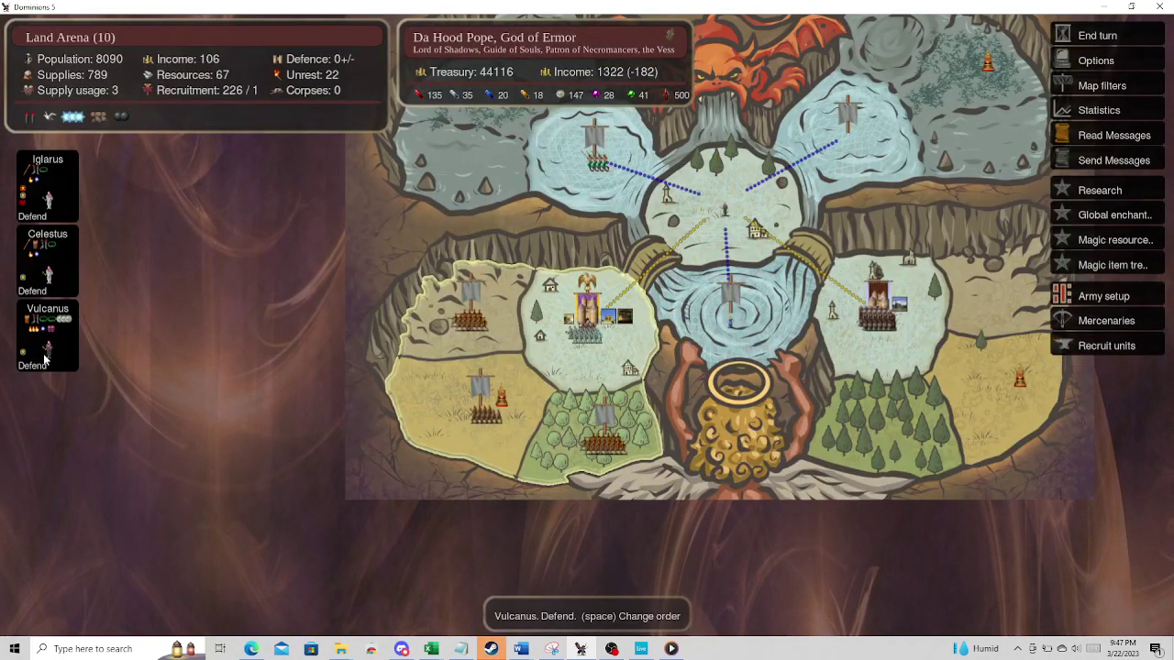
pyautogui.click(1113, 136)
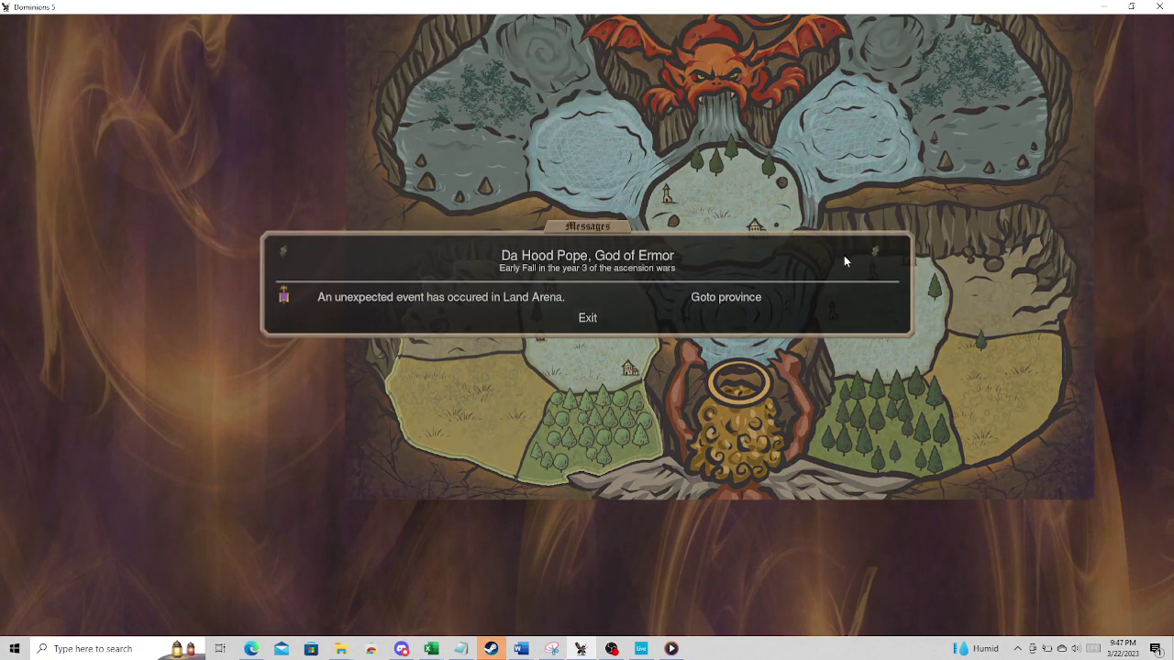
pyautogui.click(505, 298)
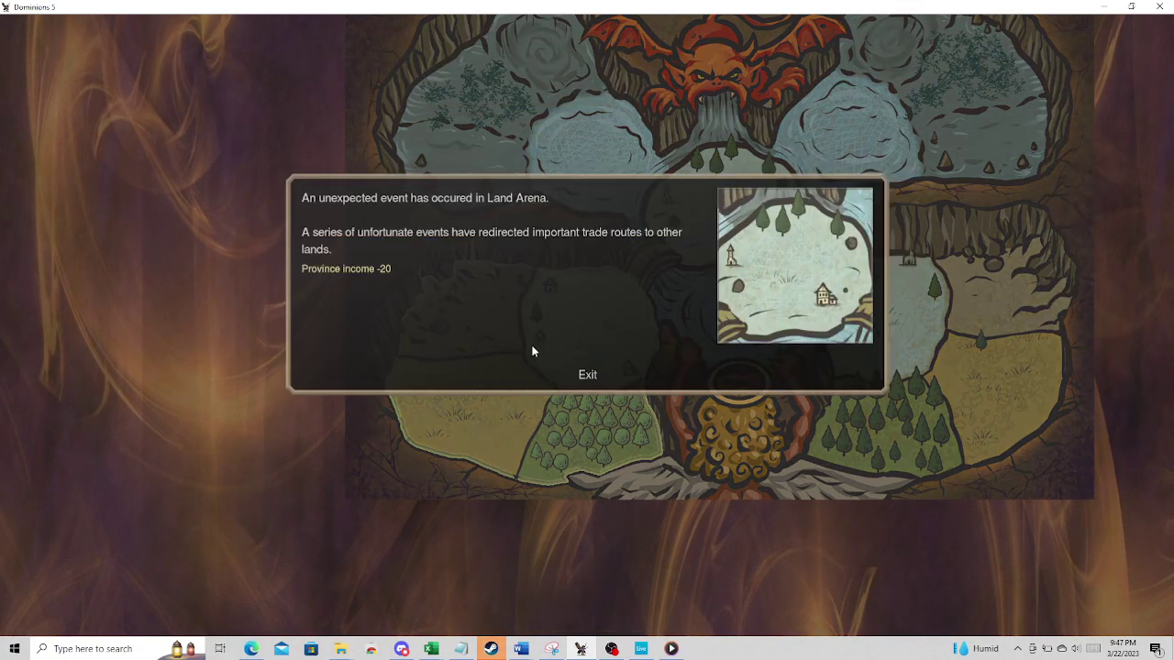
pyautogui.click(591, 376)
pyautogui.click(596, 327)
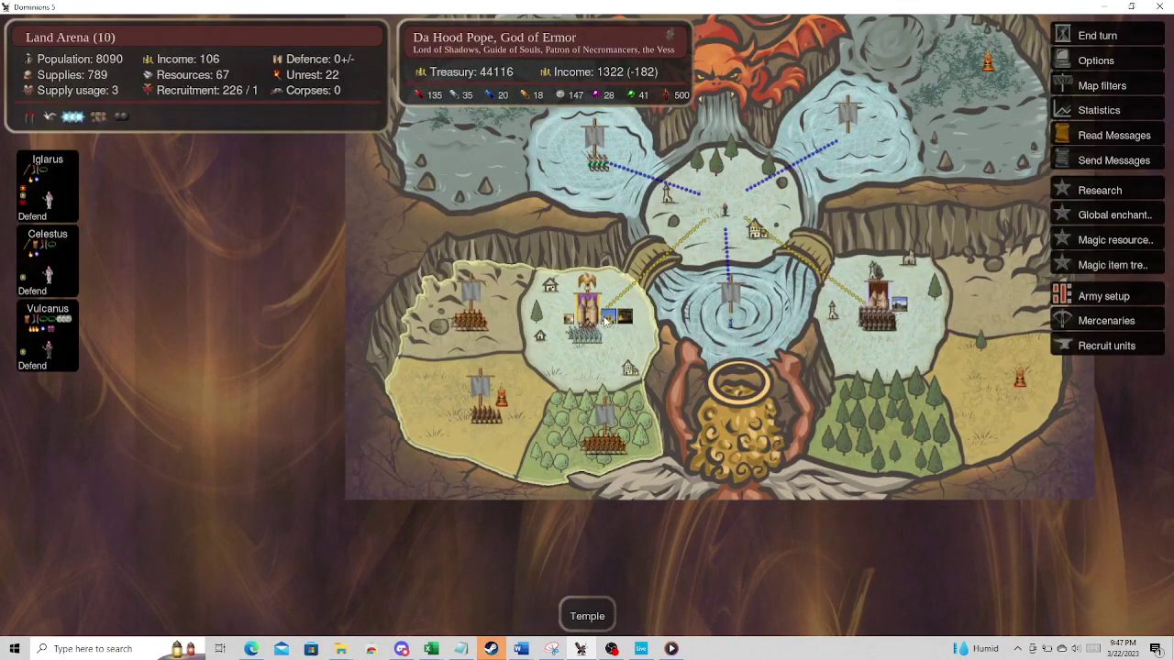
# - End Ermor's and Niefelheim's turns, then reopen the Ermor game's map
pyautogui.click(1090, 37)
pyautogui.click(583, 274)
pyautogui.click(591, 332)
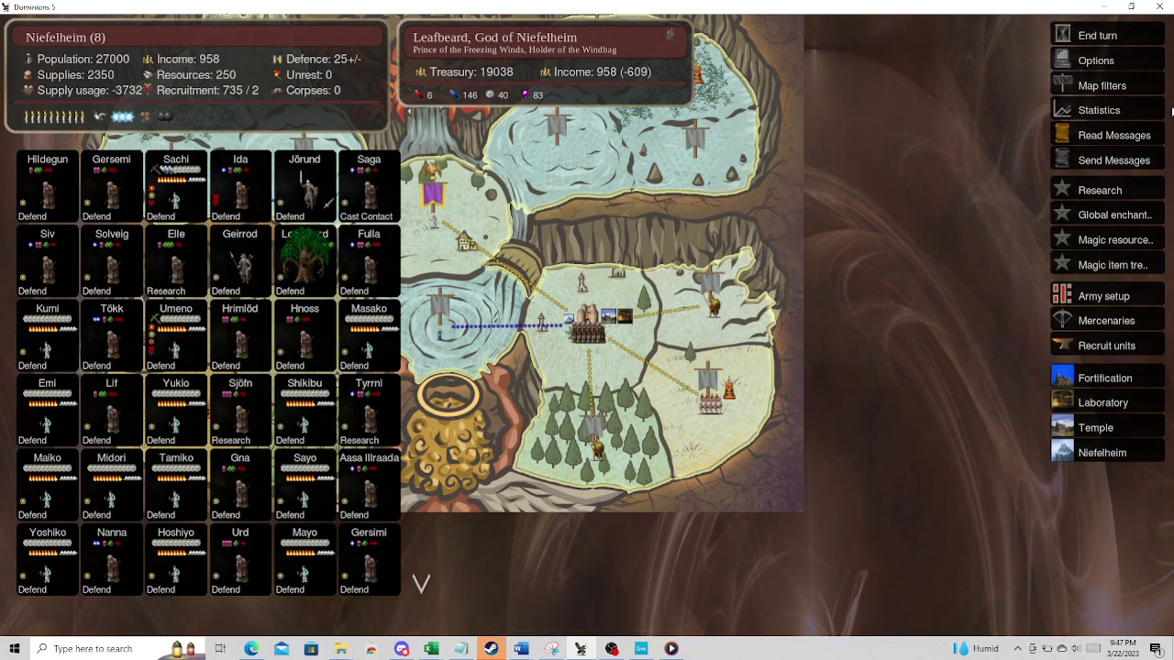
pyautogui.click(1093, 35)
pyautogui.click(559, 256)
pyautogui.click(587, 318)
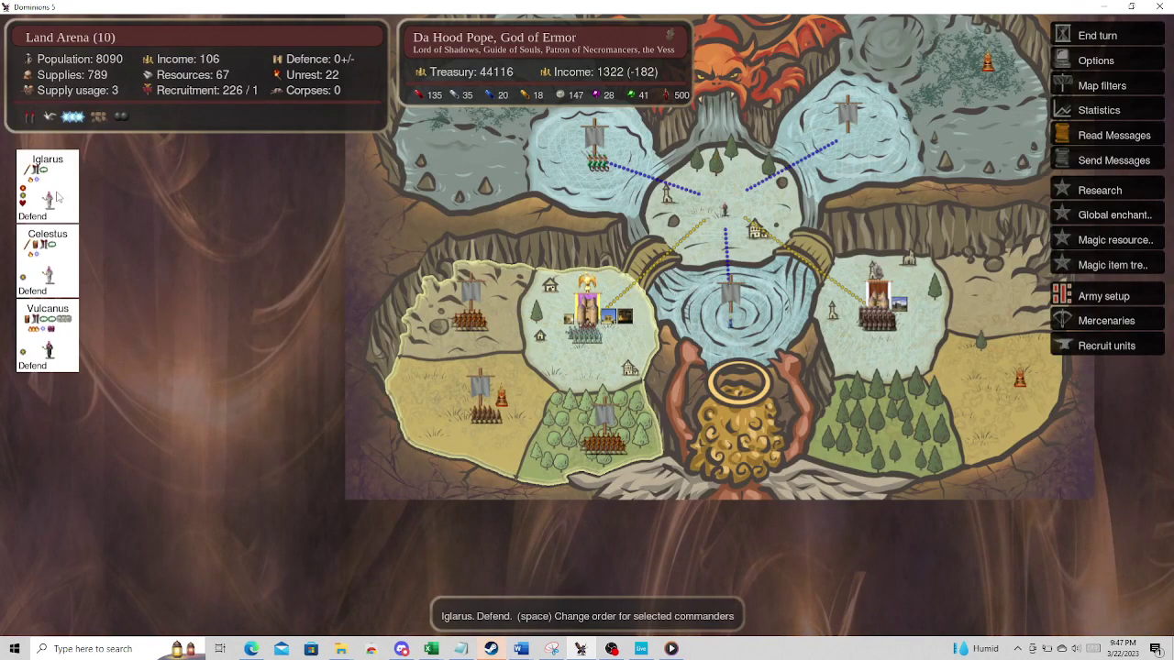
# - View unit details for Land Arena's commanders Celestus, Vulcanus and Iglarus
pyautogui.click(1138, 298)
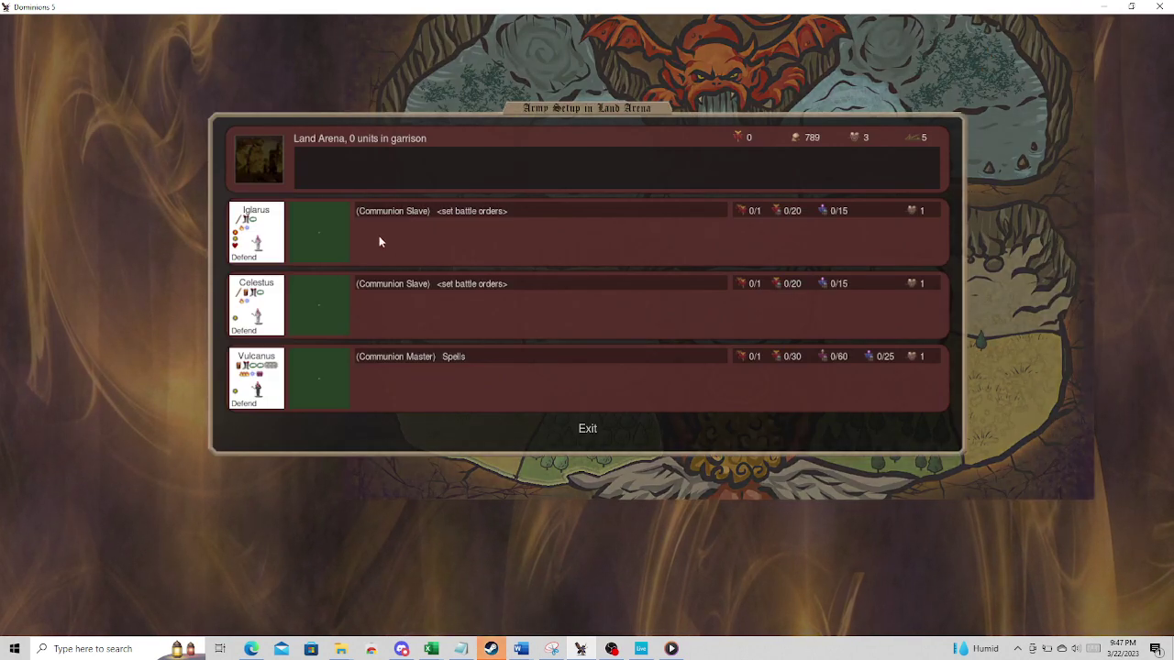
pyautogui.rightClick(261, 303)
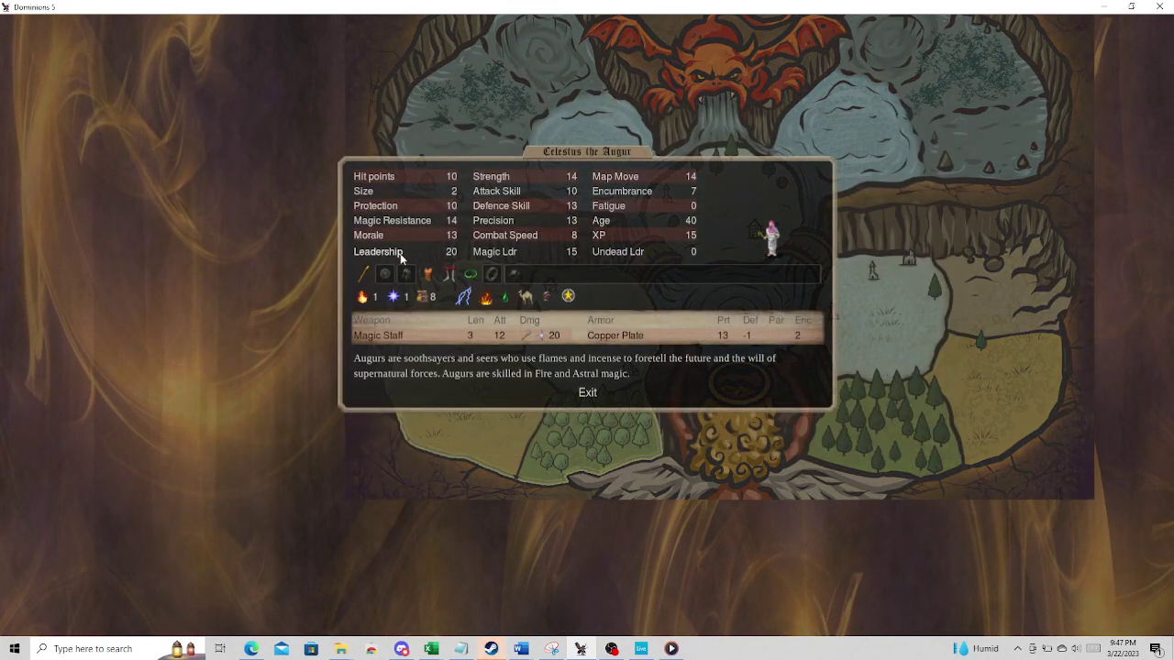
pyautogui.rightClick(264, 377)
pyautogui.rightClick(252, 239)
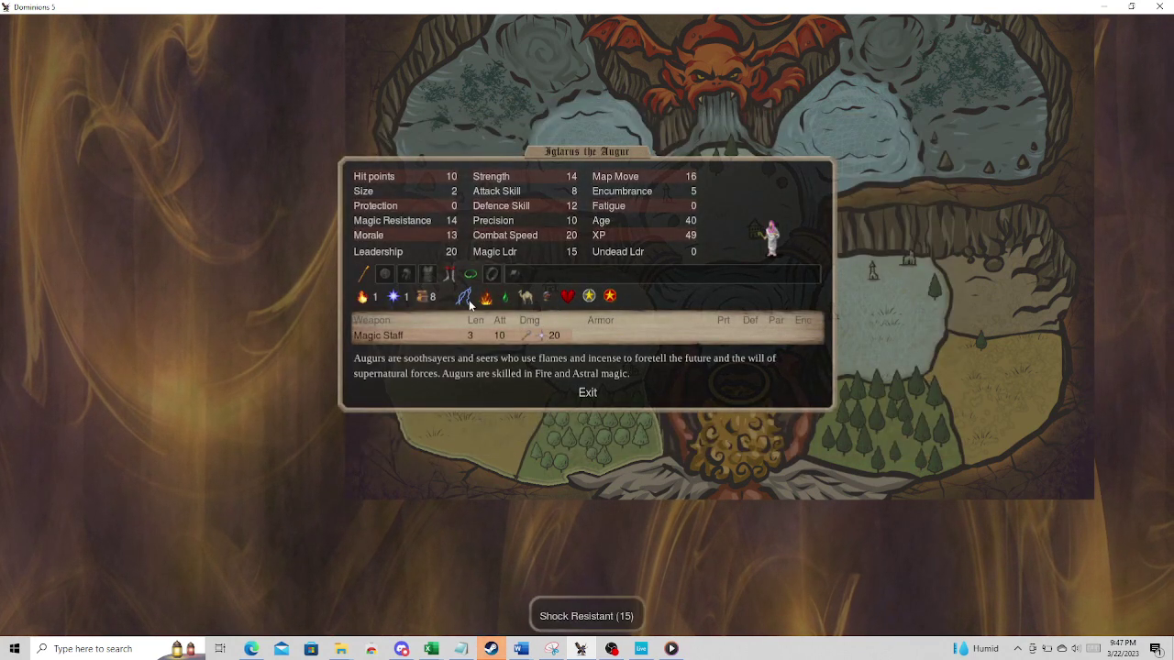
# - Read Iglarus's Fire Resistant ability, close the army setup and switch to the Dom5 Inspector
pyautogui.rightClick(486, 296)
pyautogui.click(484, 284)
pyautogui.click(490, 284)
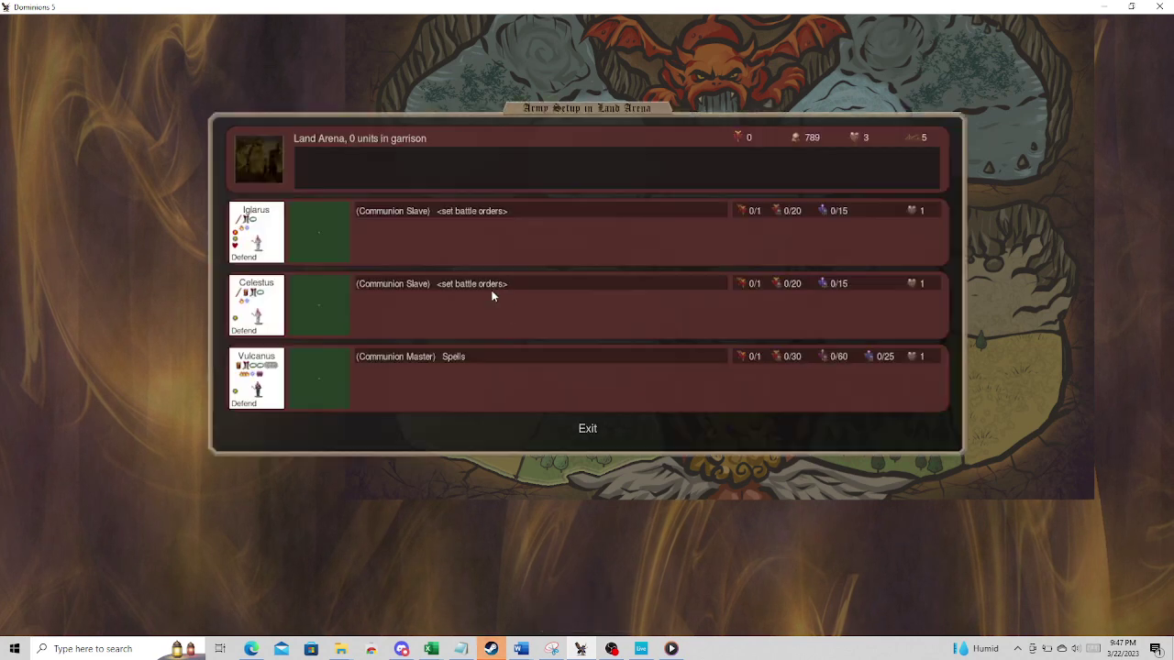
pyautogui.press('Escape')
pyautogui.click(250, 648)
# - Search the Dom5 Inspector spells for 'flames' instead of 'con'
pyautogui.click(629, 74)
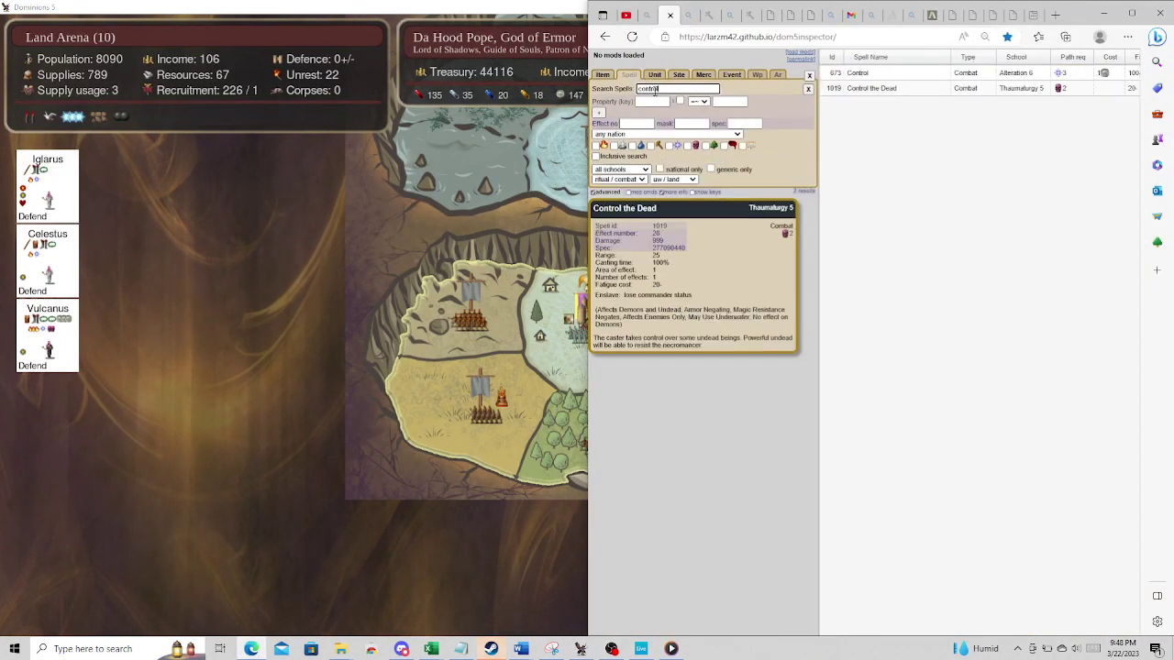
pyautogui.doubleClick(673, 88)
pyautogui.write('con')
pyautogui.press('BackSpace')
pyautogui.press('BackSpace')
pyautogui.press('BackSpace')
pyautogui.write('flames')
# - Compare details of Flames from the Sky, Vafur Flames and Liquid Flames of Rhuax
pyautogui.click(865, 88)
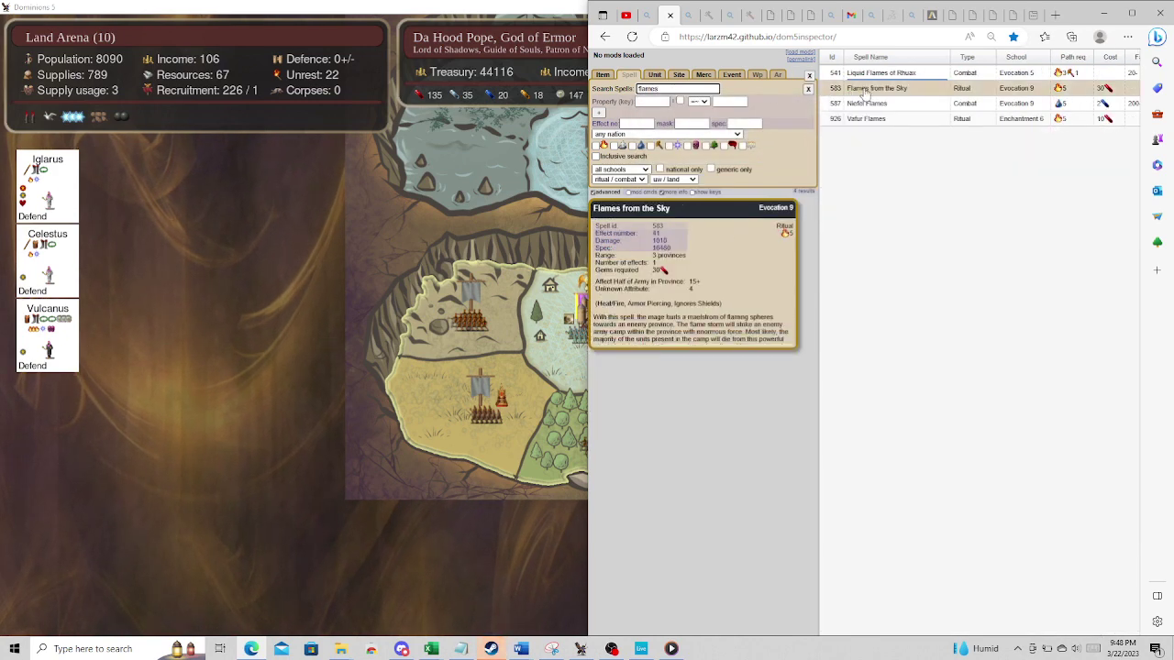
pyautogui.moveTo(864, 92)
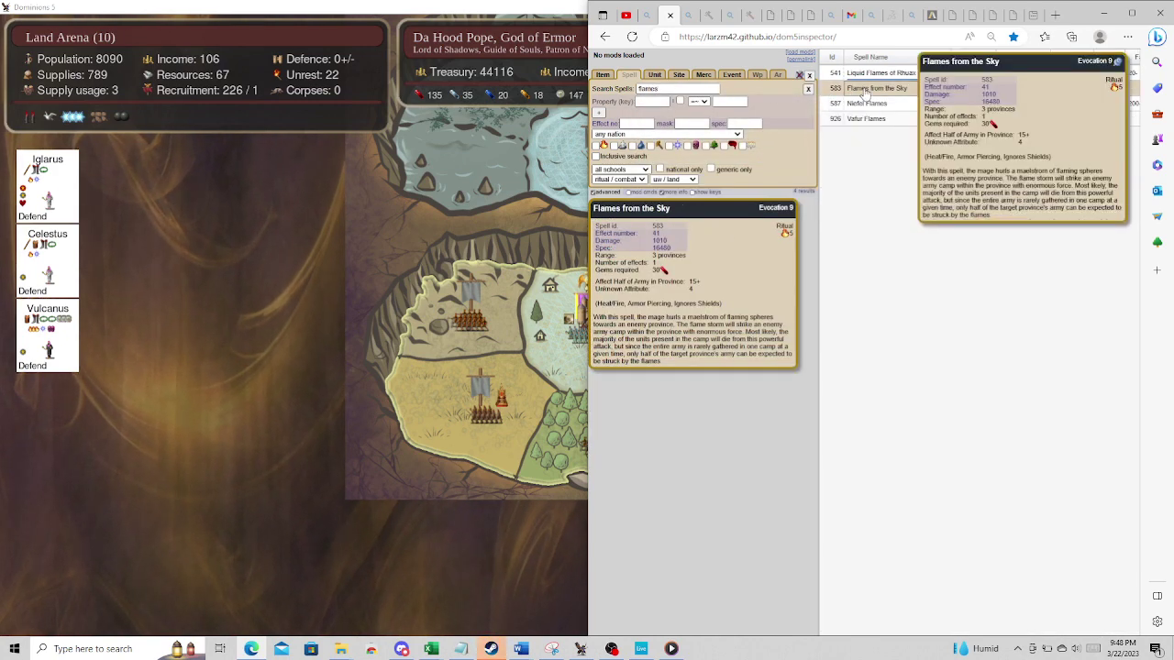
pyautogui.click(866, 118)
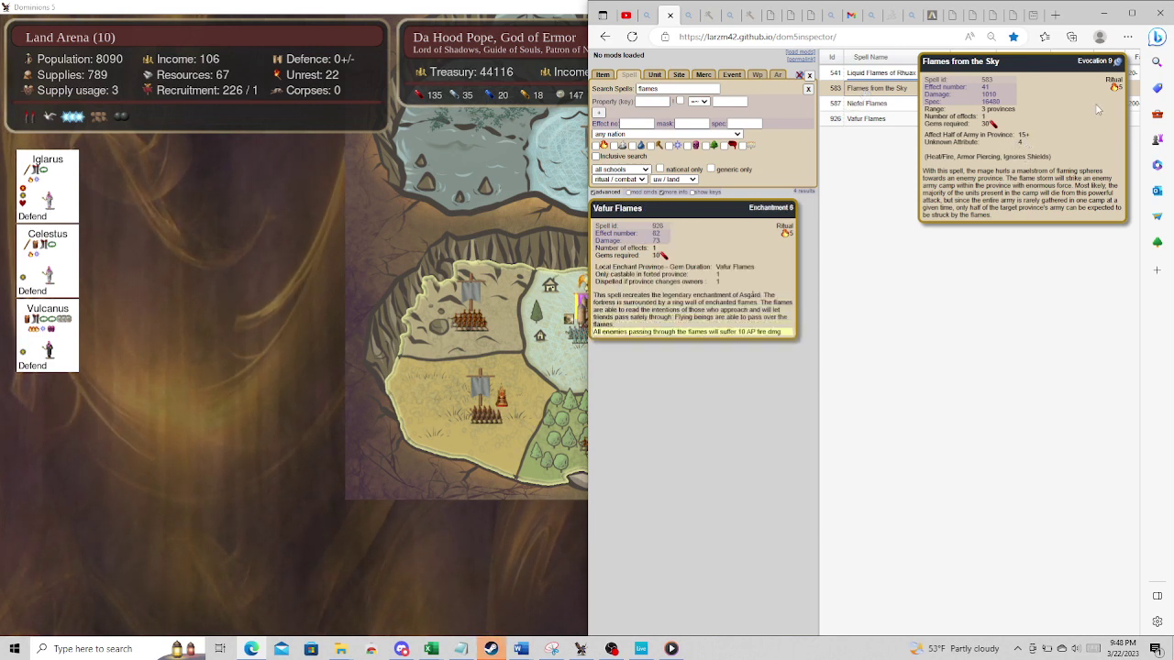
pyautogui.click(1119, 62)
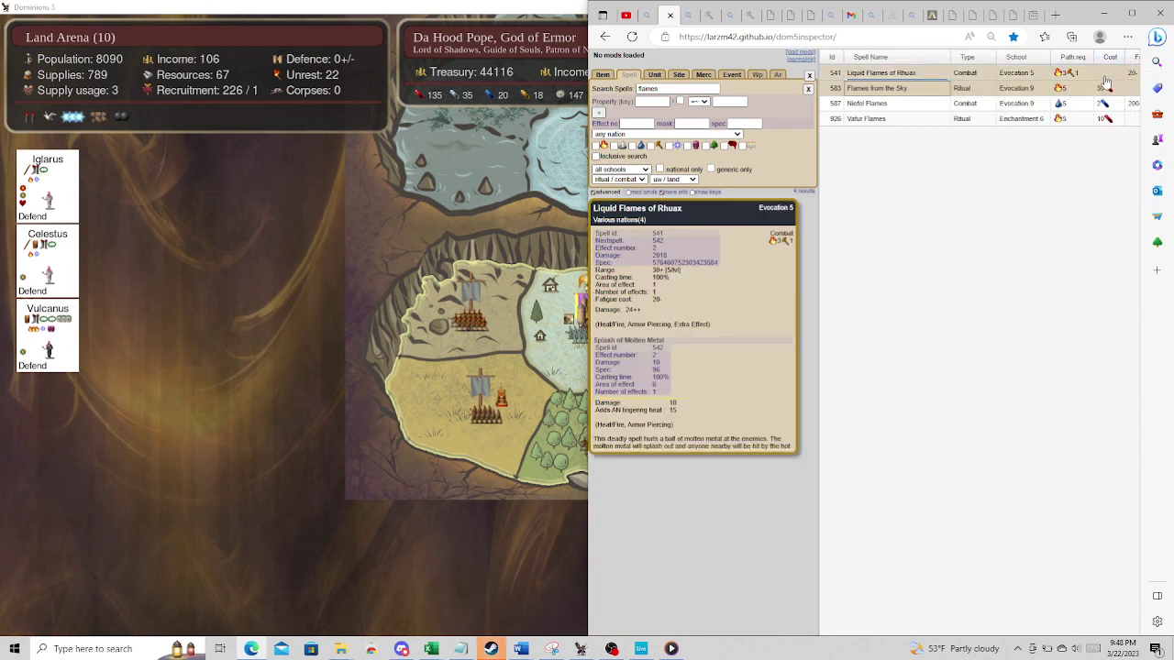
# - Back in Dominions 5, recheck Iglarus's unit details and close them
pyautogui.click(118, 276)
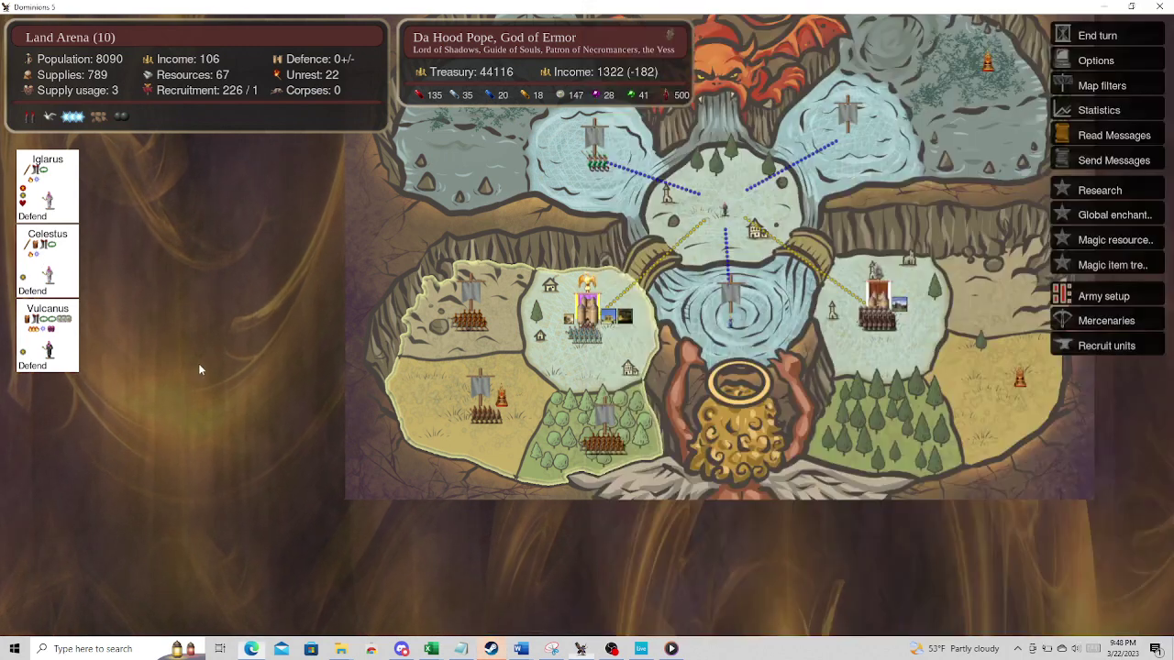
pyautogui.rightClick(44, 181)
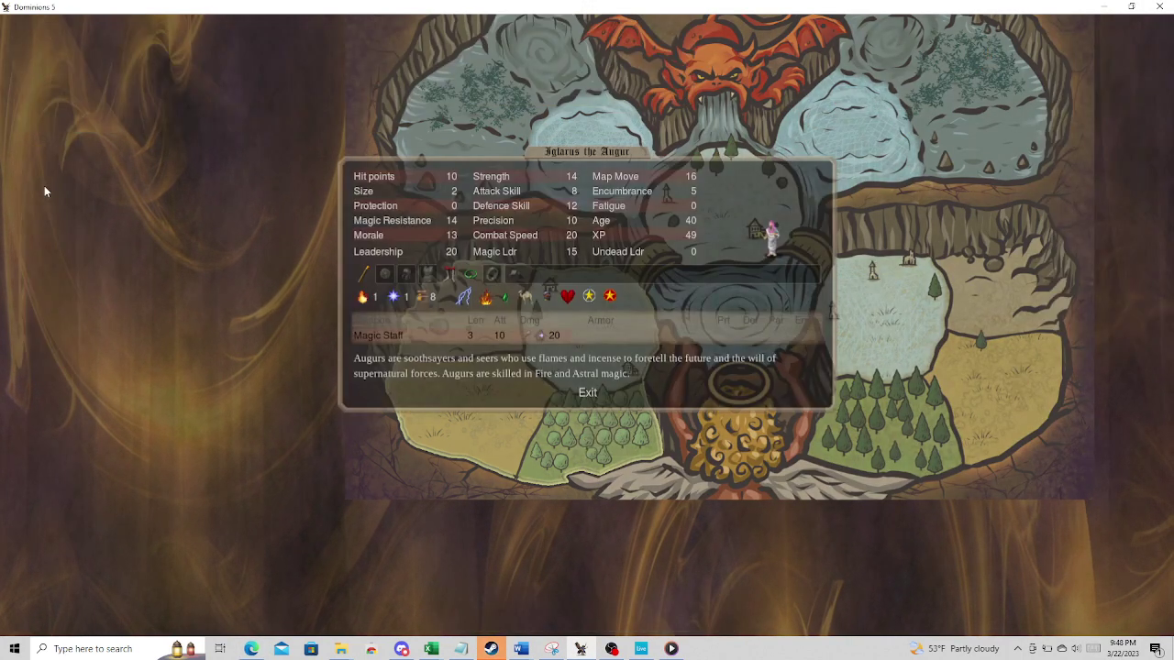
pyautogui.click(784, 298)
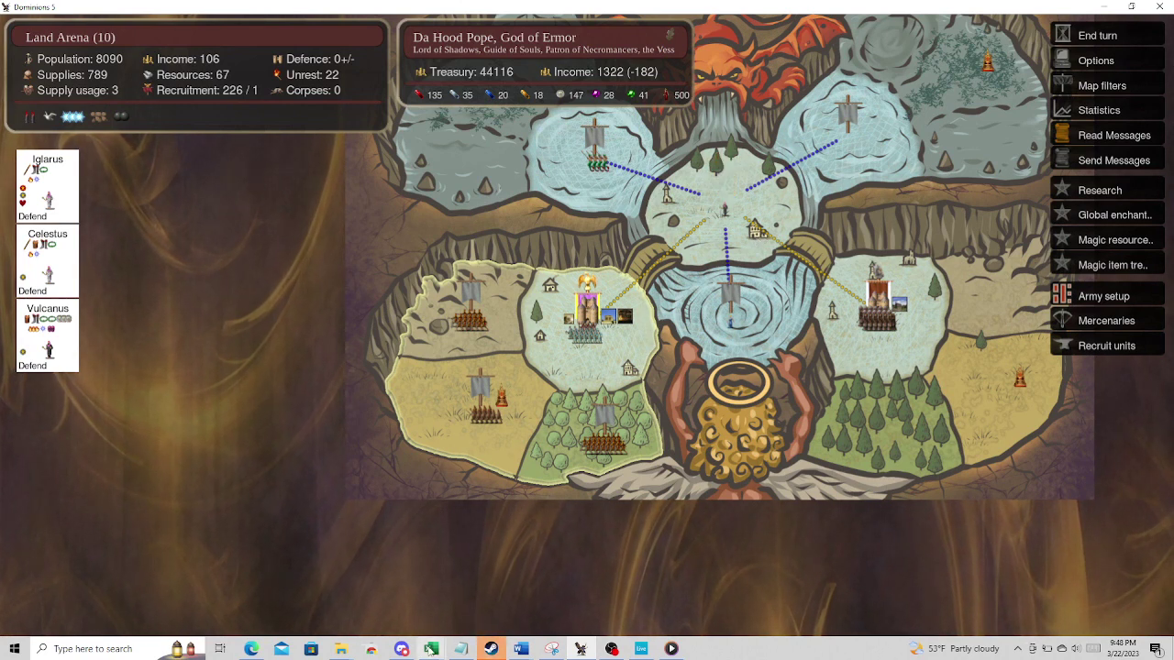
# - Snap the Communion Items workbook left beside the Dominions 5 map and scroll to row 1
pyautogui.moveTo(435, 650)
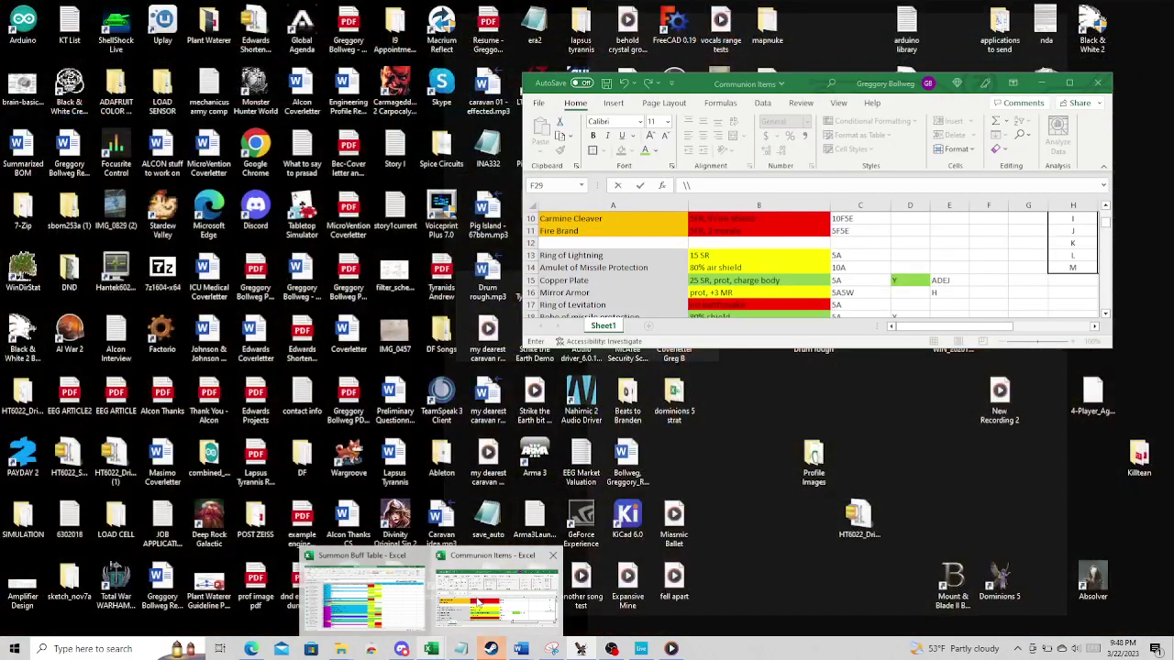
pyautogui.click(495, 591)
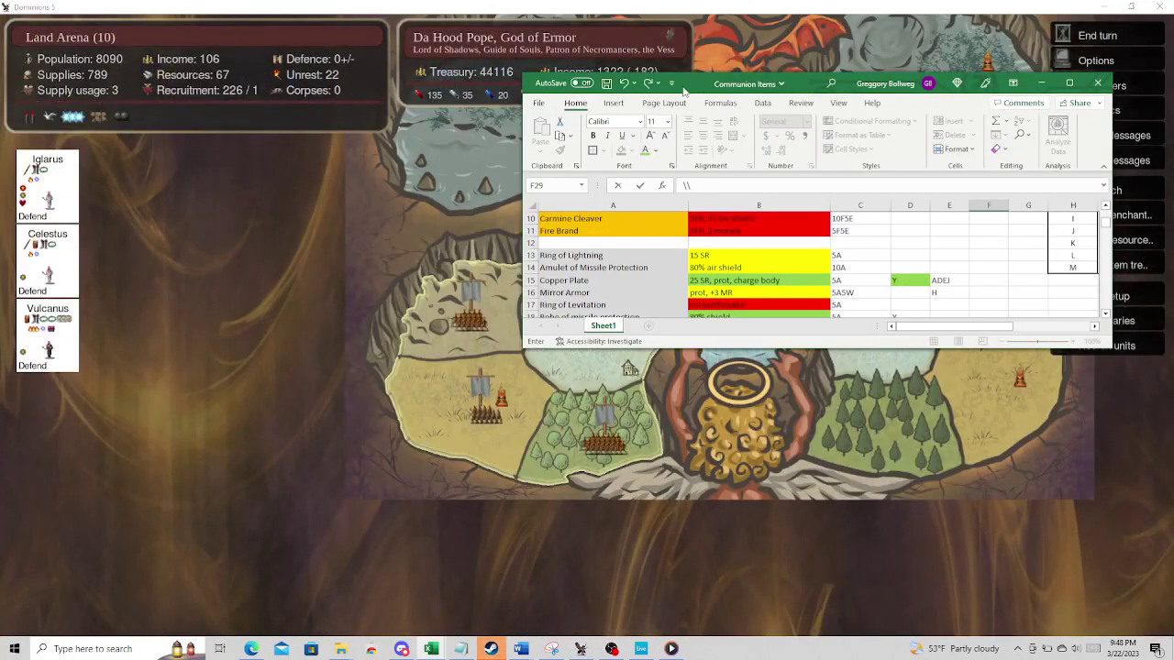
pyautogui.moveTo(695, 86); pyautogui.dragTo(2, 275)
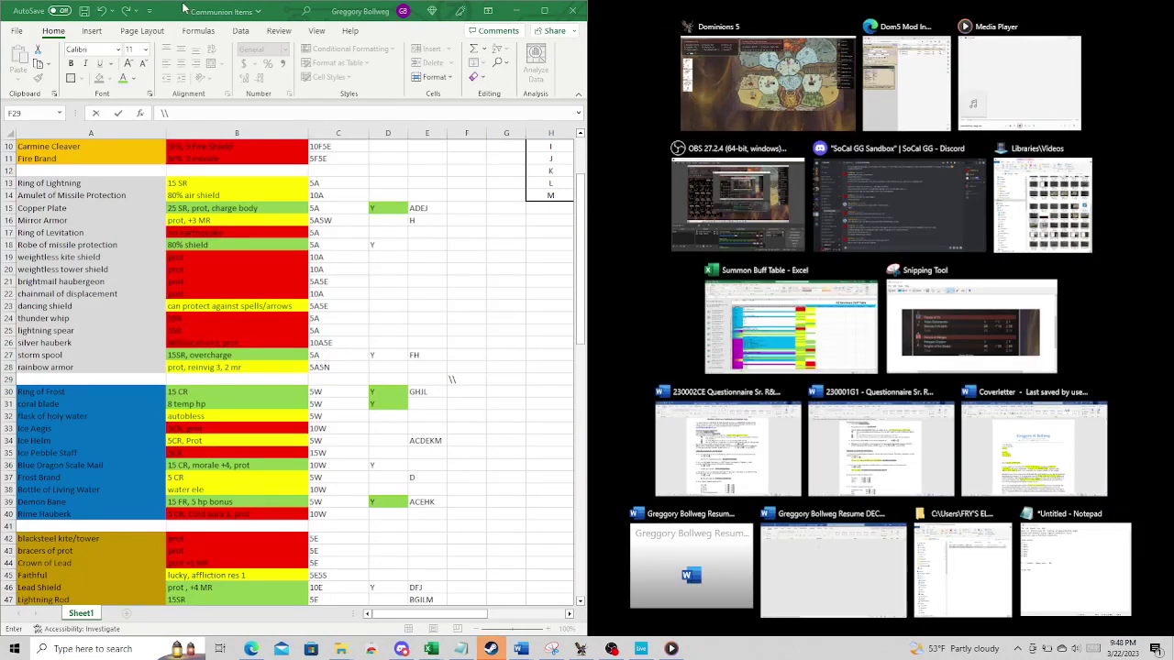
pyautogui.press('Return')
pyautogui.scroll(3, 387, 335)
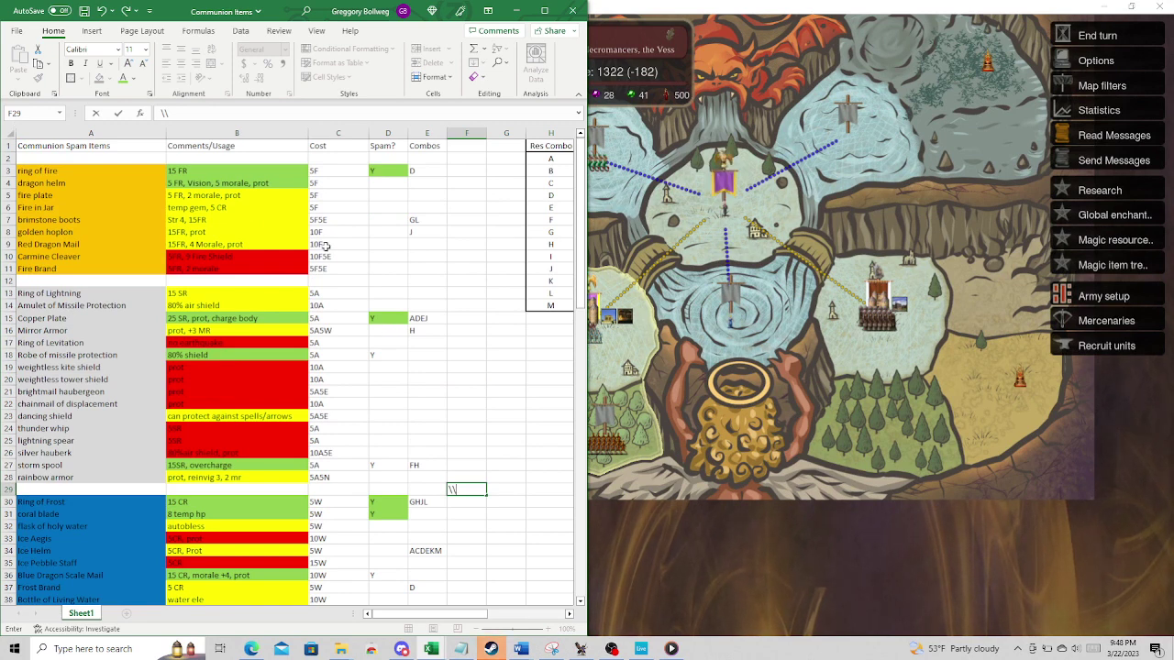
pyautogui.click(90, 145)
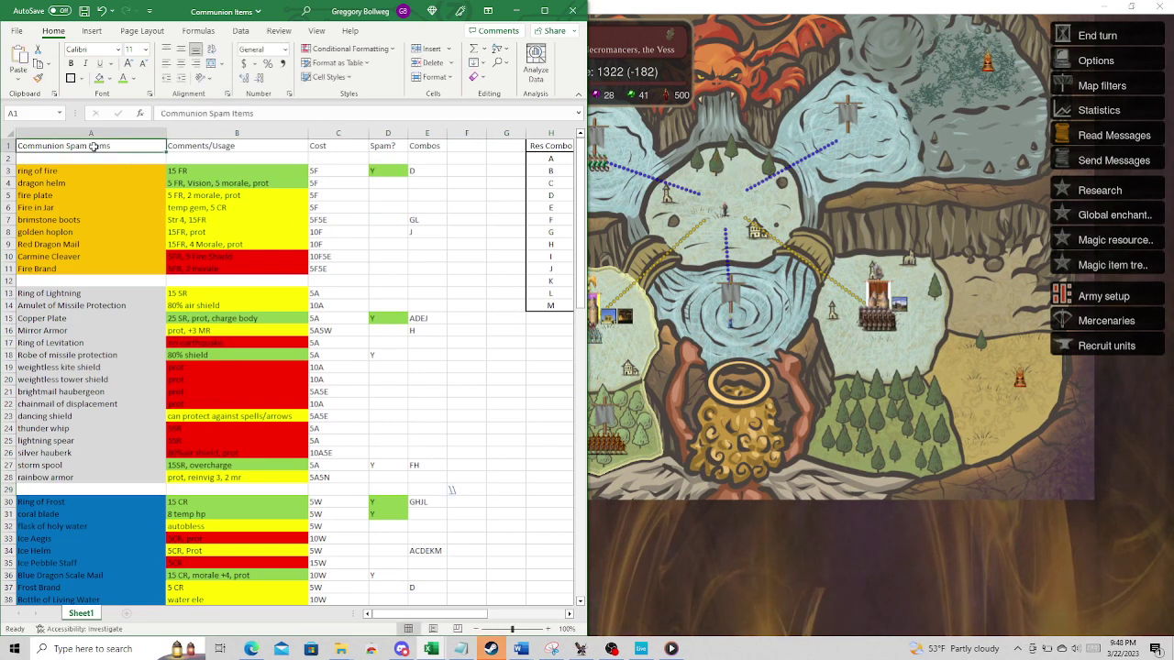
# - Scroll right to the Res Combo table and step through combo letters A to K
pyautogui.click(568, 616)
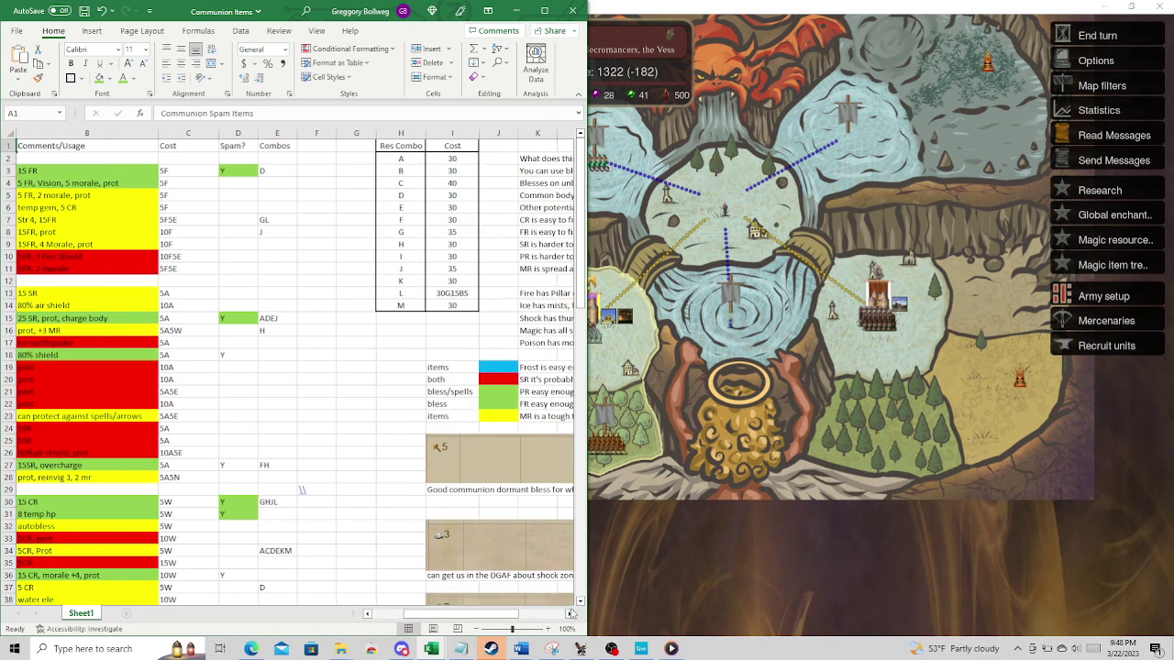
pyautogui.click(391, 159)
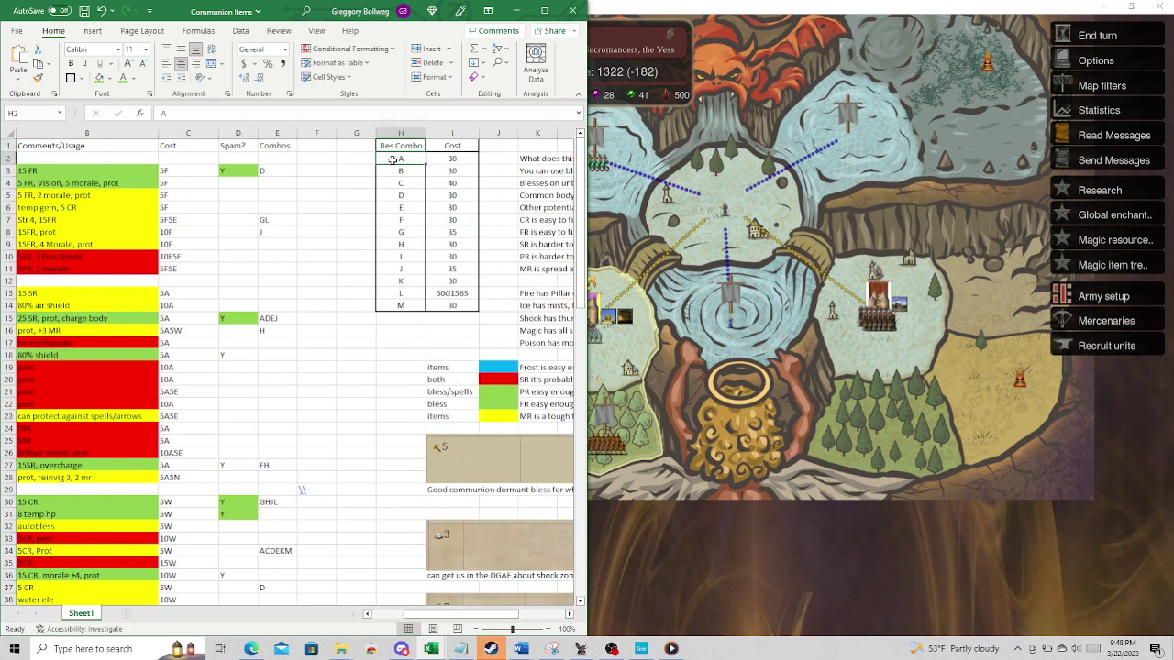
pyautogui.click(391, 172)
pyautogui.click(391, 183)
pyautogui.click(391, 195)
pyautogui.click(391, 208)
pyautogui.click(391, 220)
pyautogui.click(393, 232)
pyautogui.click(394, 244)
pyautogui.click(394, 257)
pyautogui.click(395, 268)
pyautogui.press('Down')
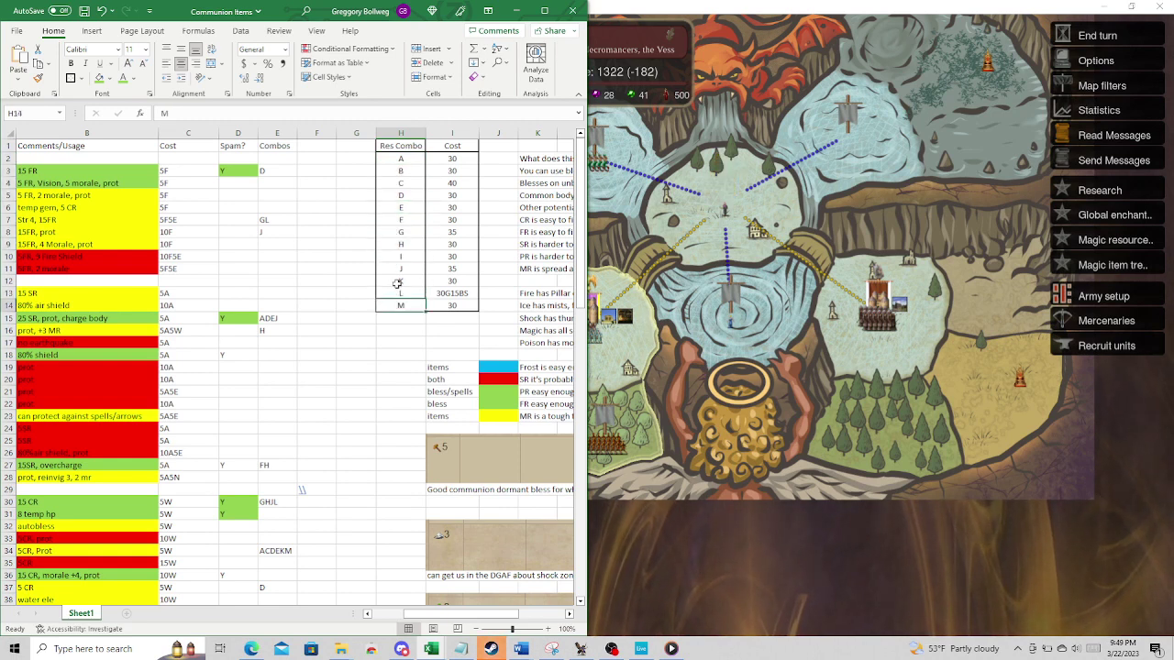
pyautogui.click(395, 269)
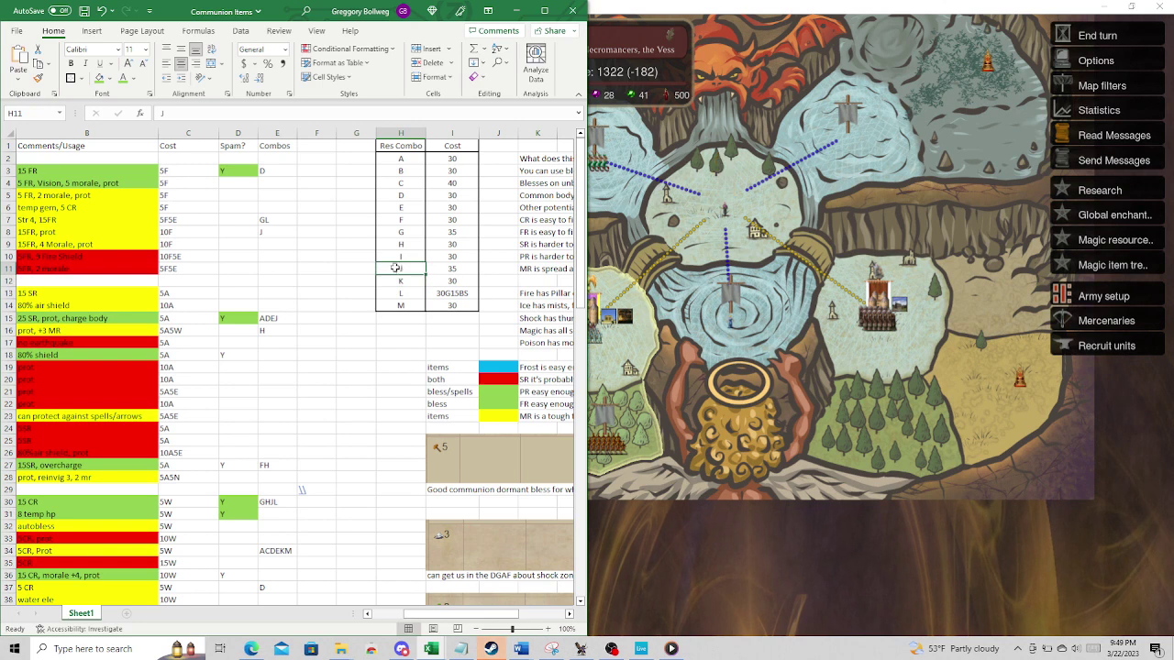
# - Check costs: combo A 30, C 40, L 30G15B5, ring of fire 5F, D and B 30
pyautogui.click(453, 159)
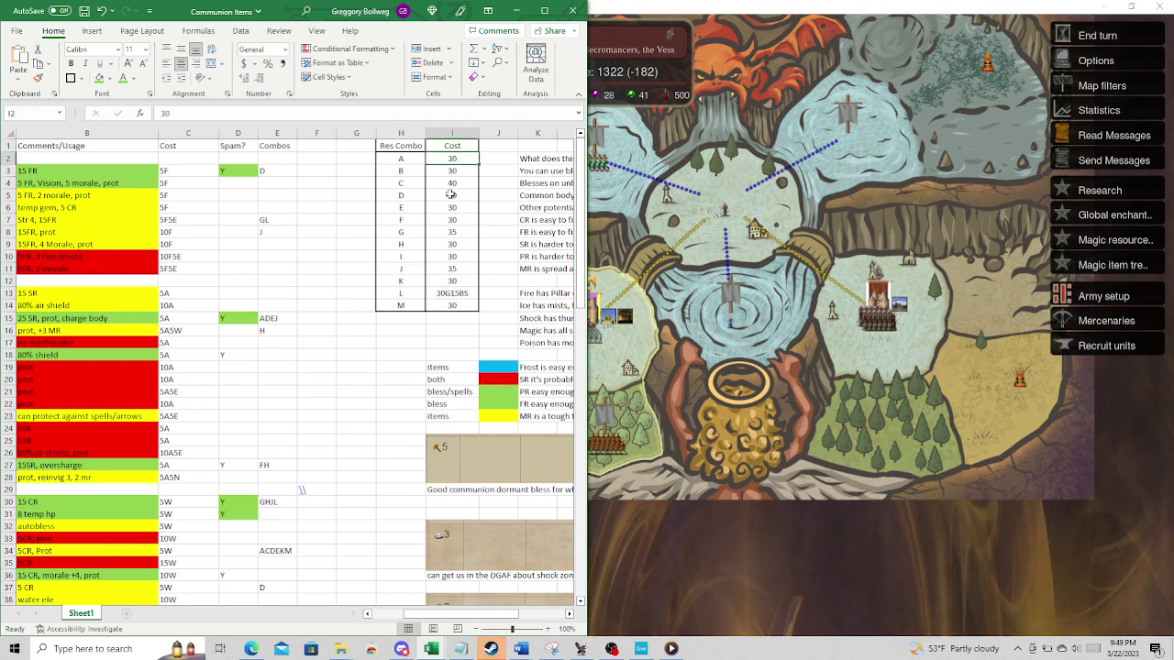
pyautogui.press('Down')
pyautogui.press('Down')
pyautogui.click(450, 294)
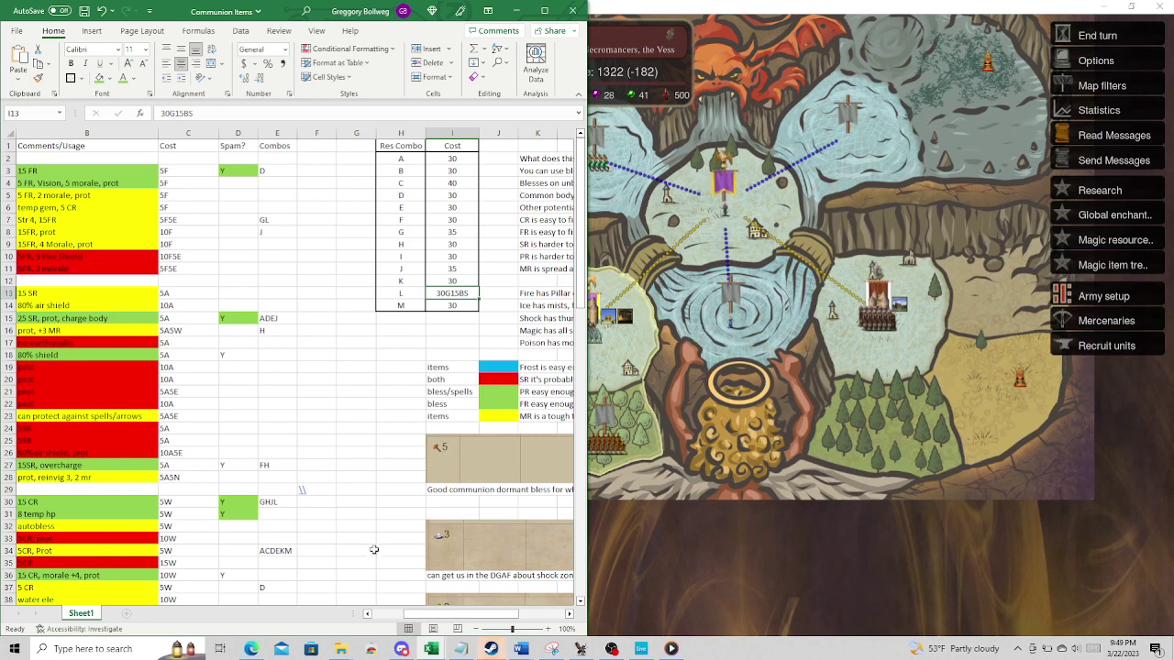
pyautogui.click(368, 615)
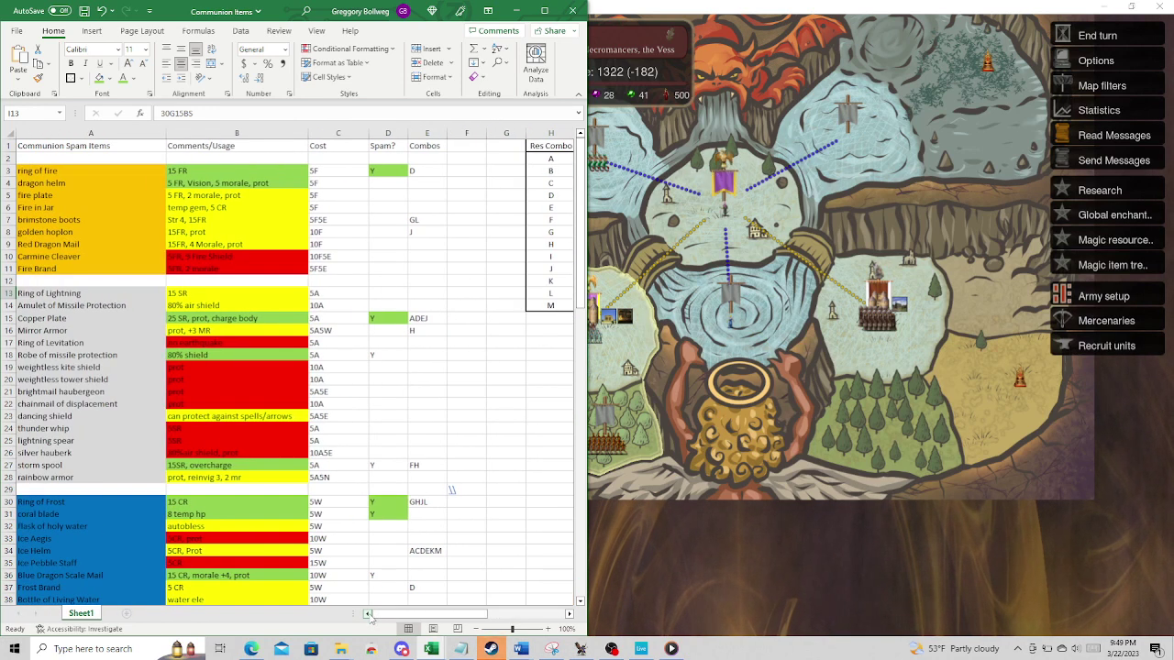
pyautogui.click(339, 173)
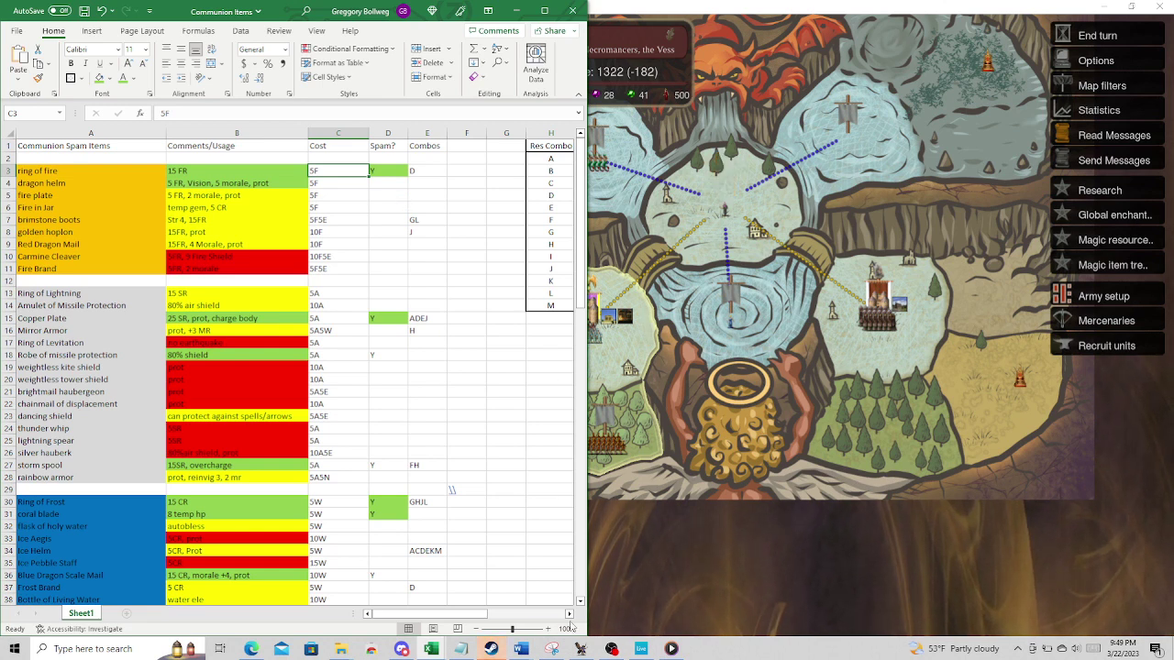
pyautogui.click(568, 614)
pyautogui.click(440, 170)
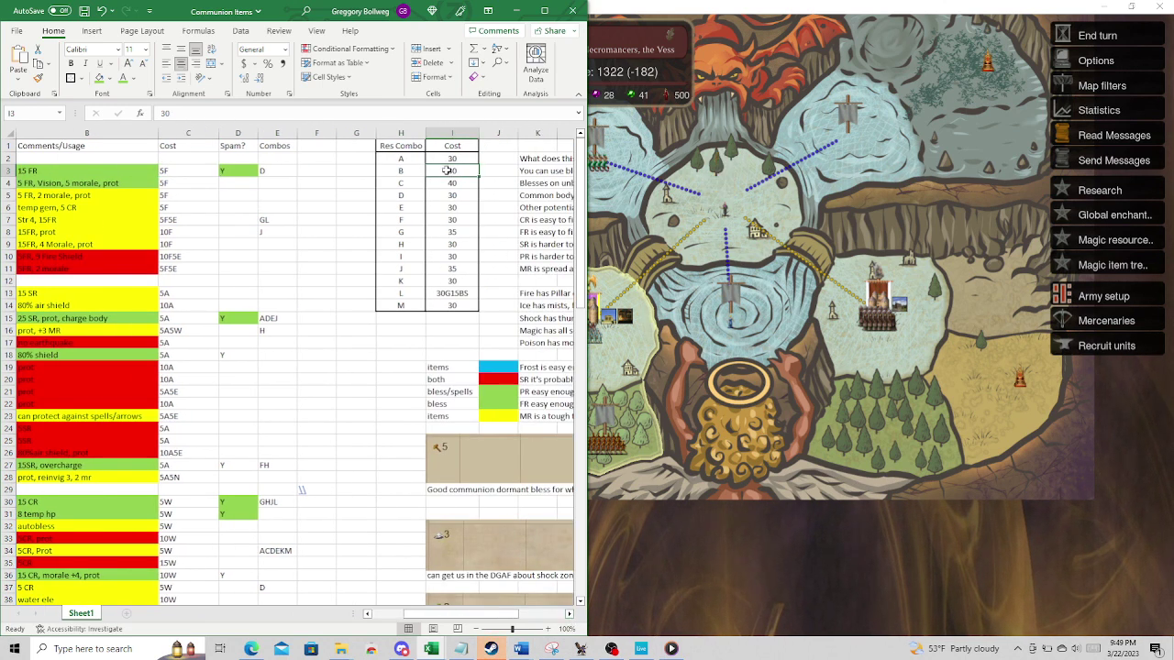
pyautogui.click(451, 190)
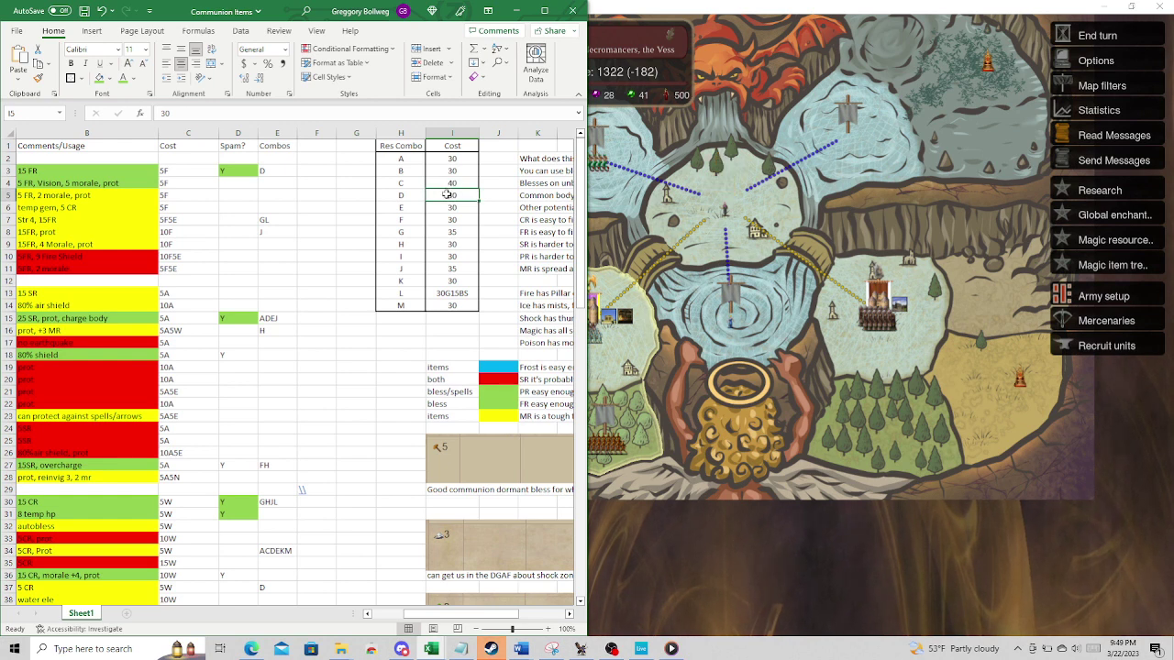
pyautogui.click(446, 170)
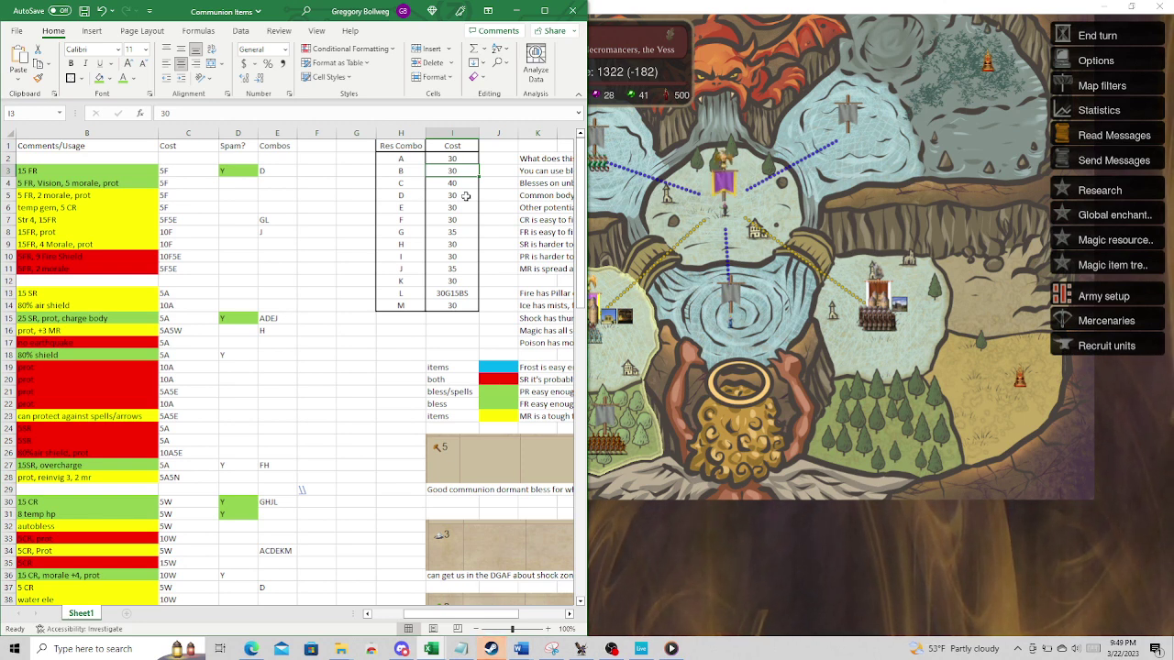
pyautogui.click(368, 614)
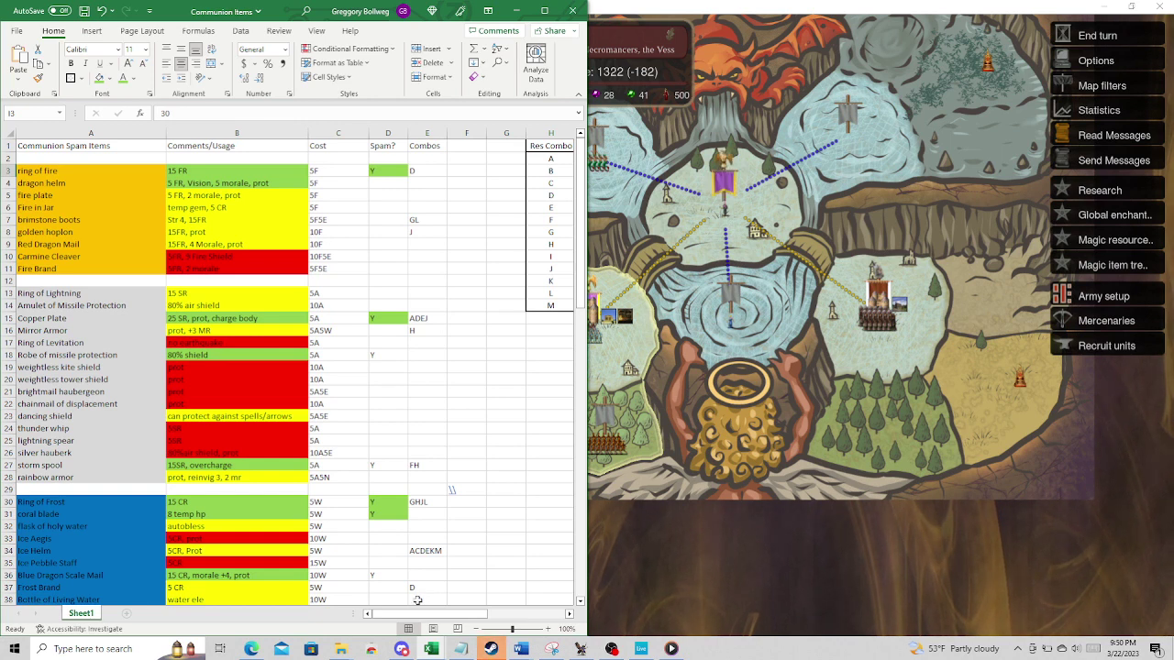
pyautogui.click(712, 202)
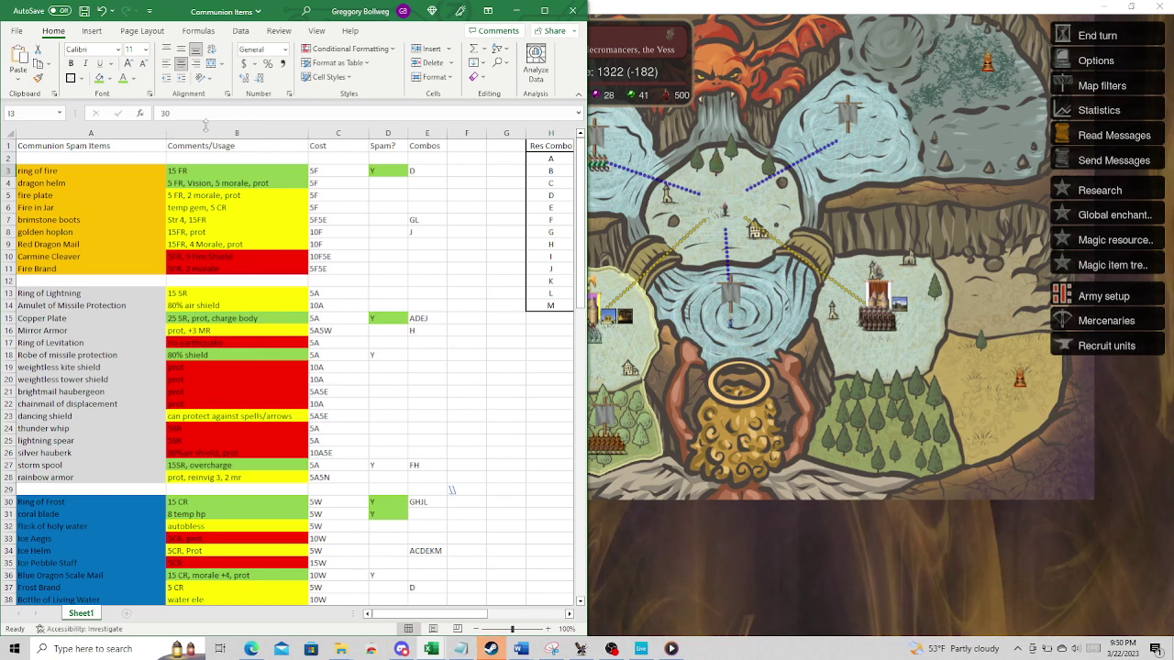
pyautogui.click(170, 157)
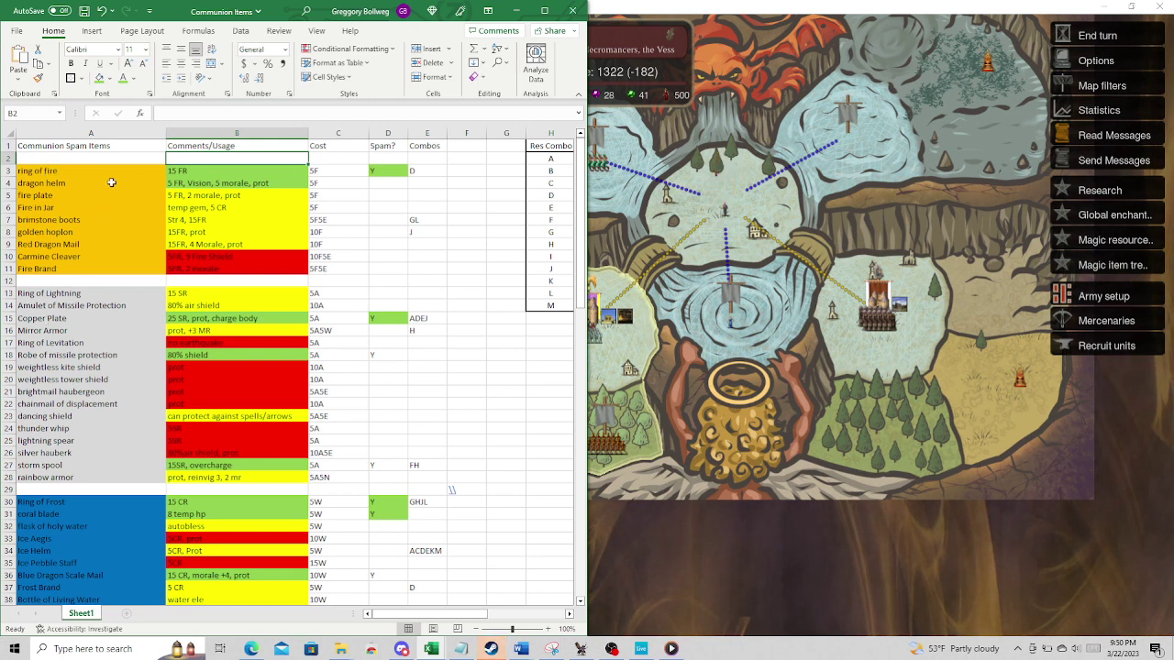
pyautogui.click(83, 171)
pyautogui.click(168, 171)
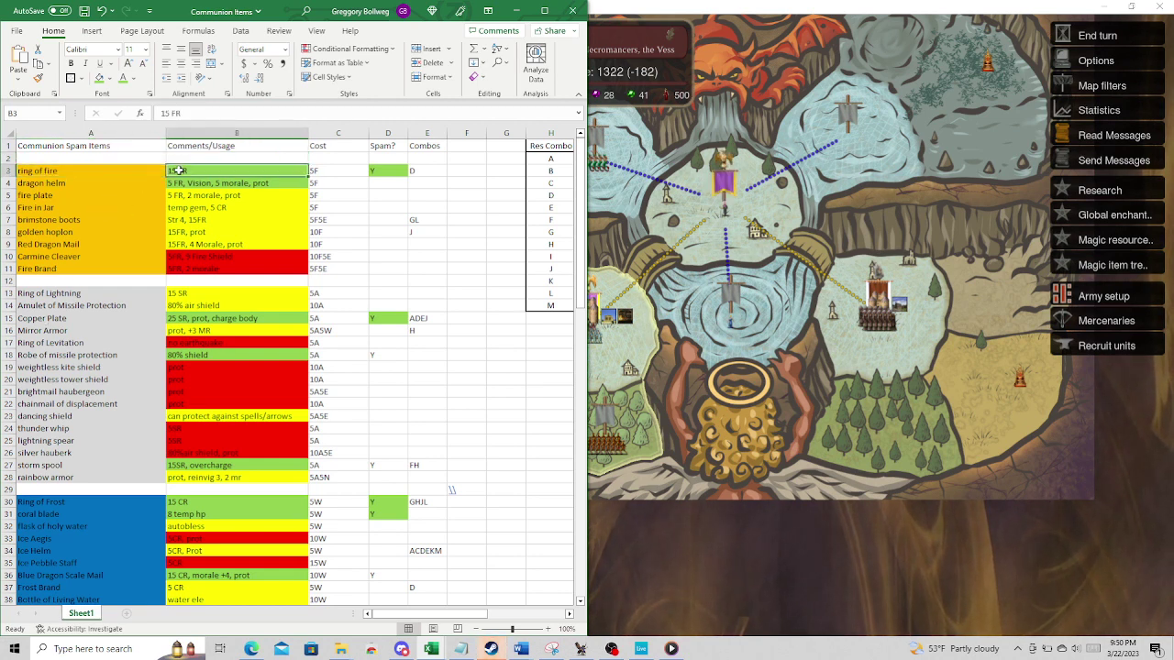
pyautogui.click(332, 171)
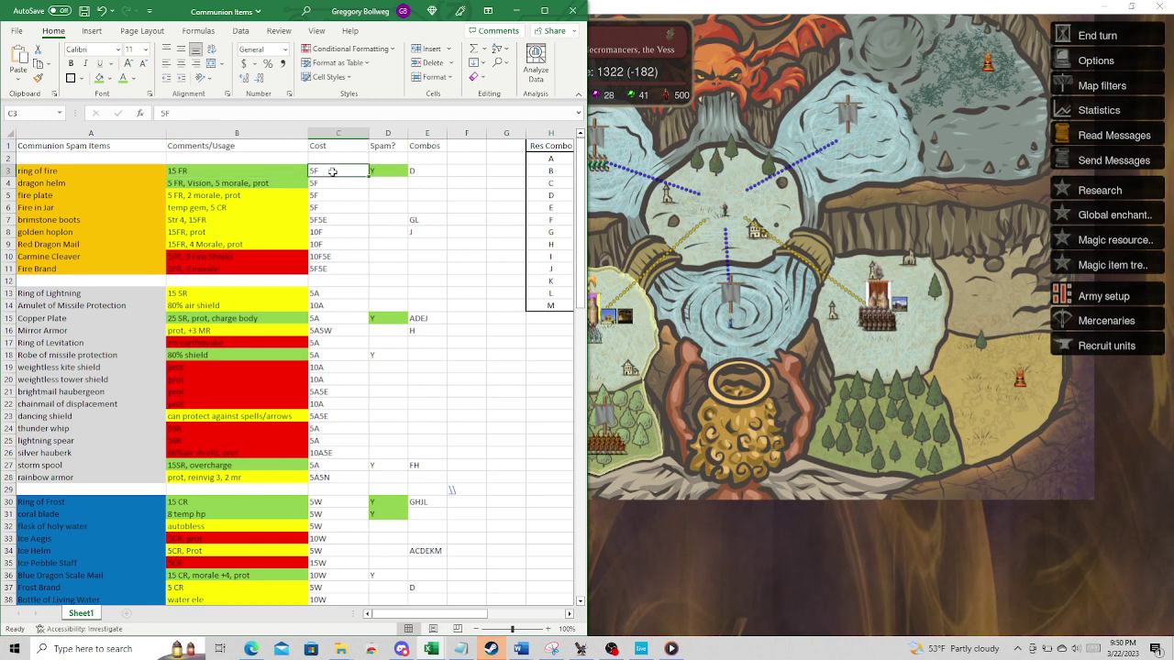
pyautogui.click(182, 171)
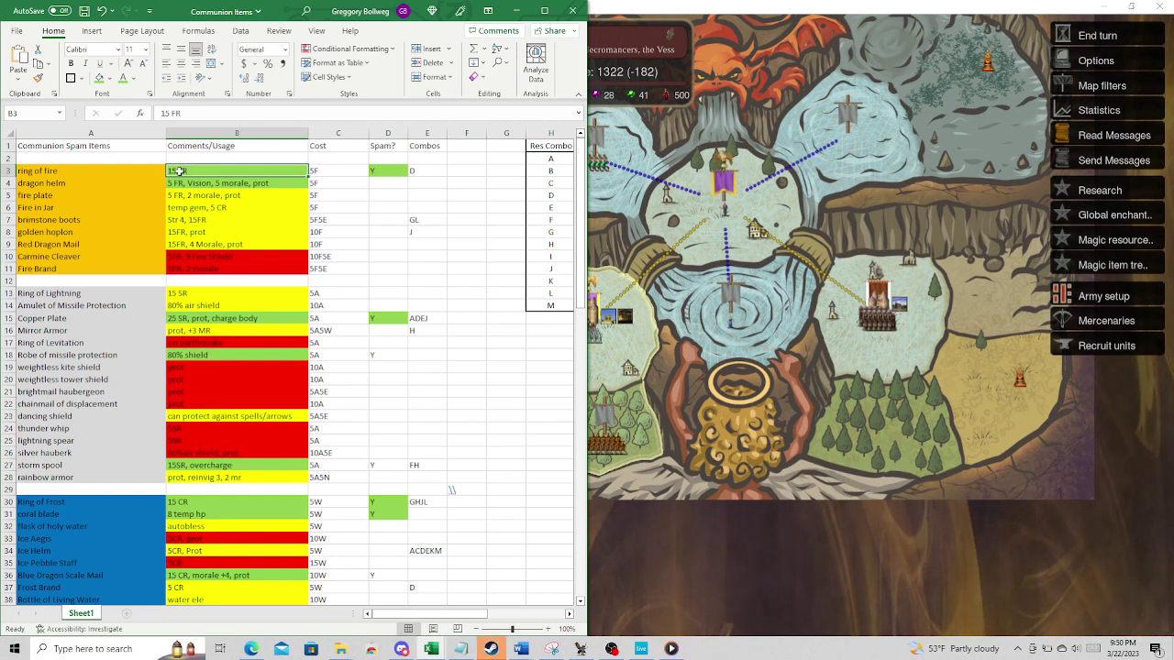
pyautogui.click(365, 173)
pyautogui.doubleClick(209, 169)
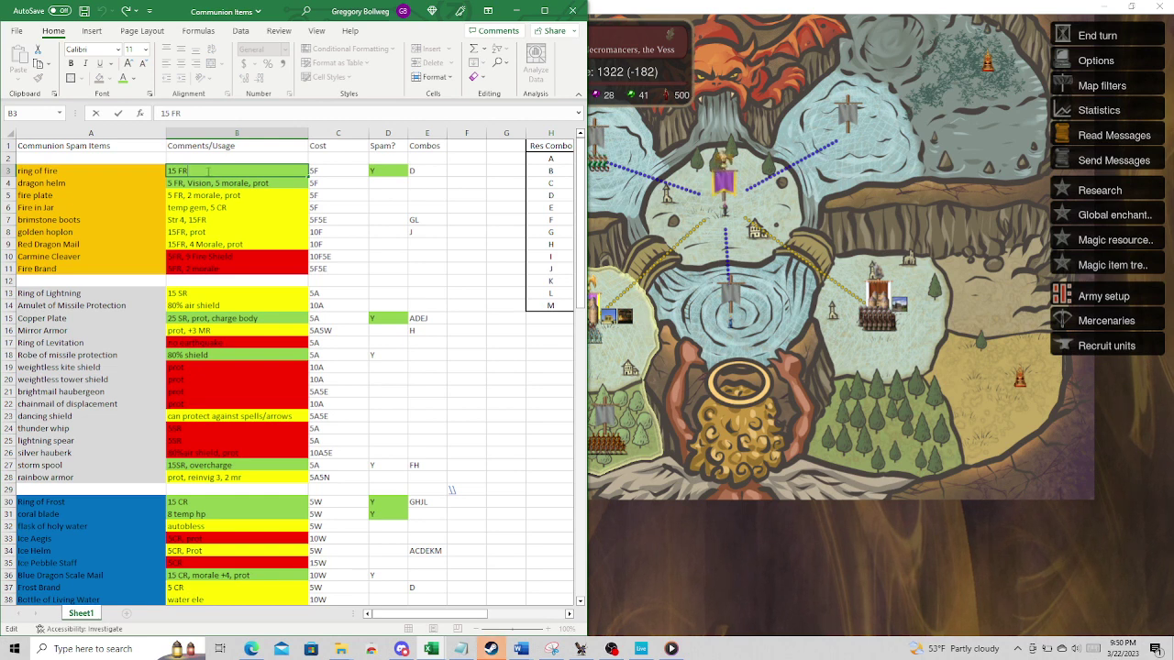
pyautogui.click(153, 171)
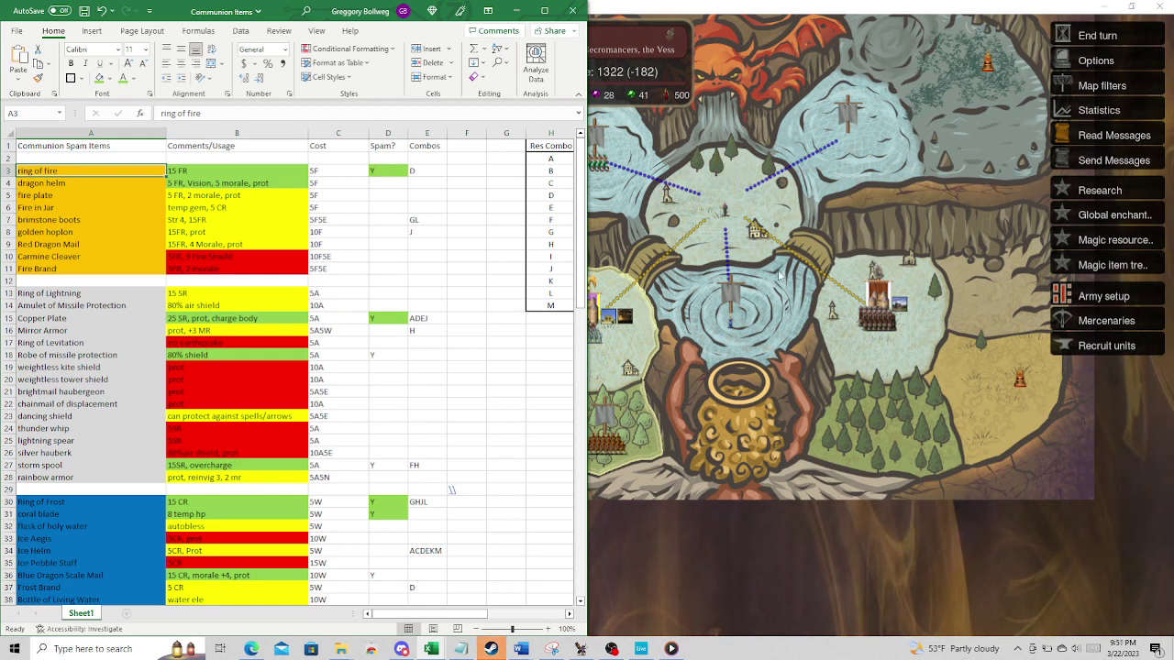
pyautogui.click(115, 184)
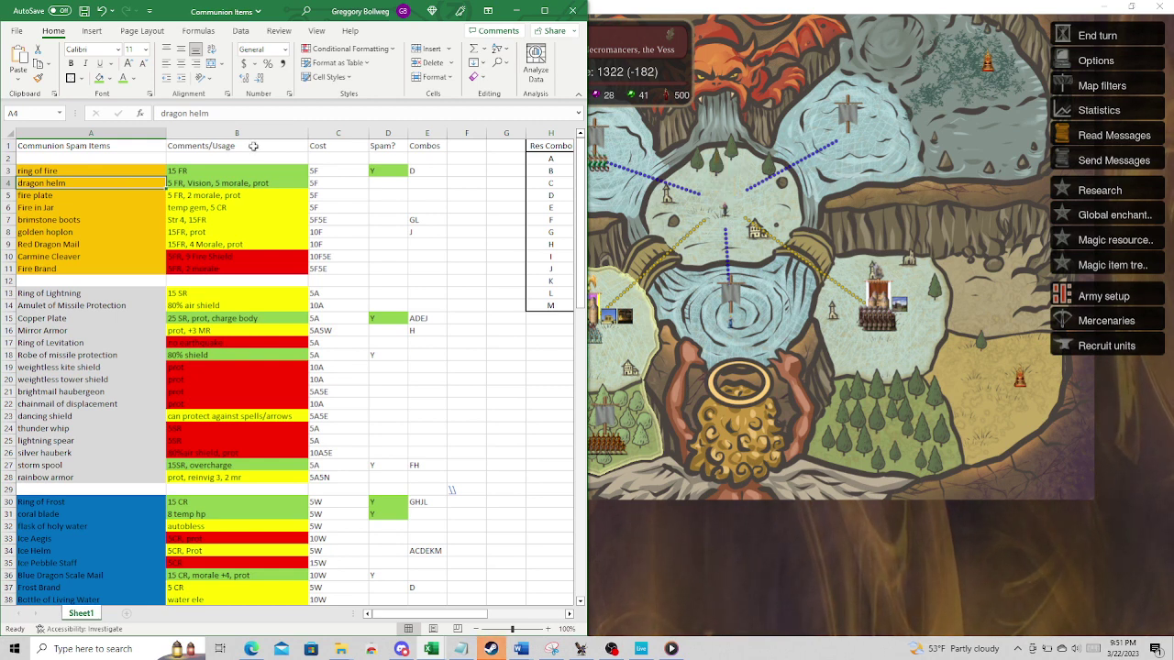
pyautogui.click(227, 184)
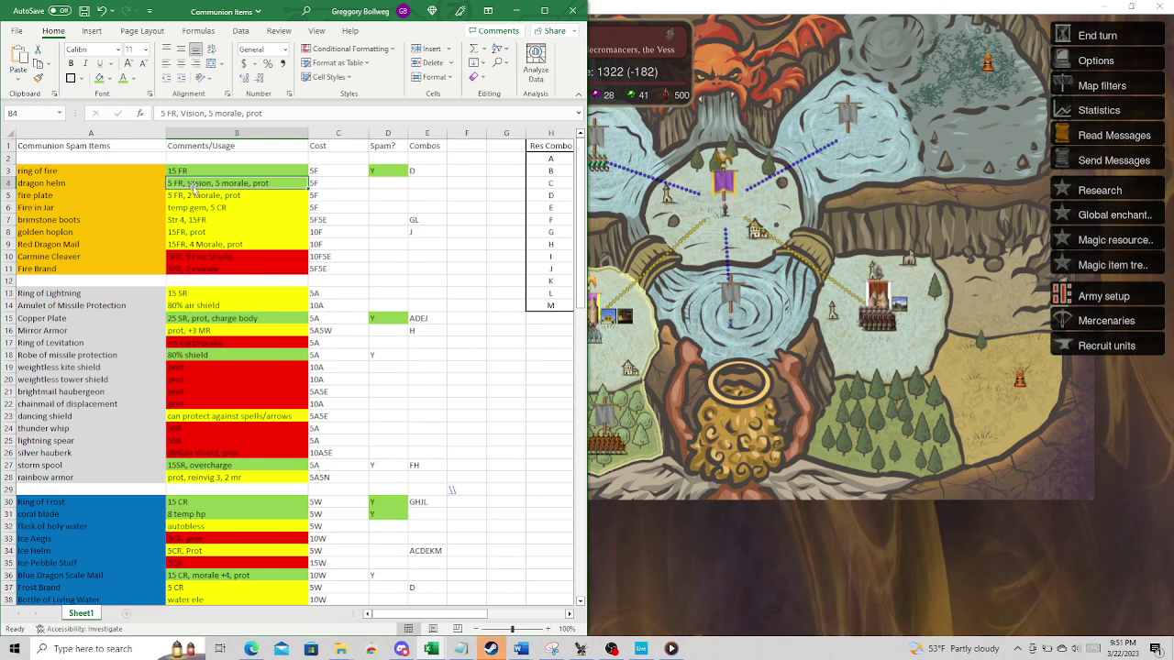
pyautogui.moveTo(330, 181); pyautogui.dragTo(189, 184)
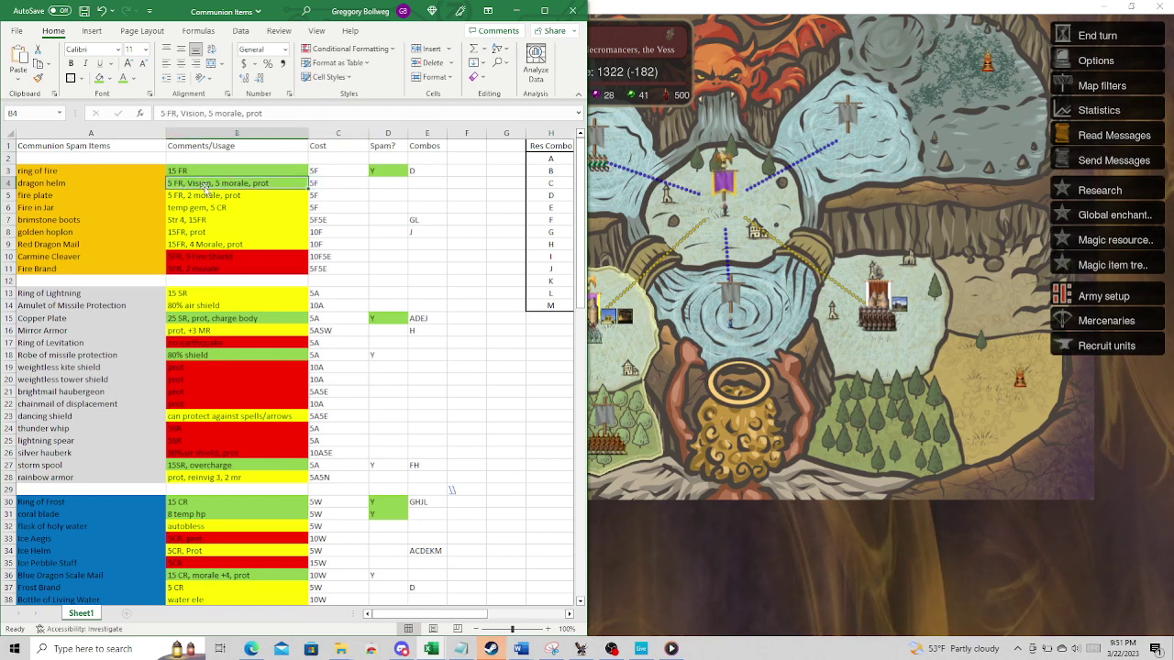
pyautogui.moveTo(194, 184); pyautogui.dragTo(336, 180)
pyautogui.click(336, 183)
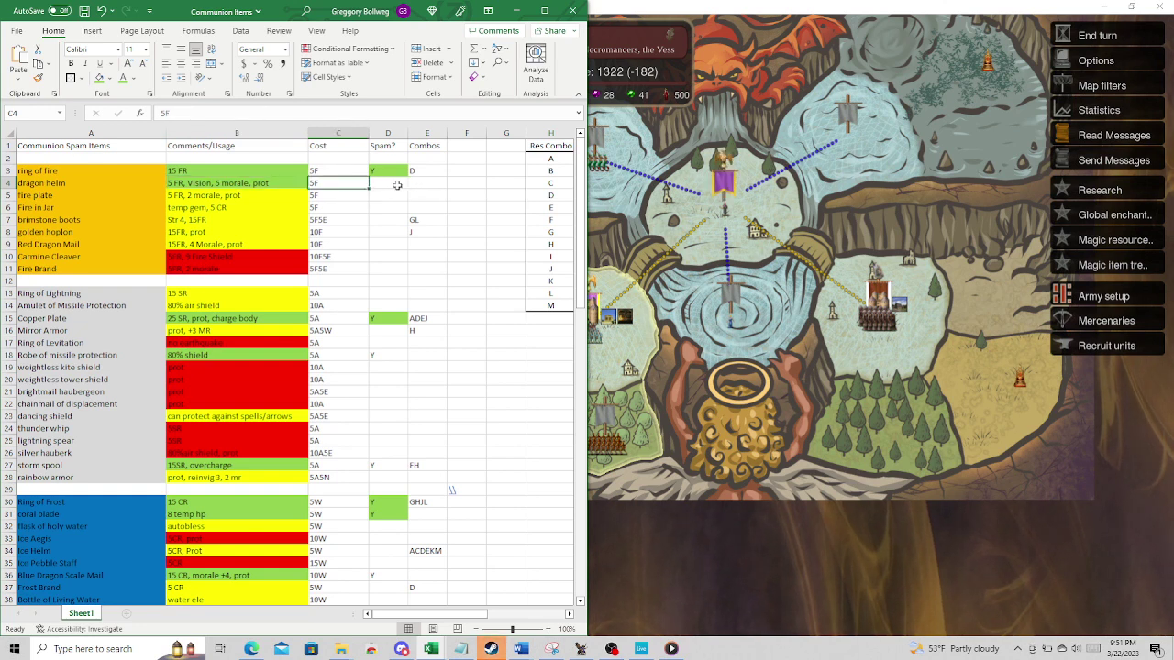
pyautogui.doubleClick(95, 196)
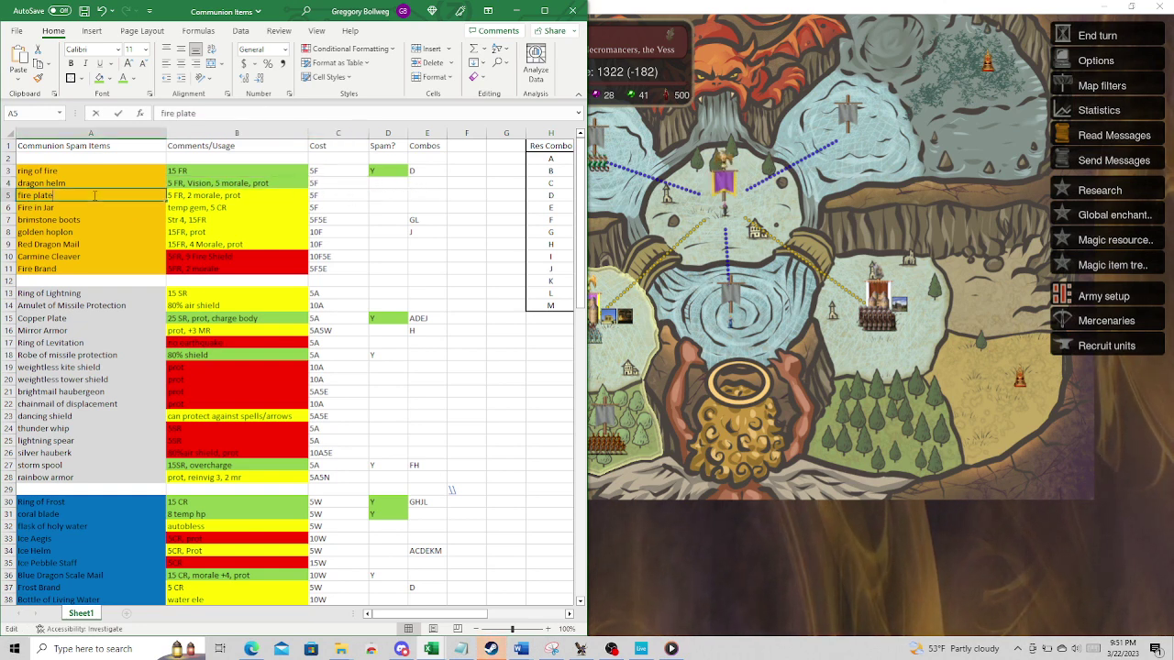
pyautogui.click(128, 209)
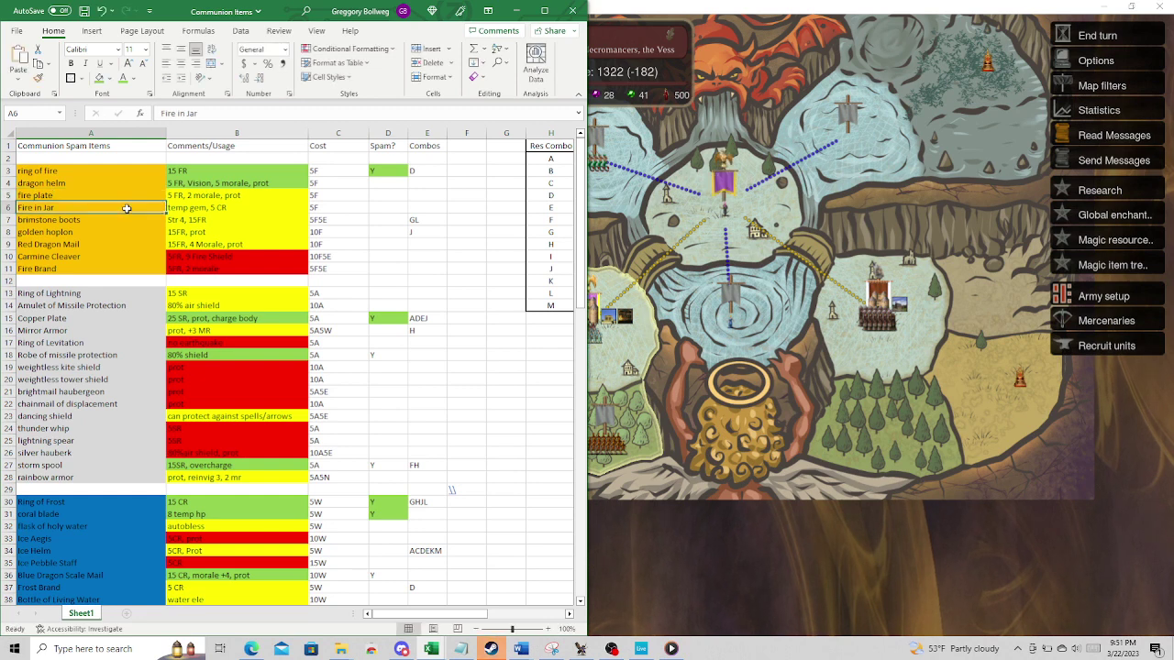
pyautogui.click(246, 207)
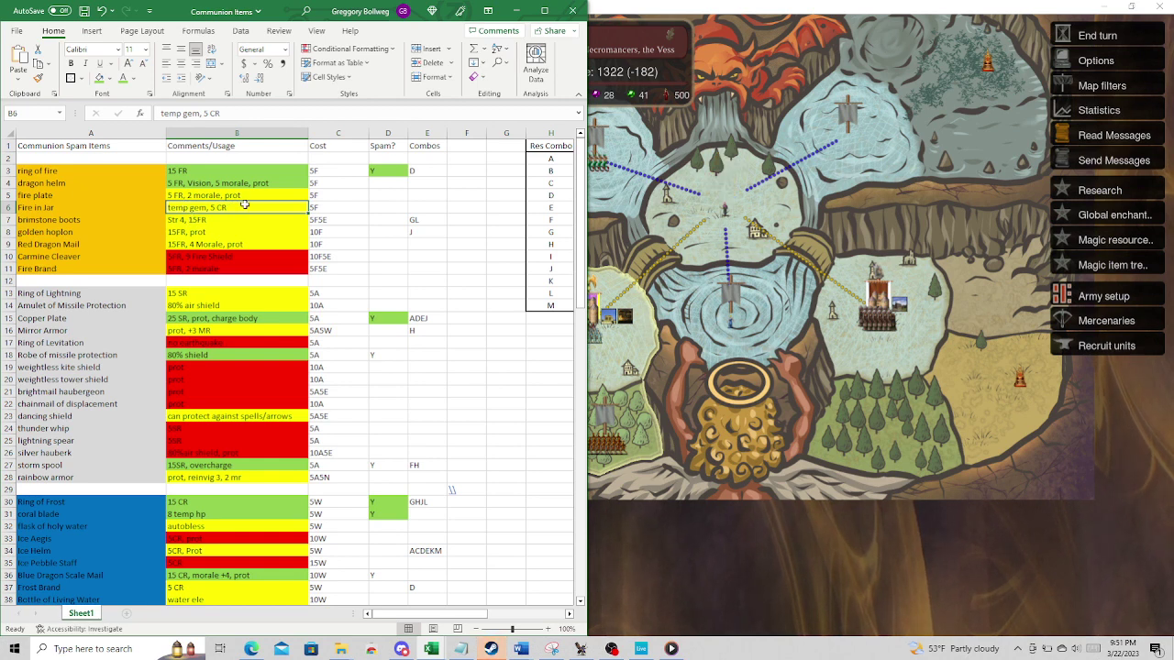
pyautogui.click(349, 211)
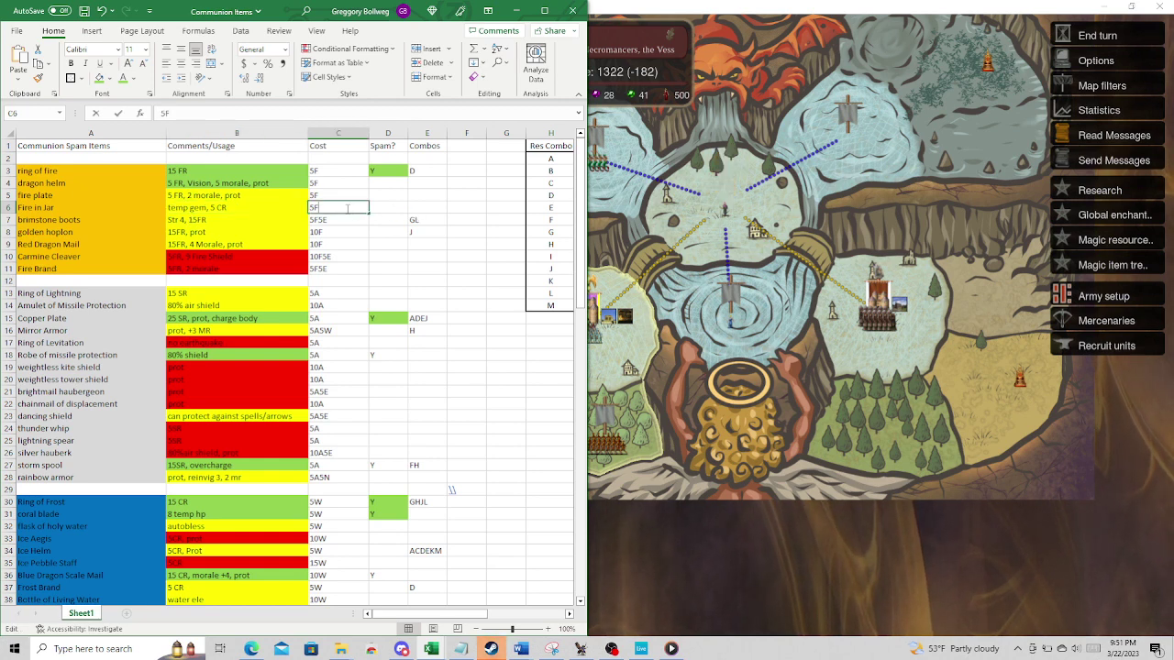
pyautogui.click(237, 209)
pyautogui.click(339, 207)
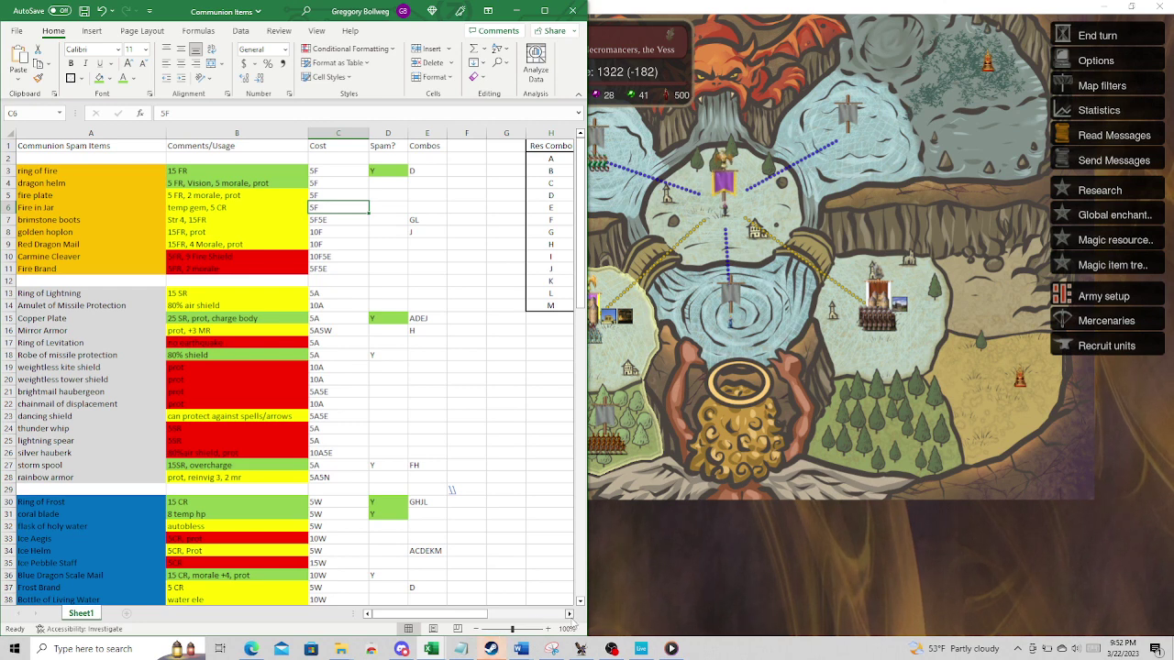
# - Scroll to the res-combo table and step through the costs for combos A to I
pyautogui.click(569, 614)
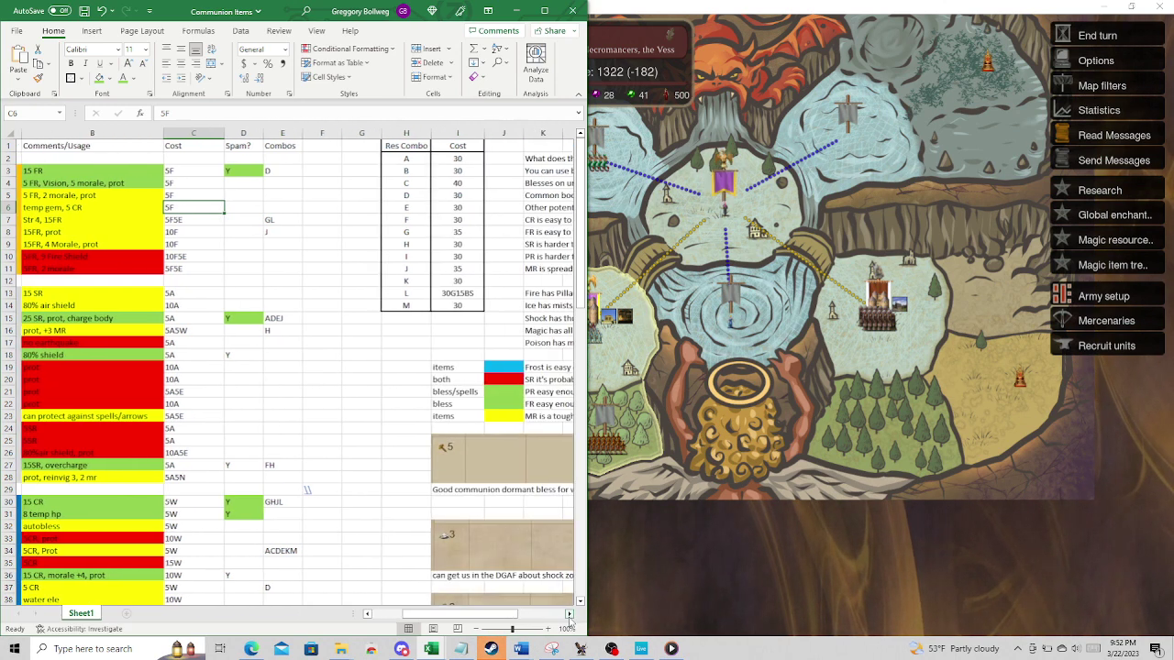
pyautogui.click(401, 159)
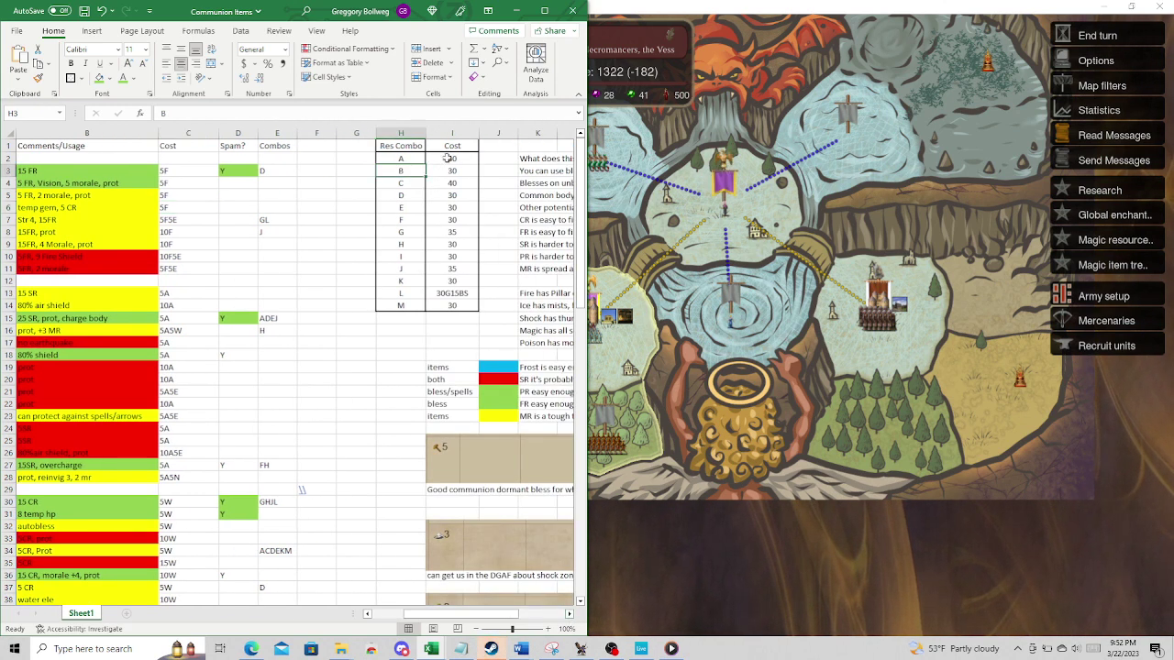
pyautogui.click(449, 160)
pyautogui.click(446, 171)
pyautogui.click(445, 183)
pyautogui.click(443, 195)
pyautogui.click(442, 212)
pyautogui.click(442, 224)
pyautogui.click(442, 234)
pyautogui.click(442, 247)
pyautogui.click(438, 260)
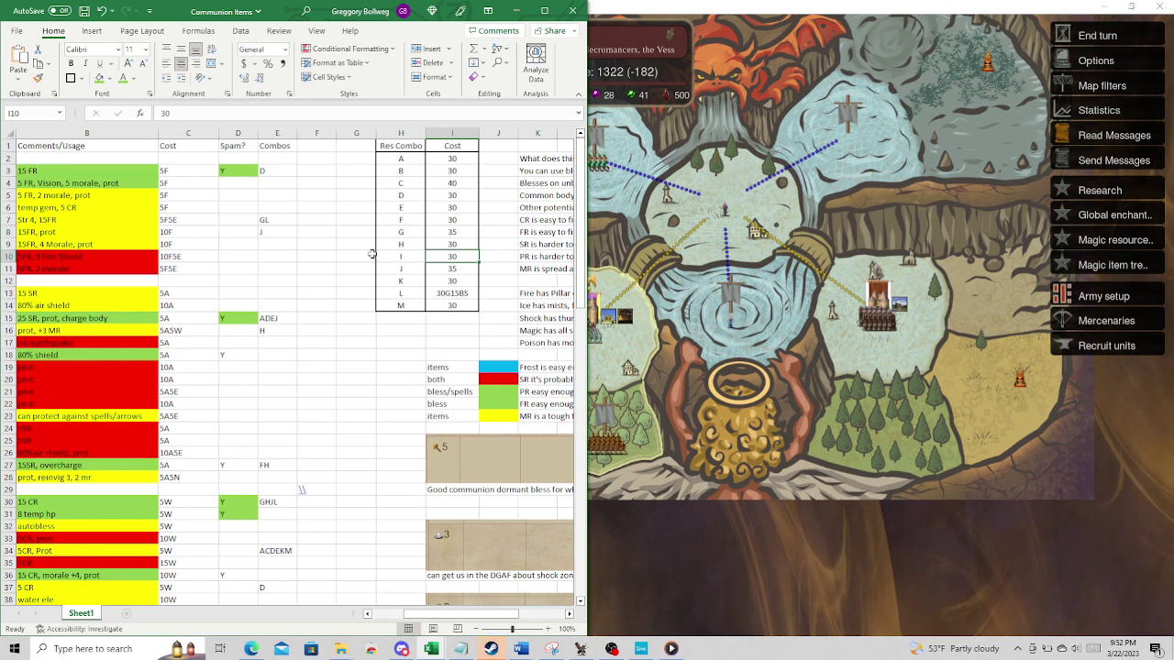
# - Move off the cost table and switch to the Dominions 5 game window
pyautogui.click(328, 242)
pyautogui.click(341, 220)
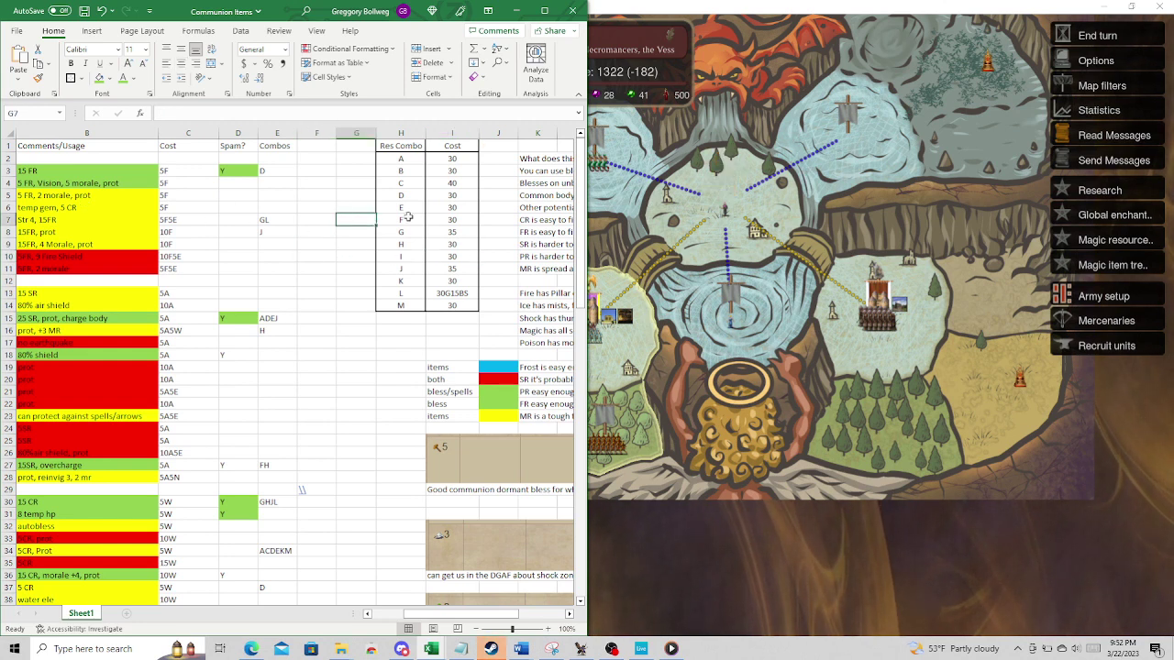
pyautogui.click(691, 346)
pyautogui.click(617, 343)
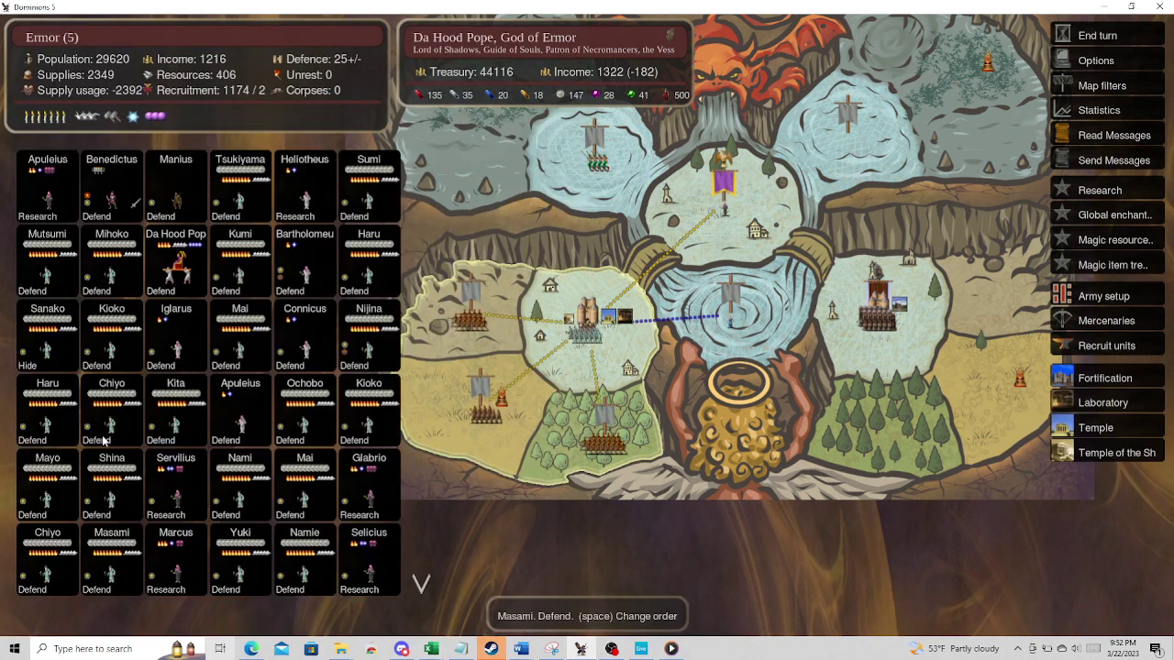
pyautogui.scroll(-3, 424, 587)
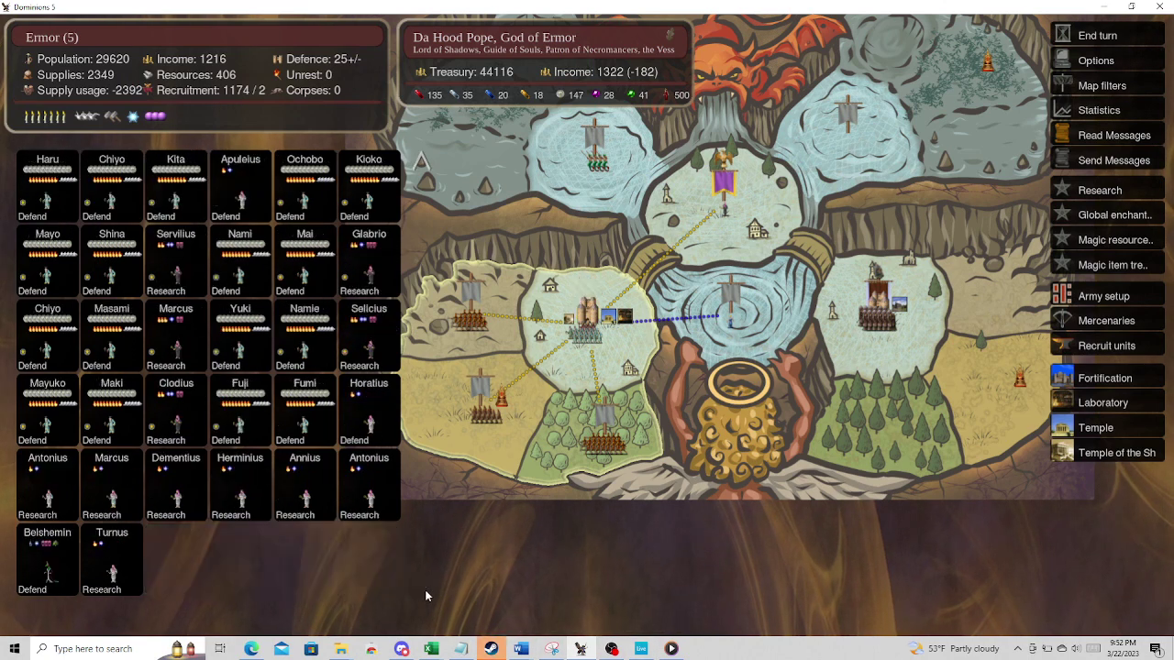
pyautogui.scroll(3, 419, 174)
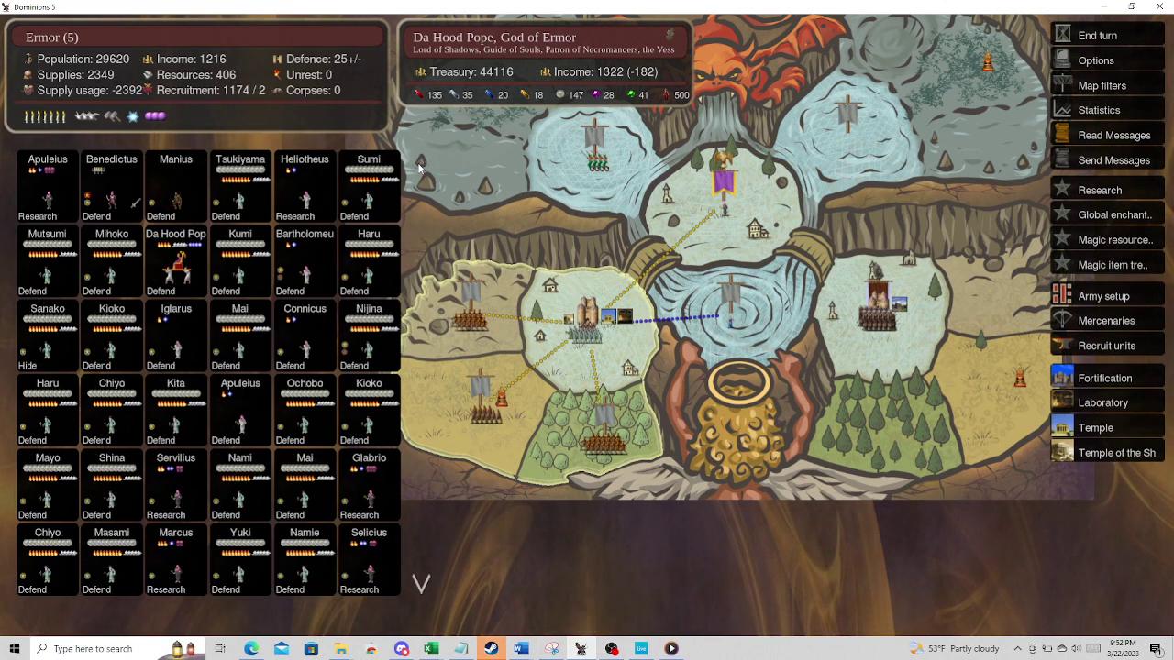
pyautogui.click(732, 202)
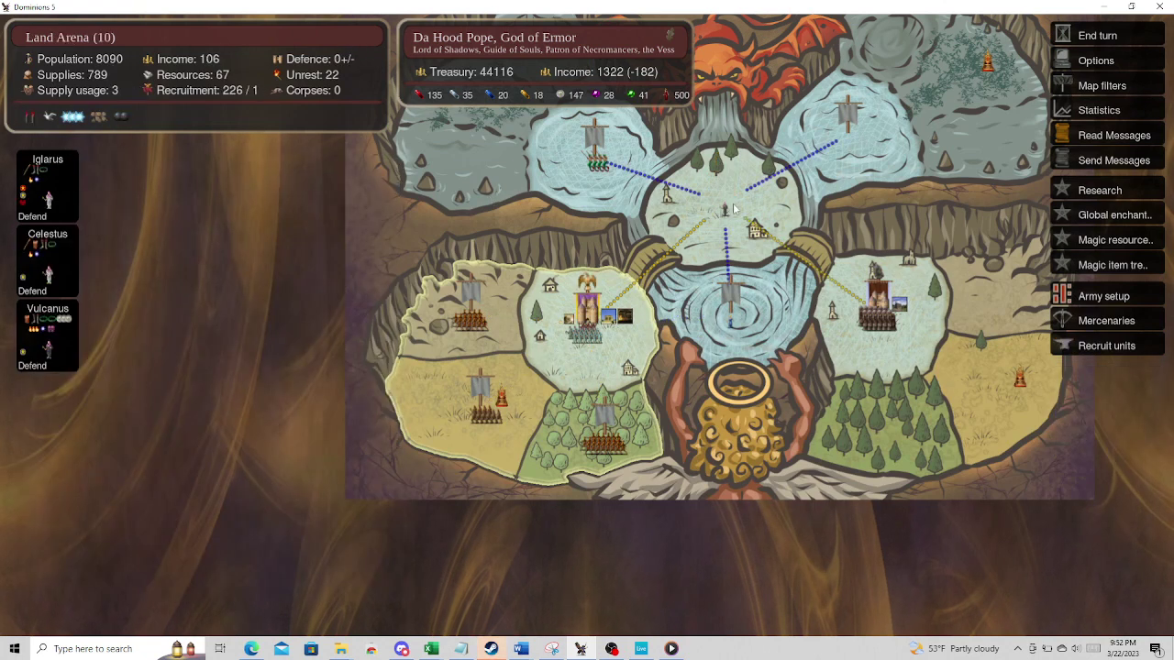
pyautogui.click(620, 325)
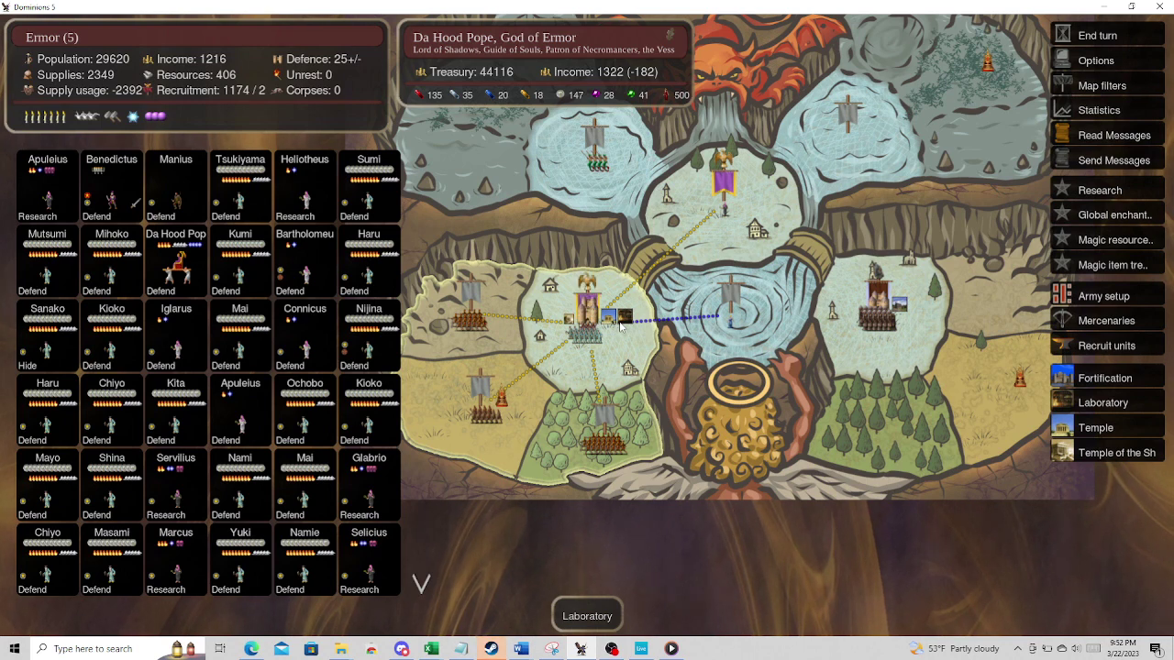
pyautogui.rightClick(305, 272)
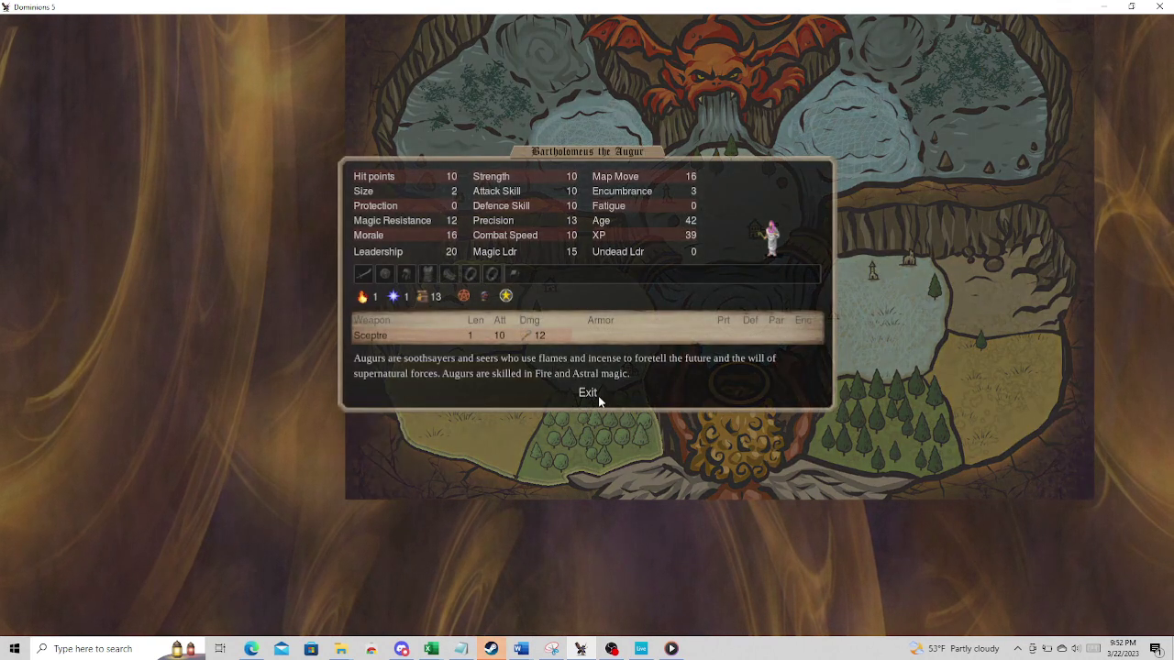
pyautogui.click(588, 392)
pyautogui.moveTo(431, 648)
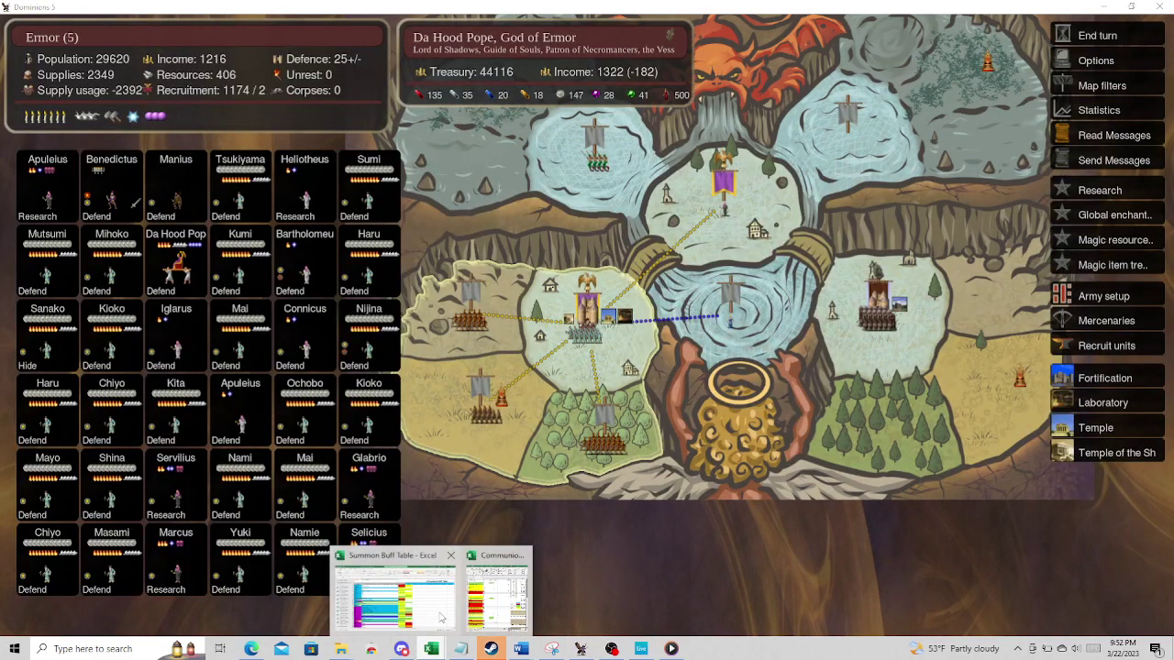
pyautogui.click(496, 595)
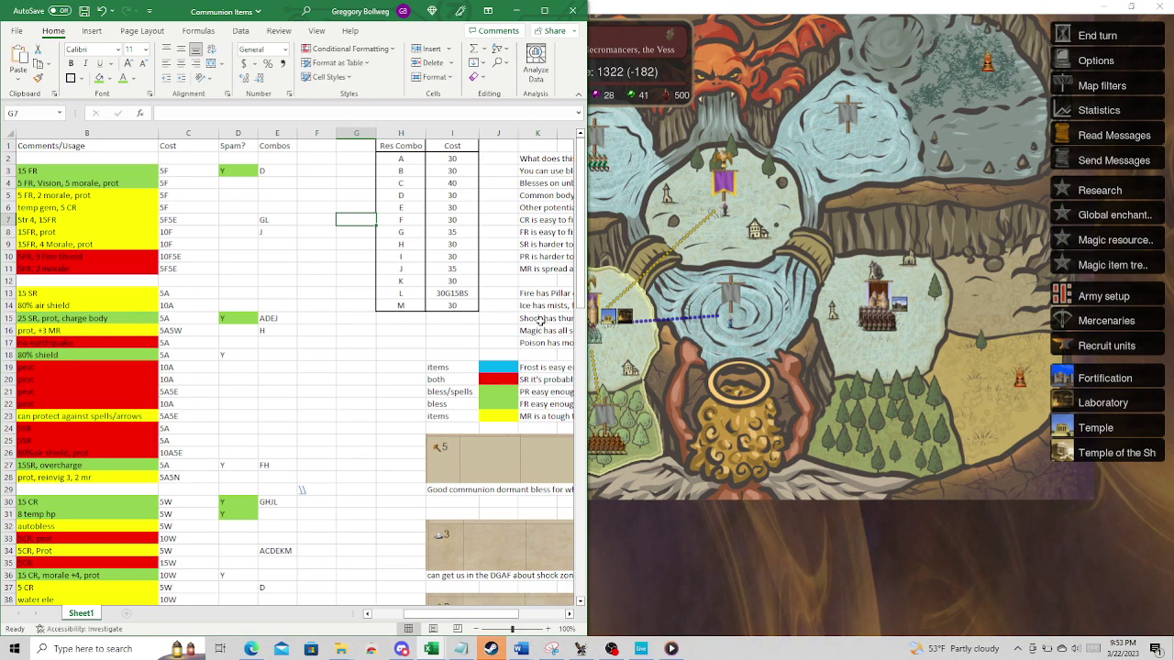
pyautogui.click(570, 613)
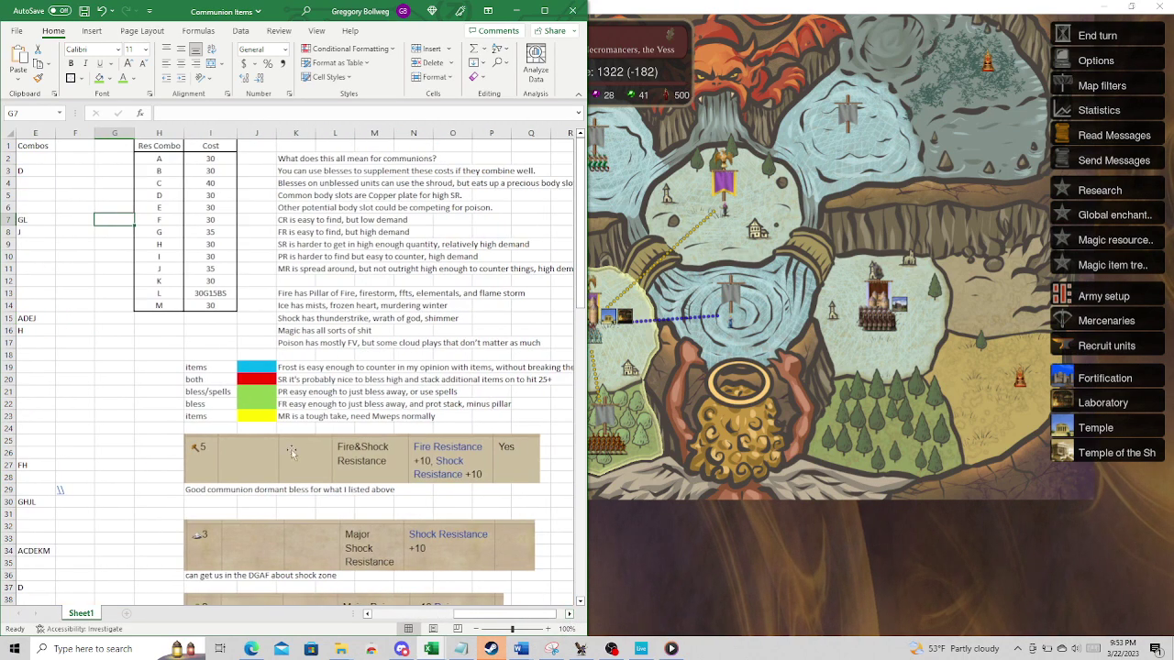
pyautogui.scroll(-4, 446, 551)
pyautogui.scroll(3, 449, 555)
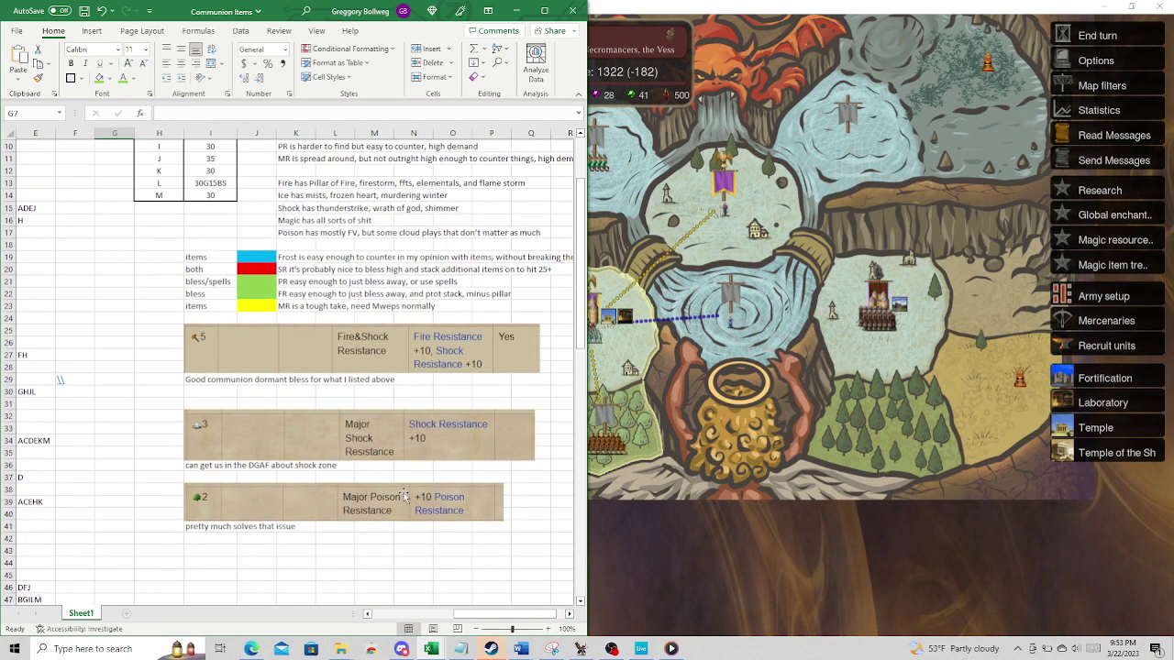
pyautogui.scroll(1, 325, 459)
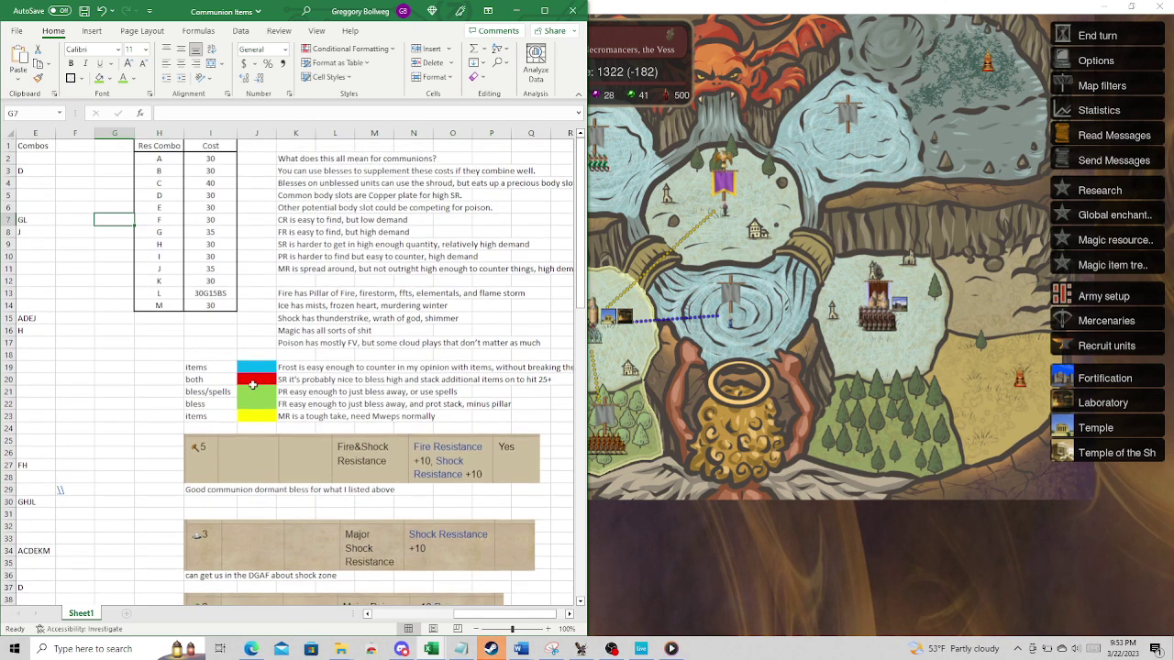
pyautogui.click(366, 613)
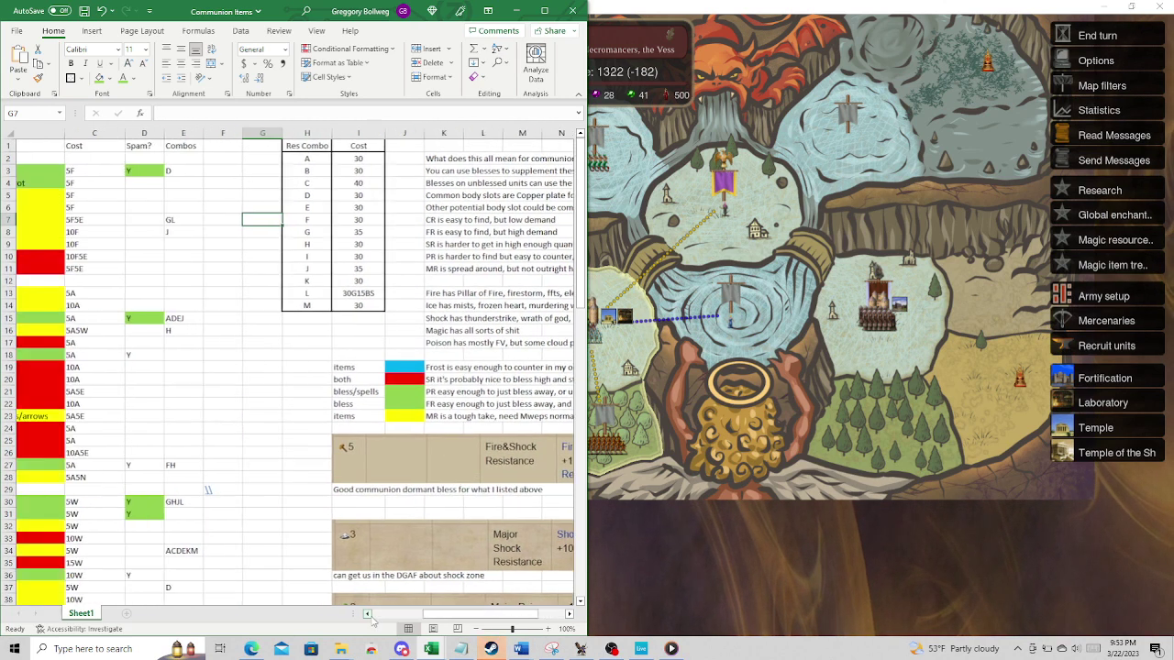
pyautogui.click(367, 614)
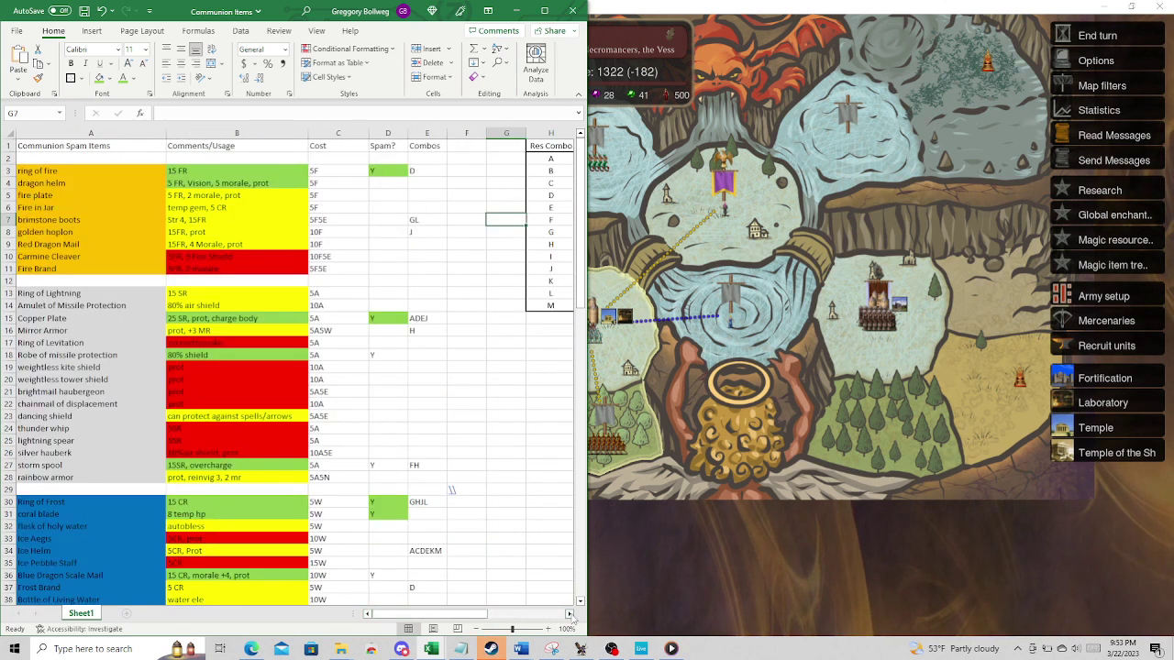
pyautogui.click(569, 614)
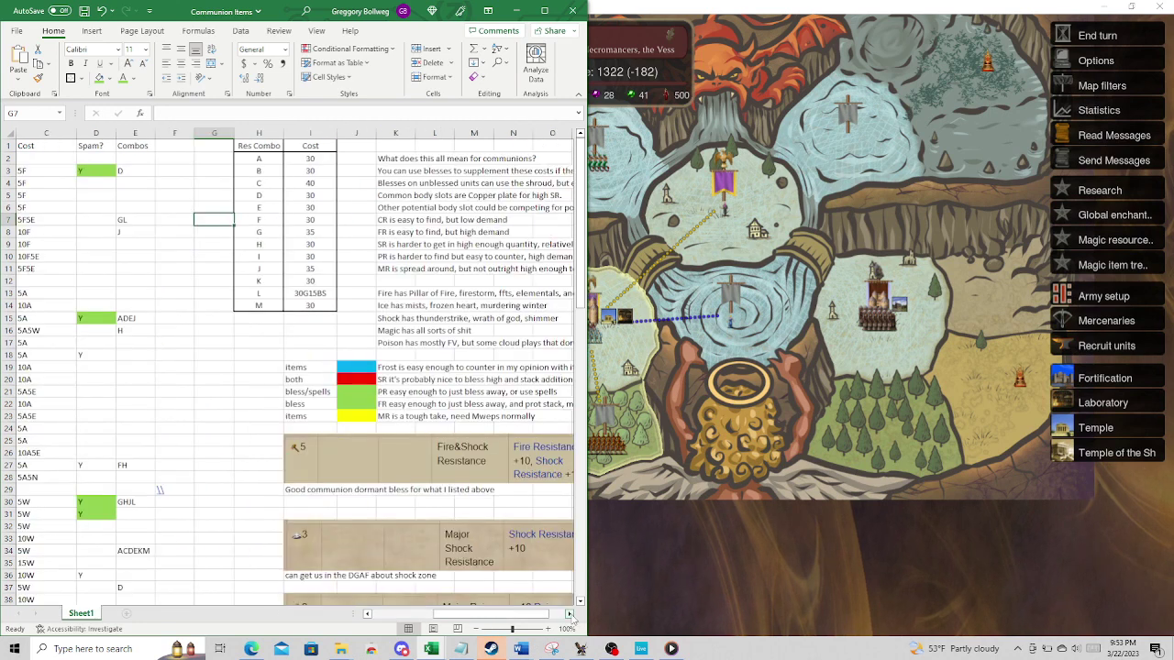
pyautogui.click(306, 159)
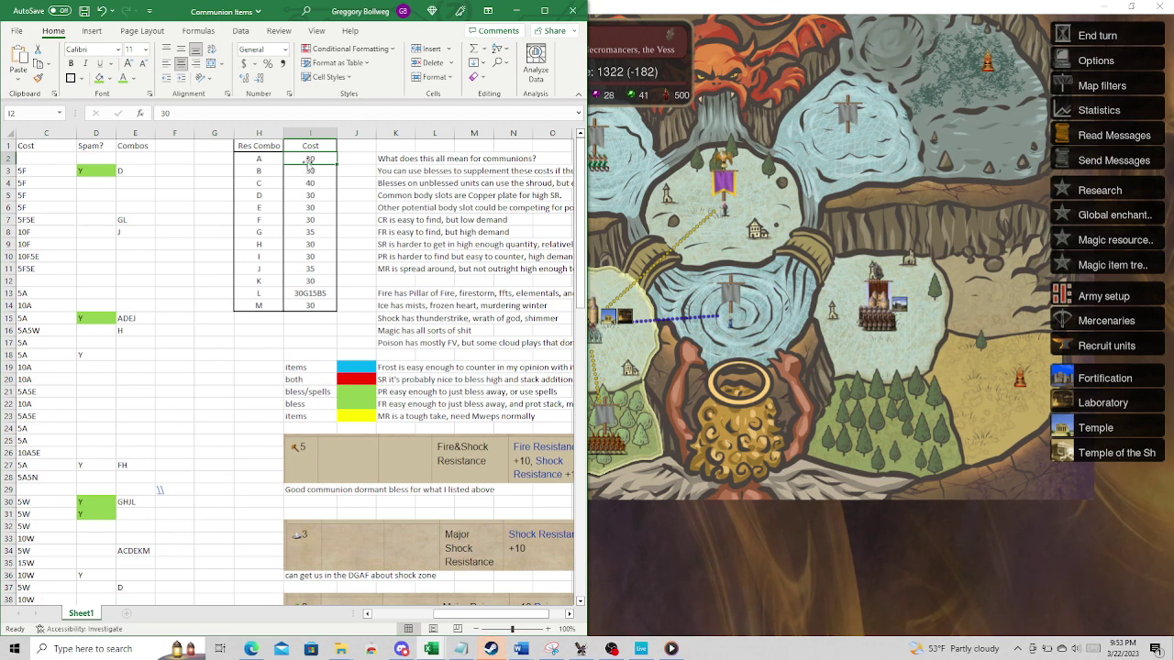
pyautogui.click(308, 171)
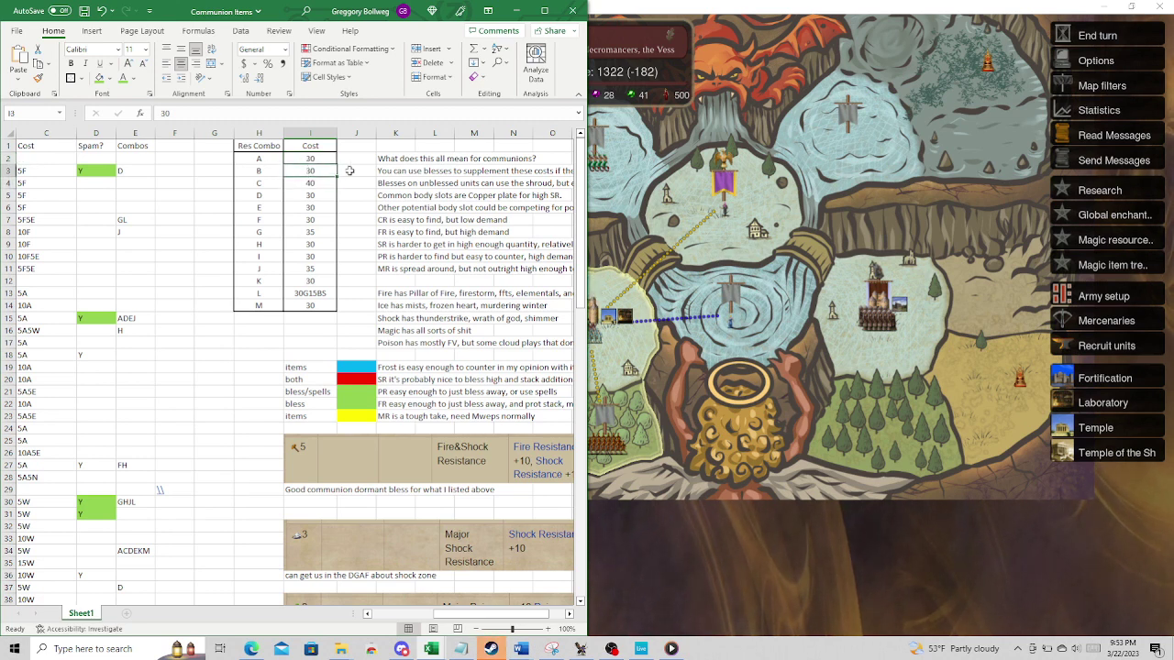
pyautogui.click(316, 244)
pyautogui.click(316, 258)
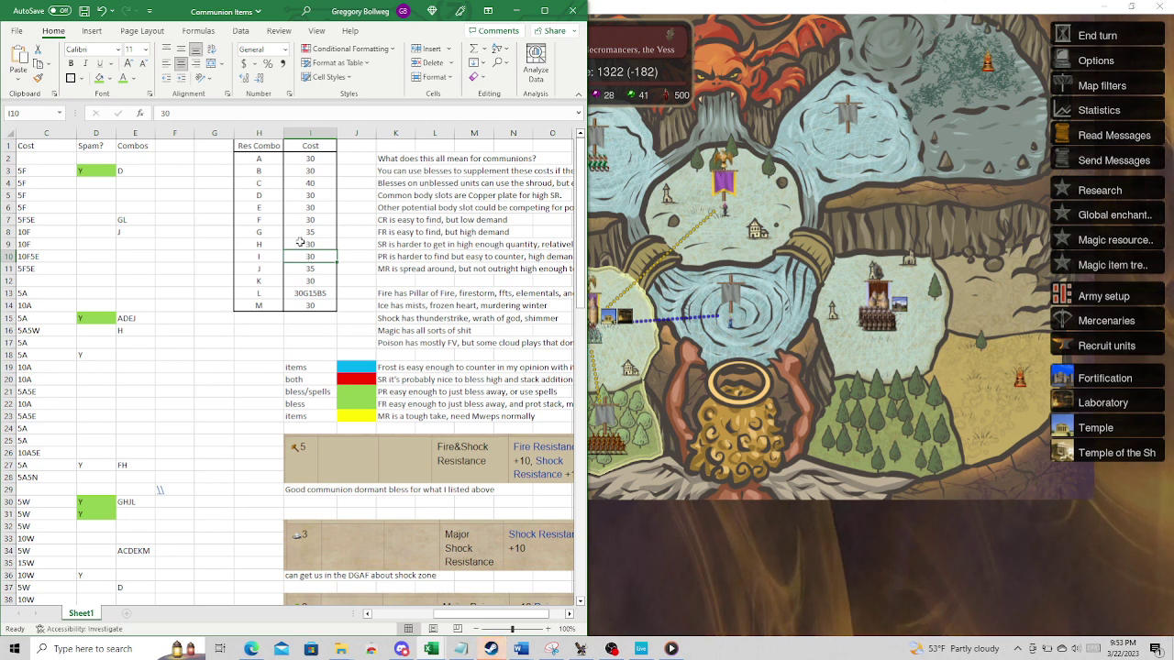
pyautogui.click(300, 242)
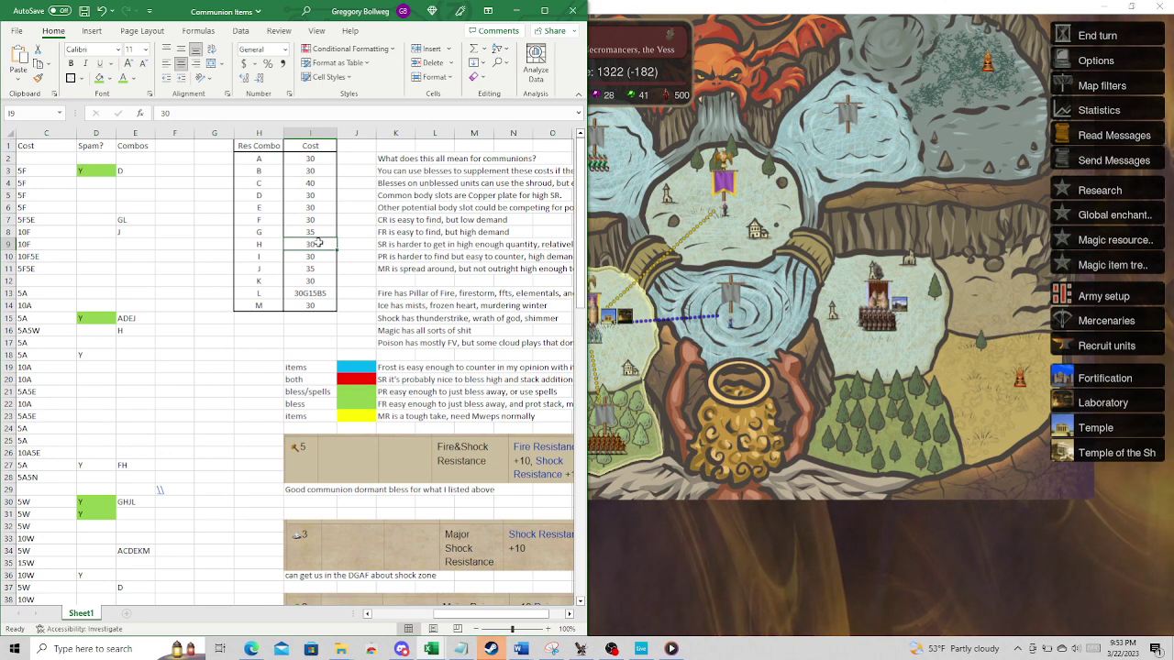
pyautogui.click(367, 614)
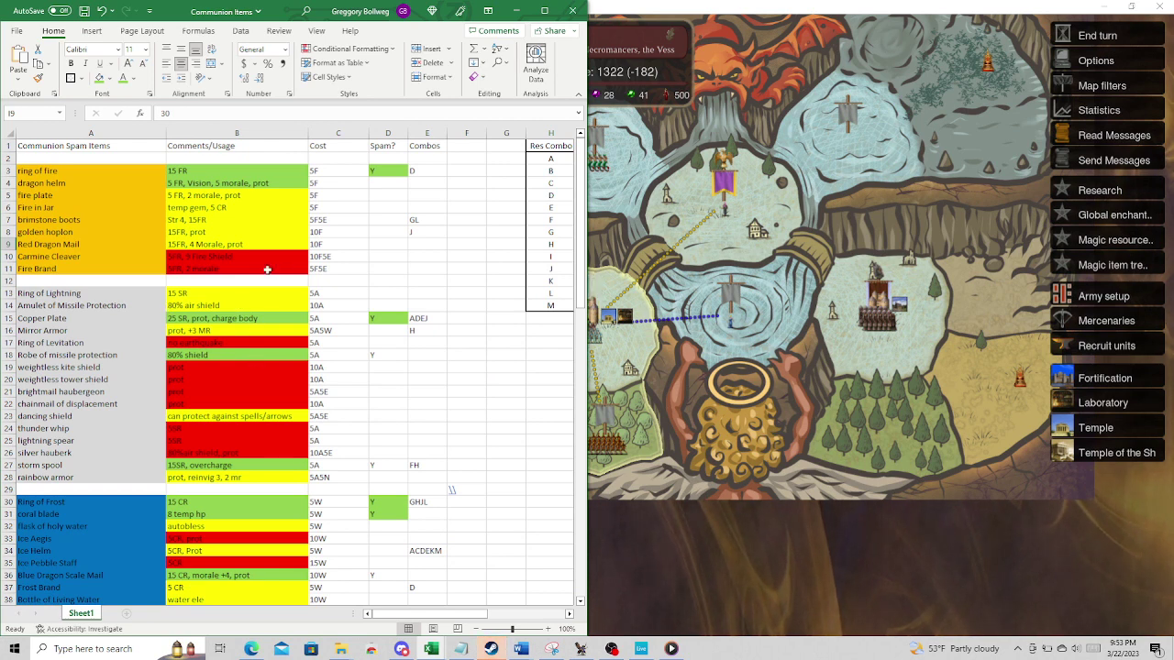
pyautogui.click(218, 274)
pyautogui.doubleClick(80, 294)
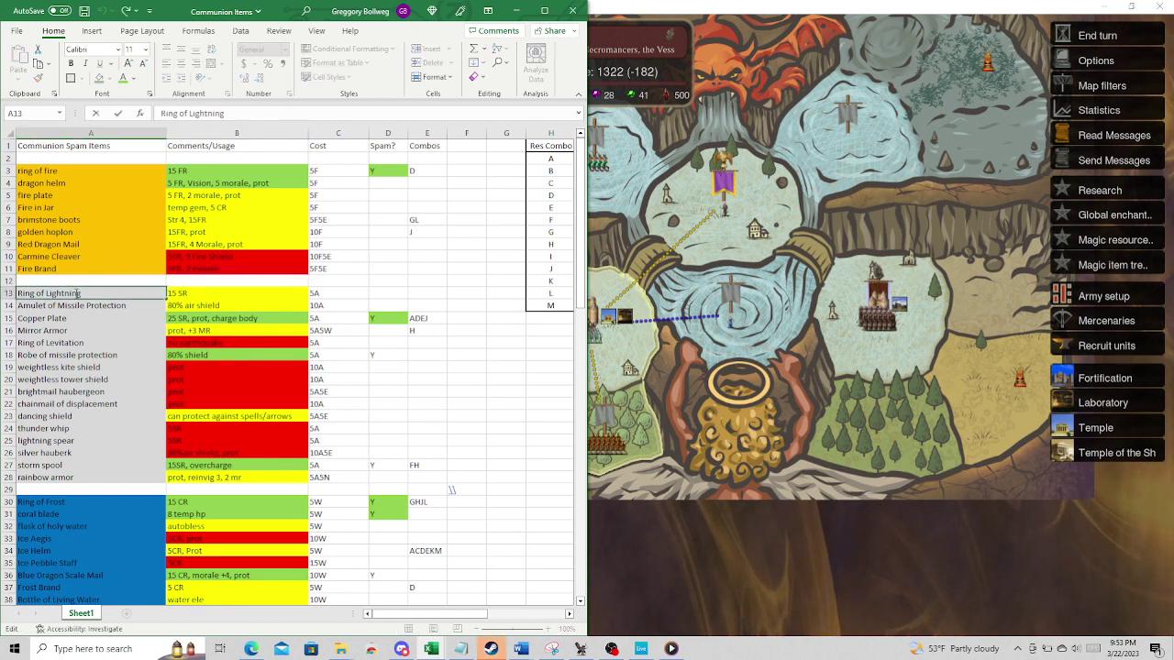
pyautogui.click(224, 292)
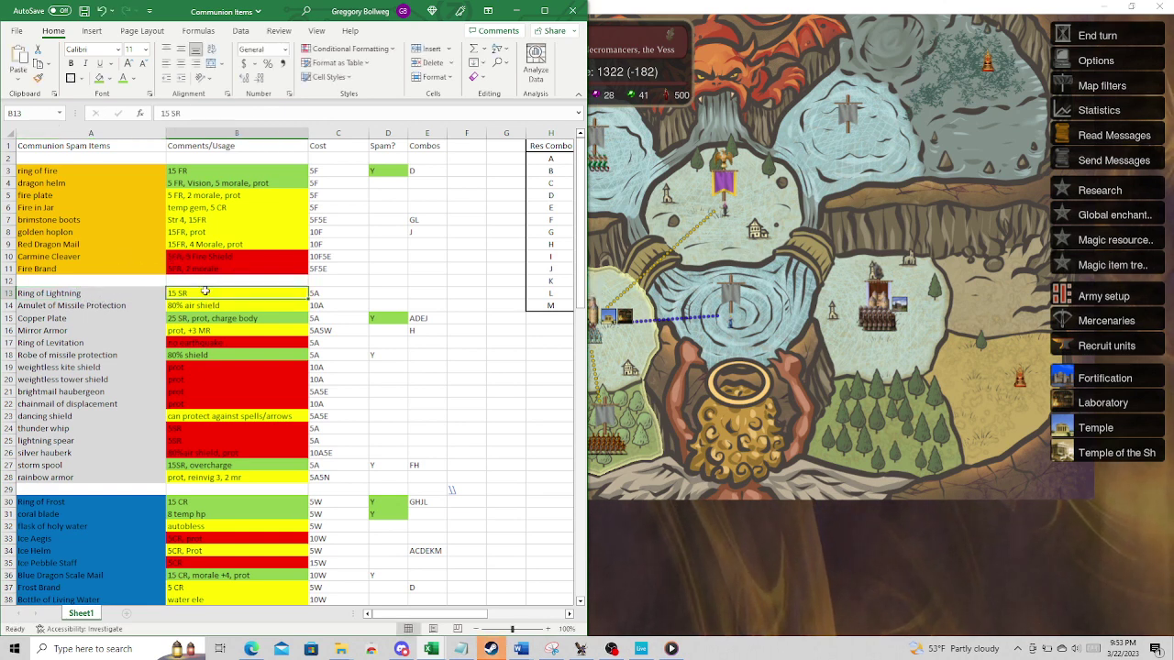
pyautogui.click(91, 464)
pyautogui.click(194, 466)
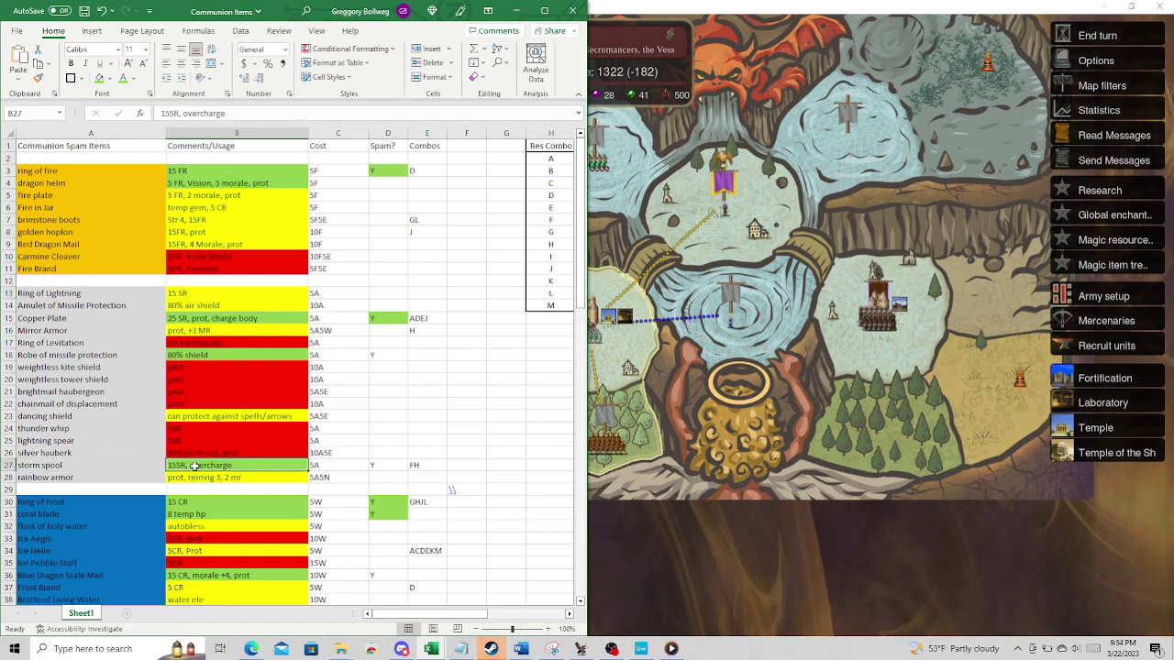
pyautogui.click(177, 293)
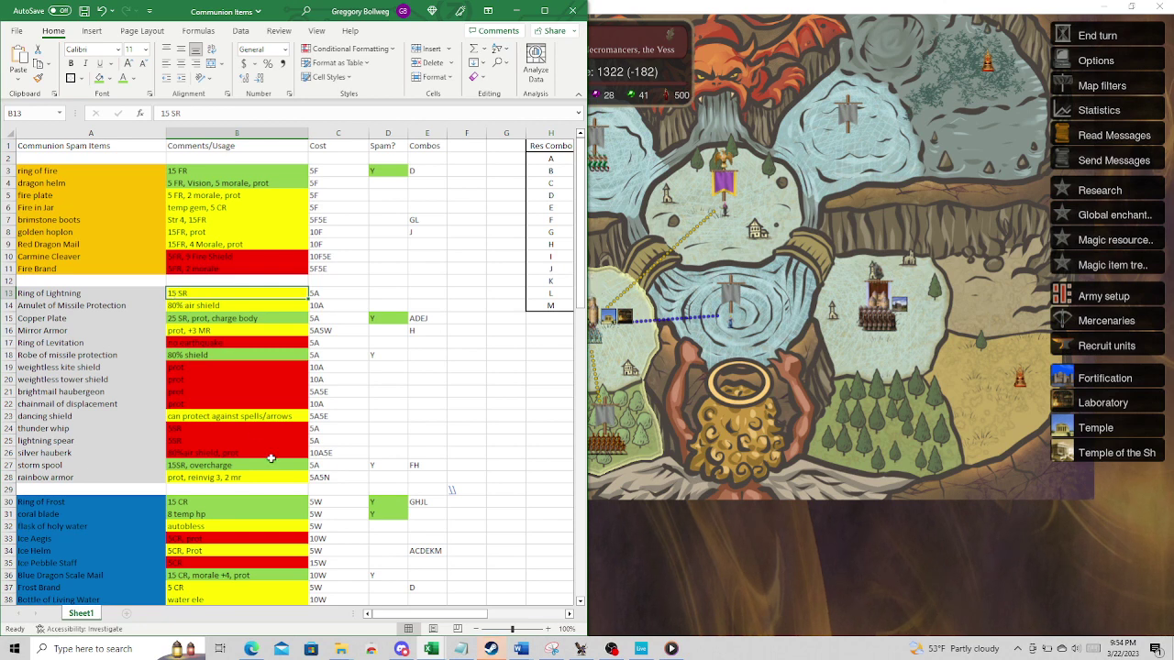
pyautogui.click(240, 465)
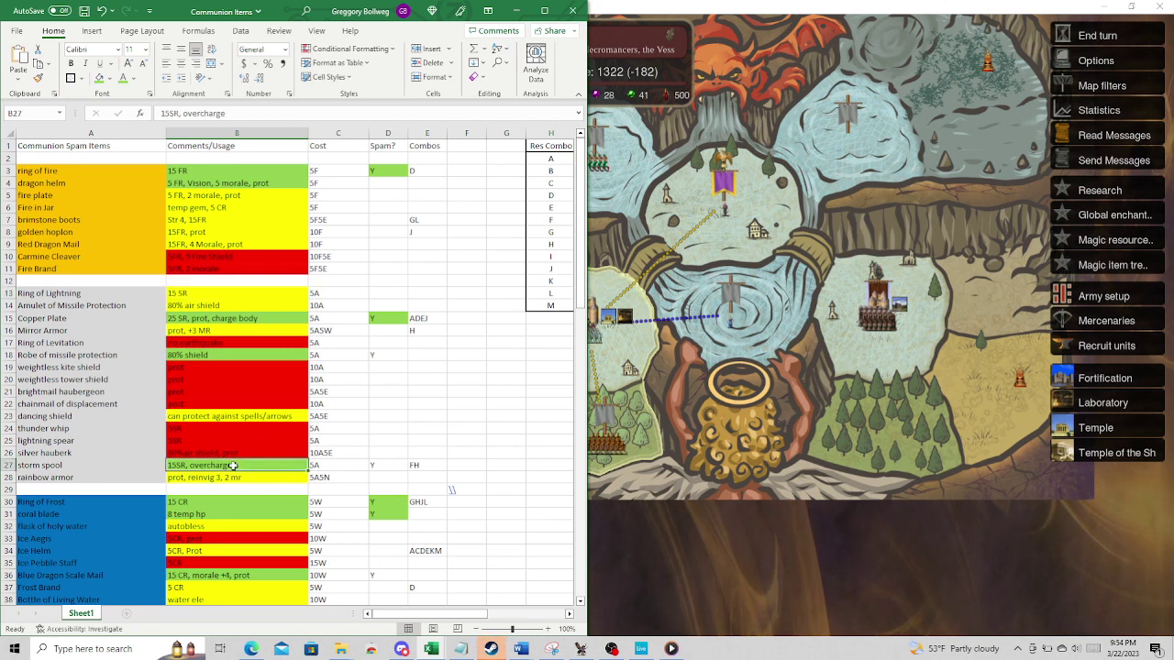
pyautogui.doubleClick(347, 466)
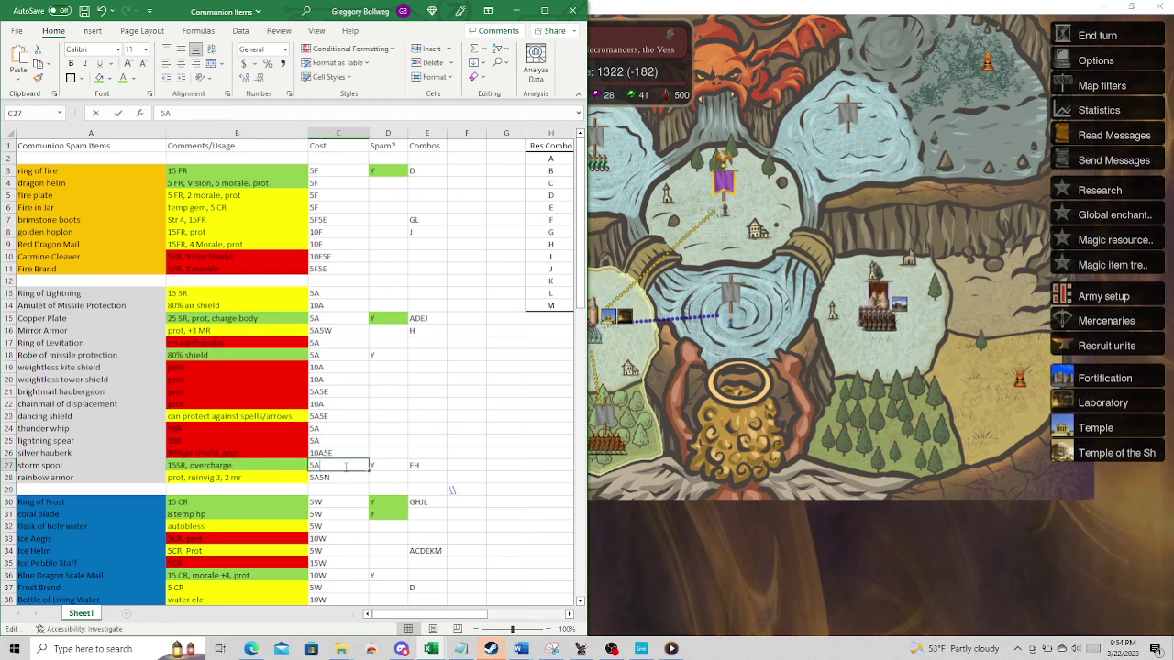
pyautogui.doubleClick(214, 294)
pyautogui.press('Escape')
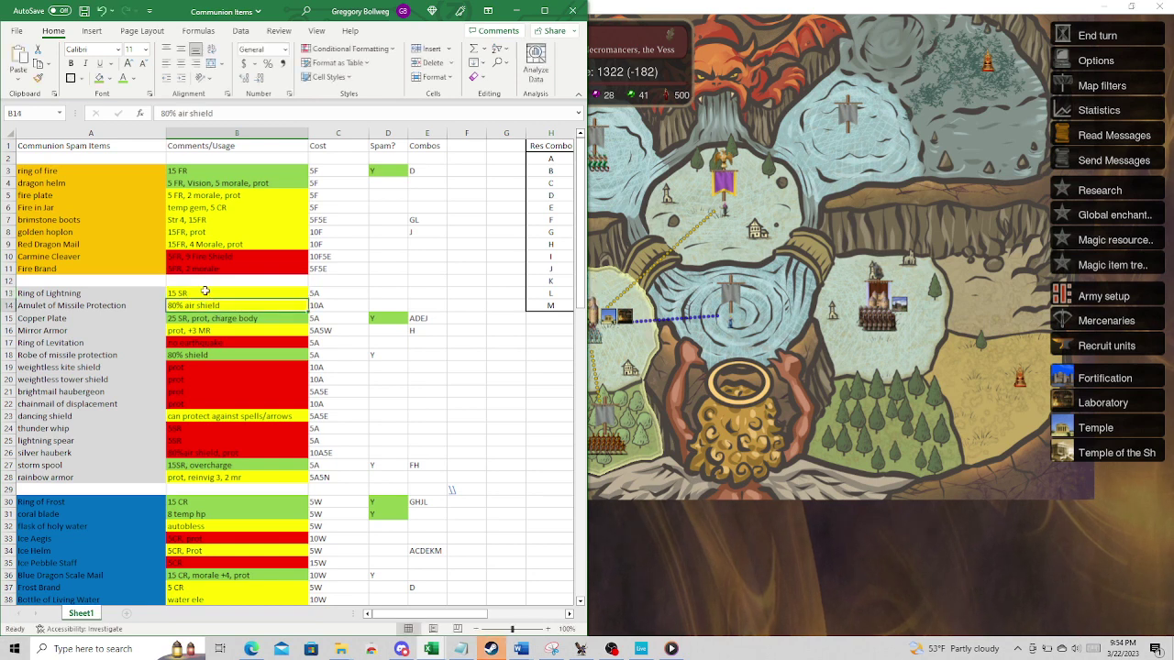
pyautogui.click(84, 466)
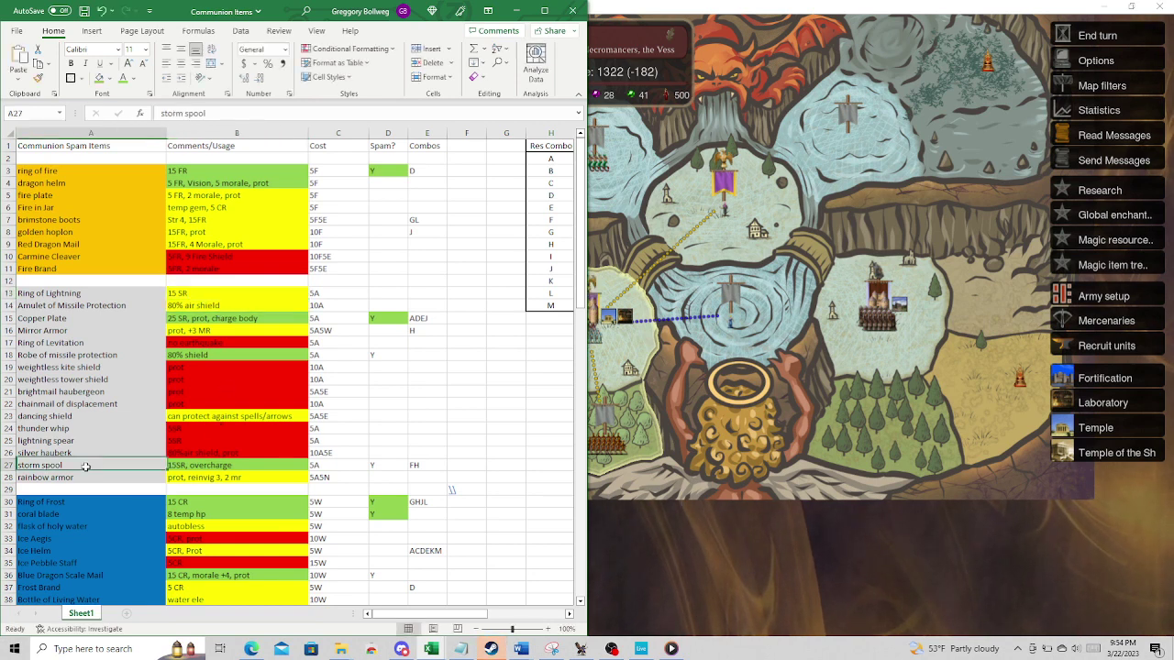
pyautogui.click(179, 465)
pyautogui.click(328, 465)
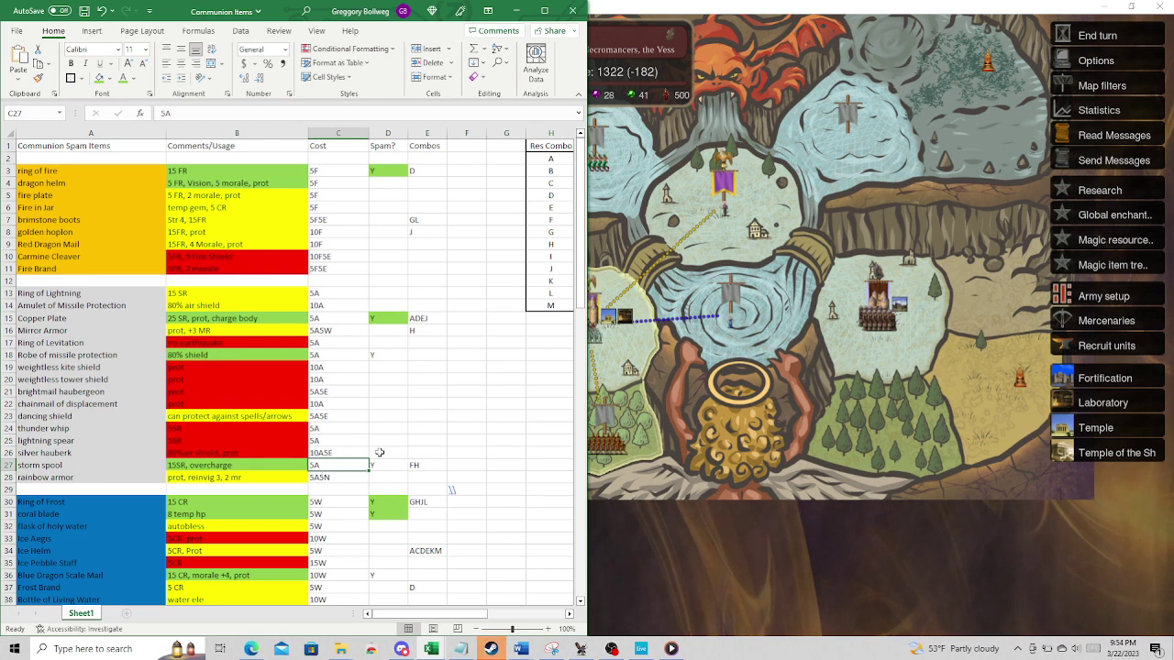
pyautogui.click(106, 465)
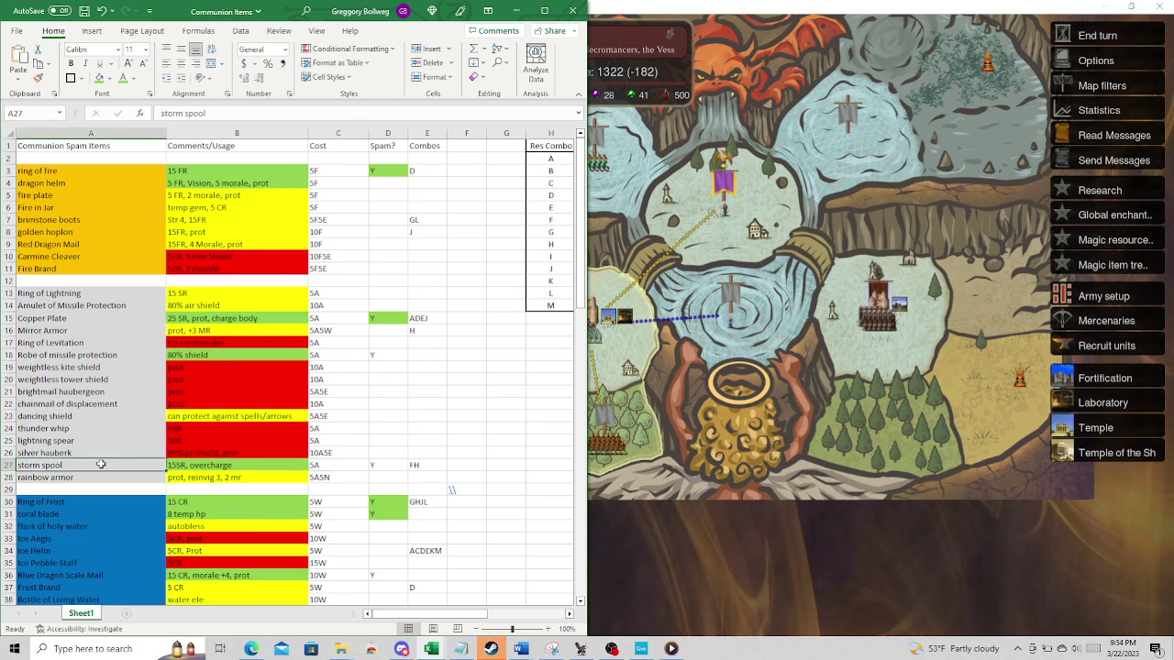
pyautogui.click(88, 307)
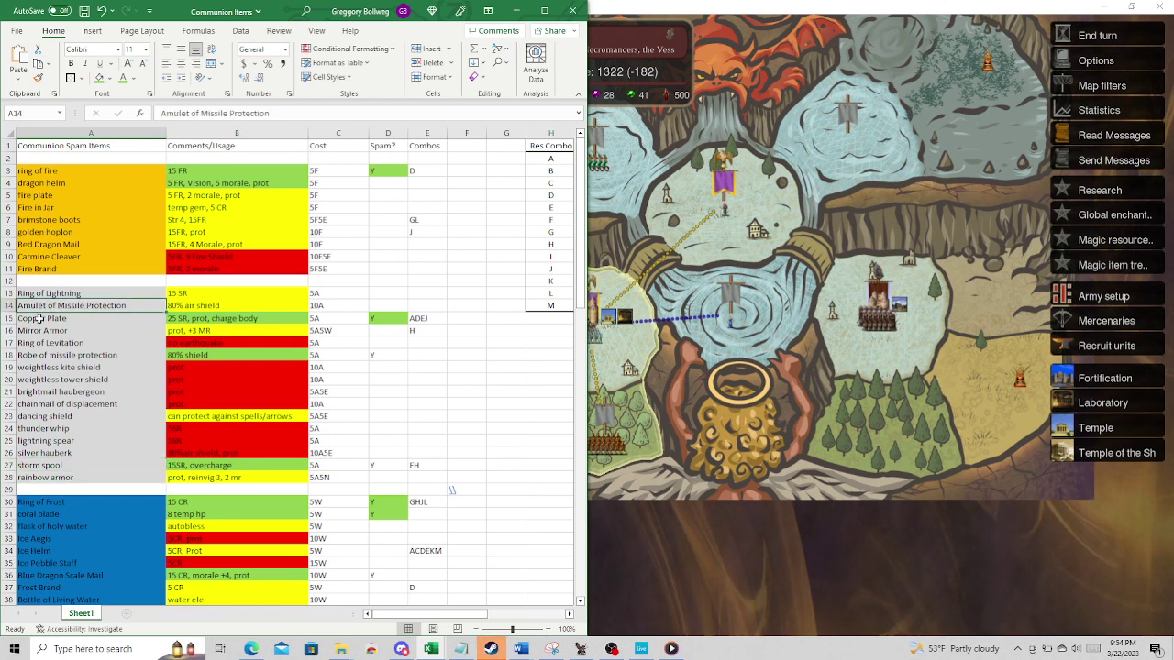
pyautogui.click(202, 306)
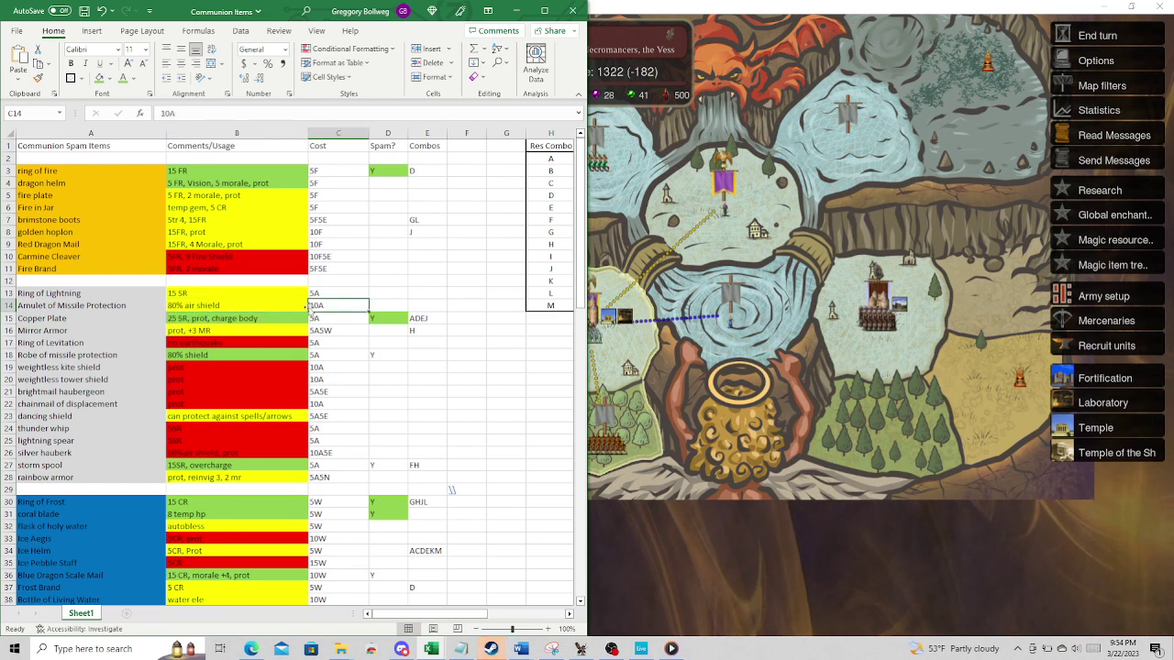
pyautogui.doubleClick(283, 306)
pyautogui.click(325, 306)
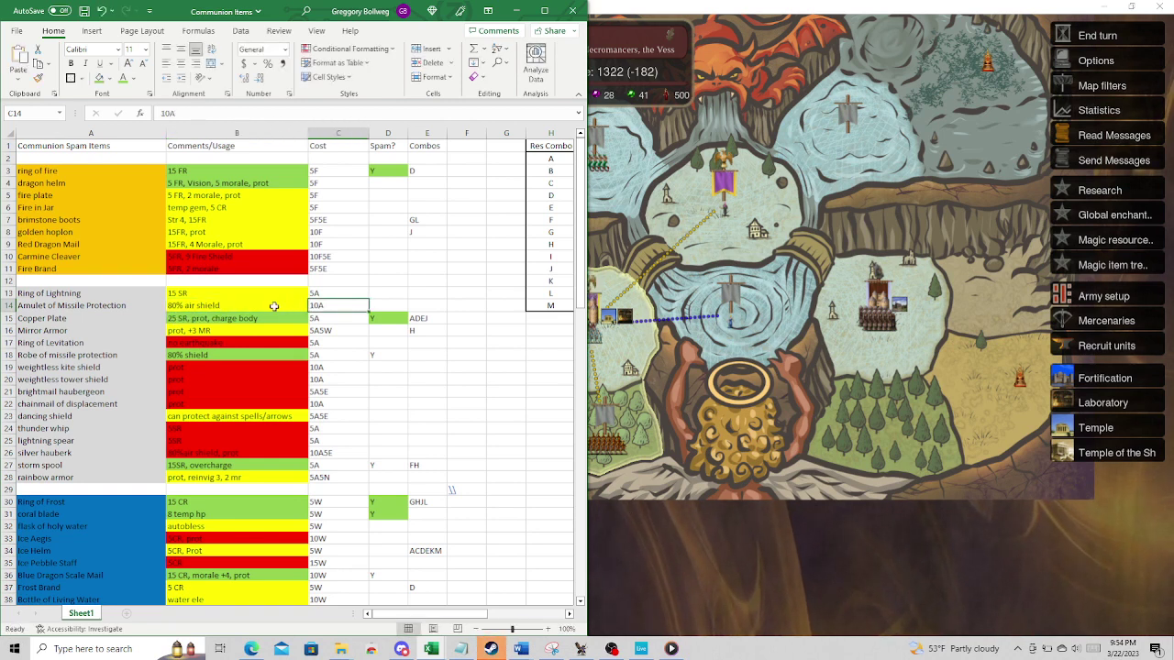
pyautogui.click(96, 356)
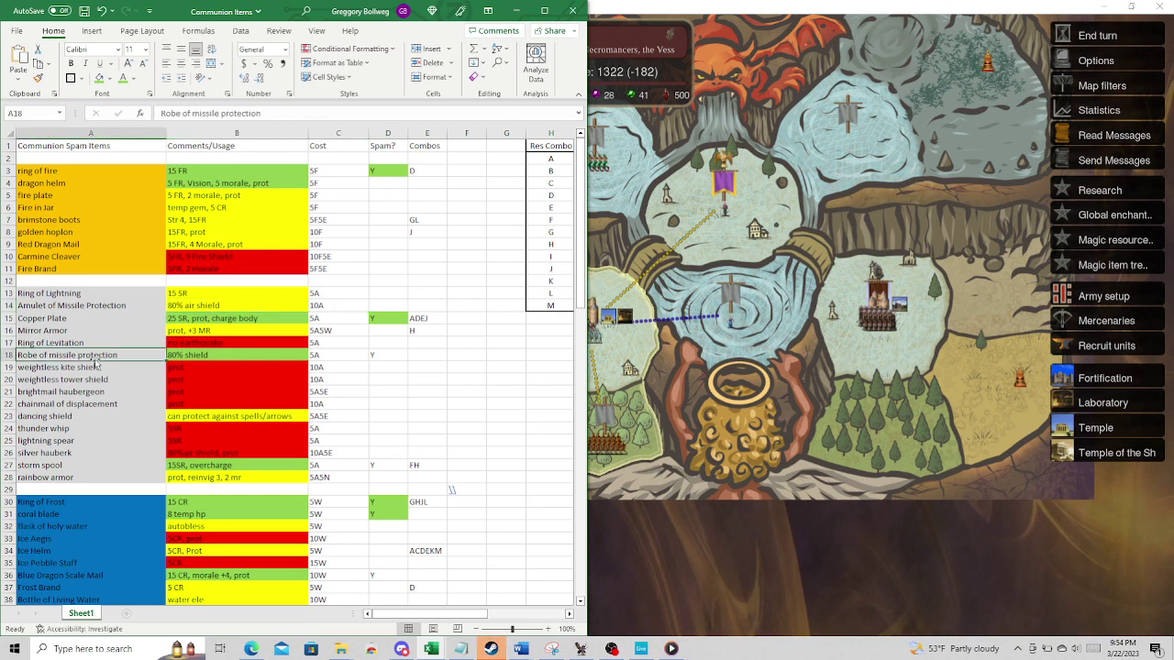
pyautogui.click(201, 355)
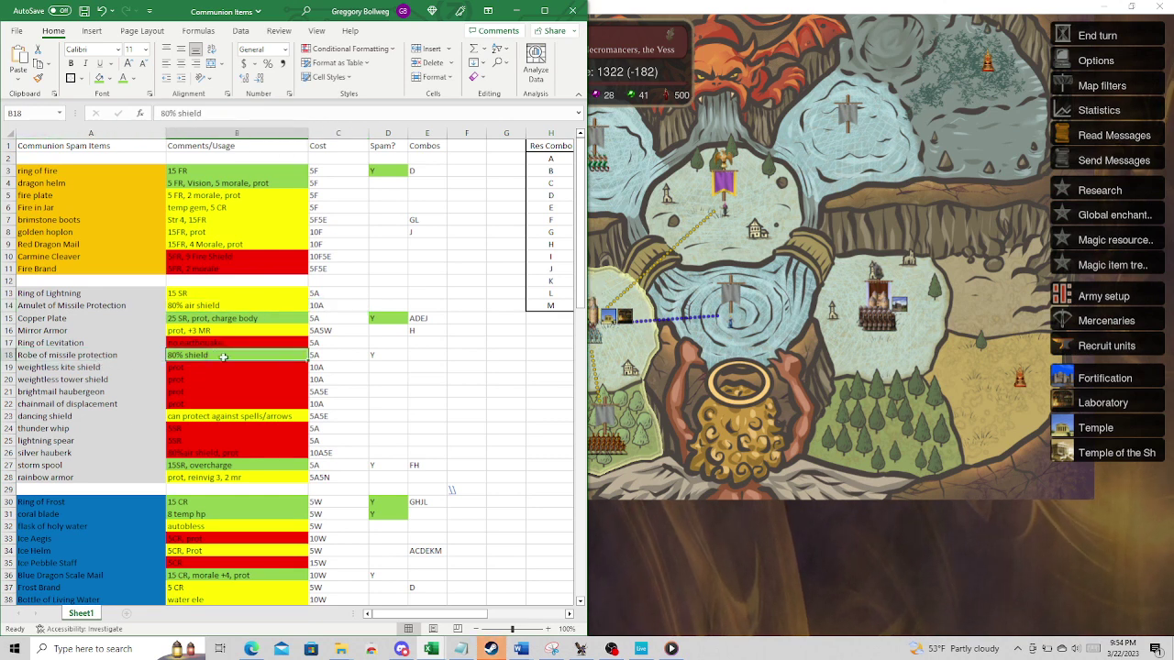
pyautogui.click(323, 355)
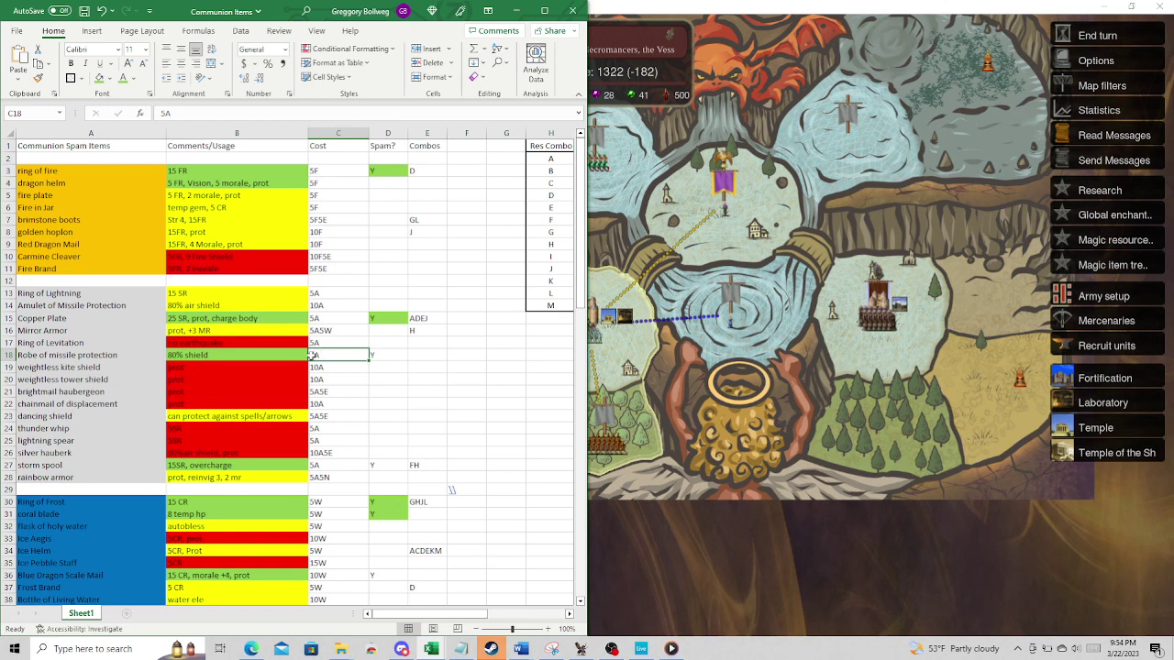
pyautogui.click(135, 358)
pyautogui.click(211, 354)
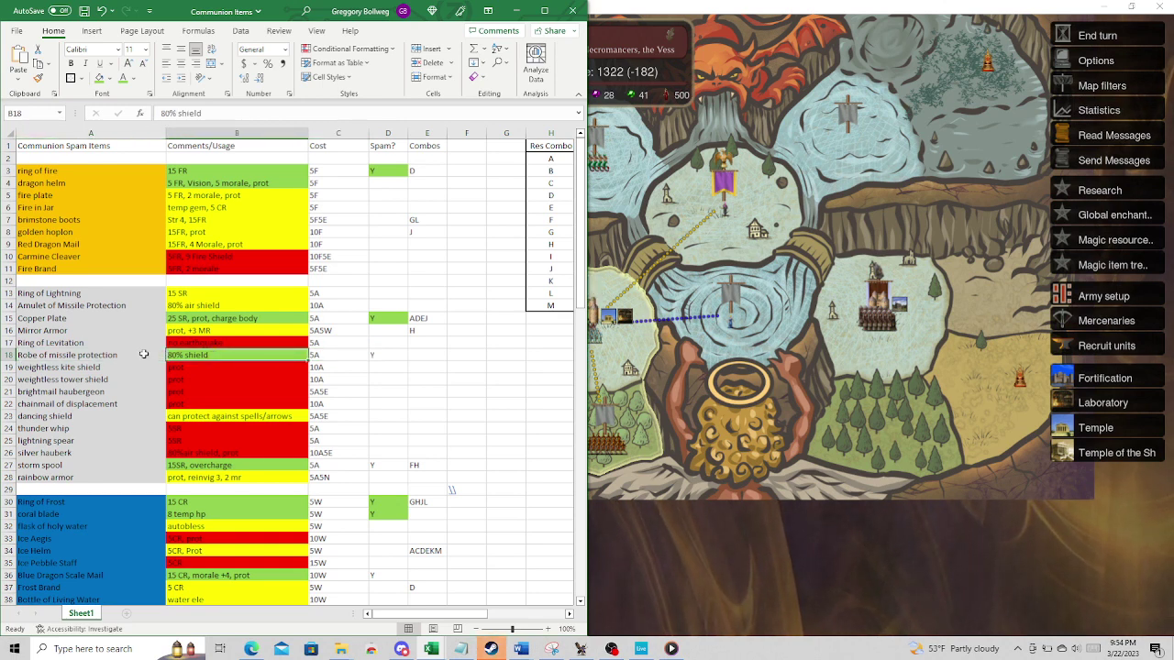
pyautogui.click(139, 355)
pyautogui.click(217, 352)
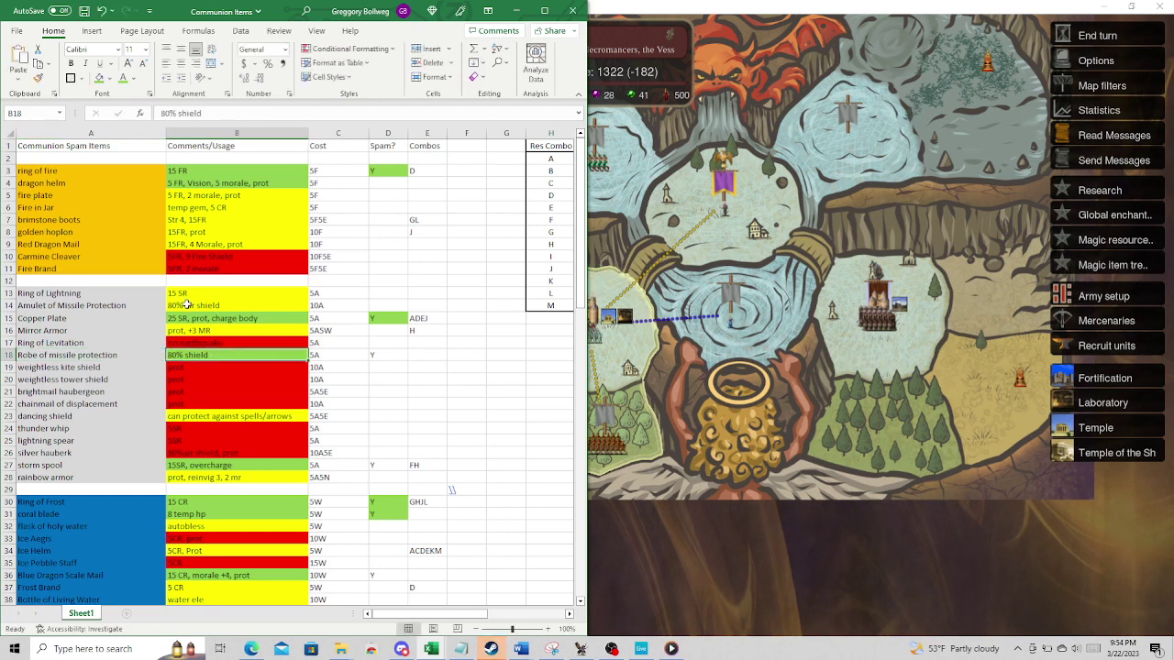
pyautogui.click(187, 305)
pyautogui.click(143, 306)
pyautogui.click(188, 305)
pyautogui.click(156, 306)
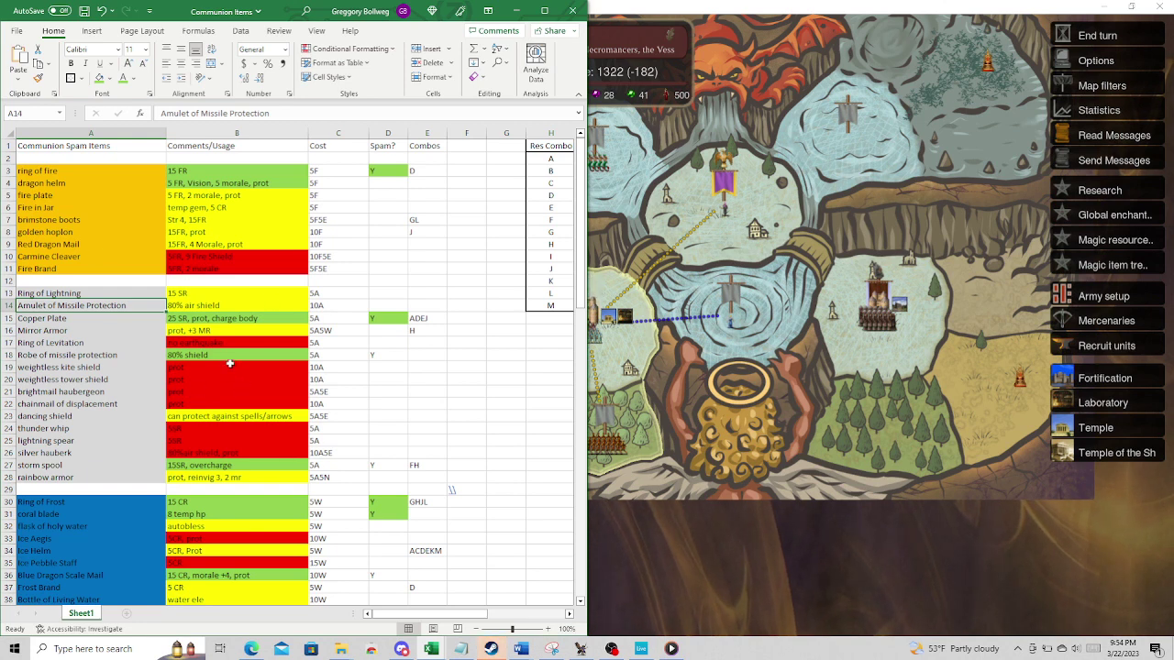
pyautogui.click(246, 305)
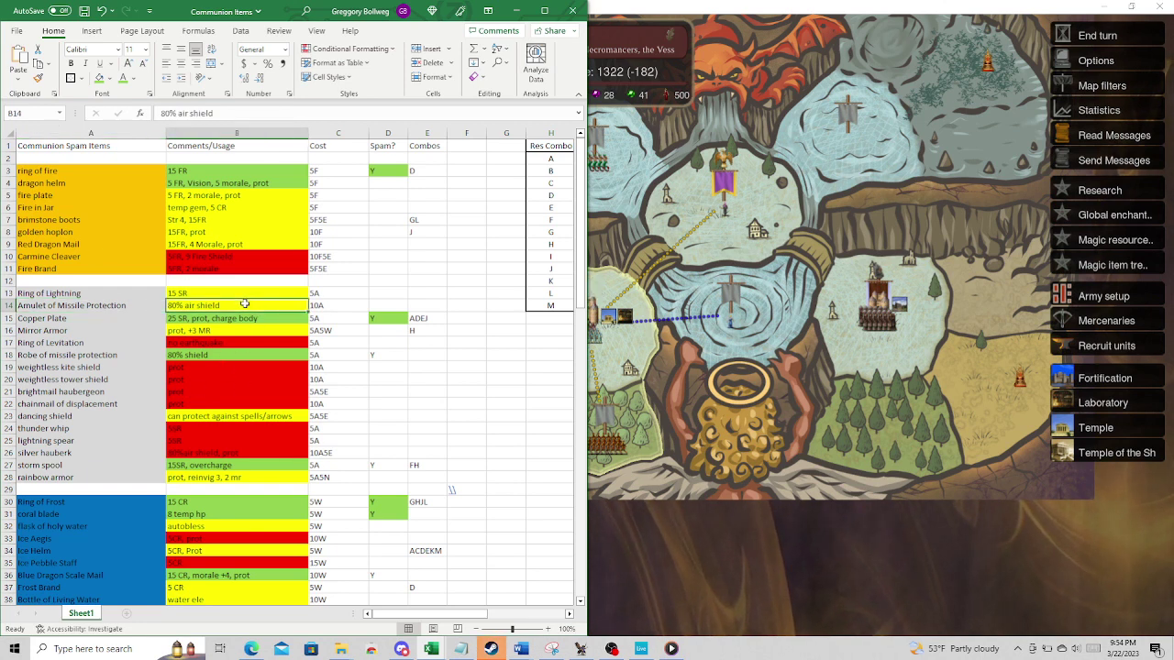
# - Review Copper Plate's comment, glancing briefly at the brimstone boots entry
pyautogui.doubleClick(193, 318)
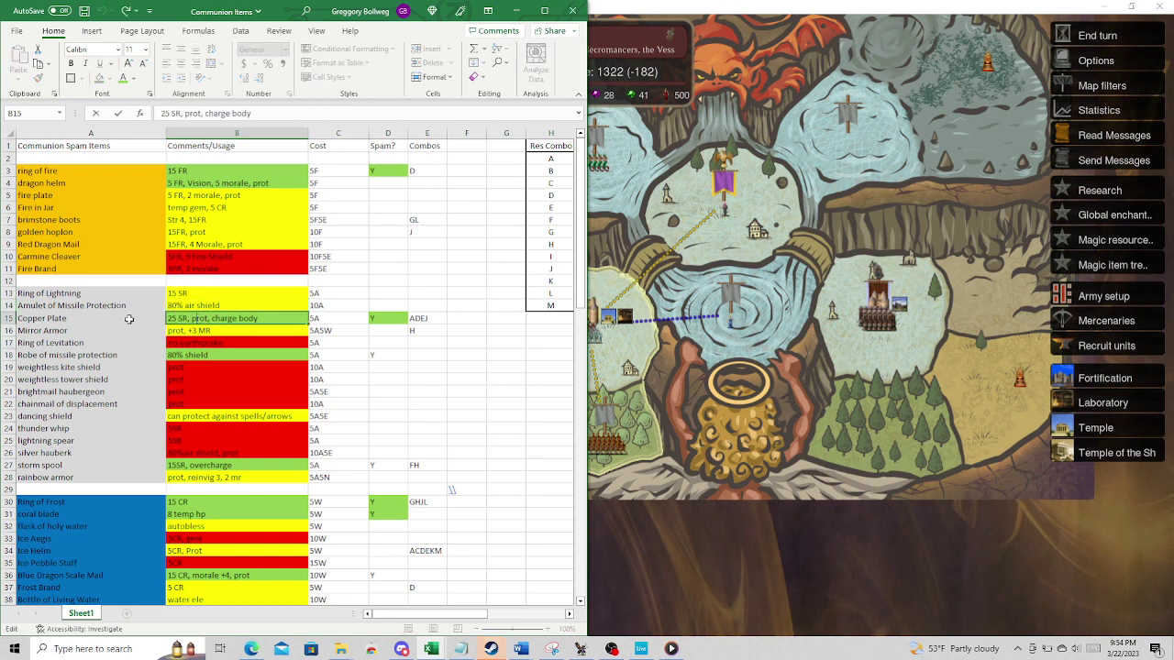
pyautogui.click(124, 318)
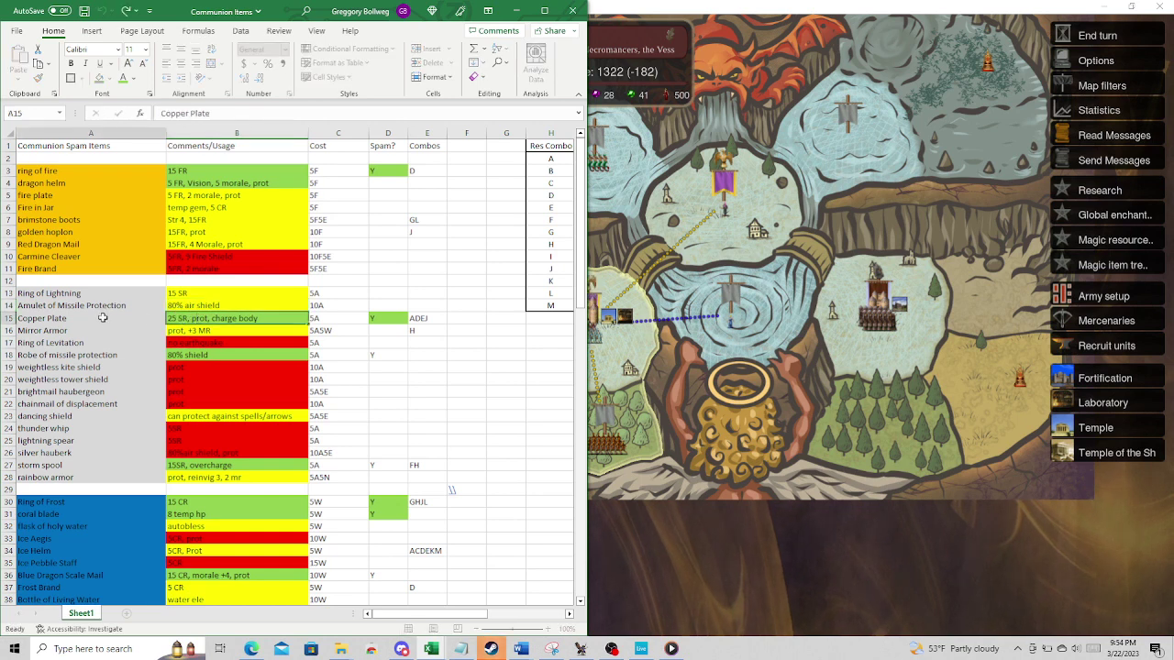
pyautogui.click(195, 319)
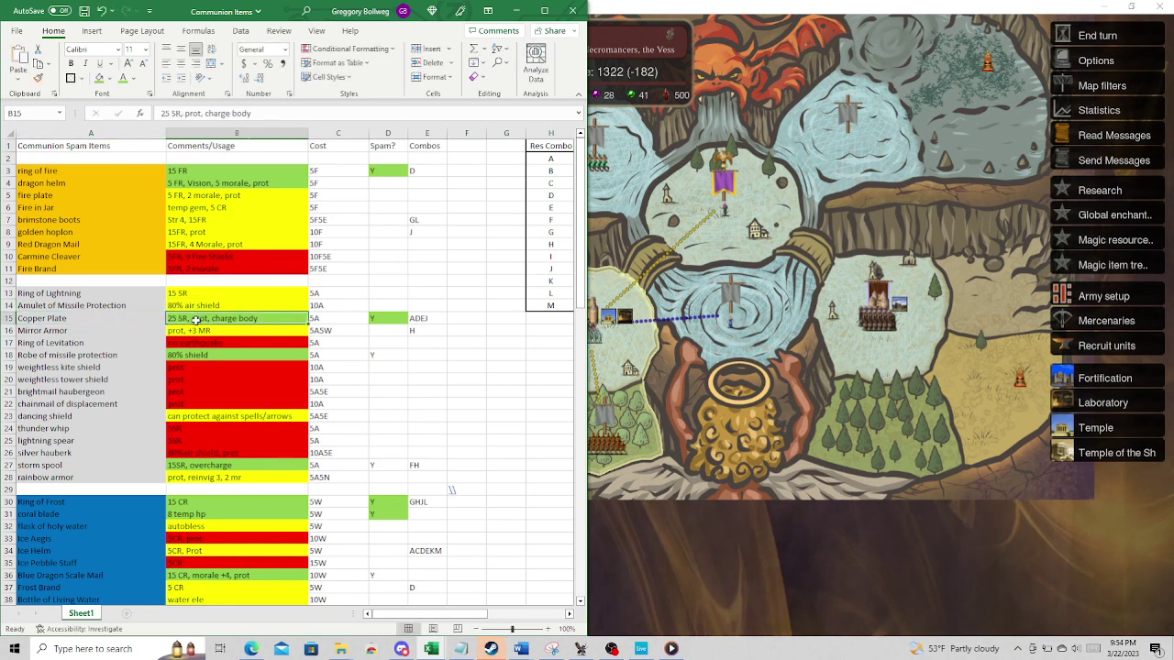
pyautogui.click(115, 320)
pyautogui.click(128, 219)
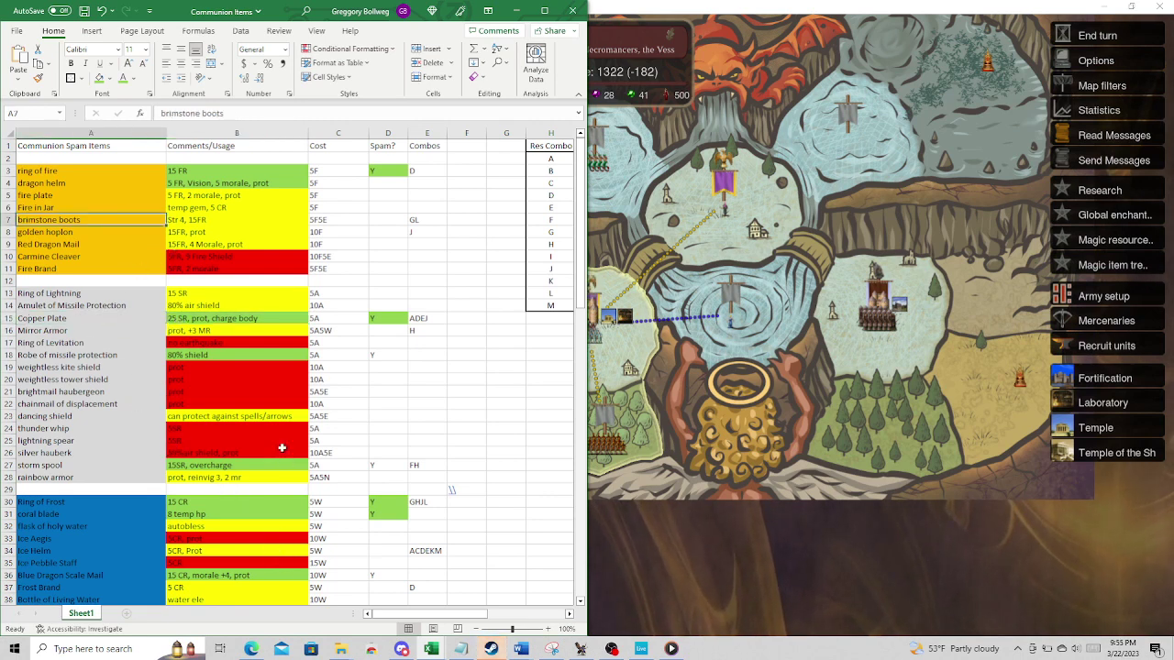
pyautogui.click(388, 391)
pyautogui.click(66, 321)
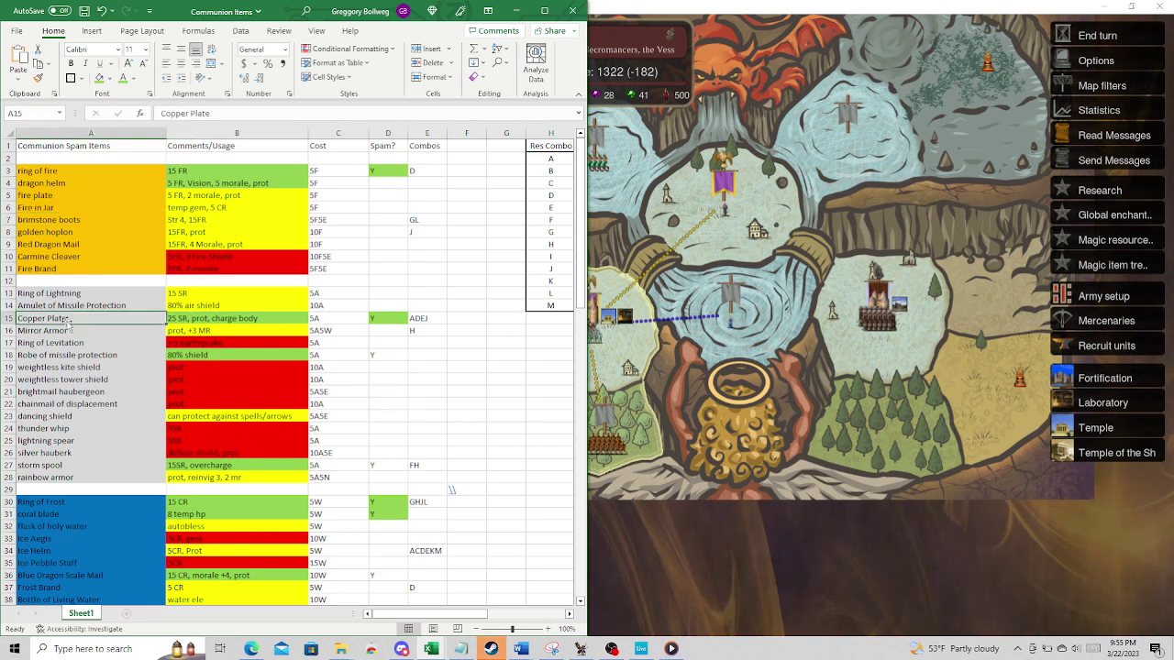
# - Inspect Copper Plate's name, usage comment and 5A cost
pyautogui.click(133, 330)
pyautogui.doubleClick(149, 318)
pyautogui.click(225, 319)
pyautogui.click(341, 317)
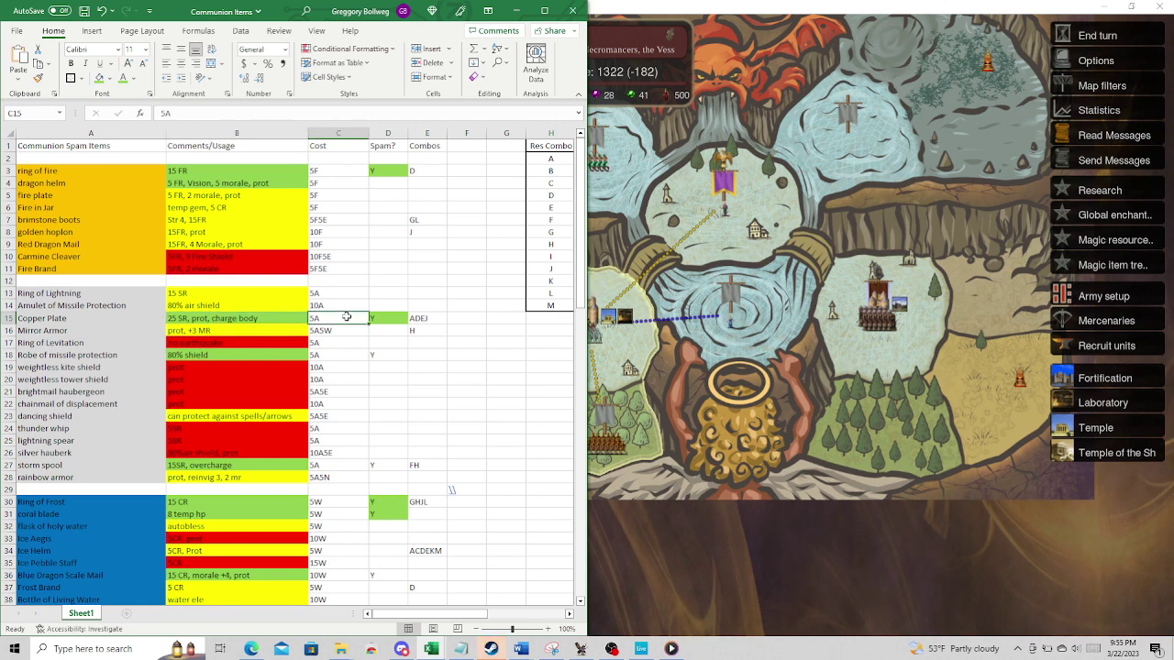
pyautogui.click(110, 322)
pyautogui.click(314, 318)
# - Re-read Copper Plate's charge-body comment, view the res-combo table, then return to the game
pyautogui.click(125, 319)
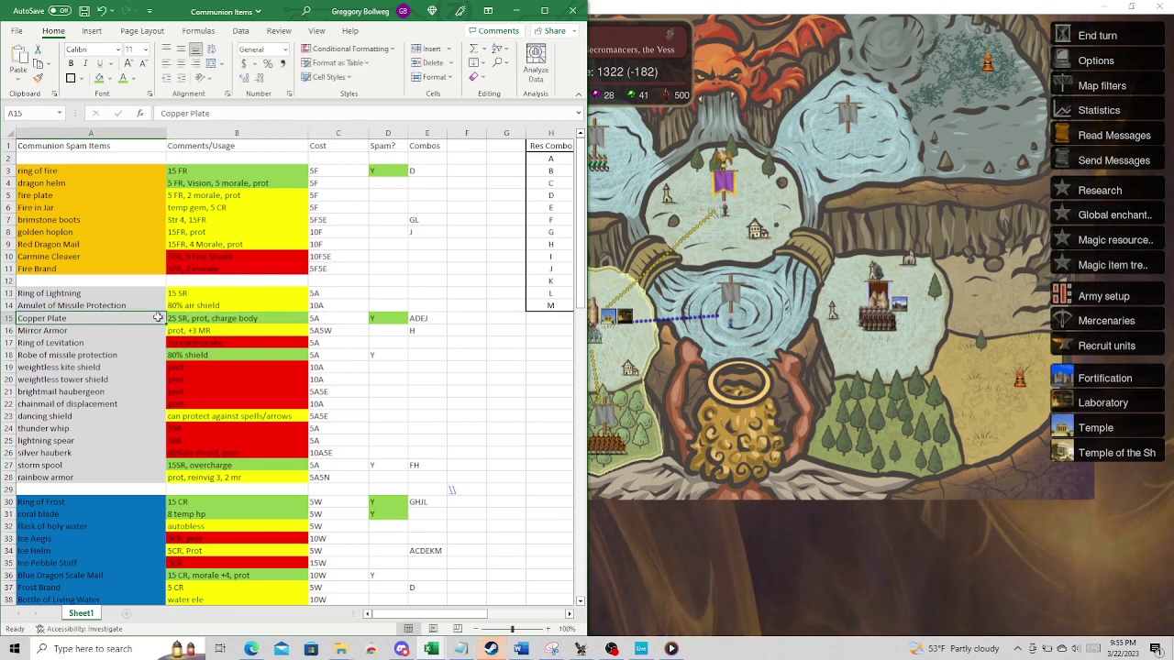
pyautogui.doubleClick(221, 318)
pyautogui.click(110, 318)
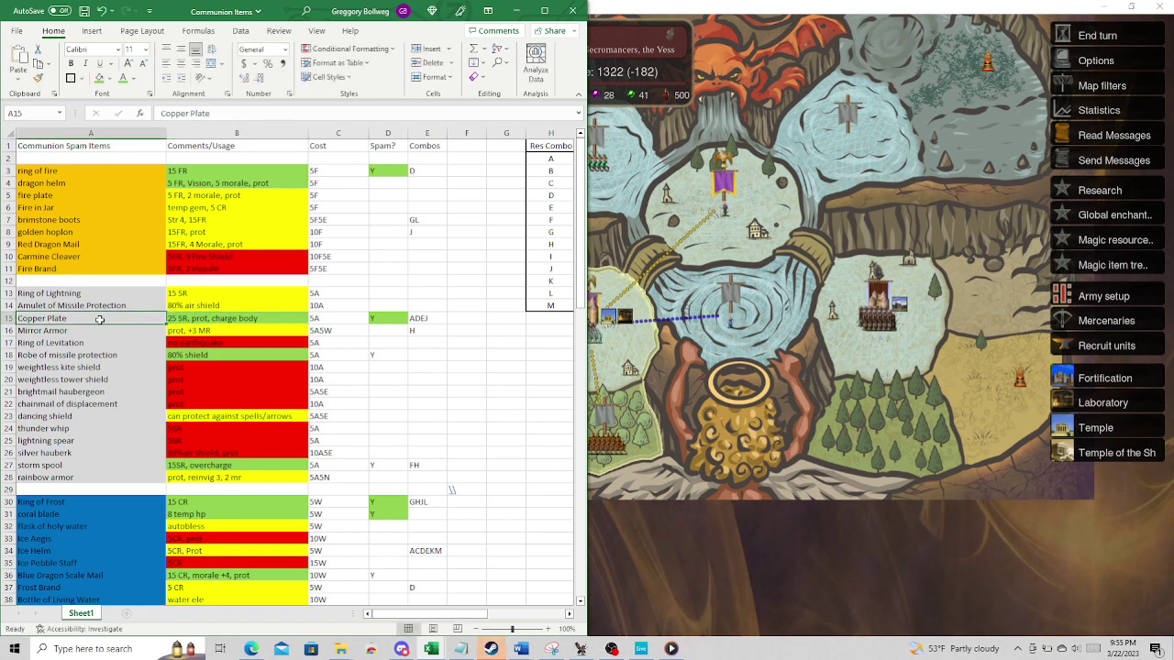
pyautogui.click(319, 320)
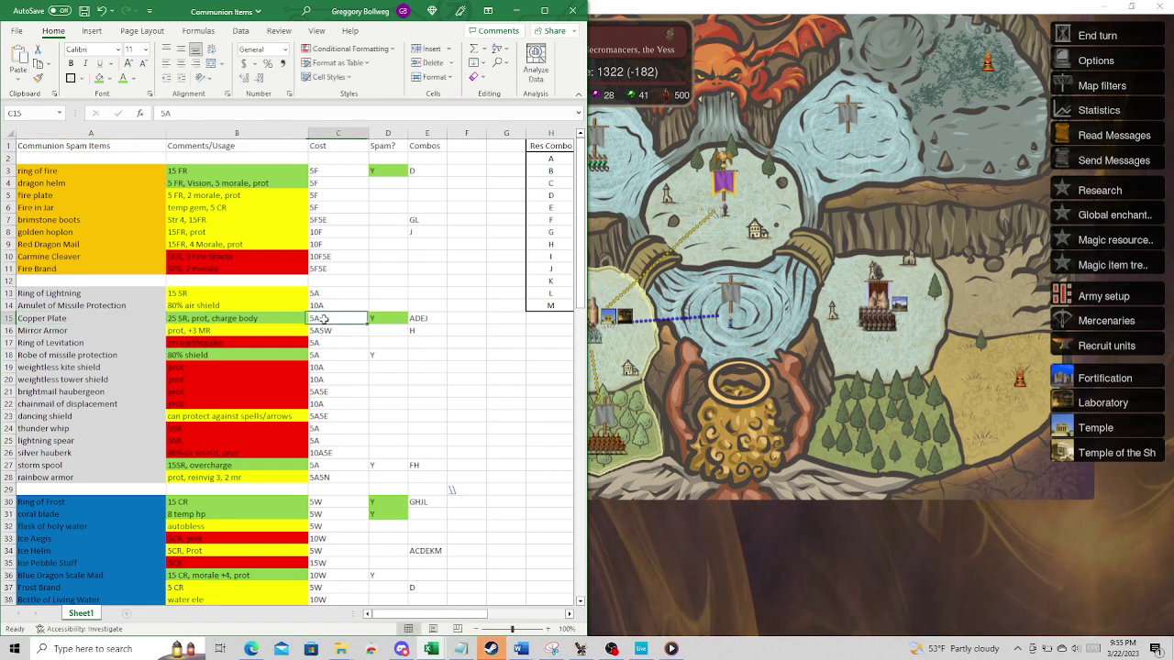
pyautogui.click(264, 318)
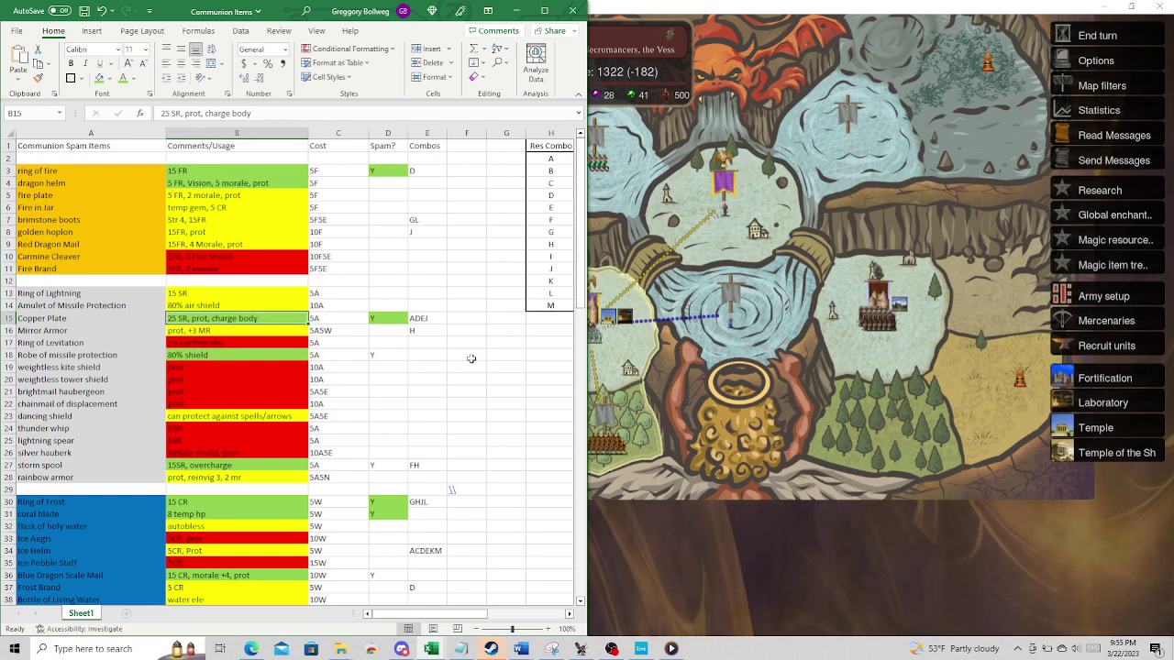
pyautogui.click(569, 613)
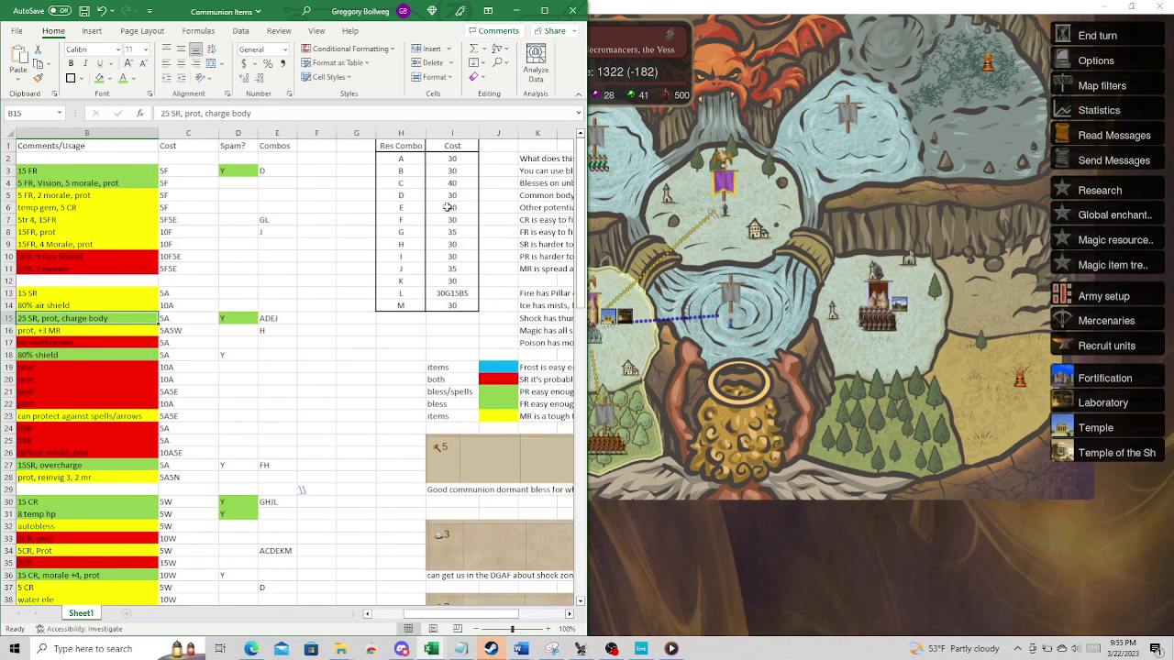
pyautogui.hotkey('alt', 'Tab')
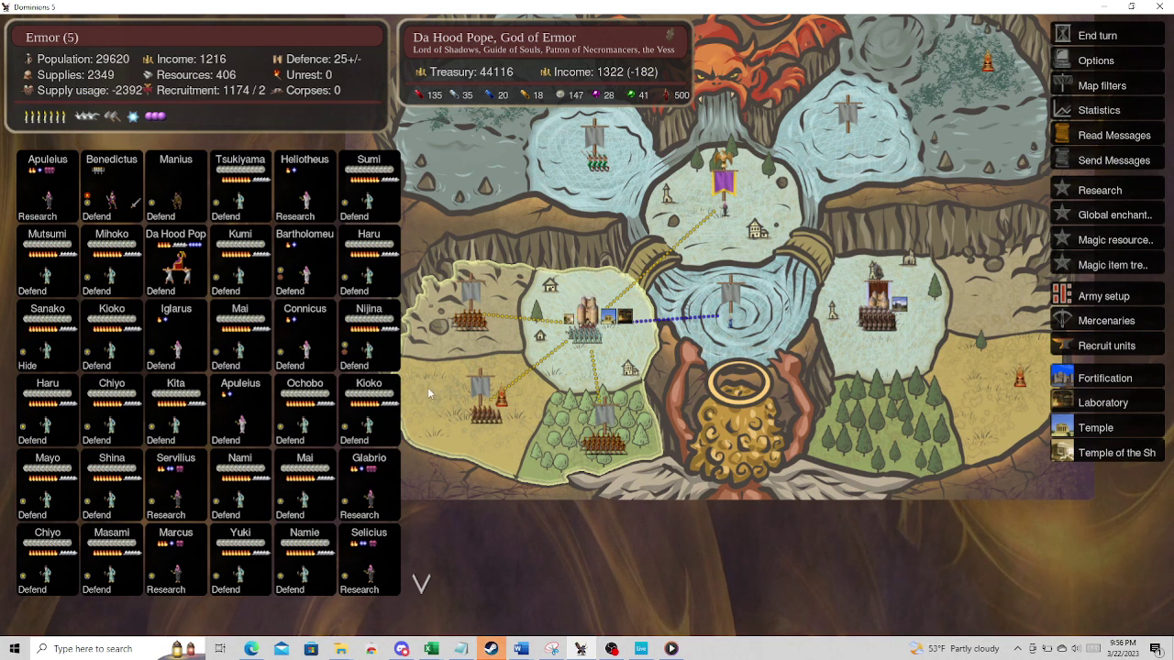
# - Briefly show and hide the browser, then return to the Communion Items sheet's item names
pyautogui.click(250, 648)
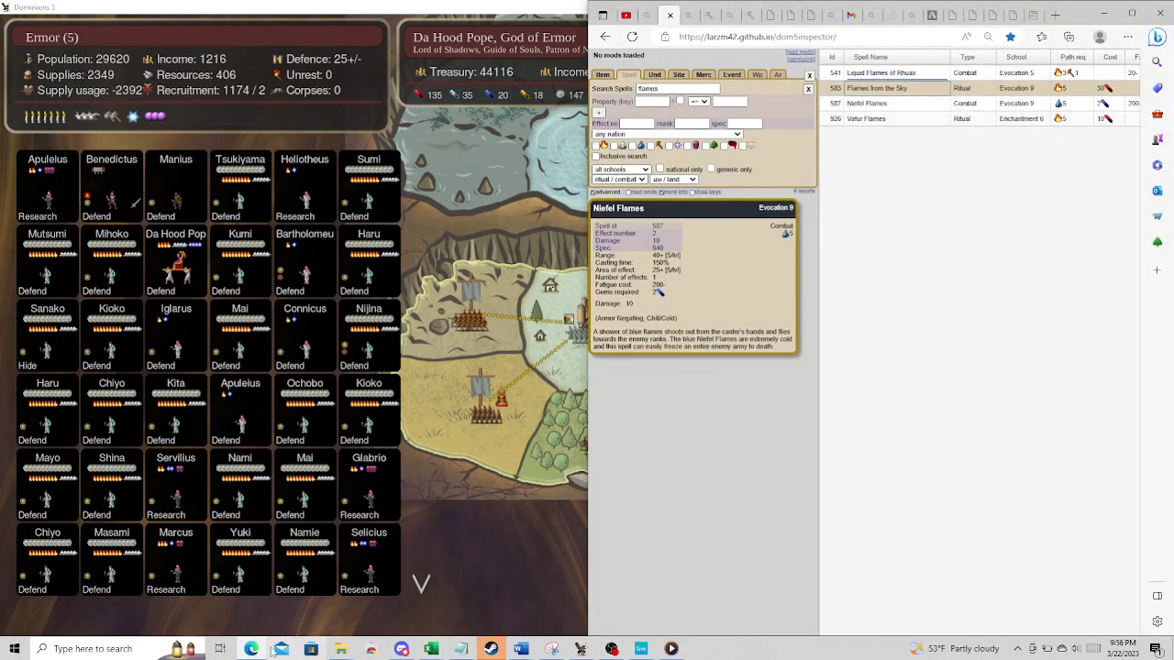
pyautogui.click(263, 648)
pyautogui.moveTo(431, 648)
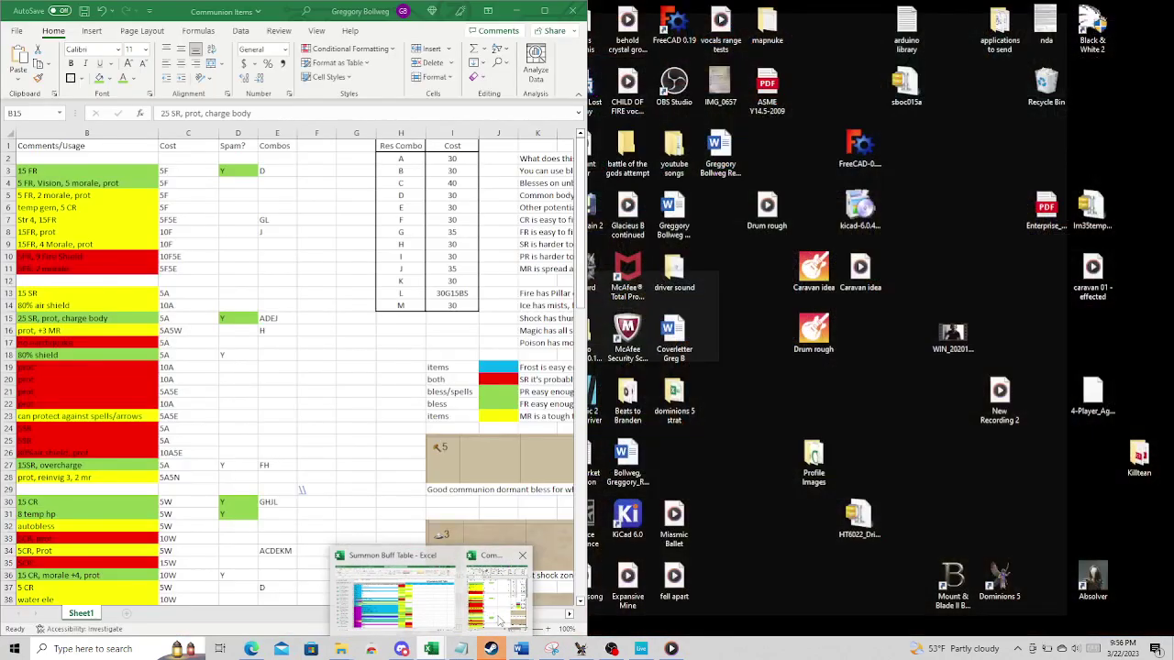
pyautogui.click(495, 595)
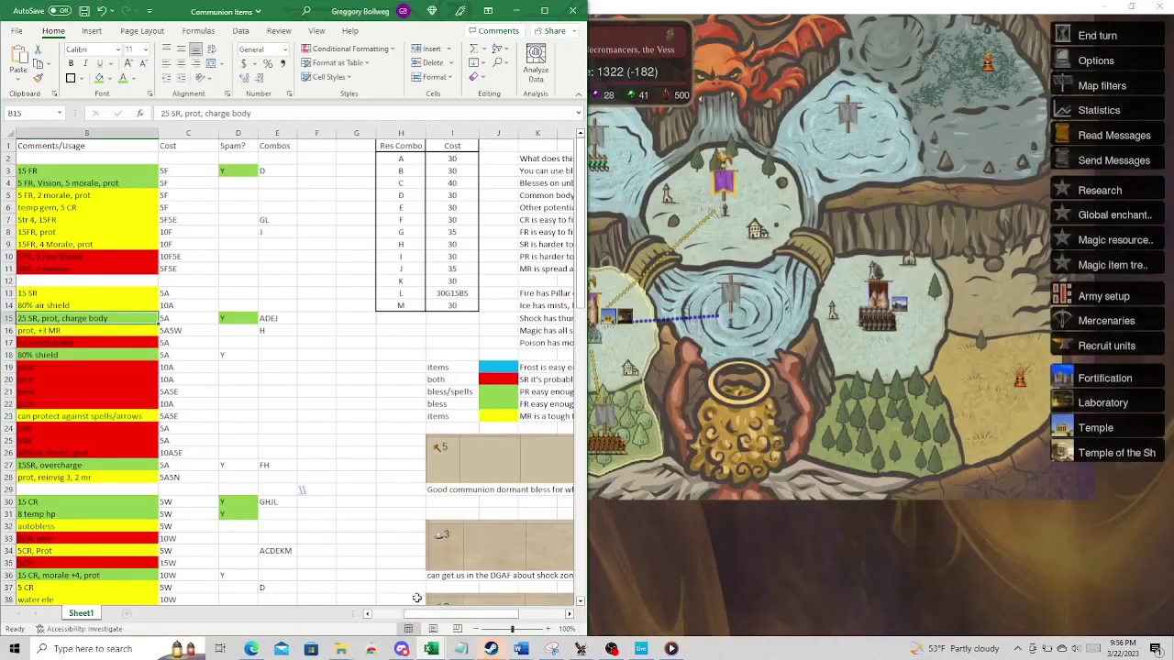
pyautogui.click(367, 614)
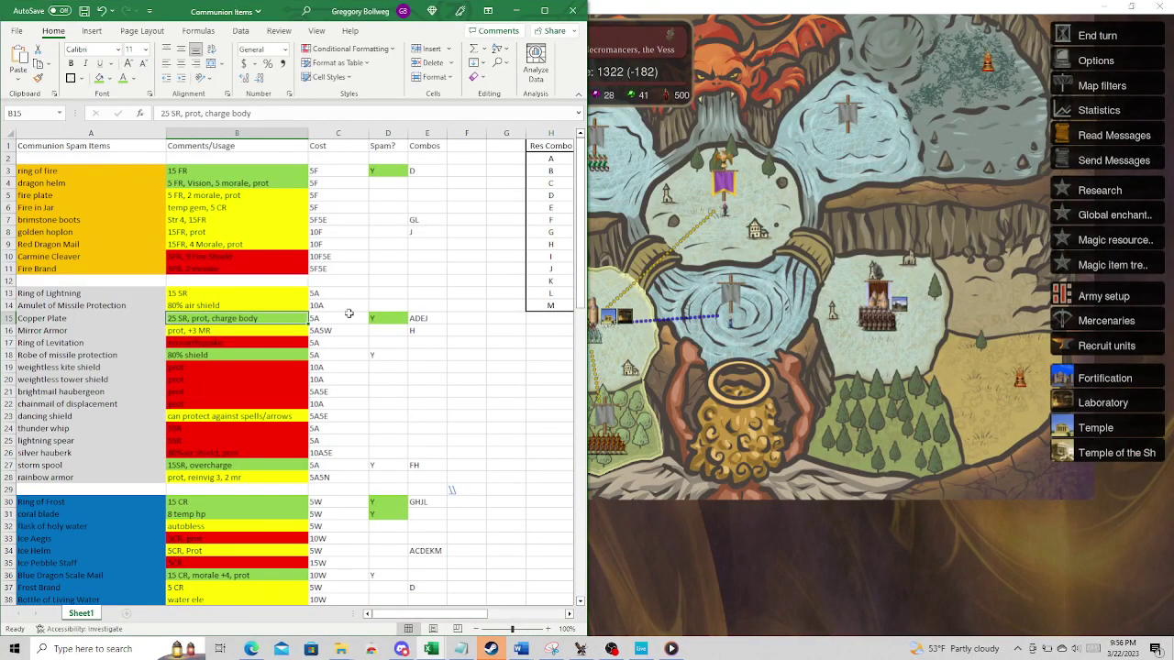
# - Review Copper Plate's comment and Mirror Armor's note (prot, +3 MR), 5A5W cost and combo H
pyautogui.click(380, 327)
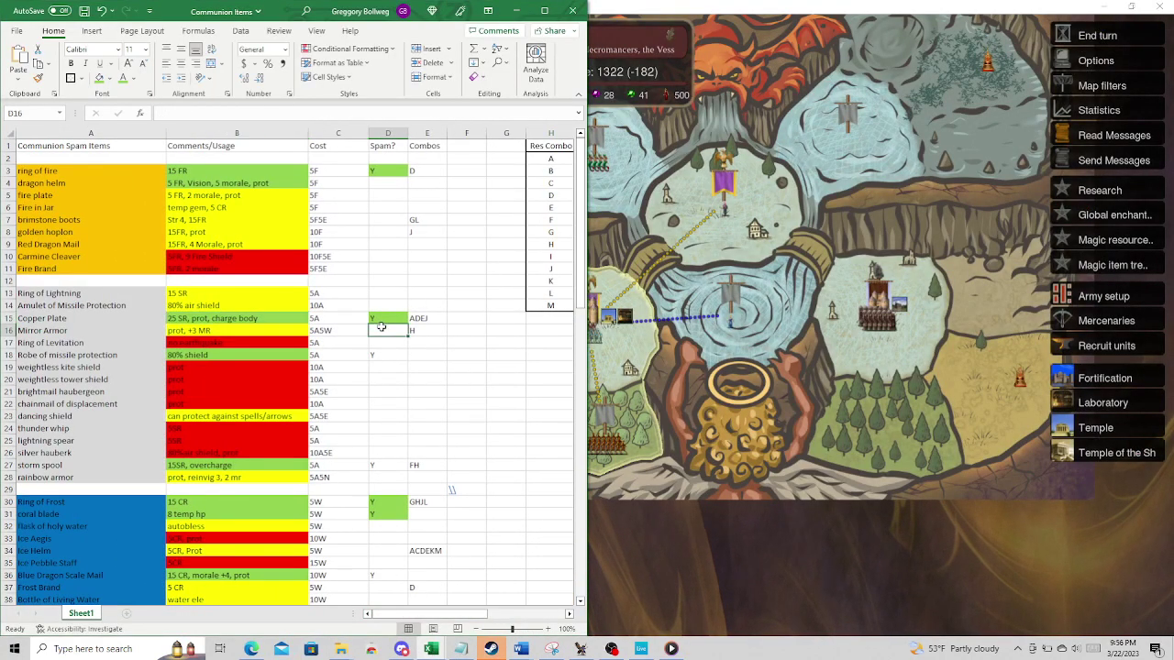
pyautogui.click(104, 318)
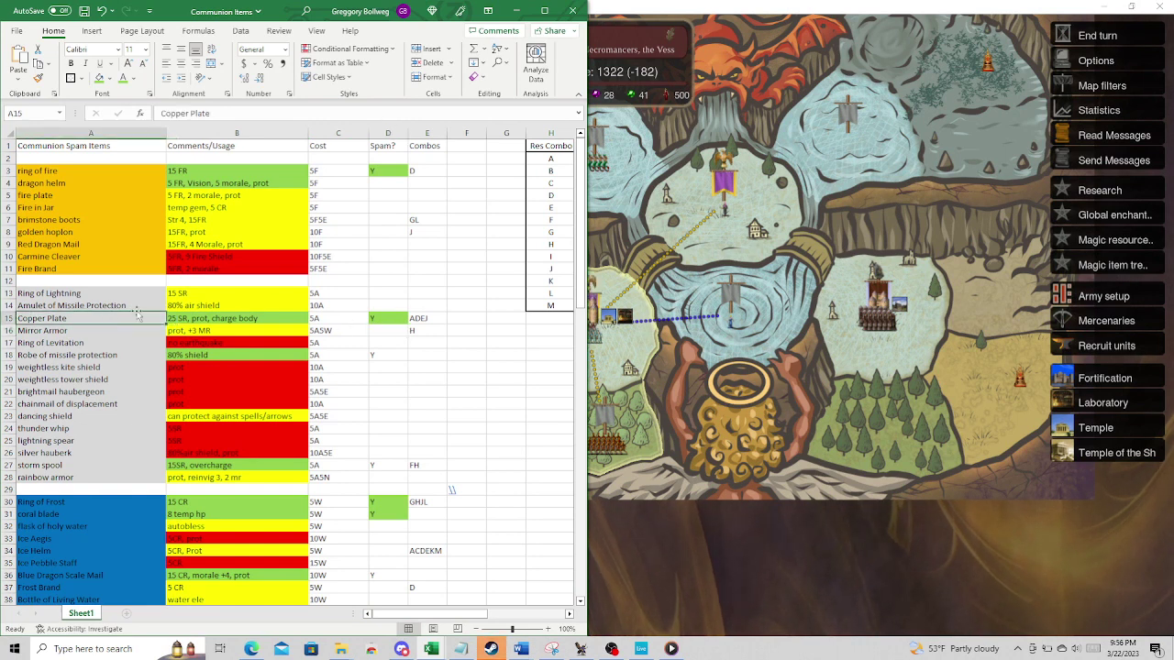
pyautogui.click(223, 318)
pyautogui.click(207, 331)
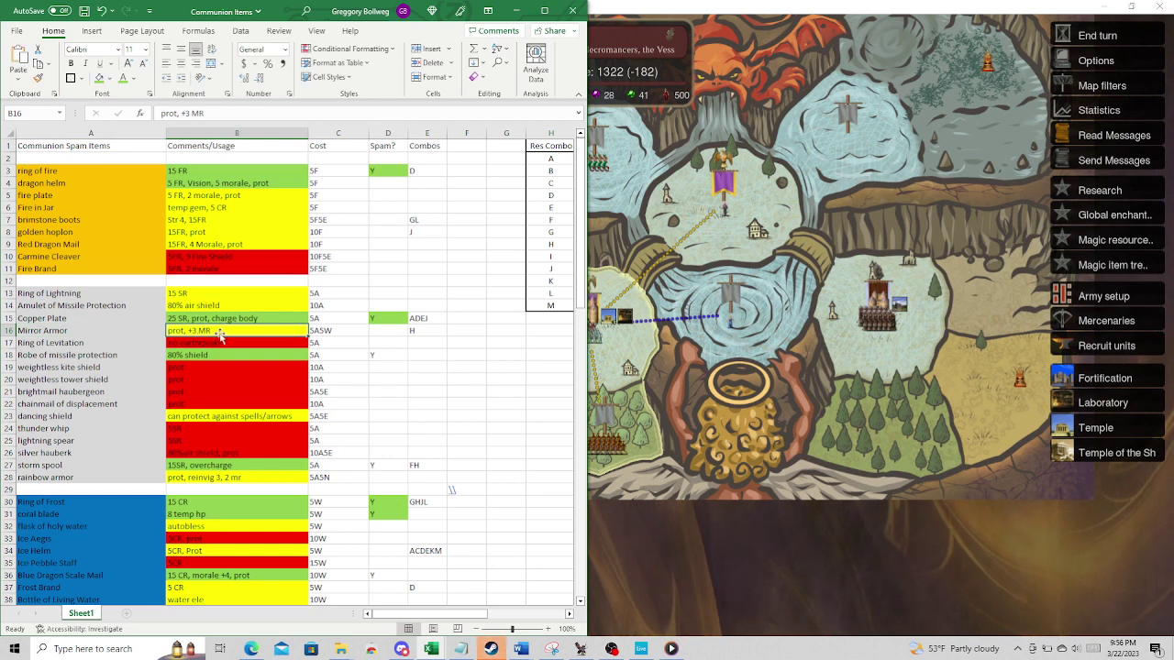
pyautogui.click(327, 334)
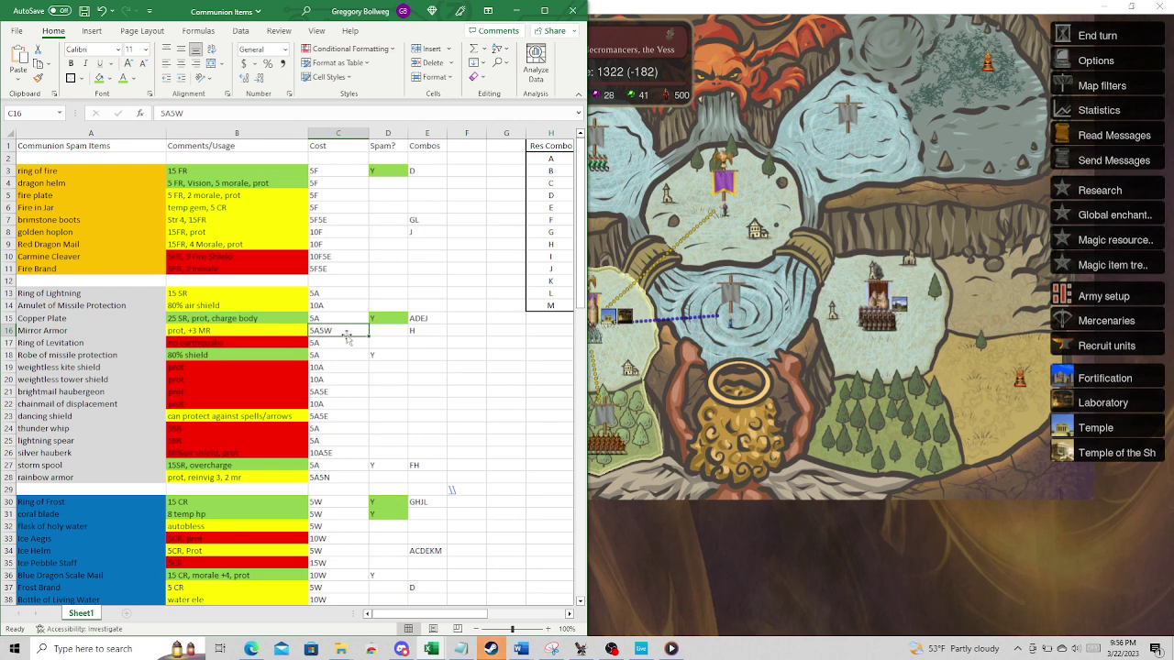
pyautogui.click(426, 330)
# - Check combo H's cost in the res-combo table, plus Copper Plate's ADEJ and brimstone boots' GL combos
pyautogui.click(568, 614)
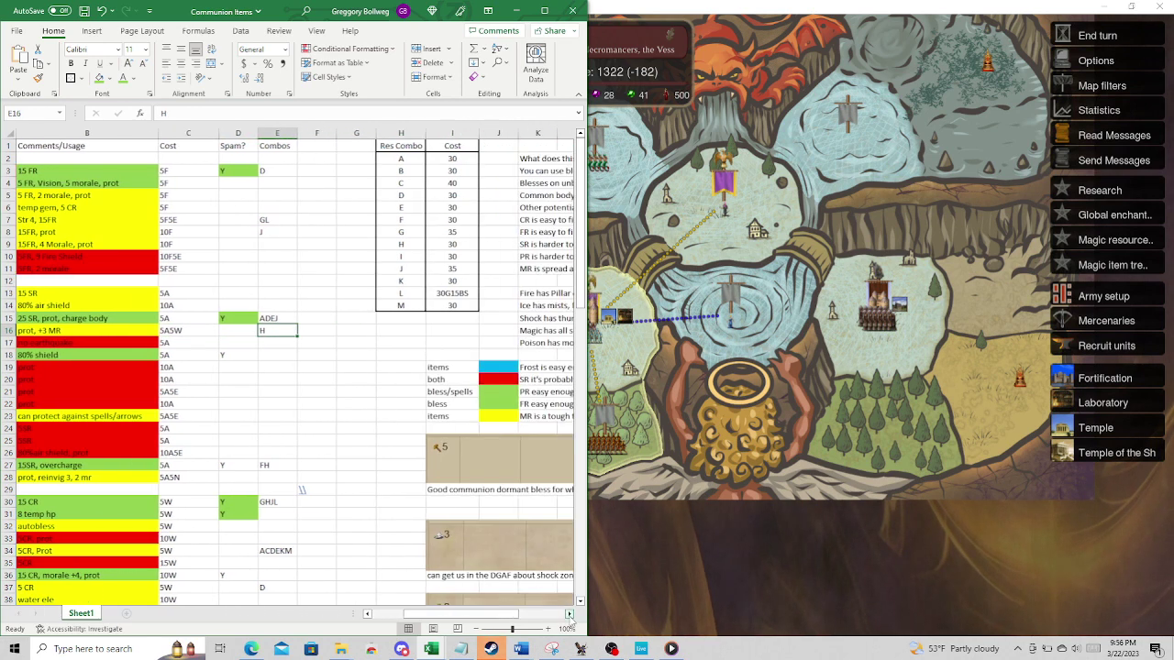
pyautogui.click(438, 246)
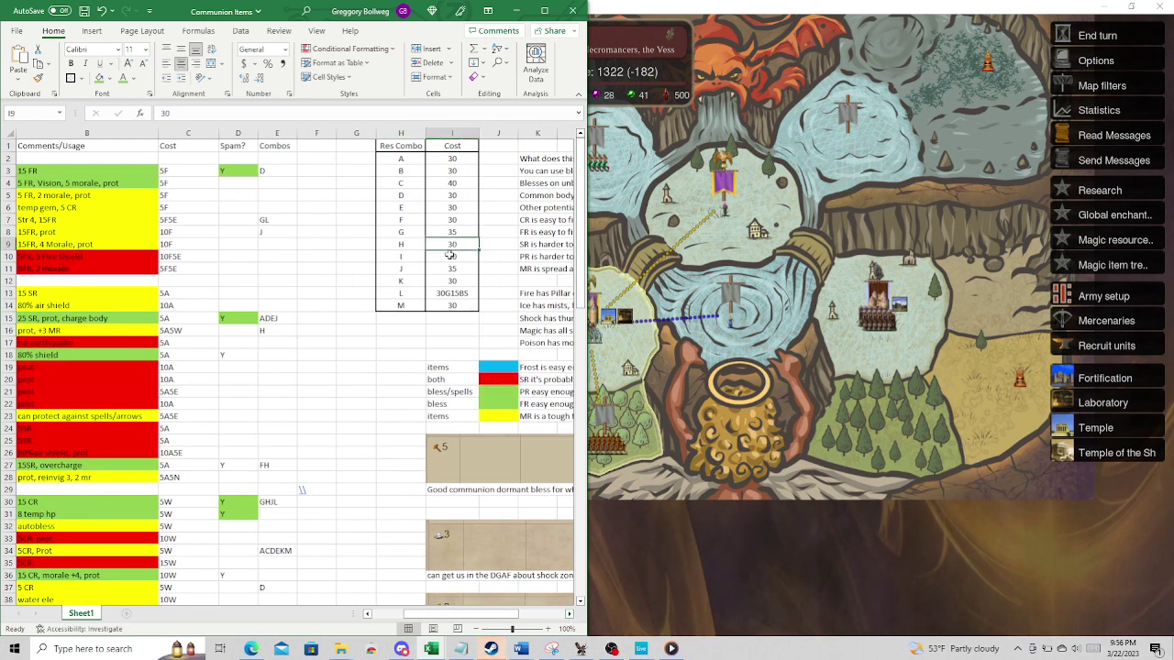
pyautogui.click(271, 317)
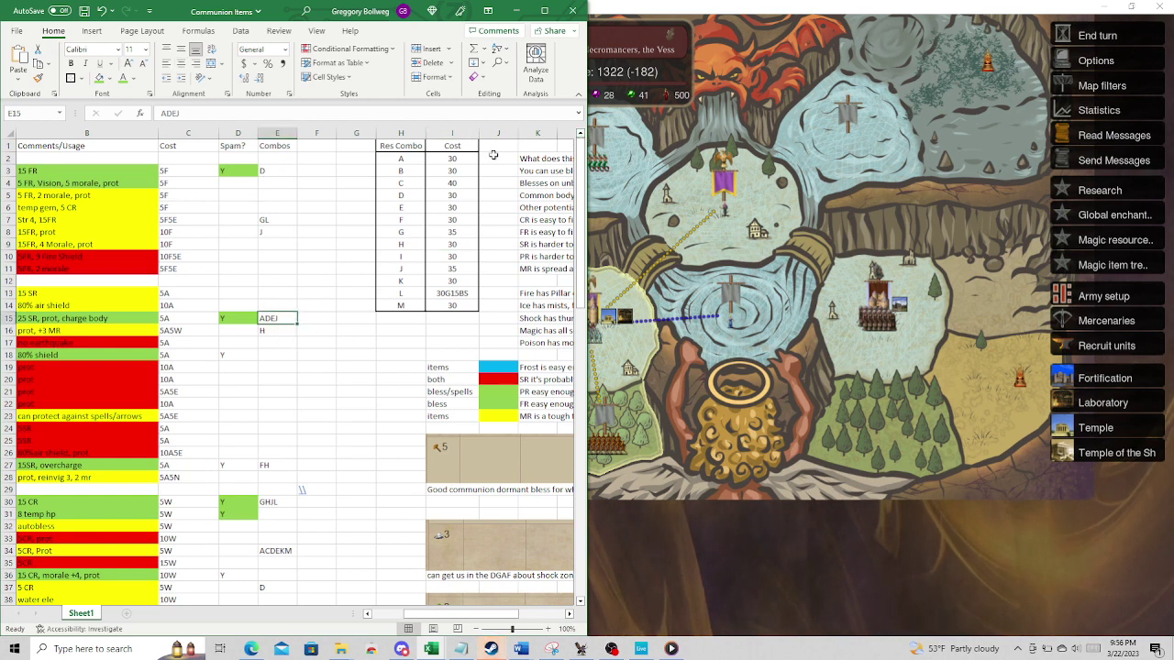
pyautogui.click(284, 221)
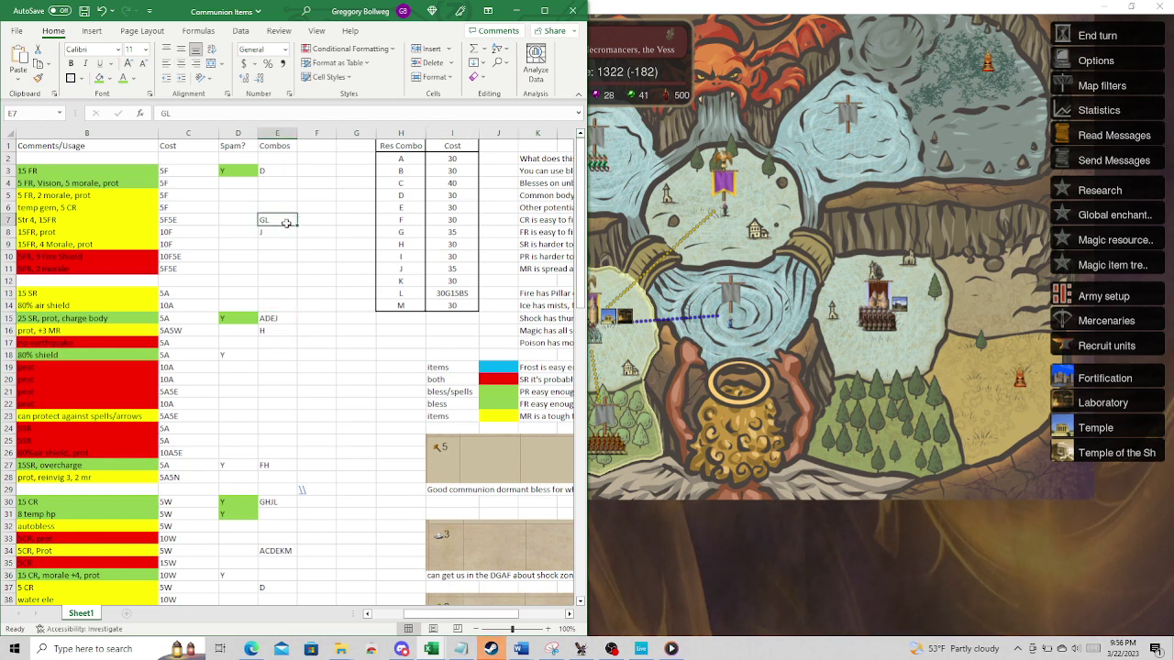
# - Back at the item names, recheck Mirror Armor's combo H and Copper Plate's combos ADEJ
pyautogui.click(367, 613)
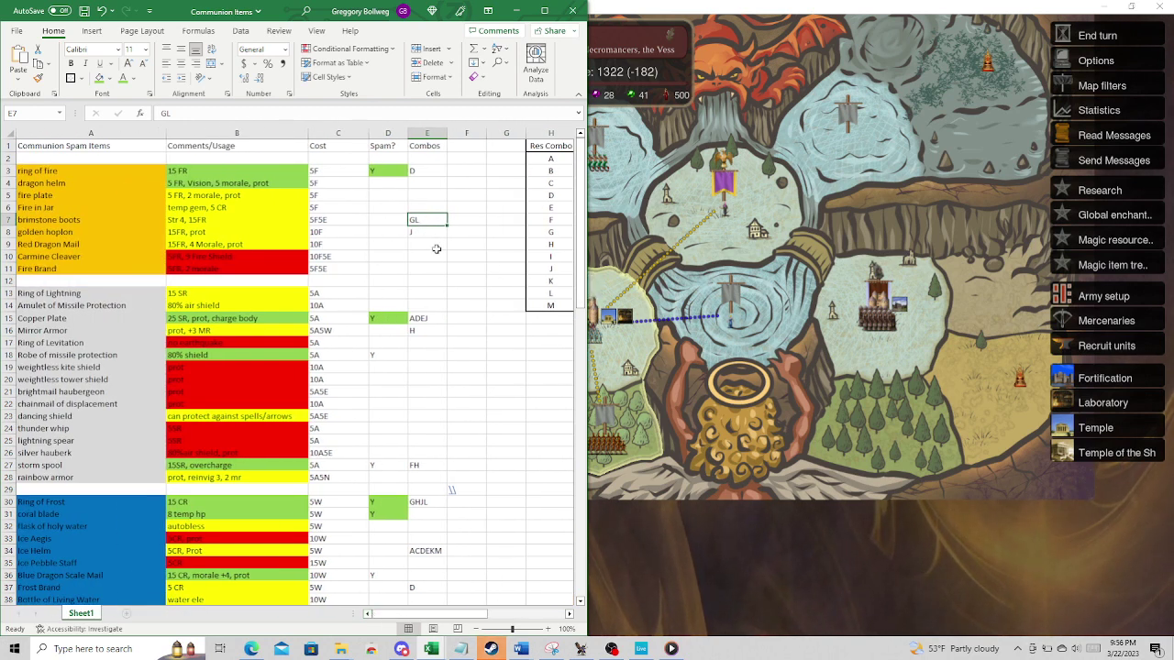
pyautogui.click(440, 331)
pyautogui.click(435, 318)
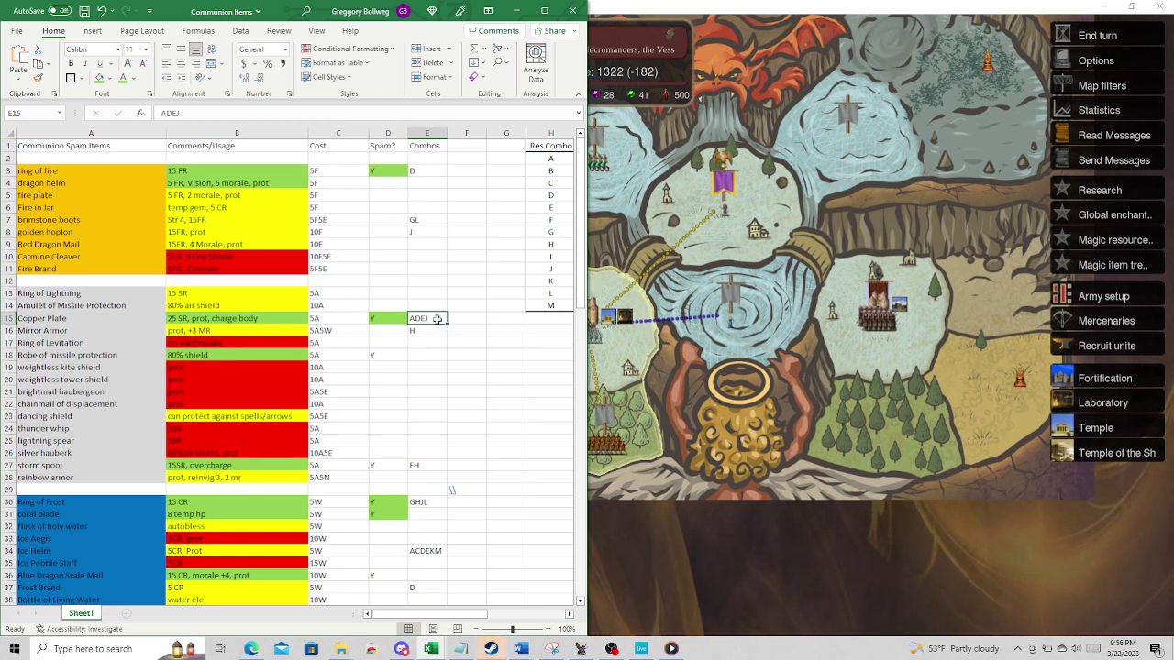
pyautogui.click(427, 428)
pyautogui.scroll(-1, 363, 367)
pyautogui.scroll(1, 362, 367)
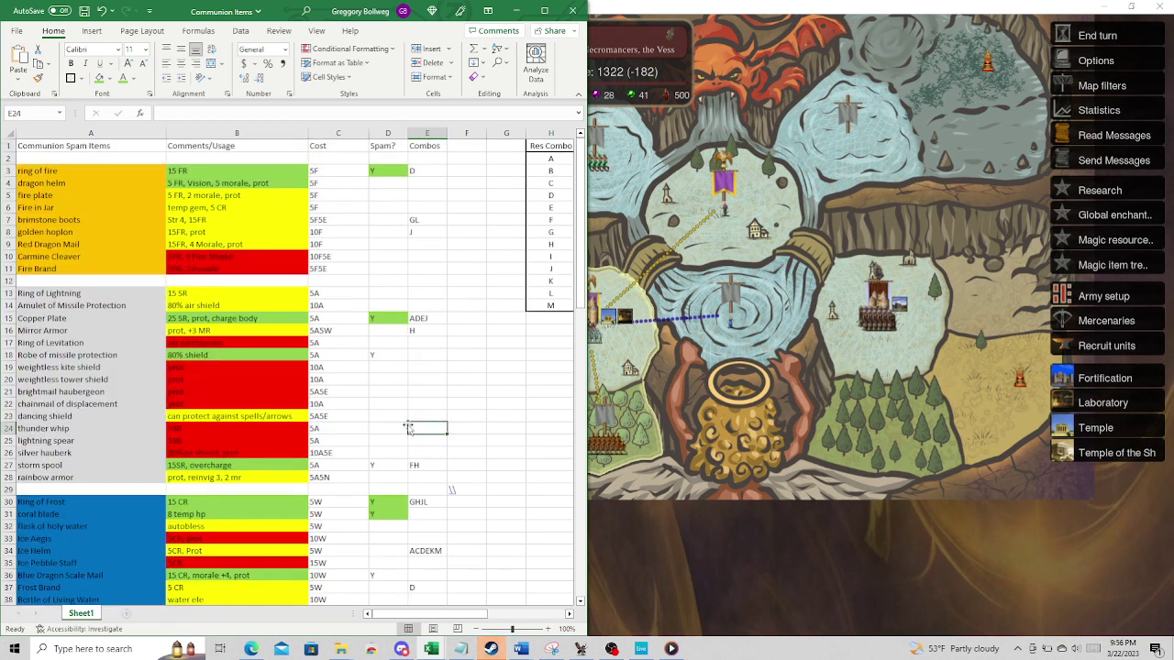
pyautogui.click(81, 331)
# - Review Mirror Armor's comment and the Robe of missile protection's 80% shield note and 5A cost
pyautogui.scroll(-2, 217, 333)
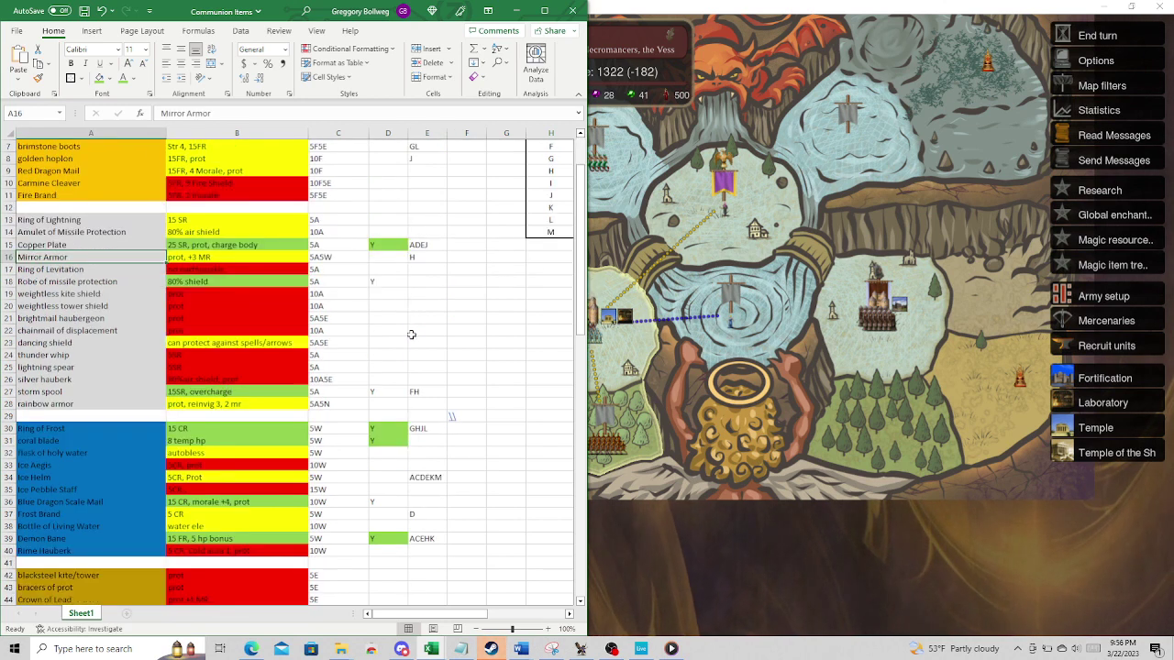
pyautogui.click(201, 257)
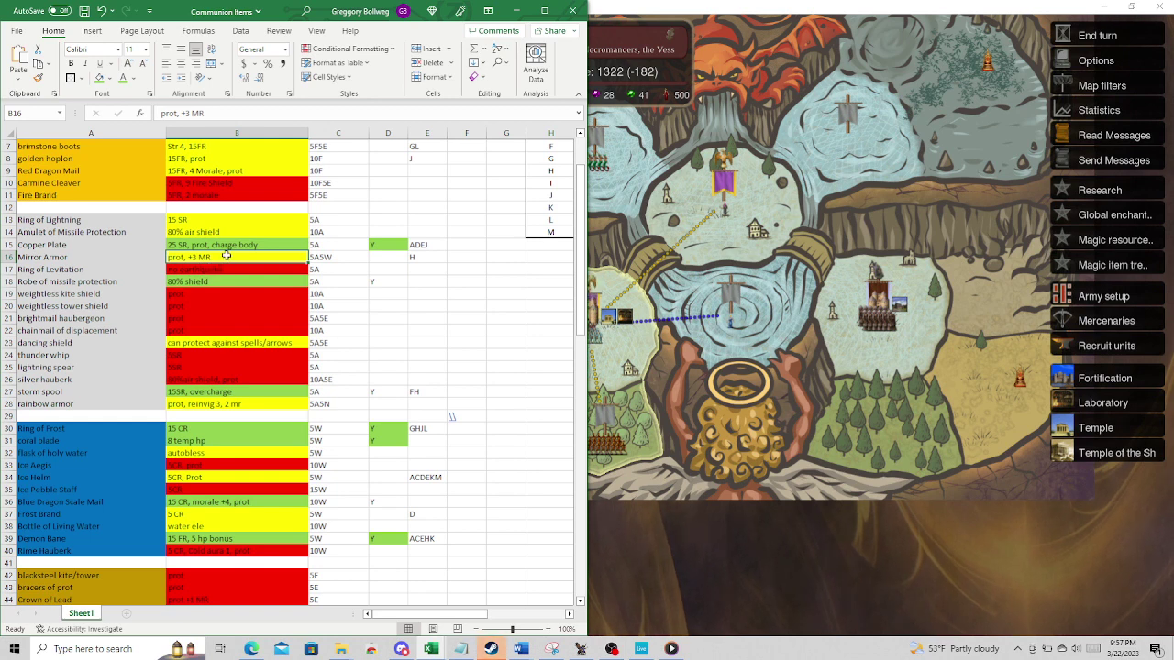
pyautogui.click(120, 283)
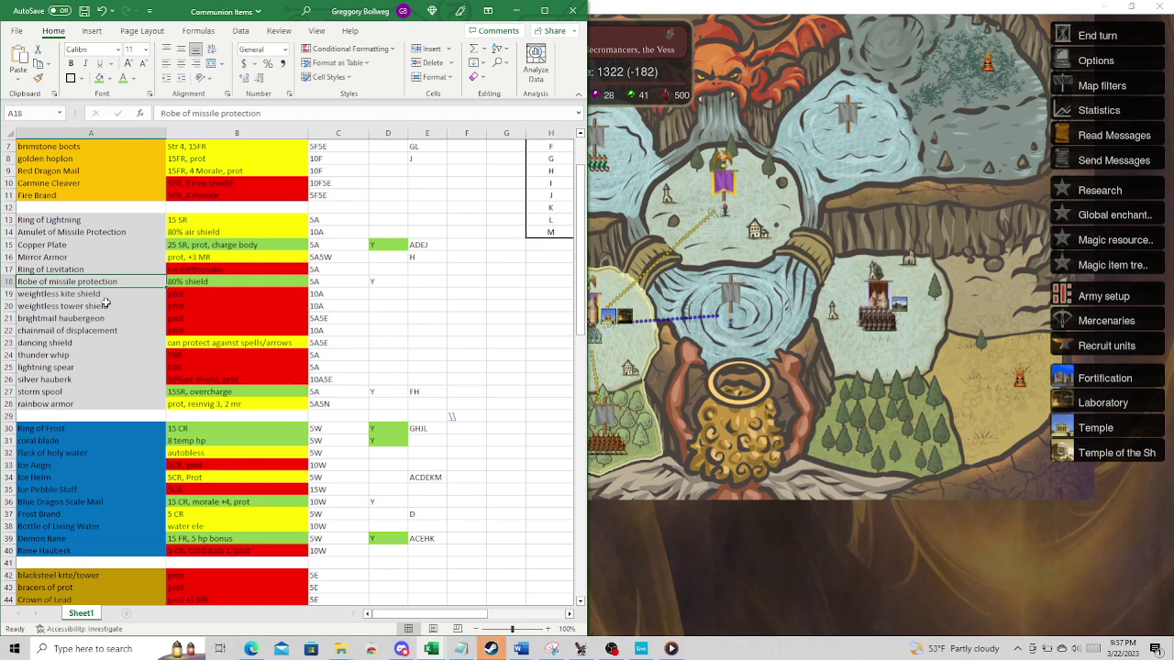
pyautogui.press('Right')
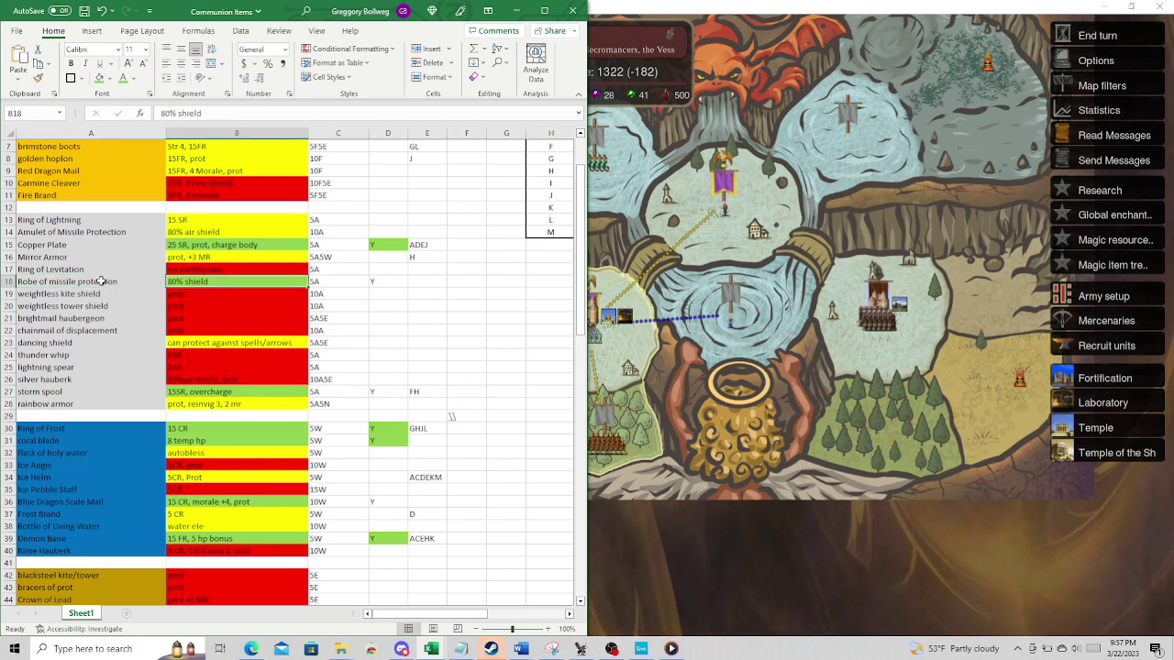
pyautogui.click(336, 280)
pyautogui.click(173, 282)
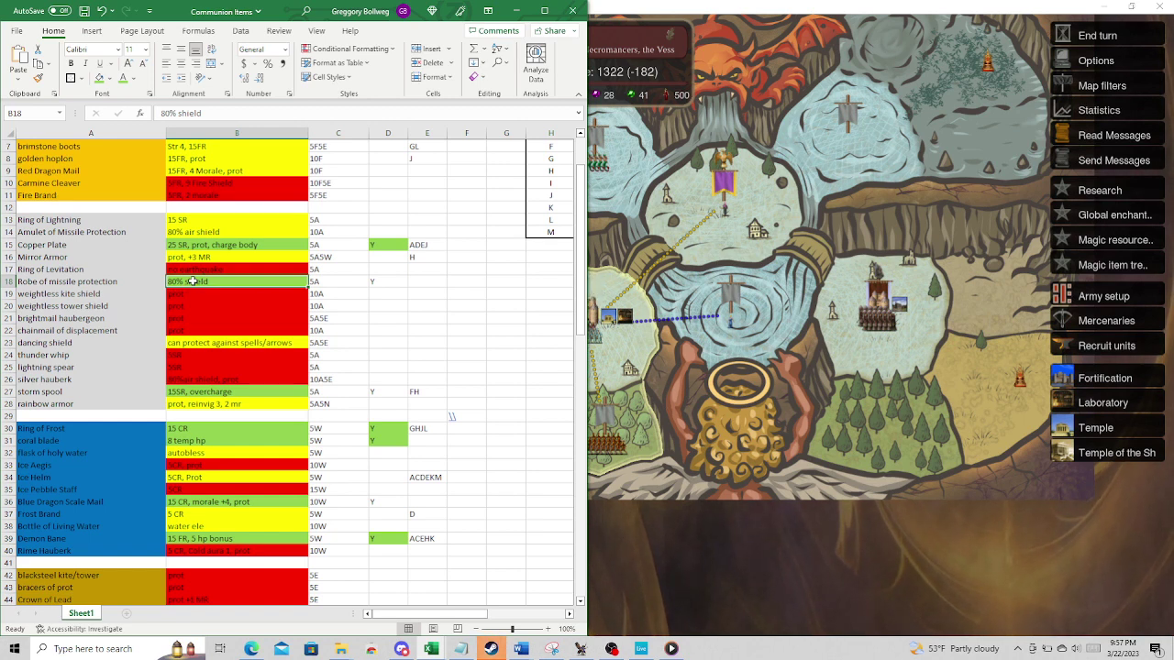
# - Leave the robe's comment unchanged and select the dancing shield's usage comment
pyautogui.doubleClick(224, 282)
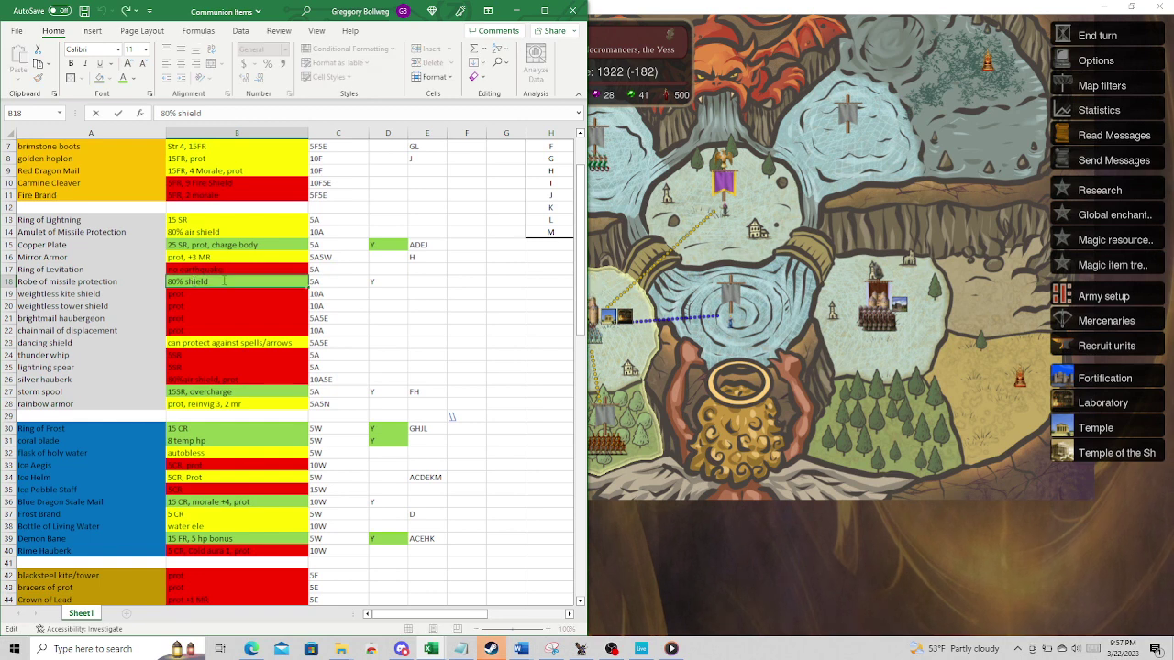
pyautogui.press('Escape')
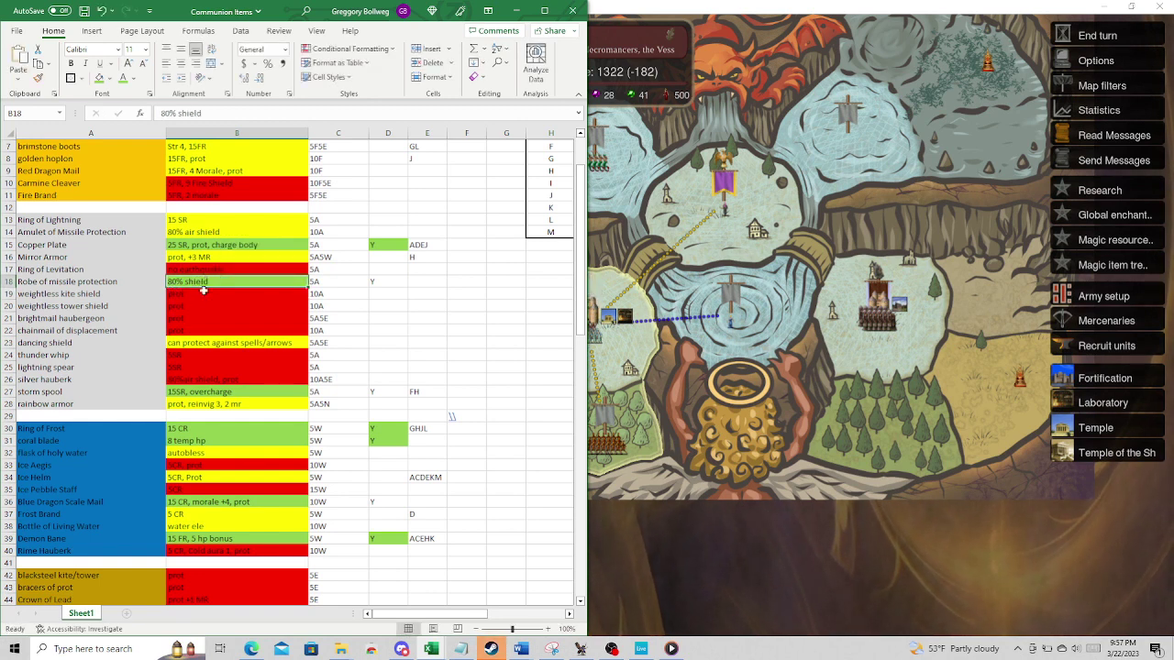
pyautogui.click(81, 342)
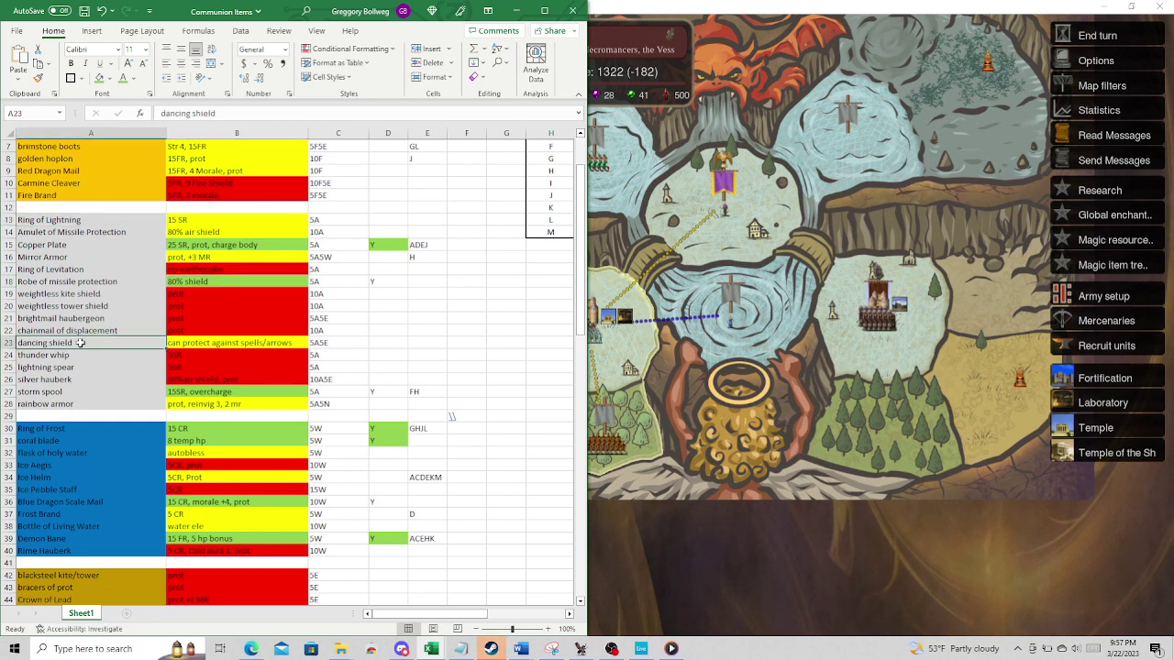
pyautogui.click(195, 347)
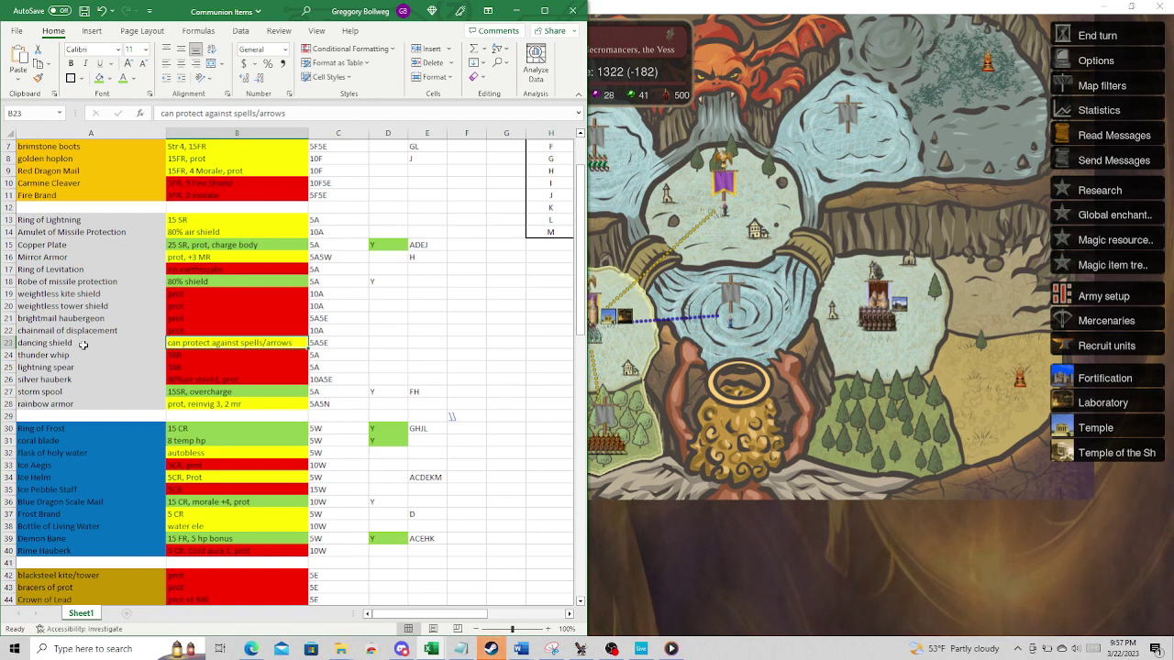
# - Search the inspector's items for 'dancin' to view the Dancing Shield card, then return to the spreadsheet
pyautogui.click(252, 648)
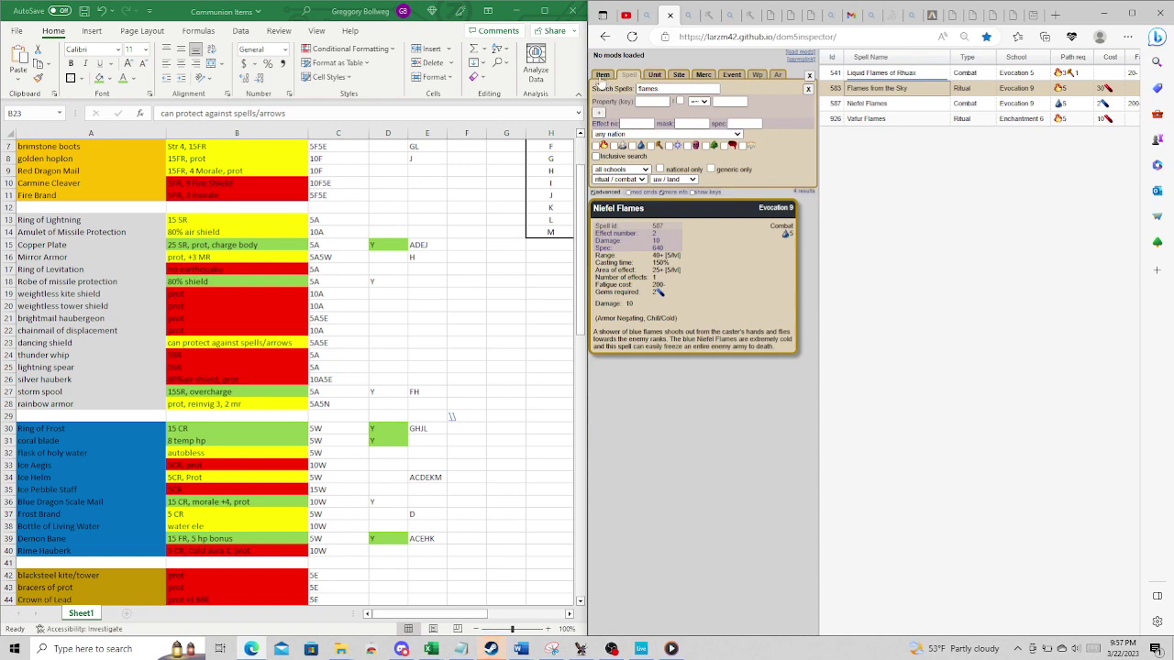
pyautogui.click(602, 75)
pyautogui.click(660, 89)
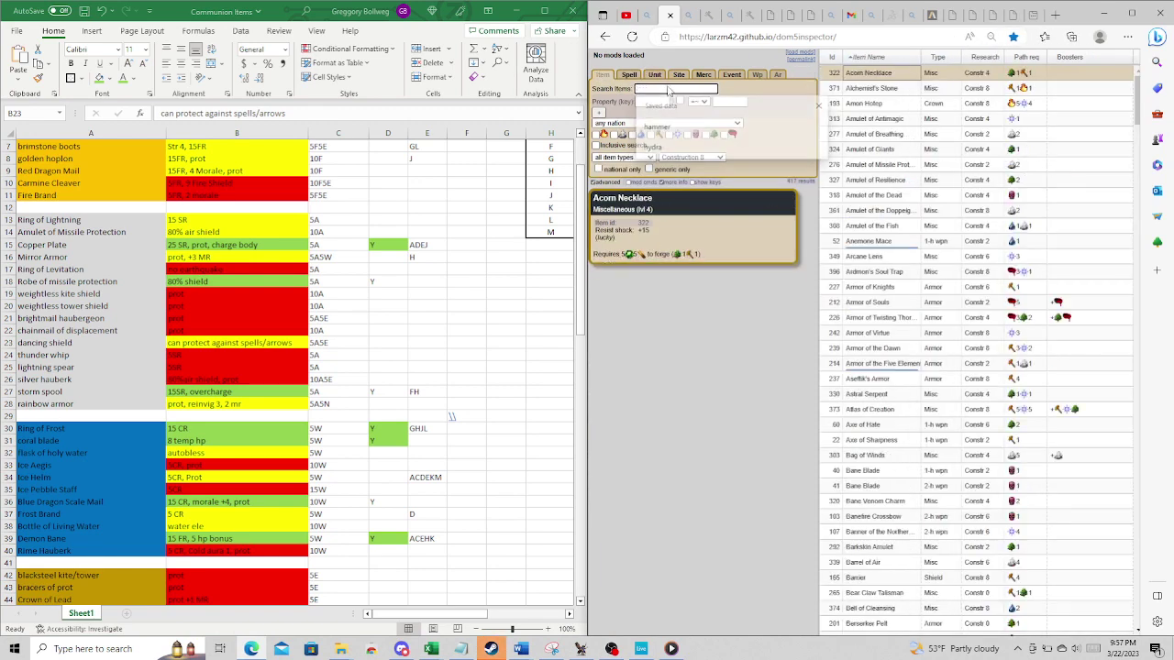
pyautogui.write('dancin')
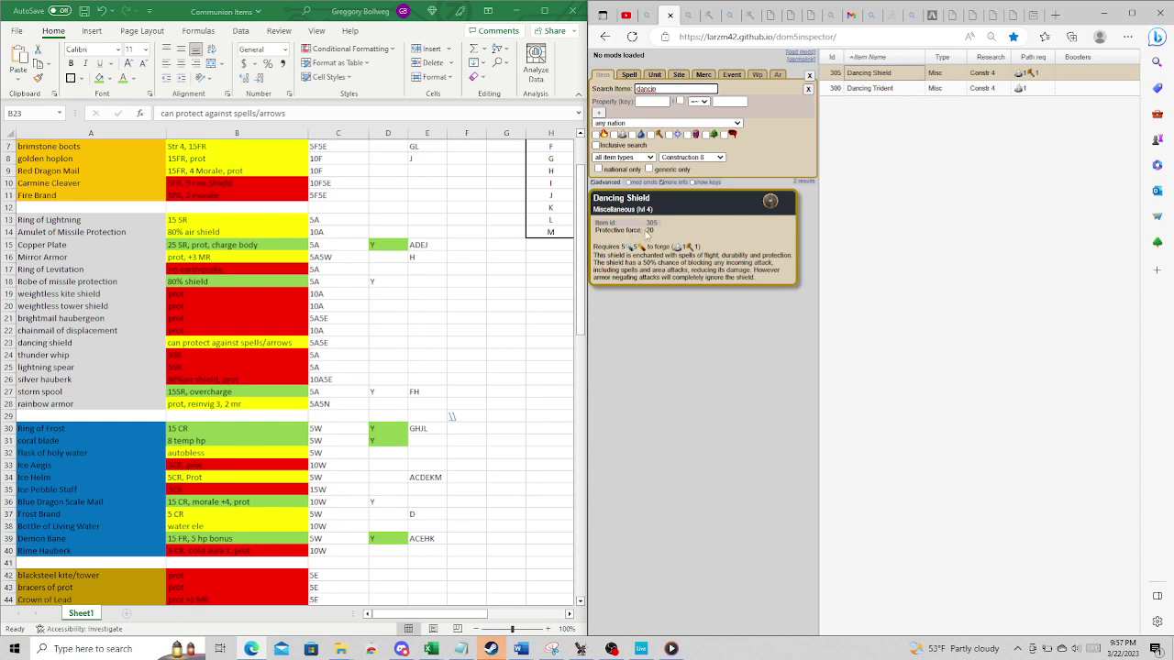
pyautogui.hotkey('alt', 'Tab')
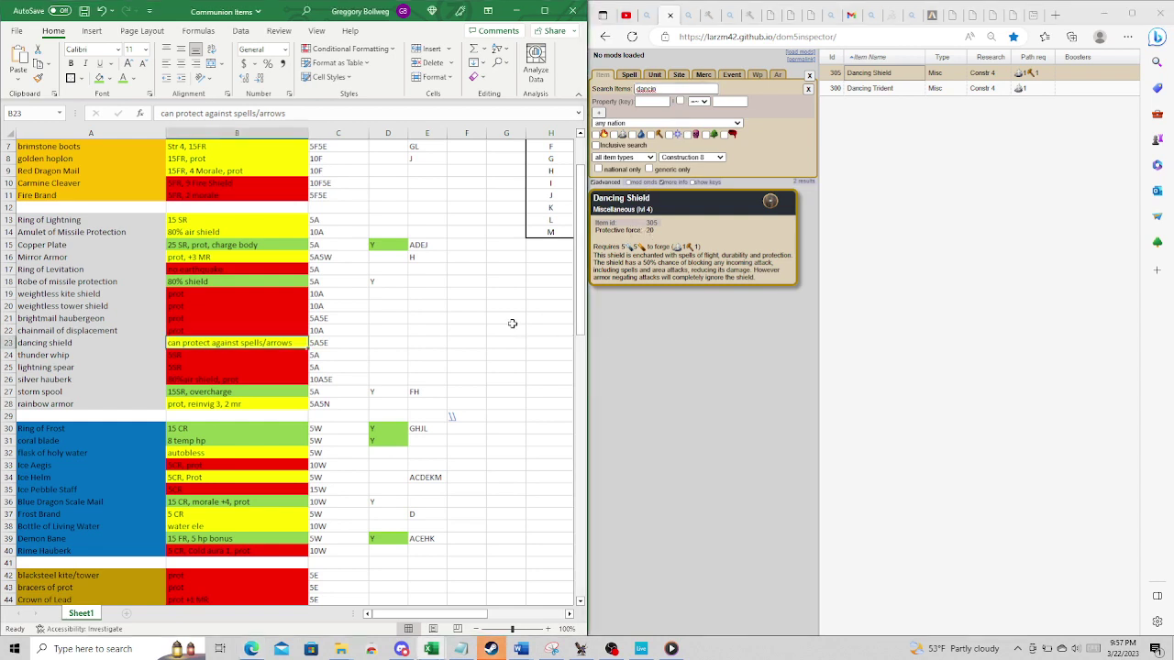
# - Restore the sheet beside the game and check dancing shield's 5A5E cost and the Spam? marks
pyautogui.click(581, 648)
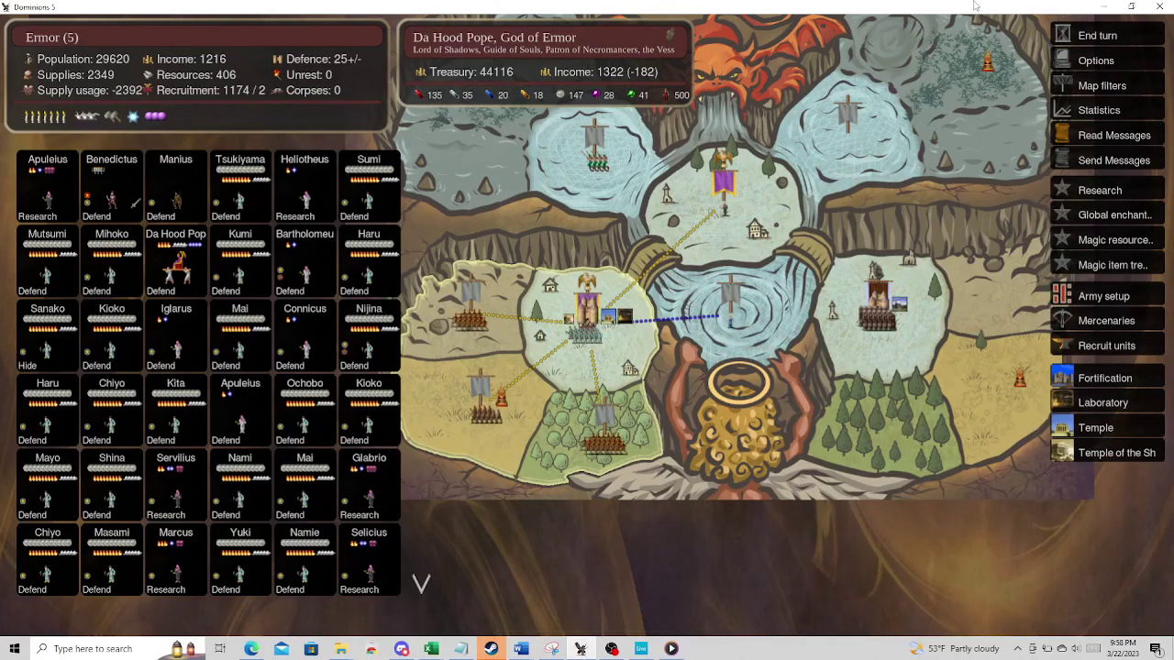
pyautogui.moveTo(431, 649)
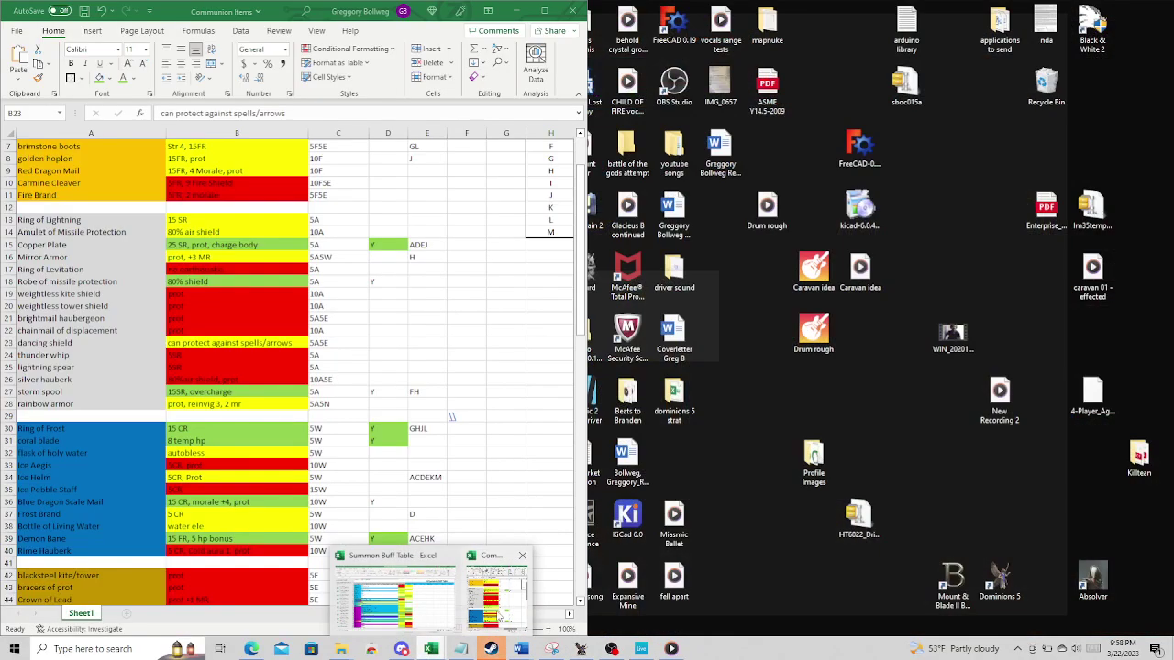
pyautogui.click(497, 616)
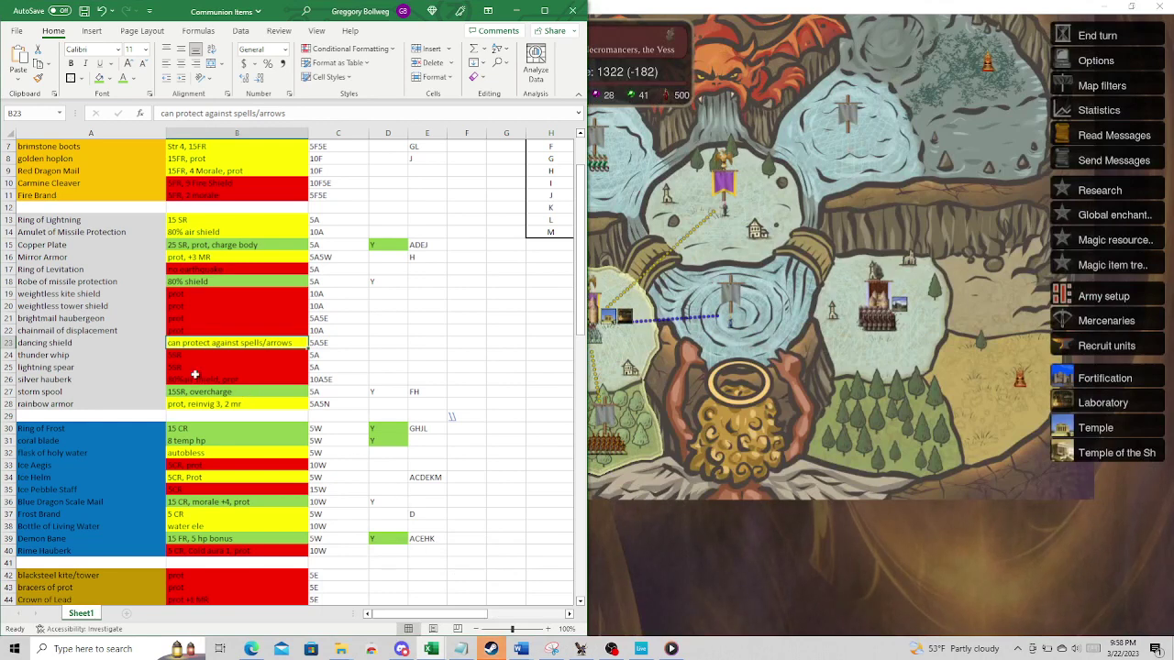
pyautogui.click(339, 343)
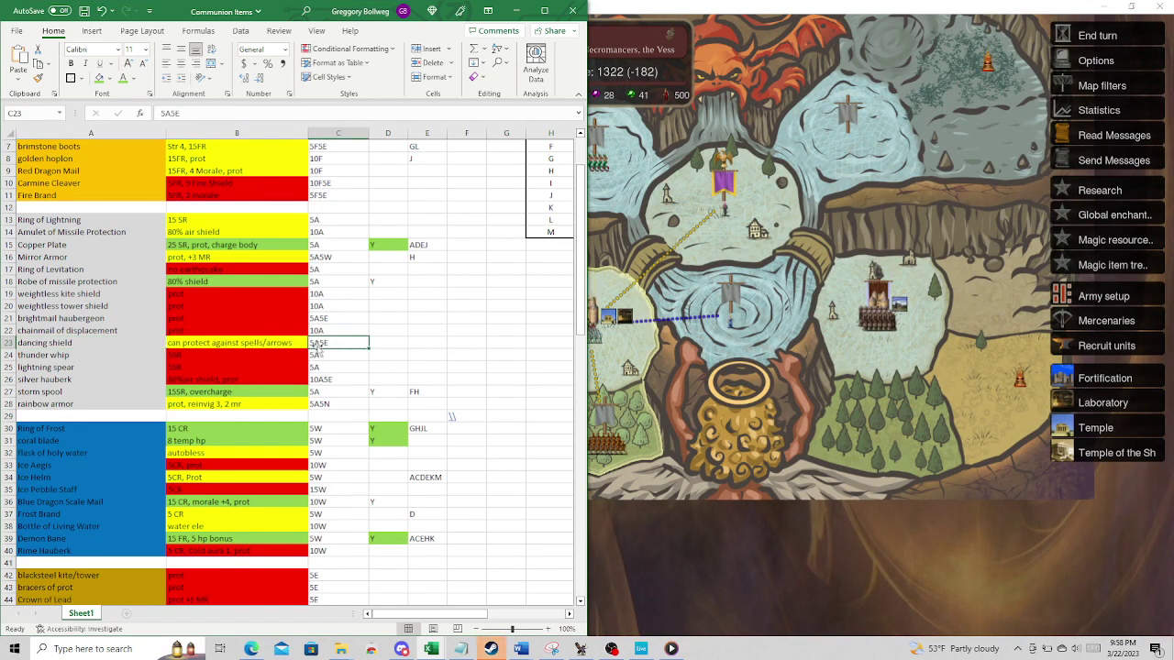
pyautogui.click(384, 280)
pyautogui.scroll(2, 384, 289)
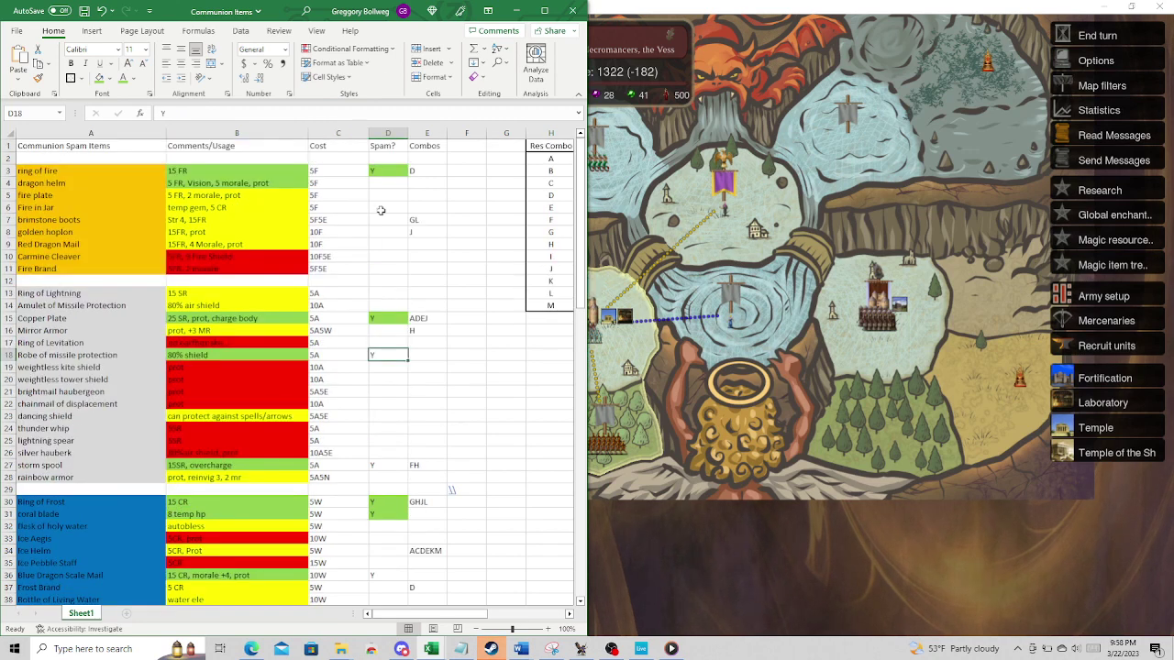
pyautogui.doubleClick(388, 145)
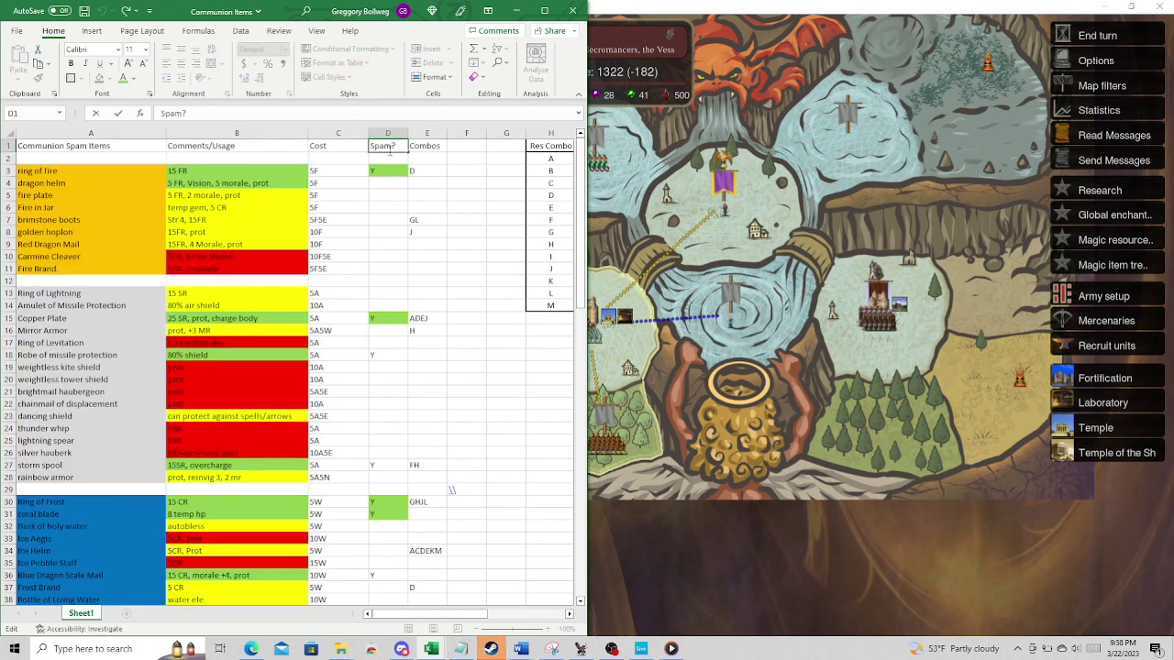
pyautogui.scroll(-7, 357, 359)
pyautogui.click(376, 319)
pyautogui.scroll(5, 376, 321)
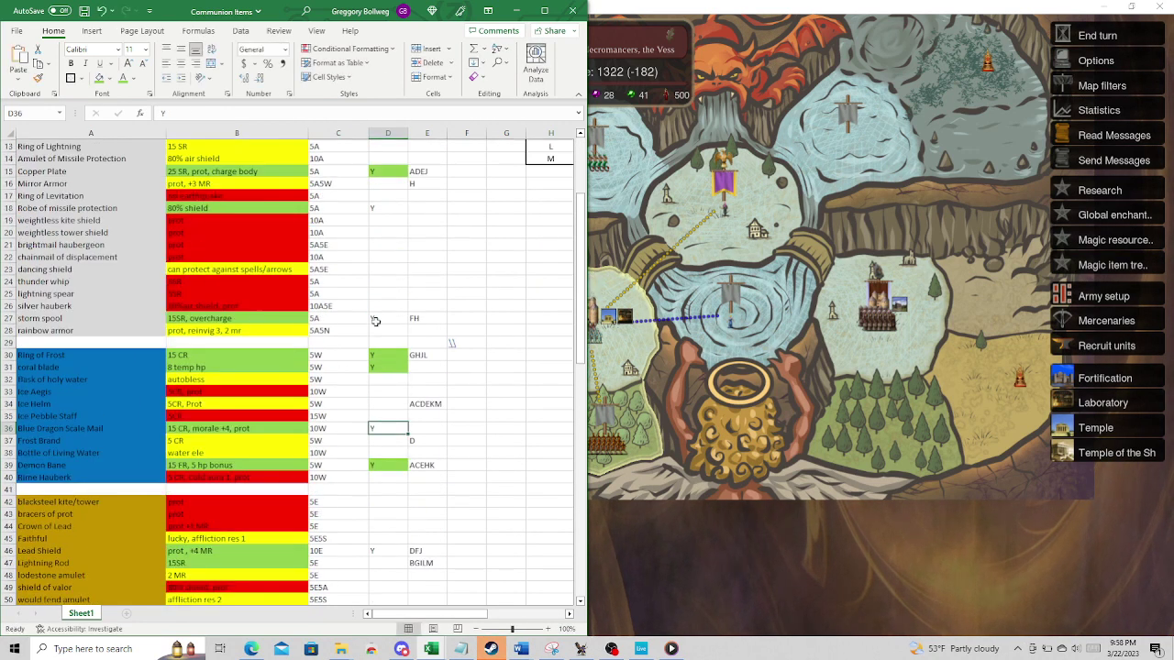
# - Read the notes for silver hauberk, storm spool (15SR, overcharge), thunder whip and lightning spear
pyautogui.click(68, 381)
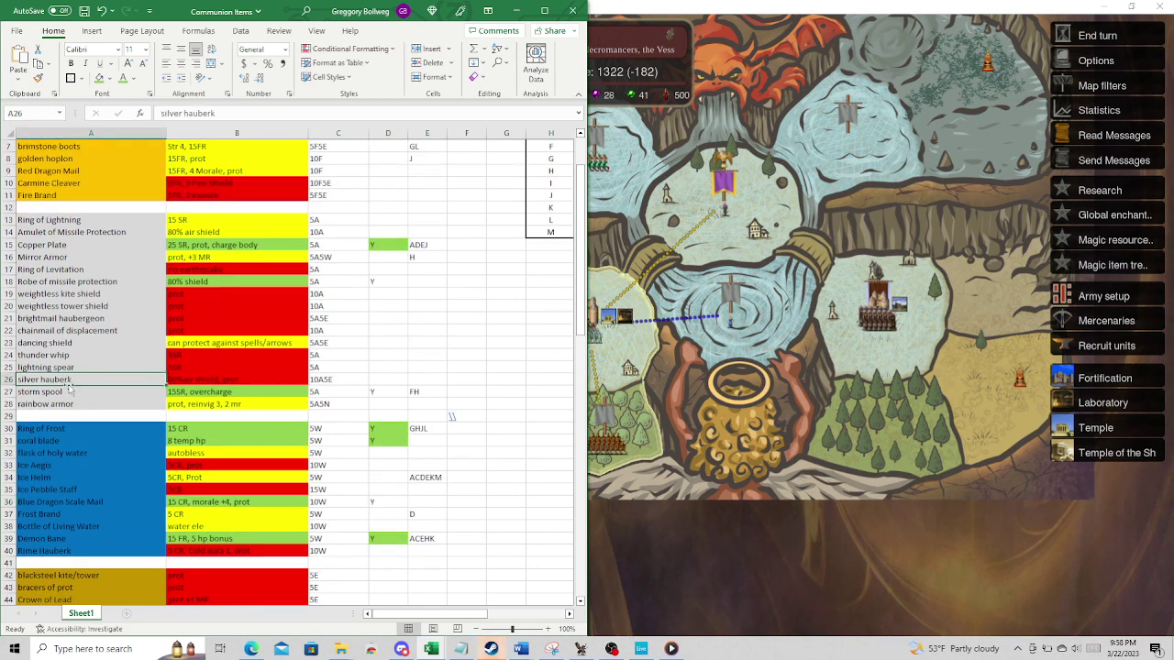
pyautogui.click(68, 395)
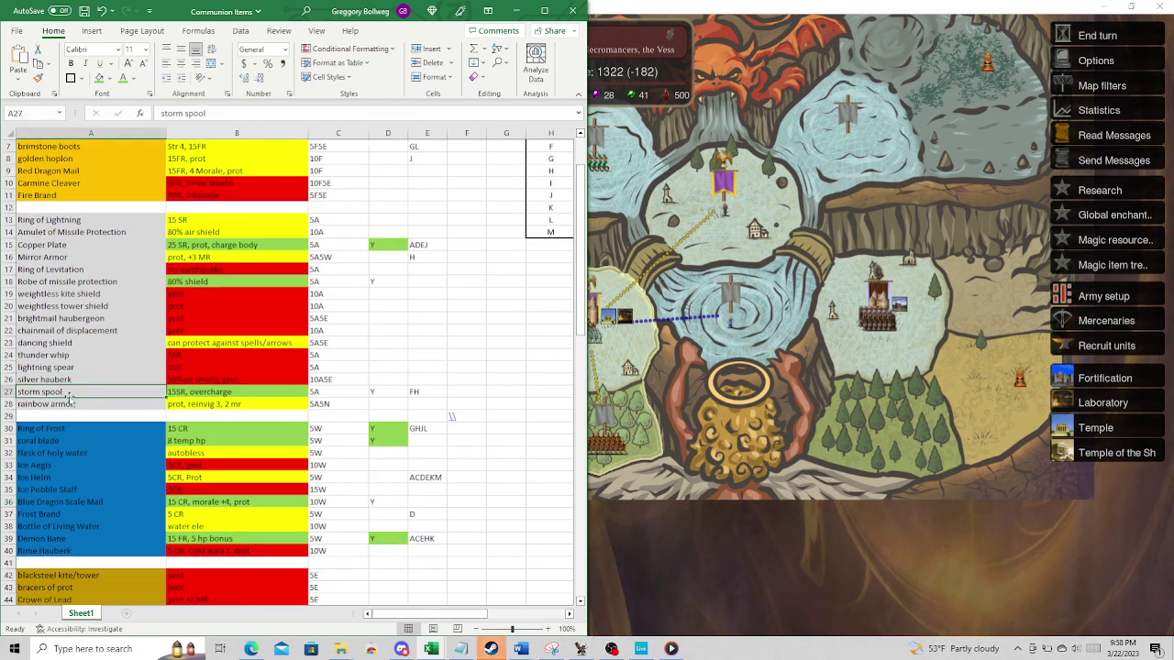
pyautogui.click(202, 358)
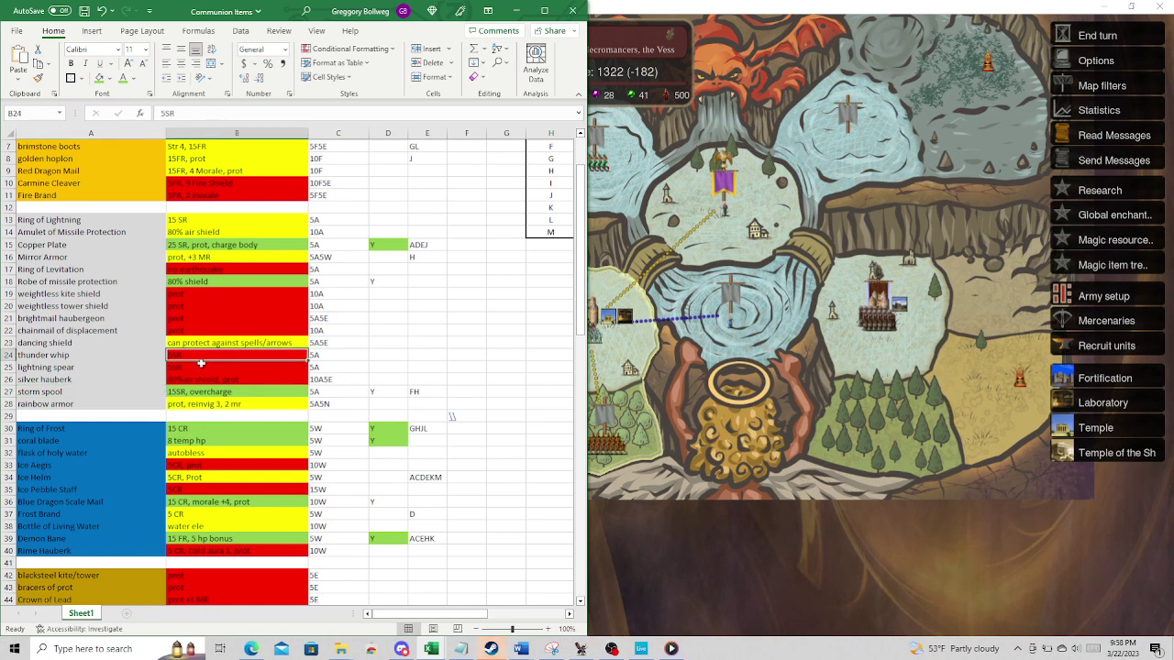
pyautogui.click(202, 369)
pyautogui.click(196, 387)
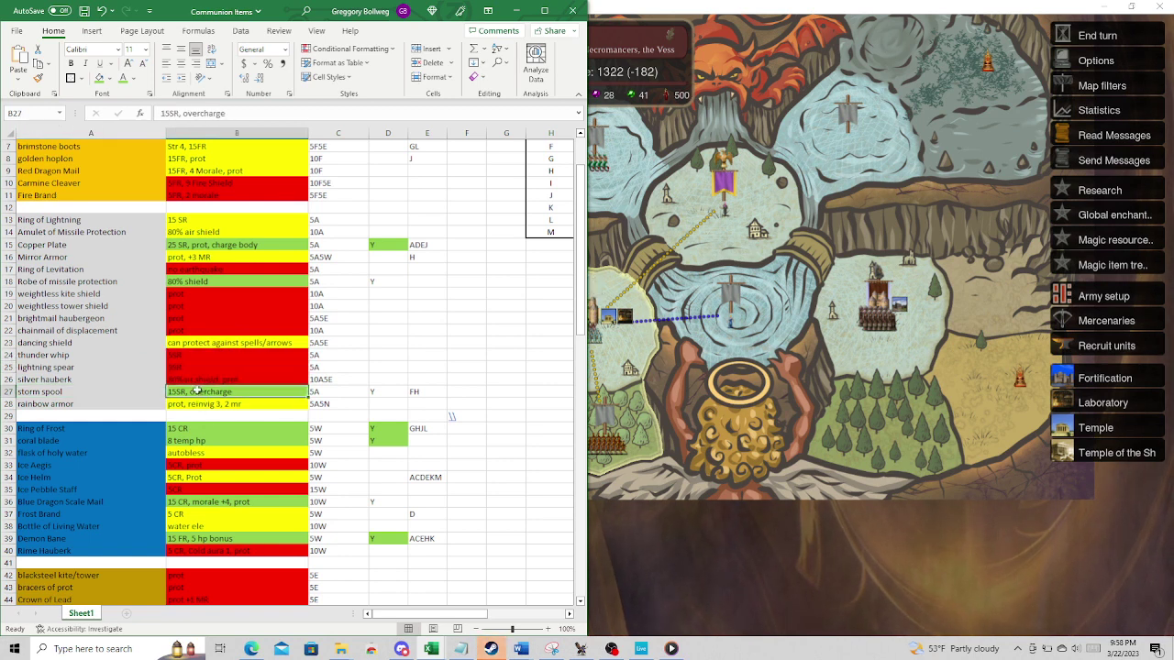
pyautogui.click(197, 380)
pyautogui.click(322, 379)
pyautogui.click(102, 391)
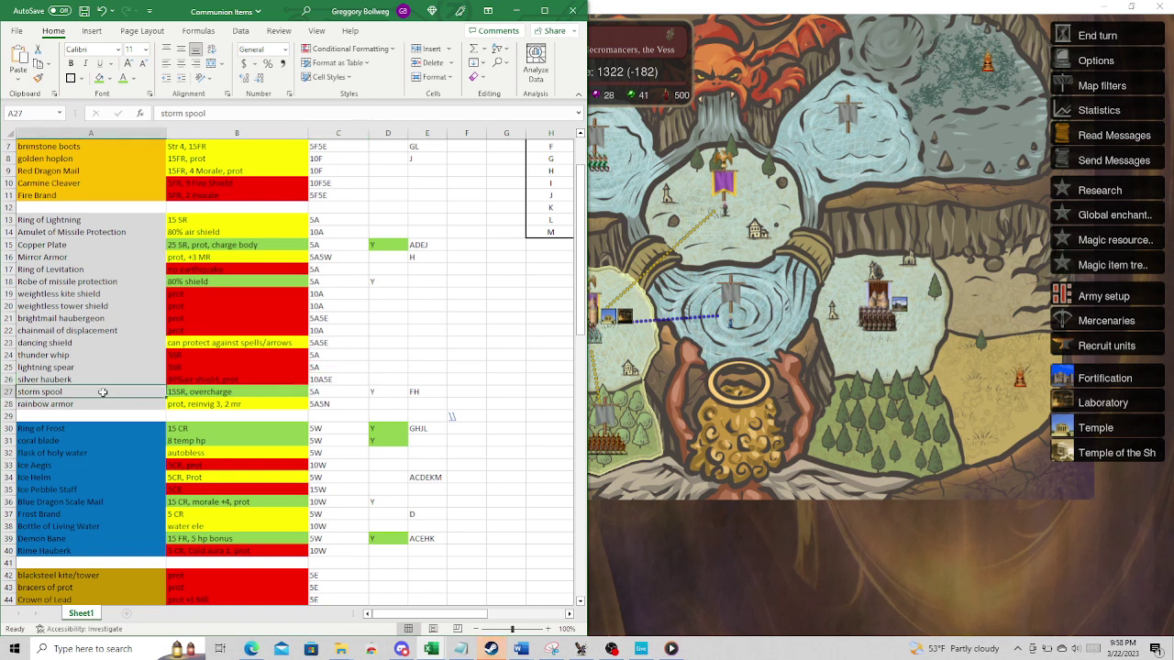
pyautogui.click(218, 396)
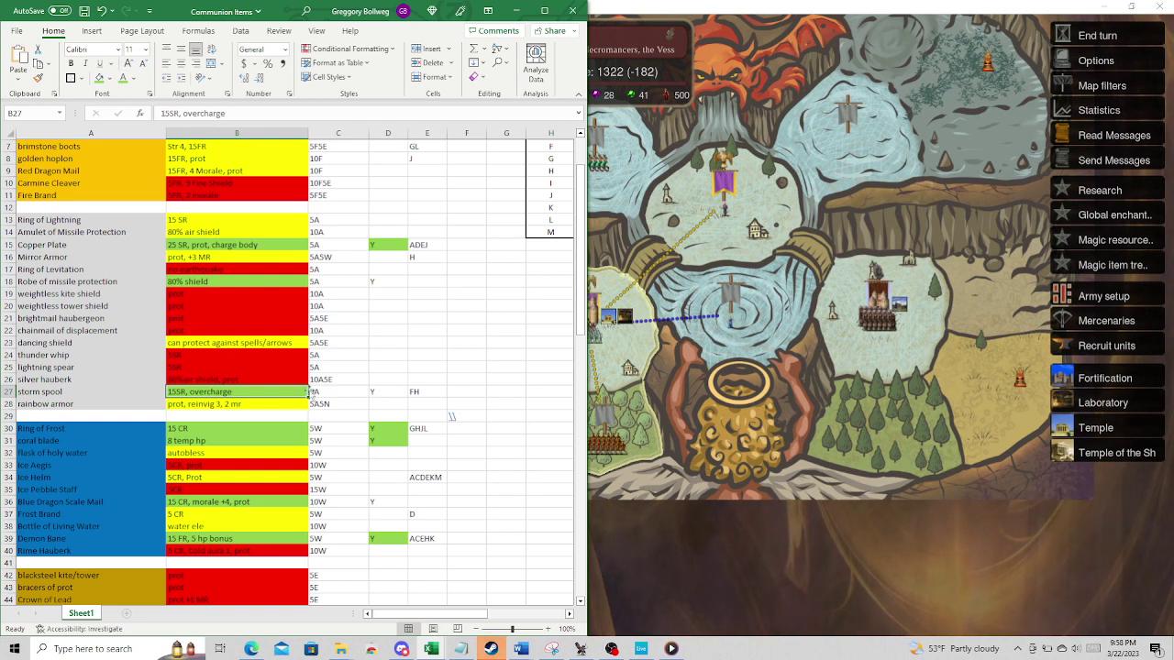
# - Check the storm spool's FH res combos and the rainbow armor's note and 5A5N cost
pyautogui.scroll(-2, 318, 375)
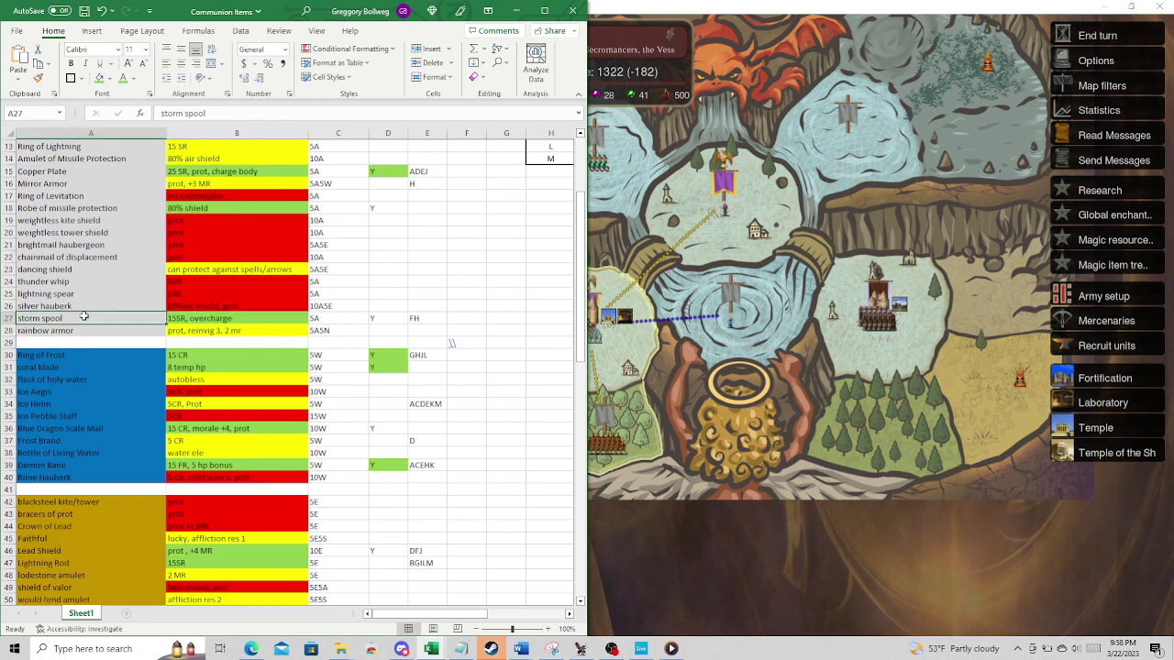
pyautogui.click(422, 319)
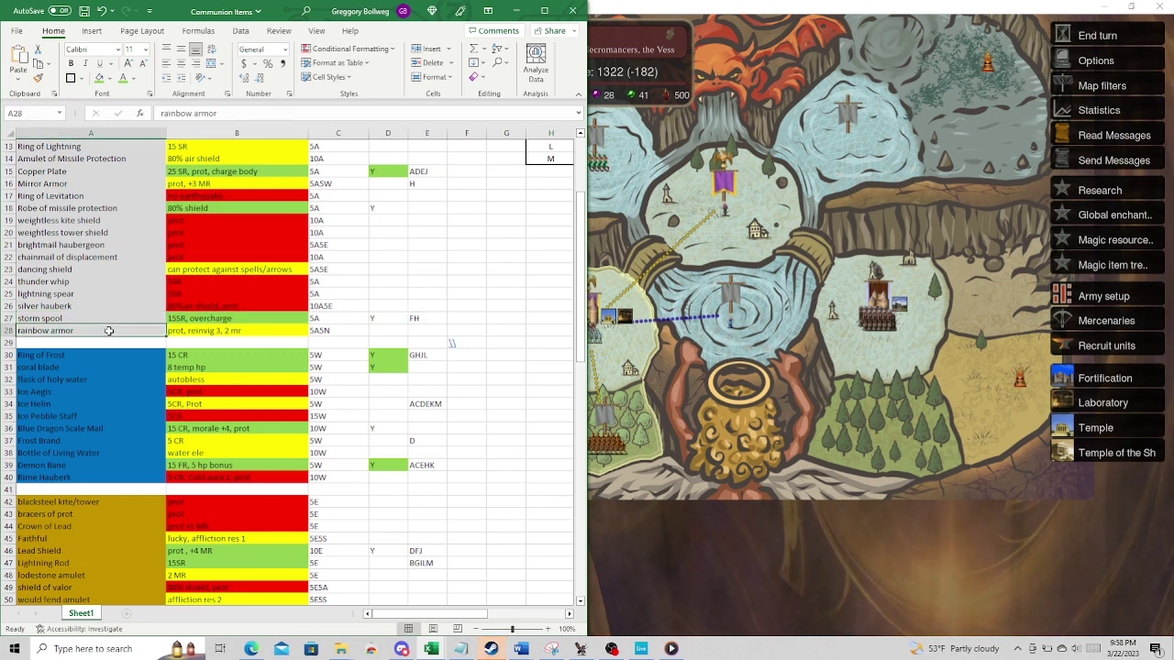
pyautogui.click(275, 331)
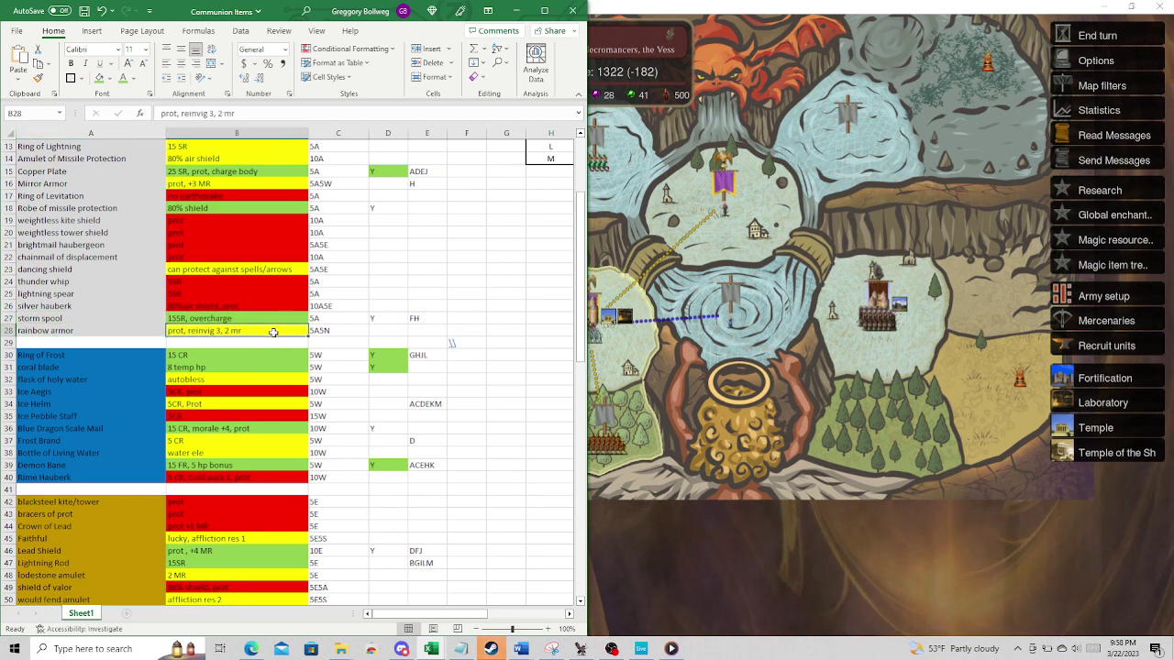
pyautogui.moveTo(469, 613); pyautogui.dragTo(484, 617)
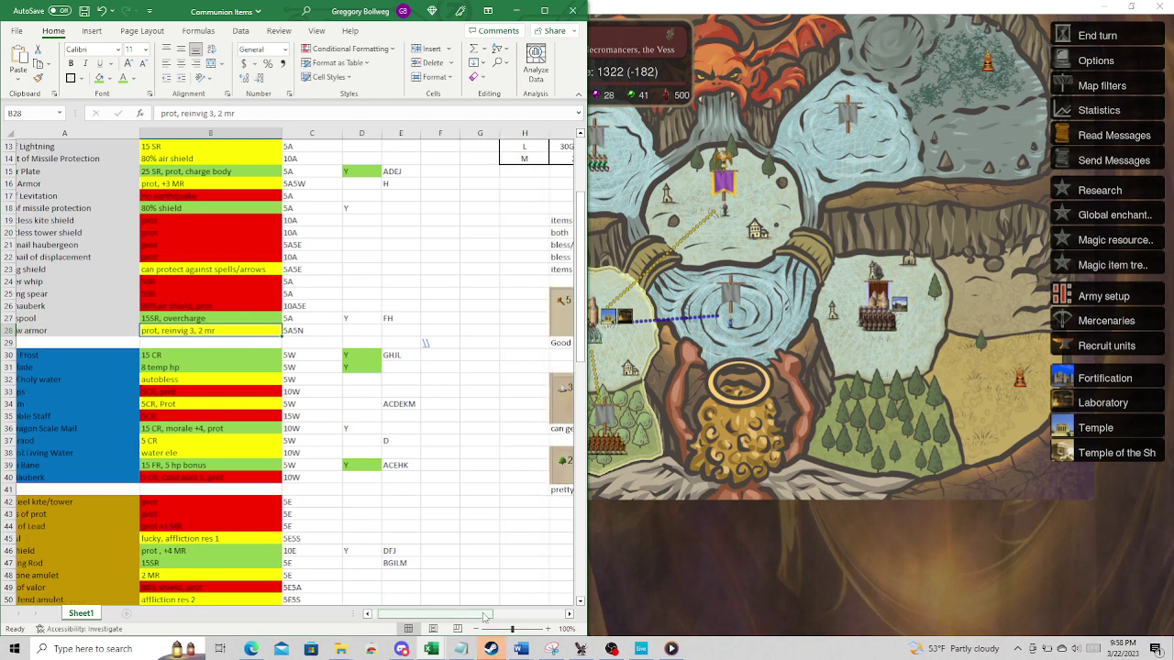
pyautogui.scroll(3, 470, 492)
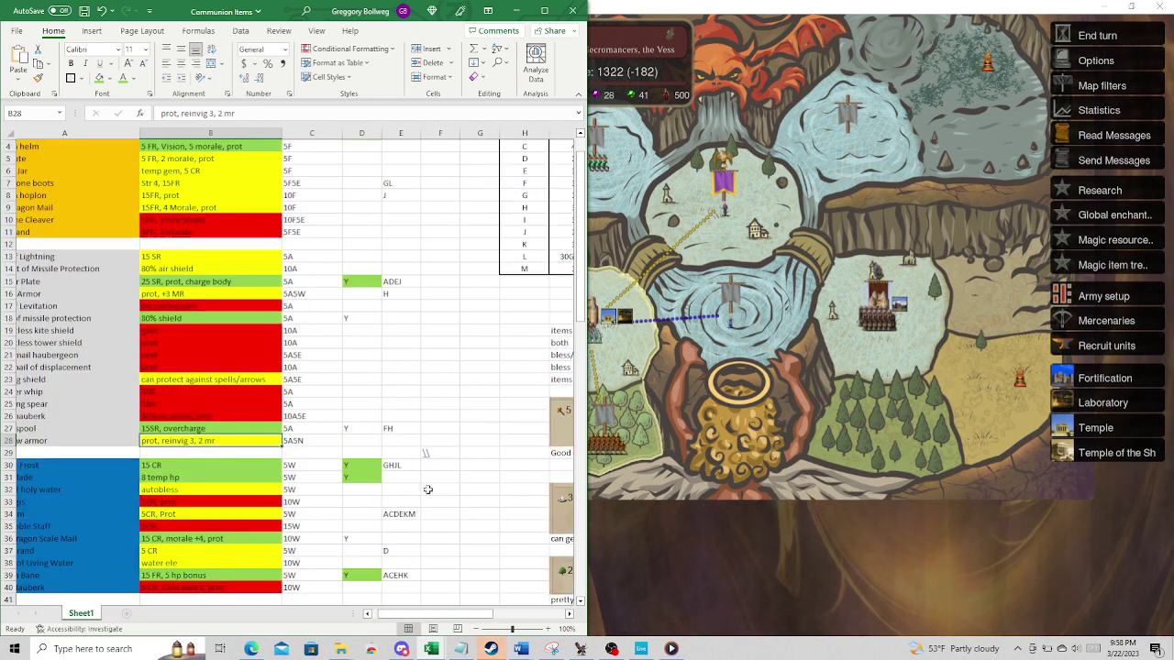
pyautogui.click(302, 452)
pyautogui.press('Up')
pyautogui.scroll(1, 364, 461)
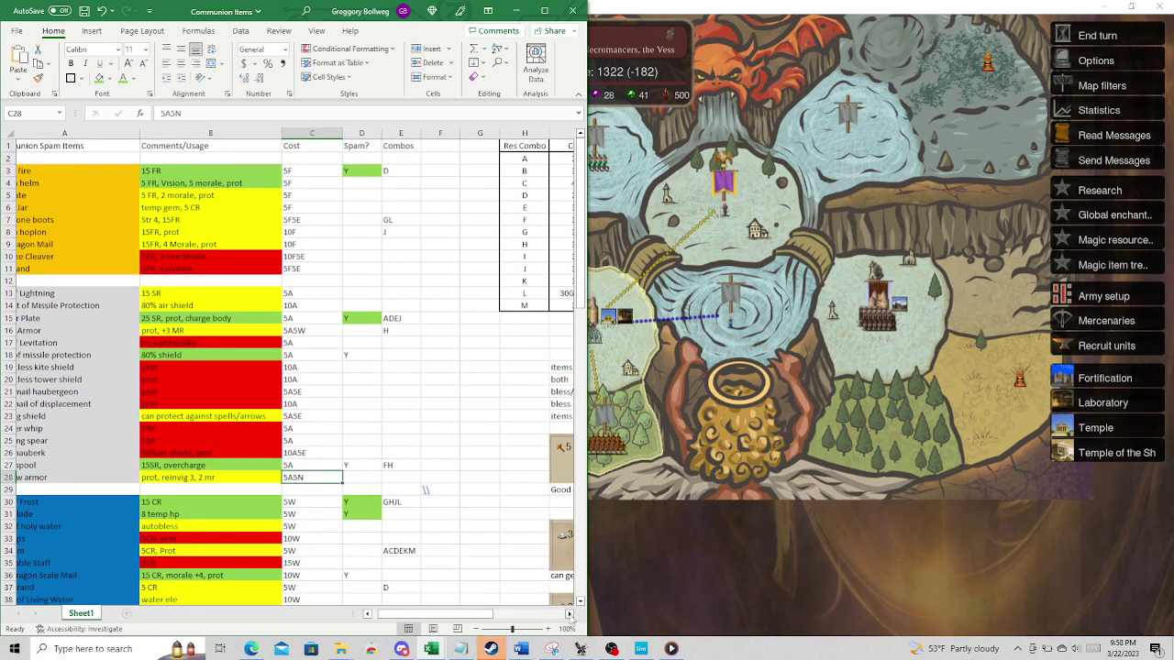
pyautogui.scroll(-5, 385, 543)
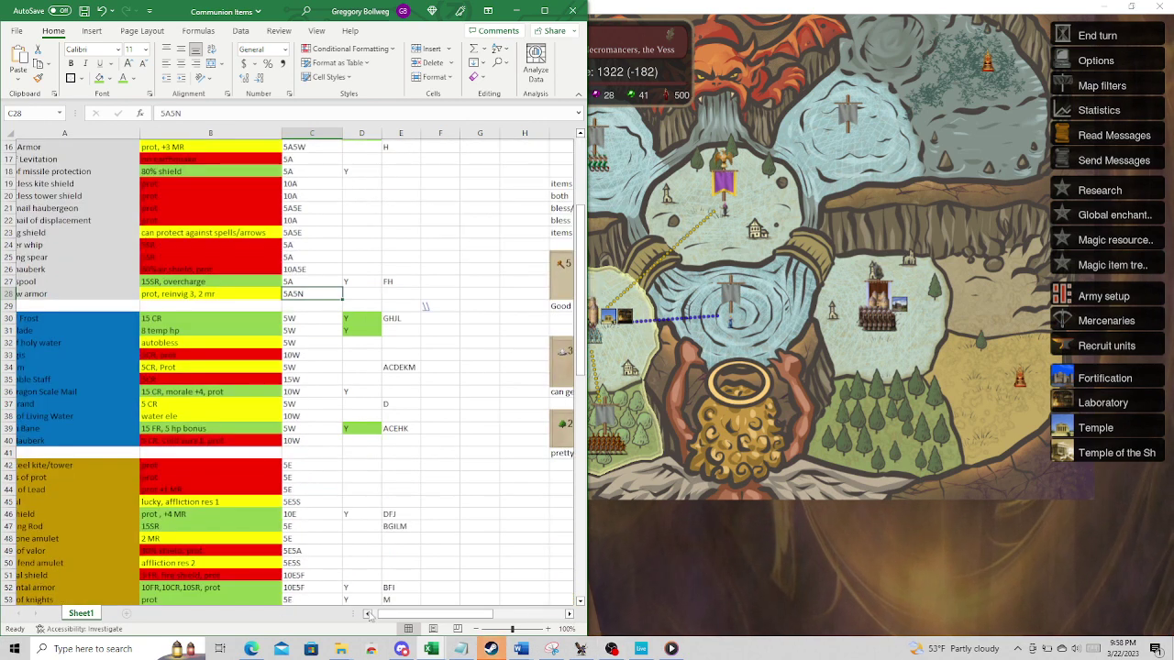
# - Move to the water items and read Ring of Frost's note, 15 CR, and its 5W cost
pyautogui.click(366, 614)
pyautogui.scroll(-3, 273, 429)
pyautogui.scroll(-1, 272, 429)
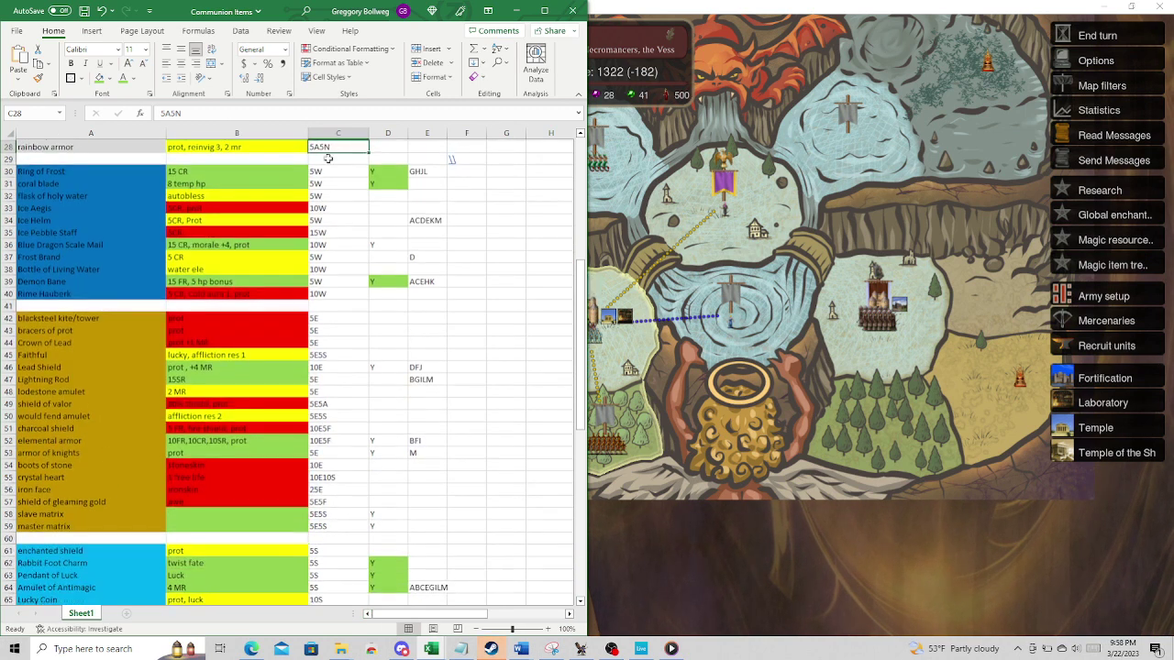
pyautogui.press('Down')
pyautogui.press('Down')
pyautogui.press('Down')
pyautogui.press('Down')
pyautogui.press('Down')
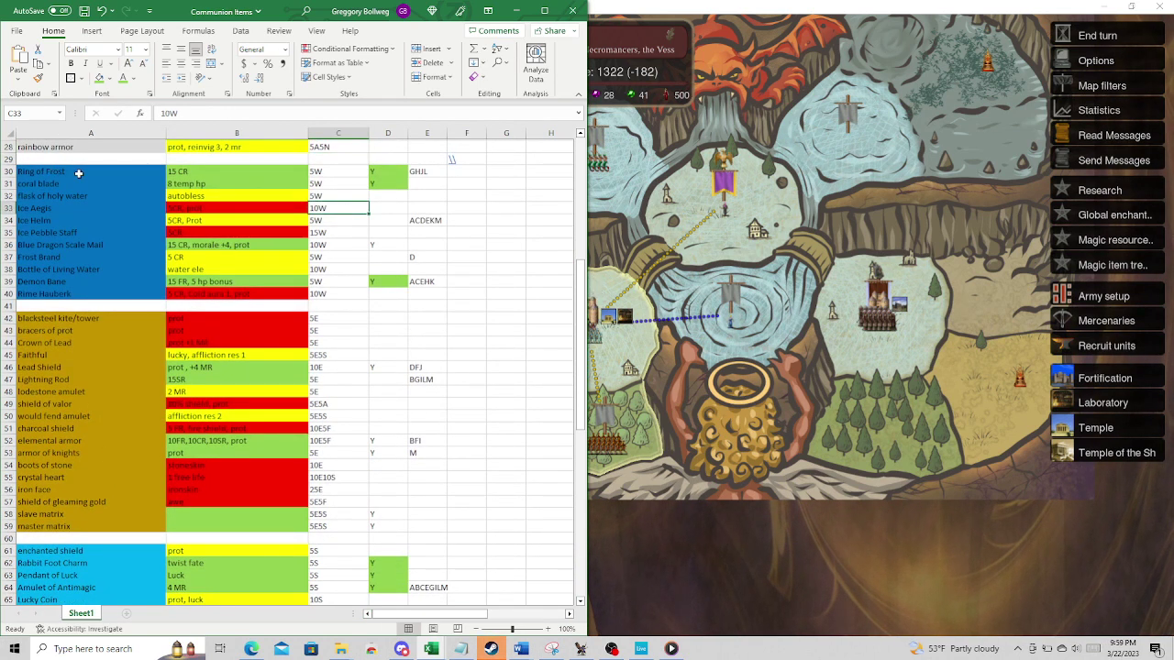
pyautogui.click(61, 172)
pyautogui.scroll(1, 62, 171)
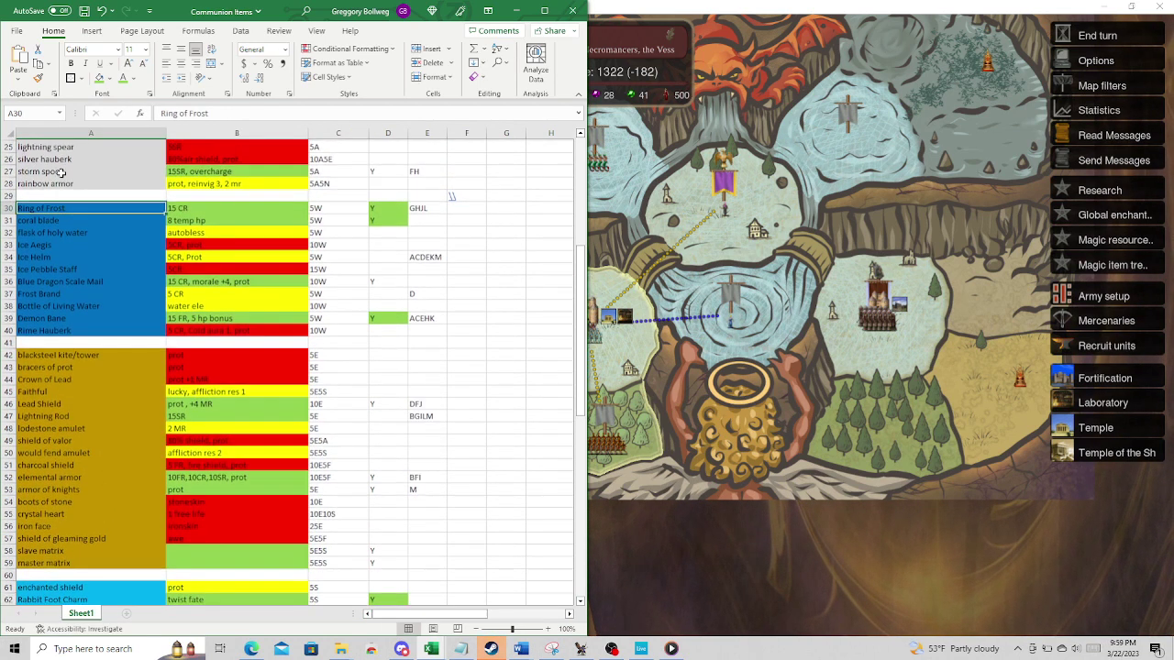
pyautogui.click(180, 209)
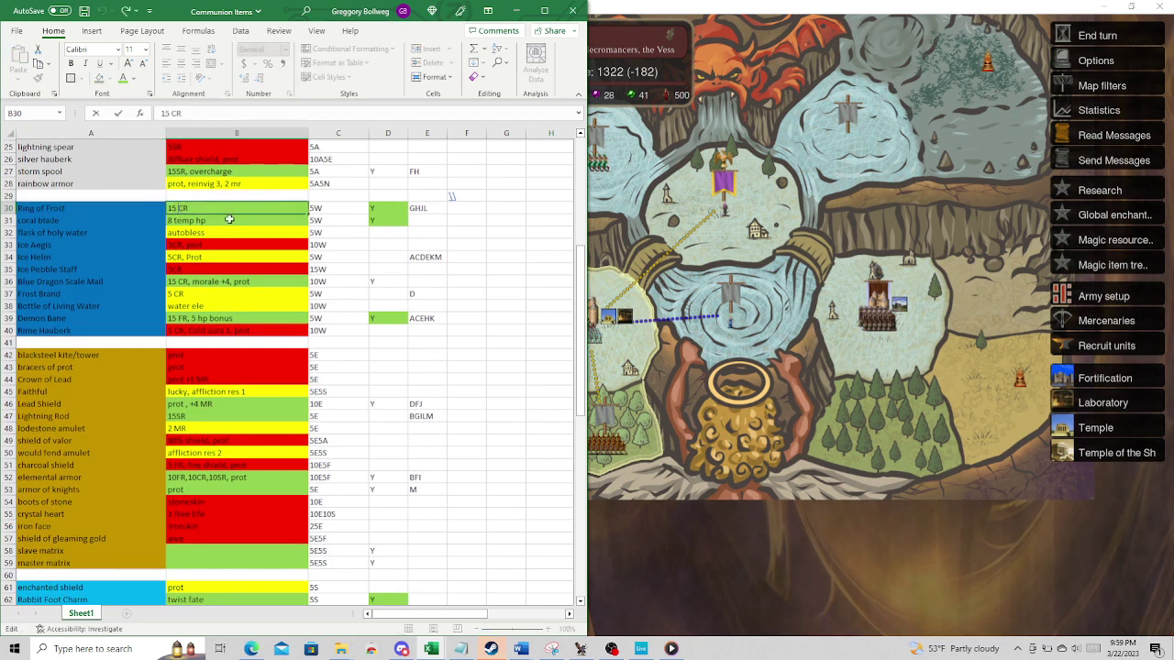
pyautogui.click(332, 210)
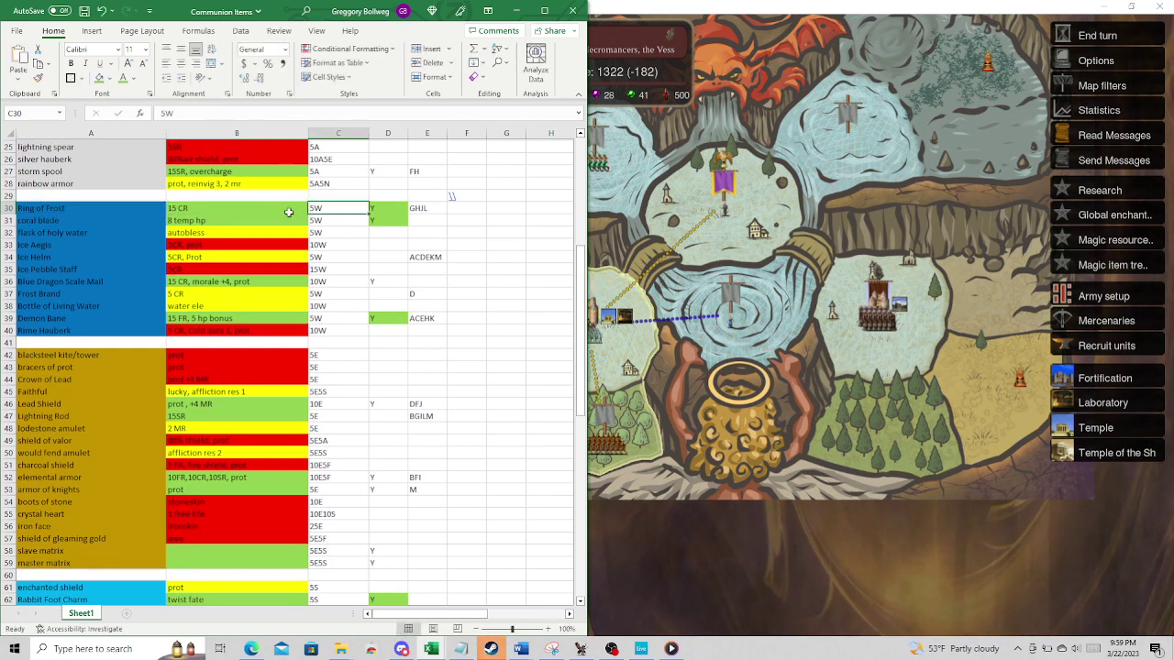
pyautogui.press('Left')
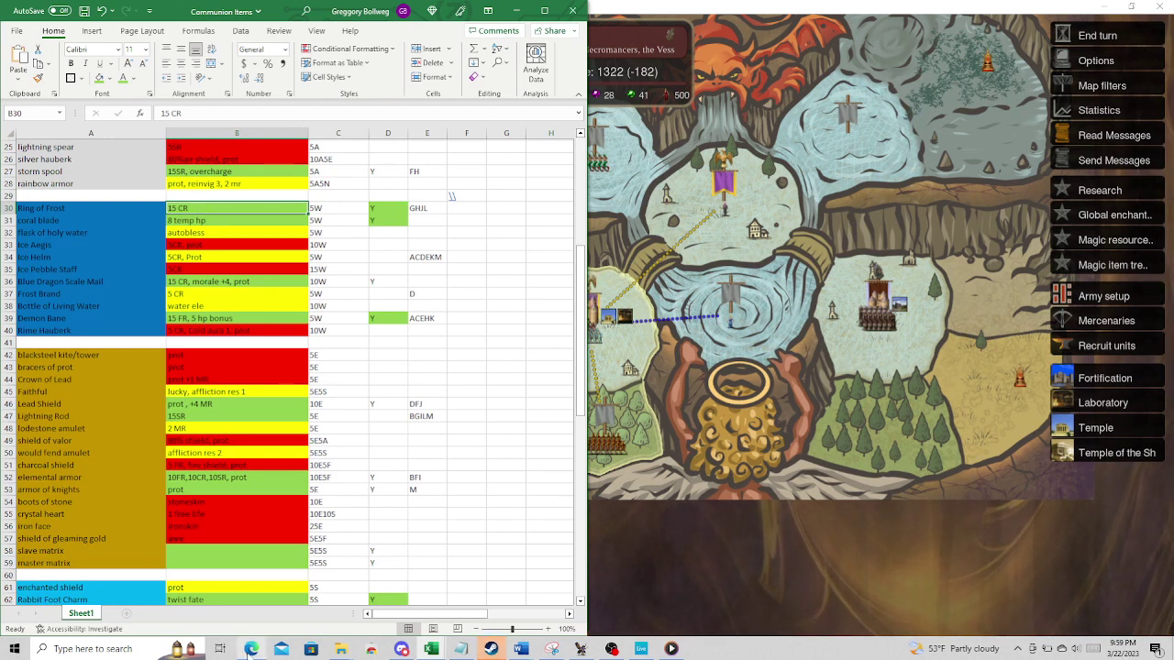
# - Clear the item search and search the inspector's spells for 'frozen' to see Frozen Heart
pyautogui.click(249, 650)
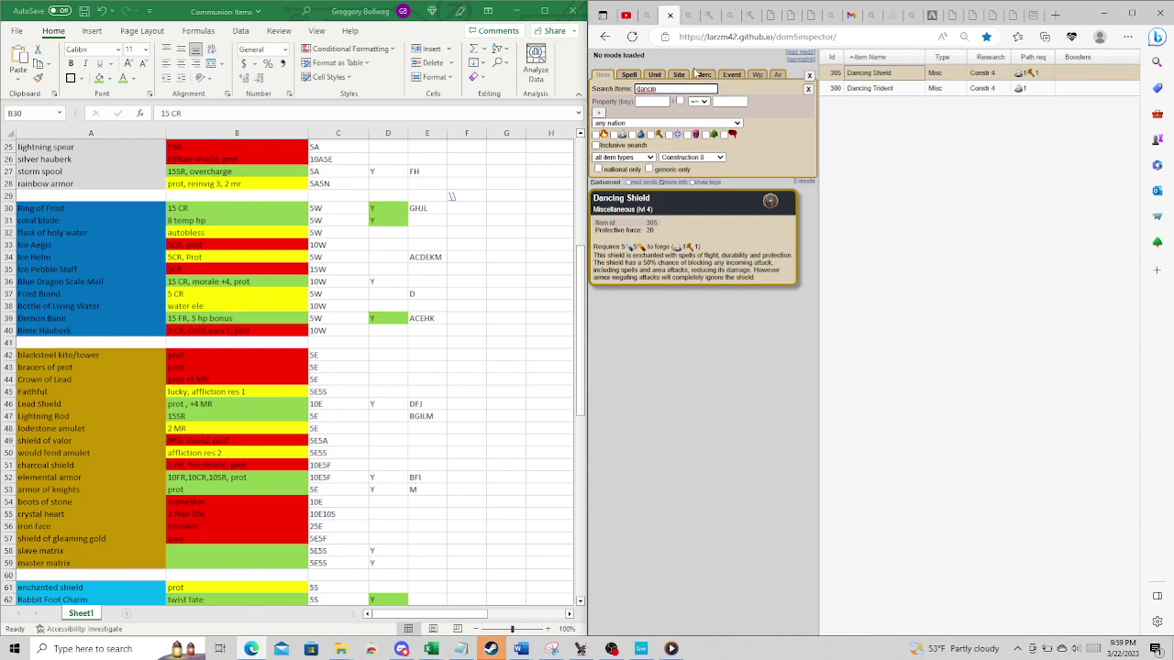
pyautogui.press('BackSpace')
pyautogui.press('BackSpace')
pyautogui.press('BackSpace')
pyautogui.press('BackSpace')
pyautogui.press('BackSpace')
pyautogui.press('BackSpace')
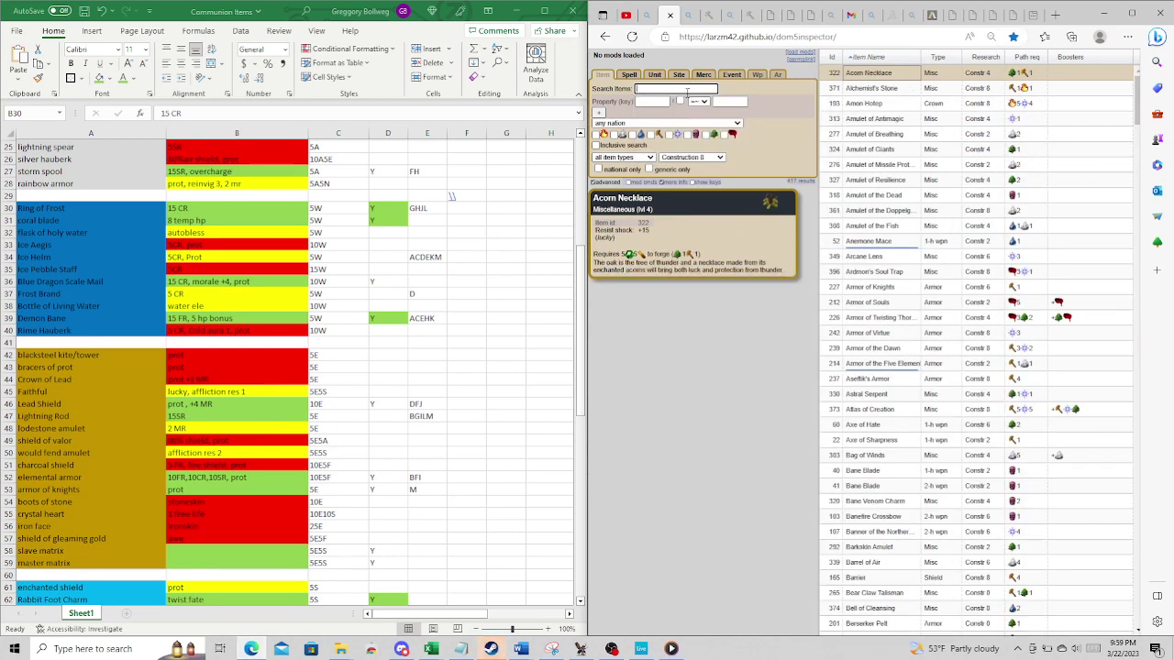
pyautogui.click(638, 74)
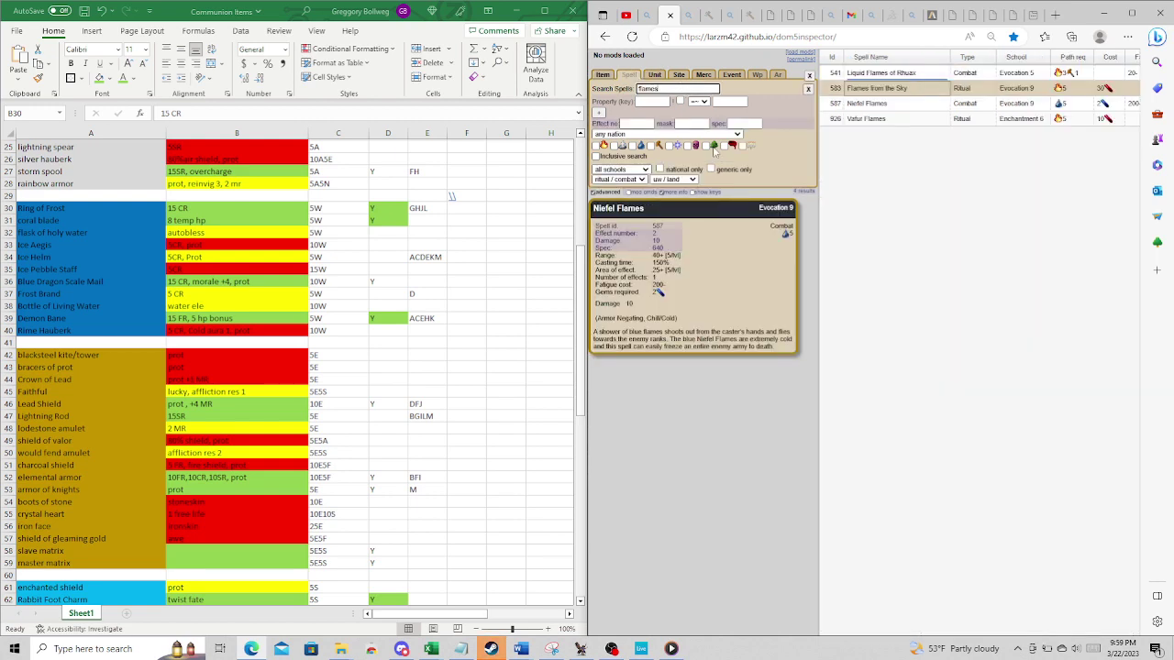
pyautogui.press('BackSpace')
pyautogui.press('BackSpace')
pyautogui.press('BackSpace')
pyautogui.press('BackSpace')
pyautogui.press('BackSpace')
pyautogui.write('frozen')
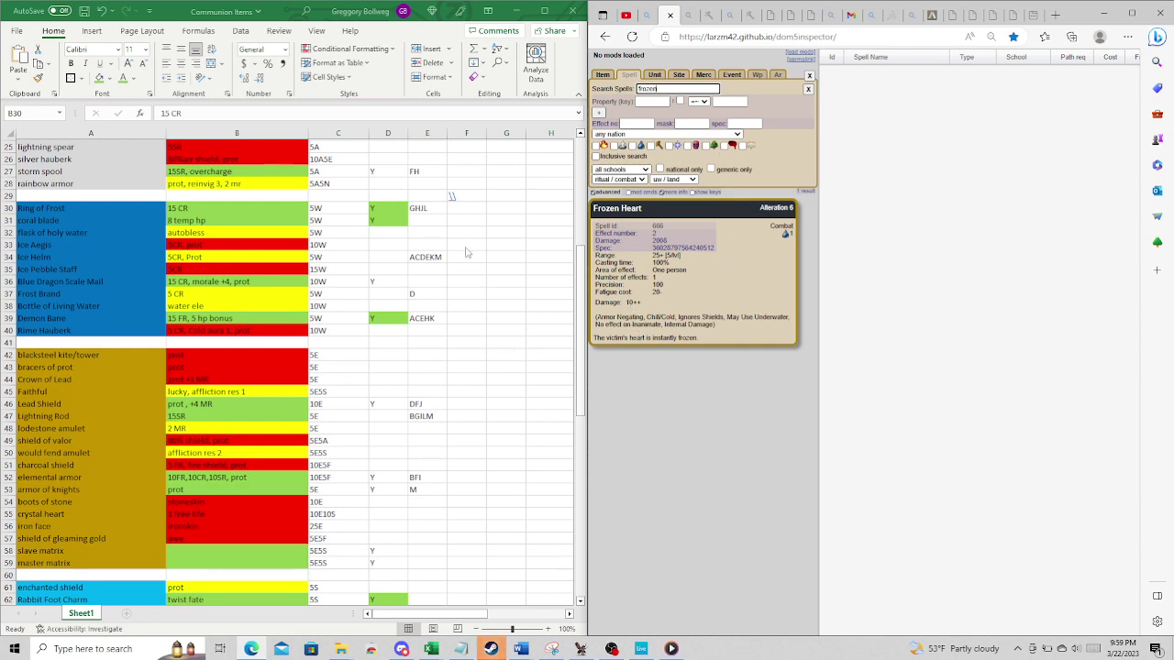
# - Back in Excel, review cell B31's 8 temp hp note, then bring Dominions 5 up
pyautogui.hotkey('alt', 'Tab')
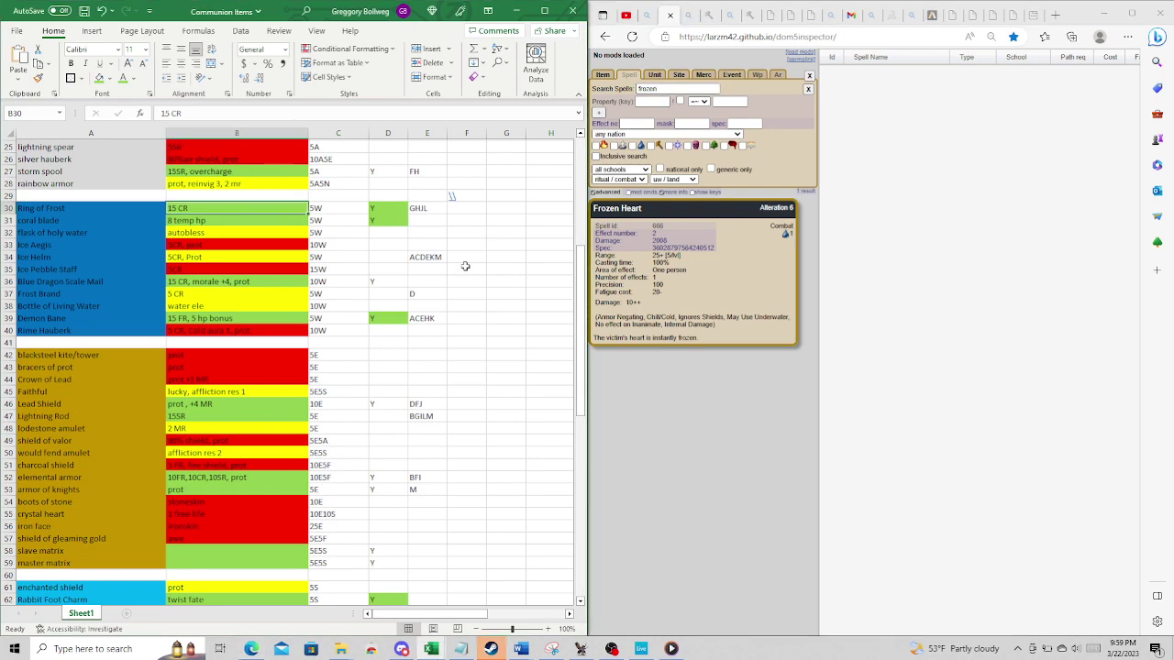
pyautogui.click(222, 218)
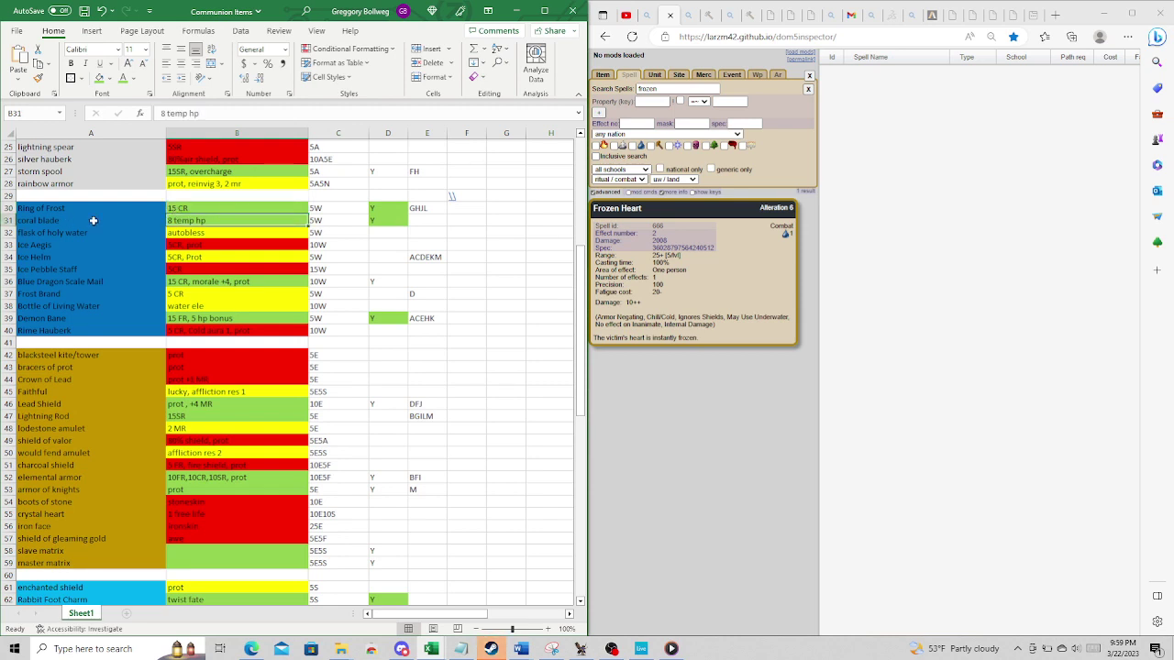
pyautogui.doubleClick(195, 220)
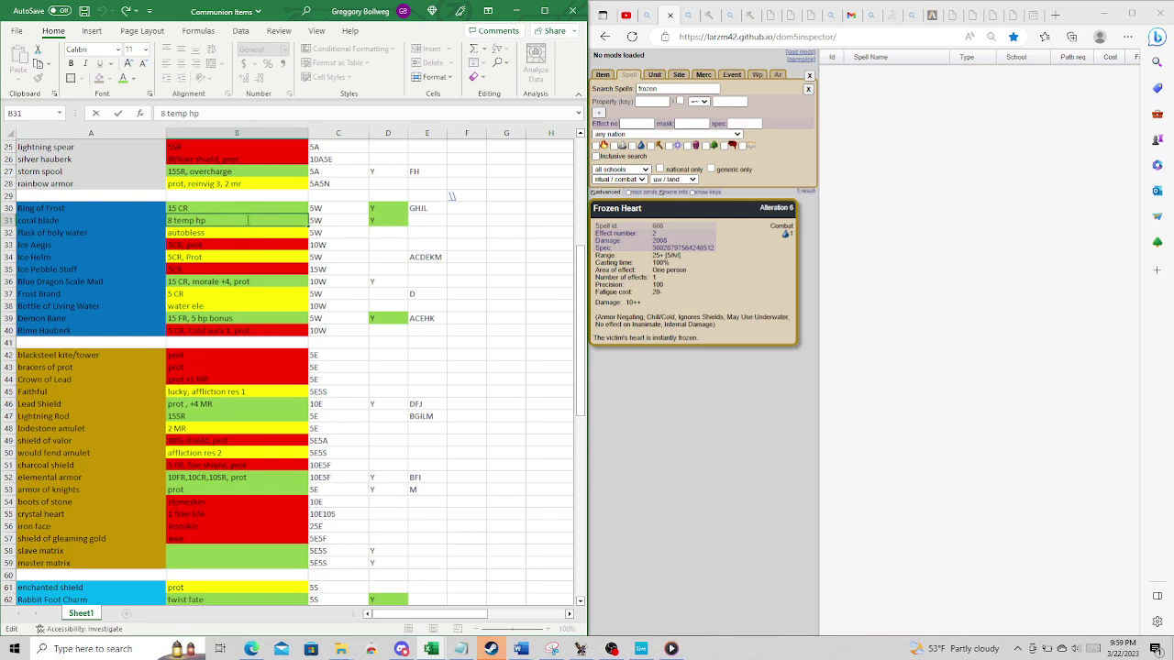
pyautogui.click(320, 221)
pyautogui.click(254, 222)
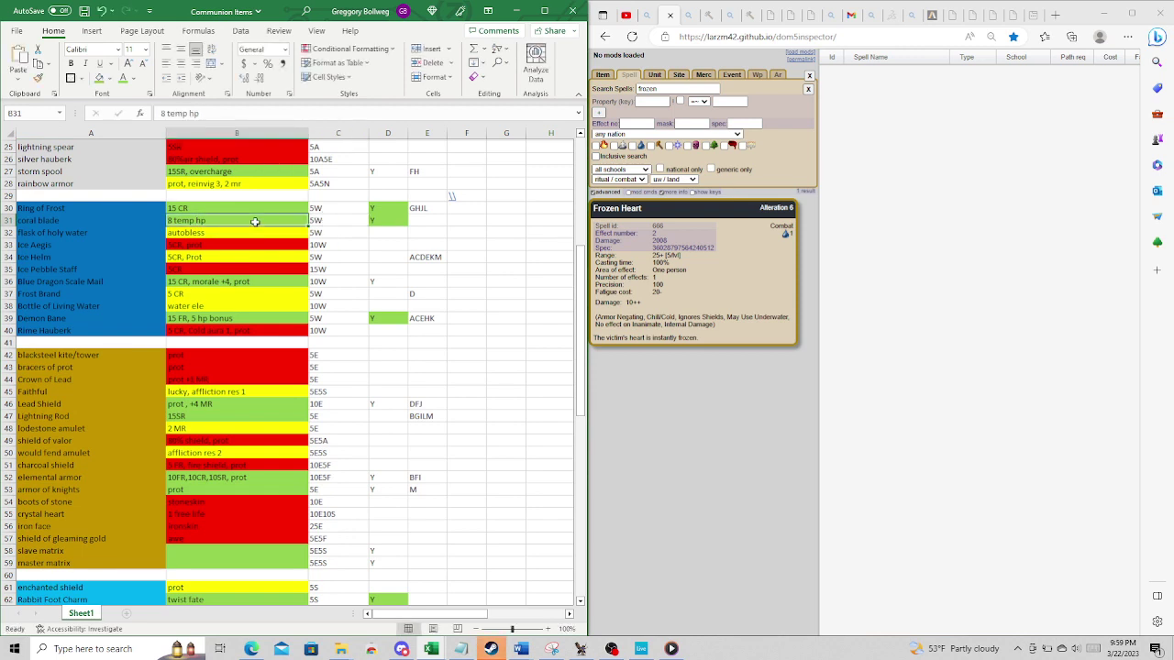
pyautogui.click(641, 649)
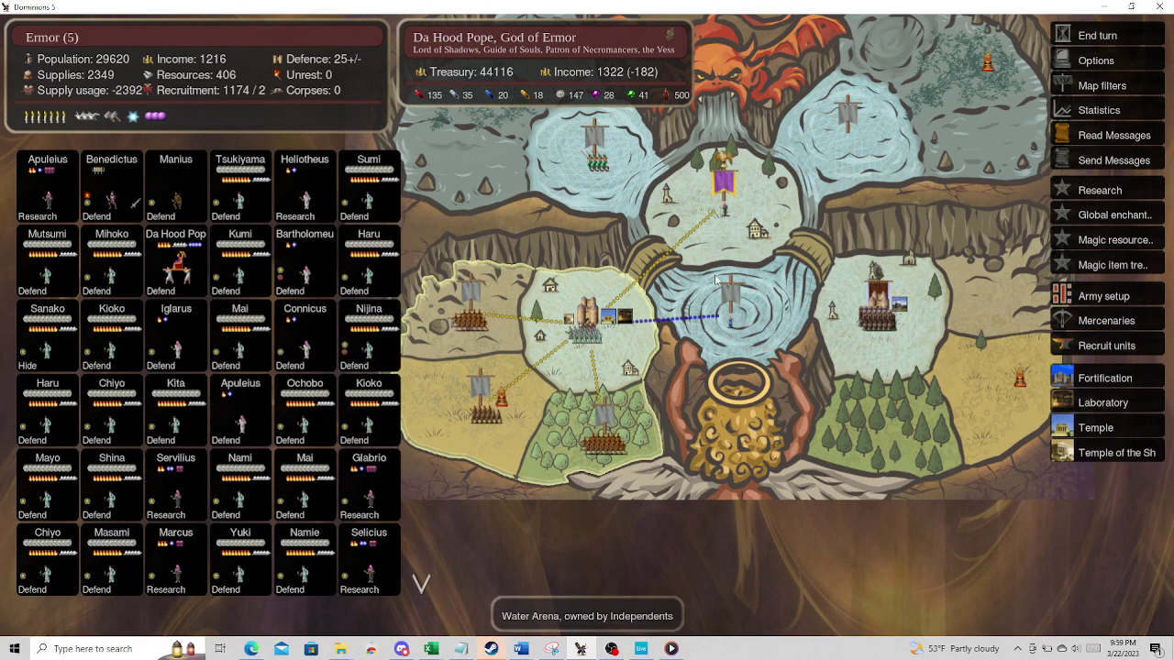
# - Give Bartholomeus the Augur a Coral Blade from the Magic Item Treasury
pyautogui.click(759, 225)
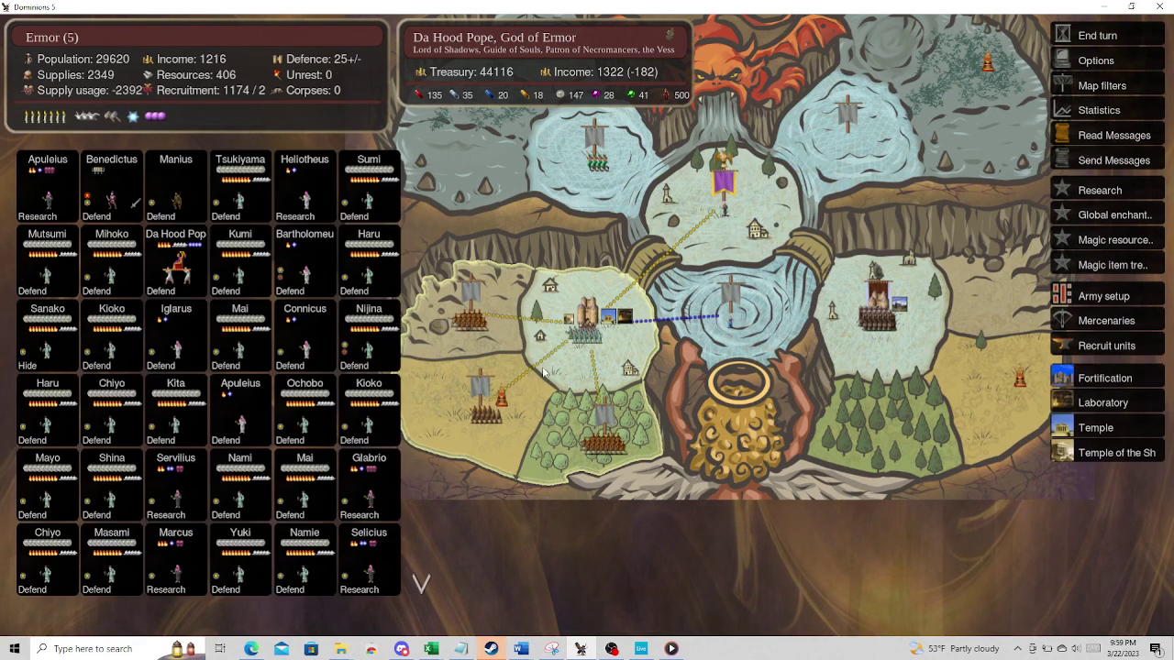
pyautogui.rightClick(294, 275)
pyautogui.click(386, 273)
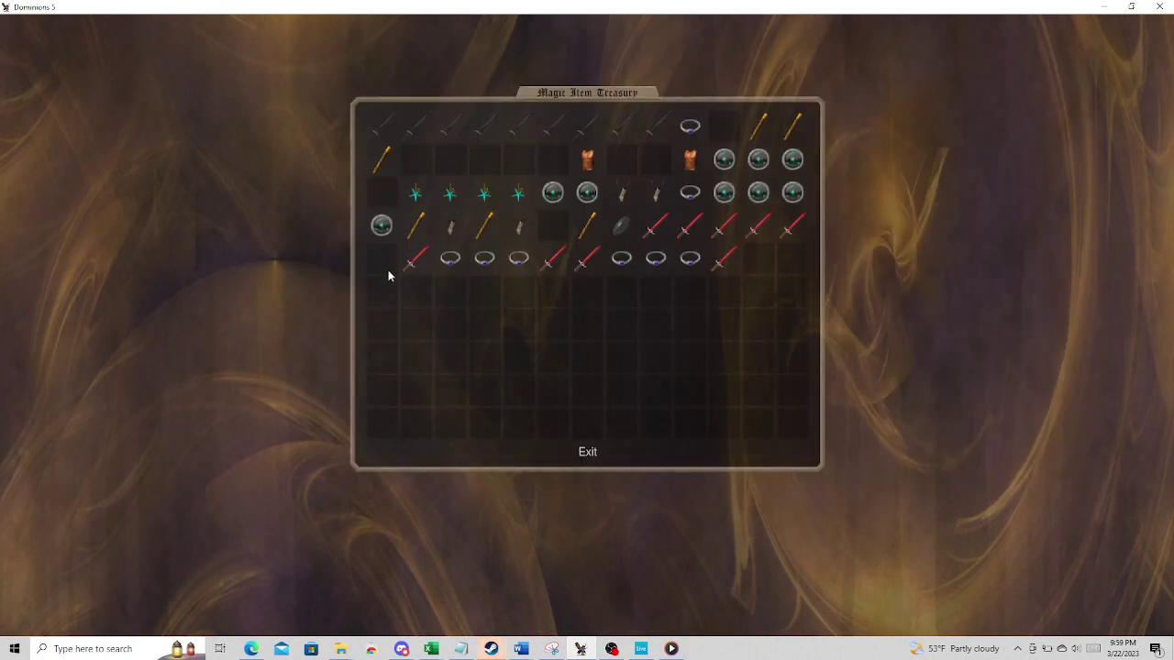
pyautogui.click(721, 261)
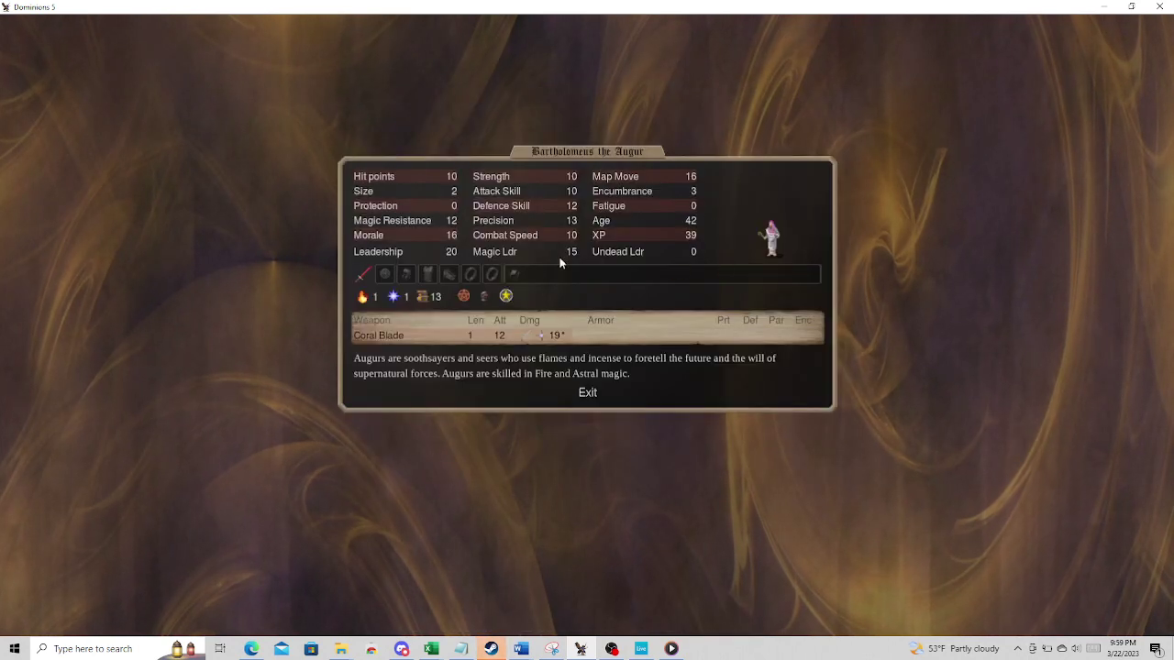
pyautogui.rightClick(361, 275)
pyautogui.press('Escape')
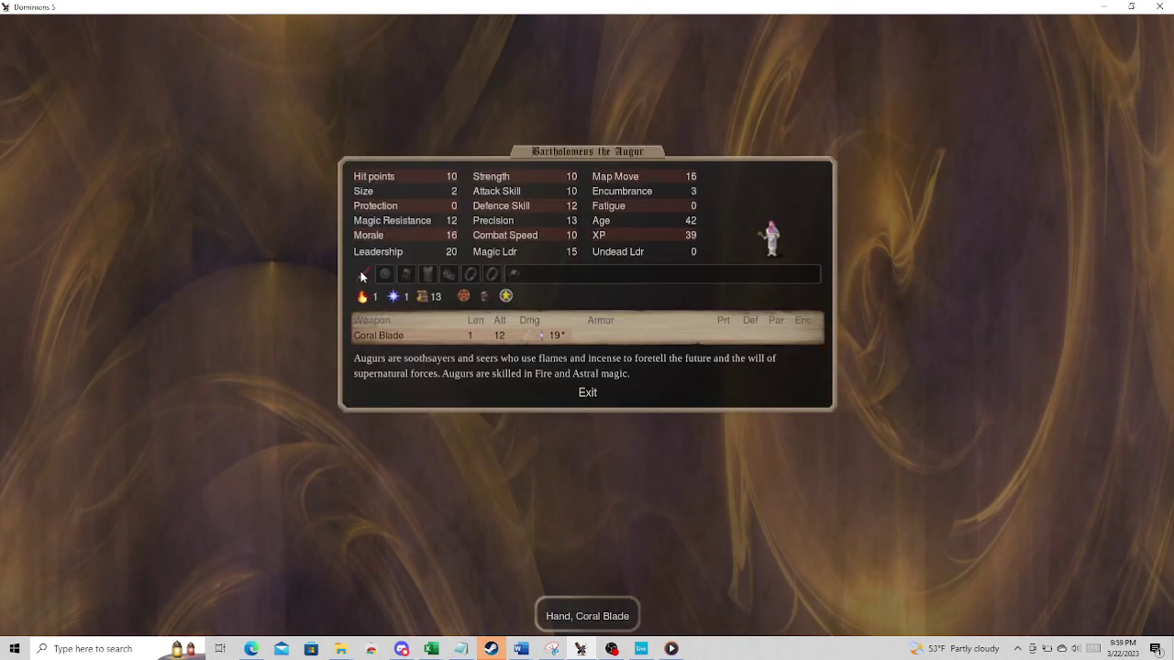
pyautogui.press('Escape')
# - Give Coral Blades to the Augurs Heliotheus and Conicus
pyautogui.rightClick(310, 195)
pyautogui.click(491, 273)
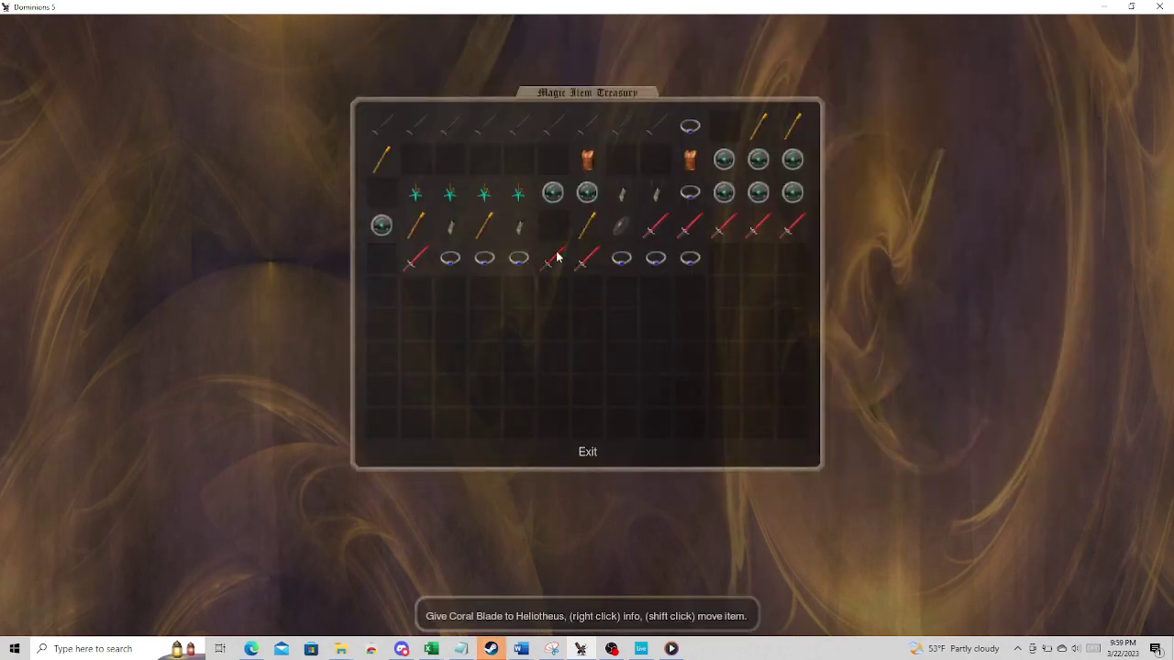
pyautogui.click(649, 229)
pyautogui.press('Escape')
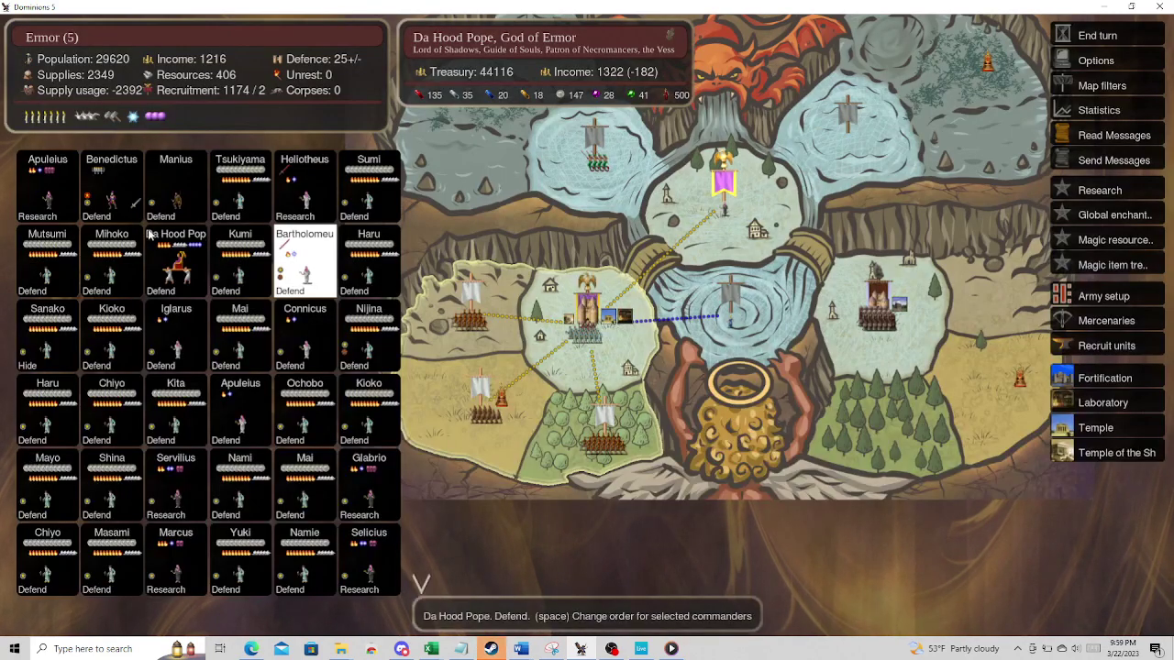
pyautogui.rightClick(305, 341)
pyautogui.click(470, 267)
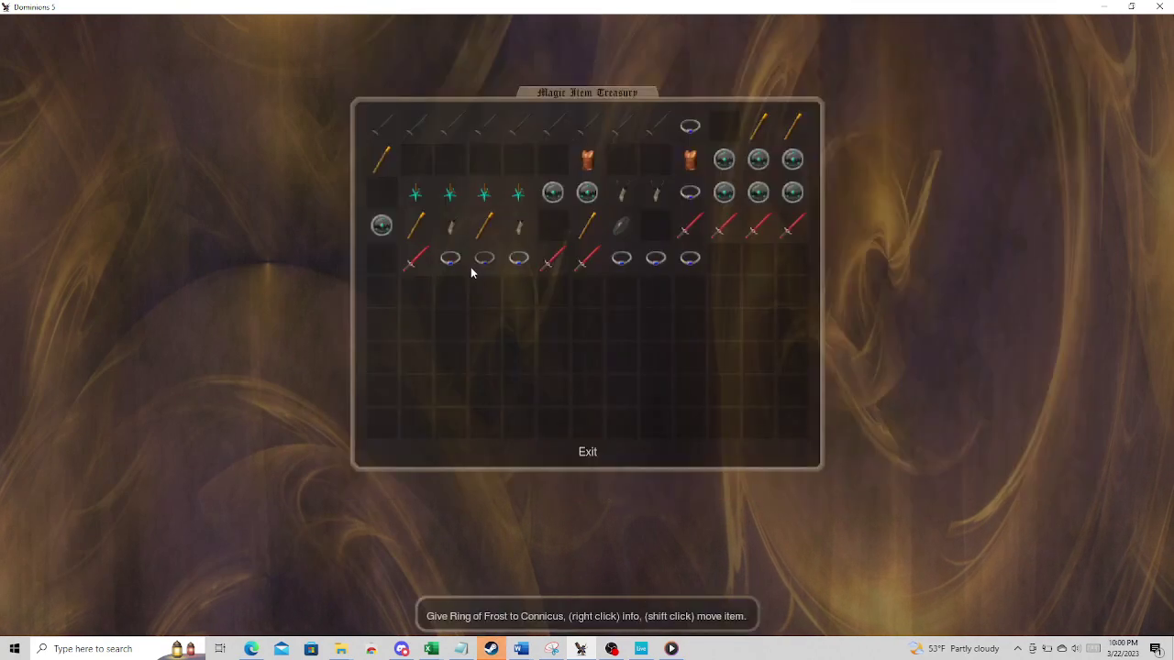
pyautogui.click(544, 265)
pyautogui.press('Escape')
# - Equip Apuleius with the Lightning Rod from the treasury
pyautogui.rightClick(242, 421)
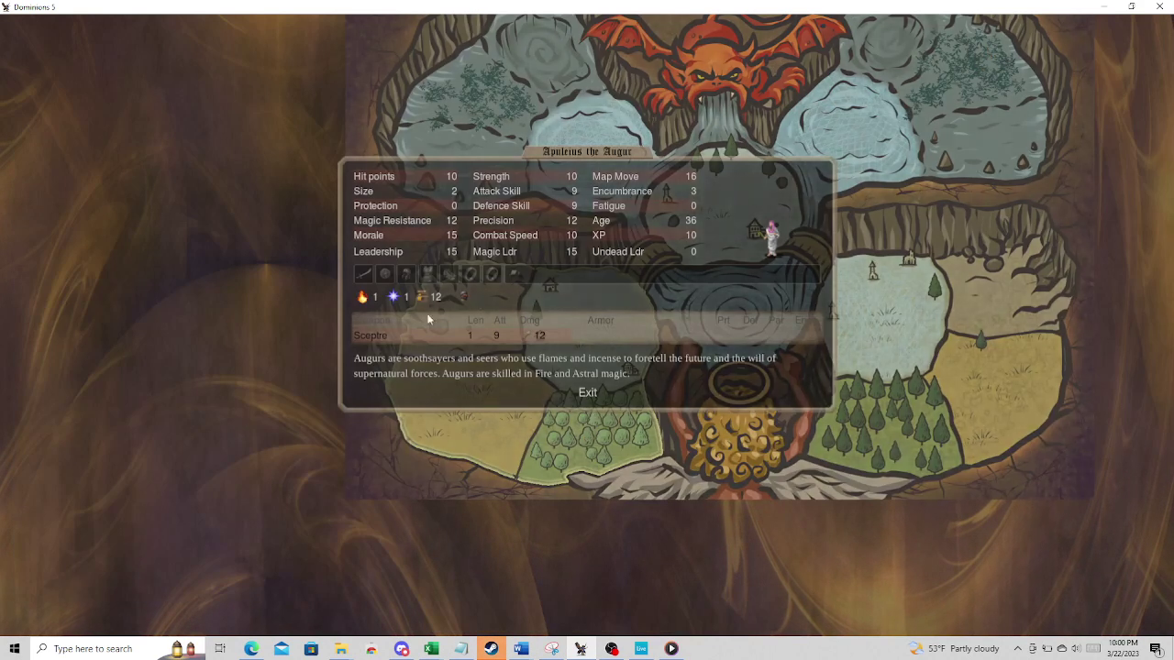
pyautogui.click(472, 275)
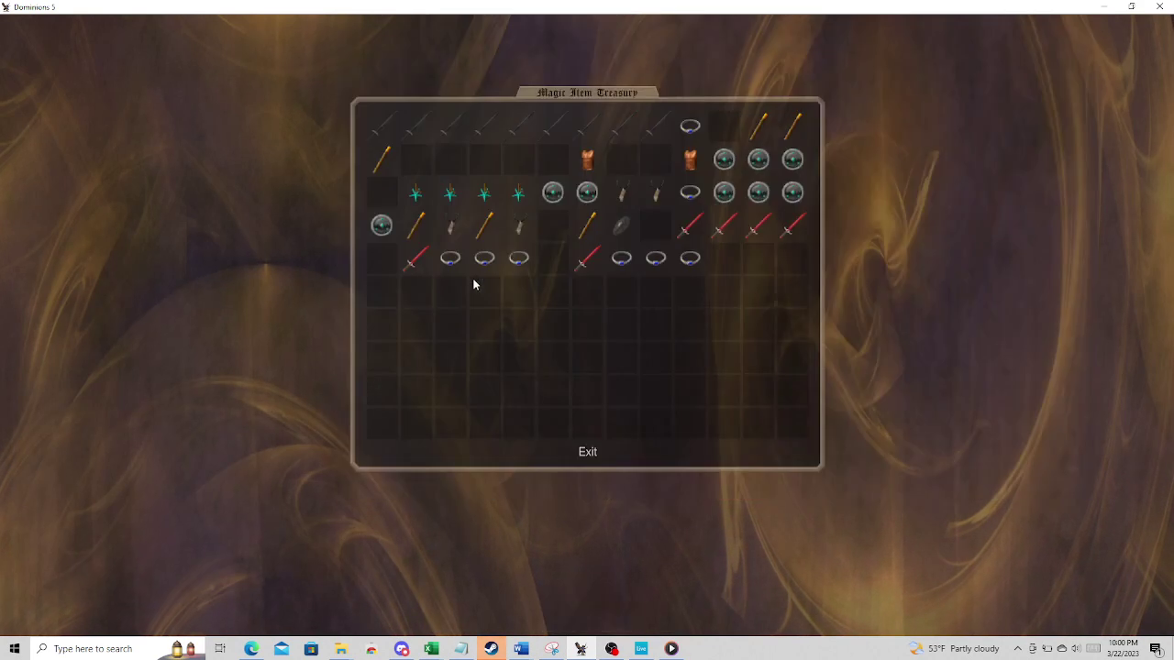
pyautogui.click(760, 133)
pyautogui.press('Escape')
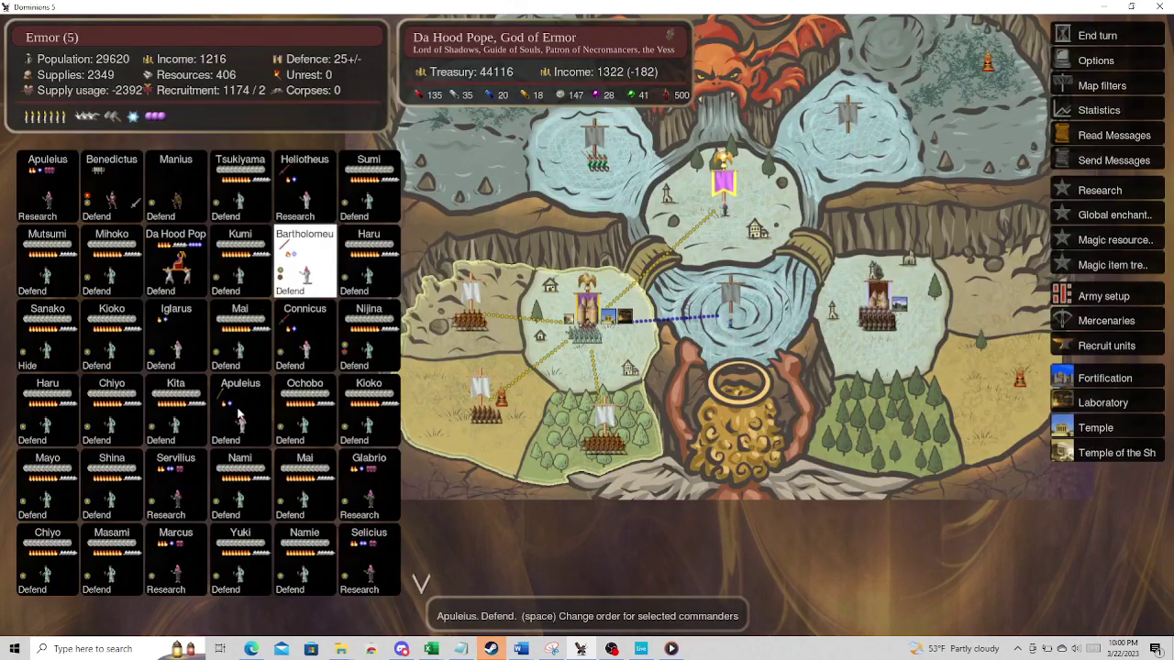
# - Order the four equipped Augurs to move and end Ermor's turn
pyautogui.moveTo(237, 417)
pyautogui.mouseDown()
pyautogui.moveTo(304, 334)
pyautogui.moveTo(305, 188)
pyautogui.mouseUp()
pyautogui.click(720, 213)
pyautogui.click(1089, 40)
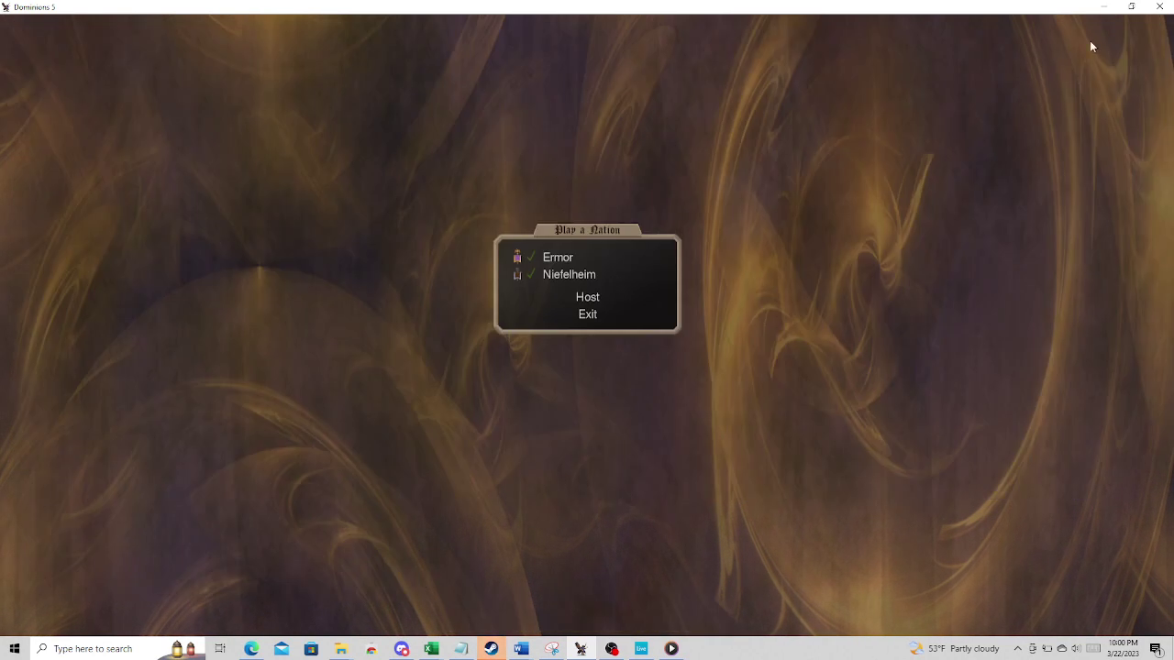
# - Play and end Niefelheim's turn, then host the turn
pyautogui.click(561, 274)
pyautogui.click(581, 325)
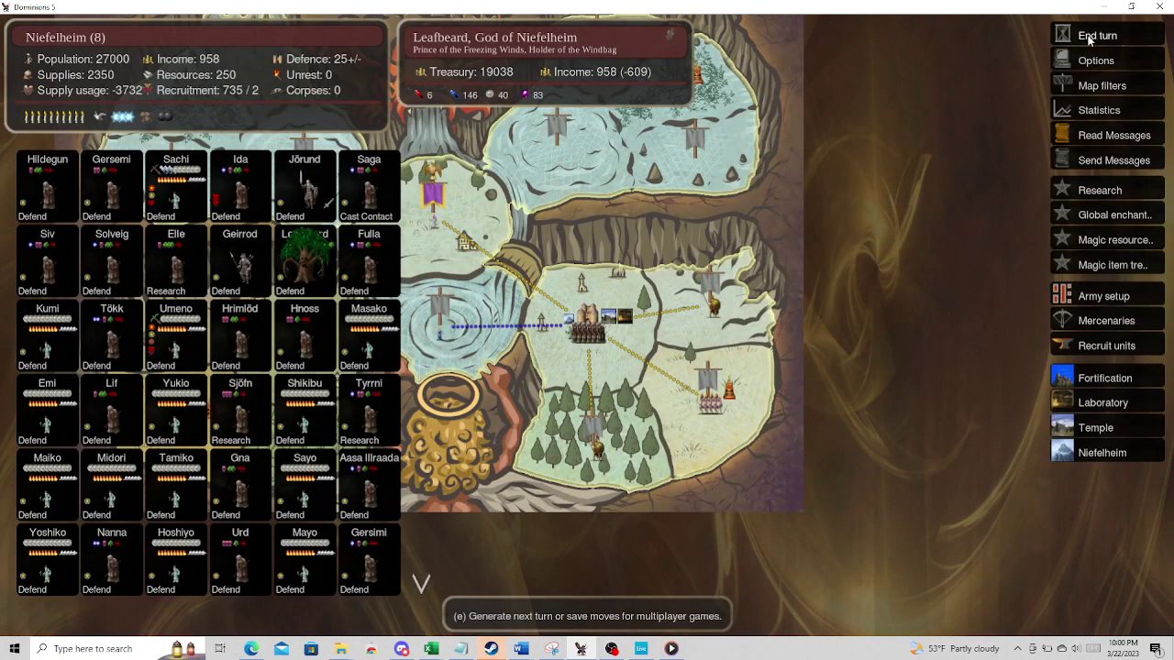
pyautogui.click(1089, 40)
pyautogui.click(601, 298)
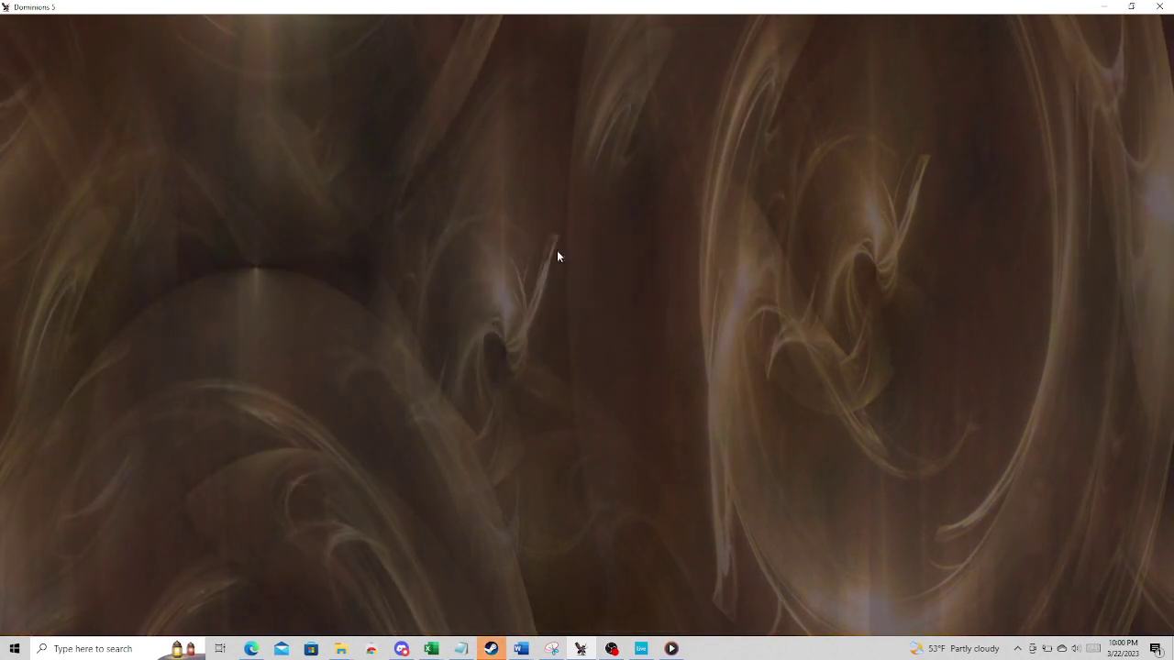
# - On Ermor's new turn, inspect Land Arena, an Augur and Apuleius, then end the turn
pyautogui.click(587, 318)
pyautogui.click(458, 179)
pyautogui.rightClick(112, 266)
pyautogui.click(458, 179)
pyautogui.rightClick(119, 351)
pyautogui.click(387, 215)
pyautogui.click(729, 303)
pyautogui.click(1097, 35)
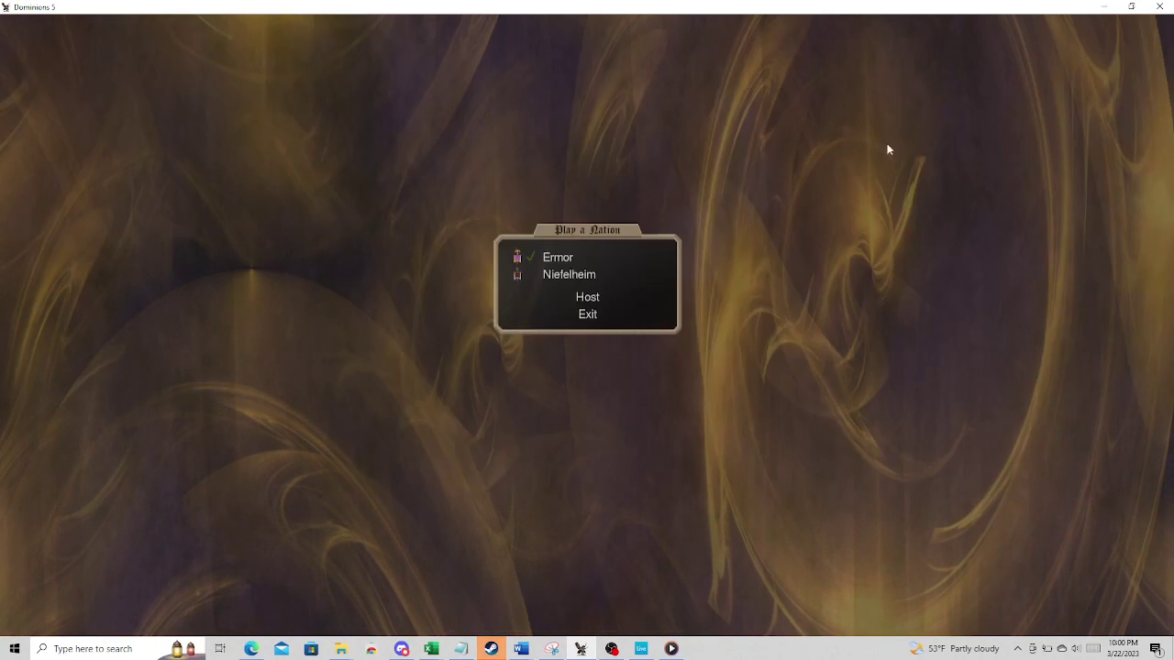
# - Open Niefelheim's turn and have commander Sachi start casting a ritual spell
pyautogui.click(546, 278)
pyautogui.click(587, 332)
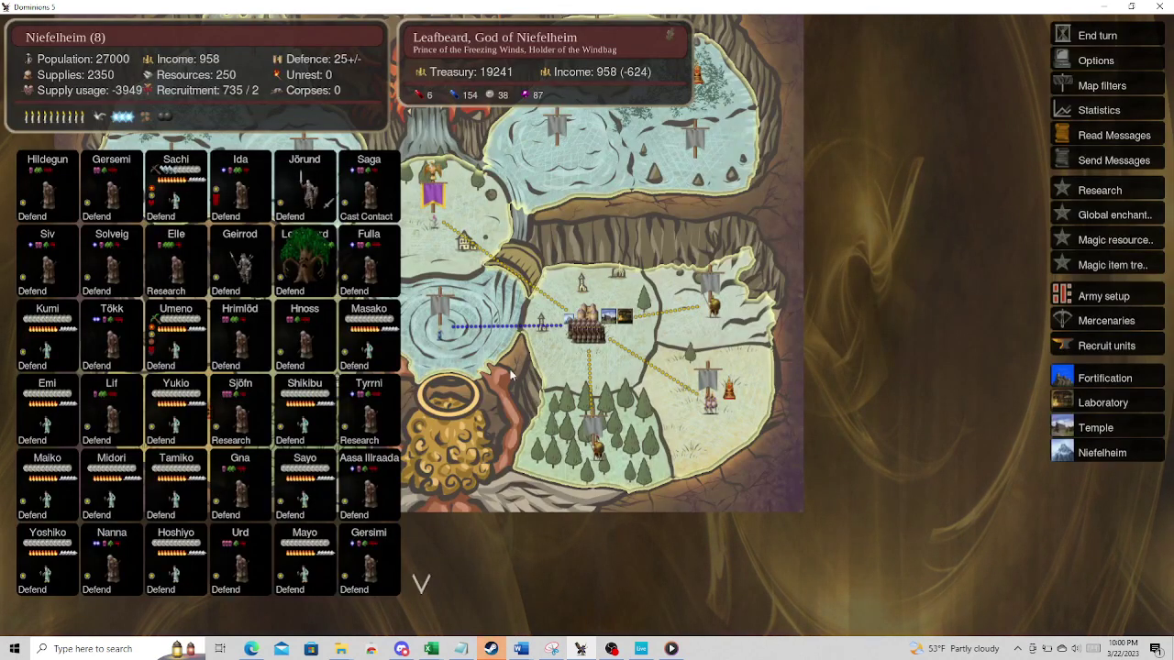
pyautogui.click(180, 198)
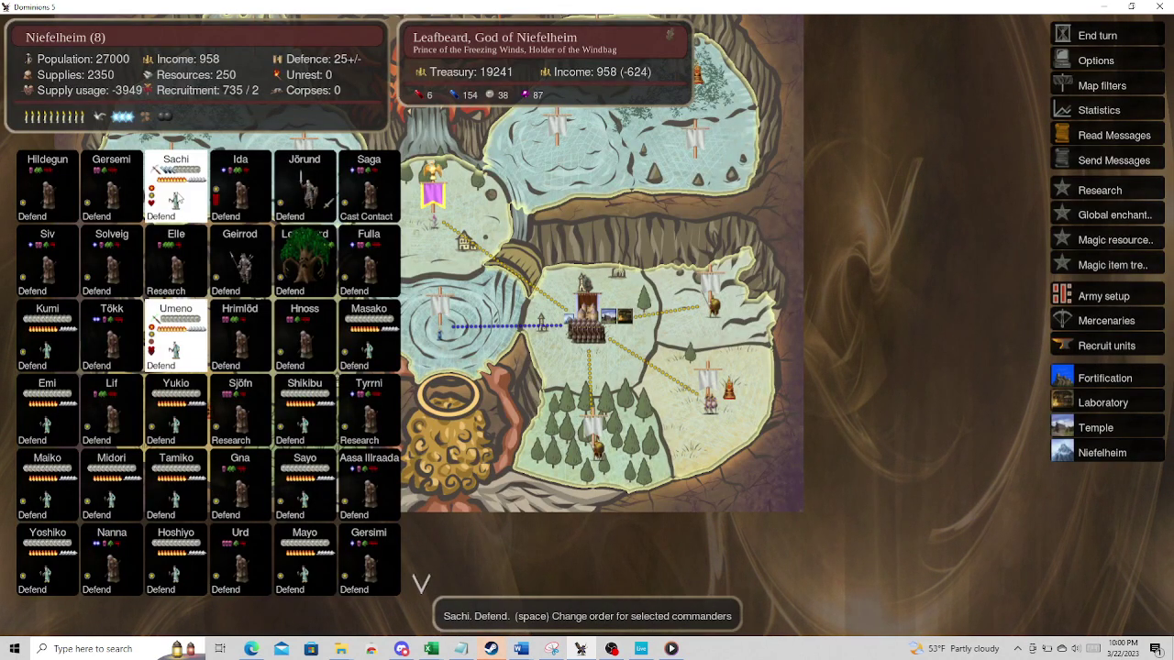
pyautogui.click(180, 198)
pyautogui.click(176, 194)
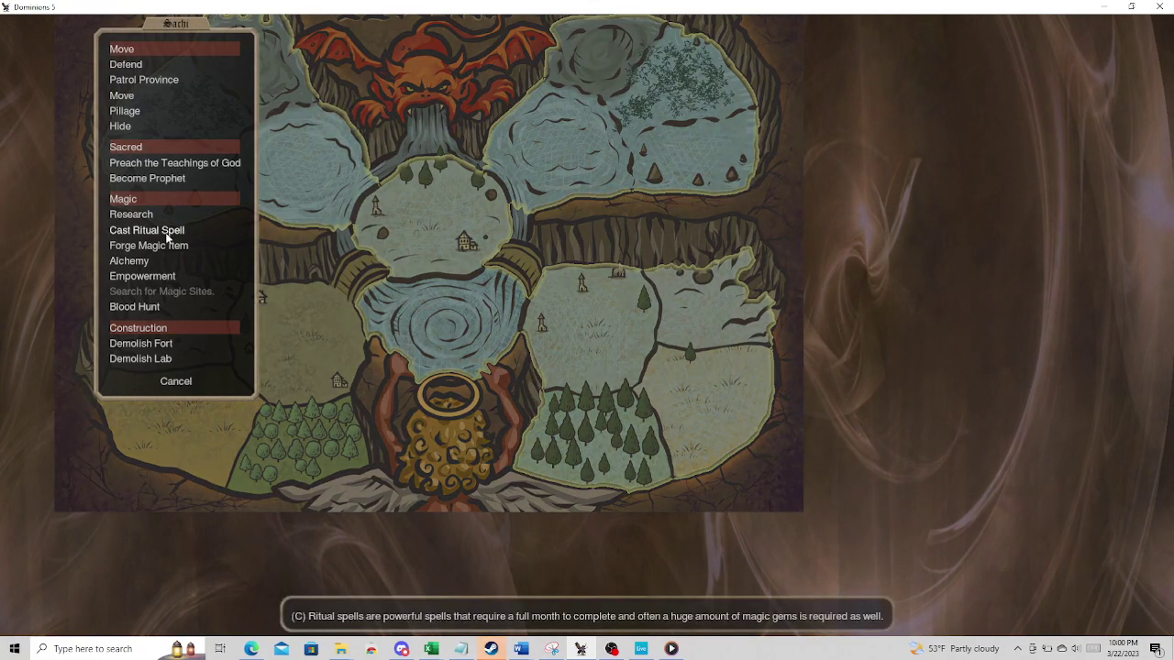
pyautogui.click(167, 236)
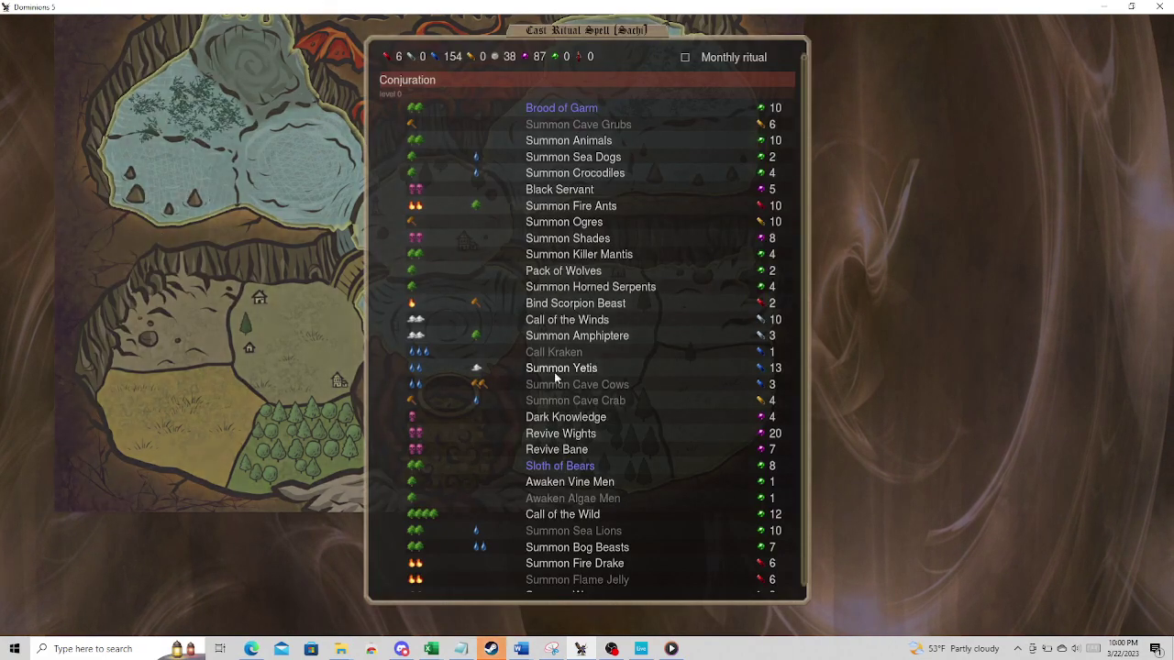
# - Have Sachi cast Murdering Winter on the Land Arena province
pyautogui.scroll(-10, 557, 376)
pyautogui.scroll(-20, 556, 377)
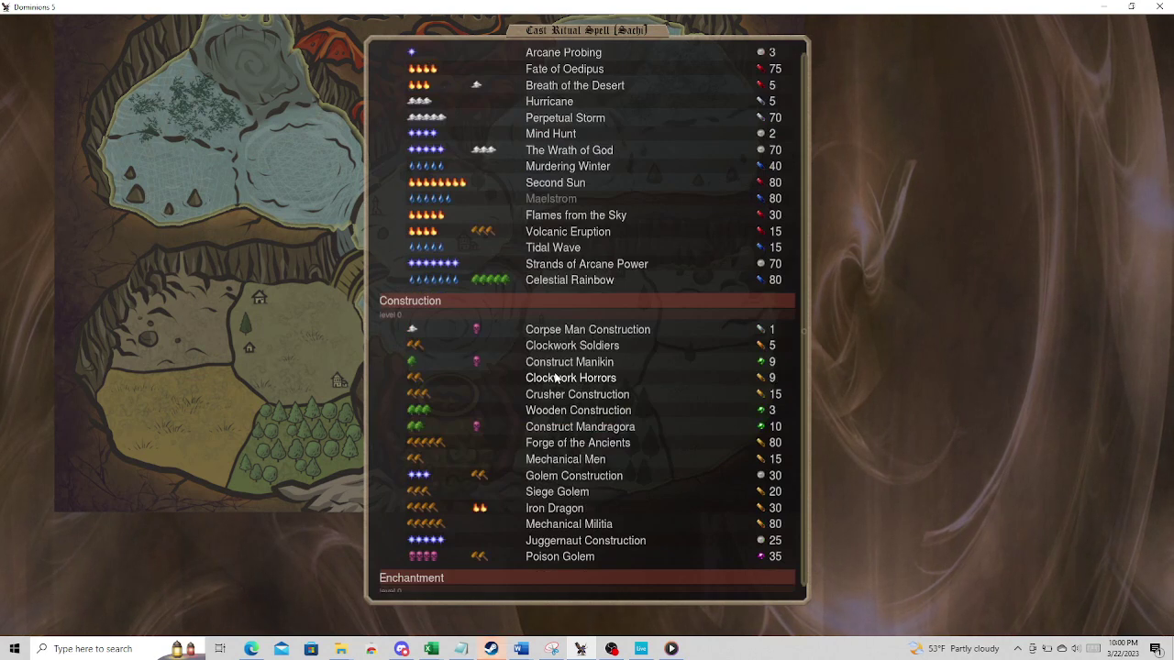
pyautogui.rightClick(583, 168)
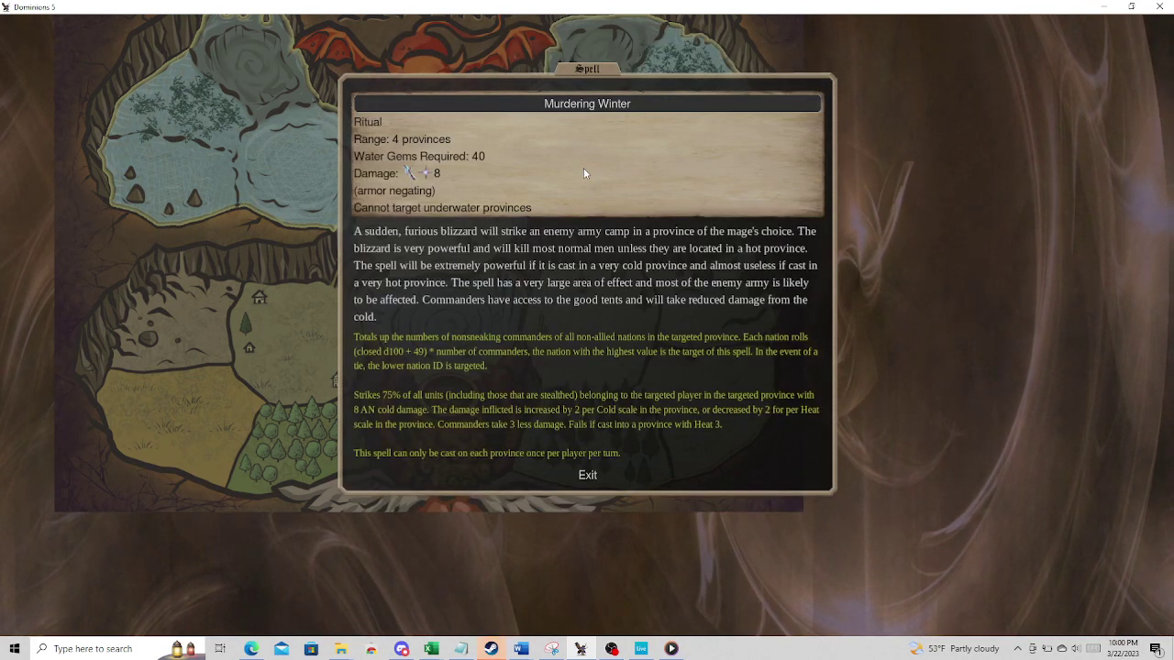
pyautogui.click(583, 169)
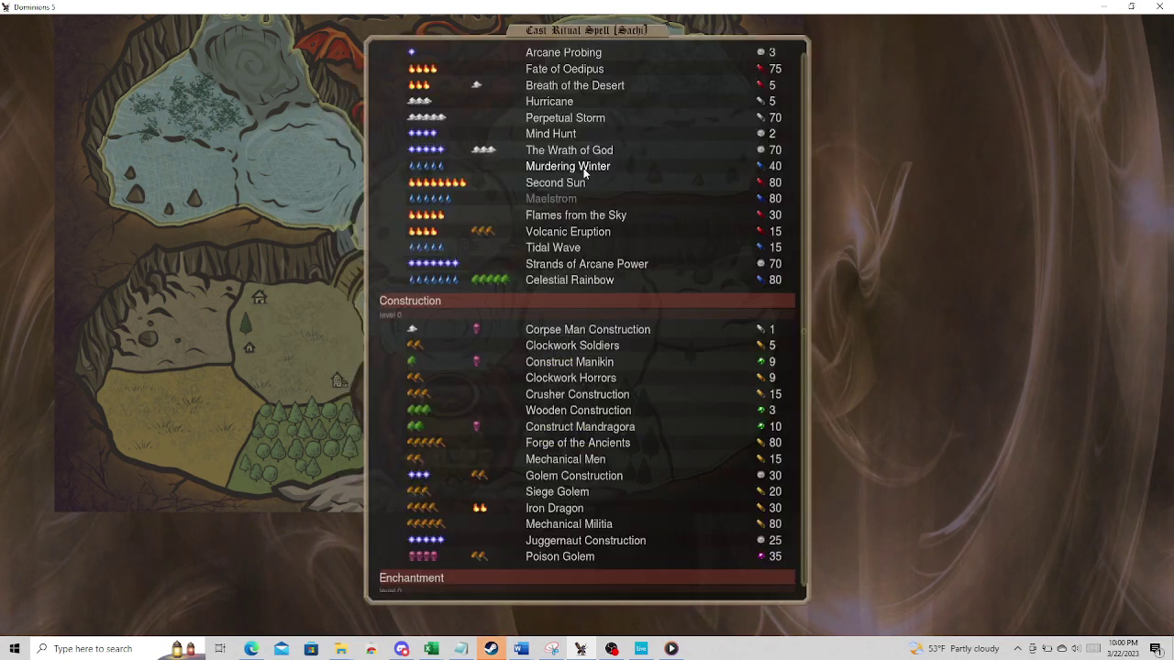
pyautogui.click(583, 169)
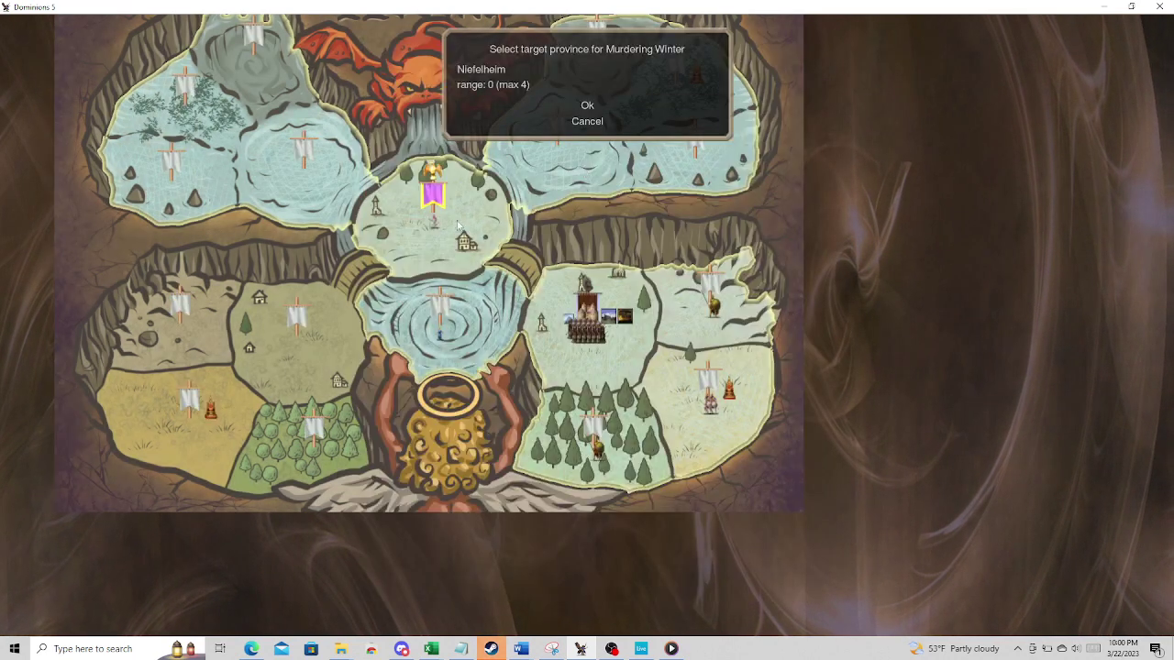
pyautogui.click(585, 112)
# - End Ermor's turn, host it, and open Ermor's new month
pyautogui.click(1097, 35)
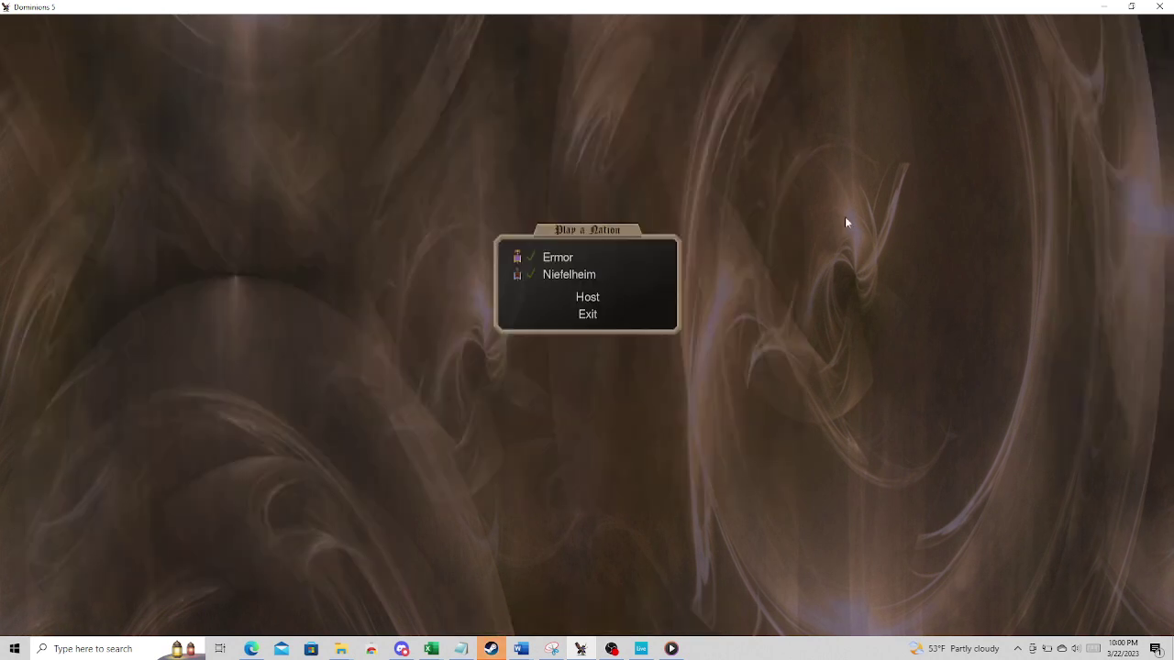
pyautogui.click(586, 297)
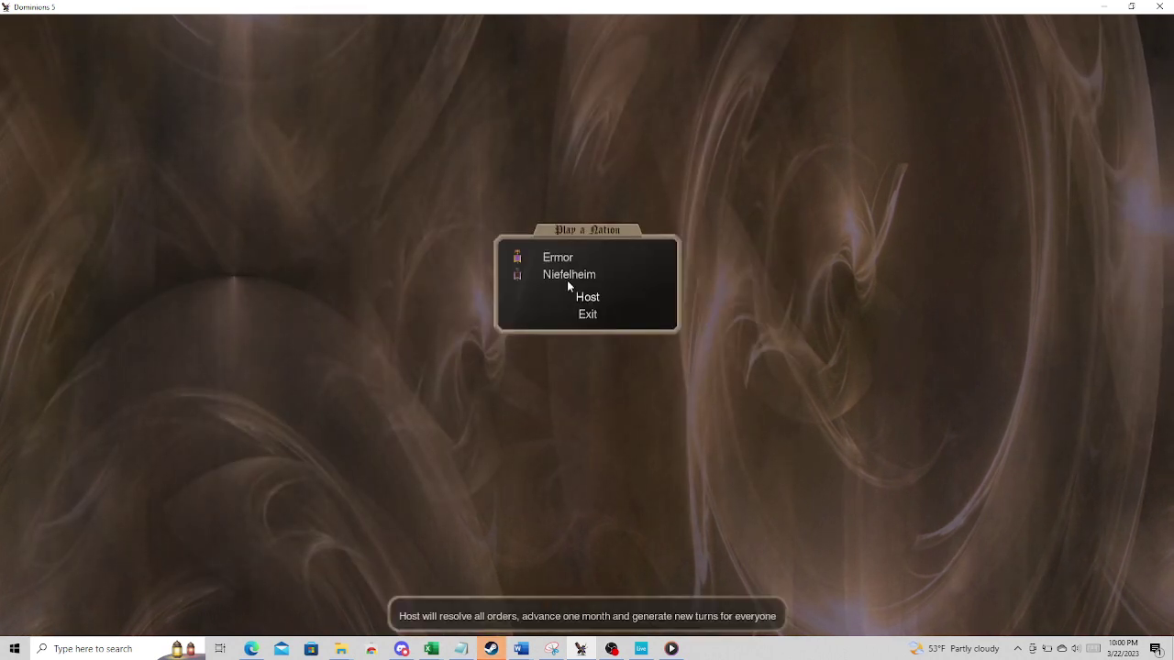
pyautogui.click(554, 259)
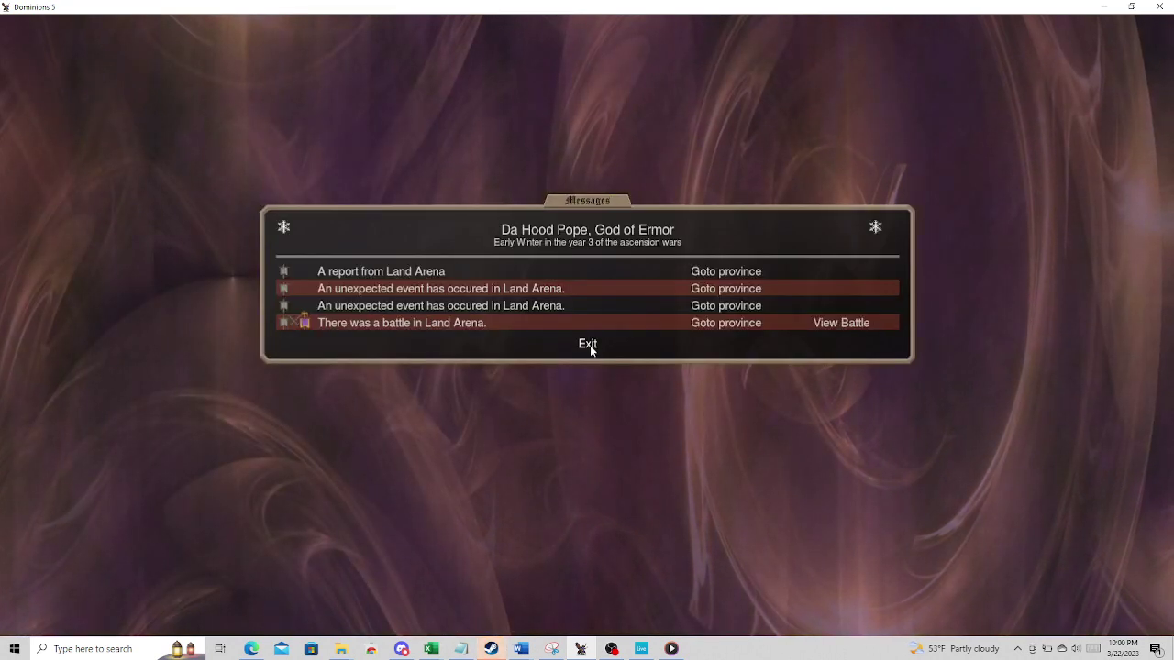
# - Read Land Arena's blizzard report, then watch the replay of the battle lost there
pyautogui.click(400, 271)
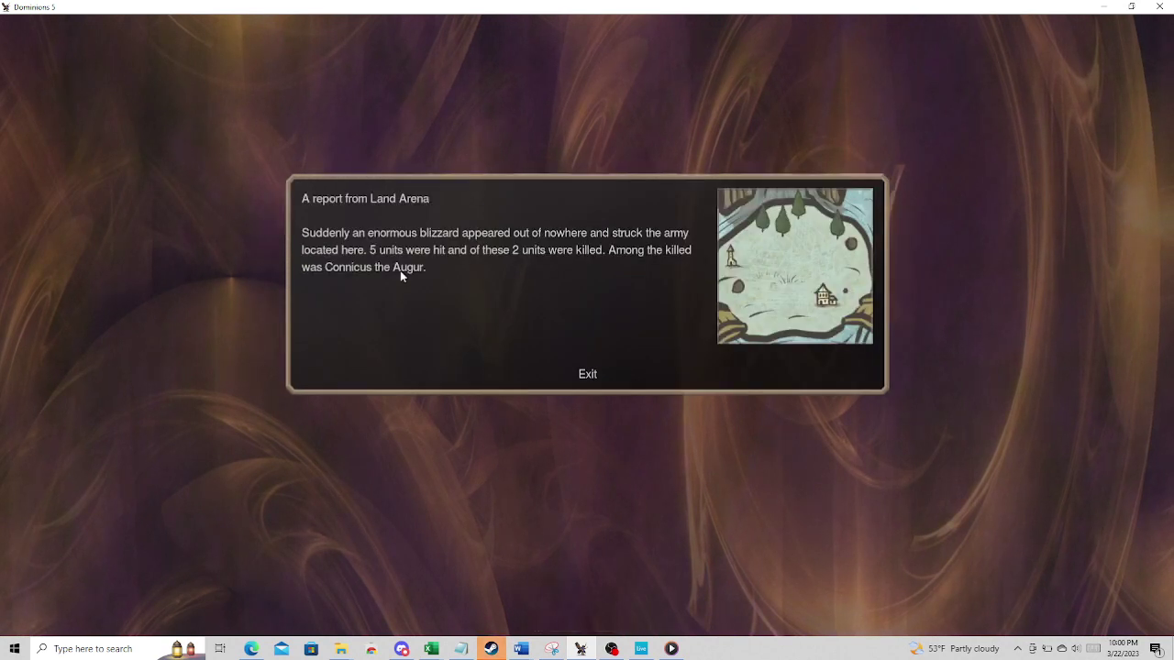
pyautogui.press('Escape')
pyautogui.click(384, 319)
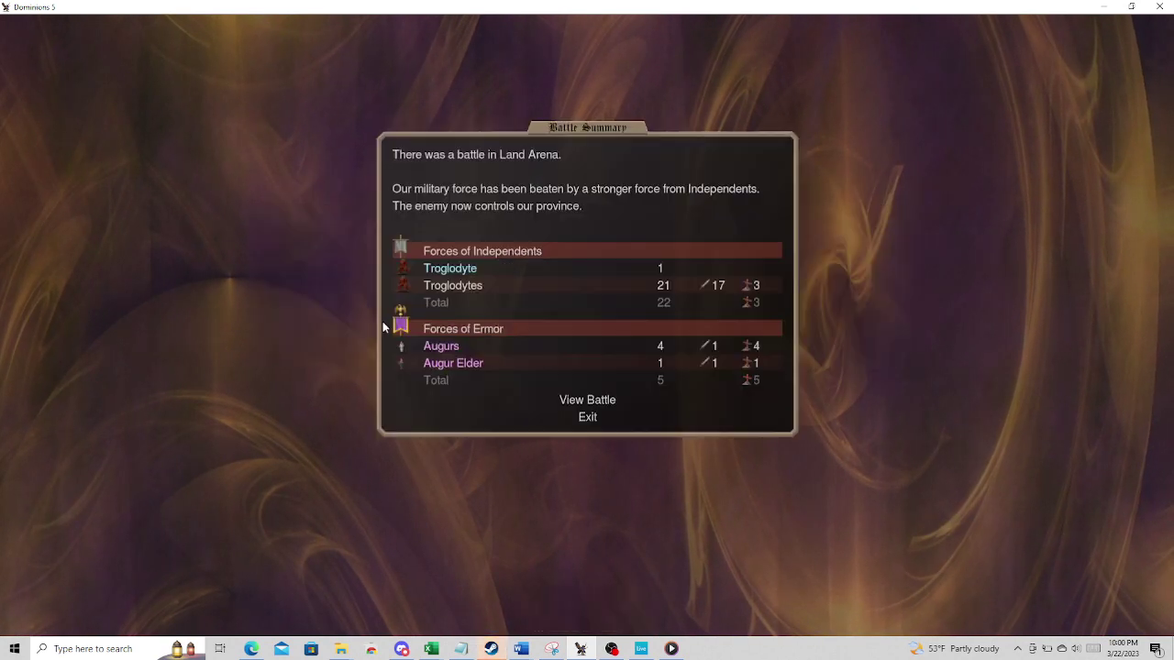
pyautogui.click(587, 401)
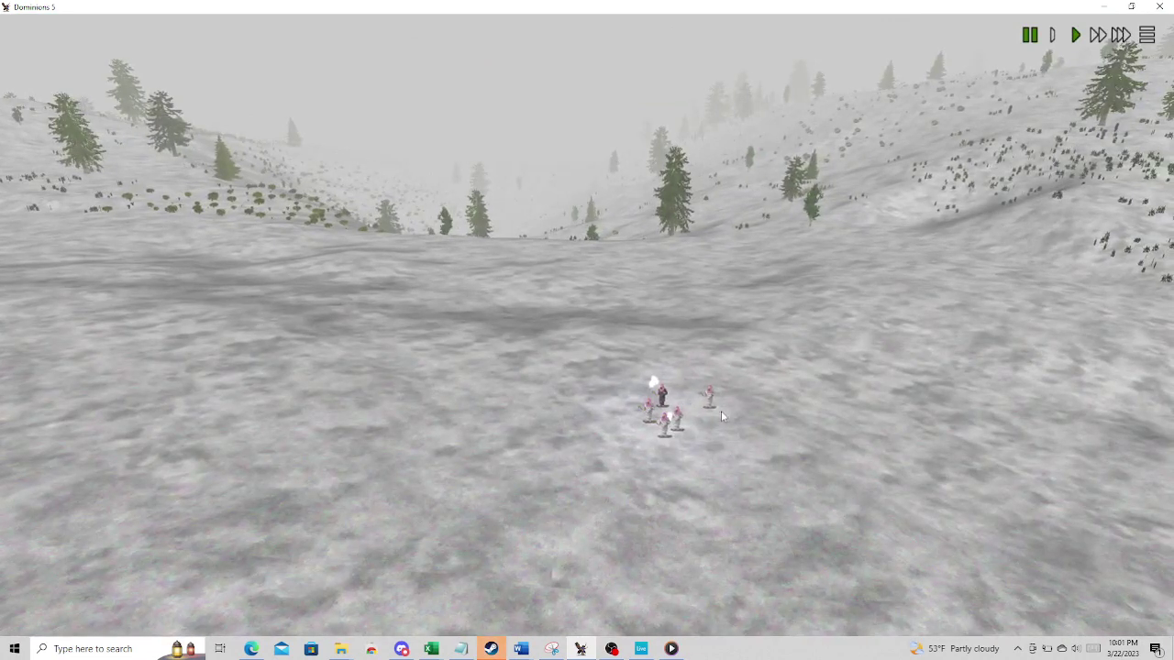
# - Inspect the Augurs' stats, switching between Bartholomeus, Iglarus and Deliotheus
pyautogui.rightClick(720, 409)
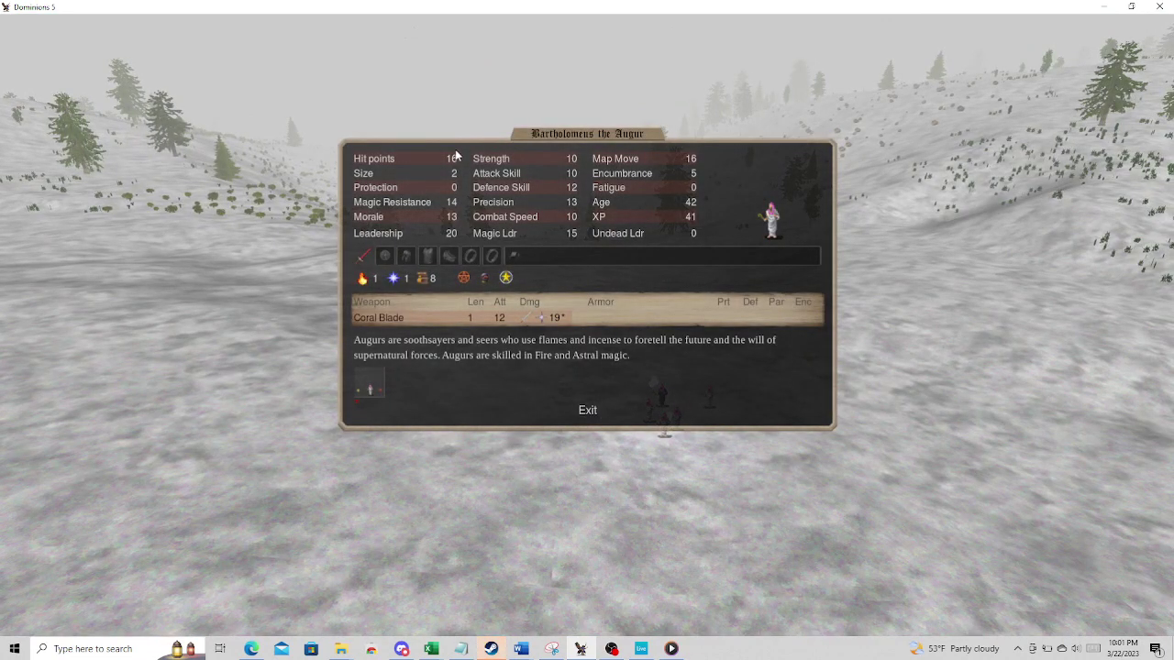
pyautogui.click(457, 157)
pyautogui.rightClick(658, 402)
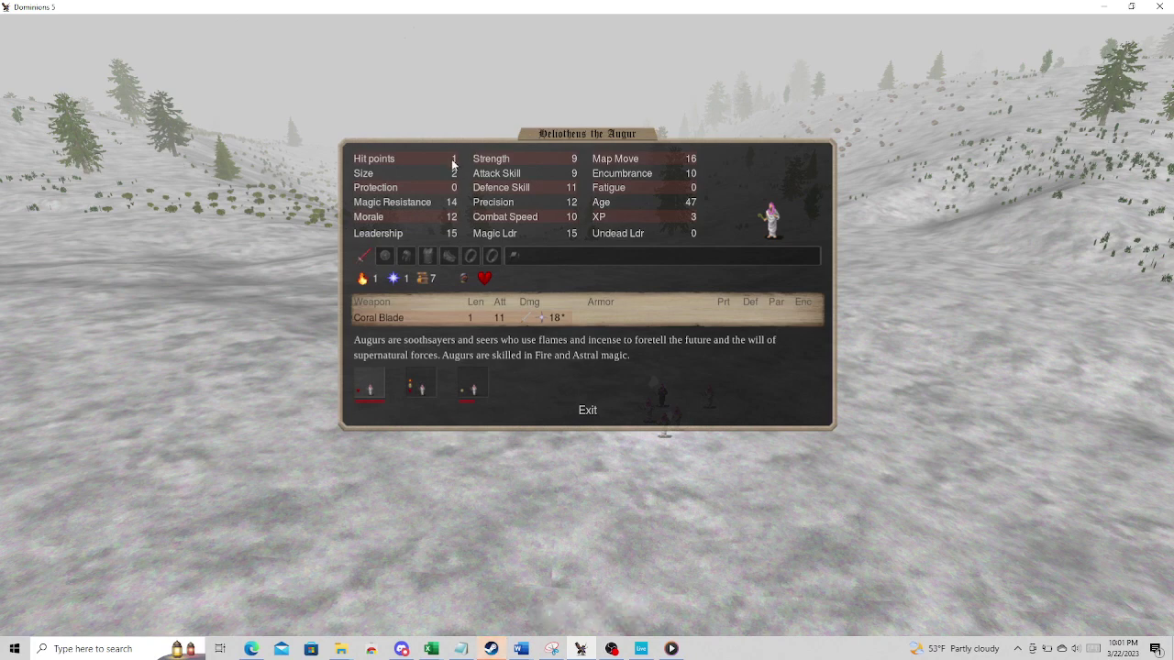
pyautogui.click(412, 393)
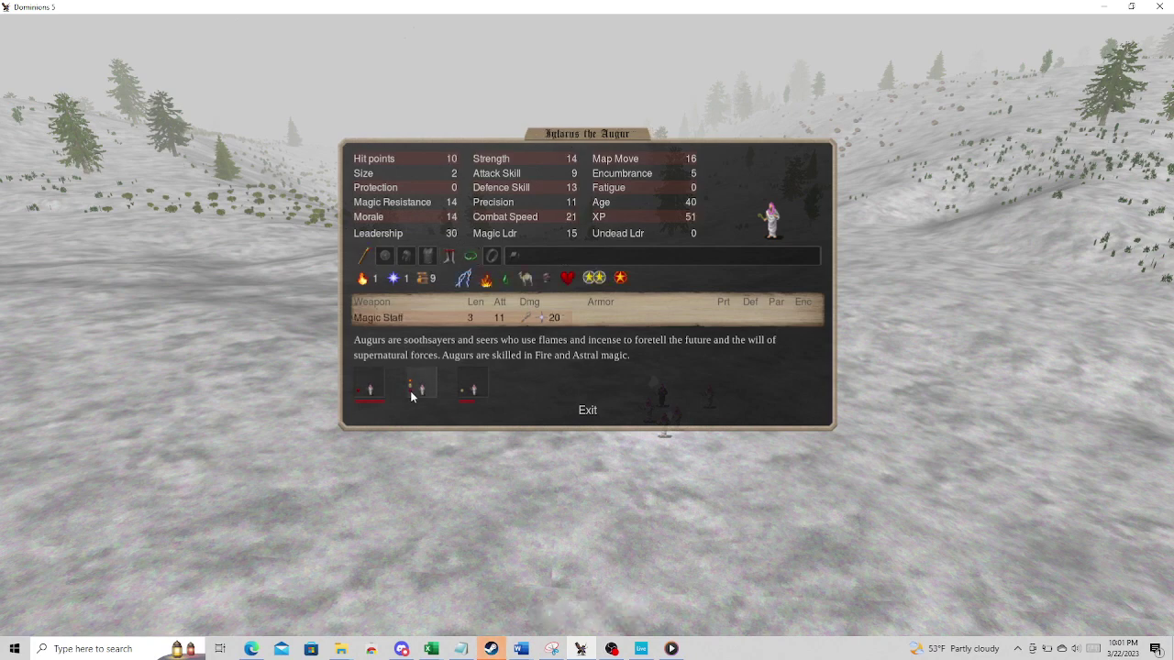
pyautogui.click(466, 391)
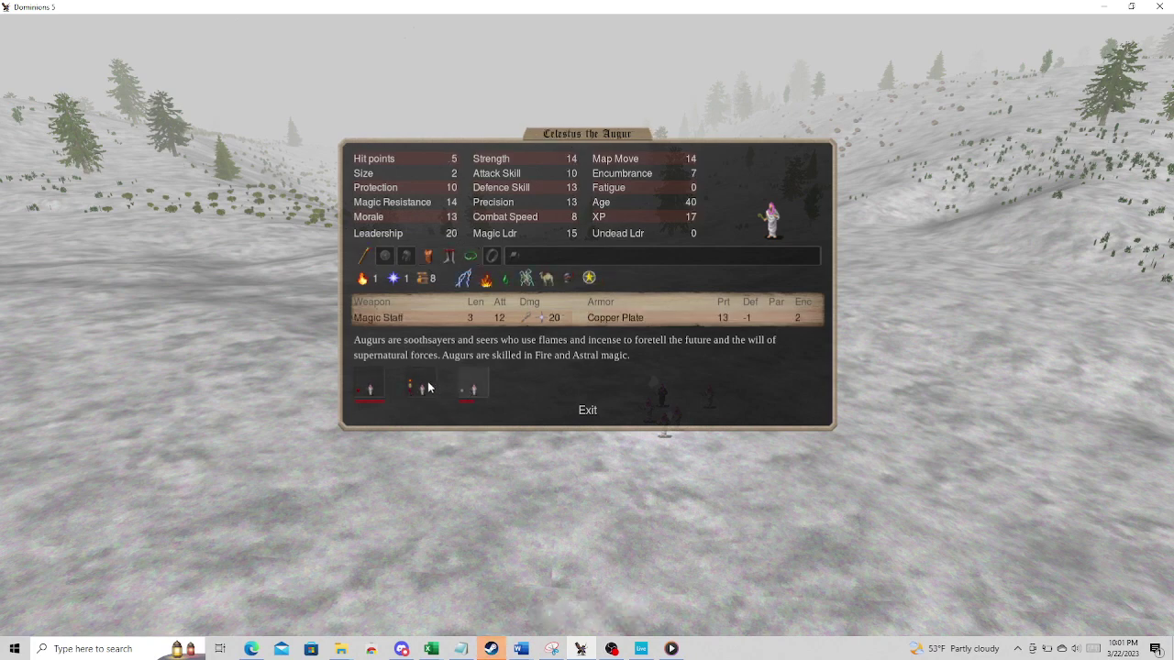
pyautogui.click(422, 386)
pyautogui.click(366, 389)
# - Compare Iglarus and Celestus the Augur's stats, then close the panel
pyautogui.click(424, 388)
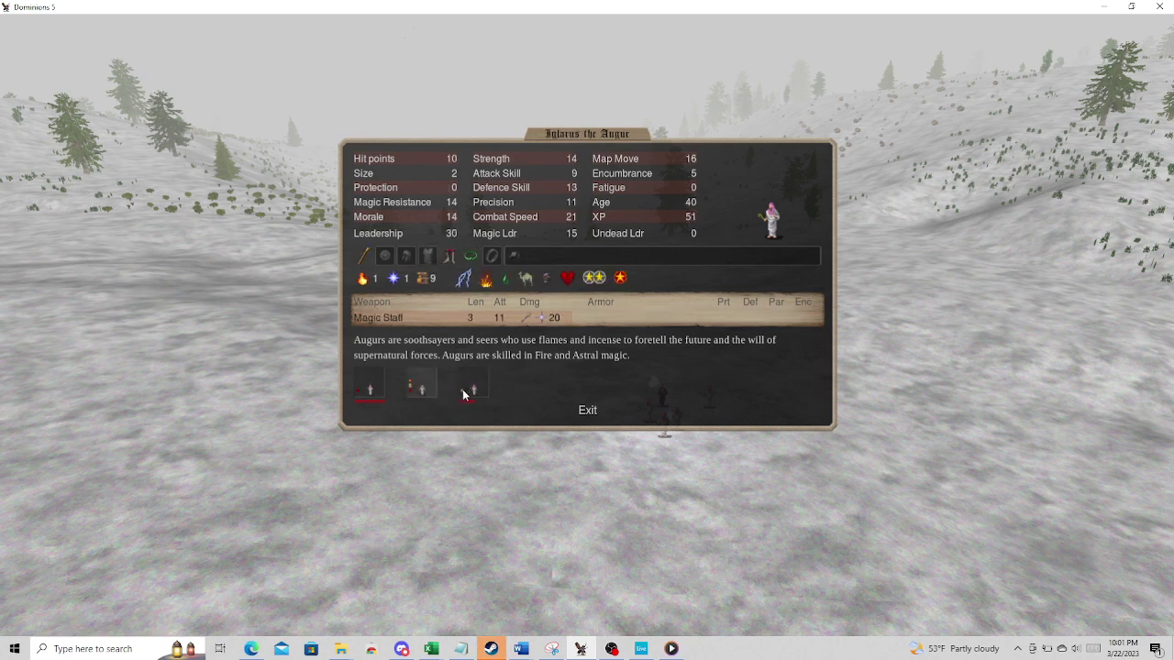
pyautogui.click(465, 393)
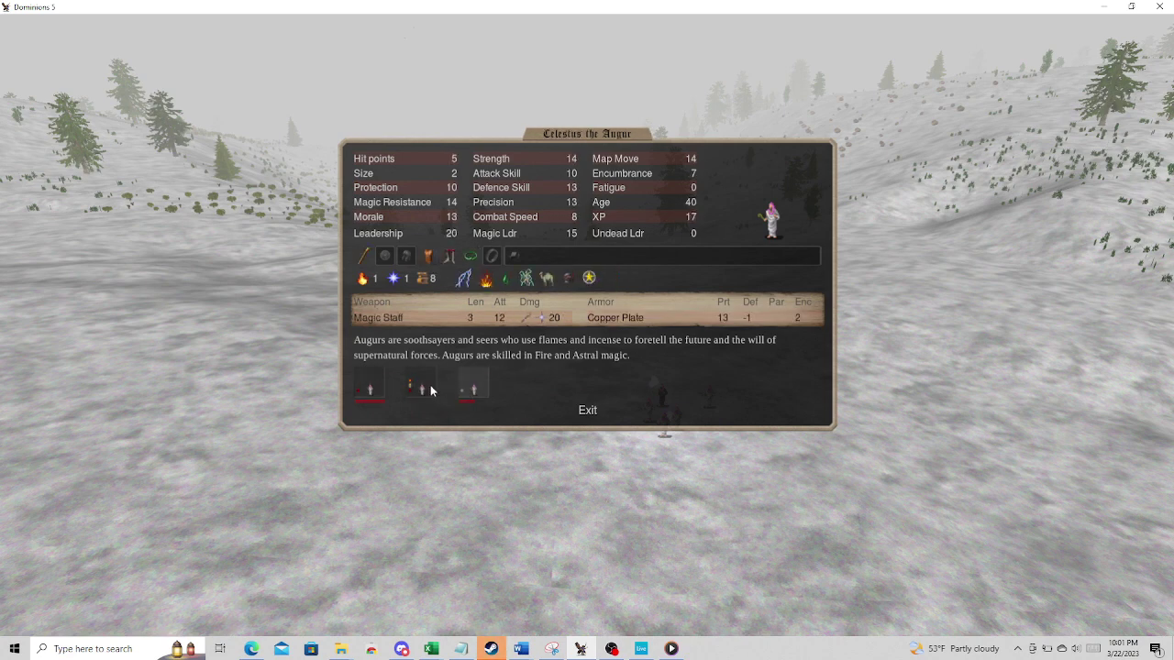
pyautogui.click(431, 391)
pyautogui.click(465, 392)
pyautogui.click(587, 410)
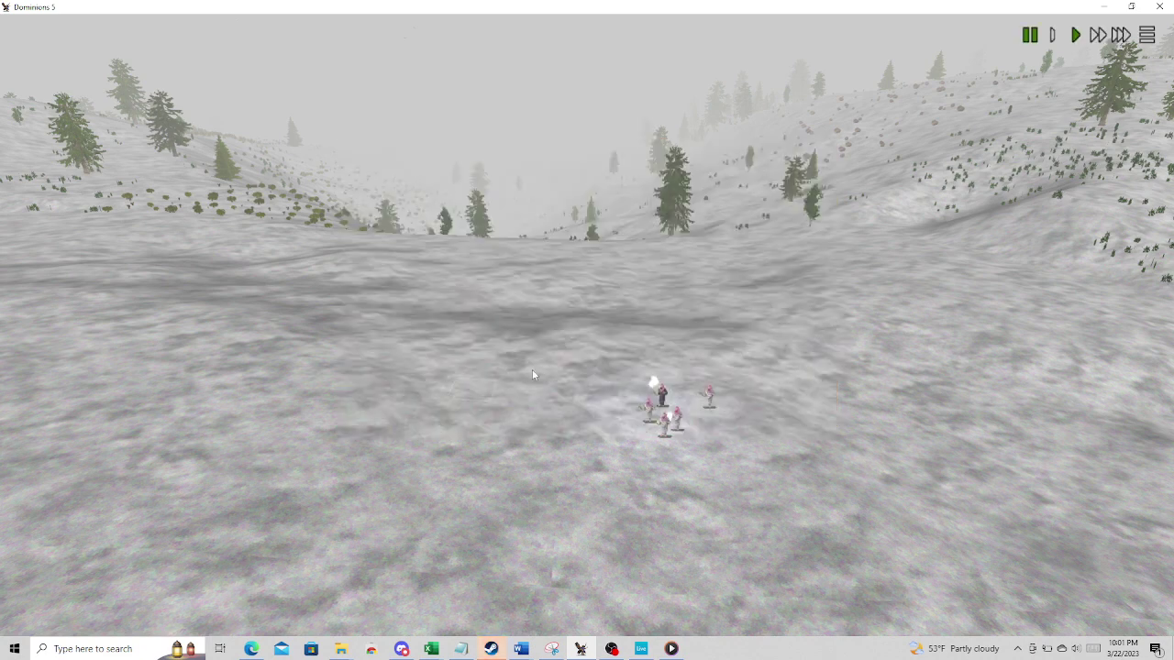
# - Check the Augur Elder's and Bartholomeus' stats, then quit the battle replay
pyautogui.click(666, 398)
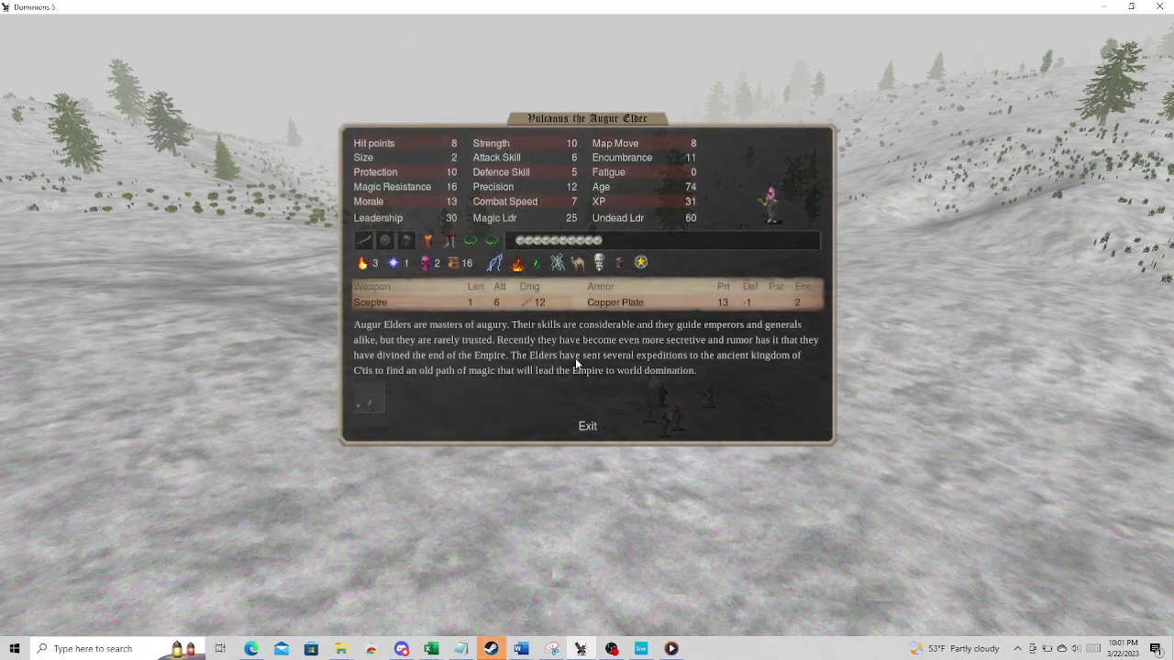
pyautogui.press('Escape')
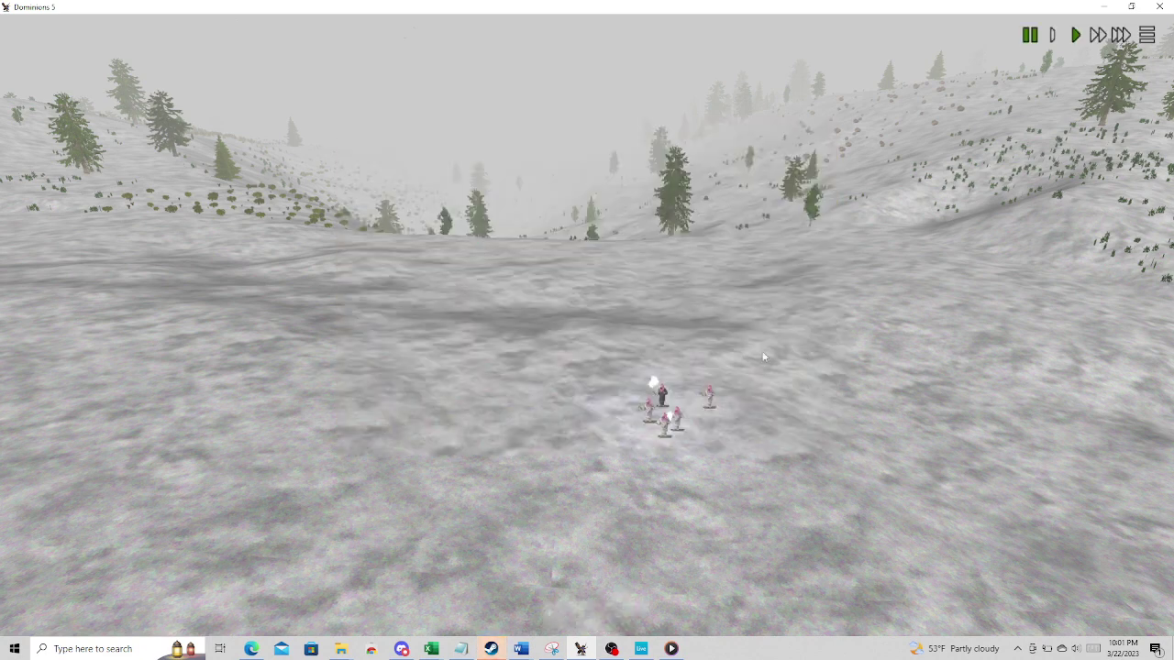
pyautogui.click(711, 401)
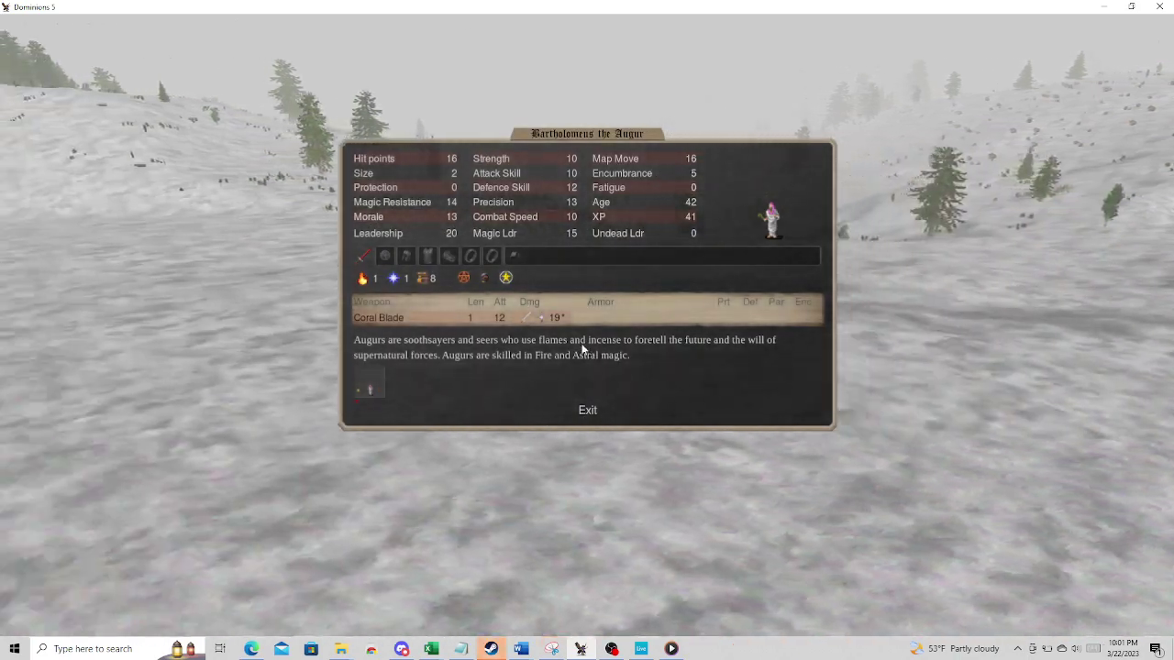
pyautogui.press('Escape')
pyautogui.press('Escape')
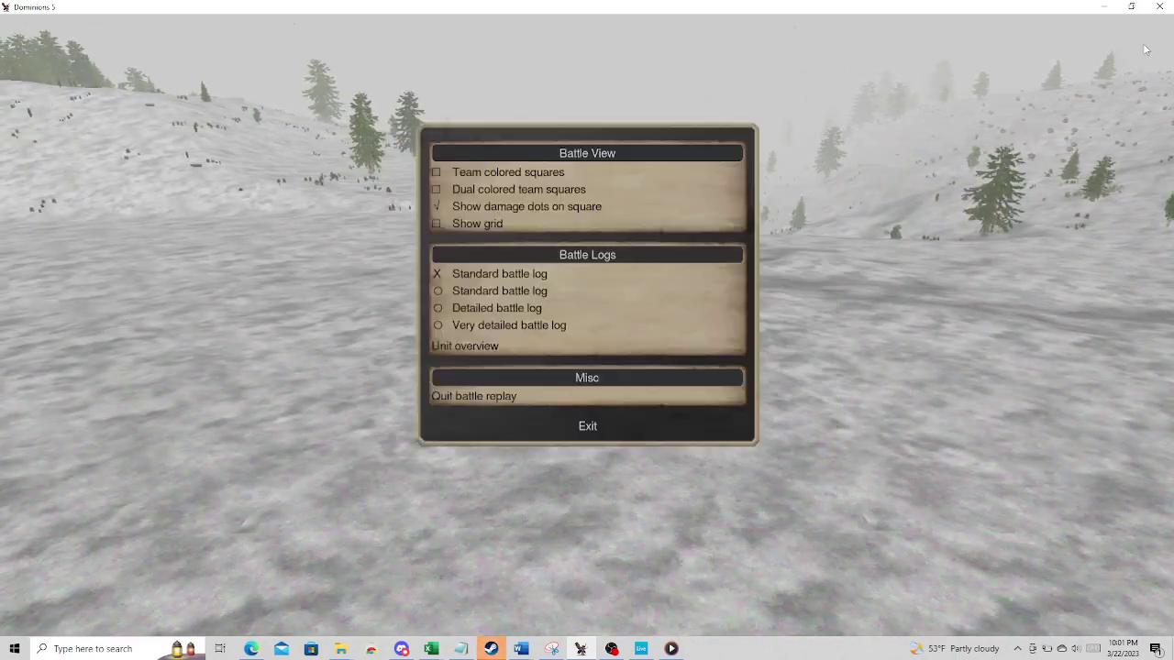
pyautogui.click(460, 401)
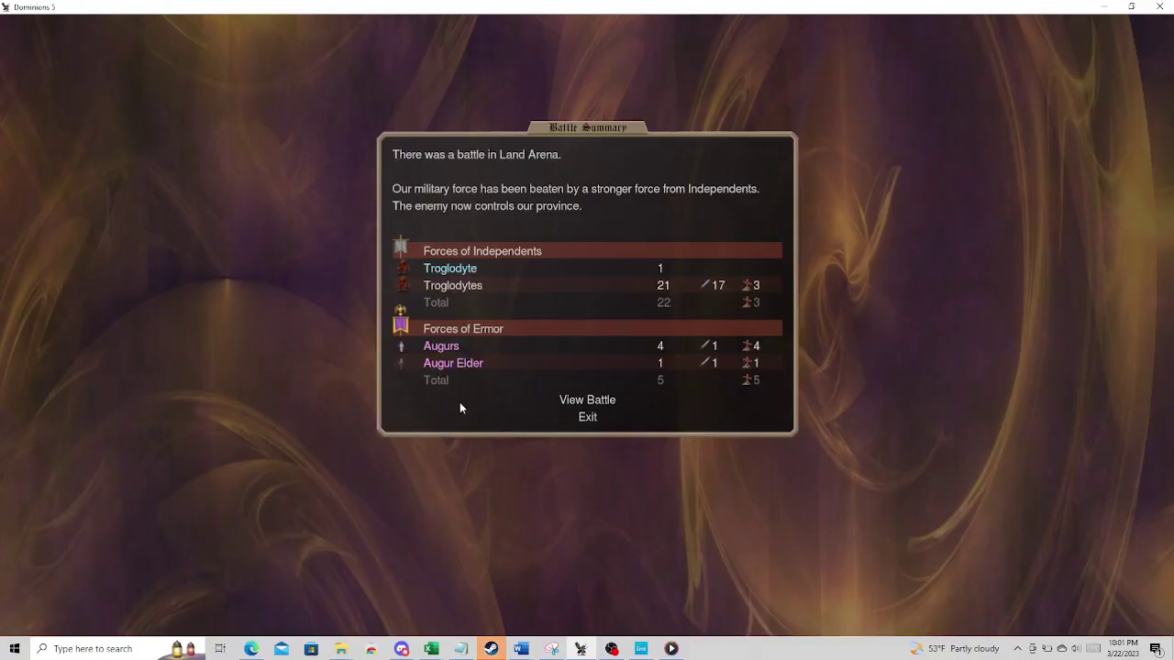
# - Dismiss the battle summary and messages, then compare Land Arena with Ermor's capital units
pyautogui.click(585, 418)
pyautogui.click(587, 343)
pyautogui.click(694, 240)
pyautogui.click(591, 360)
pyautogui.click(694, 240)
pyautogui.click(592, 361)
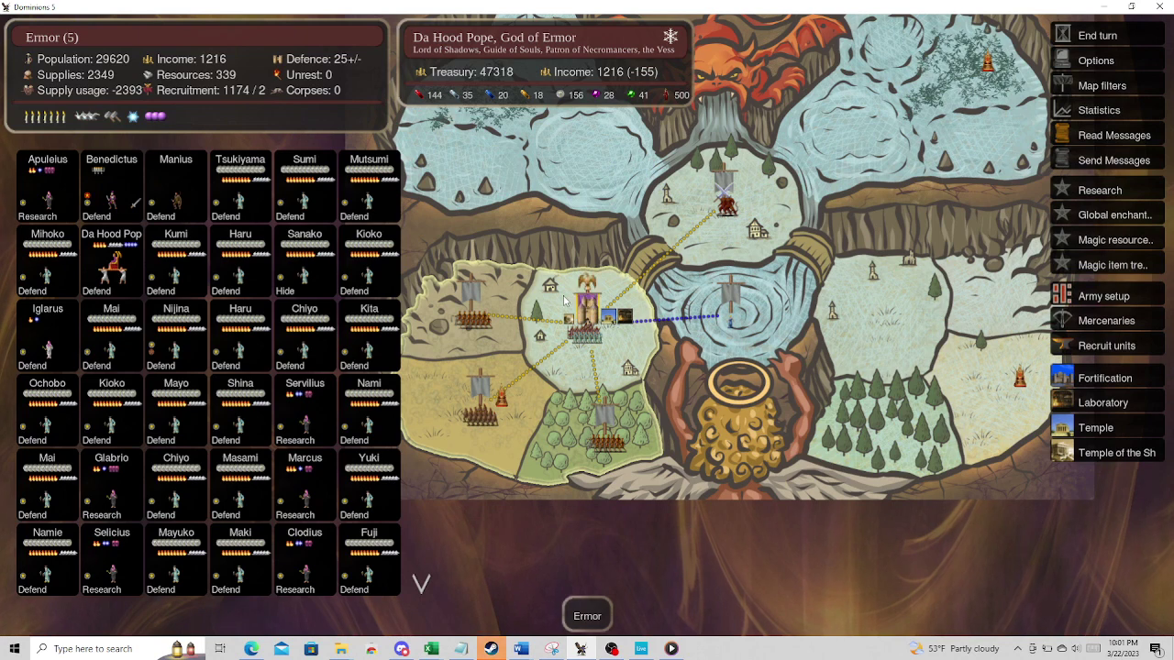
# - Order Fuji into the neighbouring enemy province and host the next turn
pyautogui.click(380, 582)
pyautogui.click(724, 207)
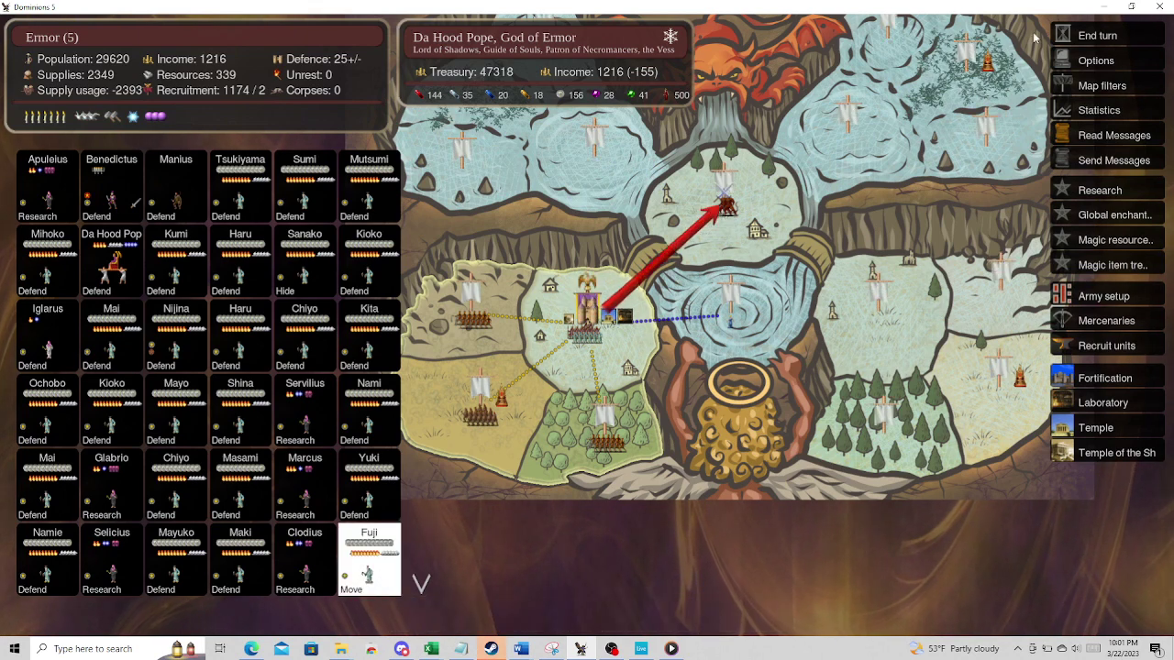
pyautogui.click(1092, 35)
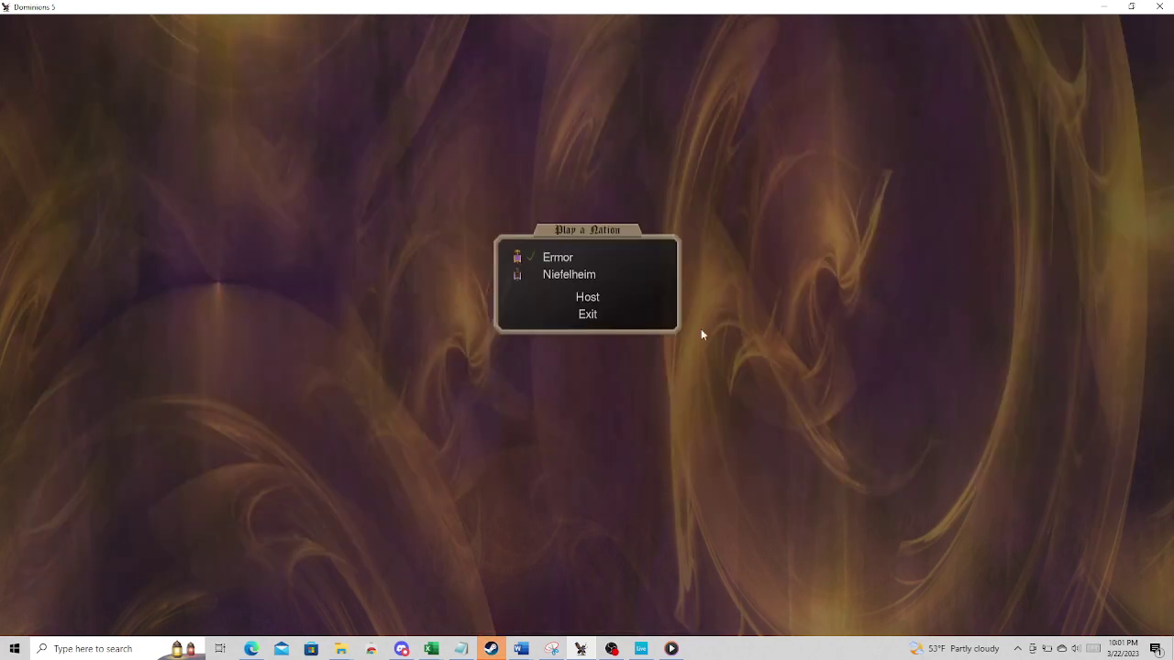
pyautogui.click(597, 300)
pyautogui.click(585, 319)
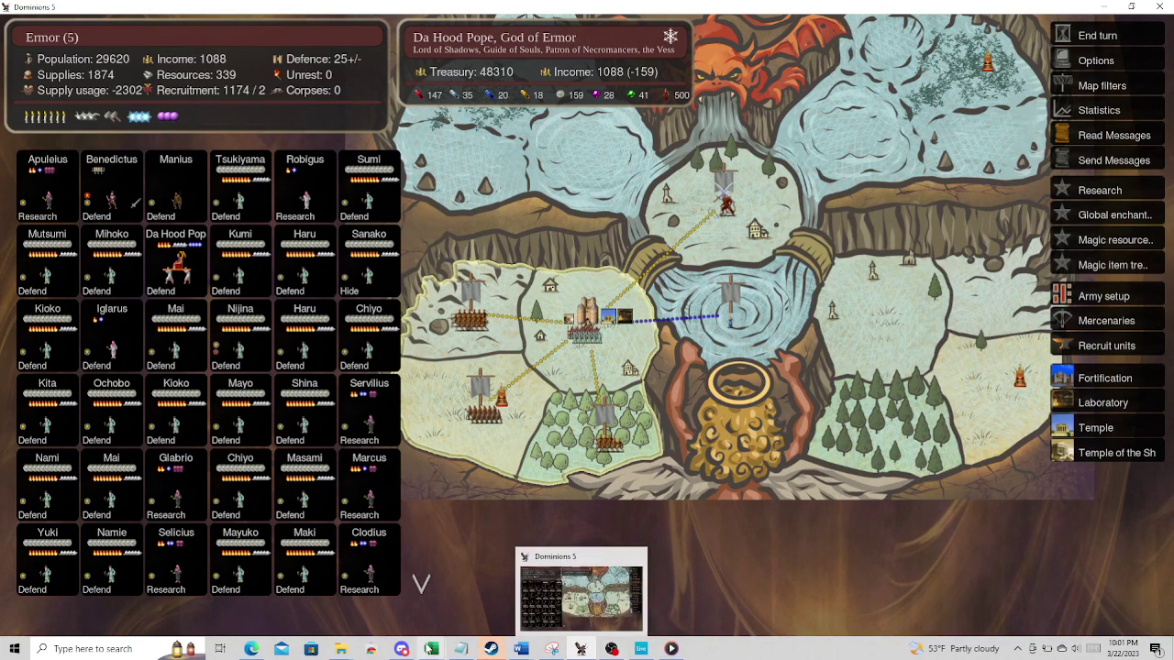
pyautogui.moveTo(431, 648)
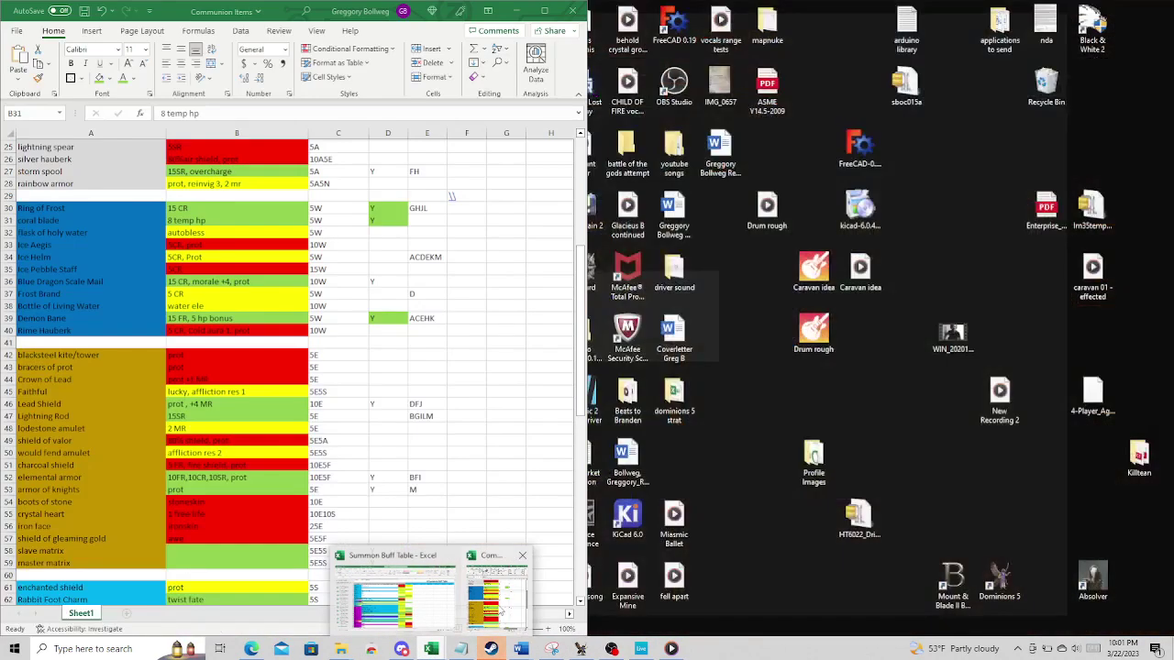
pyautogui.click(477, 545)
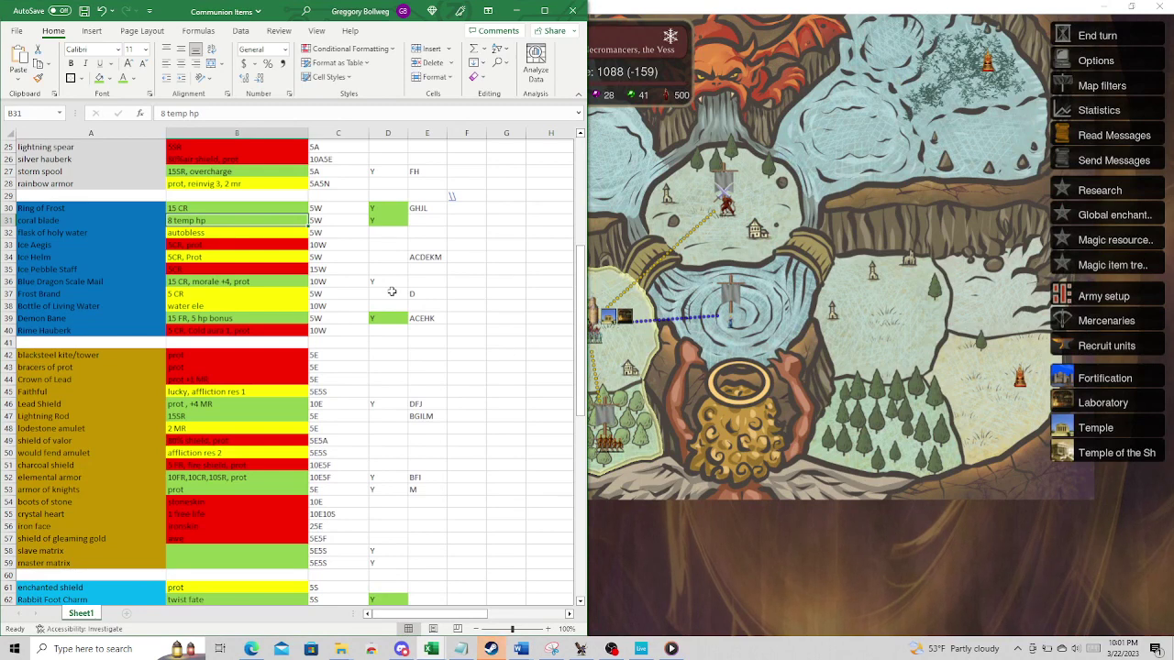
pyautogui.keyDown('shift'); pyautogui.click(91, 211); pyautogui.keyUp('shift')
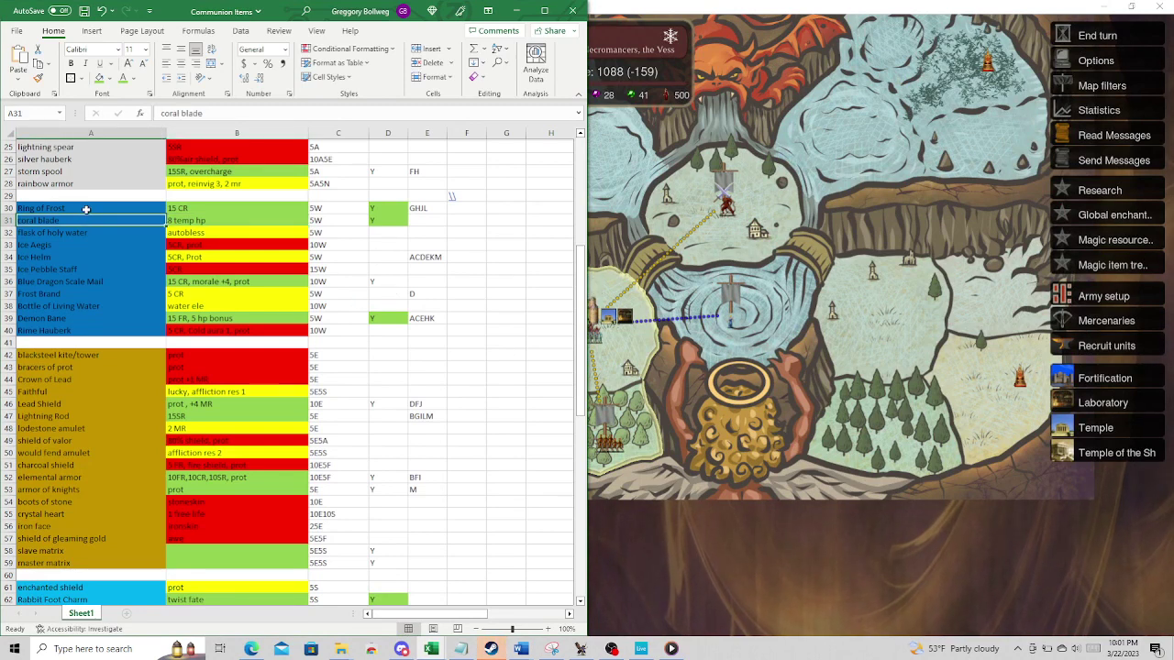
pyautogui.click(267, 221)
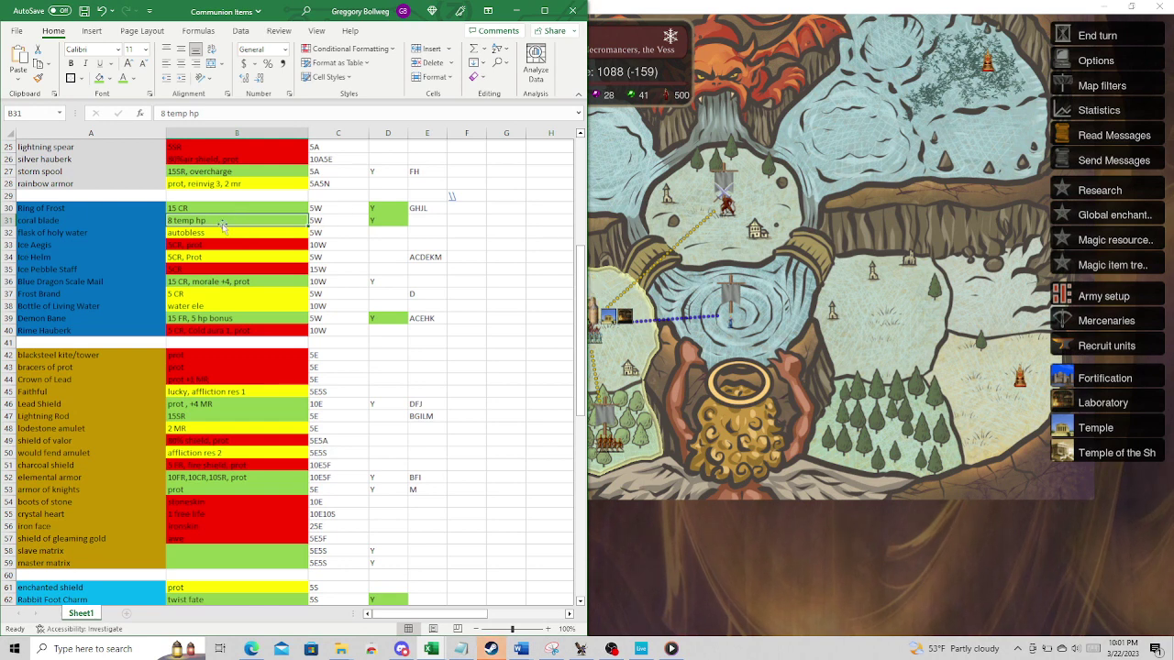
pyautogui.click(423, 222)
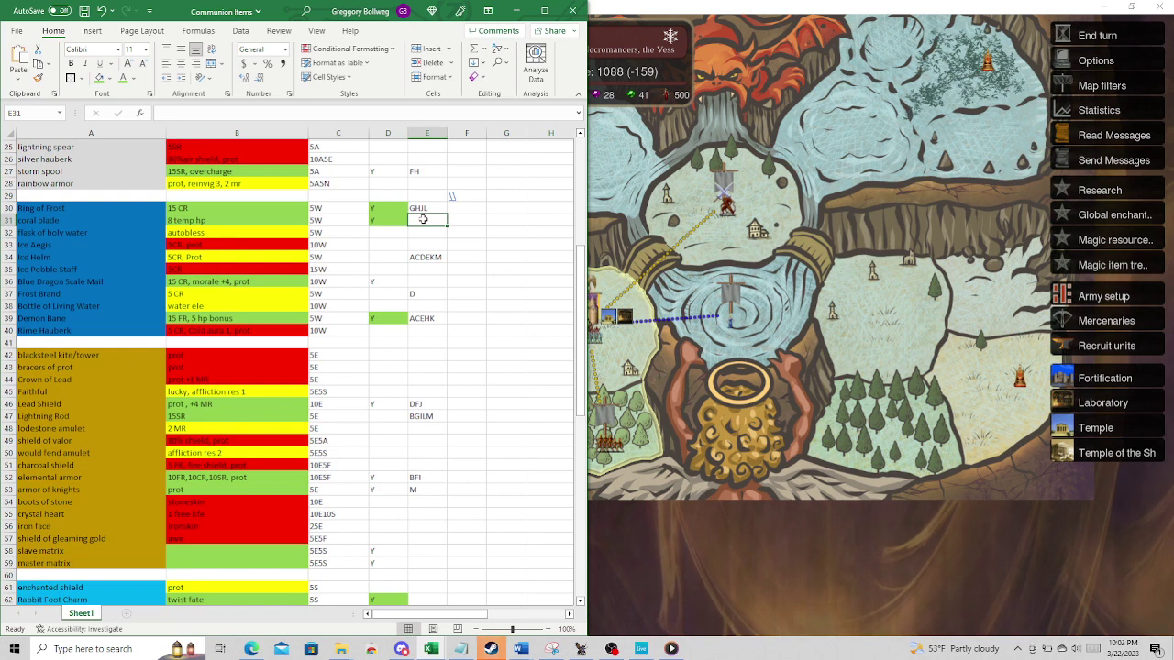
pyautogui.click(245, 221)
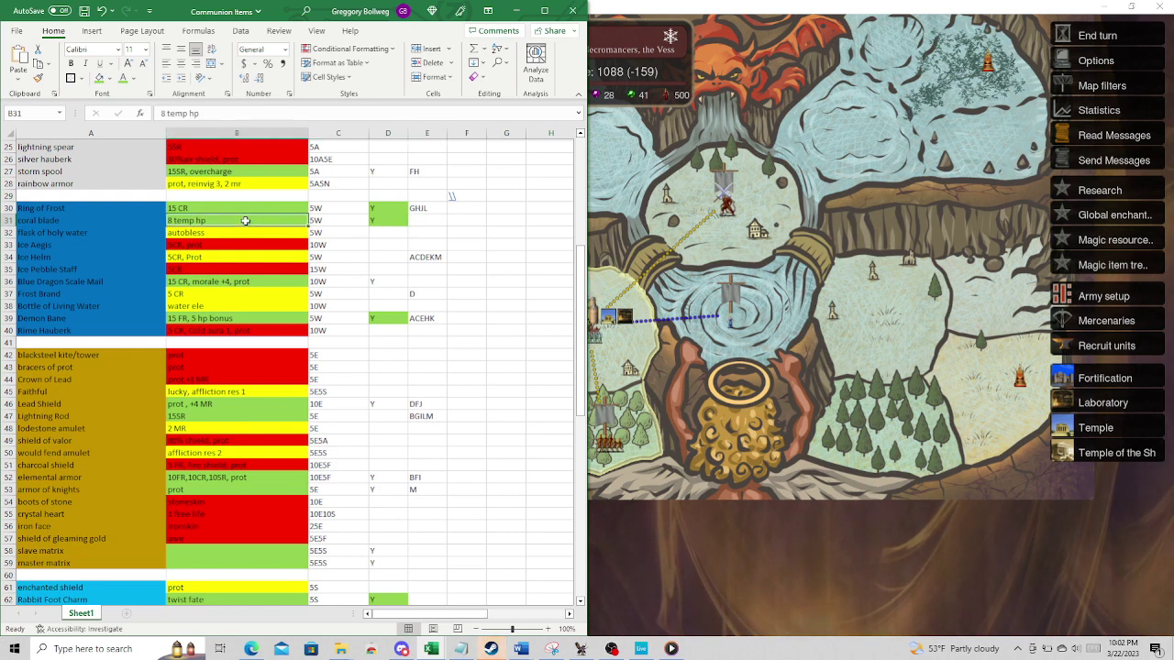
pyautogui.click(409, 225)
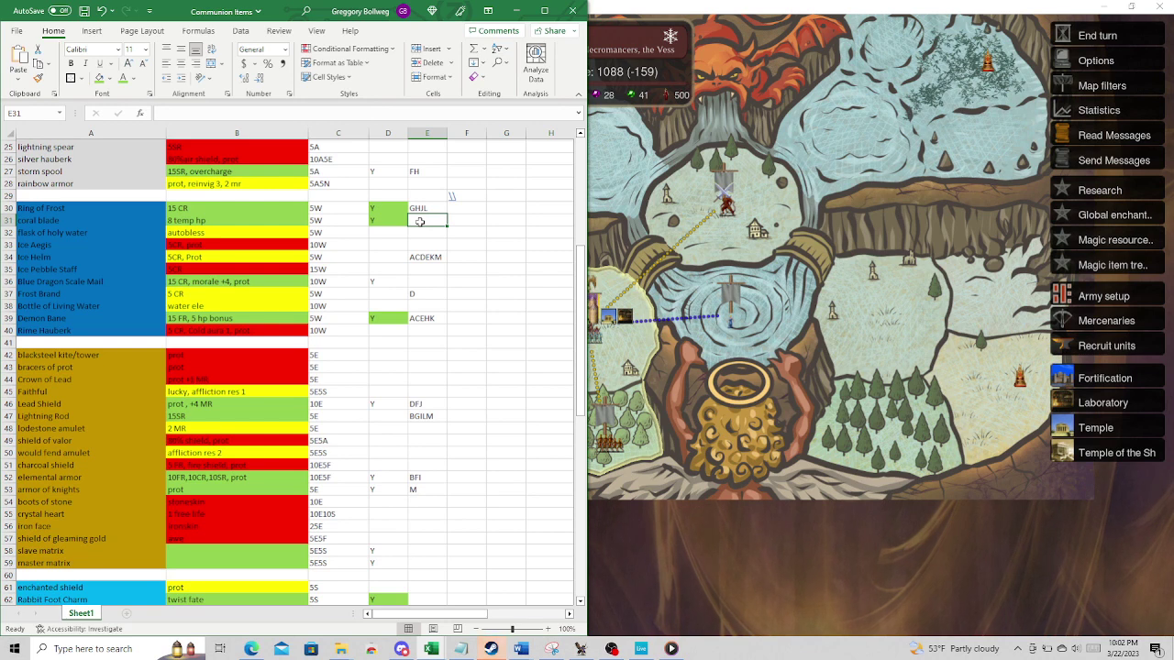
pyautogui.click(206, 222)
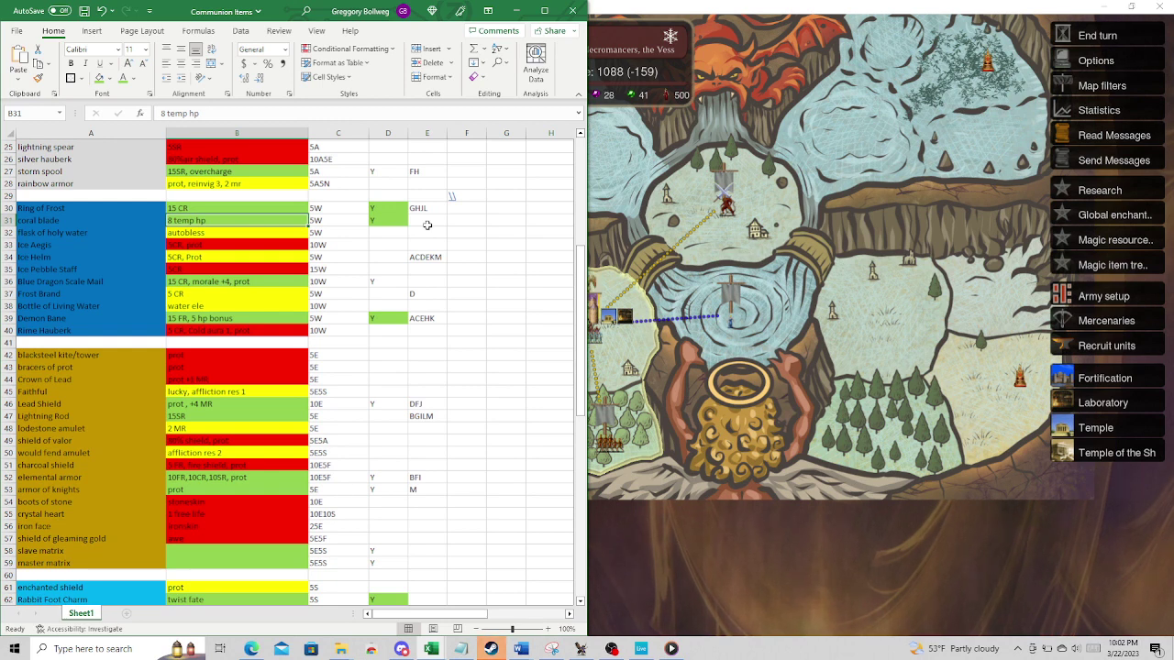
pyautogui.click(105, 257)
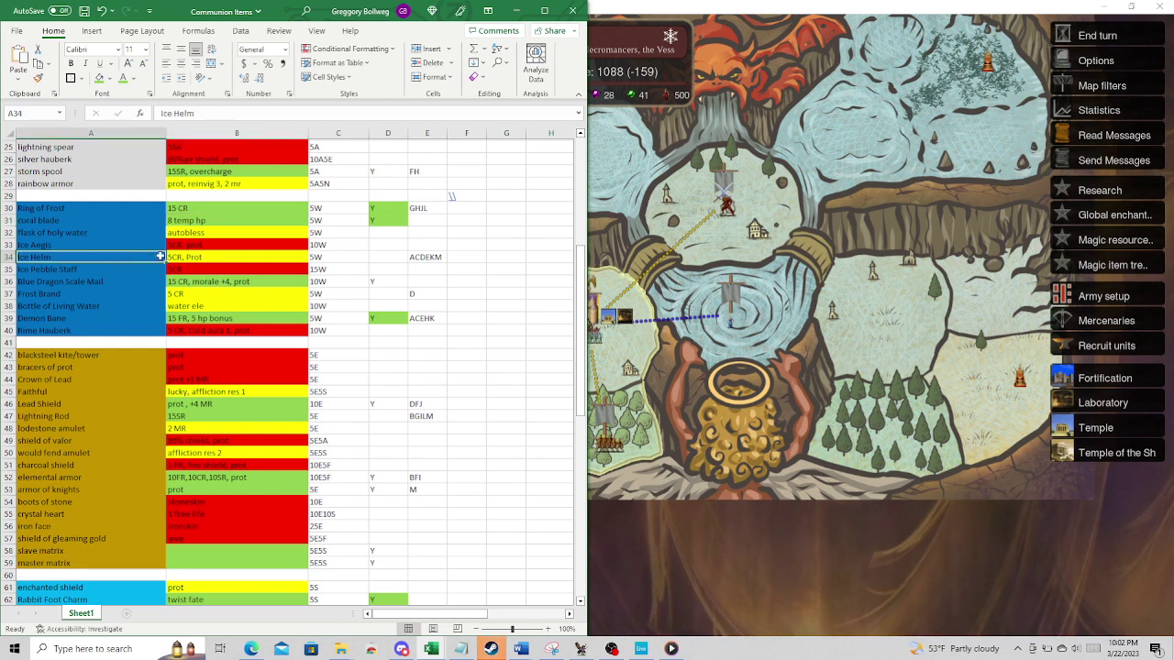
pyautogui.click(106, 236)
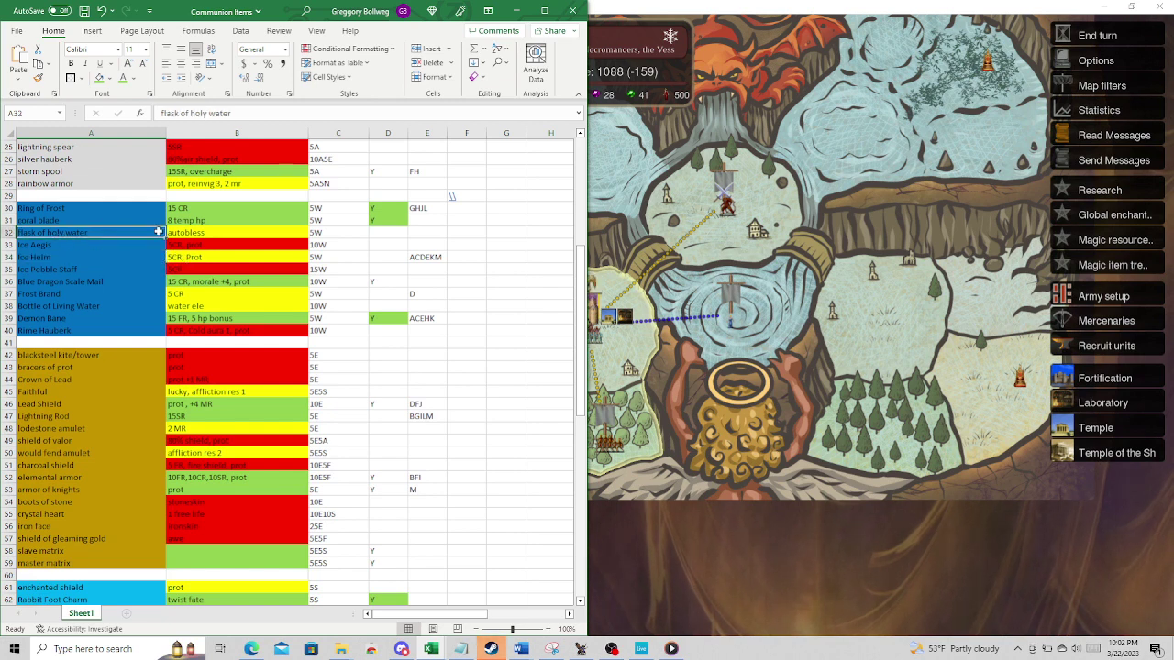
pyautogui.click(84, 245)
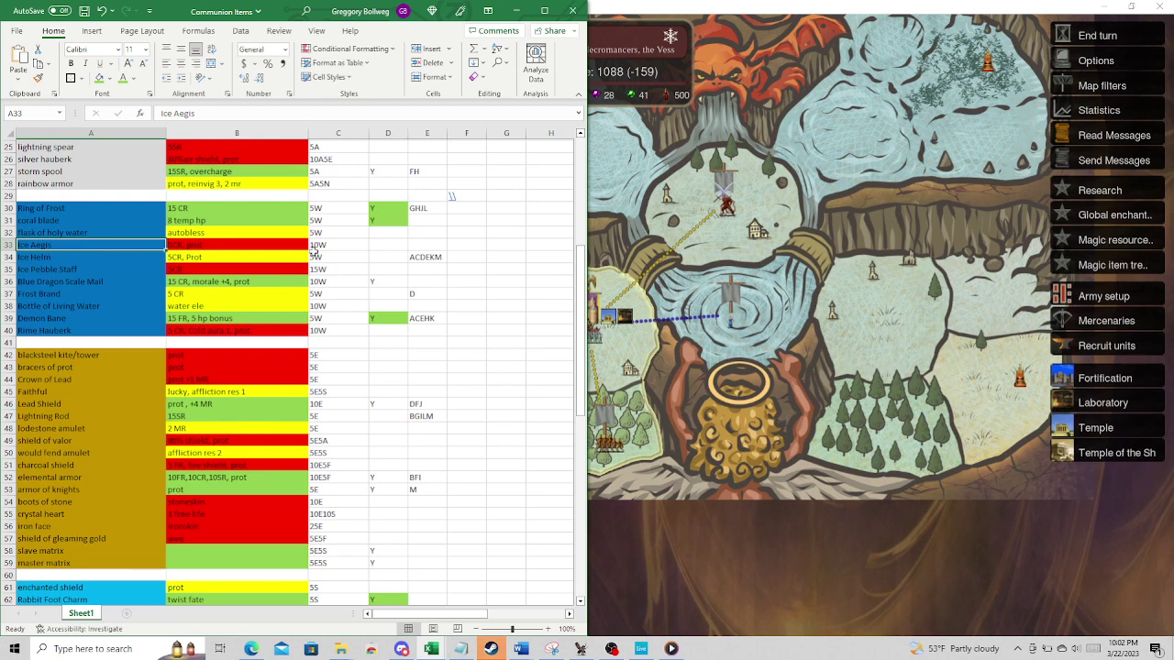
pyautogui.doubleClick(336, 246)
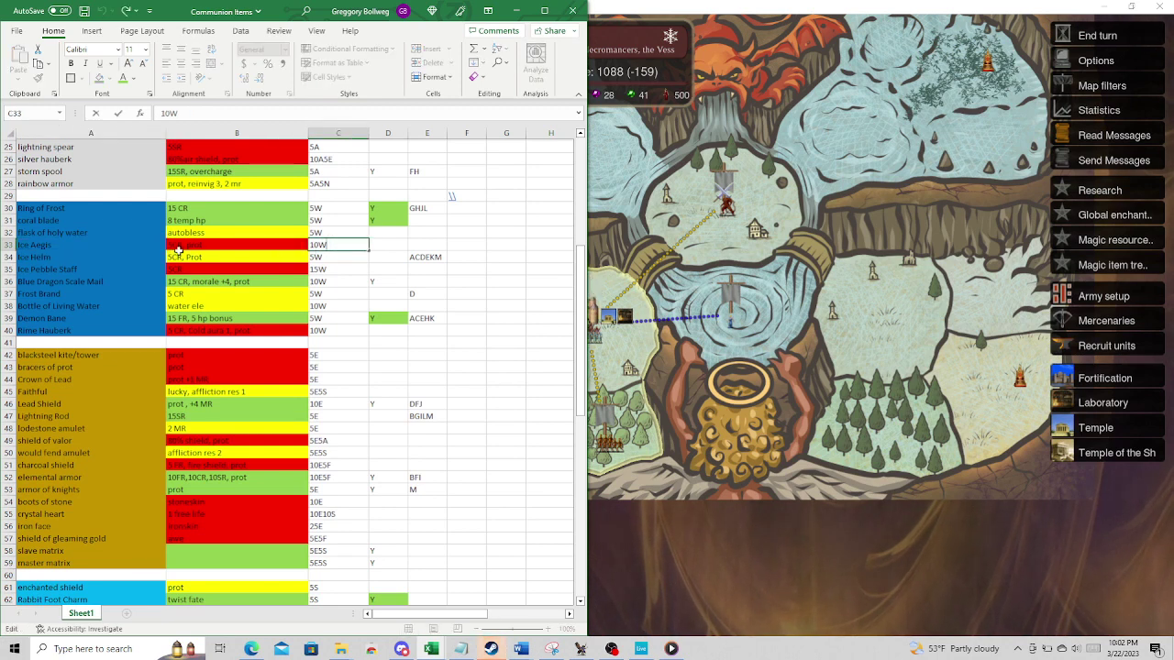
pyautogui.click(100, 255)
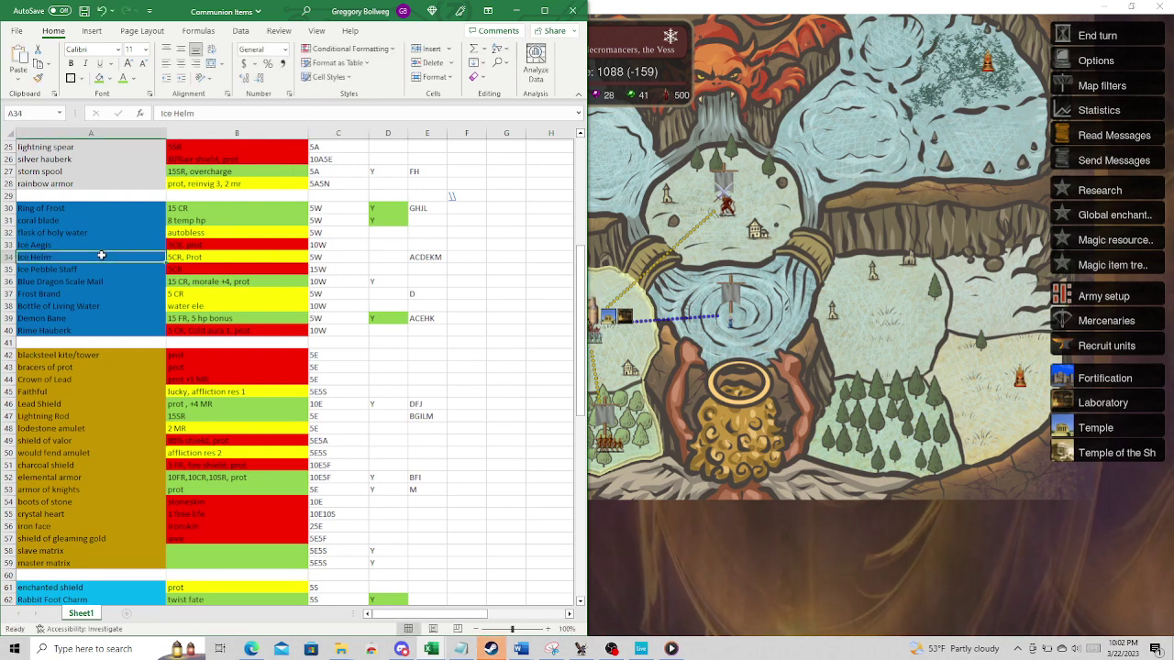
pyautogui.click(187, 258)
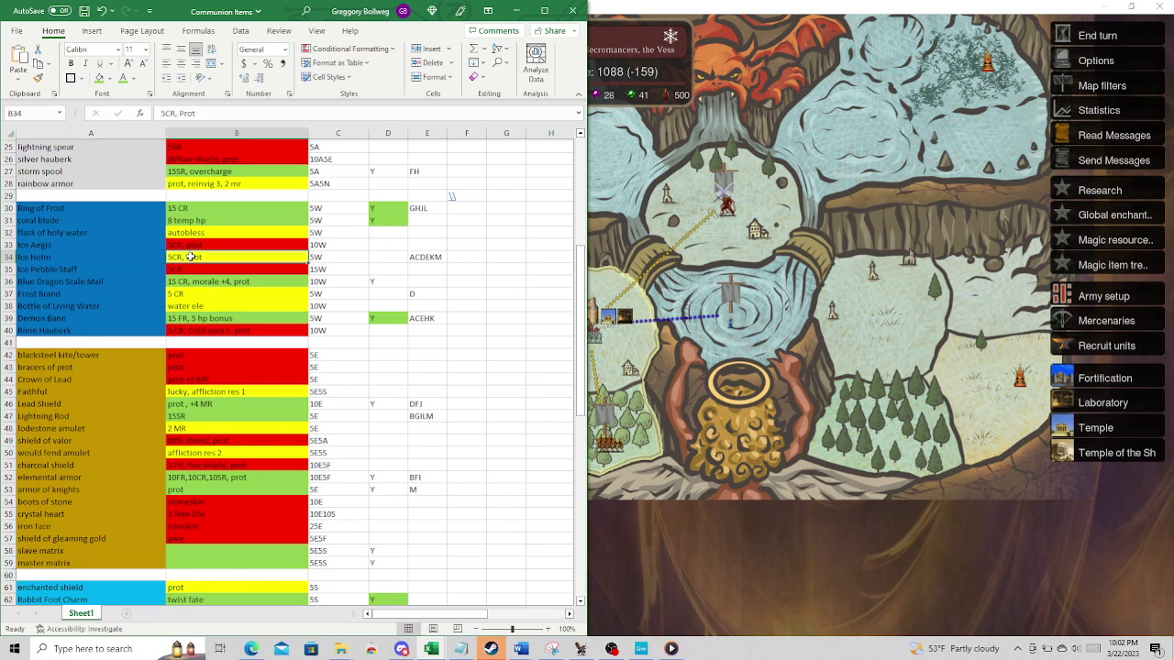
pyautogui.click(325, 258)
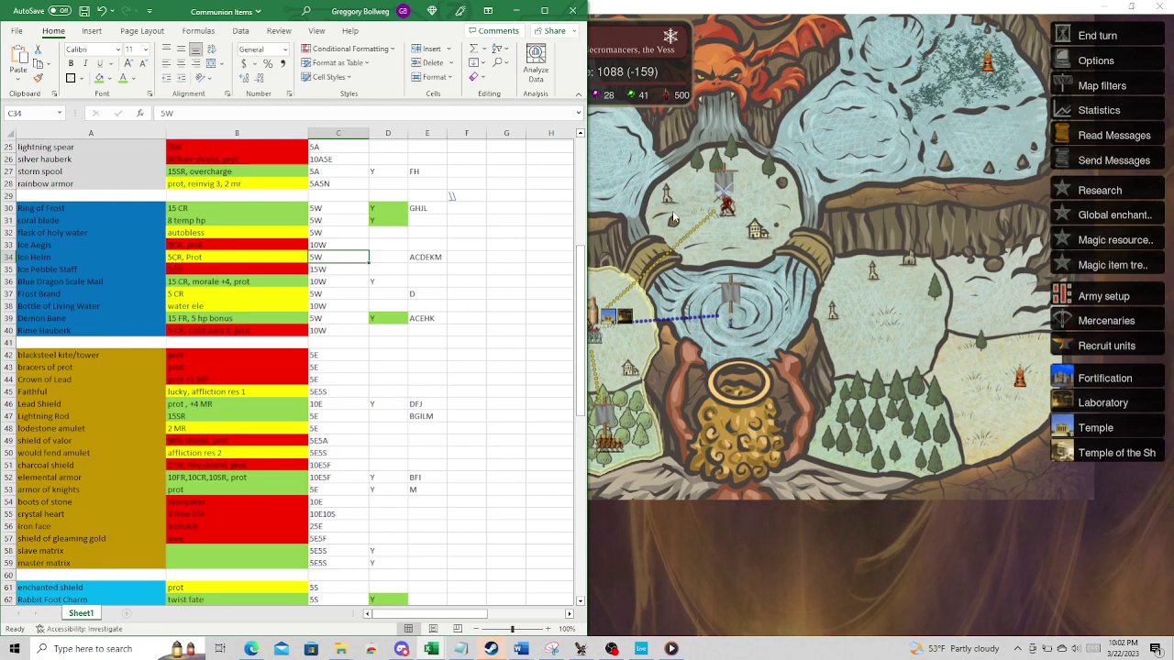
pyautogui.click(702, 229)
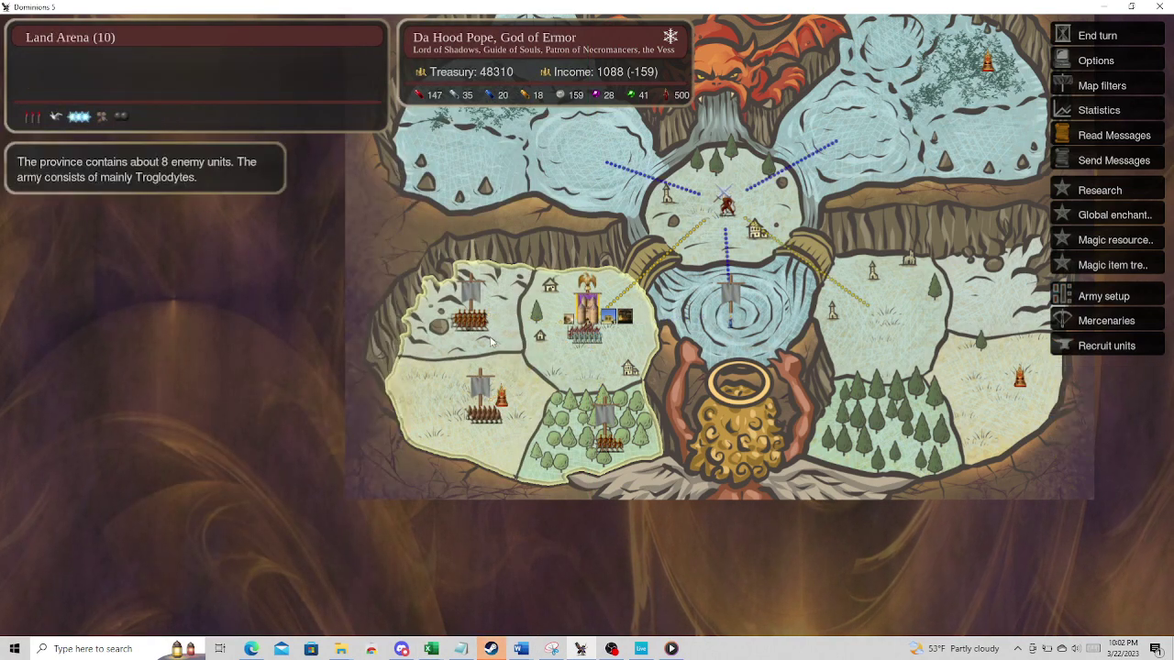
pyautogui.click(583, 332)
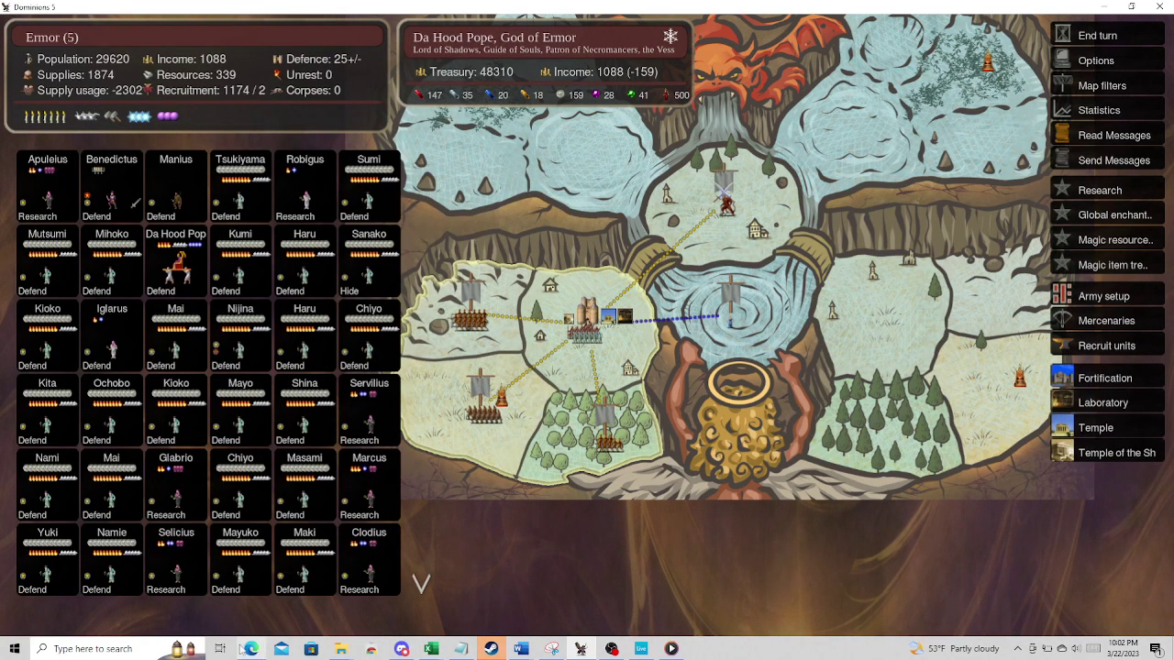
pyautogui.click(250, 649)
pyautogui.click(250, 648)
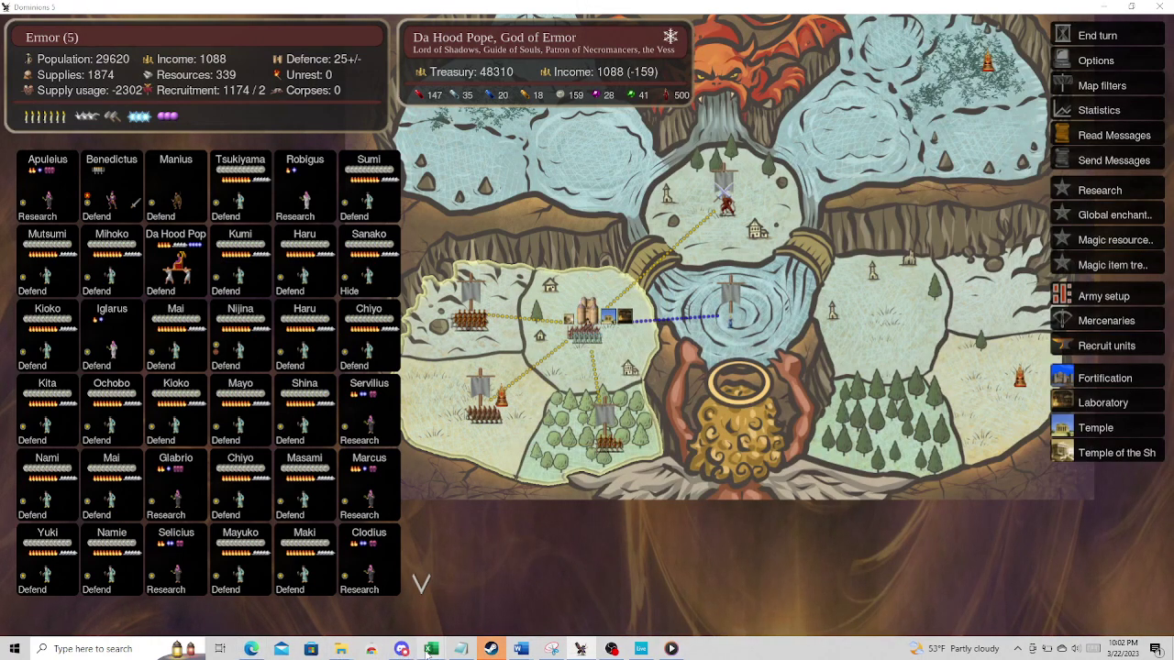
pyautogui.moveTo(431, 649)
pyautogui.click(481, 607)
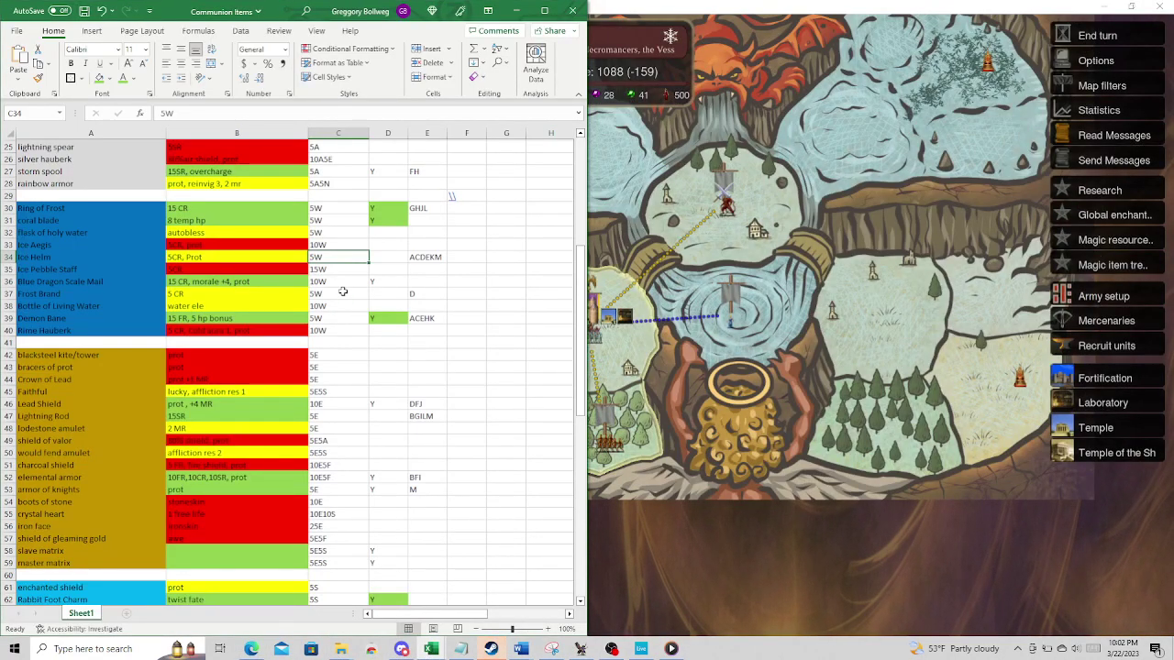
pyautogui.click(222, 269)
pyautogui.doubleClick(222, 269)
pyautogui.press('Escape')
pyautogui.click(169, 280)
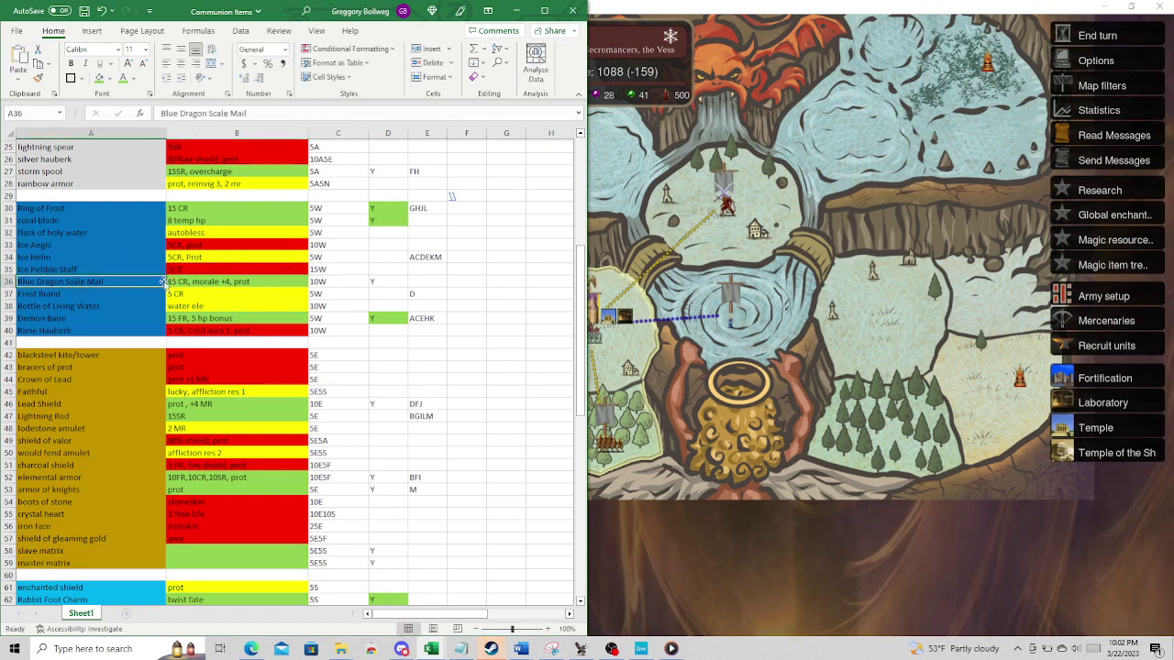
pyautogui.click(174, 281)
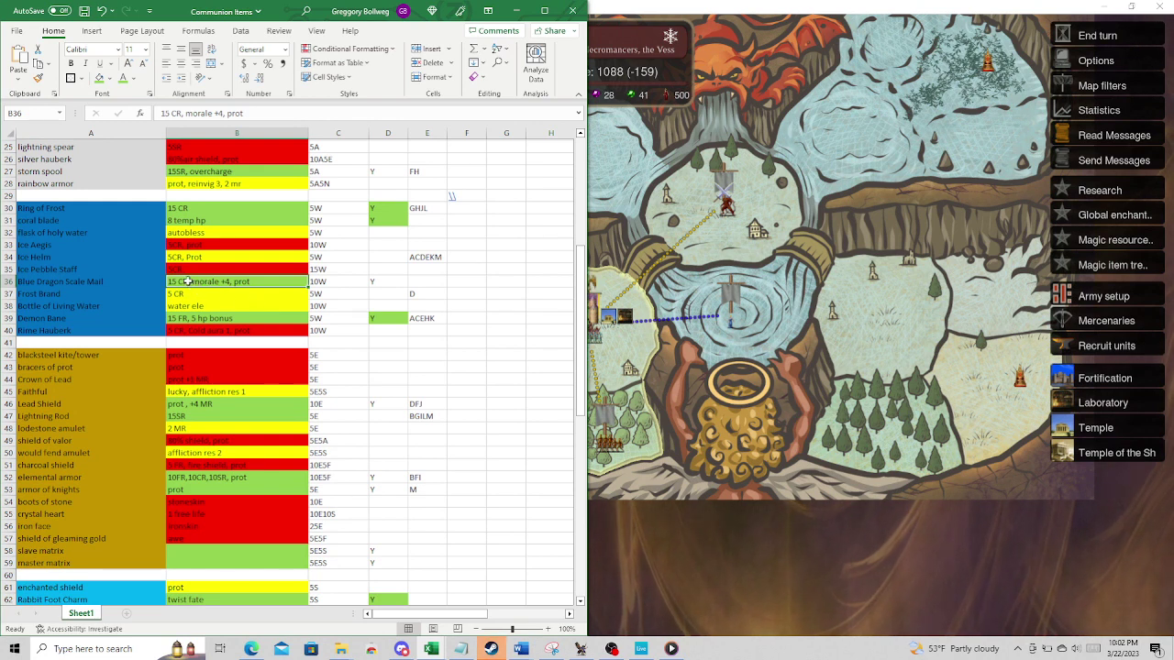
pyautogui.click(341, 281)
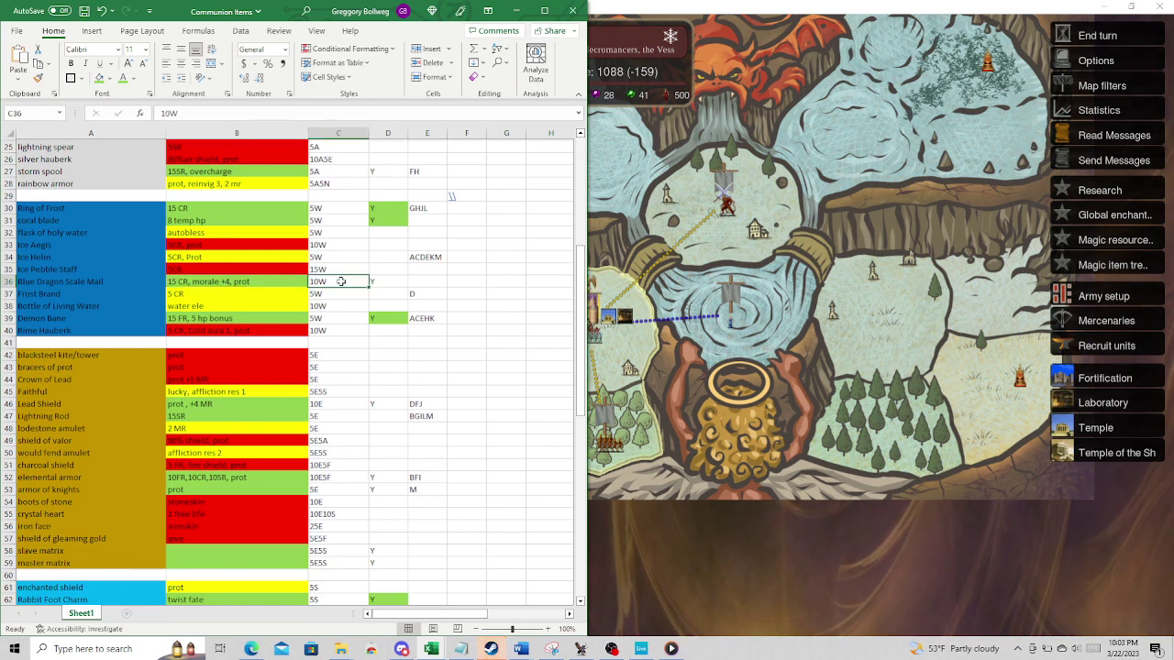
pyautogui.click(377, 282)
pyautogui.click(347, 281)
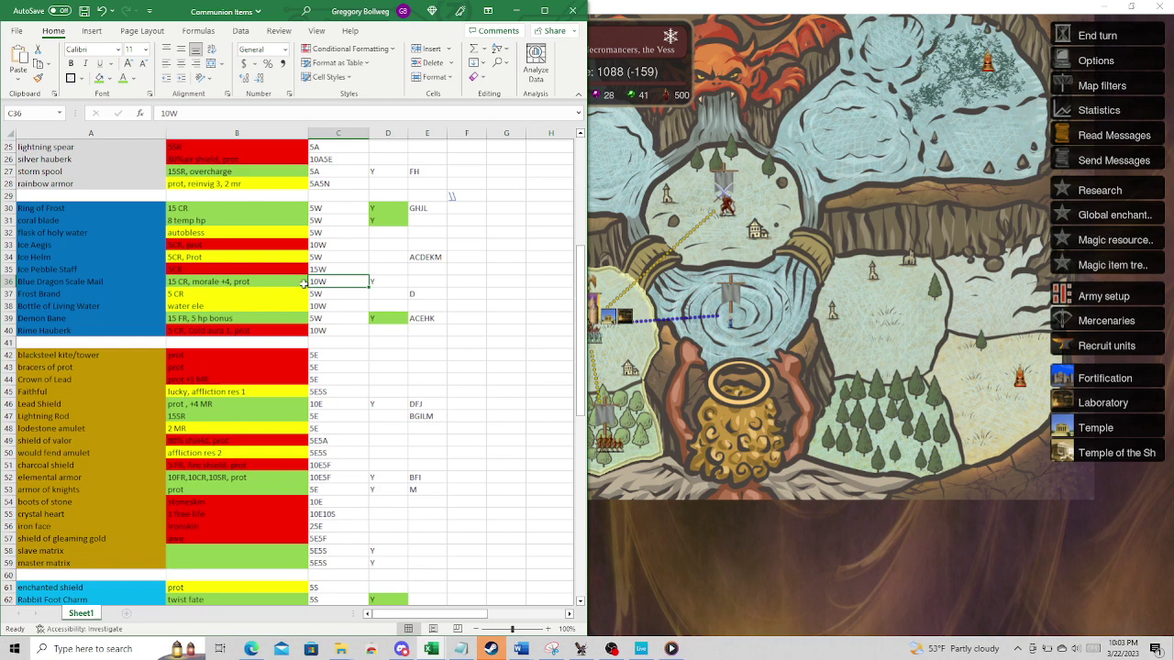
pyautogui.click(110, 281)
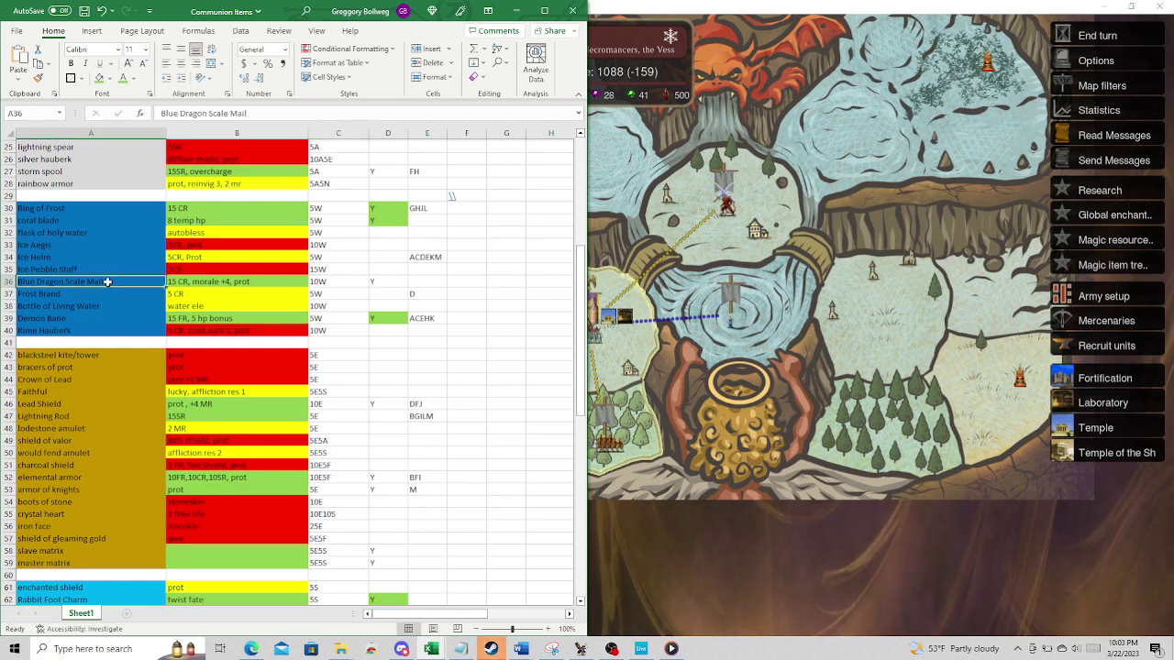
pyautogui.click(197, 292)
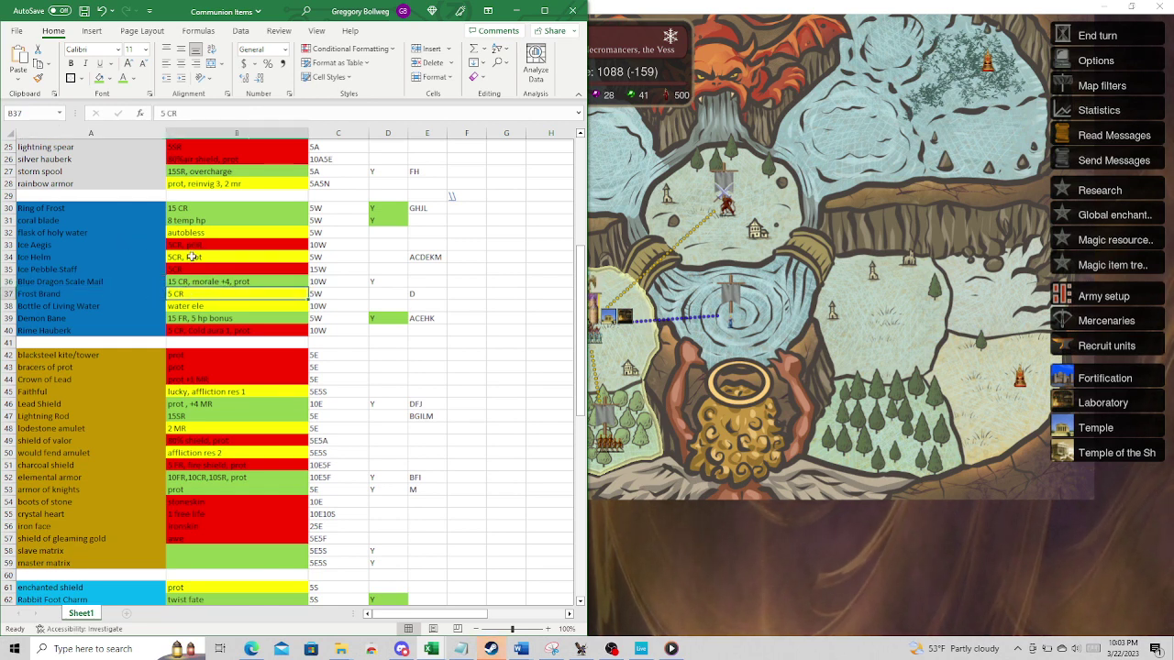
pyautogui.click(190, 257)
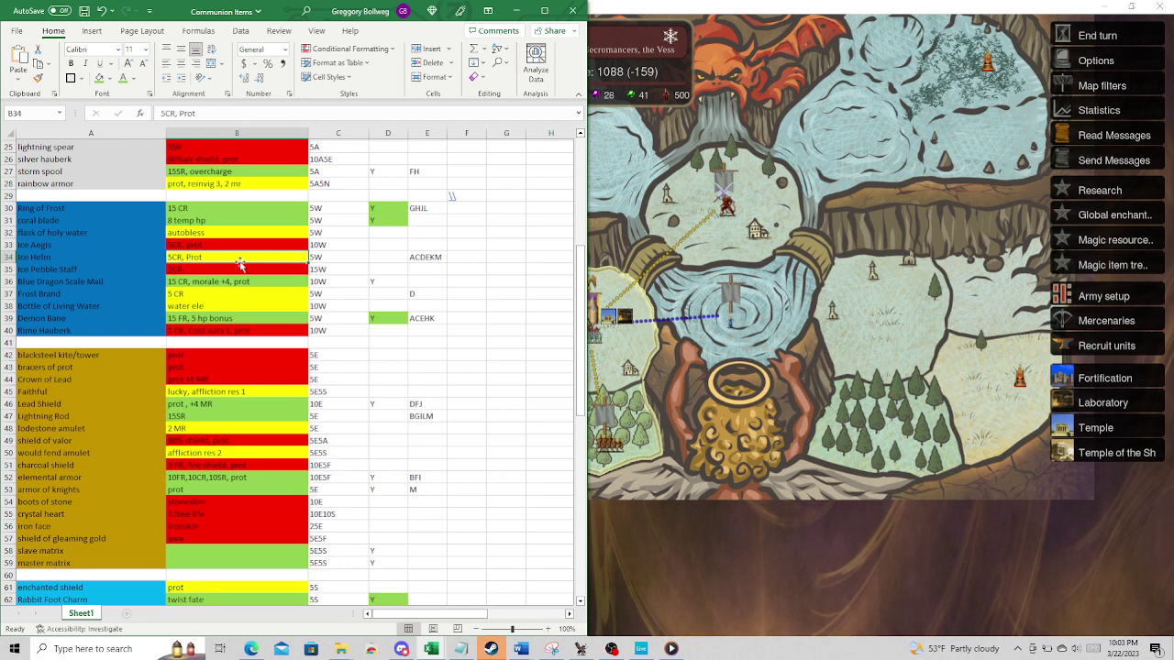
pyautogui.click(337, 259)
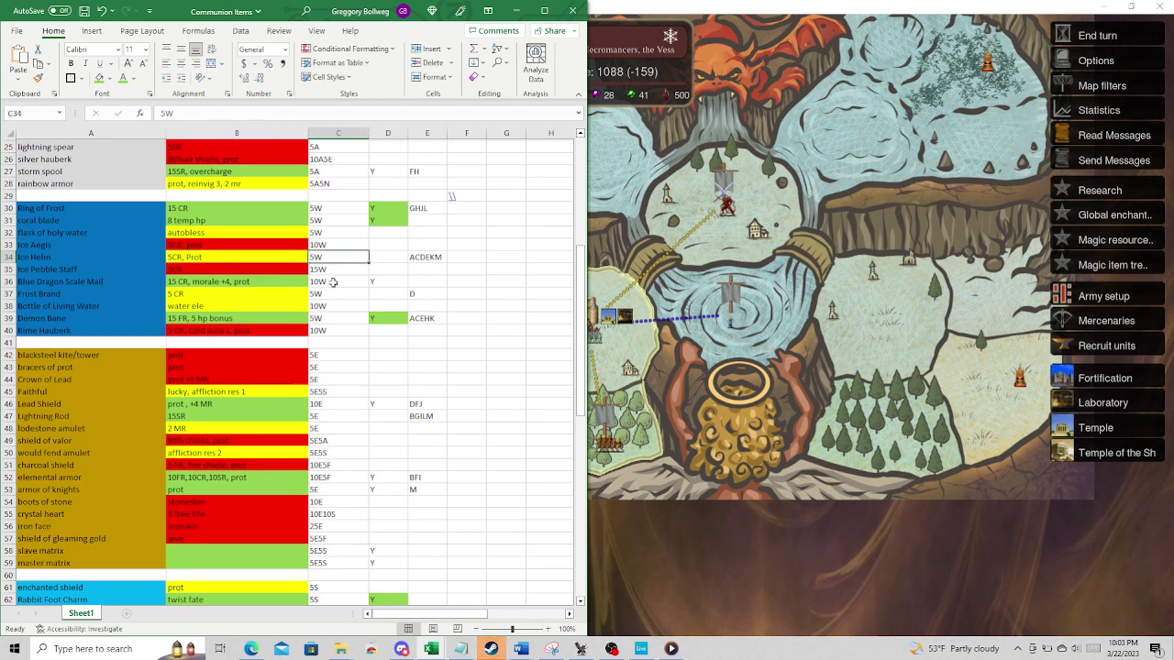
pyautogui.click(209, 284)
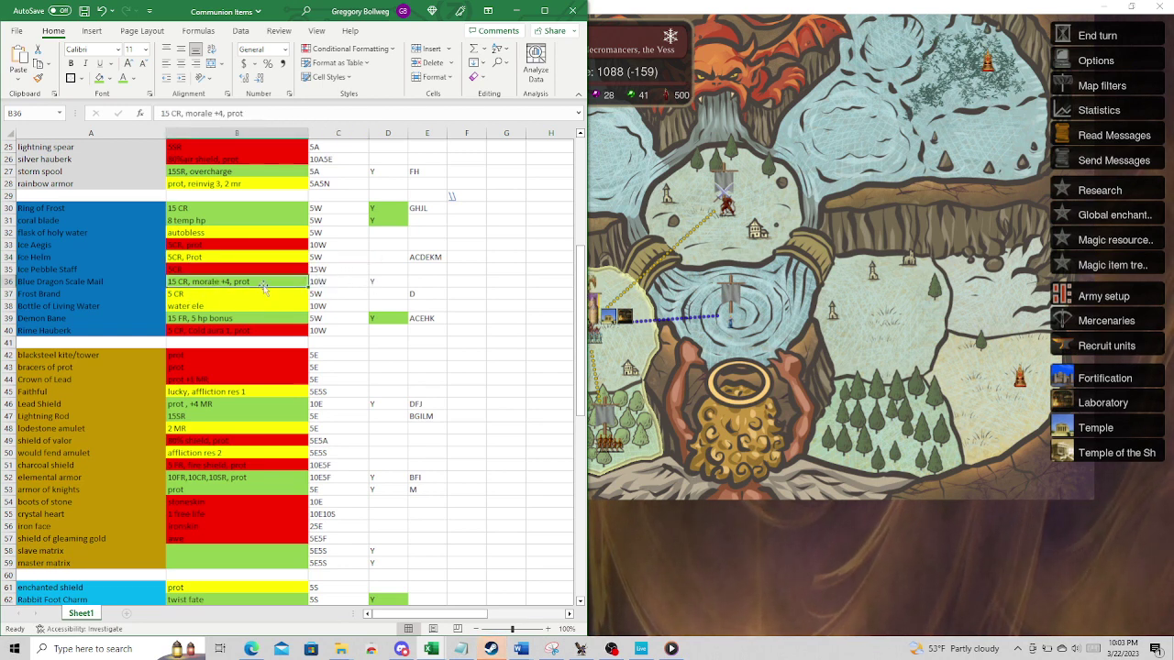
pyautogui.click(55, 282)
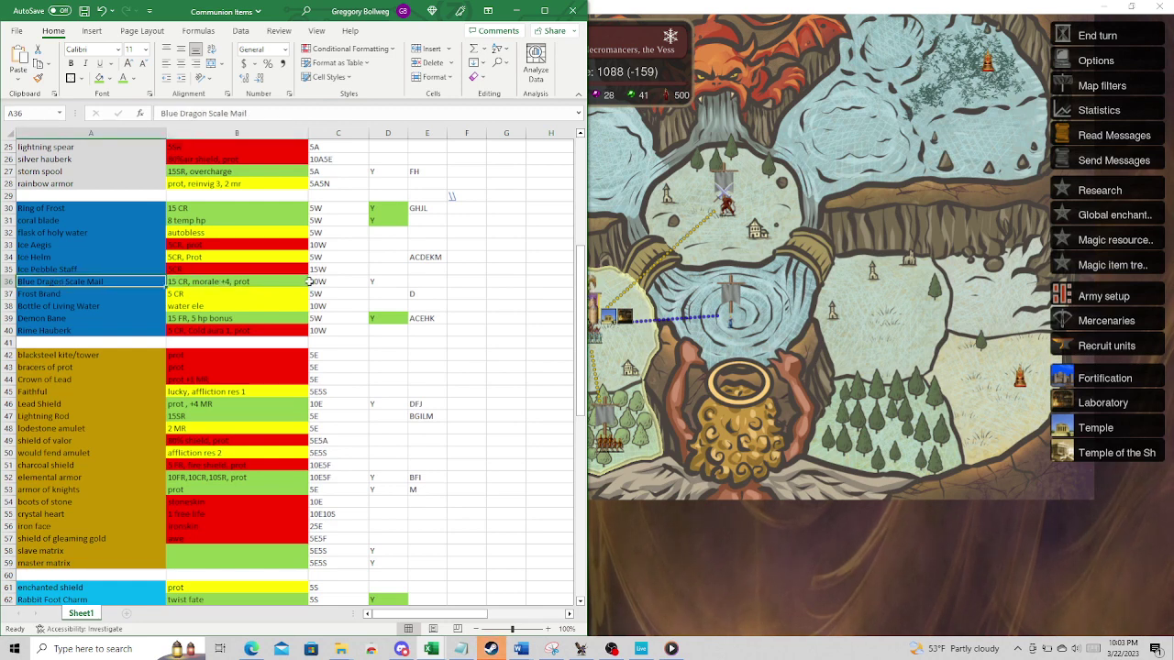
pyautogui.click(288, 281)
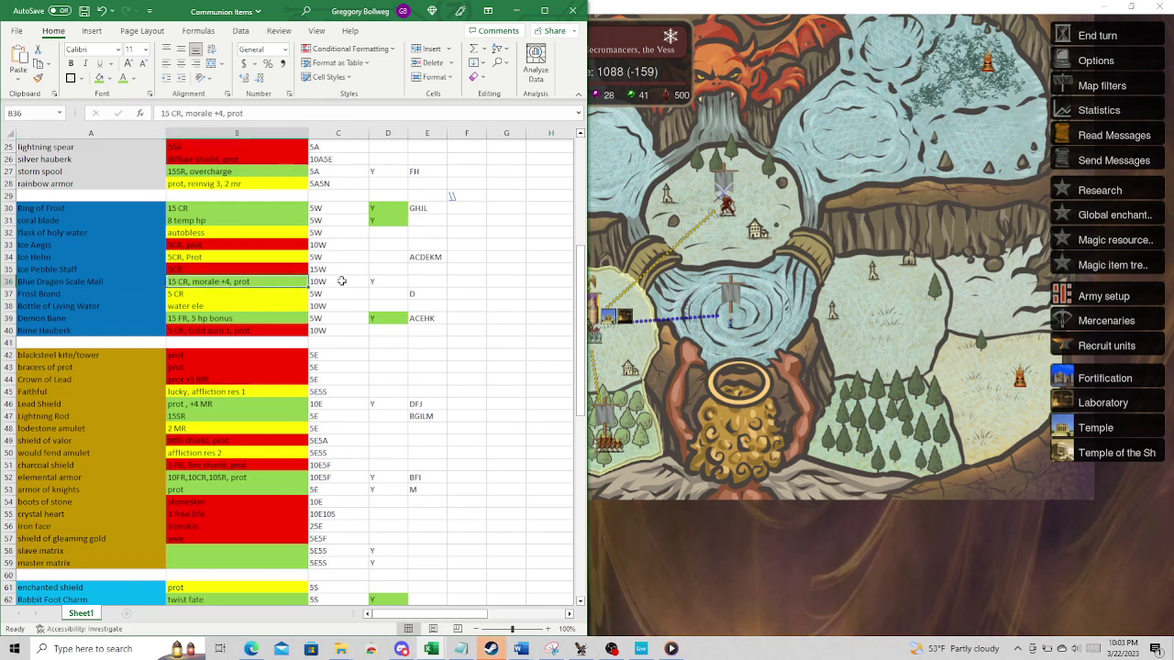
pyautogui.click(188, 308)
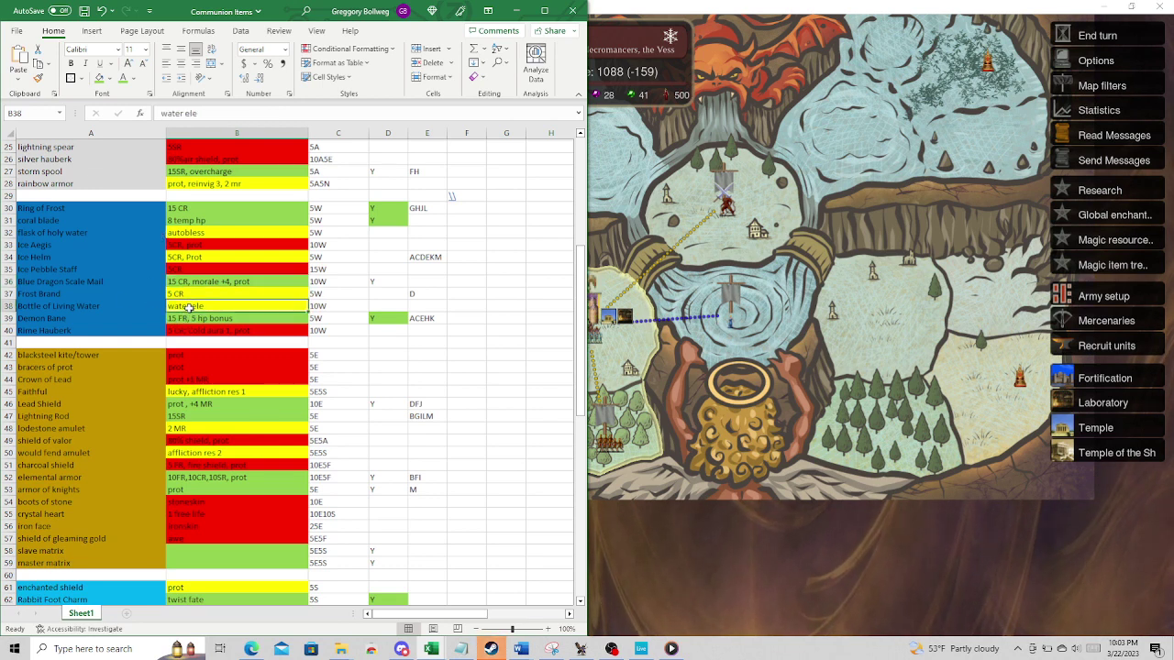
pyautogui.click(172, 293)
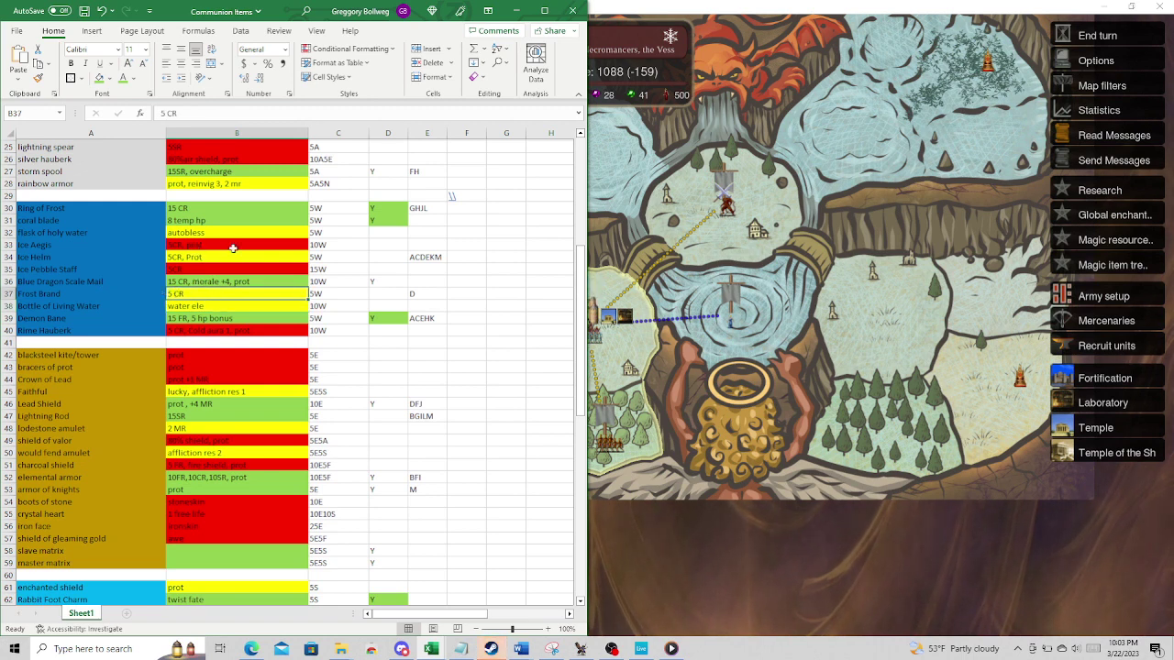
pyautogui.click(79, 261)
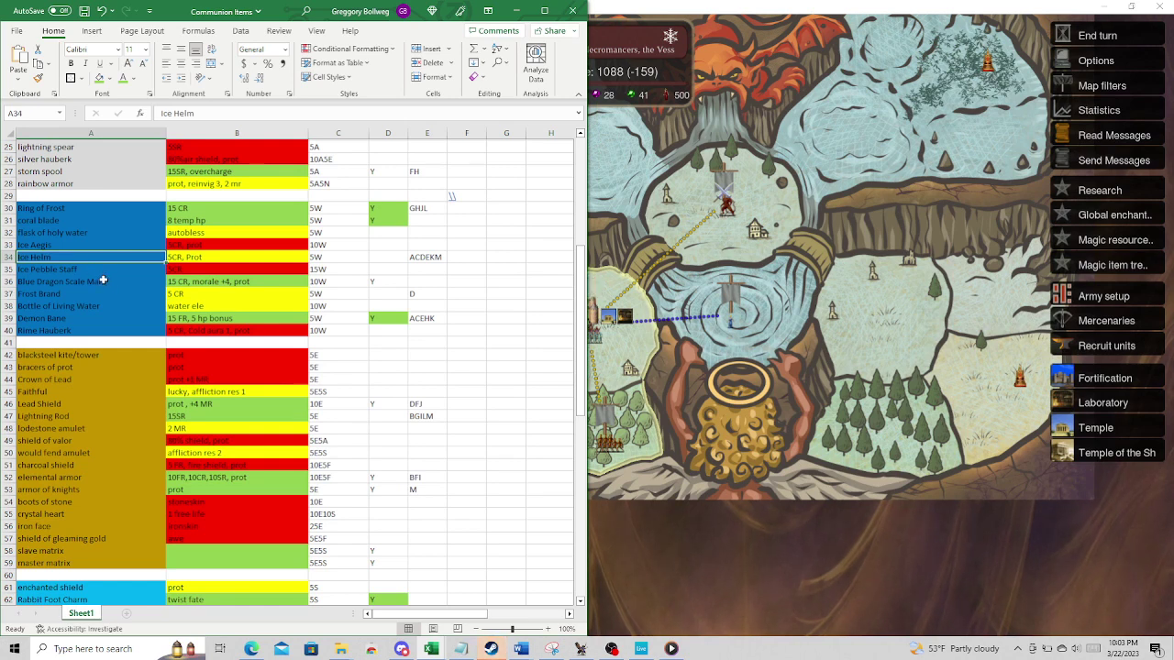
pyautogui.click(108, 318)
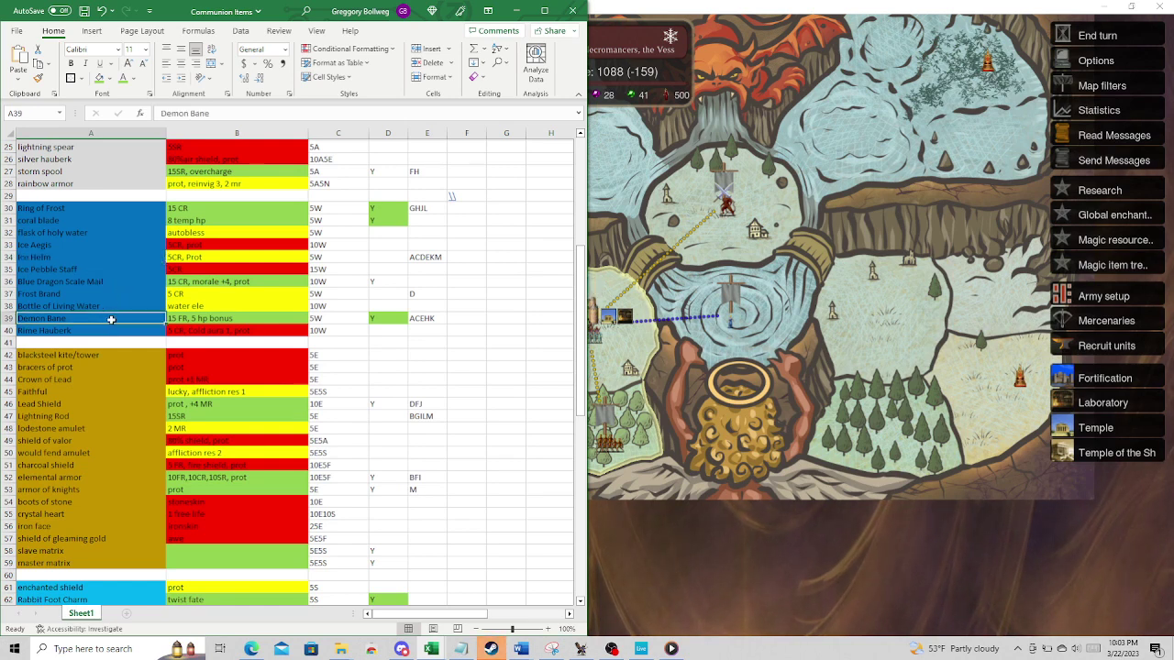
pyautogui.click(182, 305)
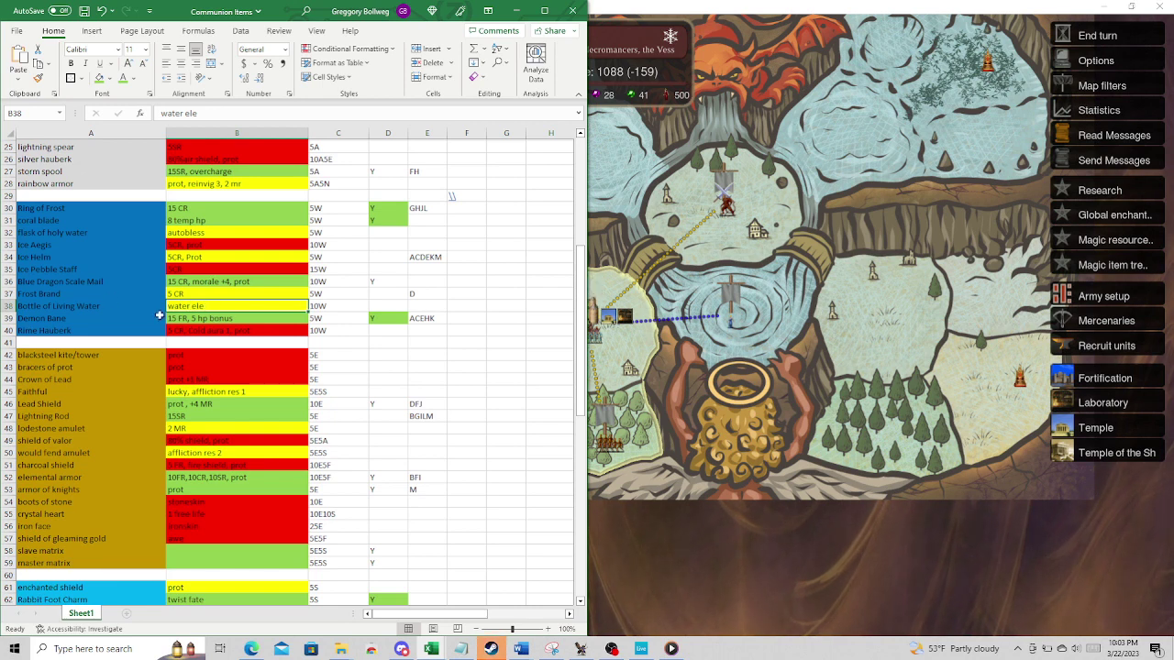
pyautogui.click(65, 308)
pyautogui.click(71, 292)
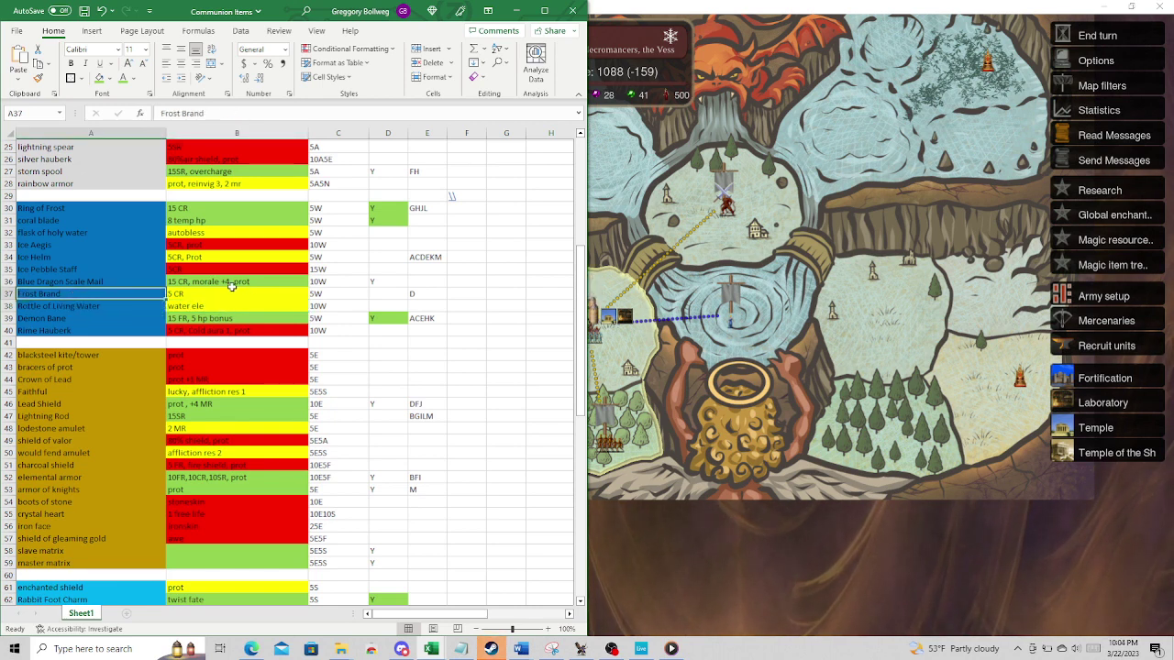
pyautogui.click(98, 304)
pyautogui.click(183, 306)
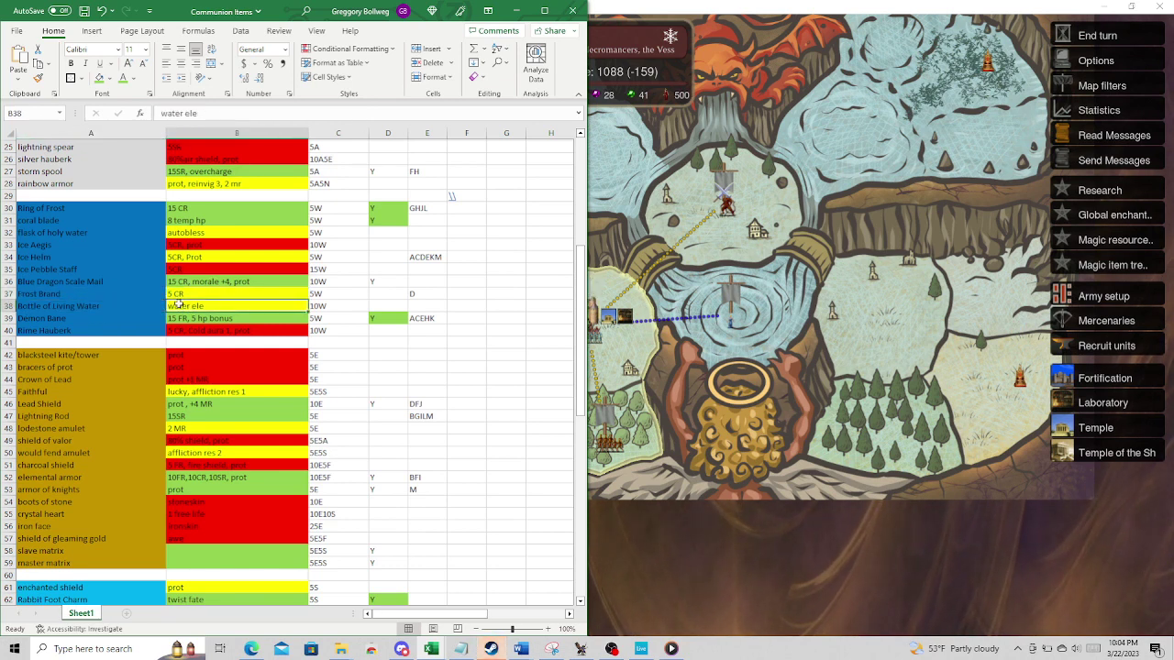
pyautogui.click(425, 307)
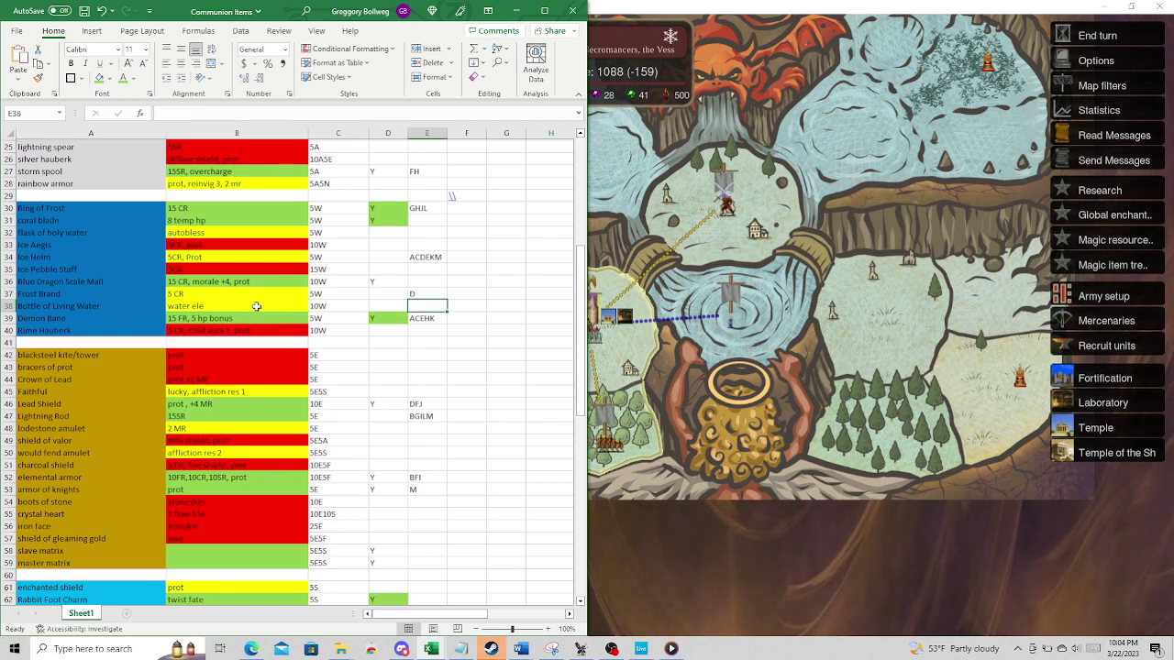
pyautogui.click(202, 307)
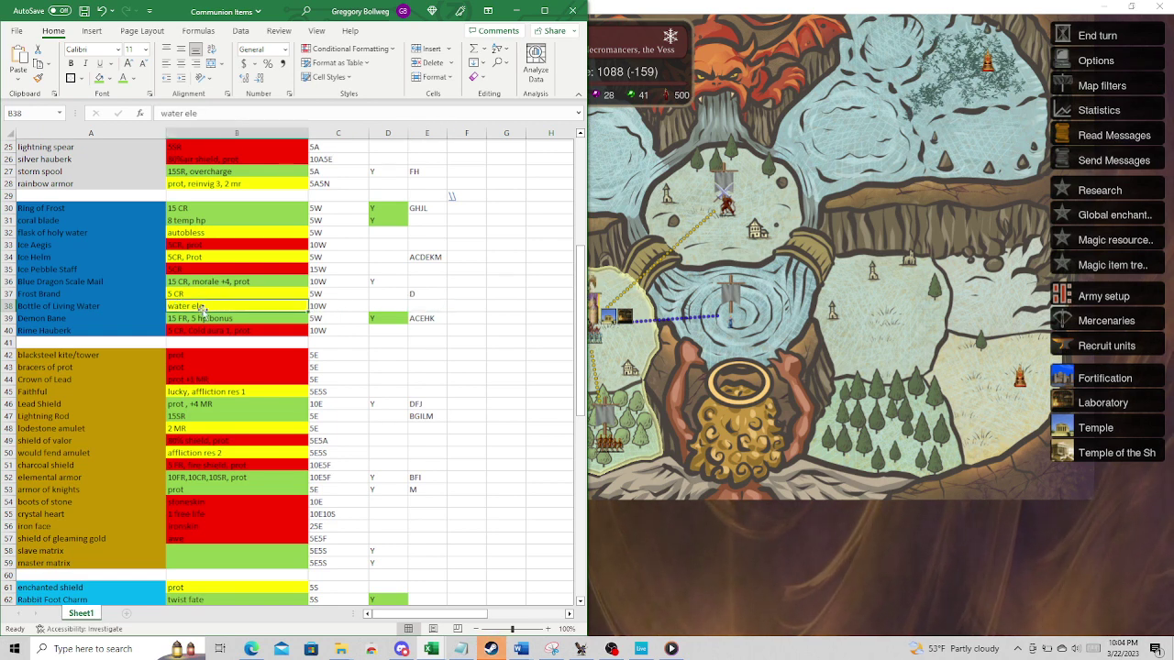
pyautogui.click(110, 317)
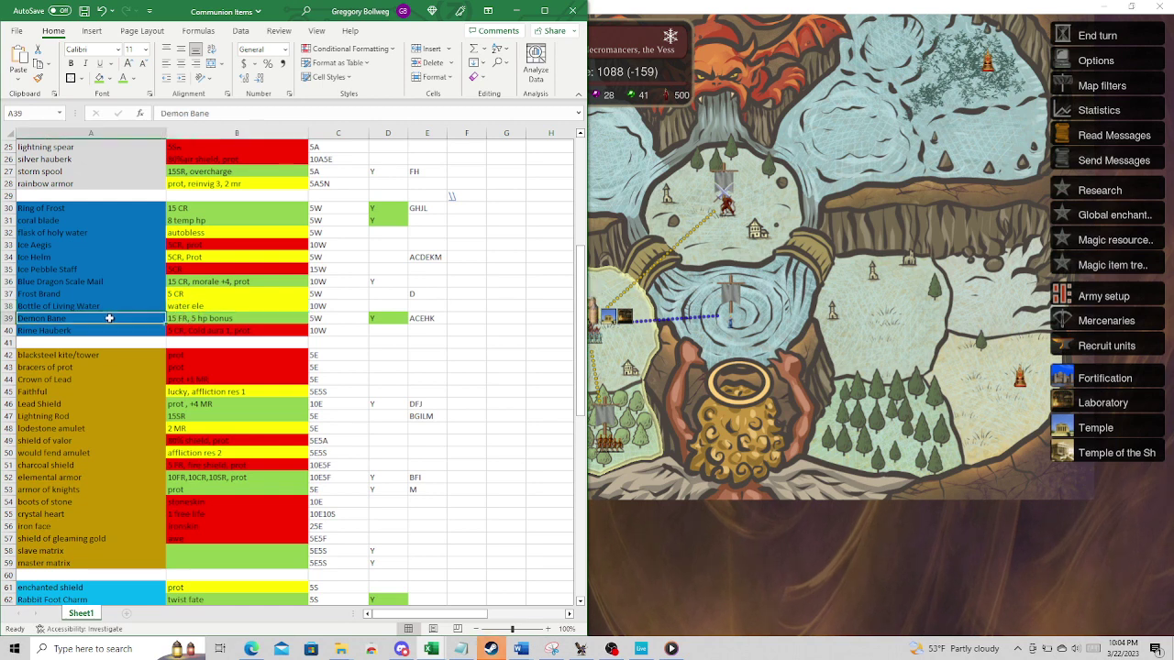
pyautogui.click(213, 317)
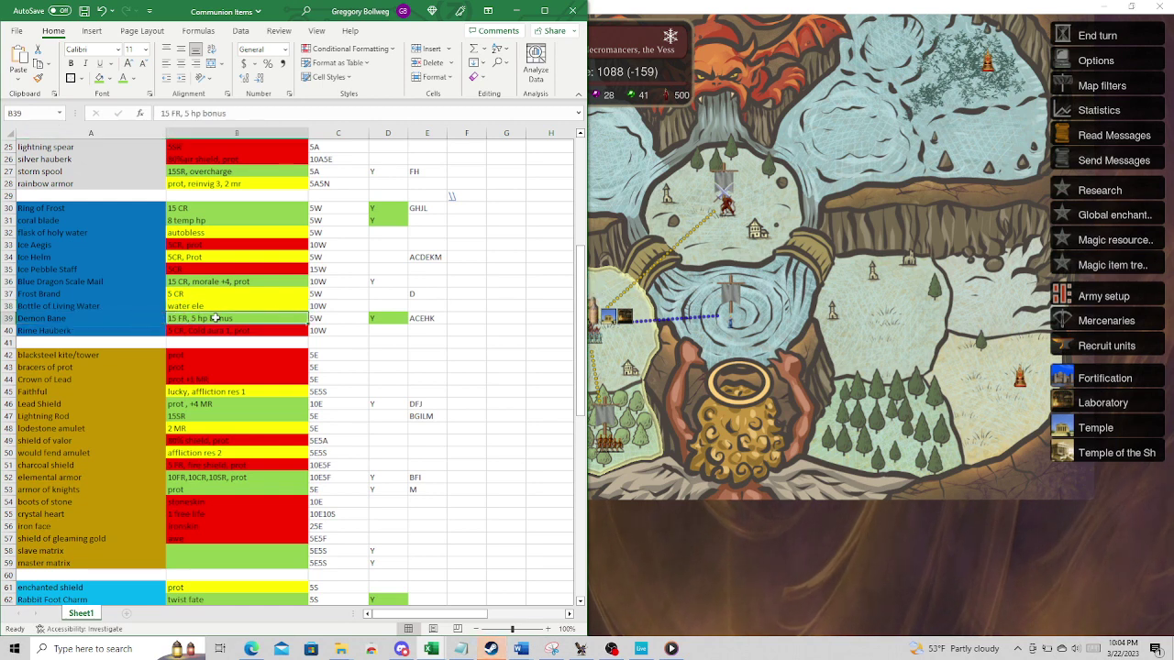
pyautogui.click(67, 320)
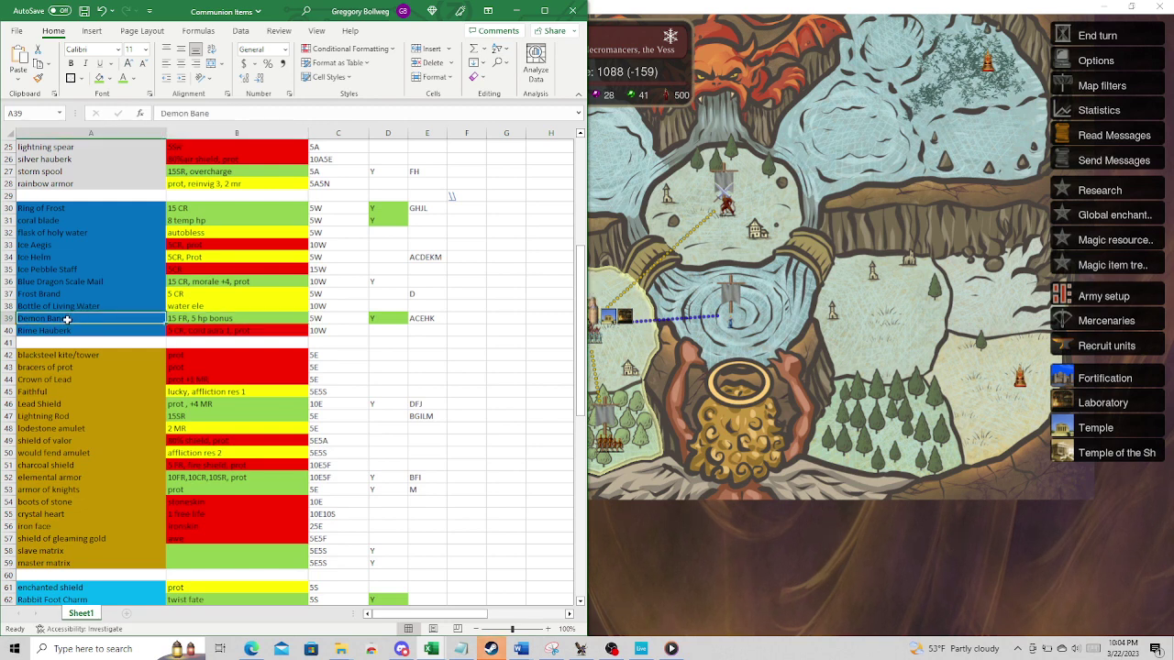
pyautogui.click(243, 319)
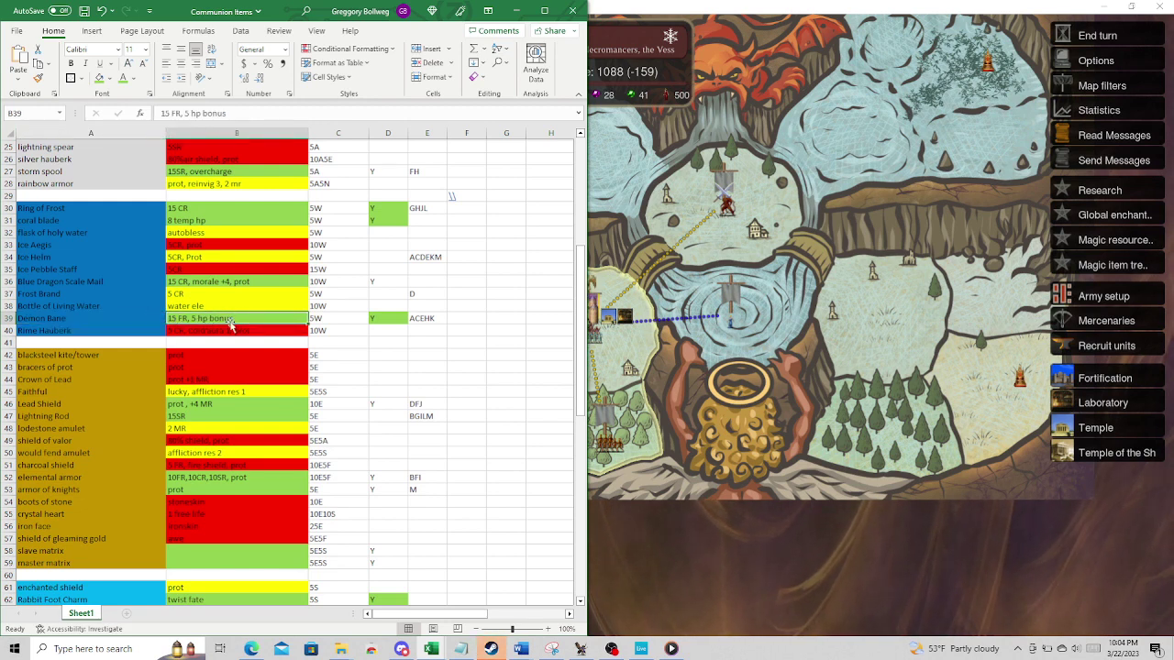
pyautogui.click(335, 318)
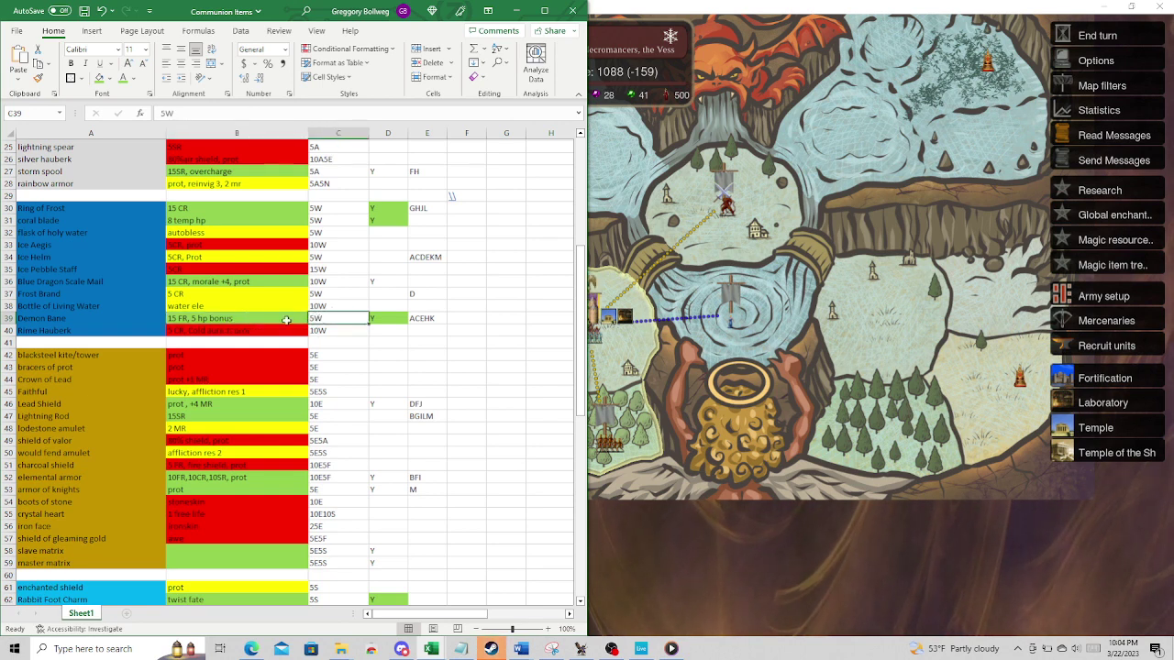
pyautogui.click(88, 316)
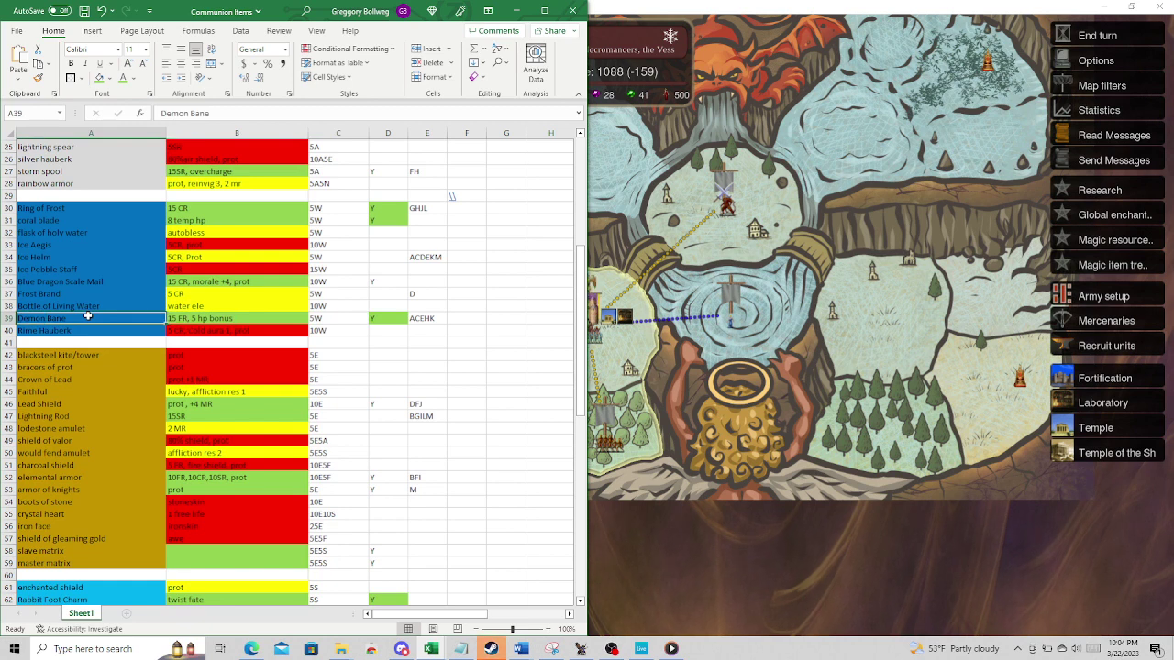
pyautogui.scroll(8, 266, 316)
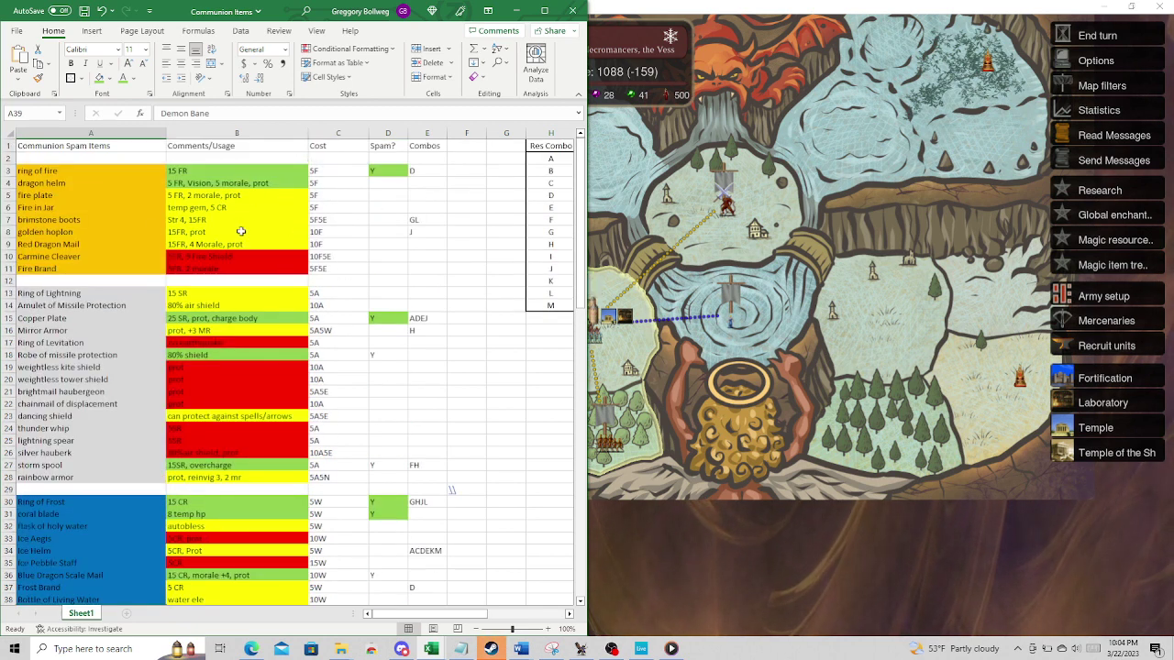
pyautogui.doubleClick(98, 235)
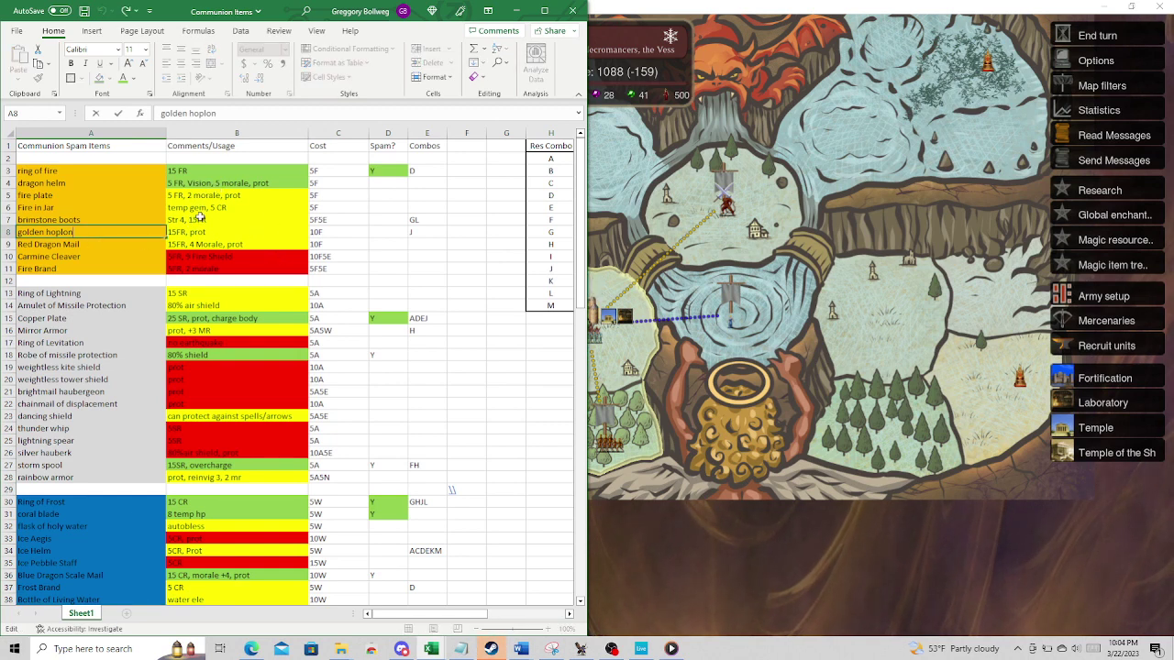
pyautogui.click(133, 221)
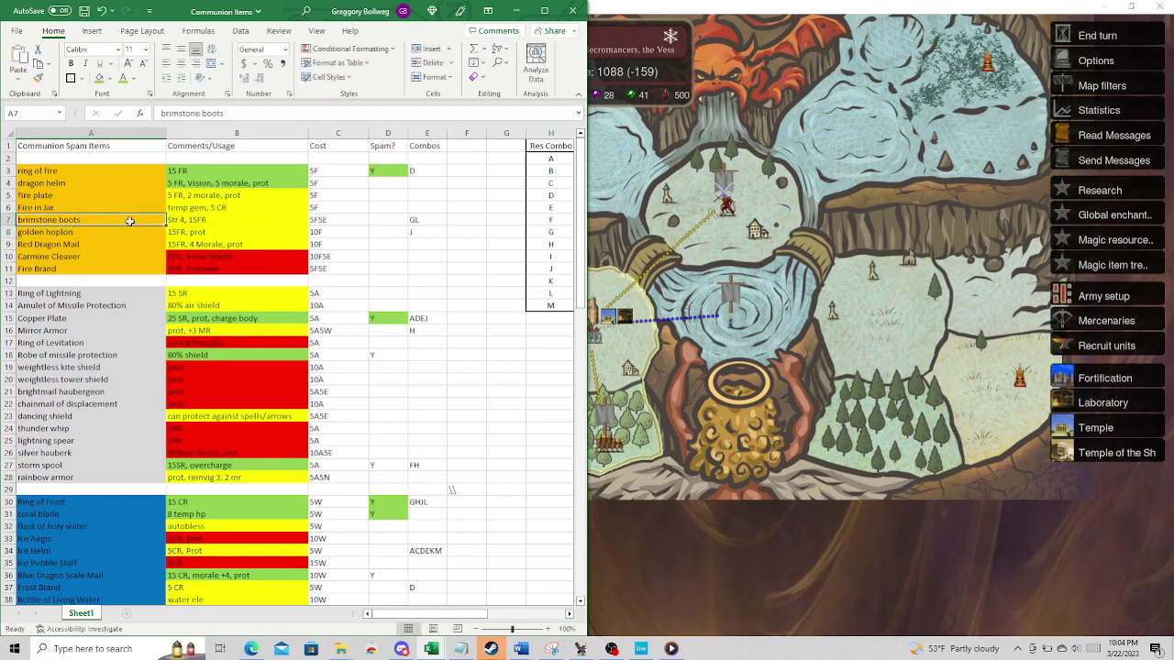
pyautogui.scroll(-7, 130, 221)
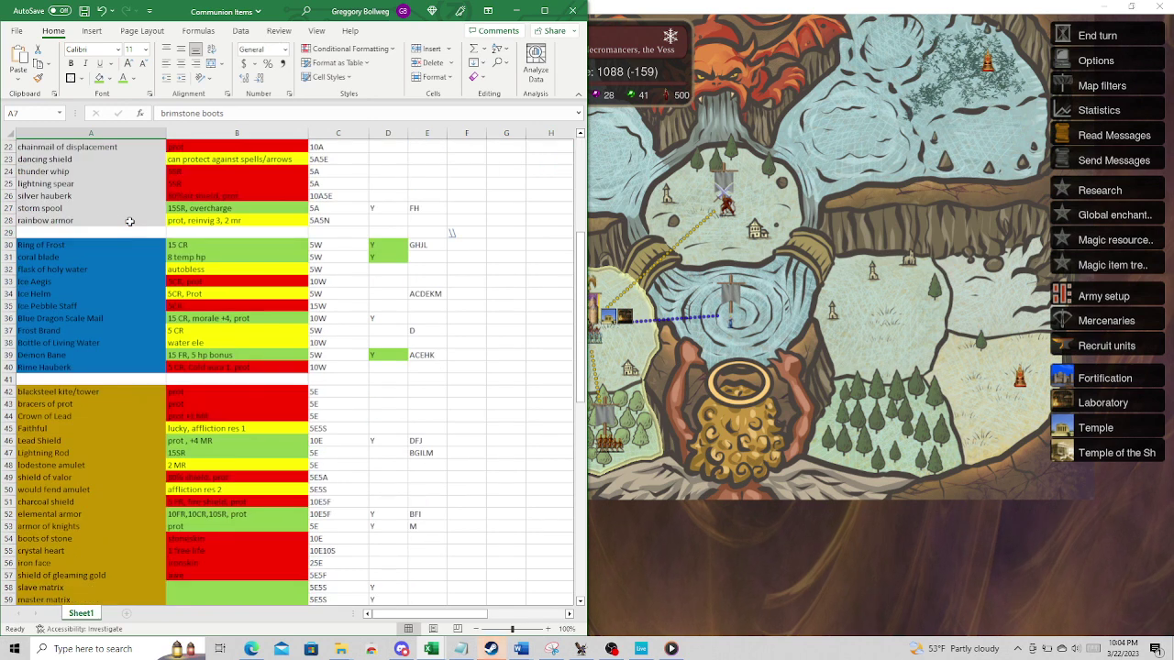
pyautogui.click(170, 332)
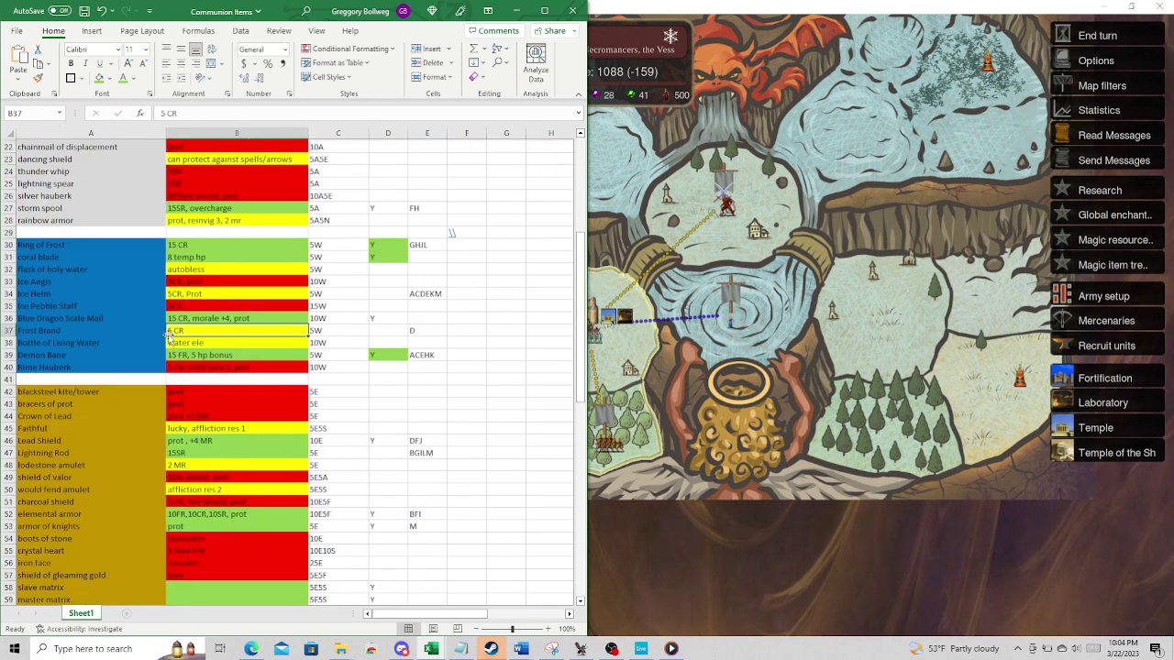
pyautogui.doubleClick(107, 351)
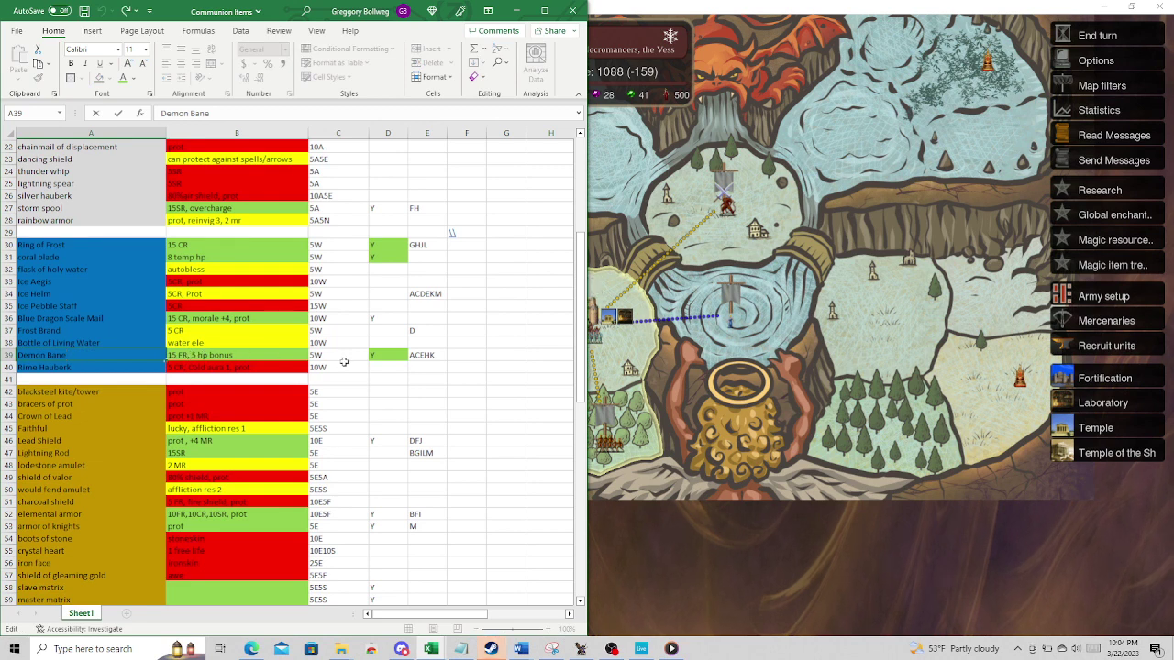
pyautogui.click(341, 356)
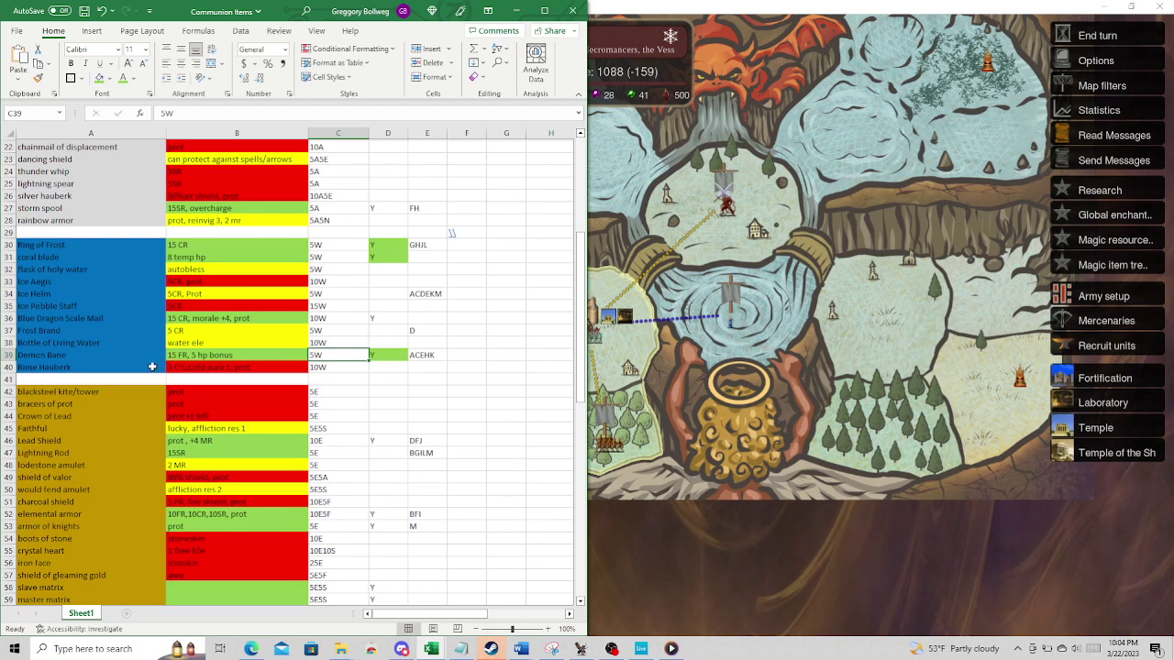
pyautogui.moveTo(122, 361); pyautogui.dragTo(91, 367)
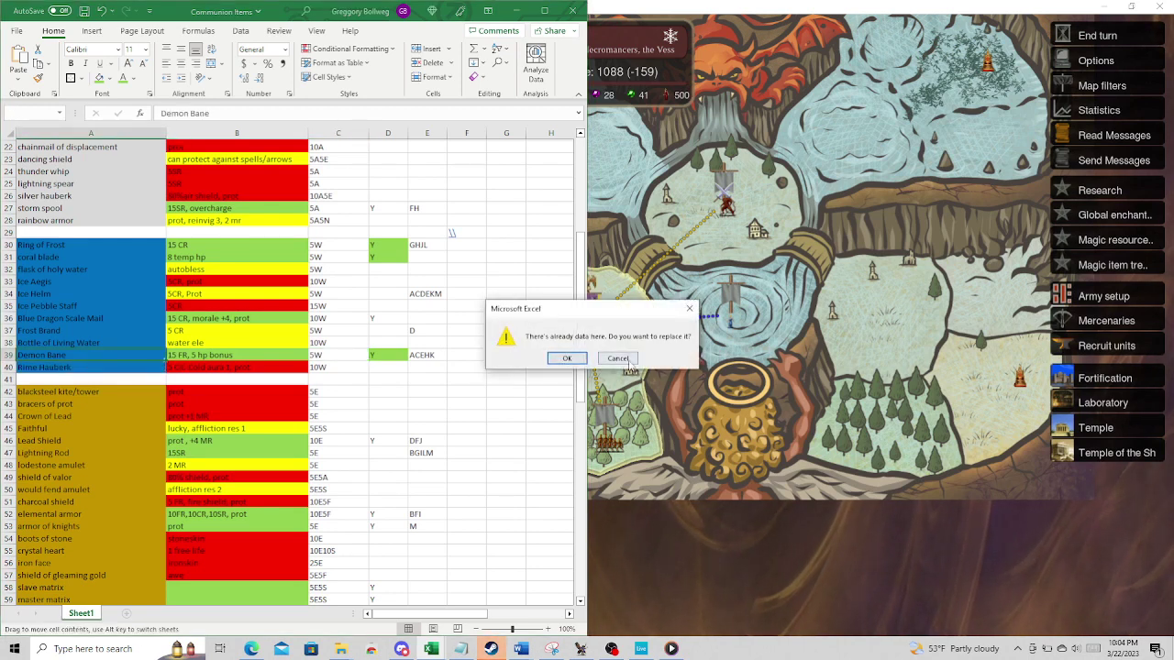
pyautogui.click(689, 308)
pyautogui.click(78, 355)
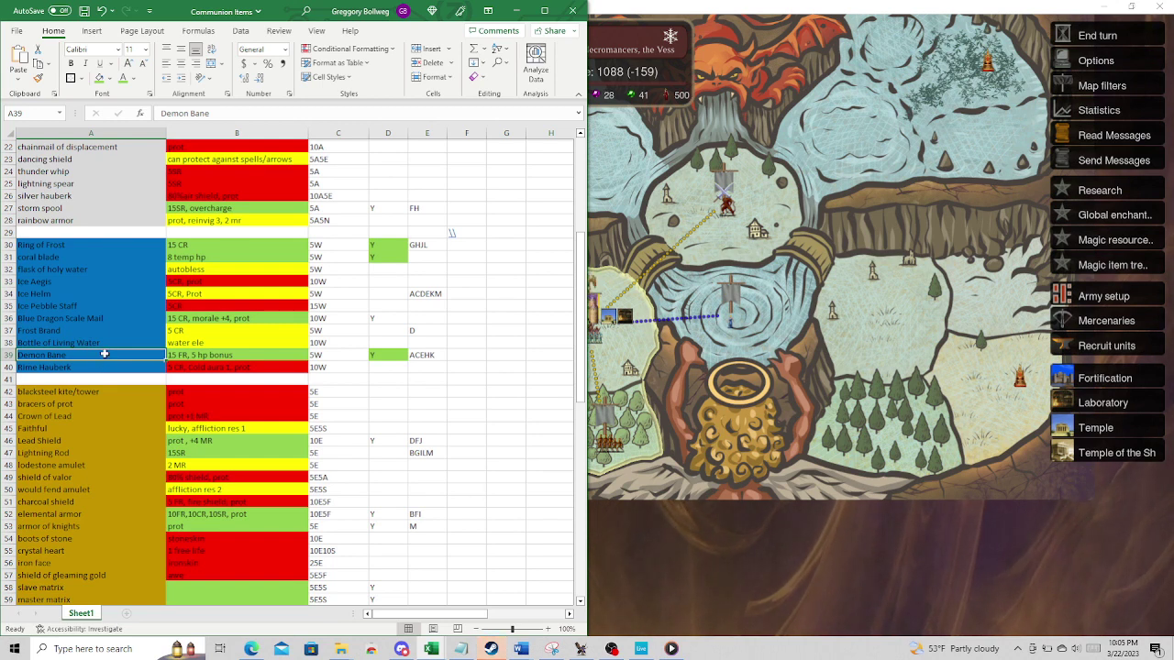
pyautogui.scroll(7, 105, 354)
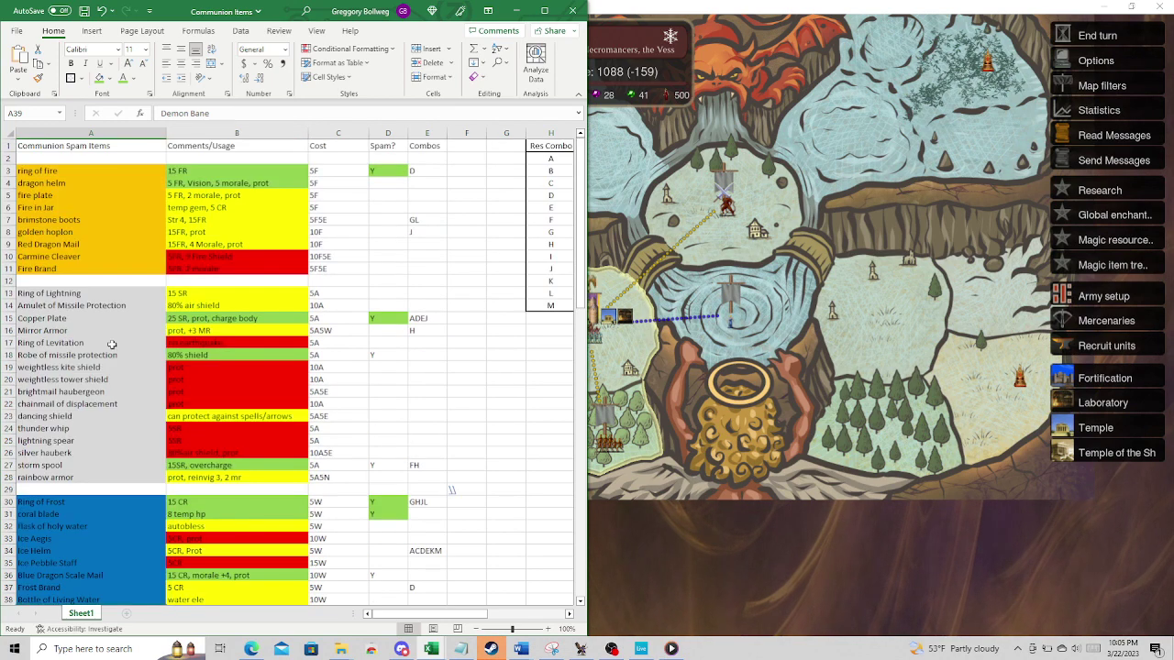
pyautogui.doubleClick(178, 171)
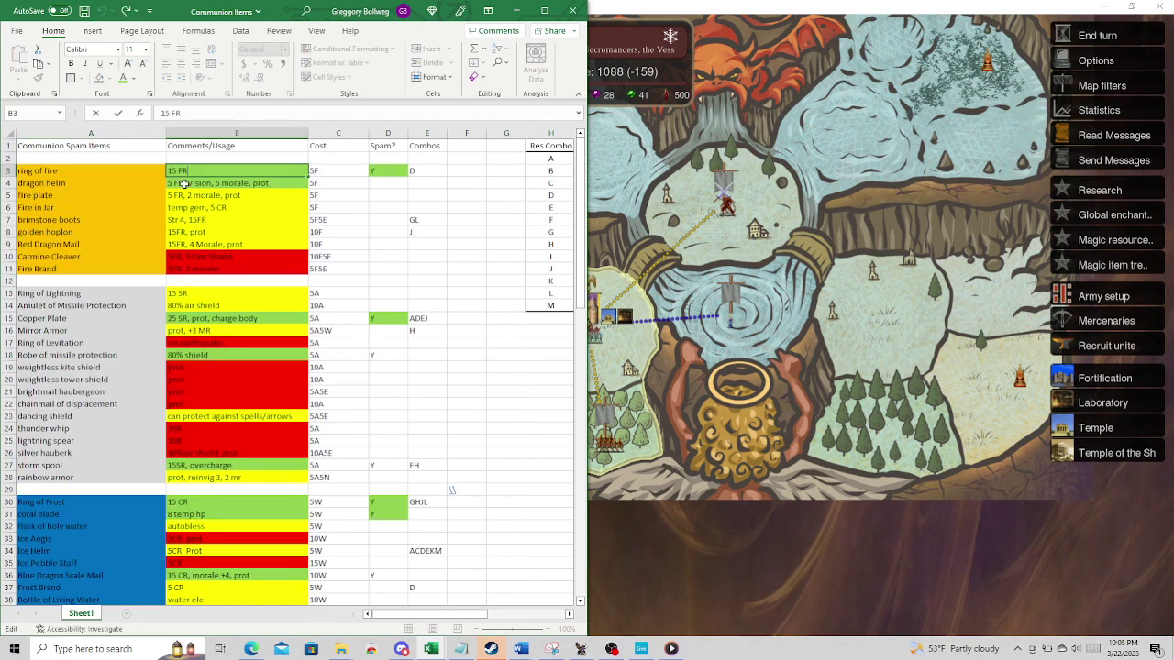
pyautogui.scroll(-12, 247, 380)
pyautogui.scroll(-5, 247, 380)
pyautogui.scroll(9, 247, 379)
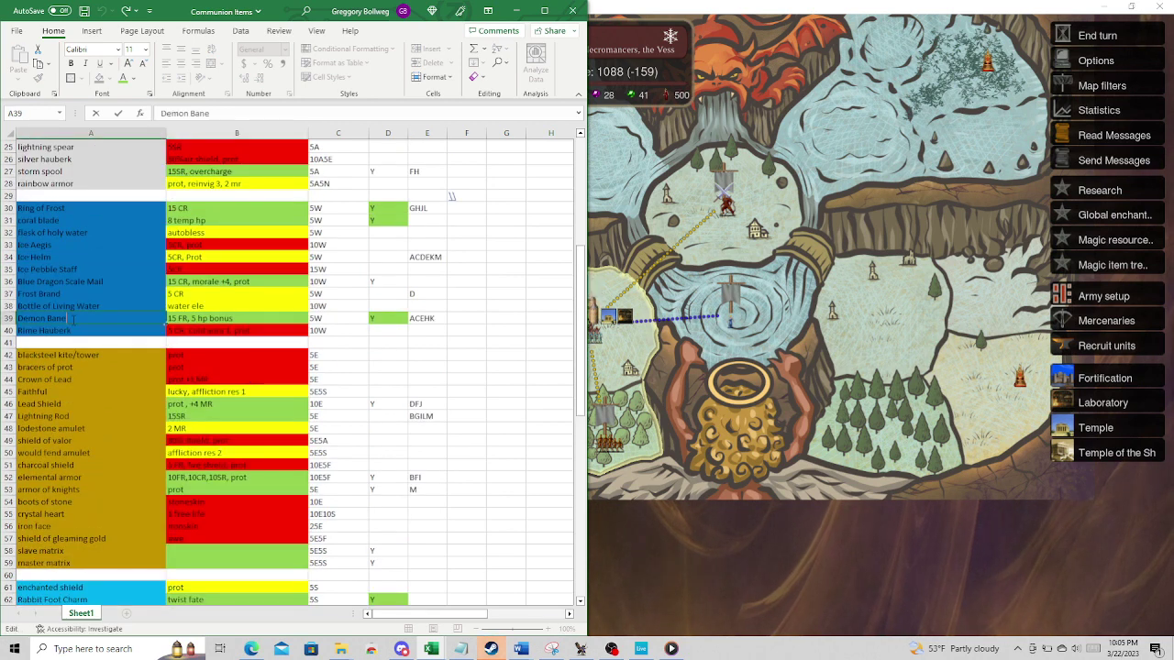
pyautogui.doubleClick(73, 319)
pyautogui.click(97, 332)
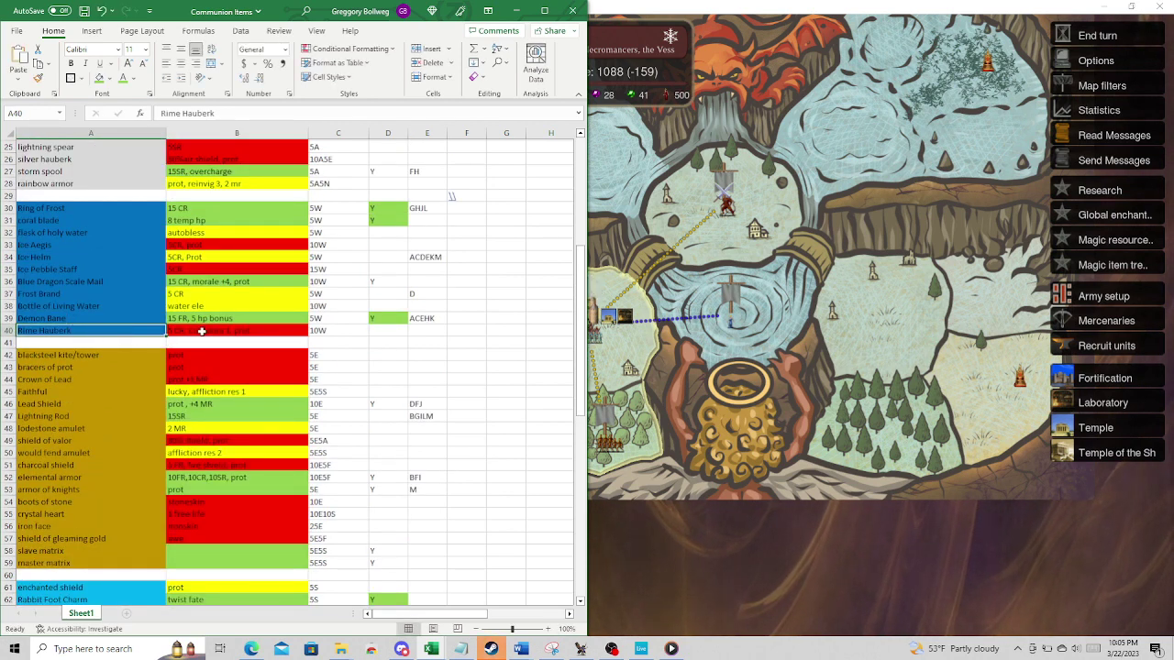
pyautogui.click(122, 353)
pyautogui.doubleClick(122, 353)
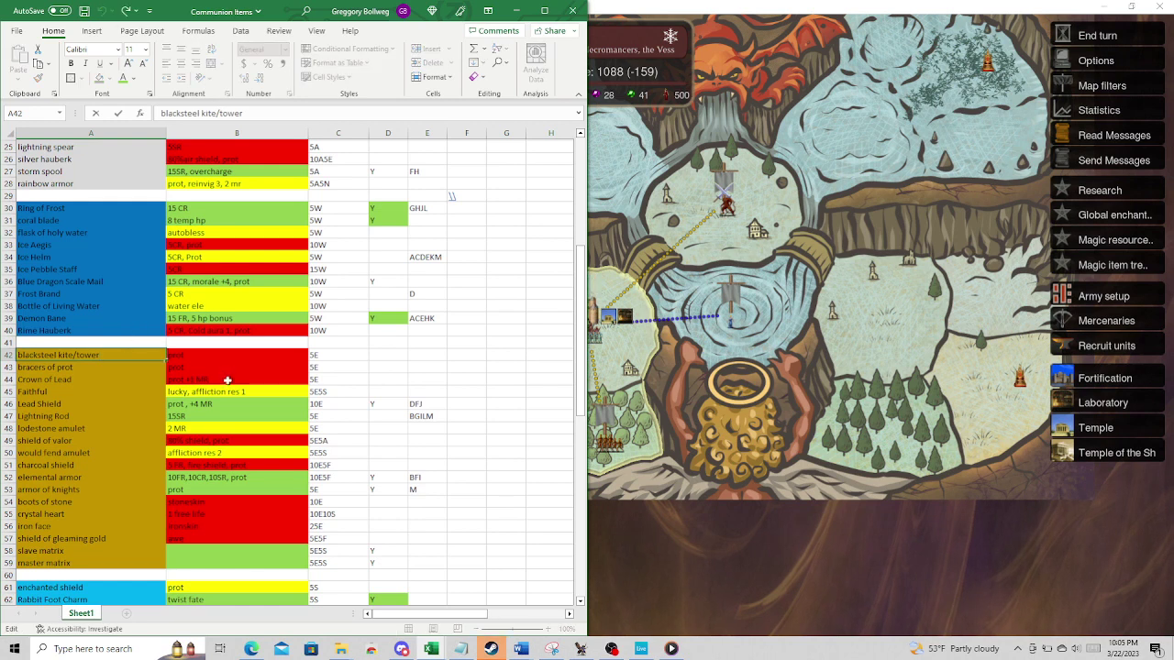
pyautogui.click(69, 366)
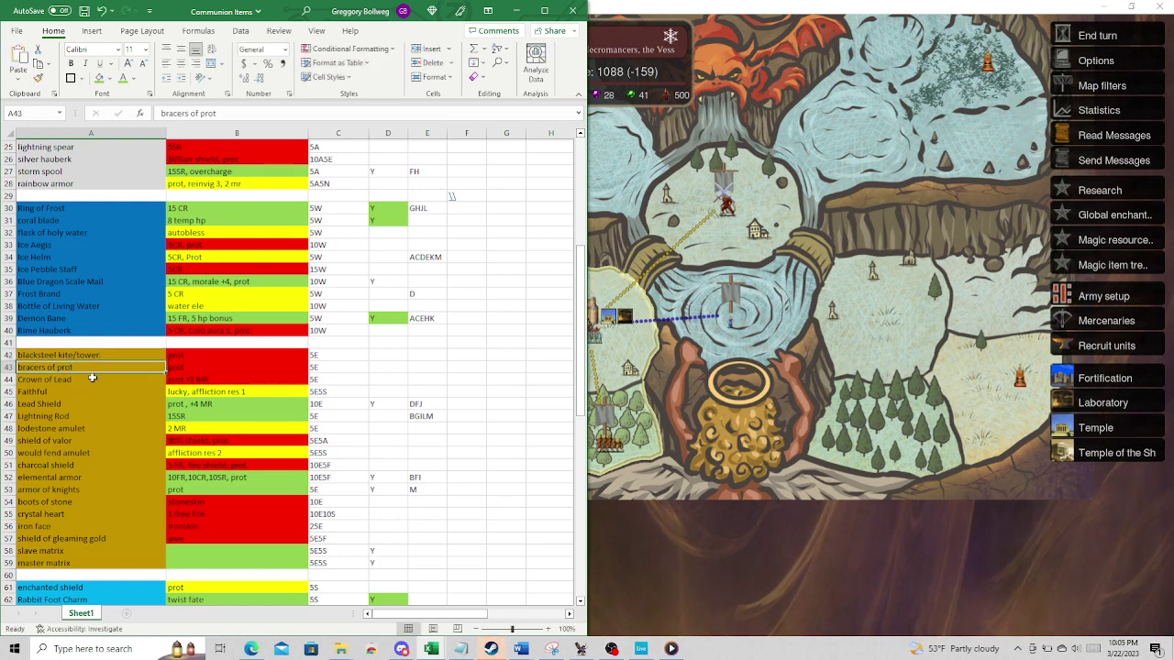
pyautogui.click(72, 380)
pyautogui.click(120, 392)
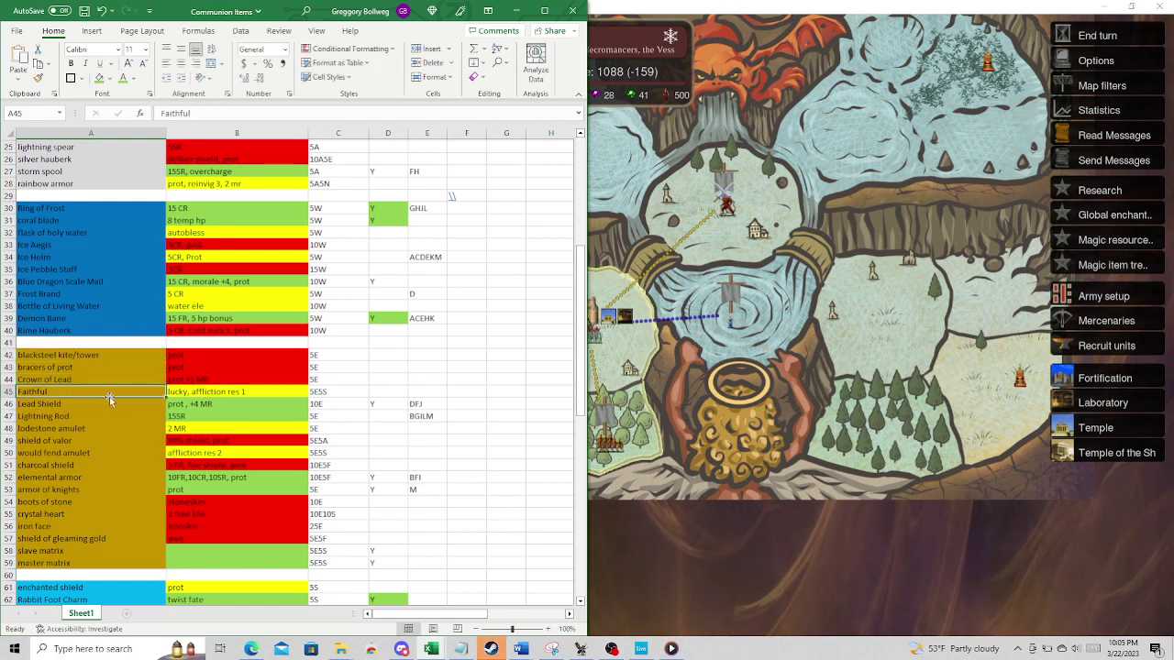
pyautogui.click(186, 394)
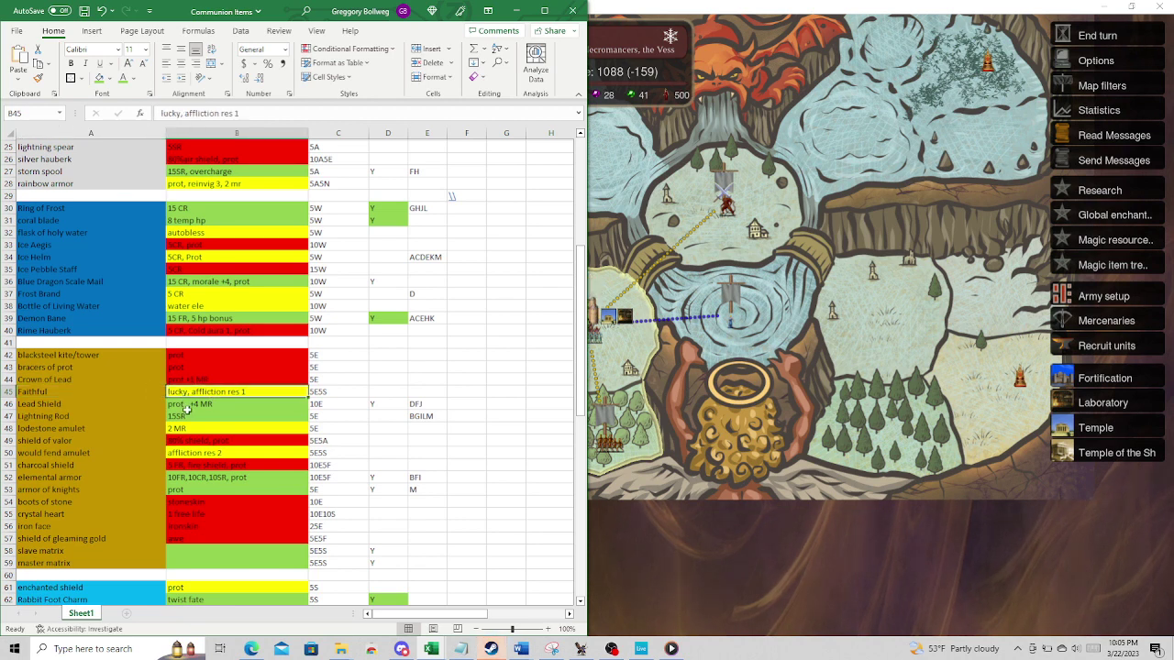
pyautogui.doubleClick(327, 390)
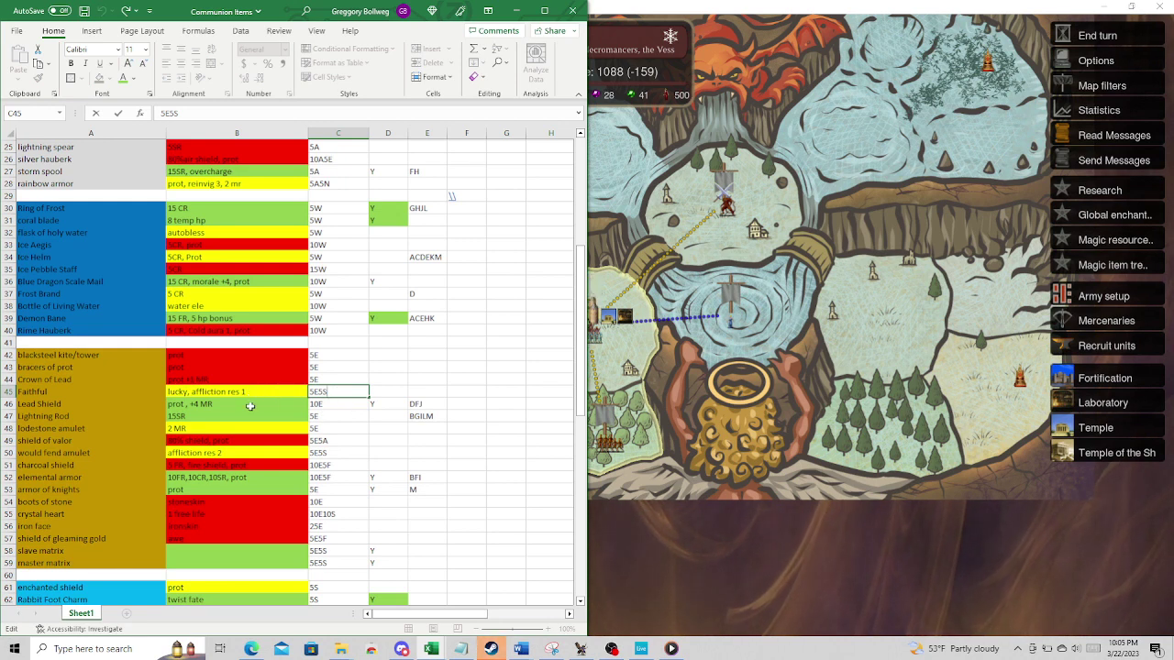
pyautogui.click(87, 405)
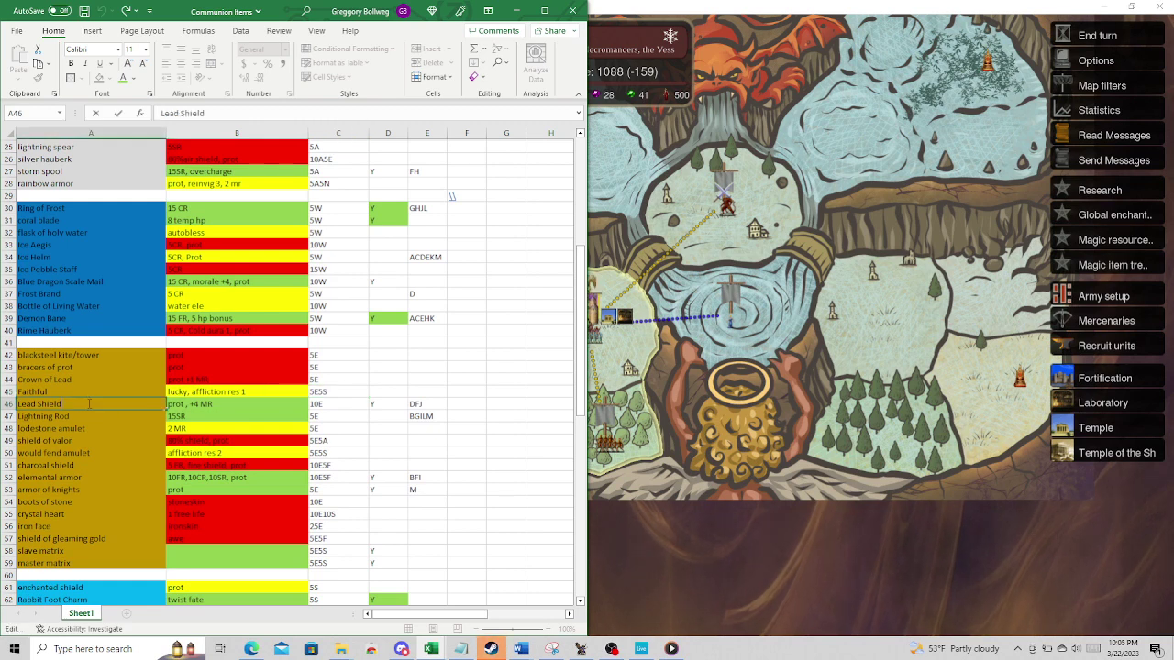
pyautogui.click(220, 409)
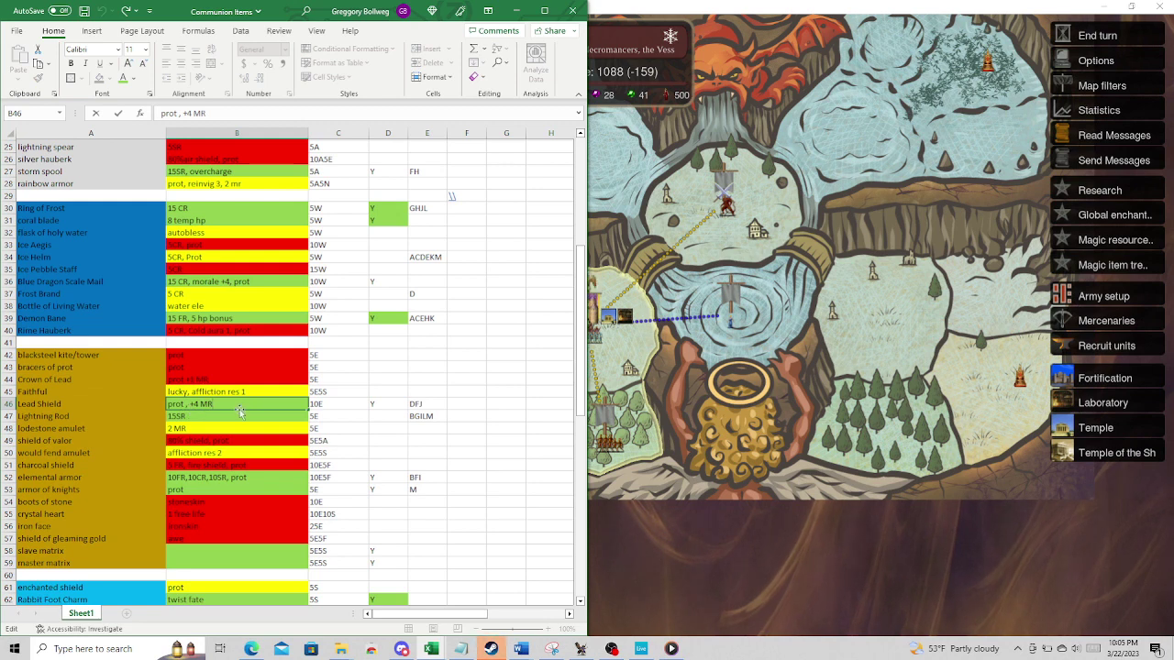
pyautogui.click(340, 406)
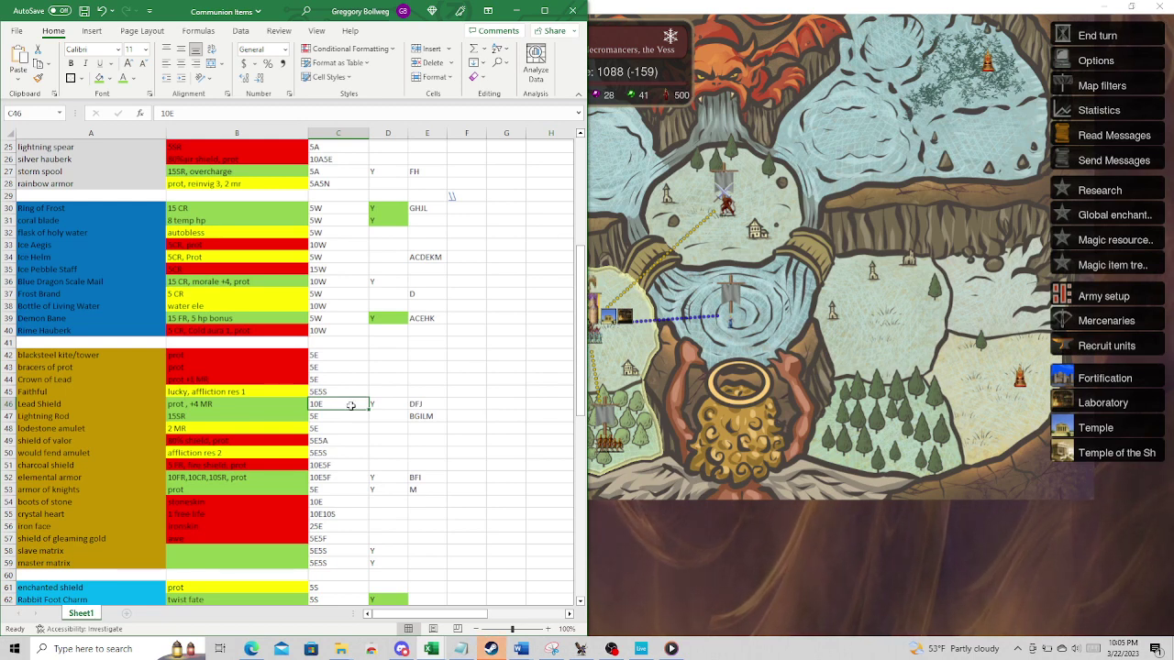
pyautogui.doubleClick(421, 404)
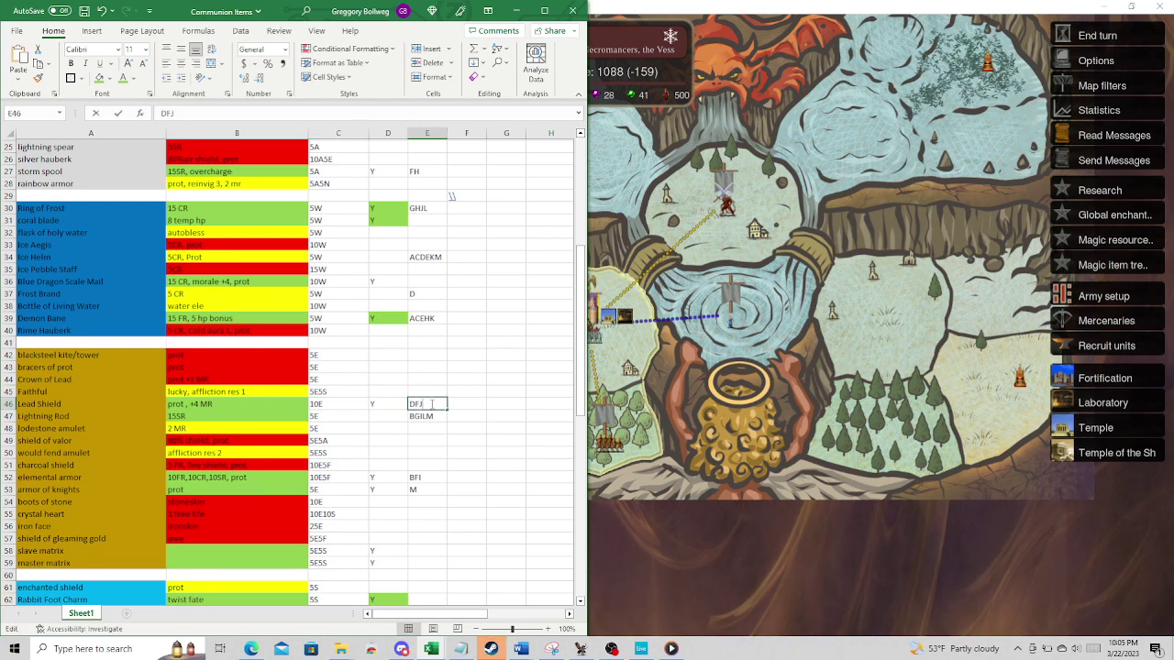
pyautogui.scroll(8, 505, 393)
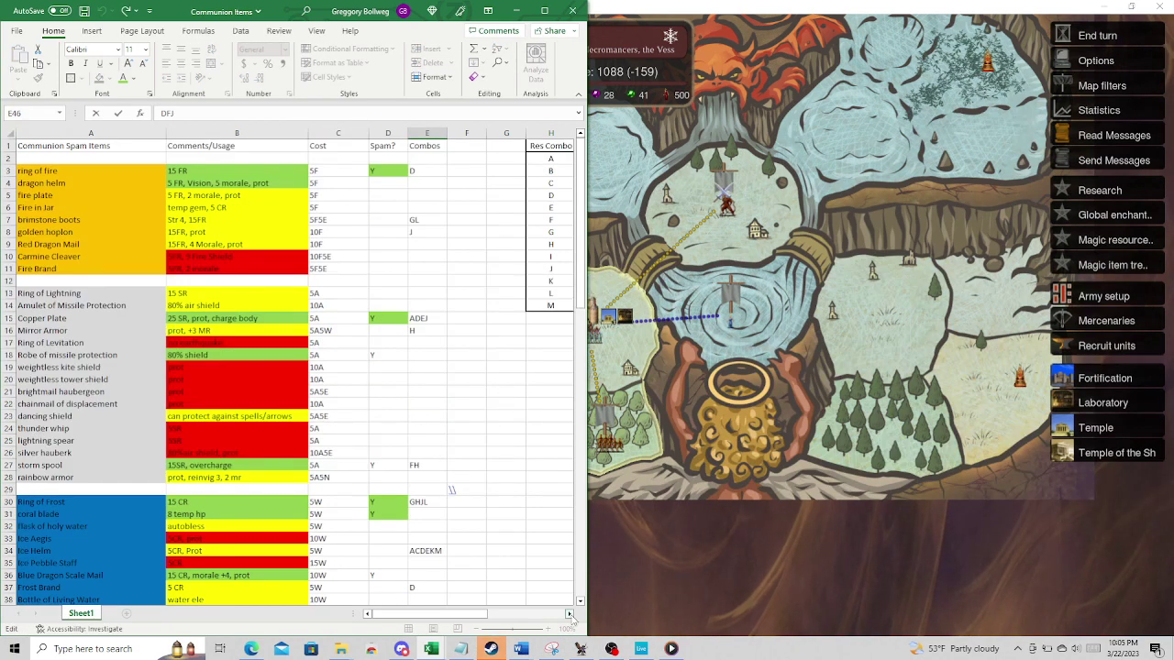
pyautogui.click(569, 615)
pyautogui.click(570, 614)
pyautogui.click(306, 194)
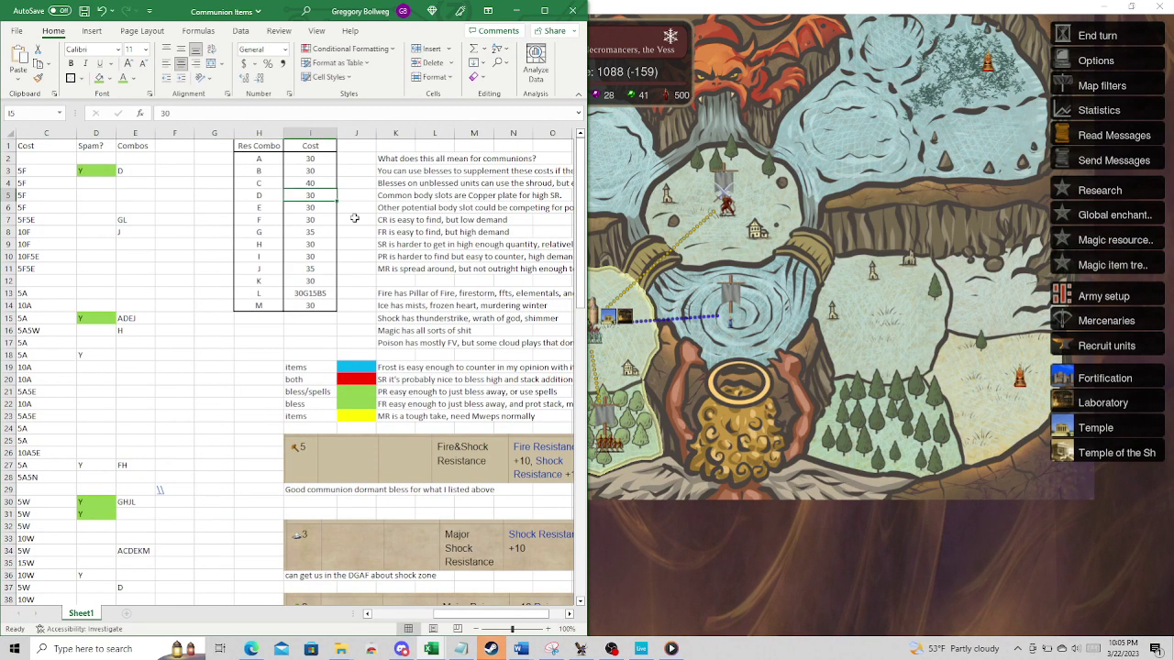
pyautogui.doubleClick(317, 221)
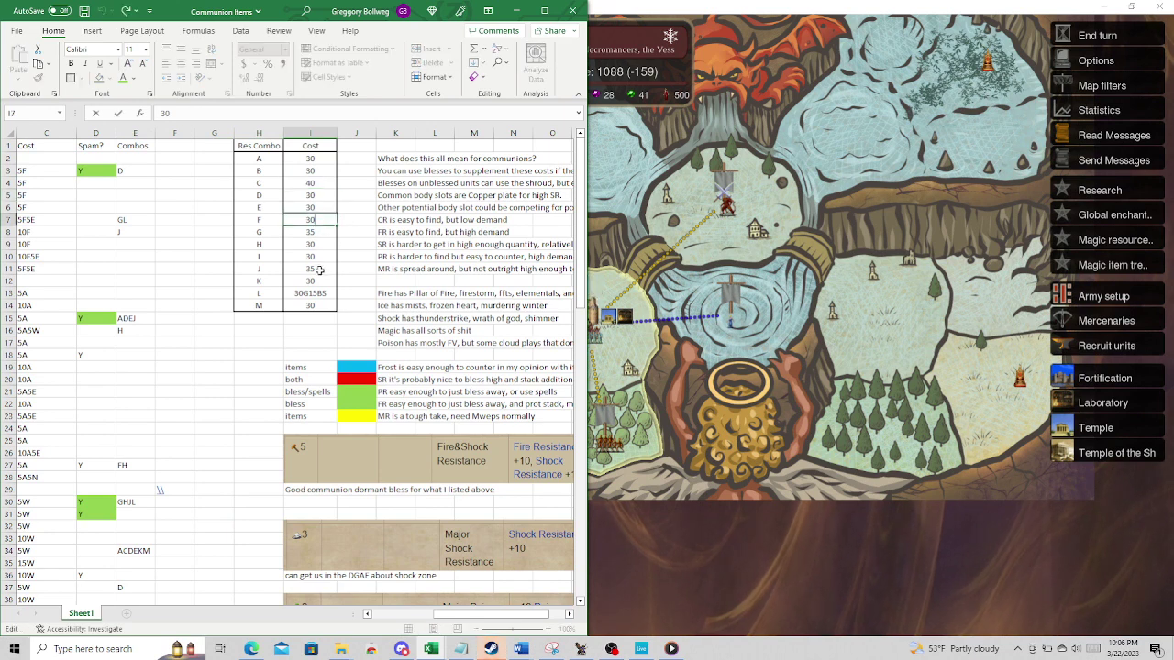
pyautogui.click(318, 268)
pyautogui.scroll(-4, 429, 436)
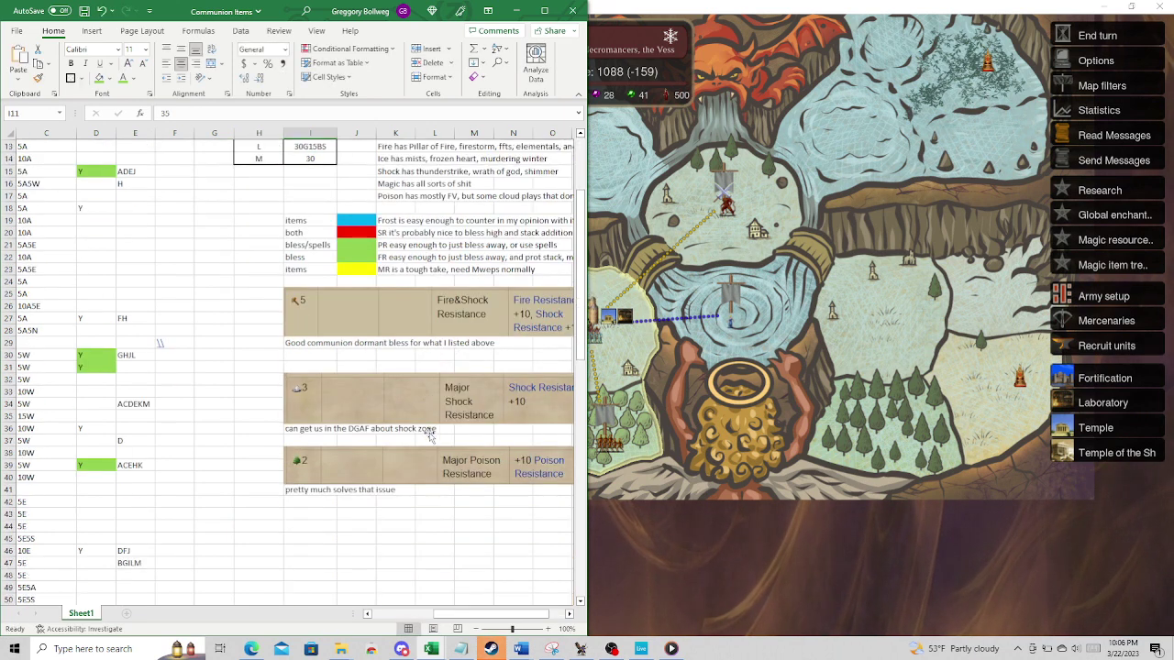
pyautogui.scroll(-5, 429, 436)
pyautogui.hscroll(-2, 445, 617)
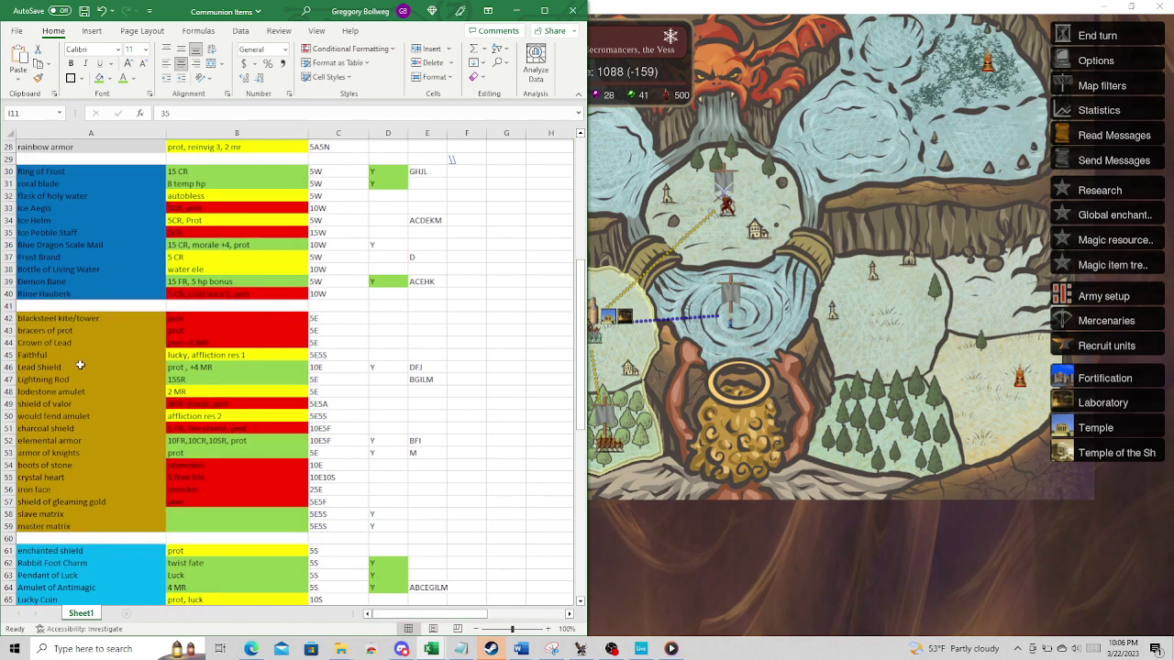
pyautogui.click(88, 318)
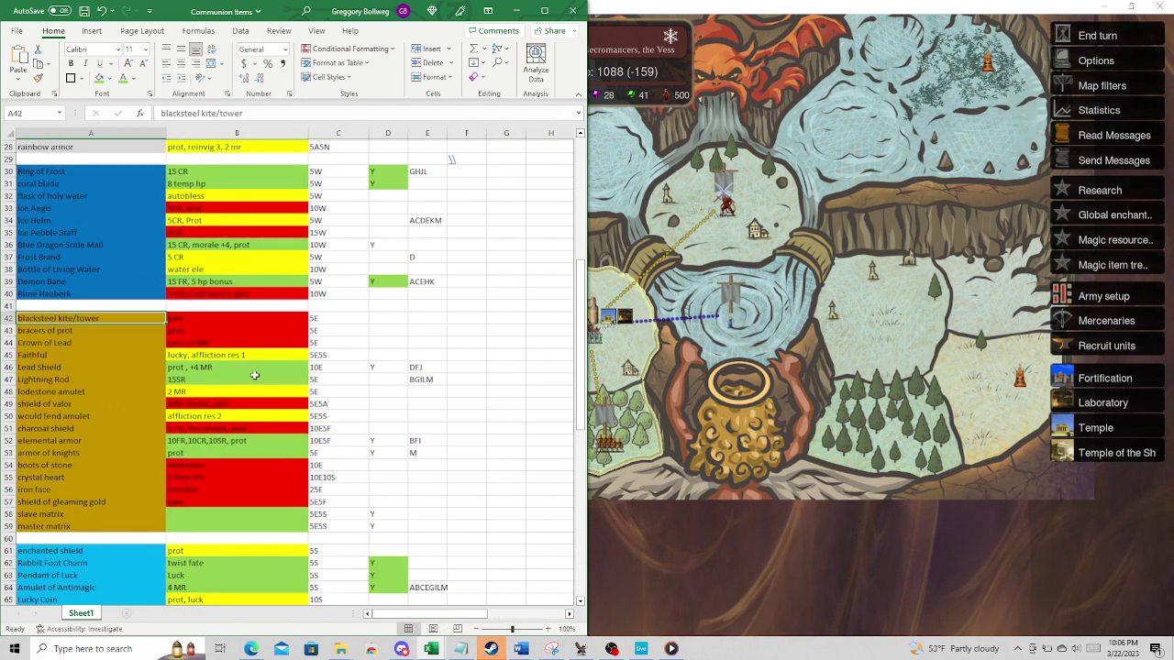
pyautogui.click(223, 379)
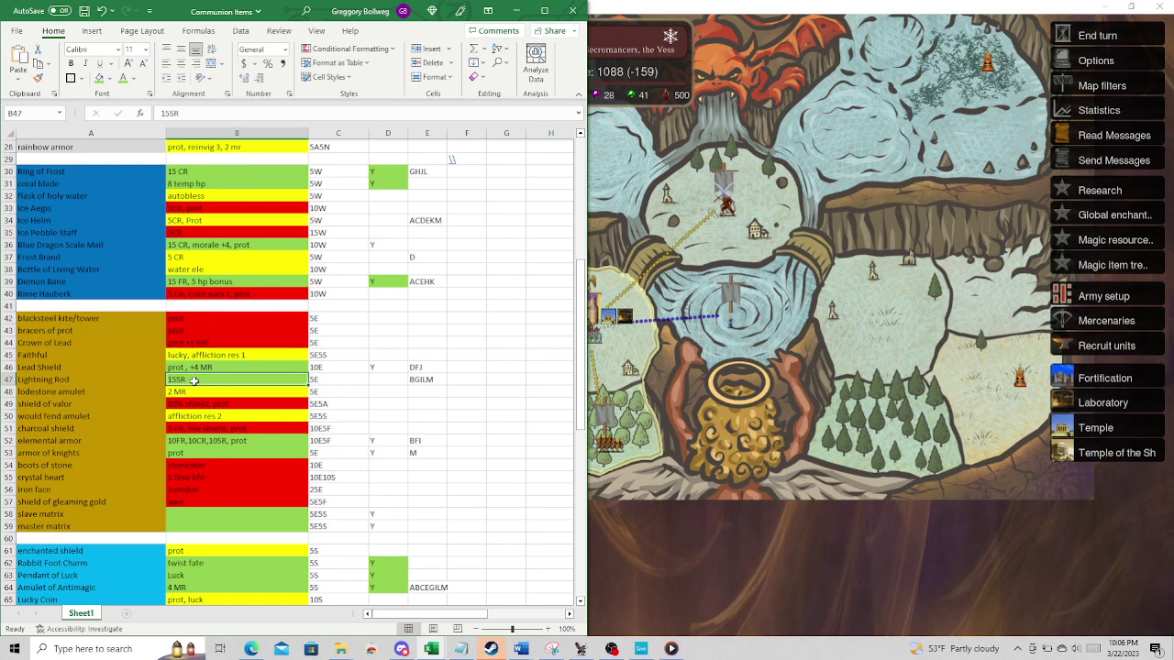
pyautogui.doubleClick(430, 381)
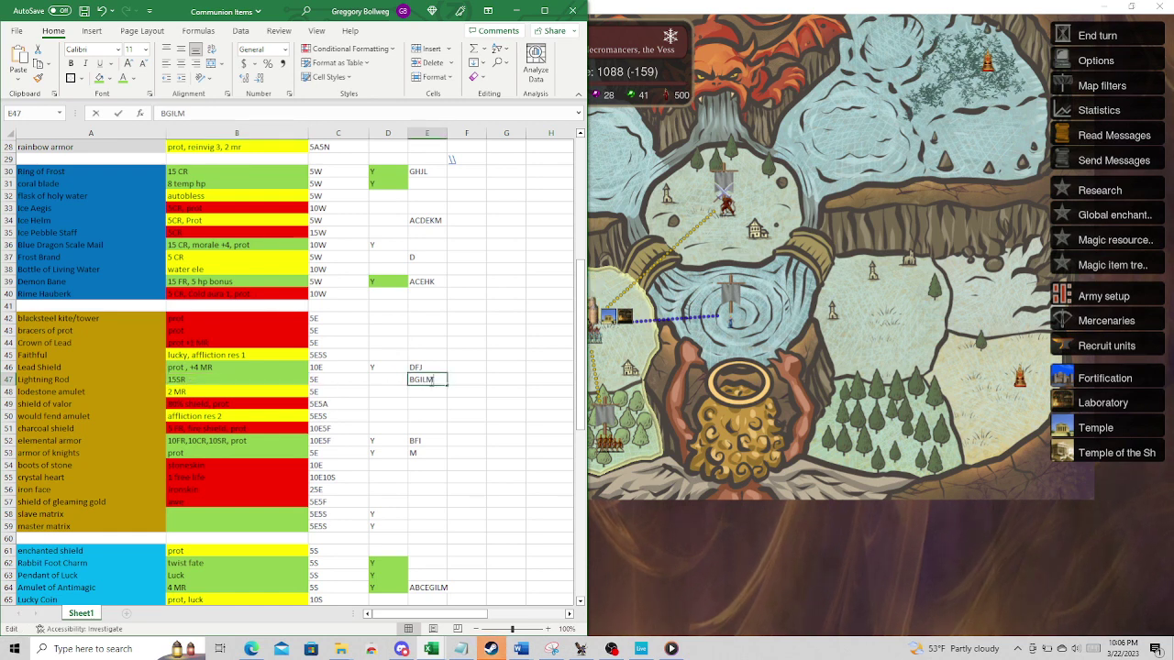
pyautogui.click(220, 380)
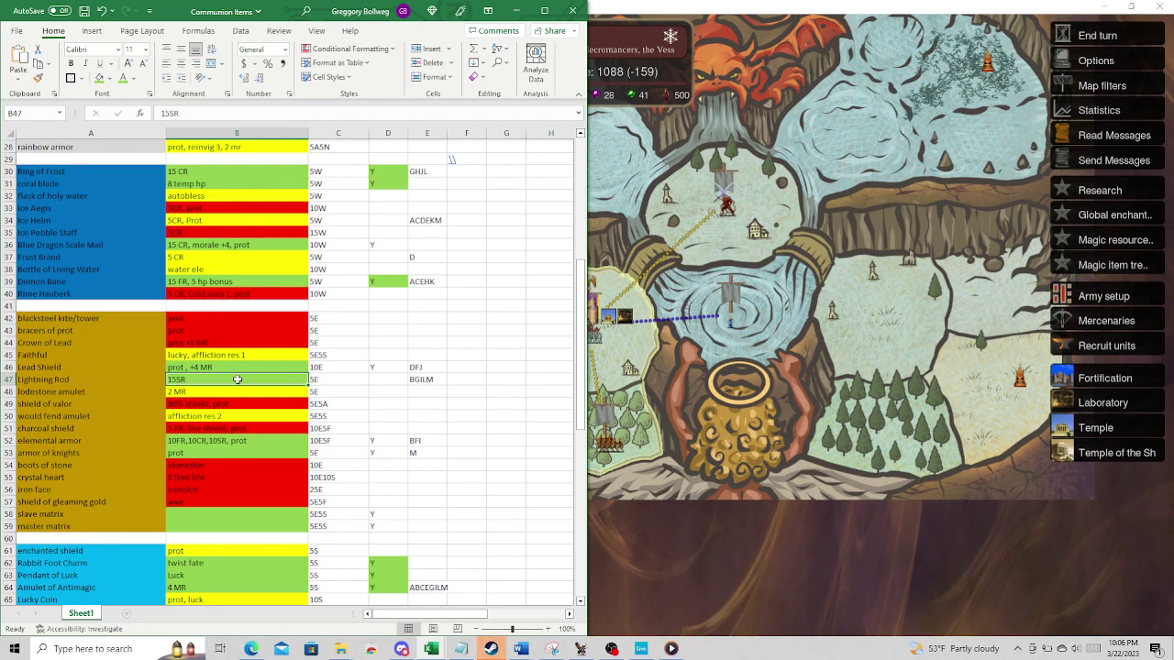
# - Replace the 'frozen' spell search with 'thunder' to list Thunder Strike, Ward and Fend
pyautogui.click(251, 648)
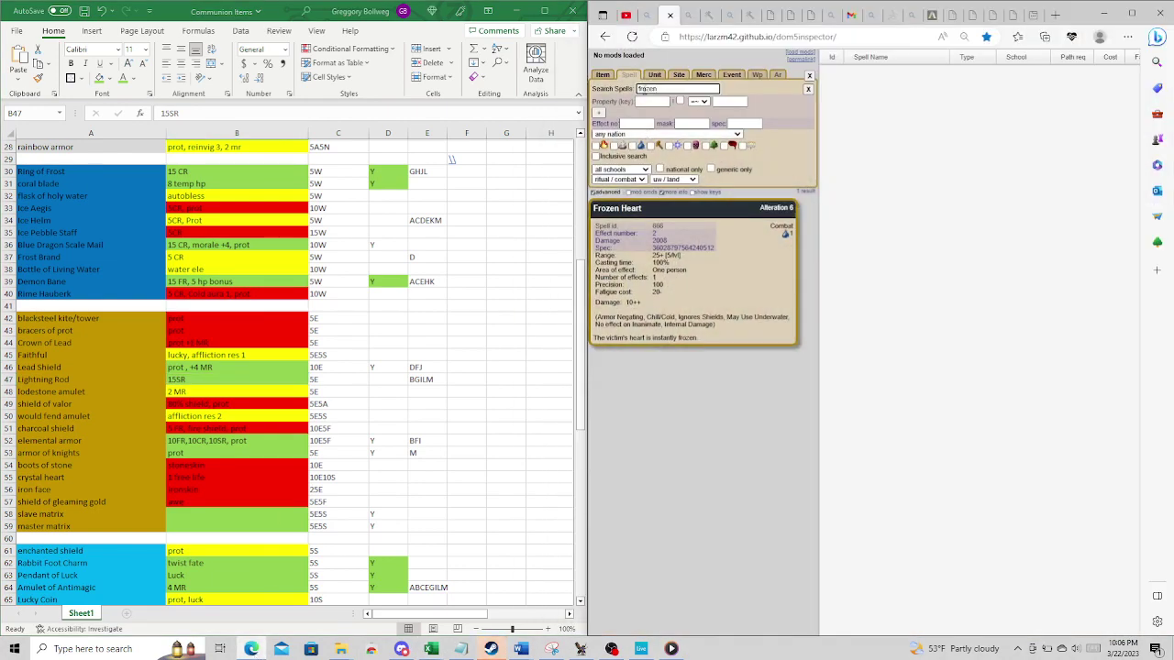
pyautogui.press('BackSpace')
pyautogui.press('BackSpace')
pyautogui.press('BackSpace')
pyautogui.press('BackSpace')
pyautogui.press('BackSpace')
pyautogui.press('BackSpace')
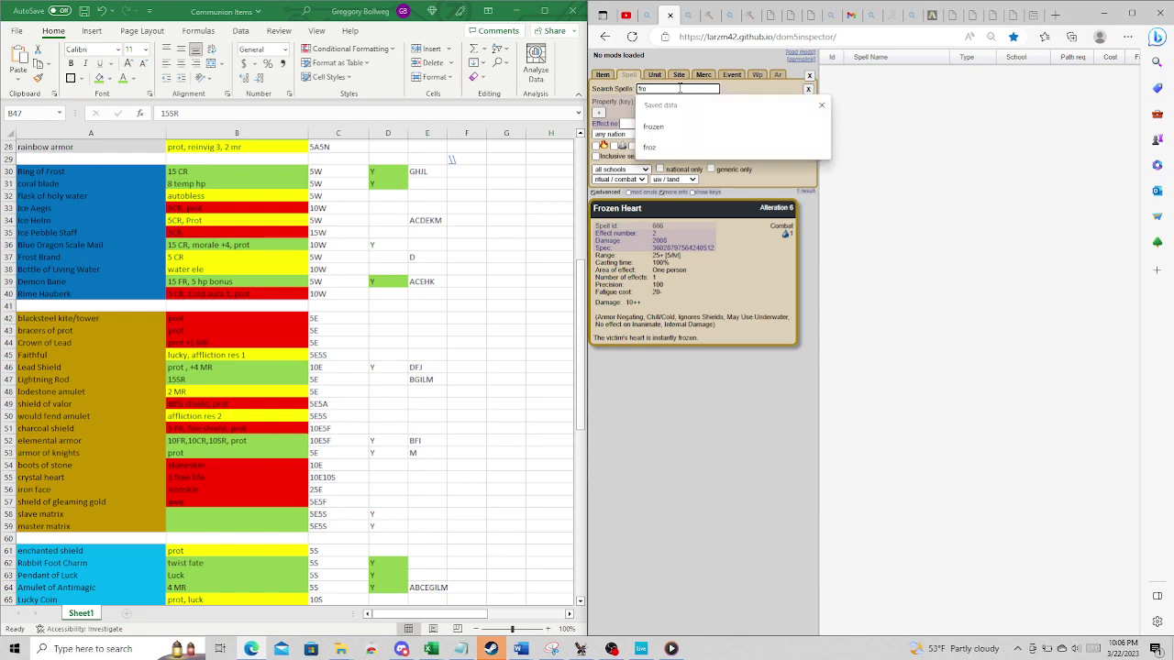
pyautogui.press('Escape')
pyautogui.write('thunder')
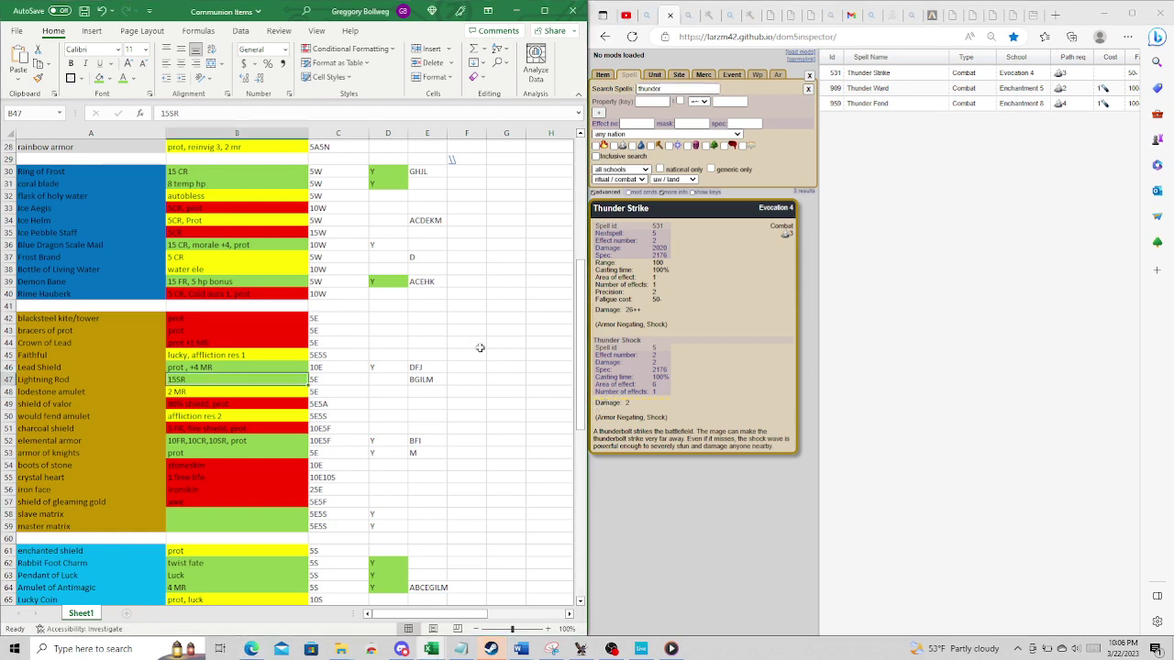
pyautogui.click(469, 344)
# - Bring the Communion Items workbook in front of the game and scroll to the earth items
pyautogui.click(580, 649)
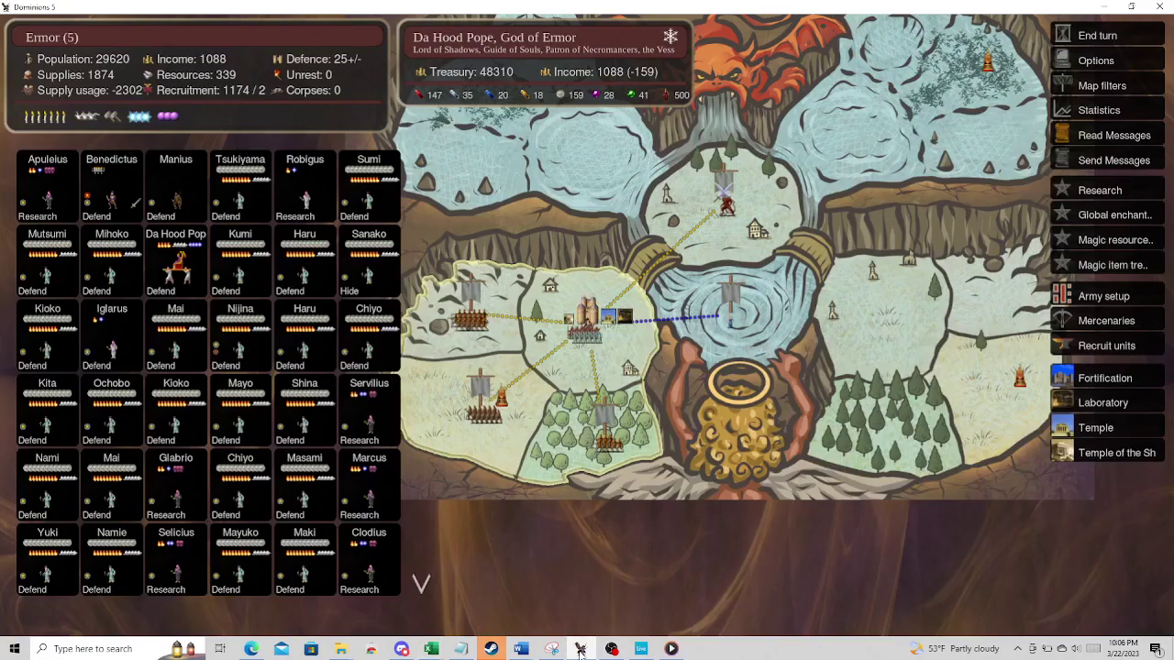
pyautogui.moveTo(433, 650)
pyautogui.click(495, 594)
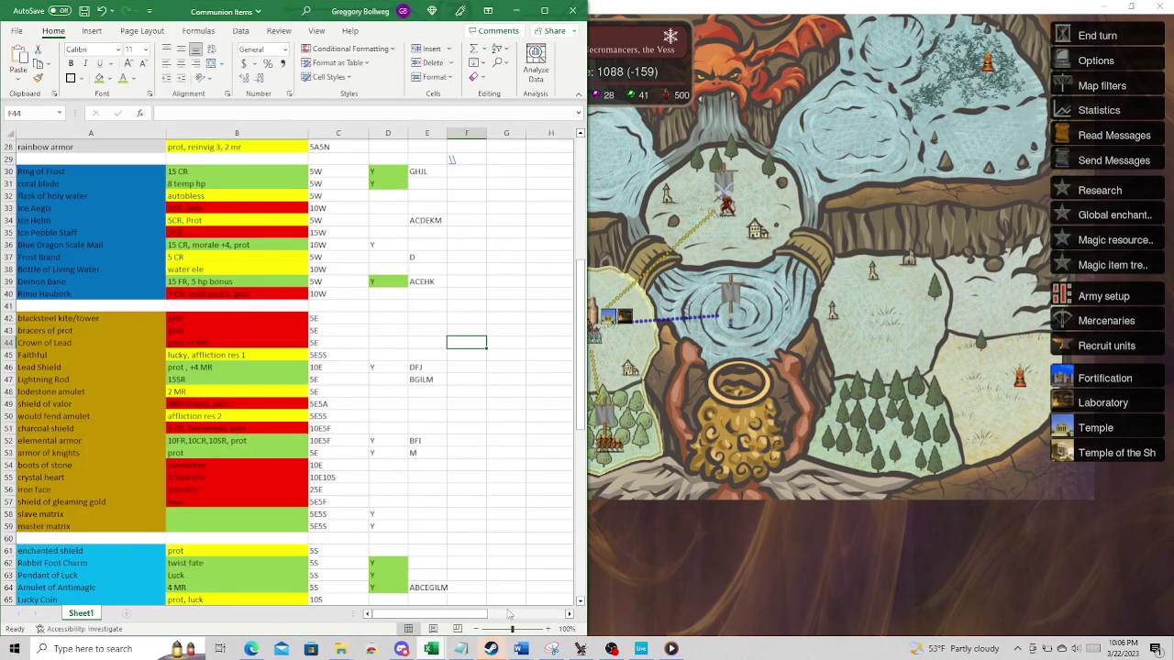
pyautogui.scroll(-4, 135, 410)
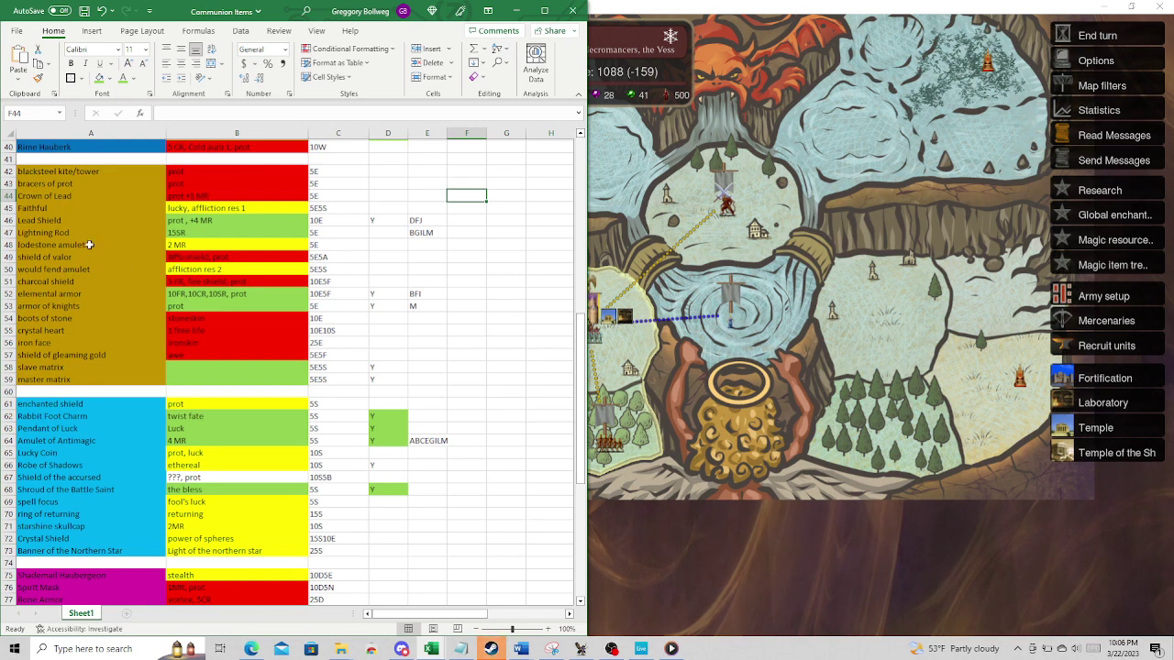
# - Review earth item notes, including elemental armor's '10FR,10CR,10SR, prot' at 10E5F
pyautogui.doubleClick(184, 245)
pyautogui.click(220, 257)
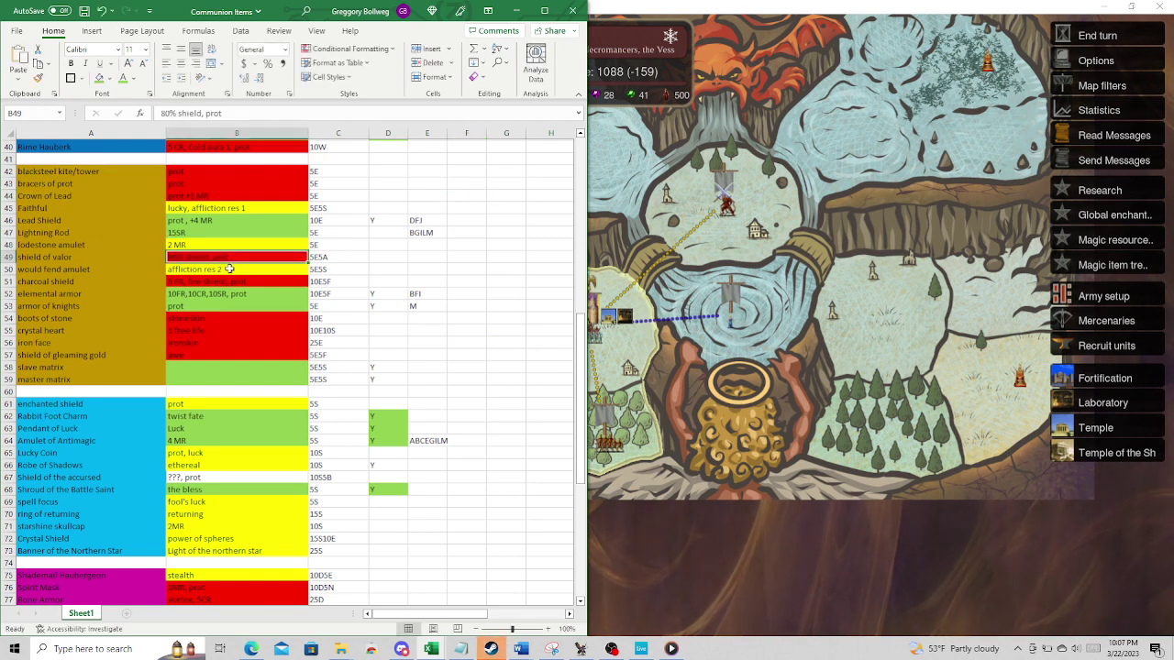
pyautogui.click(235, 268)
pyautogui.click(240, 283)
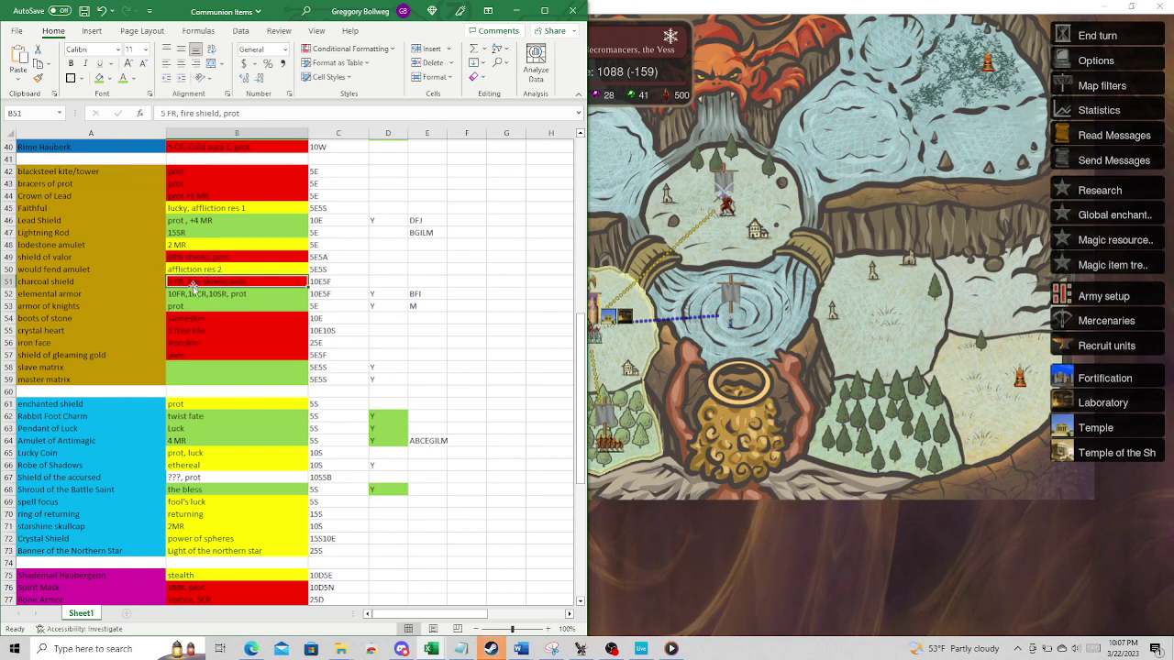
pyautogui.doubleClick(216, 293)
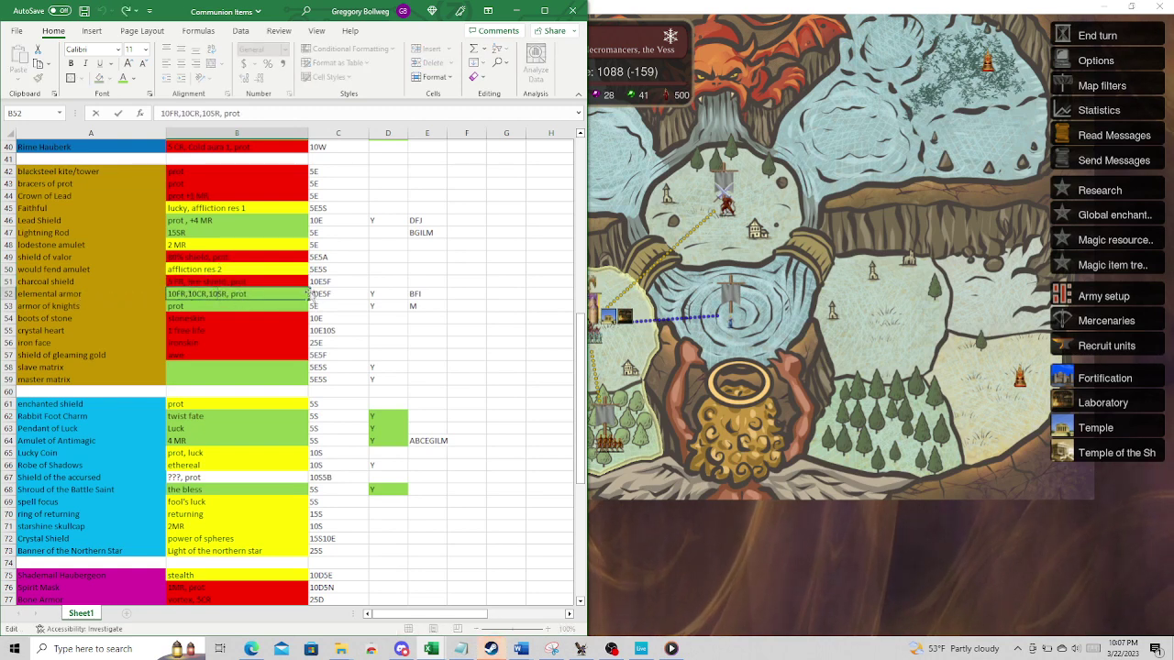
pyautogui.click(328, 293)
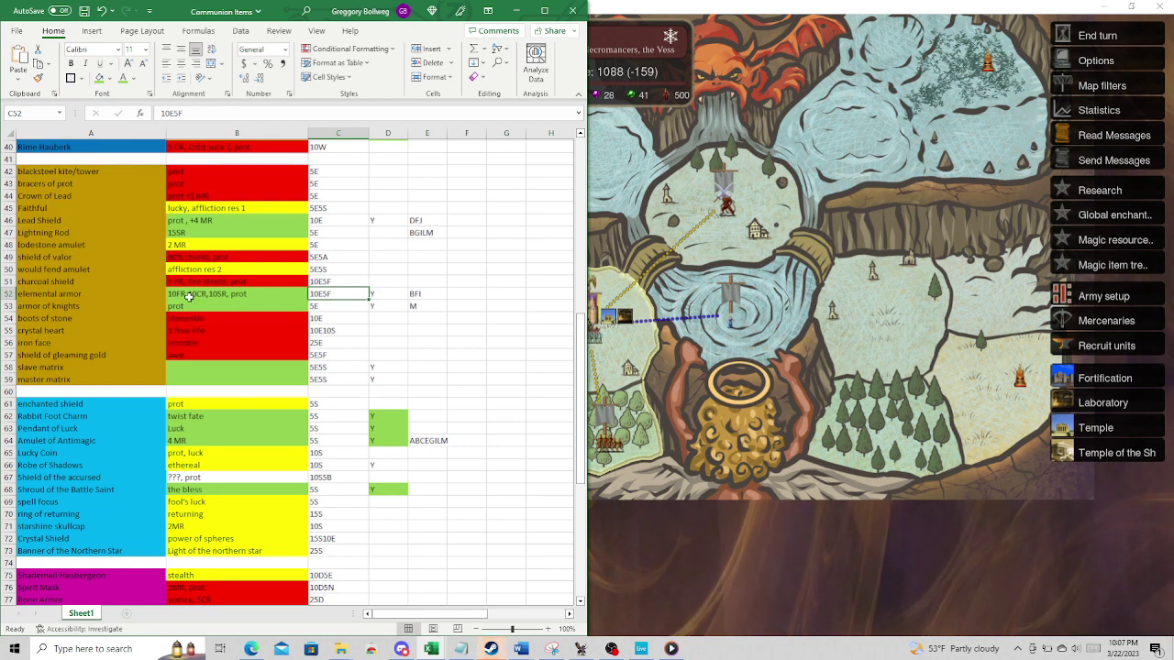
pyautogui.click(221, 298)
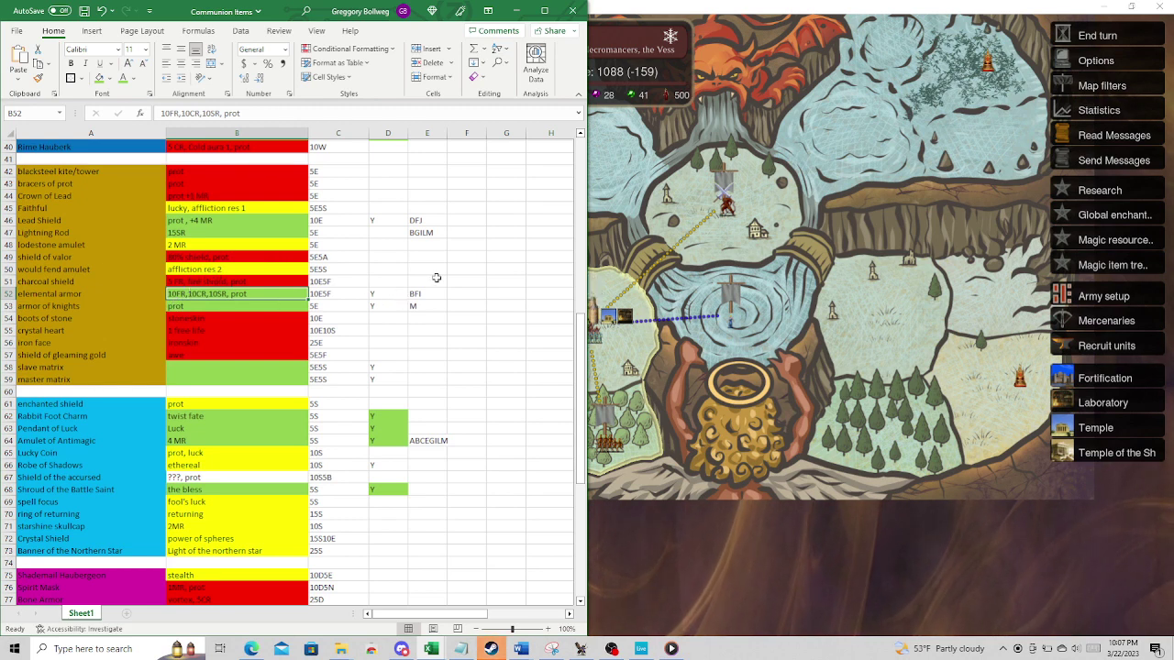
pyautogui.scroll(13, 441, 270)
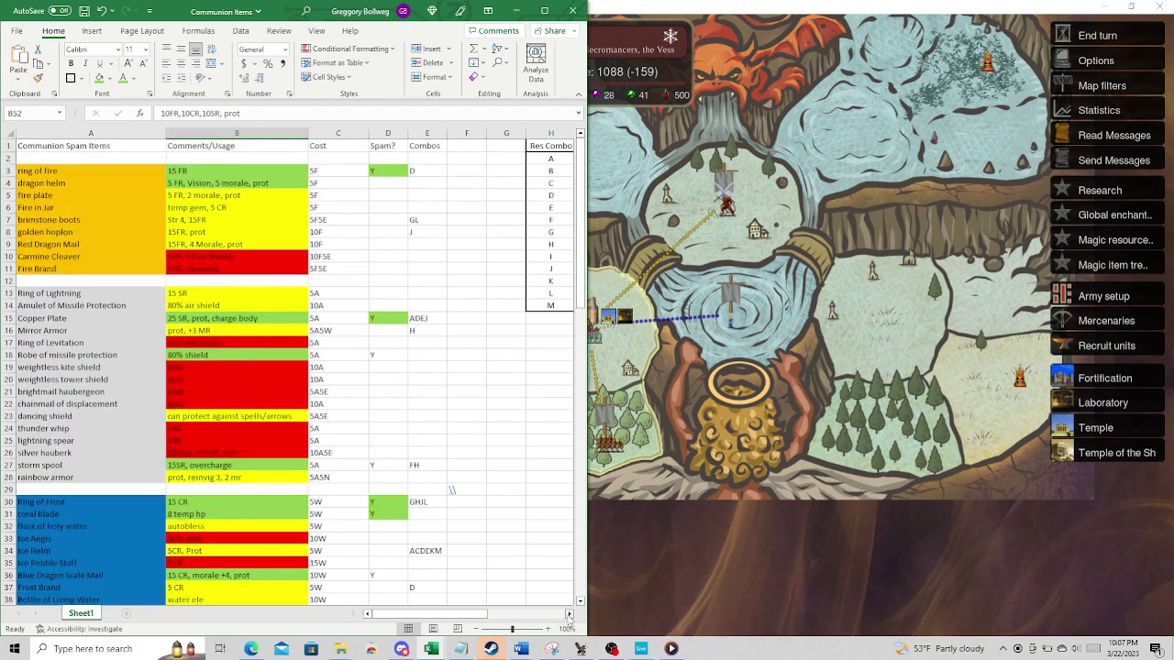
pyautogui.click(569, 615)
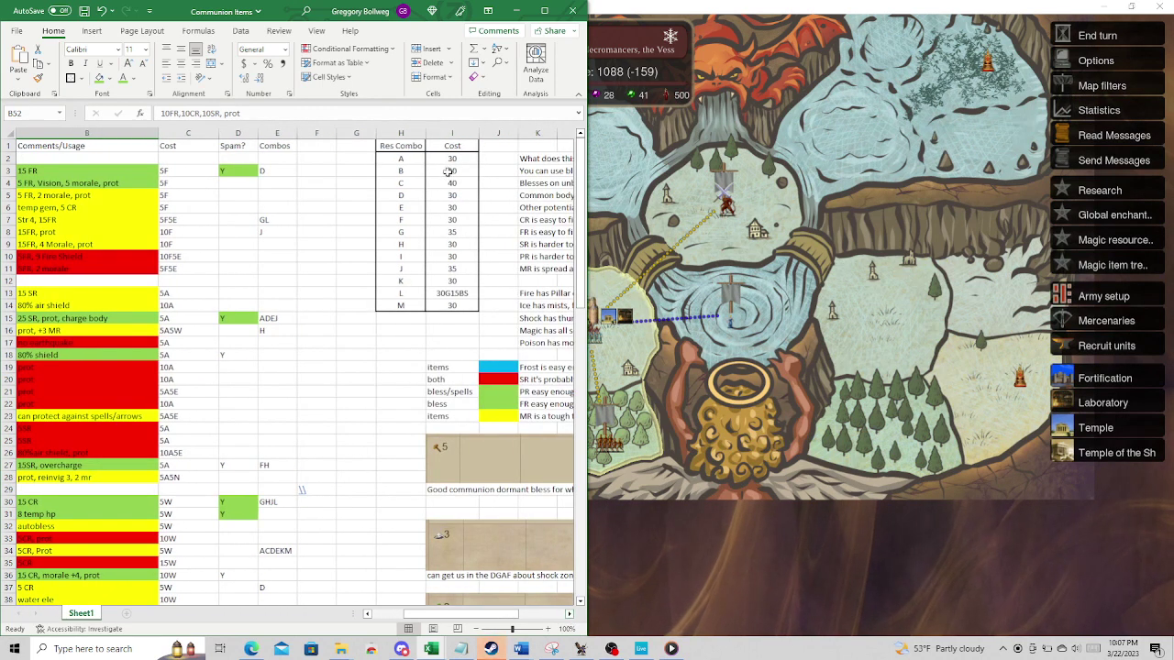
pyautogui.click(448, 172)
pyautogui.click(447, 221)
pyautogui.click(448, 256)
pyautogui.scroll(-13, 357, 348)
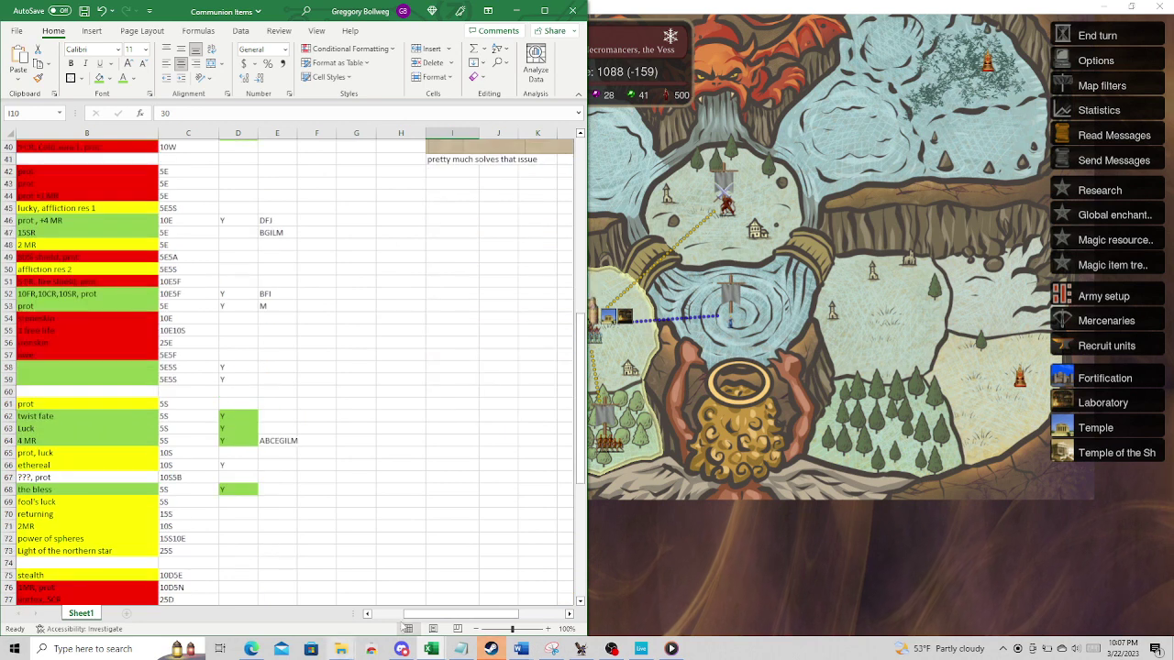
pyautogui.click(367, 614)
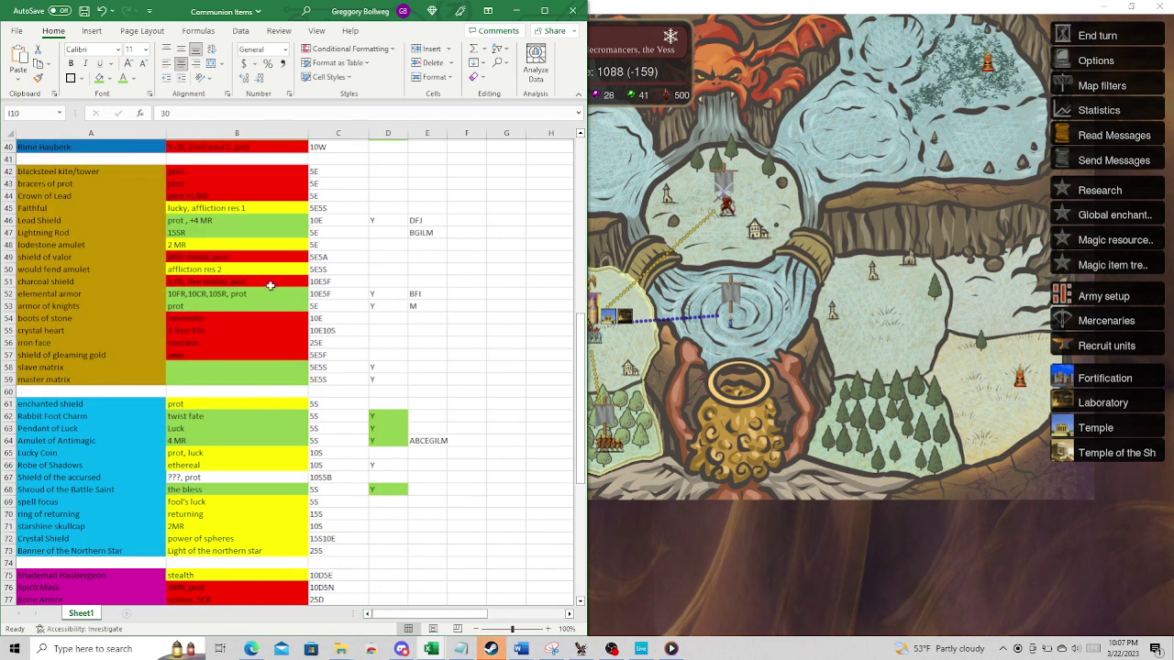
pyautogui.scroll(1, 229, 320)
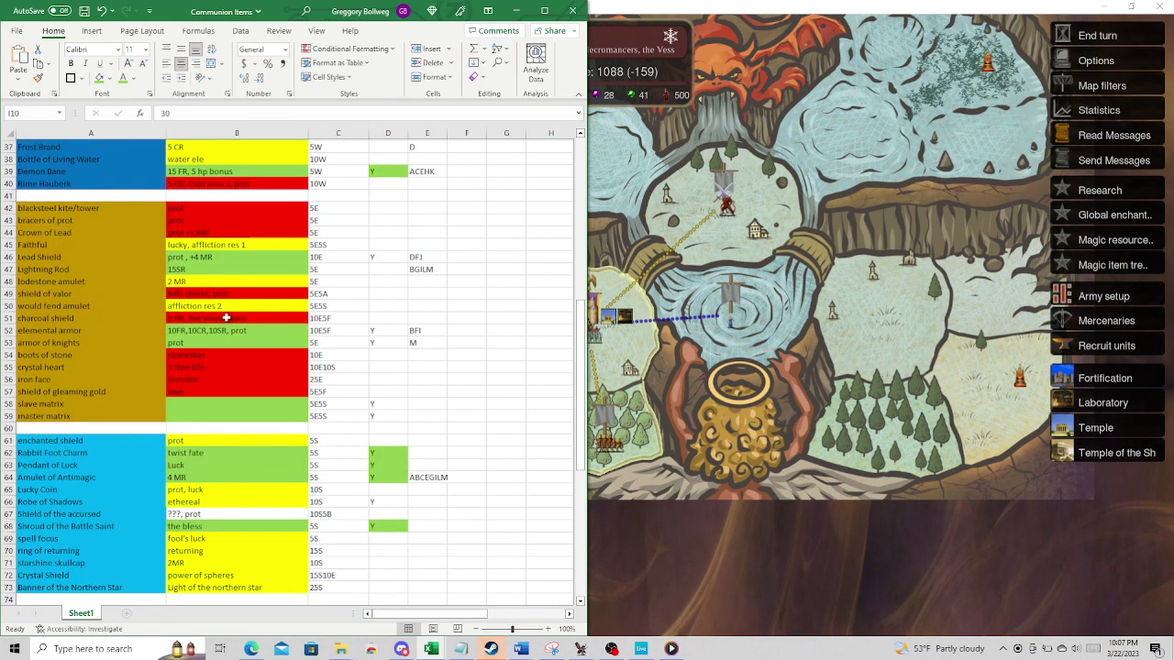
pyautogui.click(207, 331)
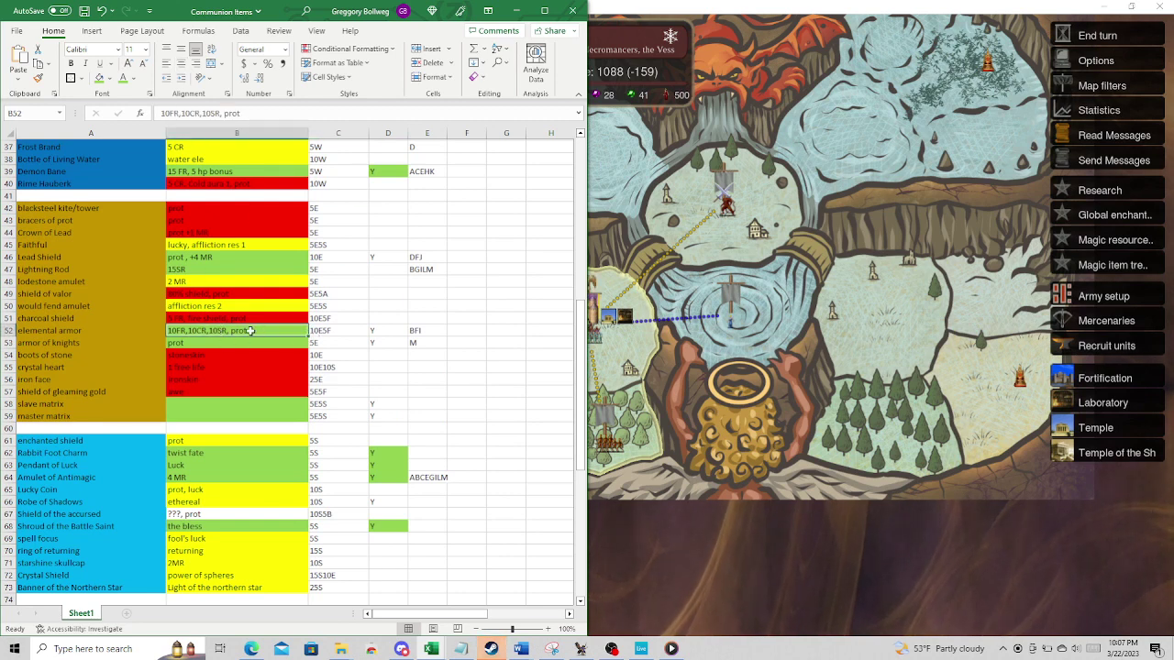
pyautogui.click(360, 332)
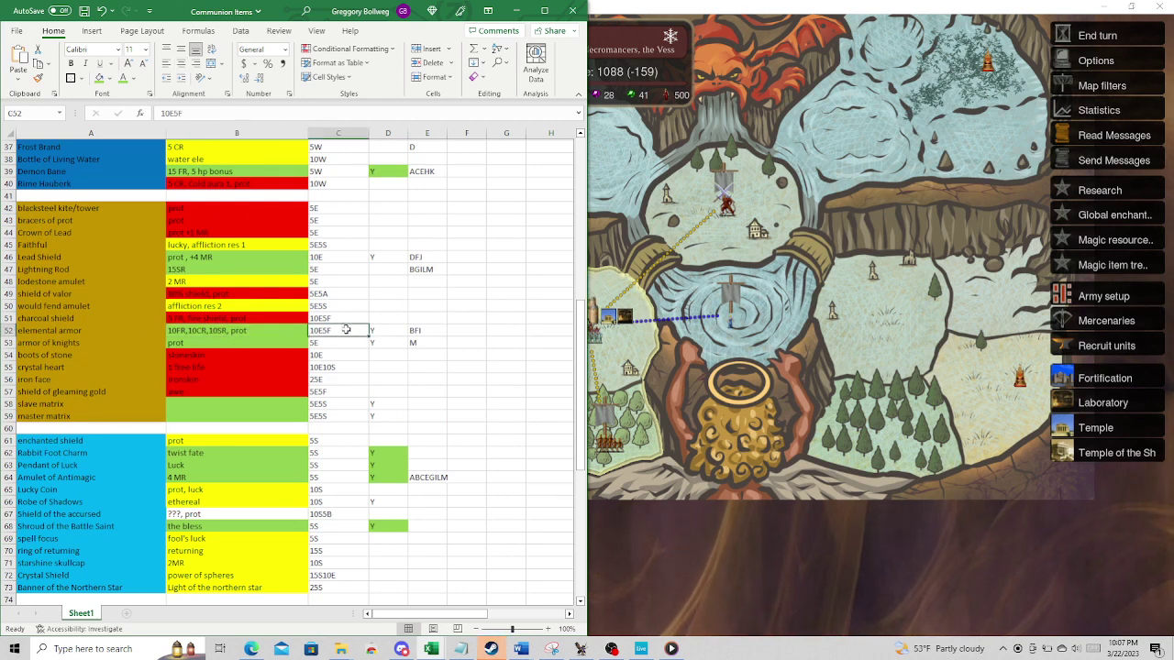
pyautogui.click(212, 330)
pyautogui.click(87, 345)
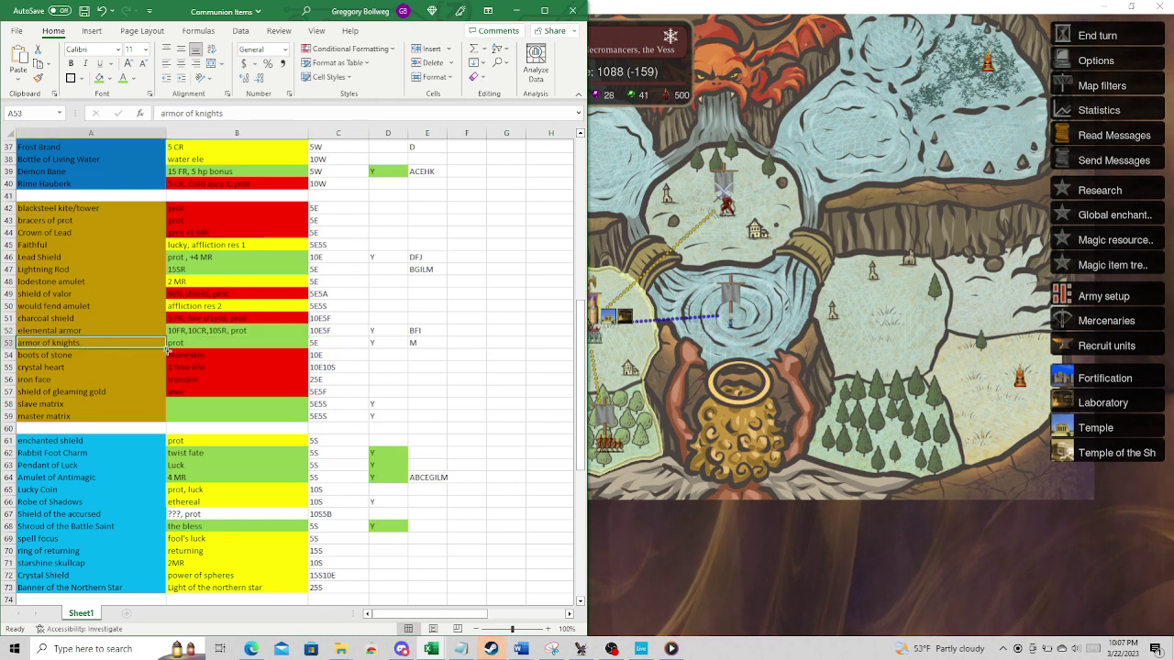
pyautogui.click(181, 347)
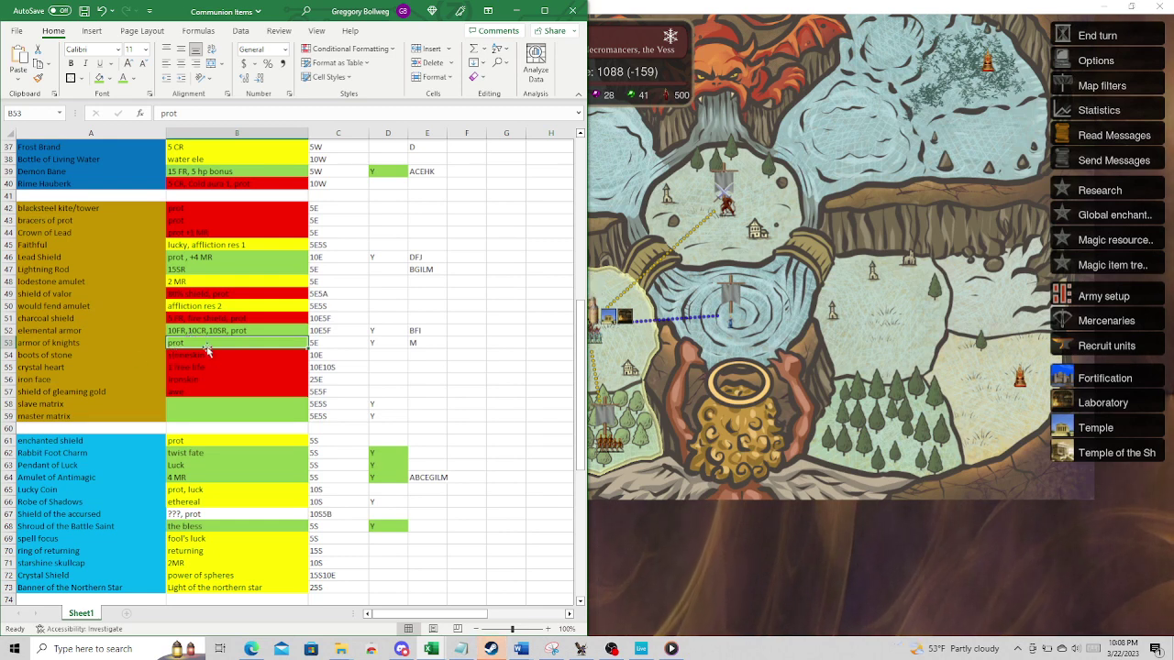
pyautogui.click(328, 342)
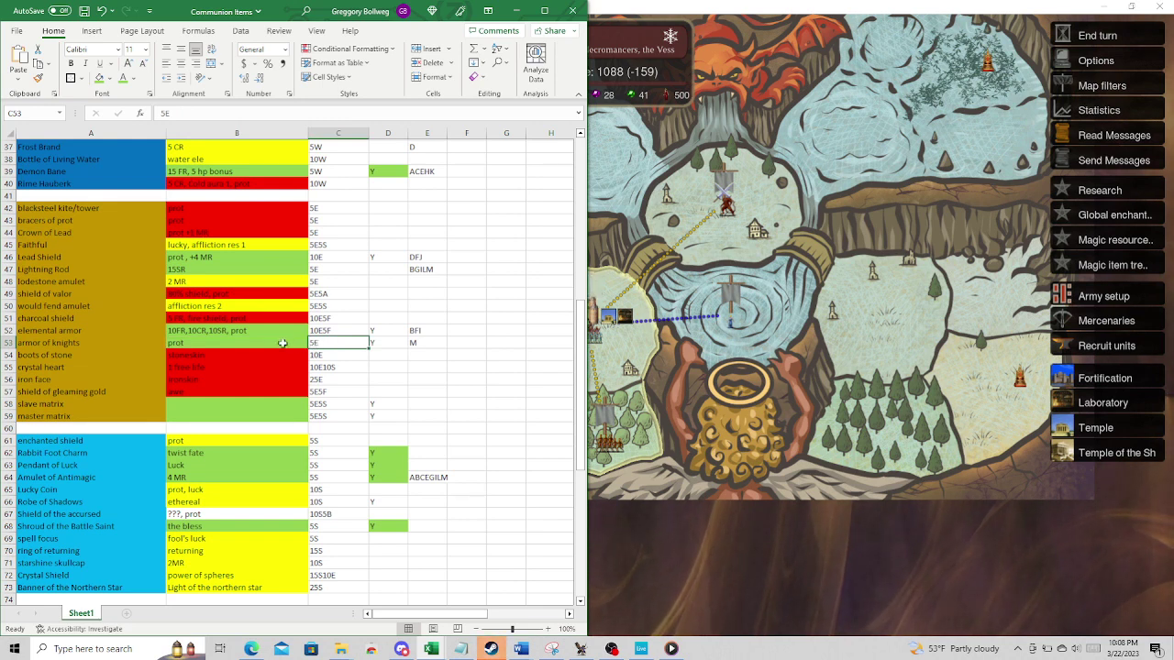
pyautogui.click(231, 347)
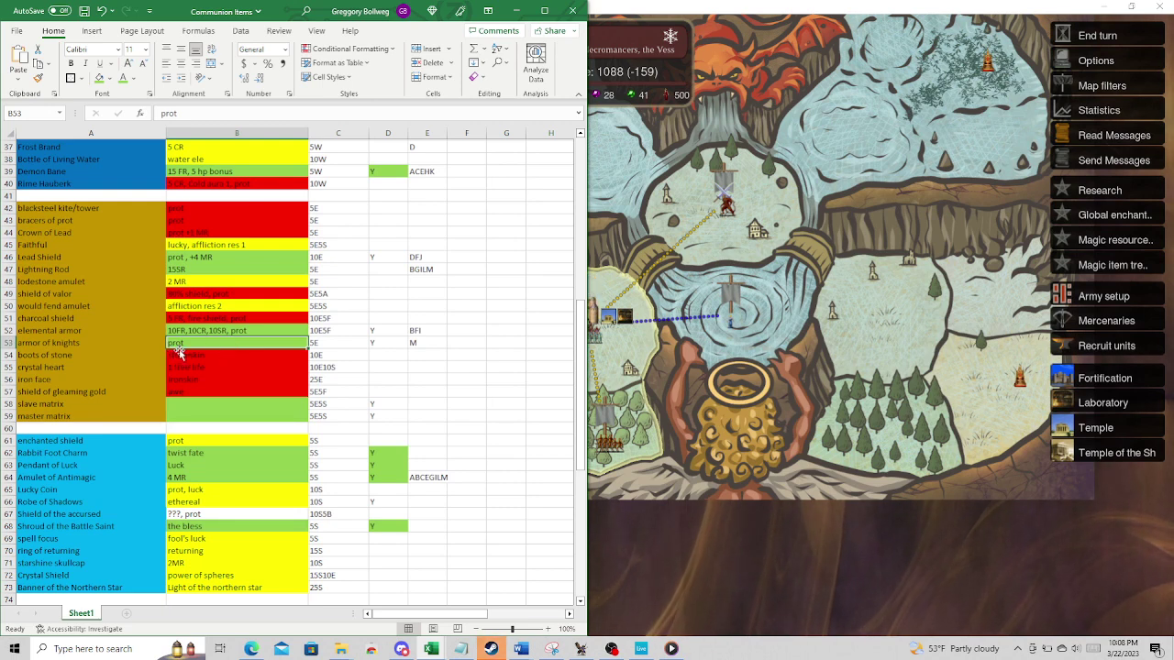
# - Search the Dom5 Inspector items for 'armor' to see Armor of Knights
pyautogui.click(250, 648)
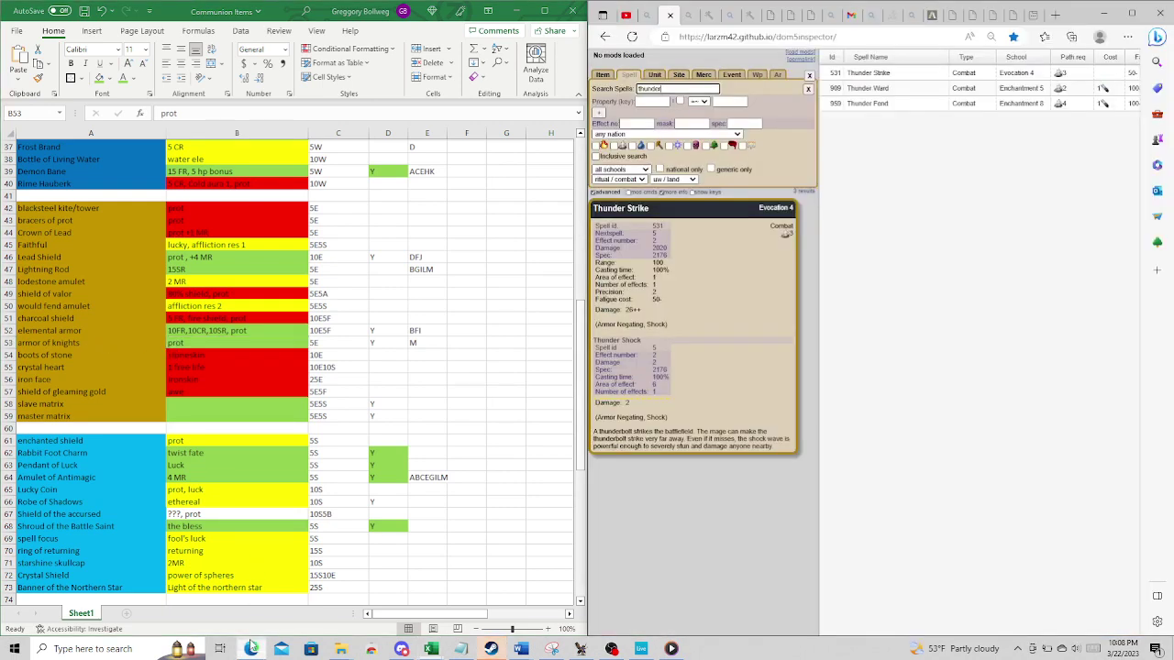
pyautogui.click(603, 76)
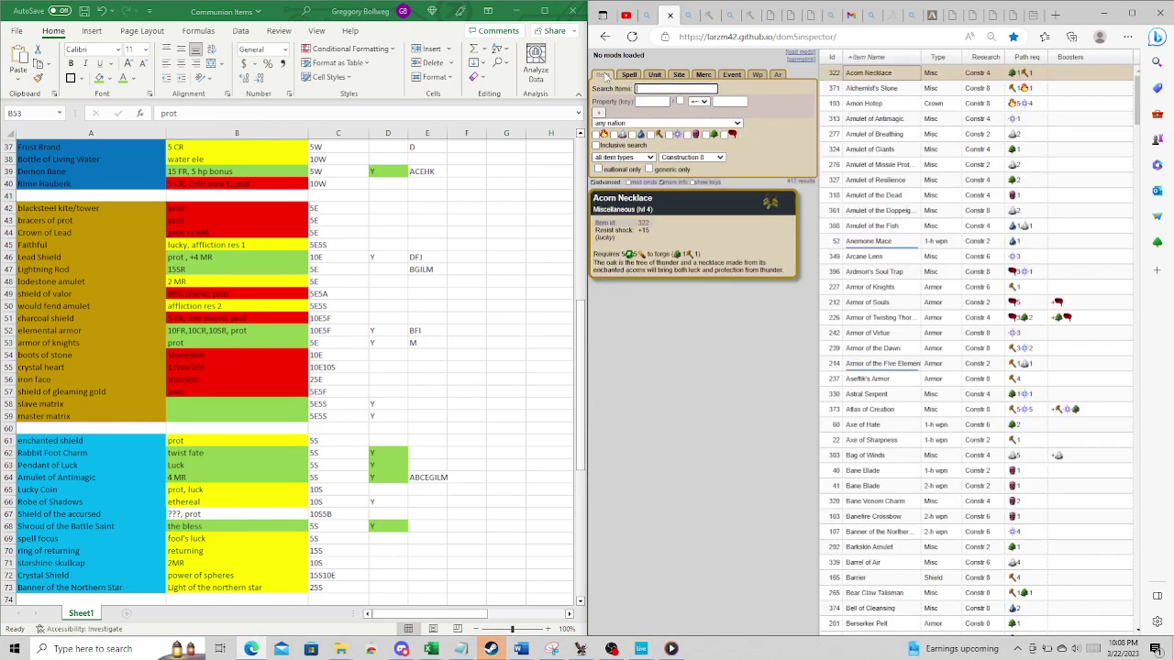
pyautogui.click(618, 88)
pyautogui.write('armor')
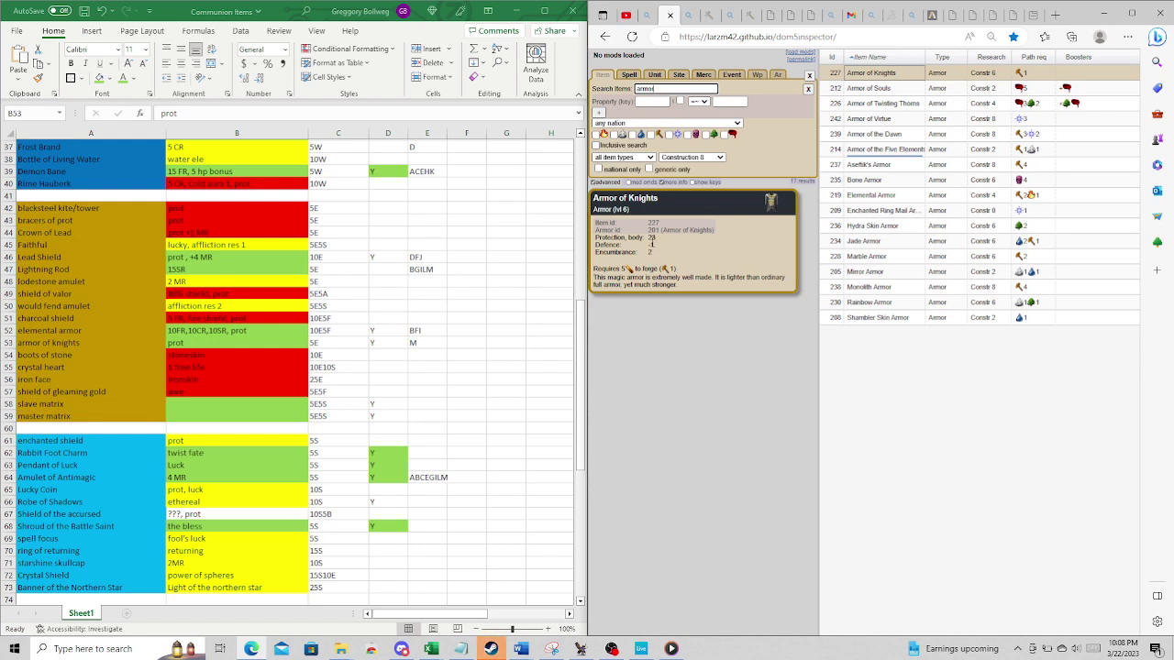
# - Enter 5E as the Armor of Knights cost in C53
pyautogui.click(582, 364)
pyautogui.press('F2')
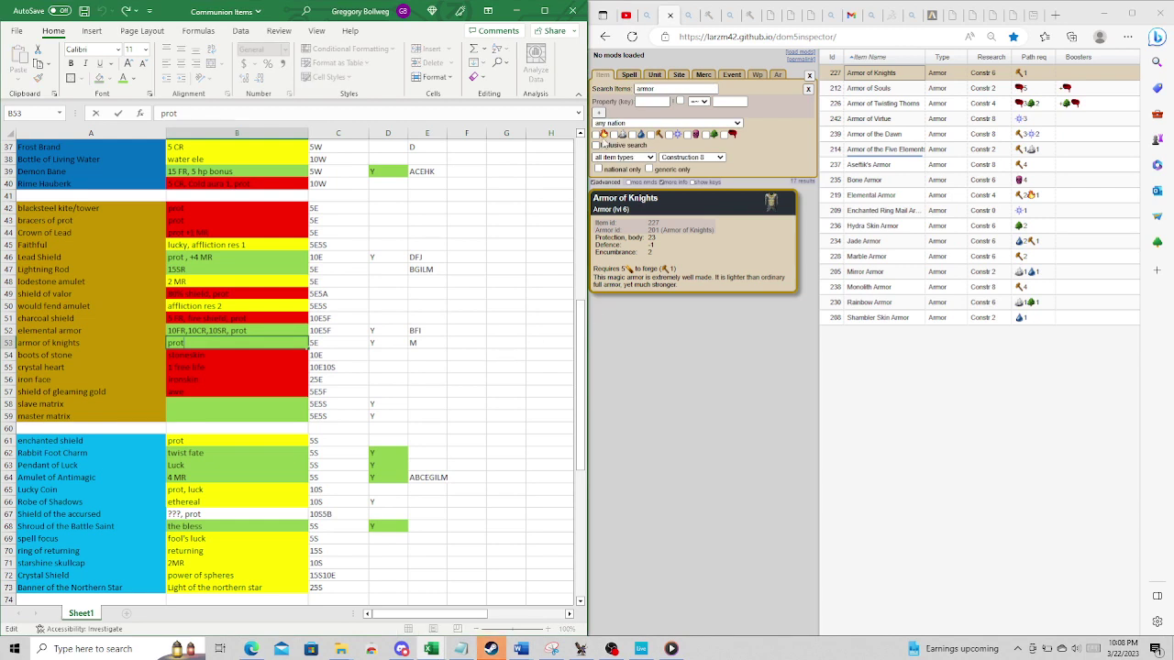
pyautogui.press('Home')
pyautogui.press('Tab')
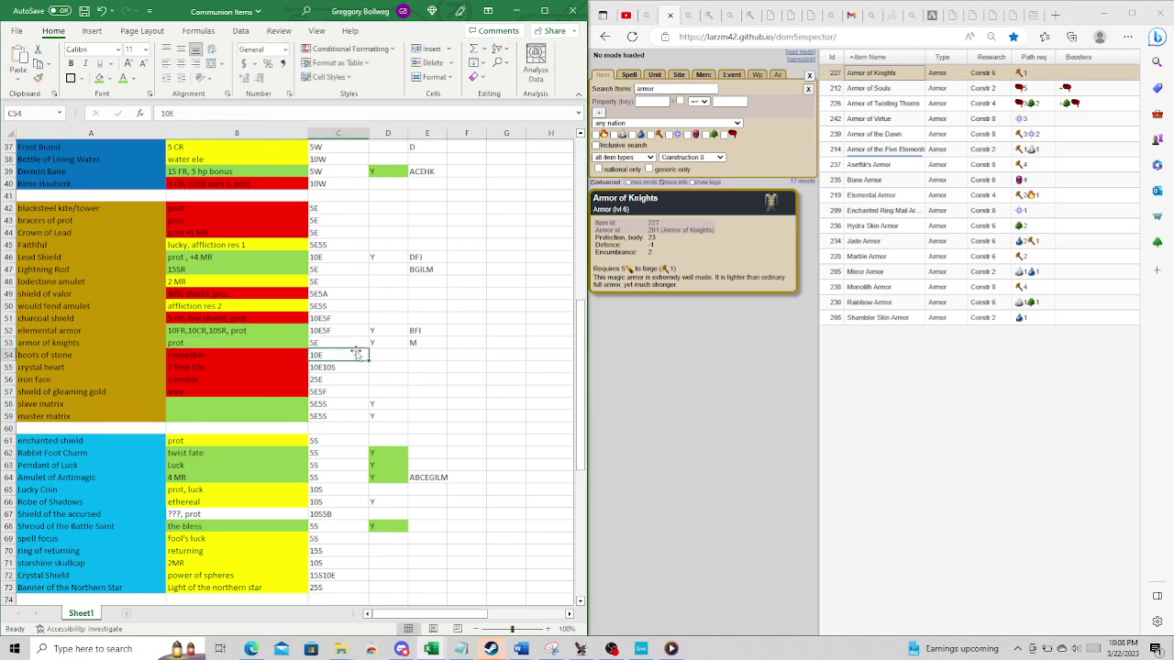
pyautogui.doubleClick(324, 345)
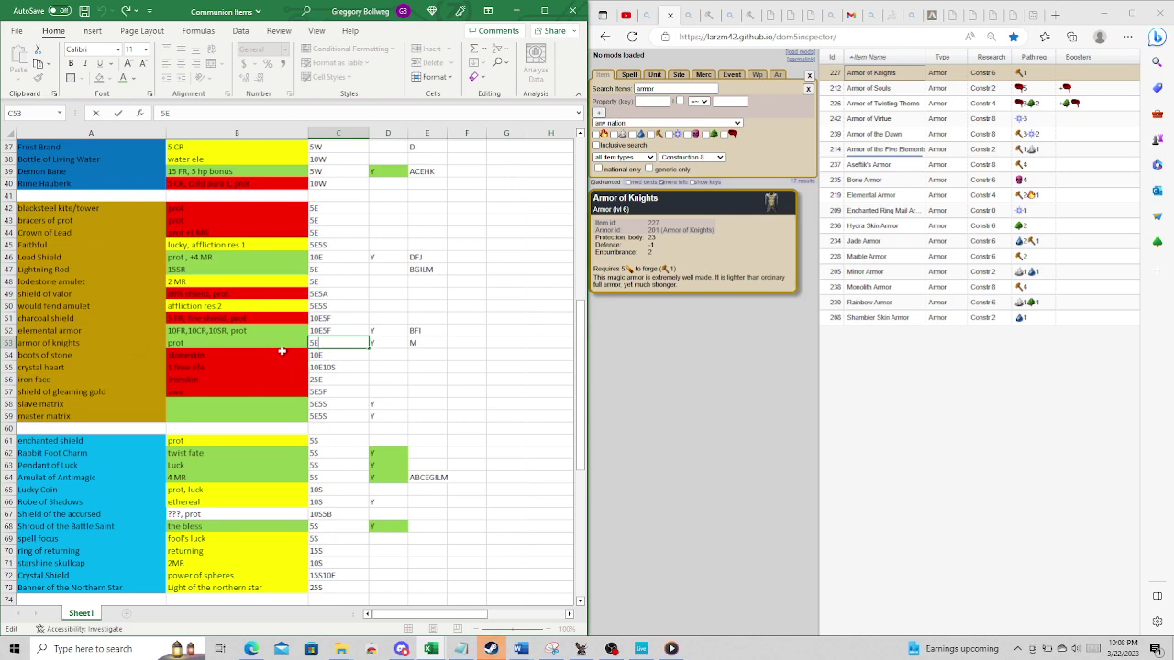
pyautogui.hotkey('shift', 'Tab')
# - Review the armor of knights, boots of stone and slave matrix rows
pyautogui.click(60, 342)
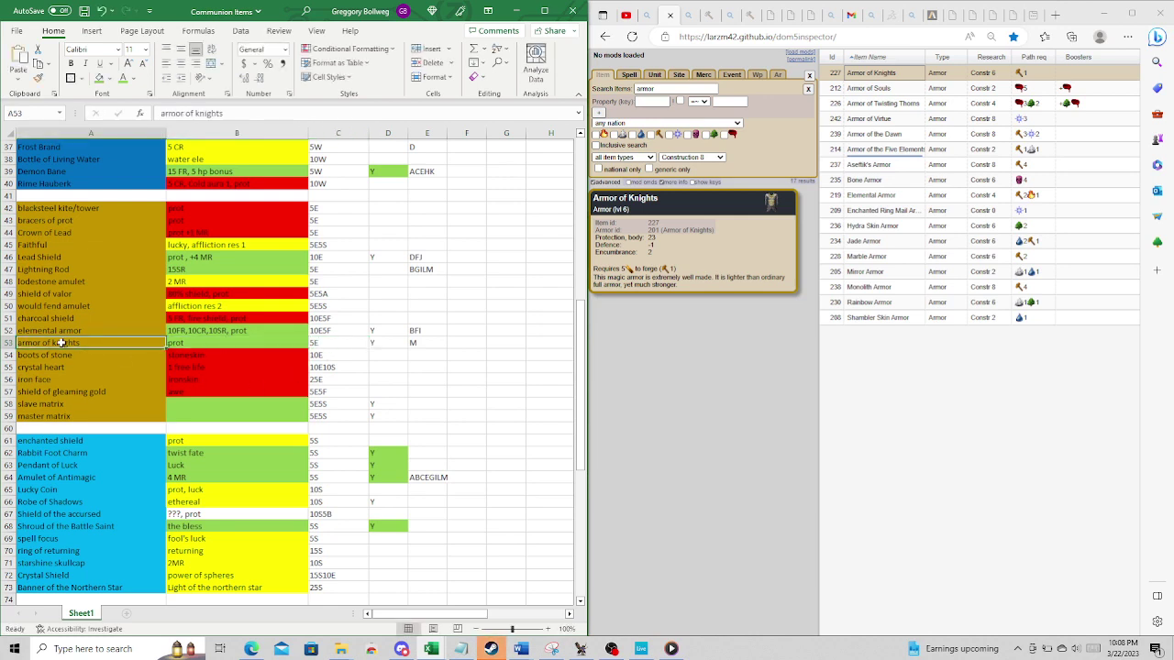
pyautogui.click(239, 341)
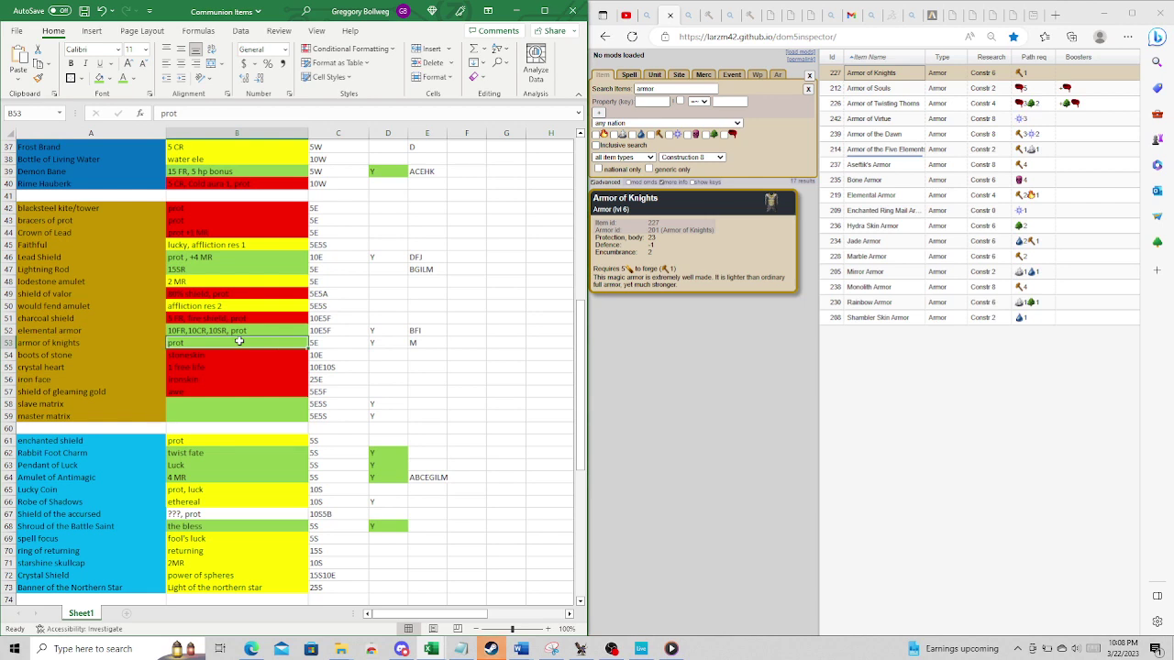
pyautogui.click(195, 356)
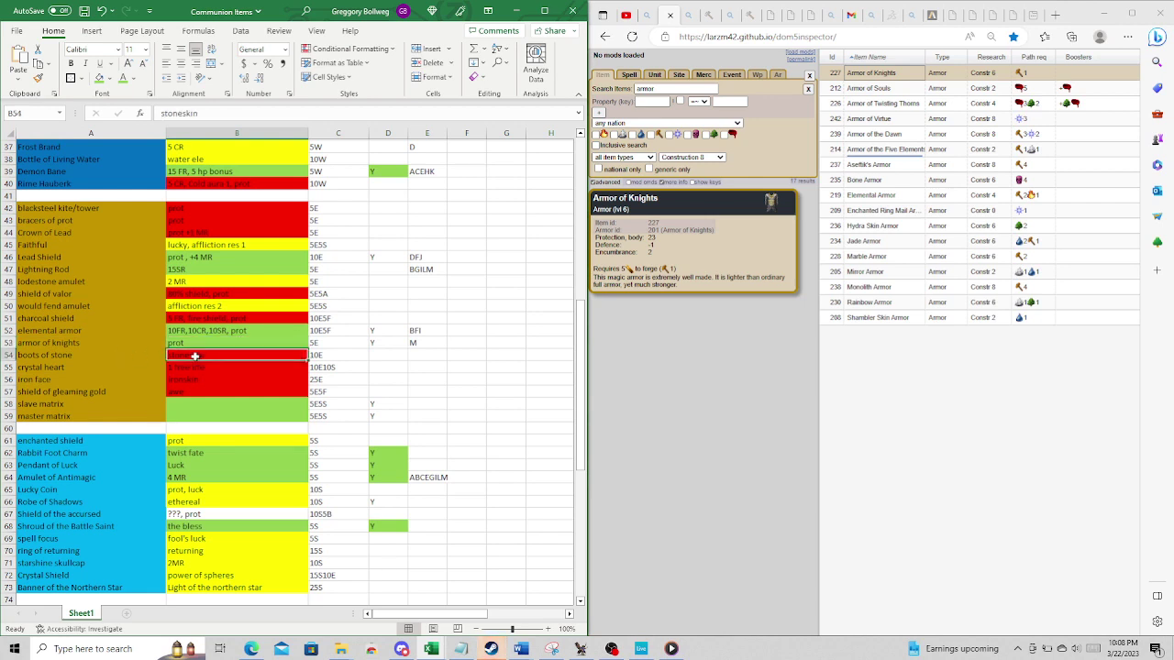
pyautogui.doubleClick(204, 344)
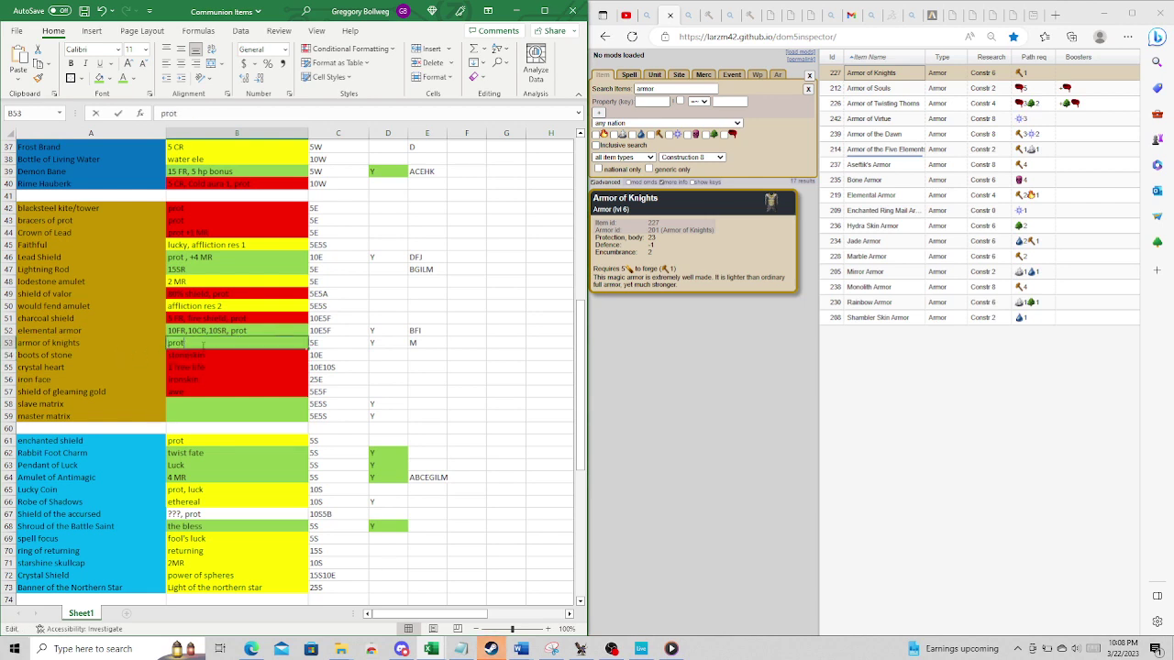
pyautogui.click(181, 357)
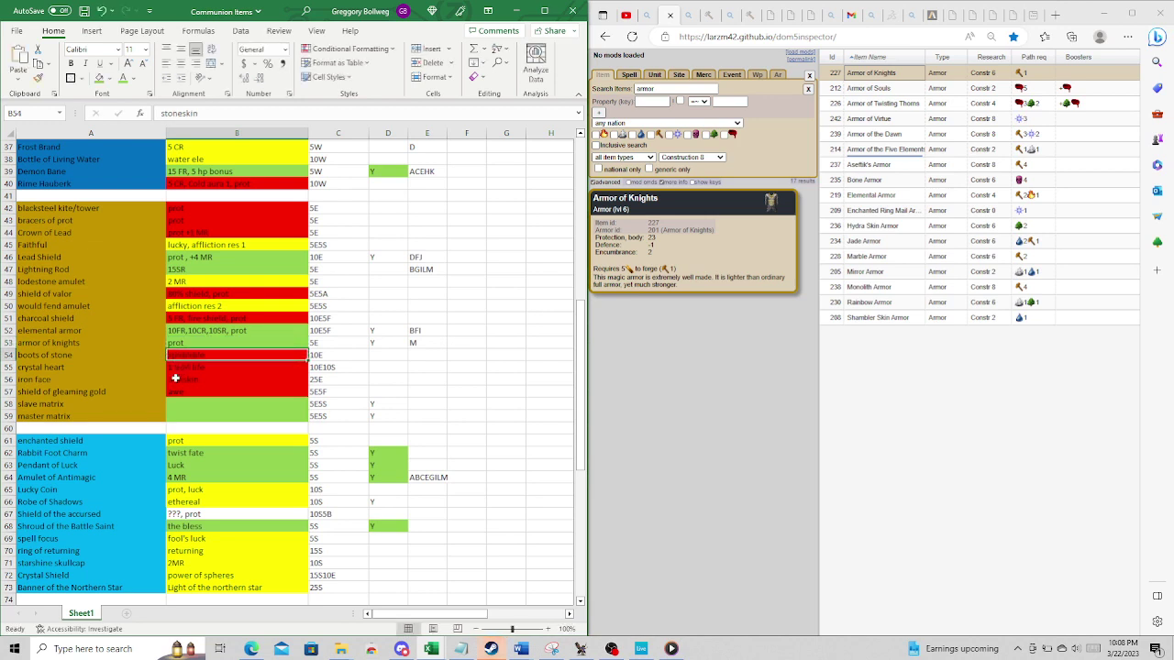
pyautogui.click(74, 404)
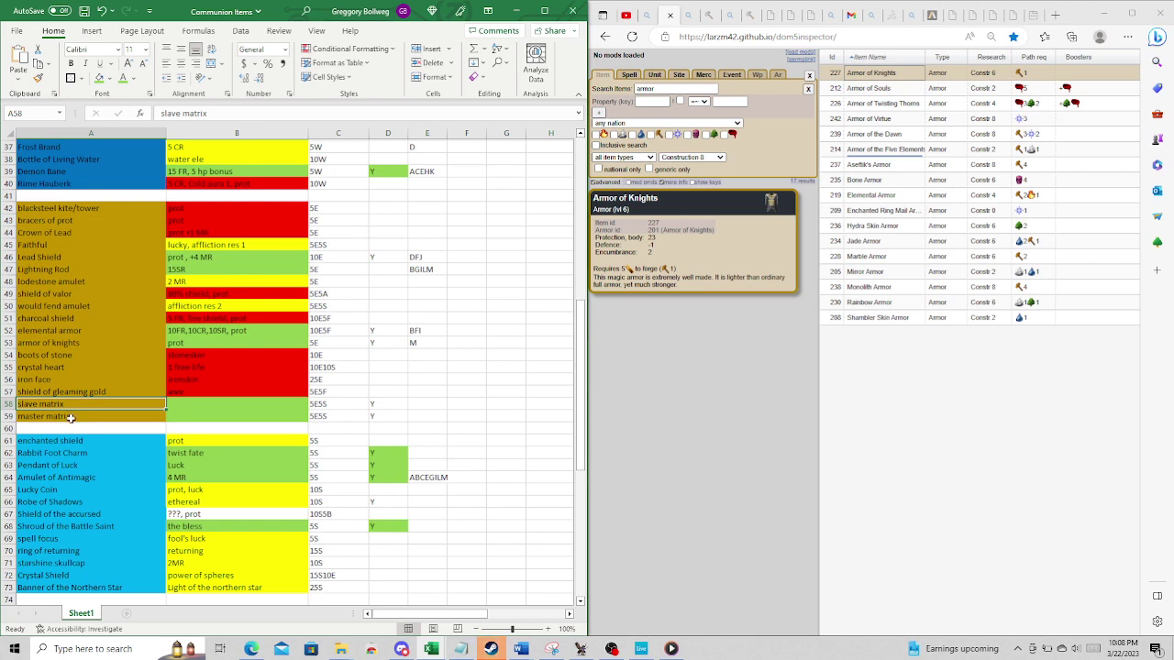
pyautogui.click(68, 420)
pyautogui.scroll(-7, 120, 399)
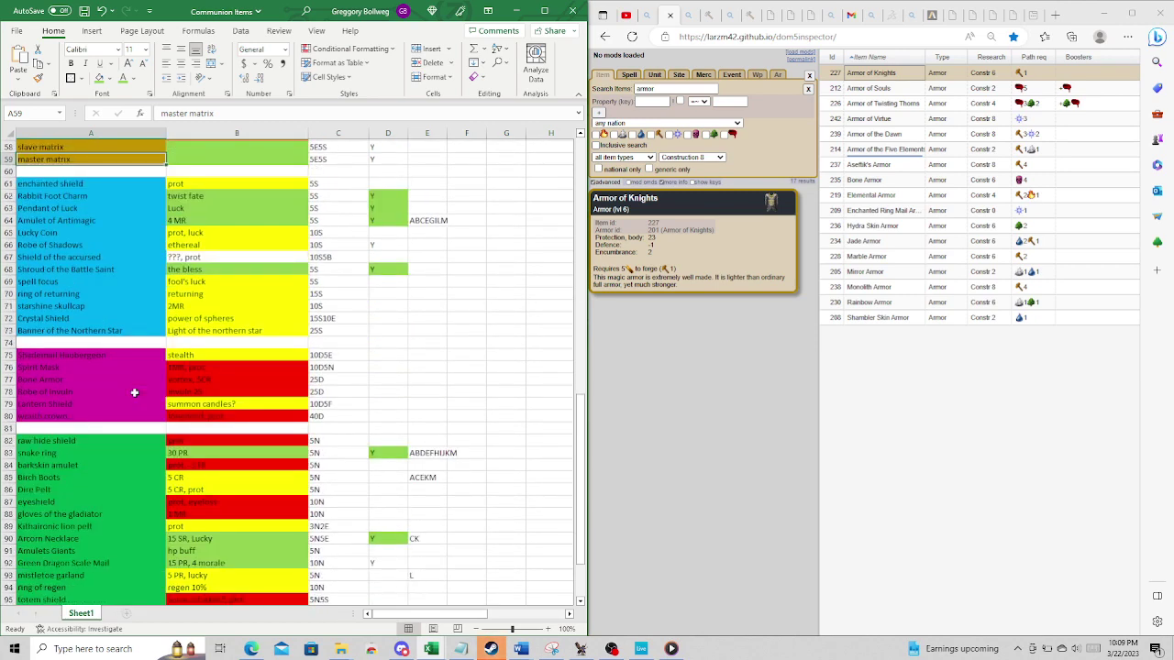
pyautogui.click(75, 182)
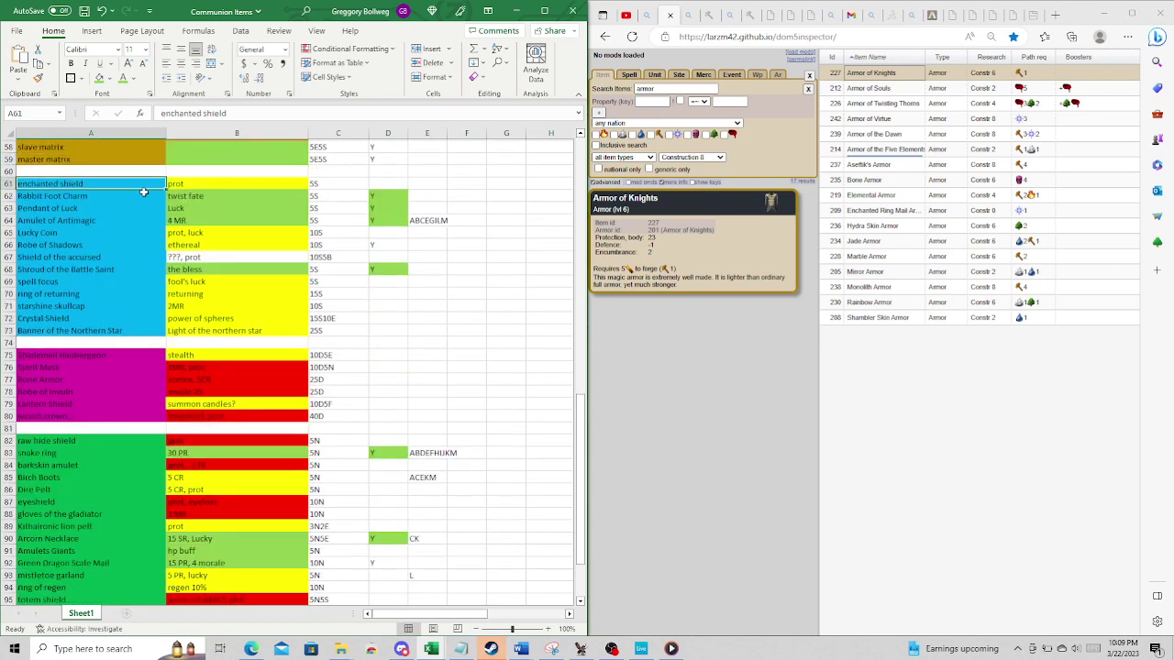
pyautogui.click(179, 183)
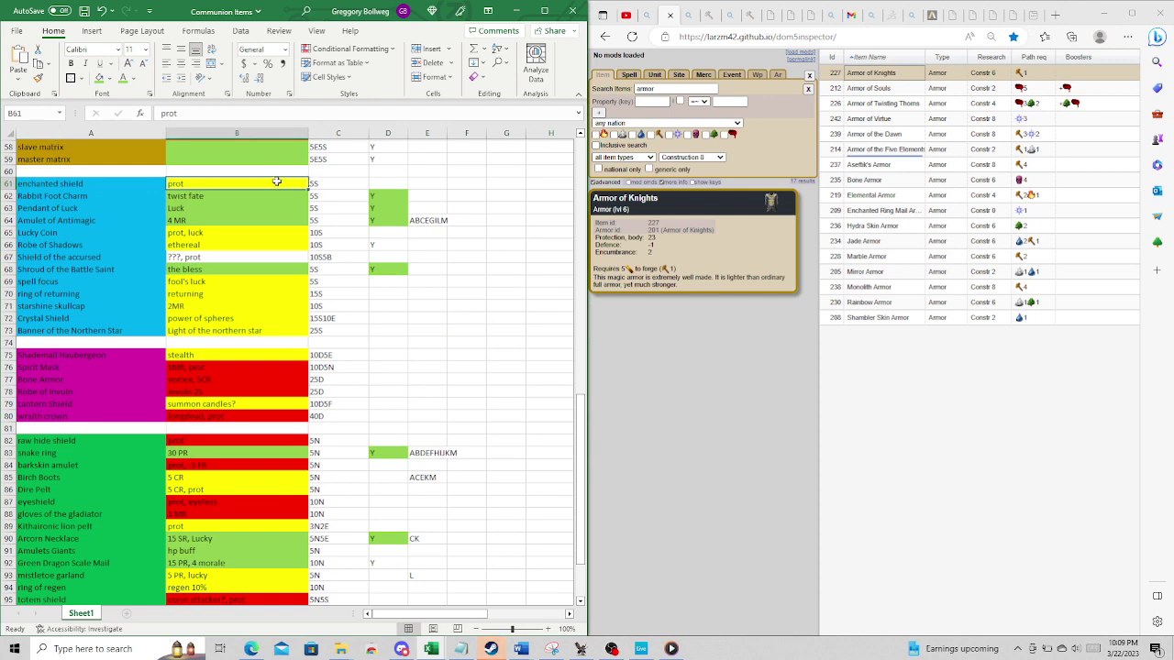
pyautogui.click(87, 196)
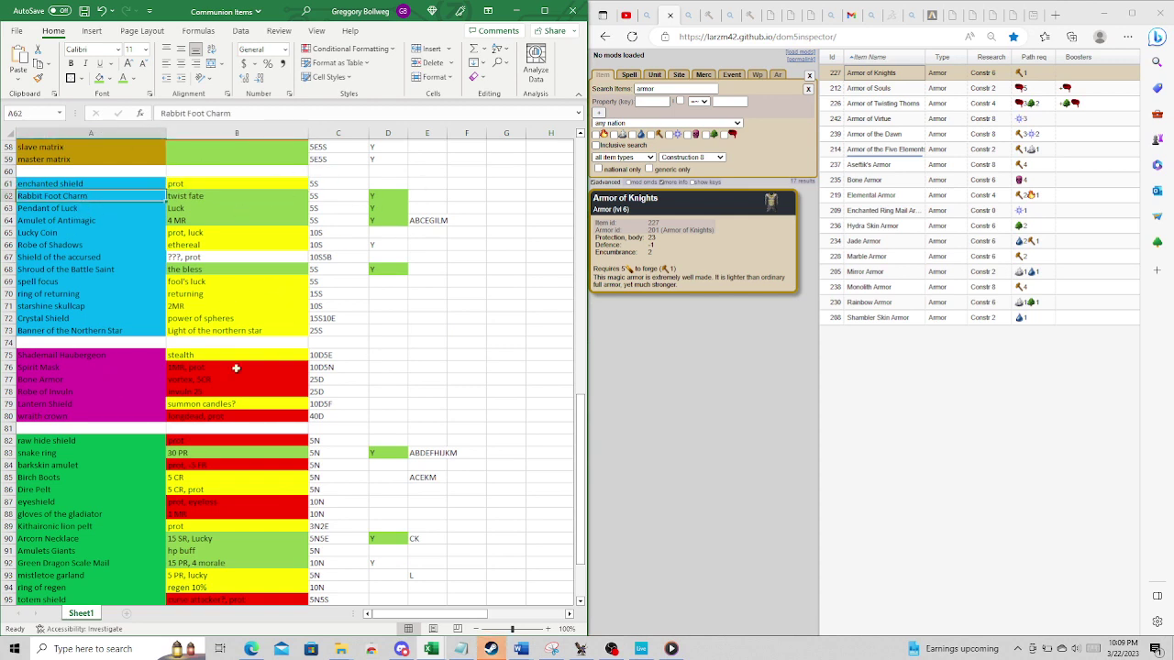
pyautogui.click(201, 197)
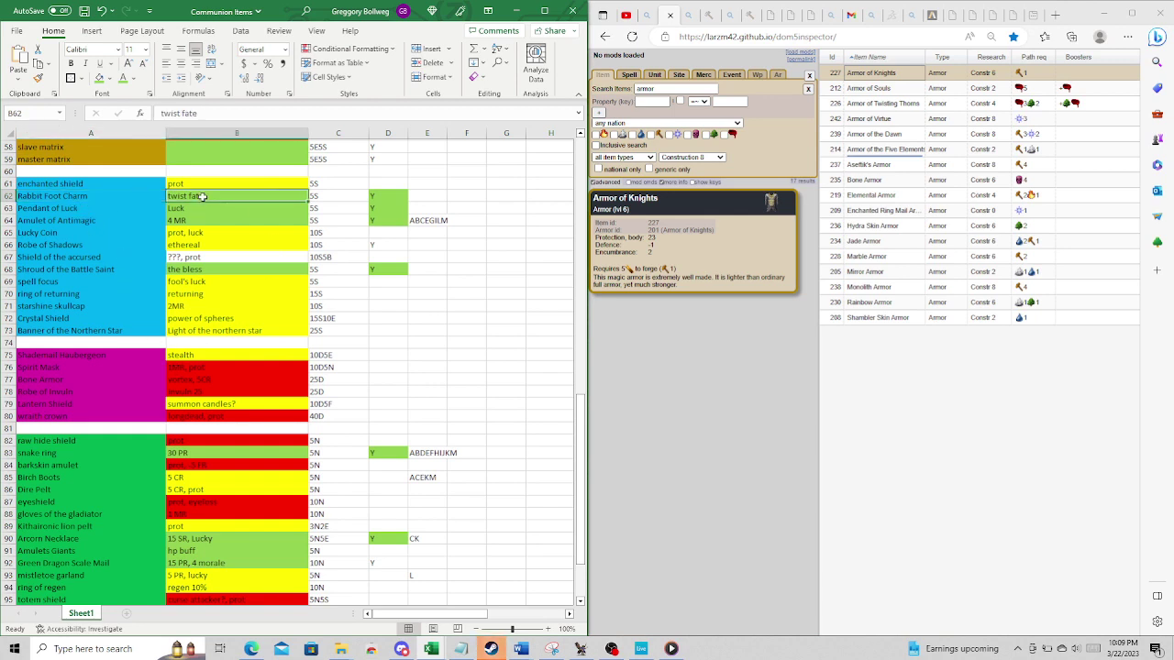
pyautogui.click(372, 198)
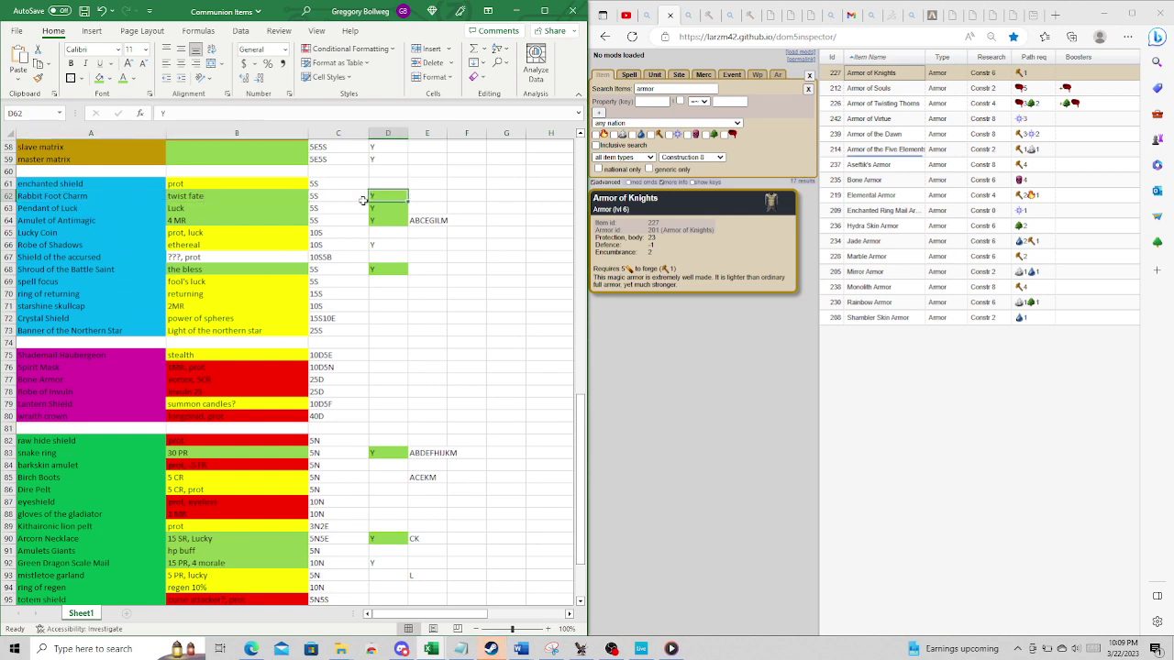
pyautogui.click(91, 210)
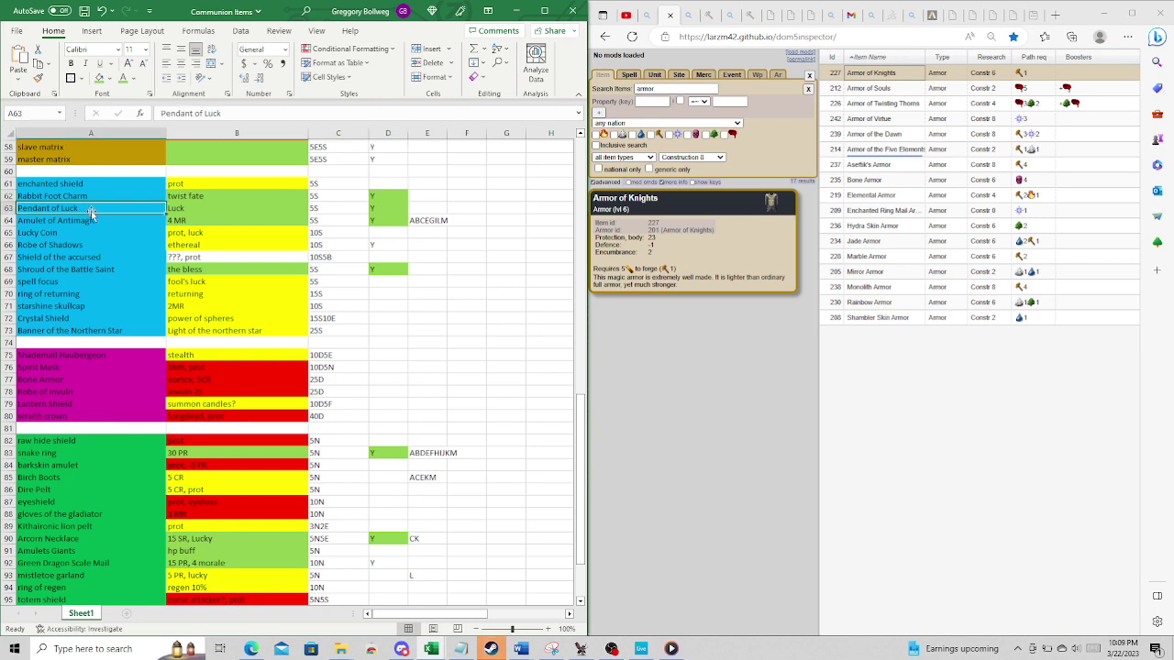
pyautogui.click(192, 209)
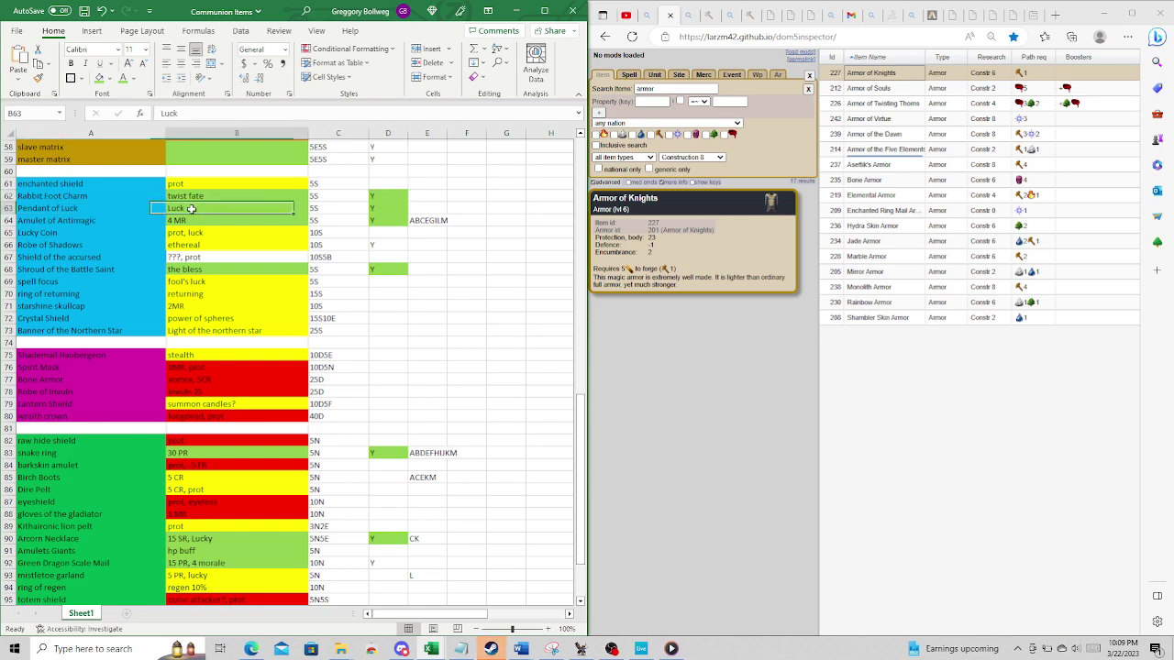
pyautogui.click(391, 210)
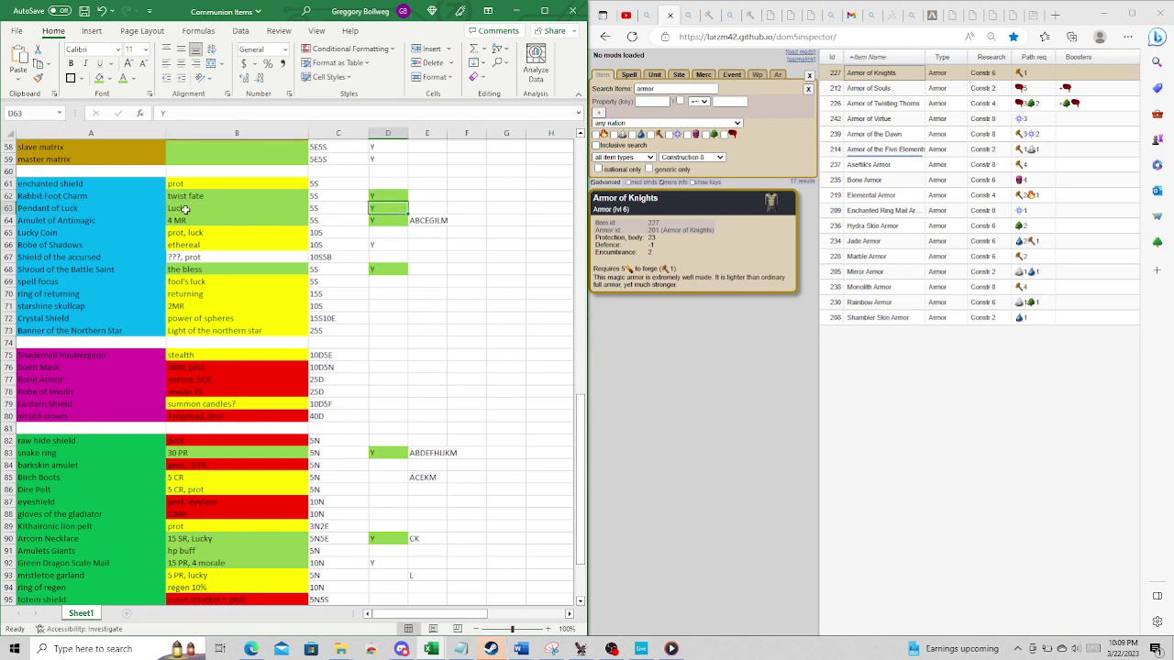
pyautogui.click(92, 221)
pyautogui.click(218, 220)
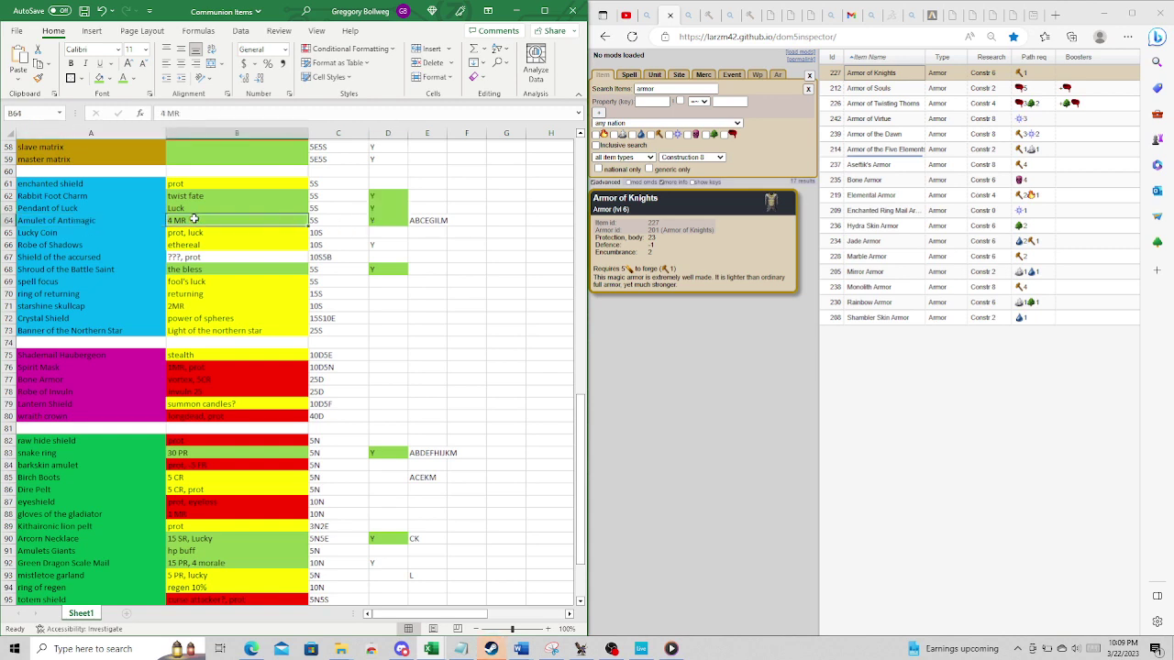
pyautogui.click(425, 220)
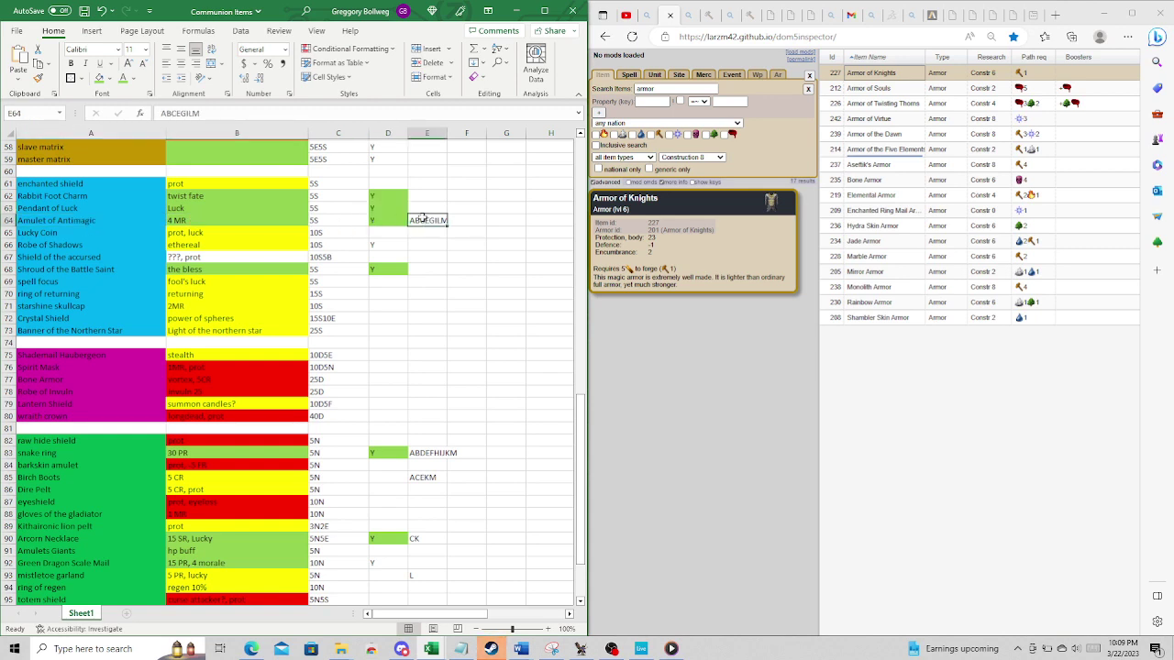
pyautogui.click(198, 221)
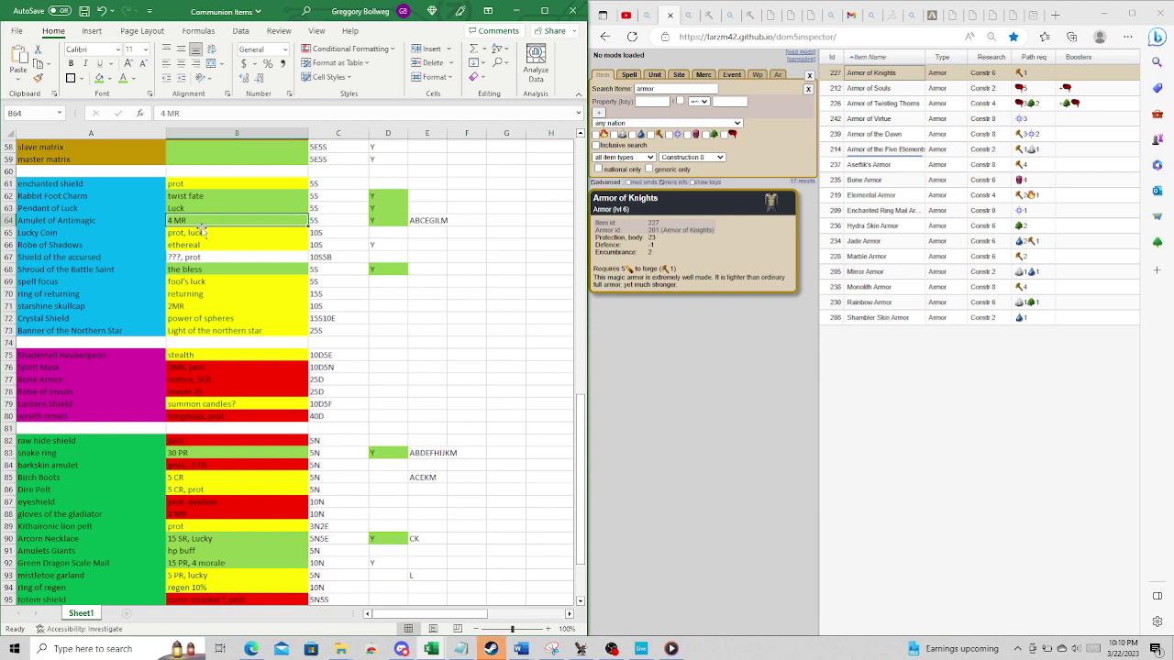
pyautogui.click(199, 232)
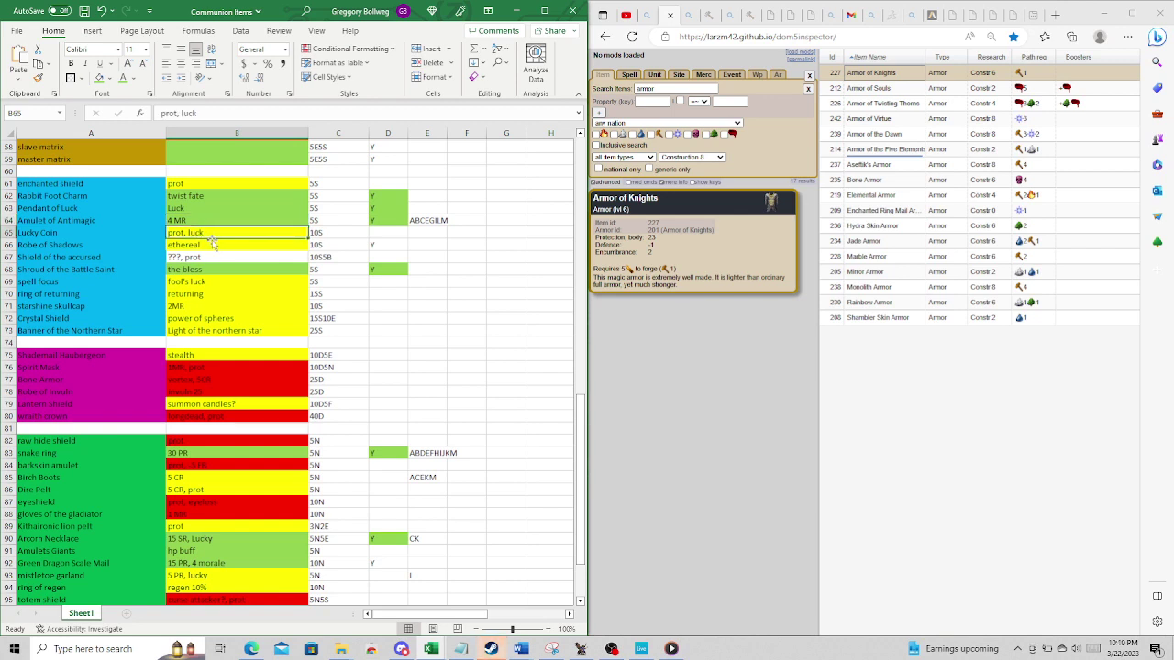
pyautogui.click(325, 231)
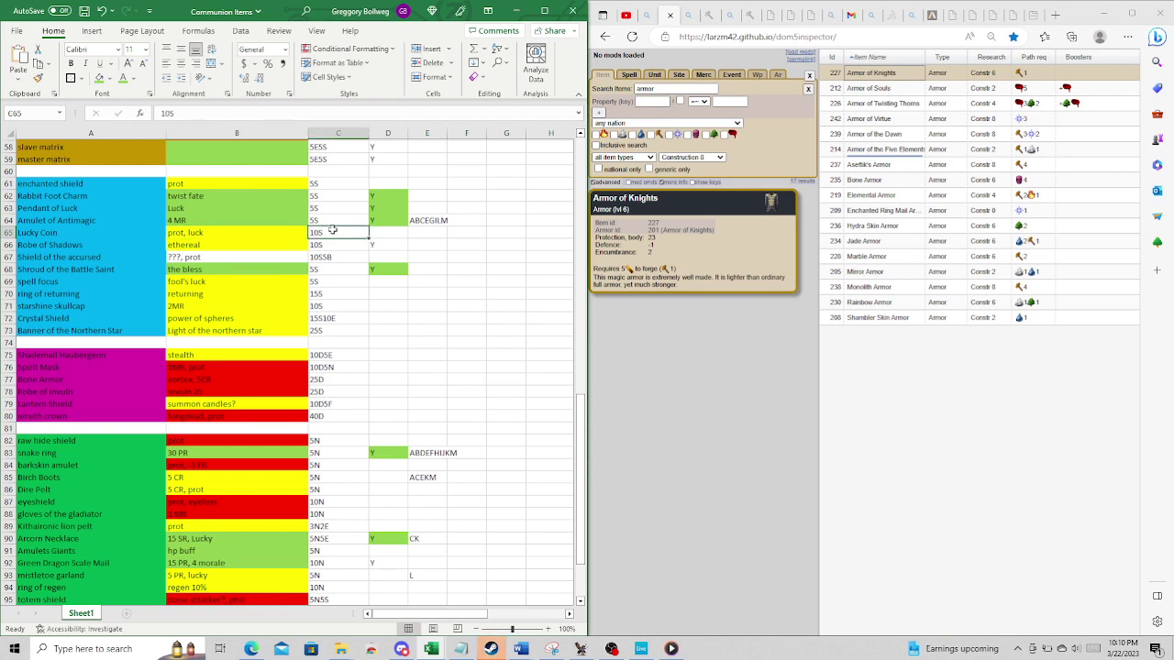
# - Mark Robe of Shadows with Y in column D after checking its ethereal note
pyautogui.click(61, 246)
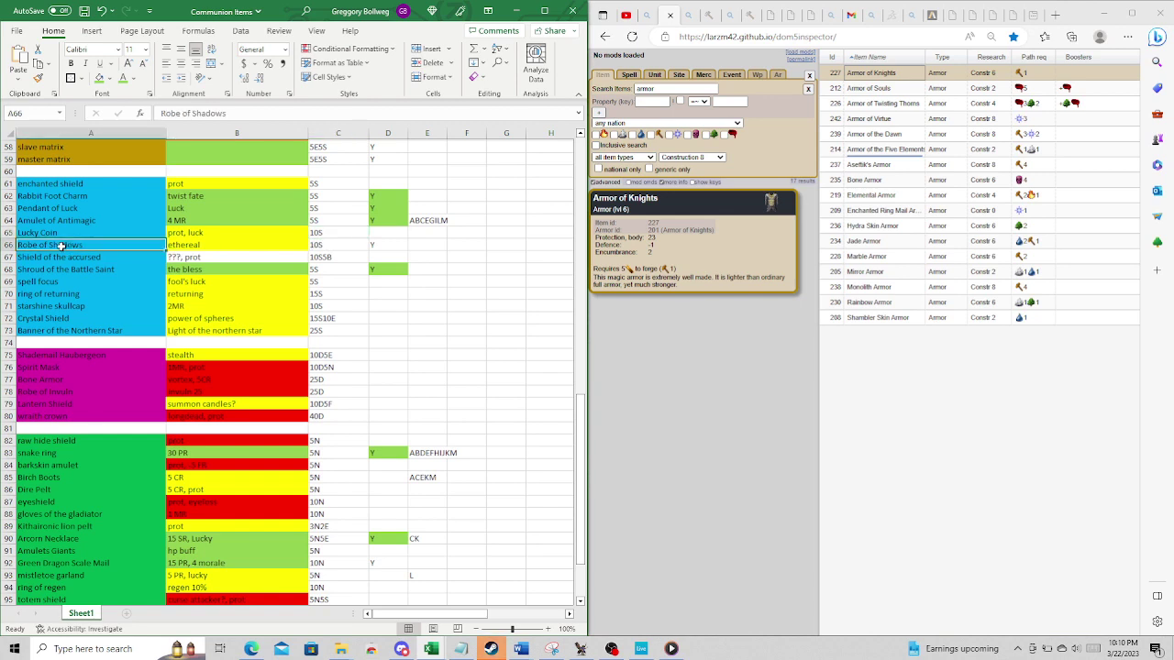
pyautogui.click(197, 244)
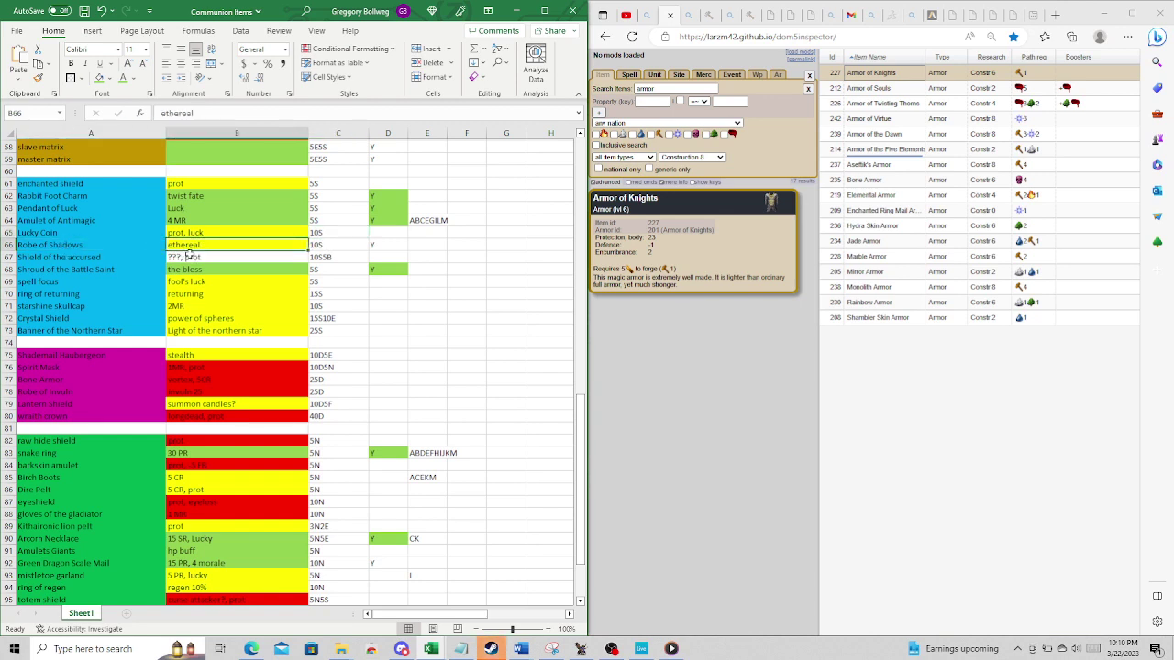
pyautogui.click(387, 243)
pyautogui.click(233, 245)
pyautogui.click(393, 244)
pyautogui.write('Y')
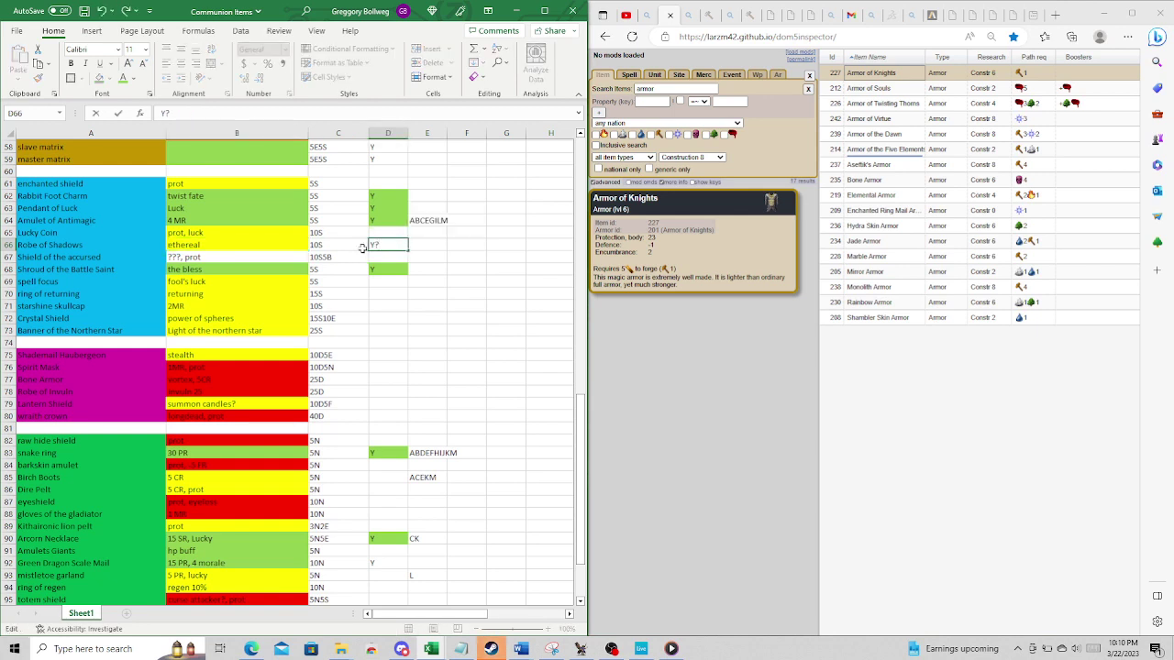
pyautogui.press('BackSpace')
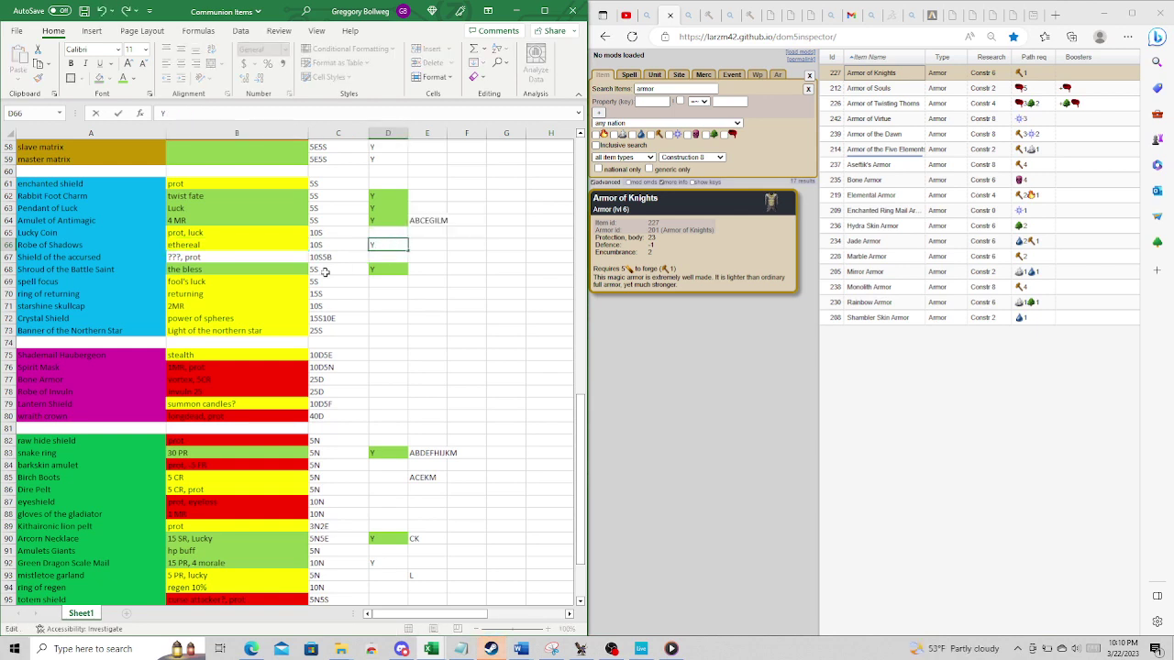
pyautogui.press('Return')
# - Review Shield of the accursed's '???, prot' at 10S5B and Shroud of the Battle Saint's comment
pyautogui.click(77, 258)
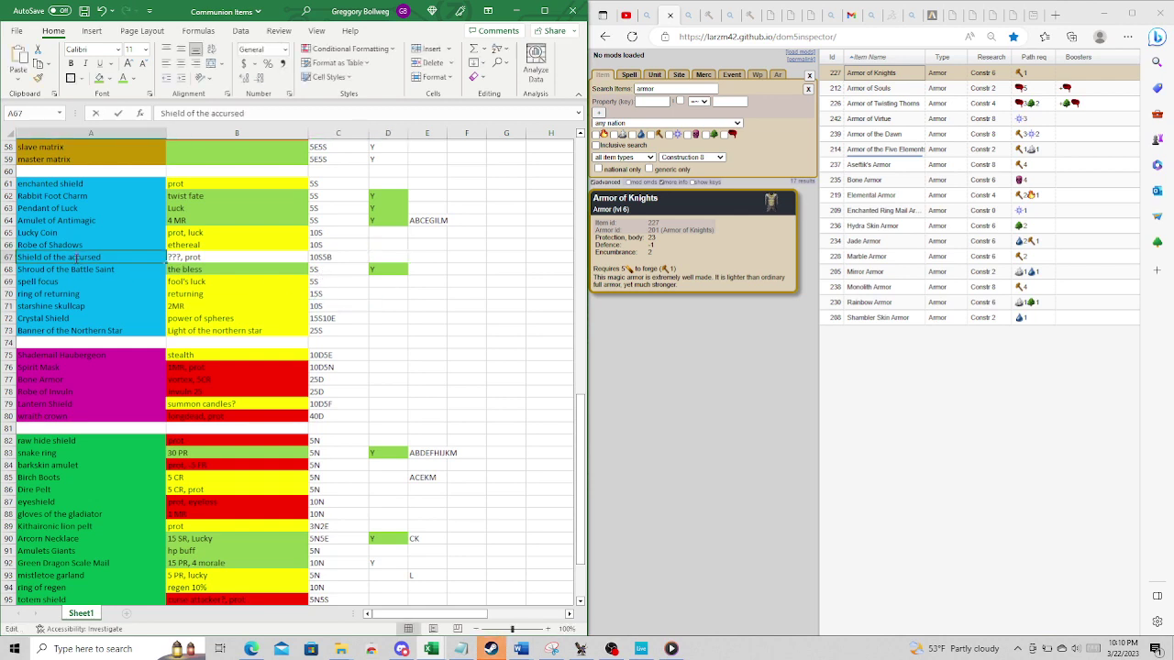
pyautogui.click(188, 258)
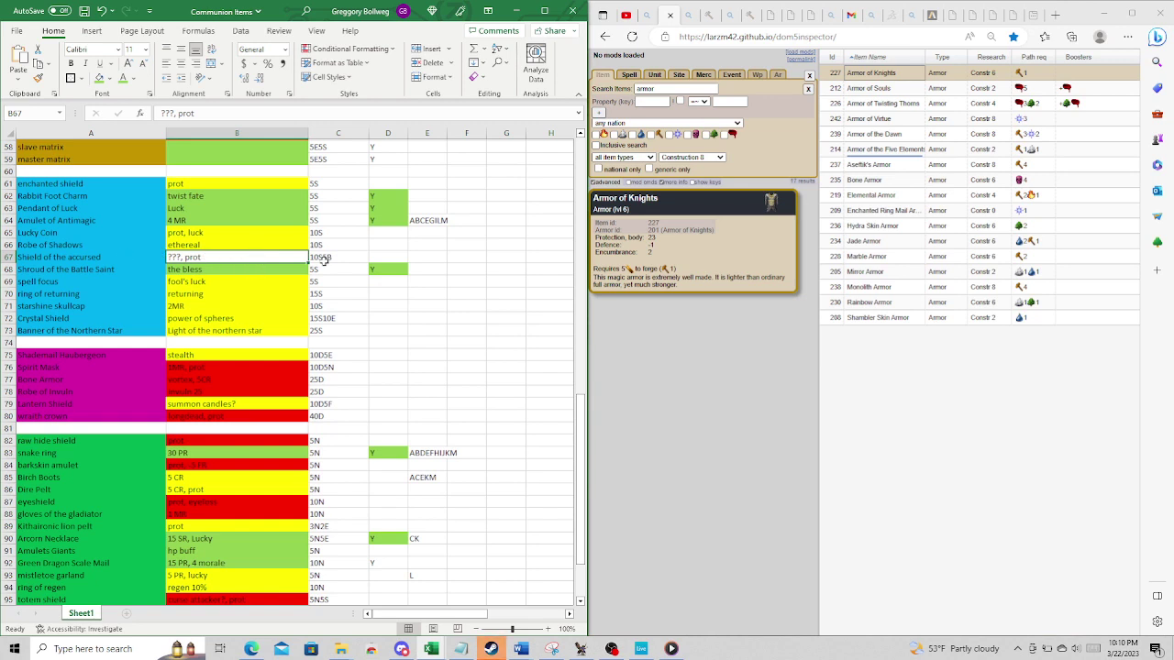
pyautogui.click(329, 260)
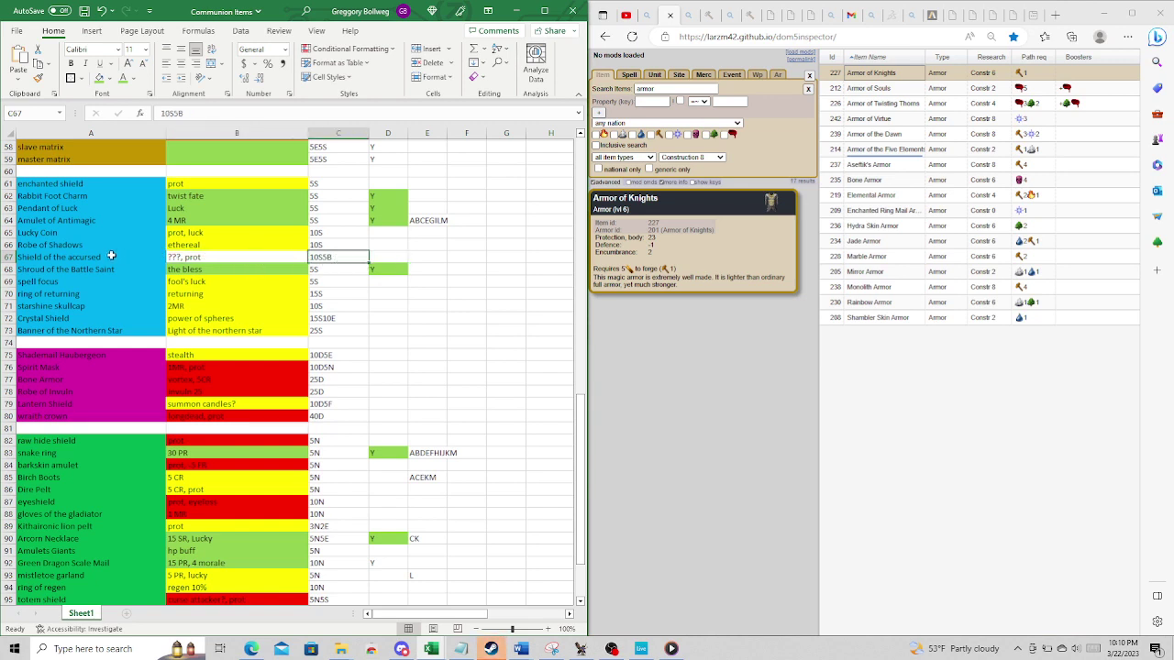
pyautogui.click(112, 255)
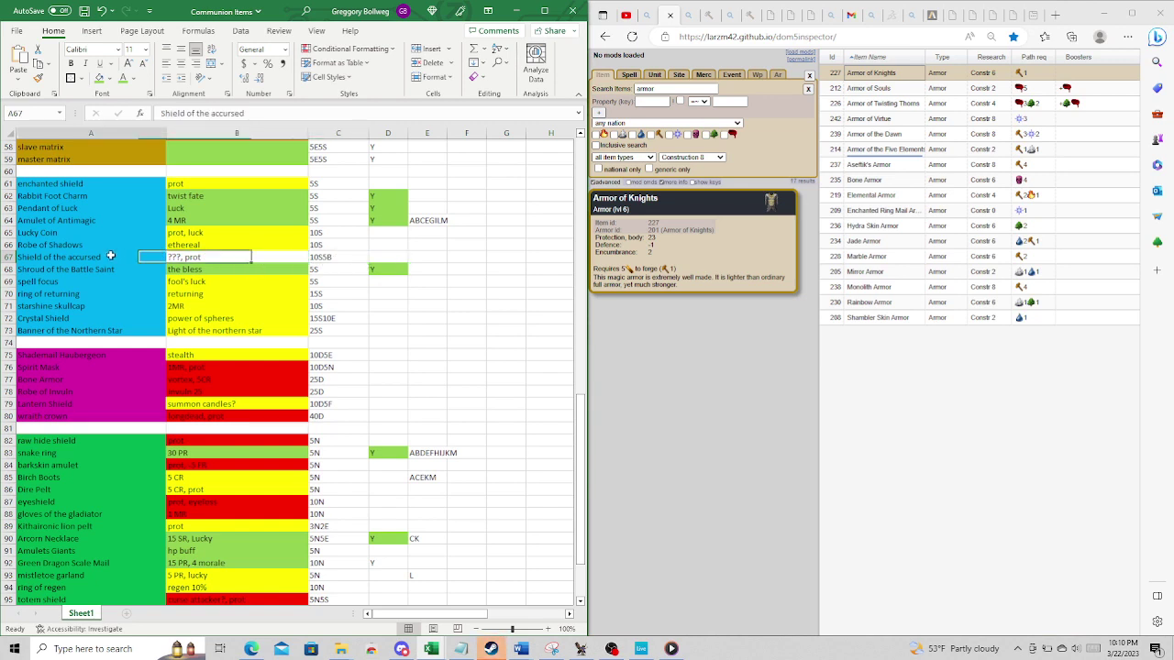
pyautogui.click(225, 260)
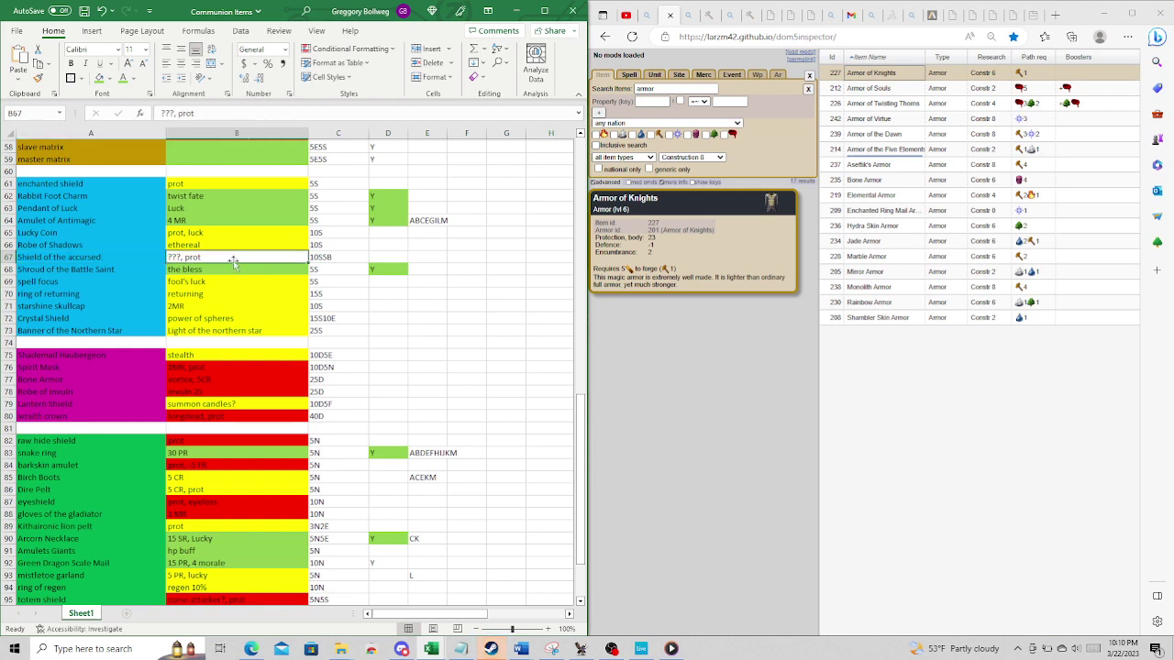
pyautogui.click(110, 268)
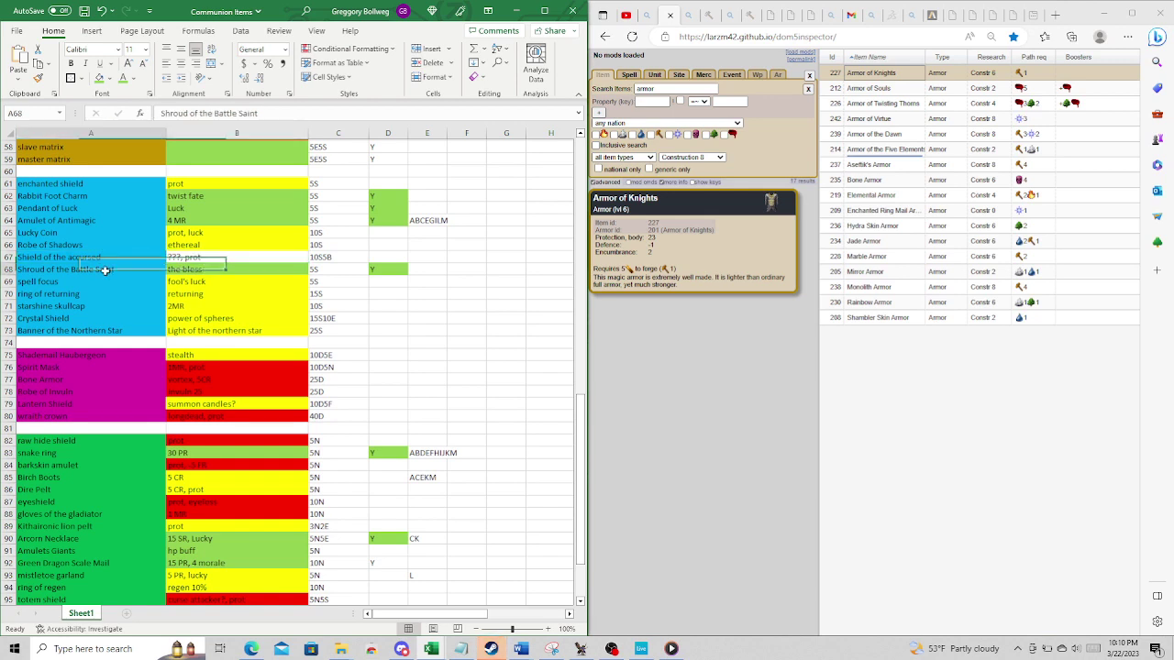
pyautogui.click(218, 268)
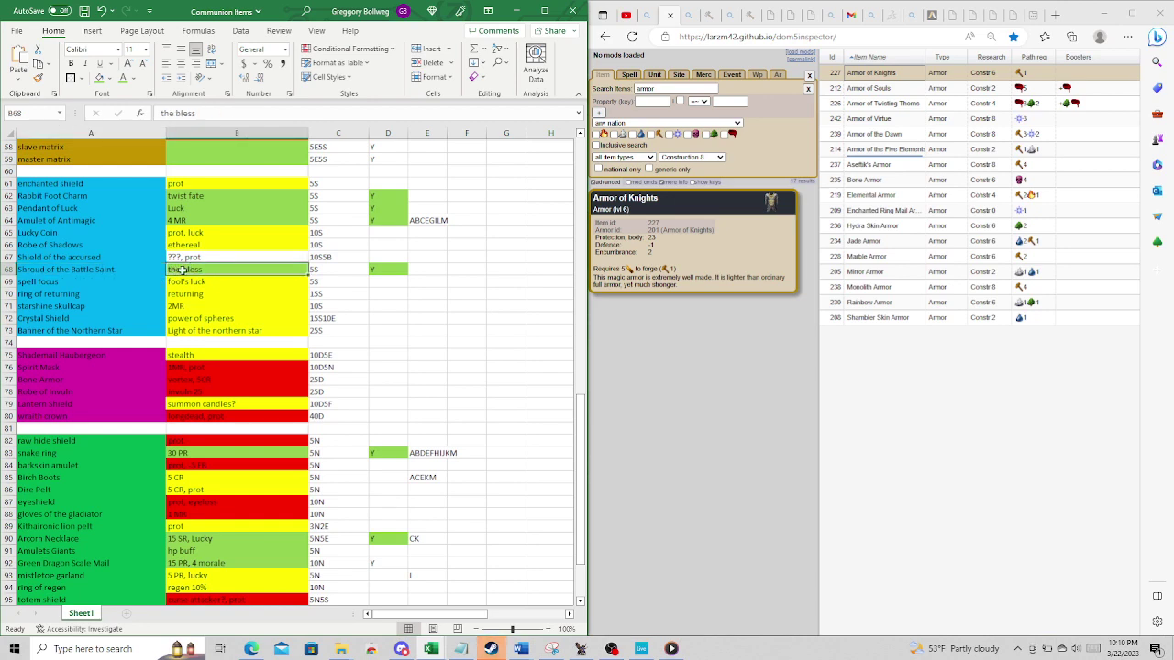
# - View the Res Combo cost table in columns H–K, then scroll back to row 49
pyautogui.scroll(19, 423, 306)
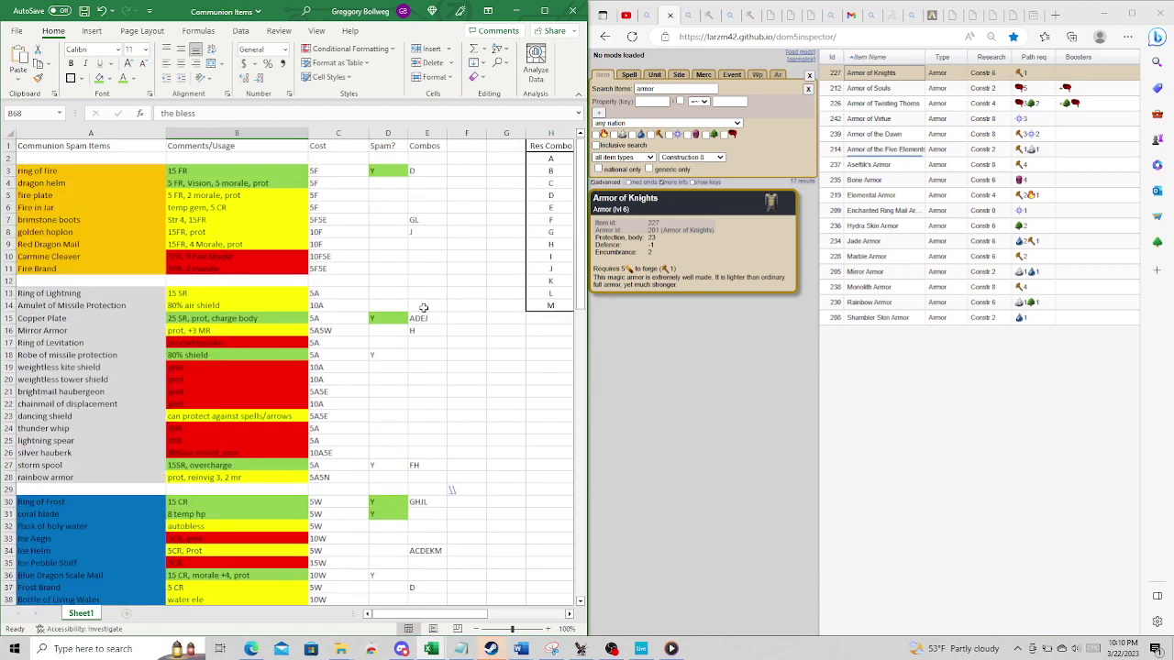
pyautogui.click(569, 615)
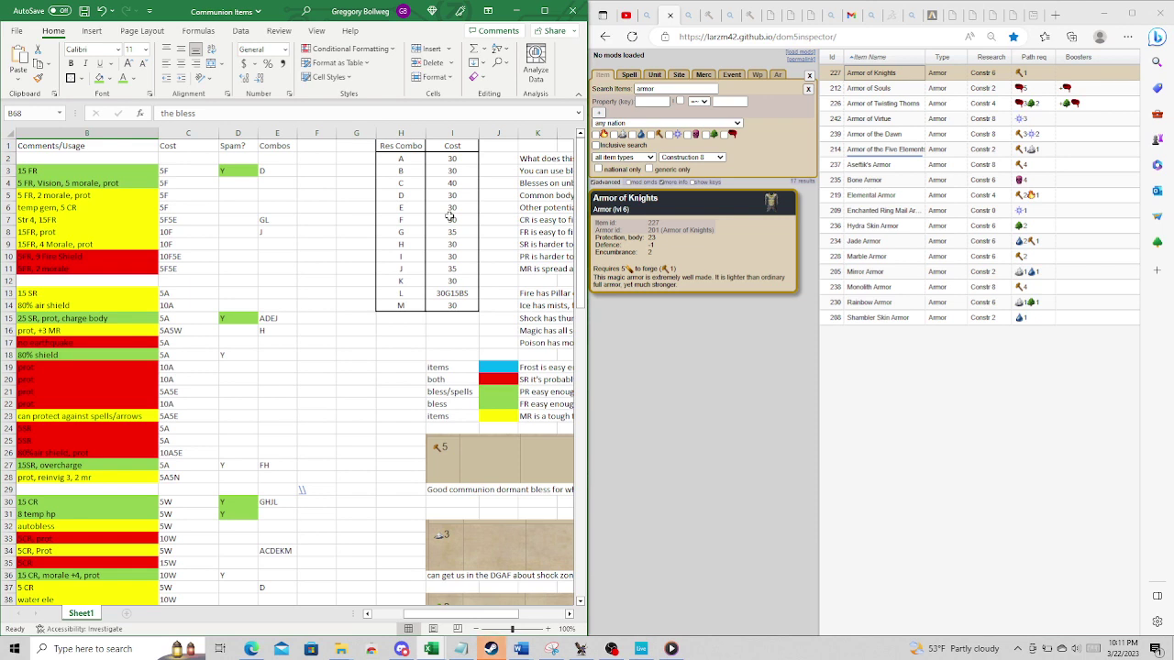
pyautogui.scroll(-3, 442, 499)
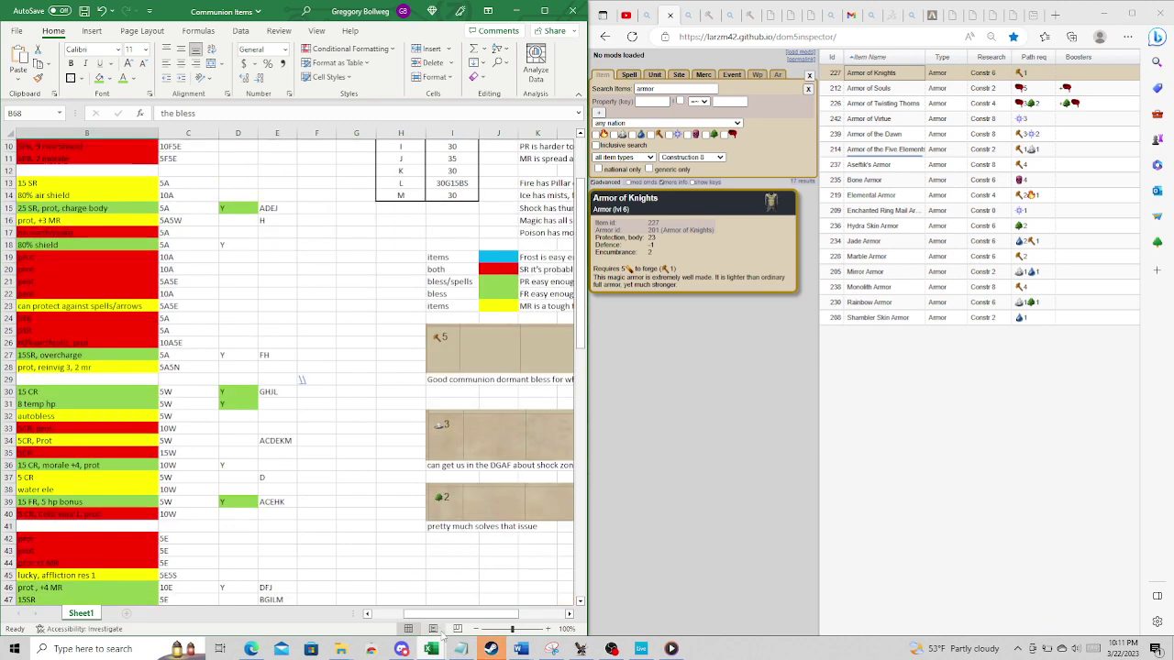
pyautogui.click(367, 614)
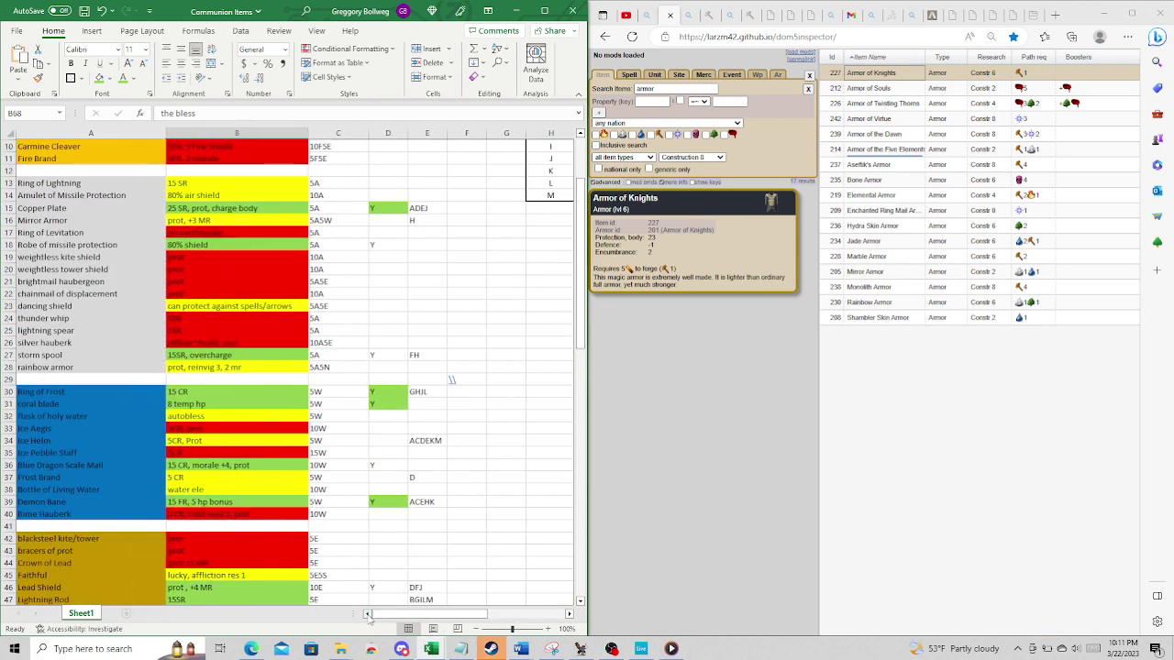
pyautogui.scroll(-6, 251, 516)
pyautogui.scroll(-20, 251, 516)
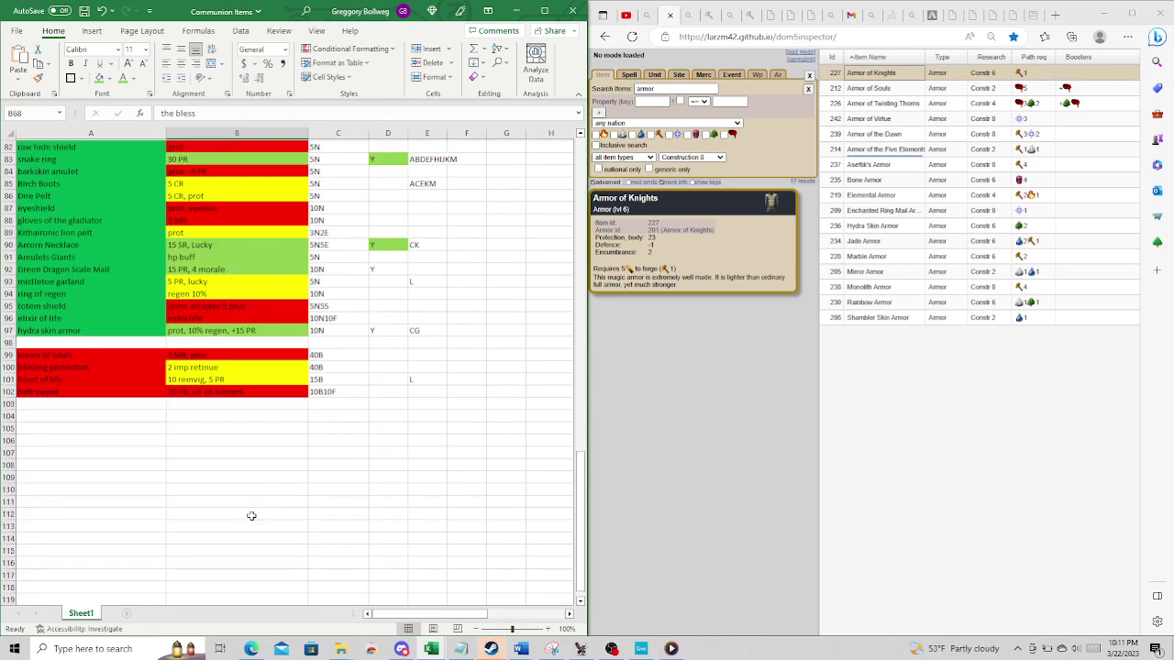
pyautogui.scroll(8, 251, 517)
pyautogui.scroll(7, 251, 516)
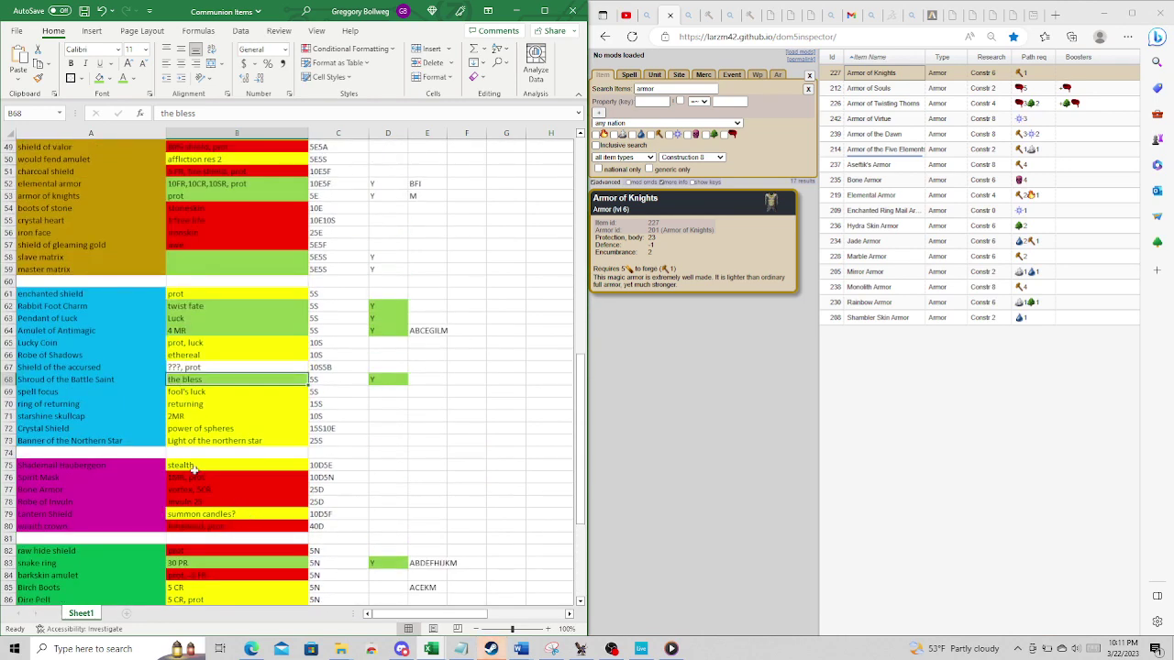
pyautogui.click(89, 390)
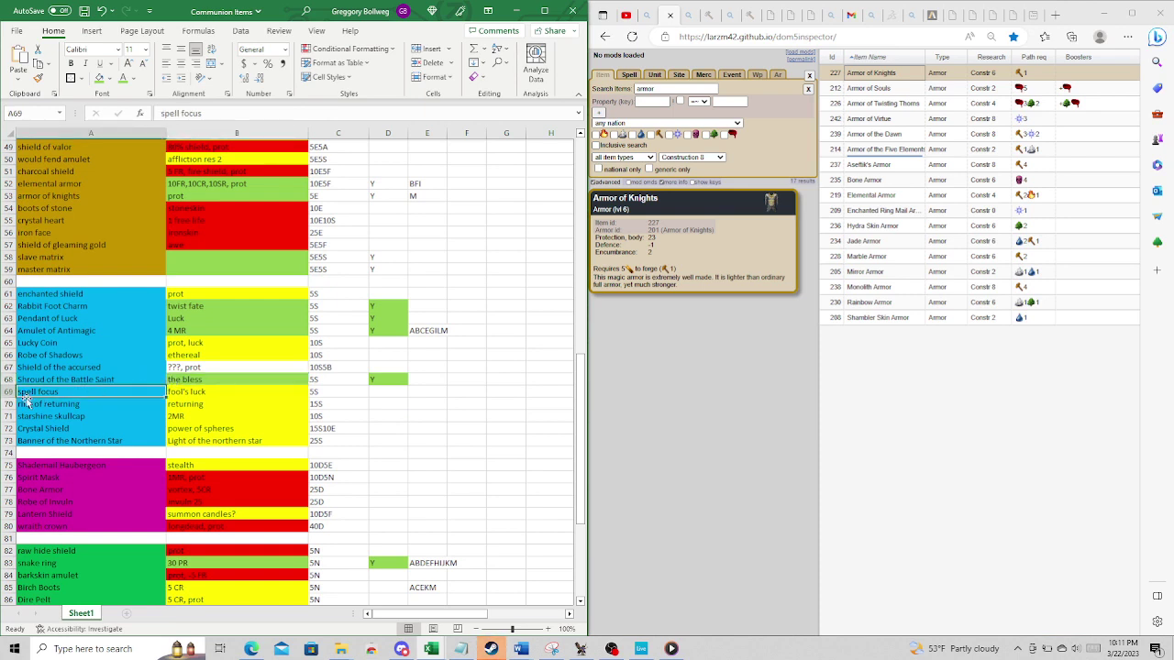
pyautogui.doubleClick(218, 393)
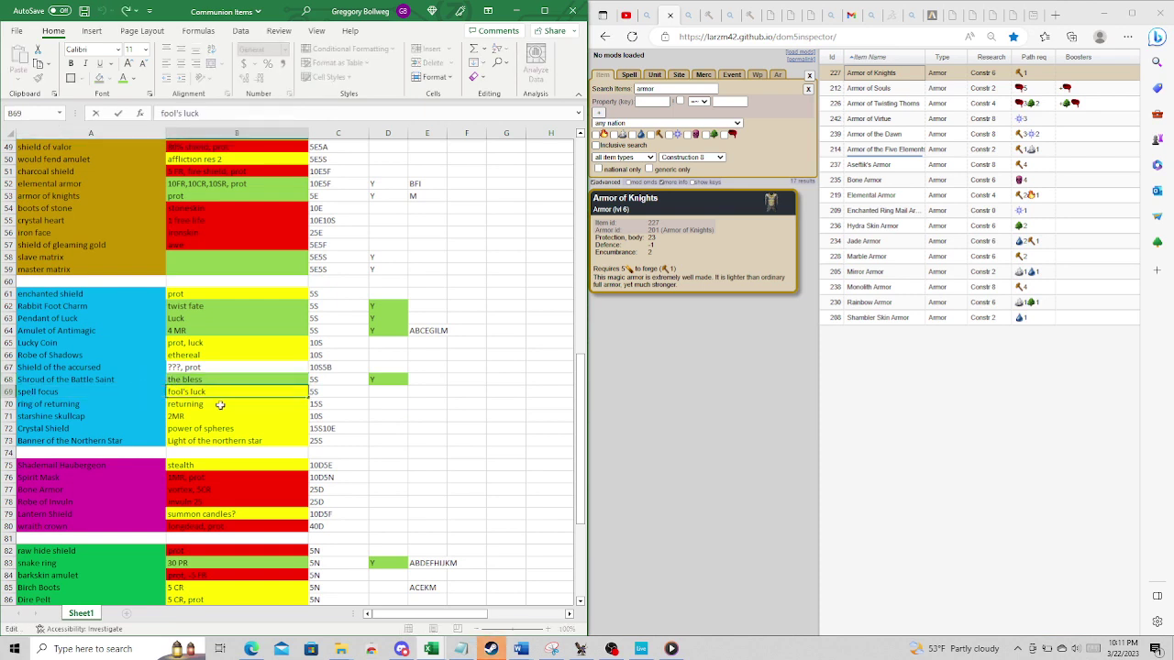
pyautogui.press('Escape')
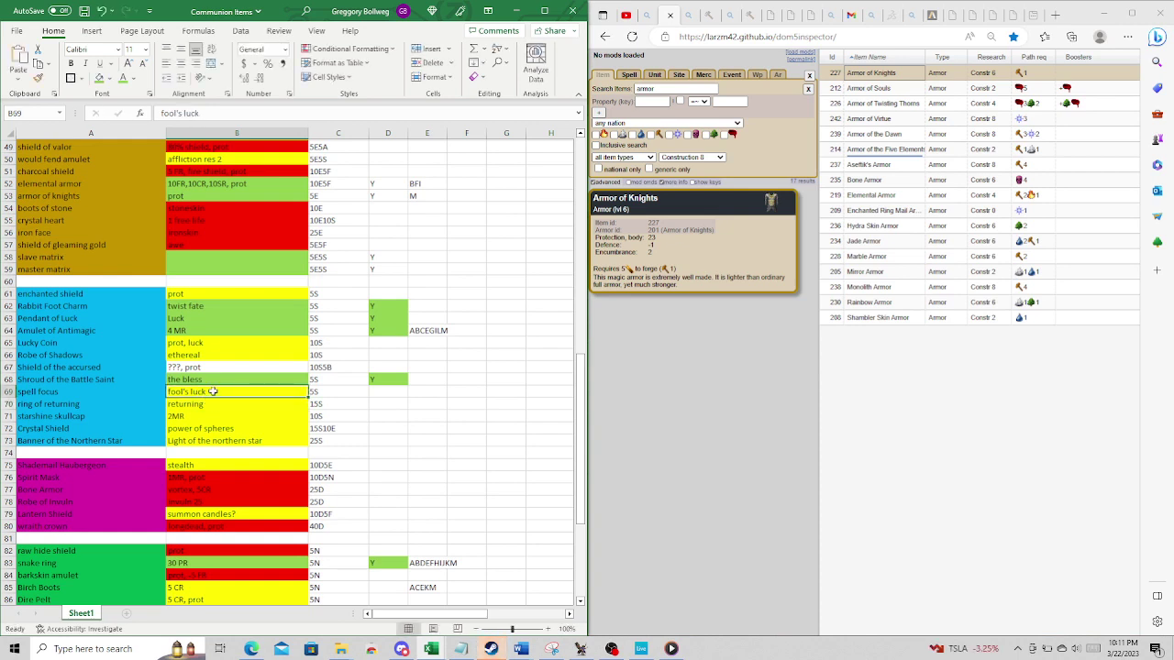
pyautogui.click(97, 390)
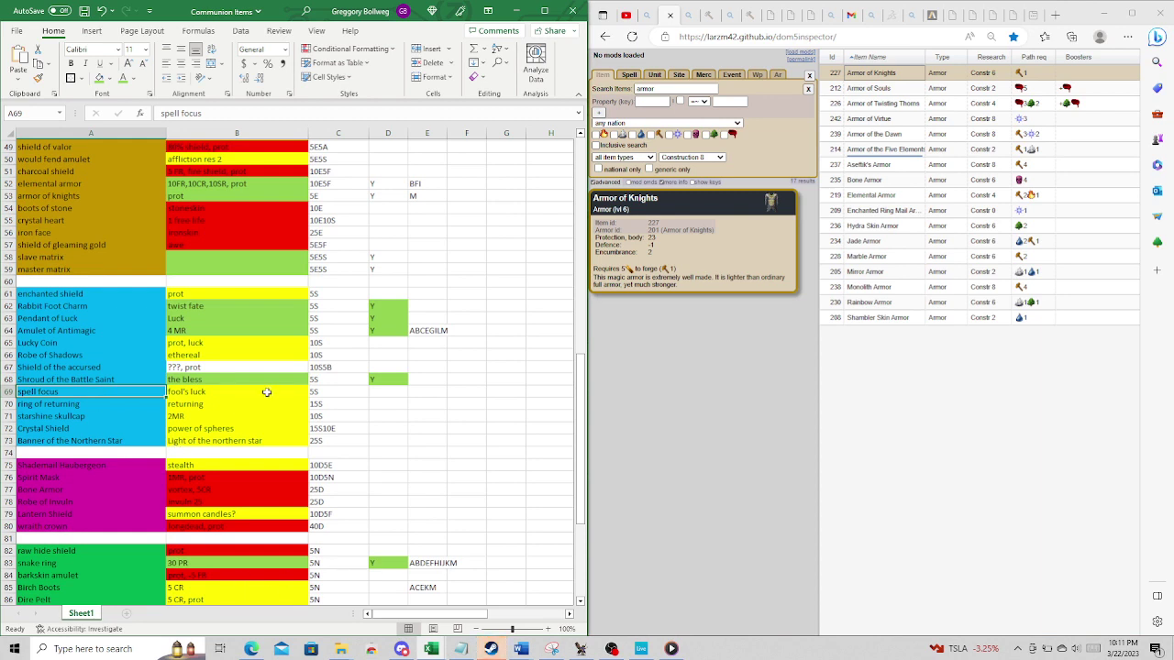
pyautogui.click(96, 404)
pyautogui.click(247, 404)
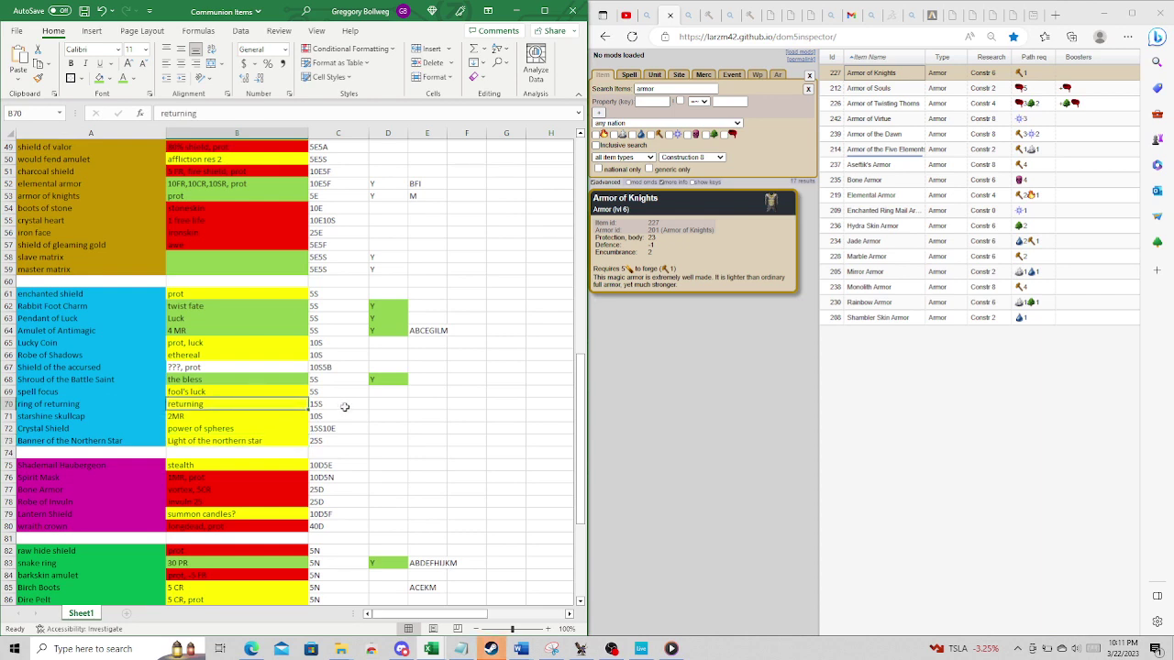
pyautogui.click(337, 402)
pyautogui.click(285, 405)
pyautogui.click(115, 405)
pyautogui.click(247, 402)
pyautogui.click(85, 405)
pyautogui.click(200, 404)
pyautogui.click(338, 407)
pyautogui.click(100, 418)
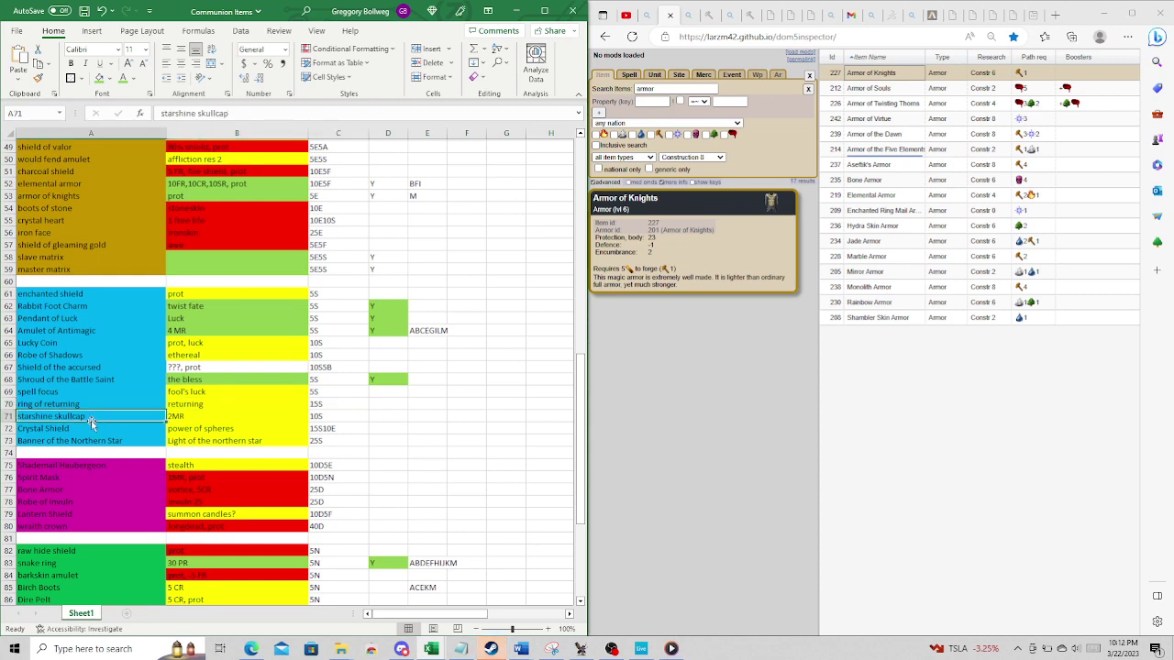
pyautogui.doubleClick(196, 419)
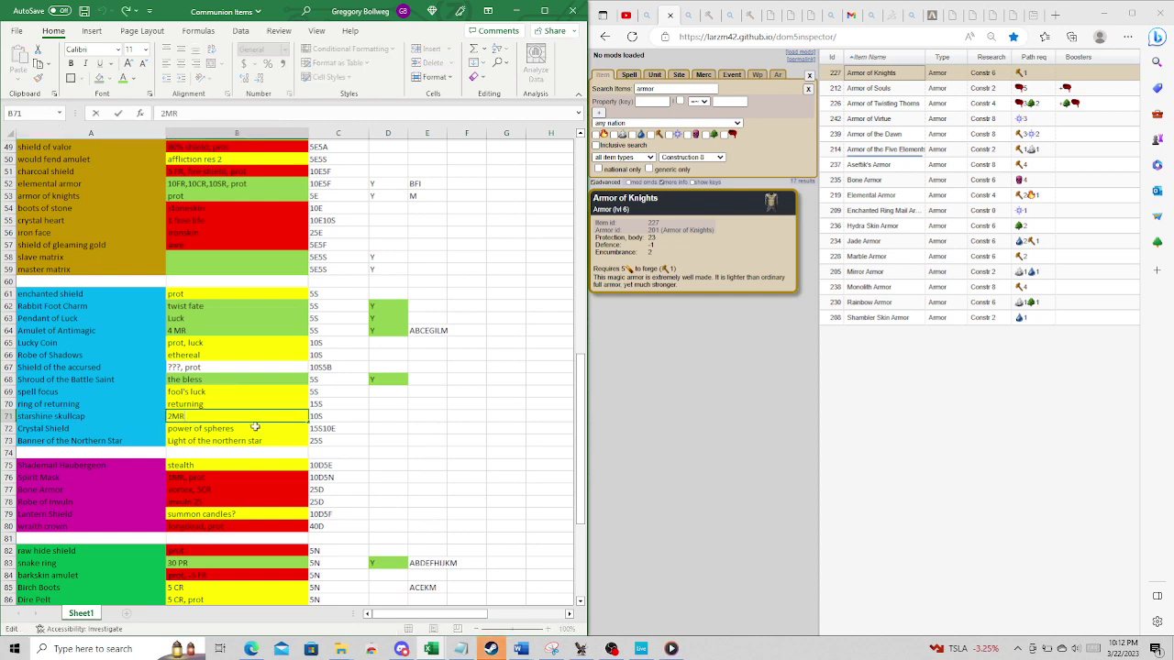
pyautogui.click(334, 419)
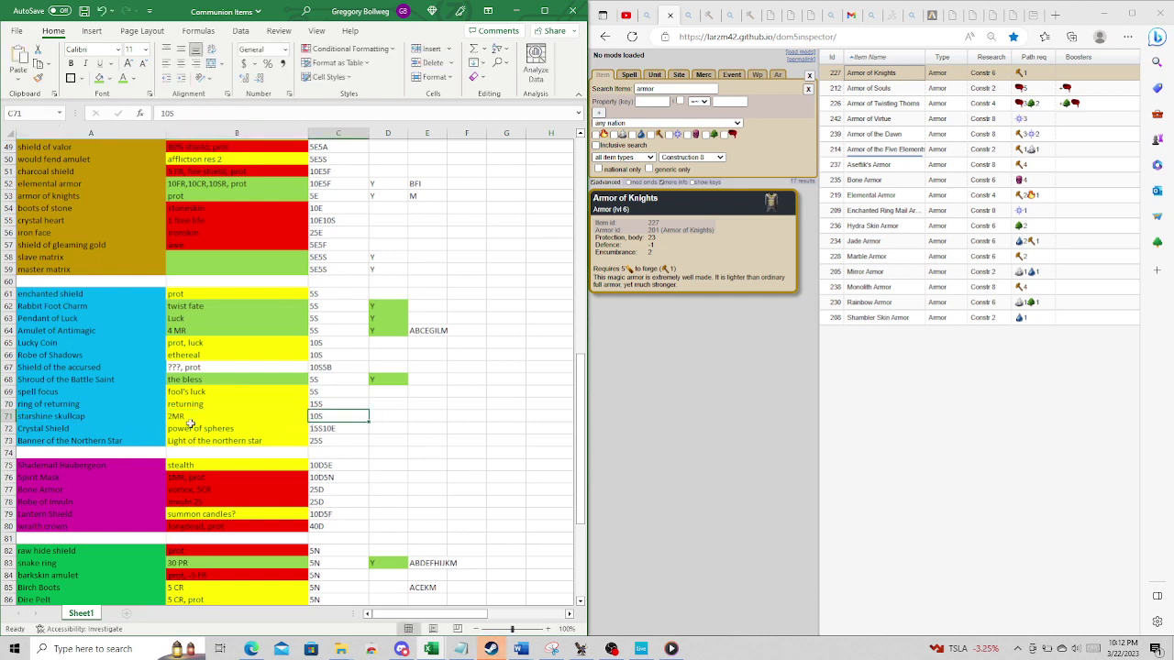
pyautogui.click(75, 417)
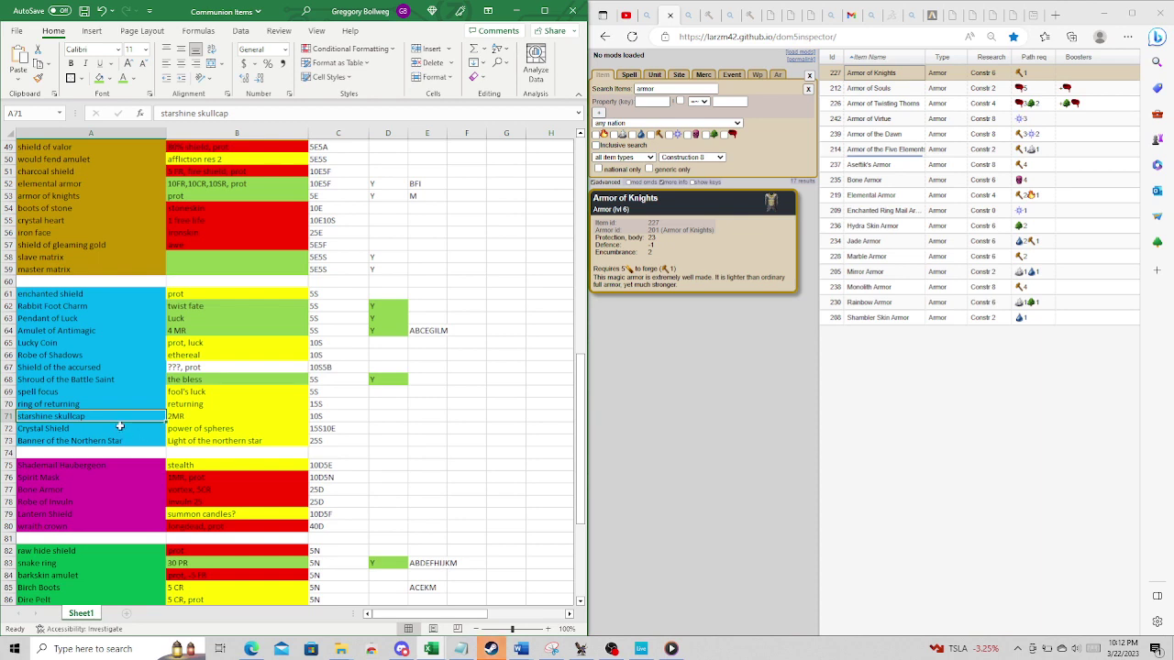
pyautogui.click(94, 427)
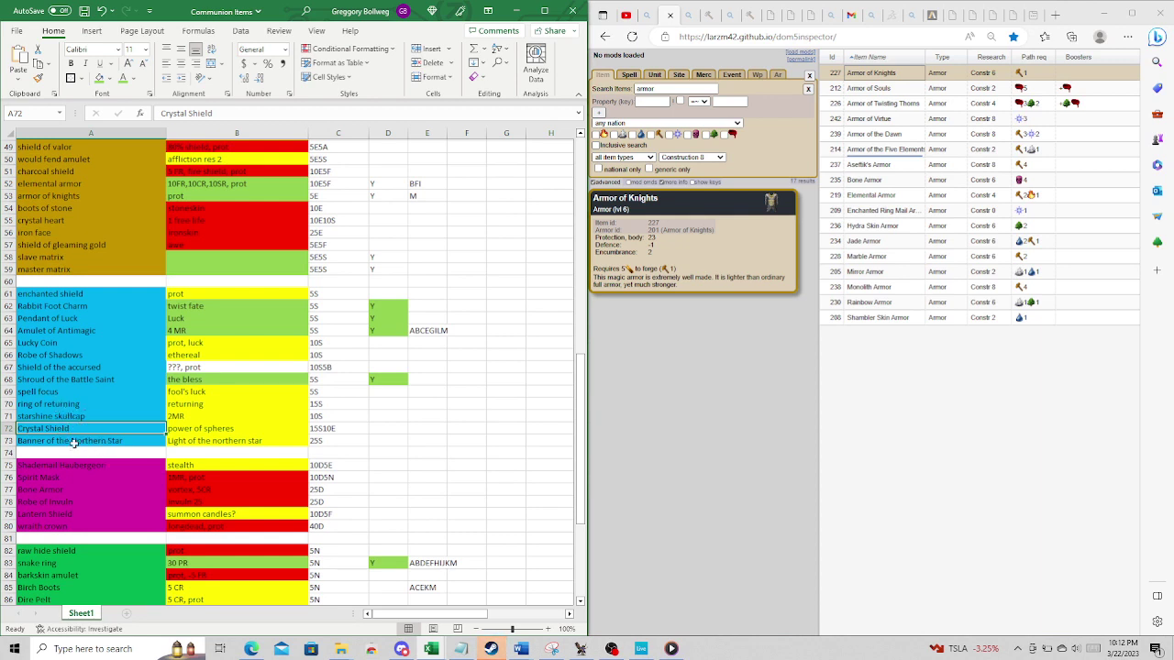
pyautogui.click(92, 404)
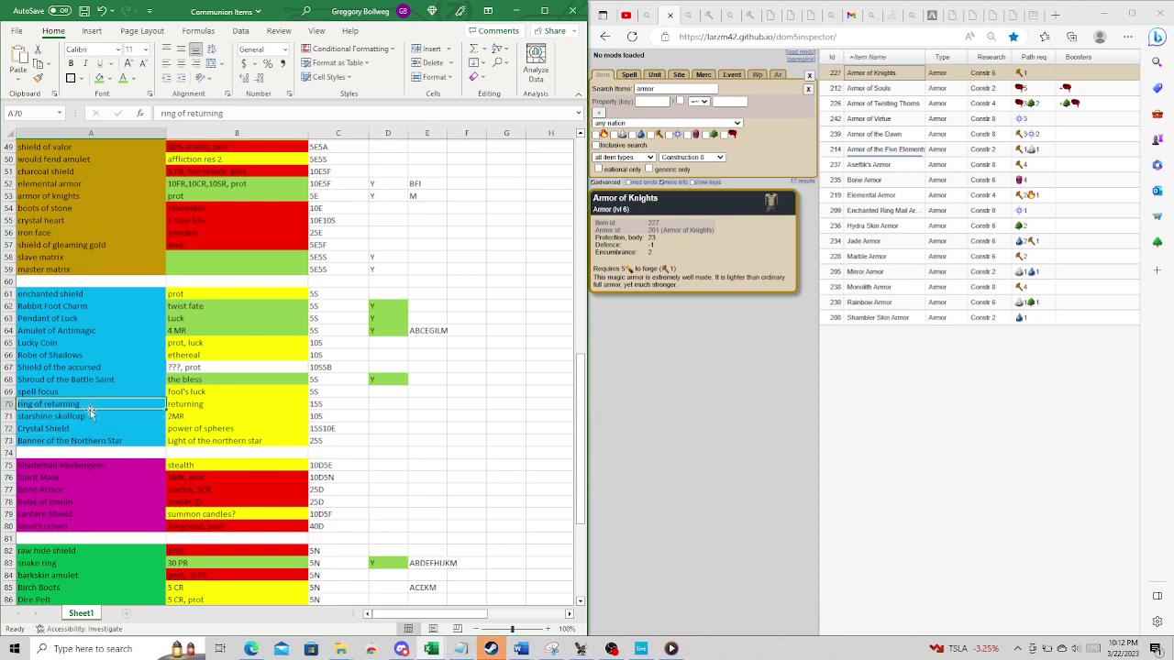
pyautogui.click(104, 417)
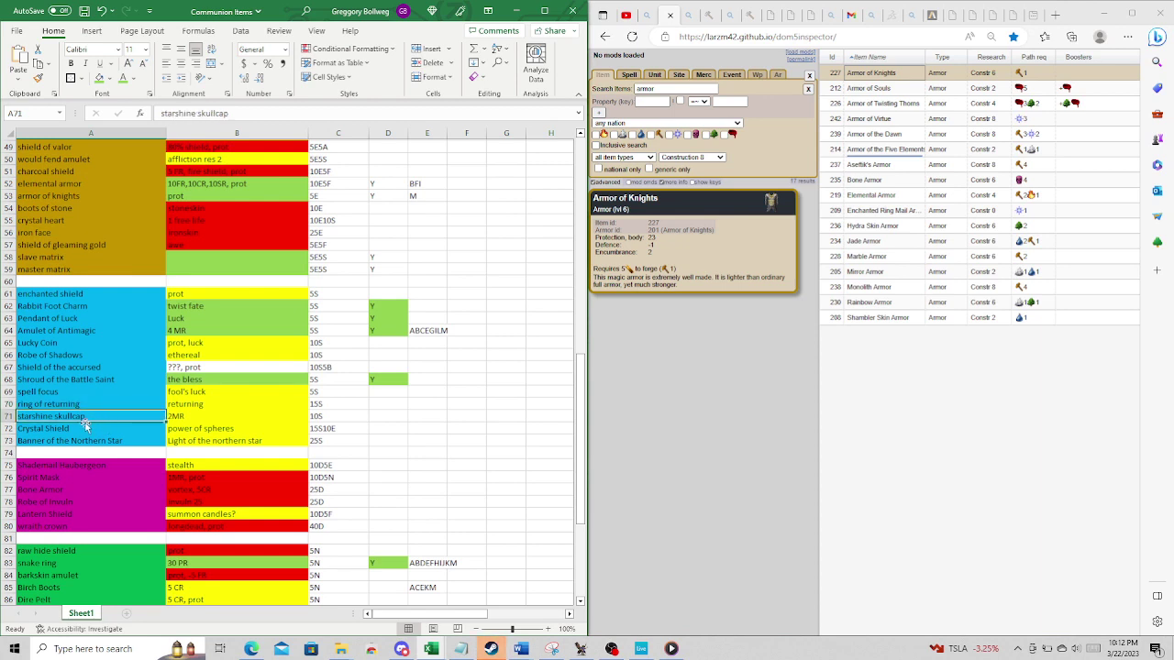
pyautogui.click(79, 404)
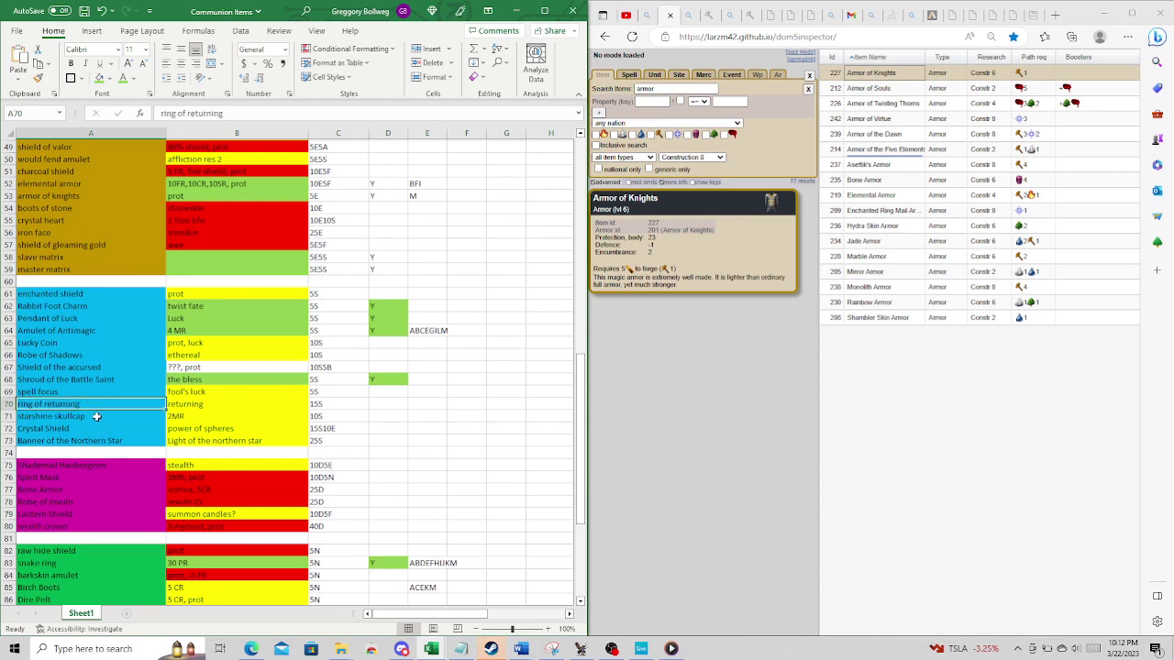
pyautogui.click(97, 416)
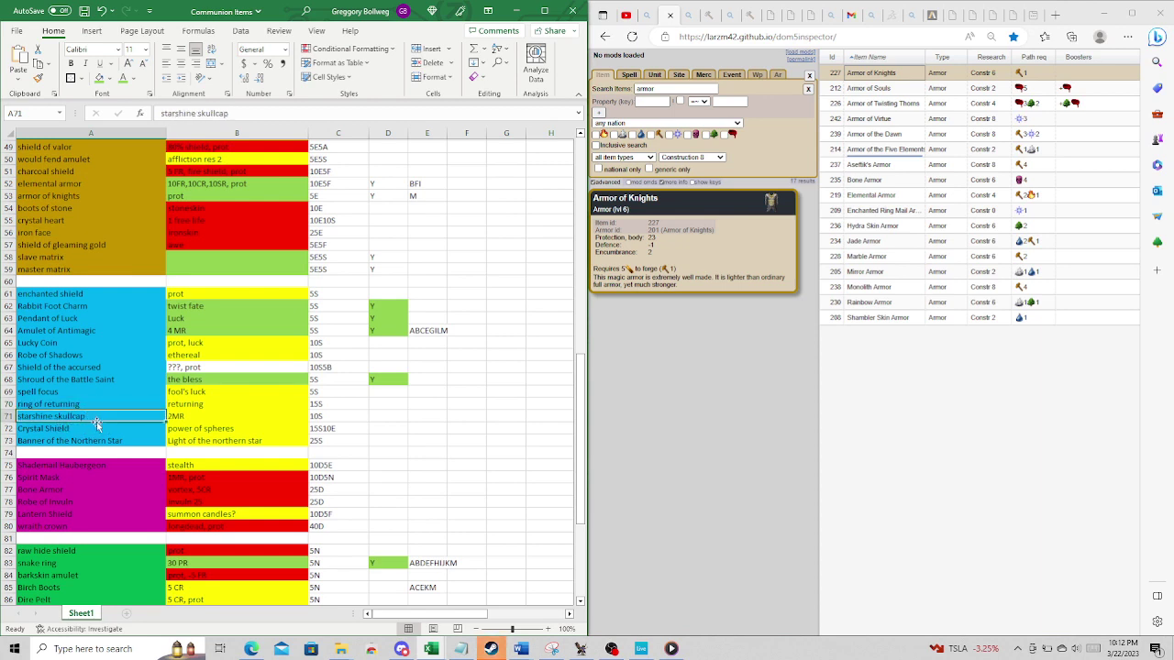
pyautogui.click(94, 429)
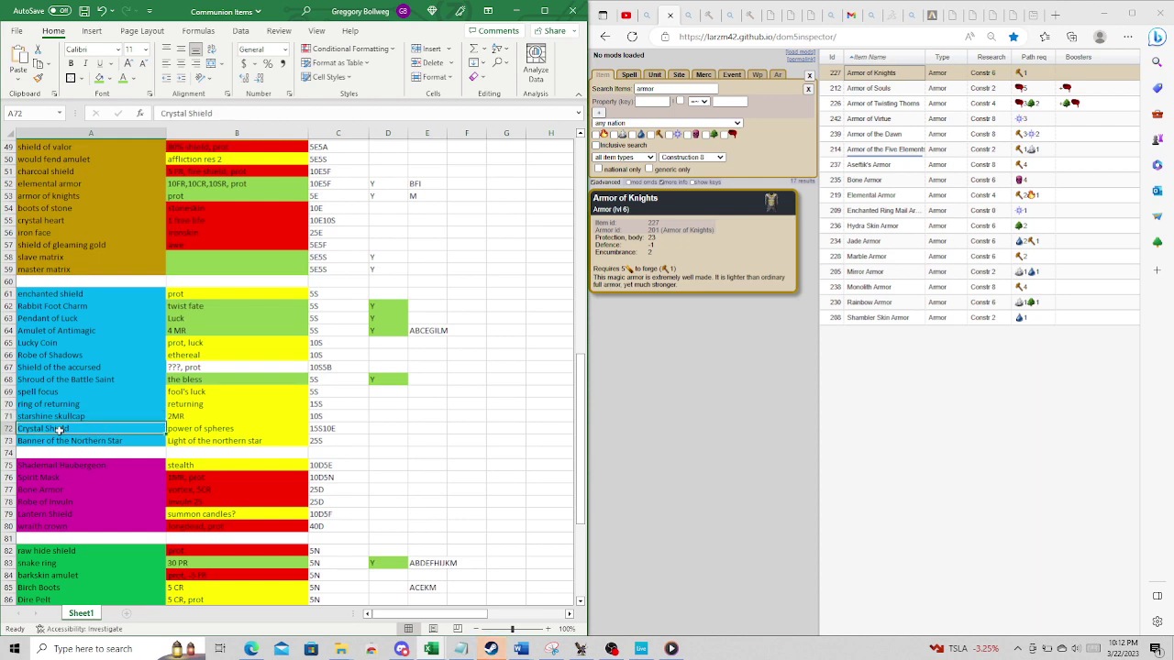
pyautogui.click(183, 428)
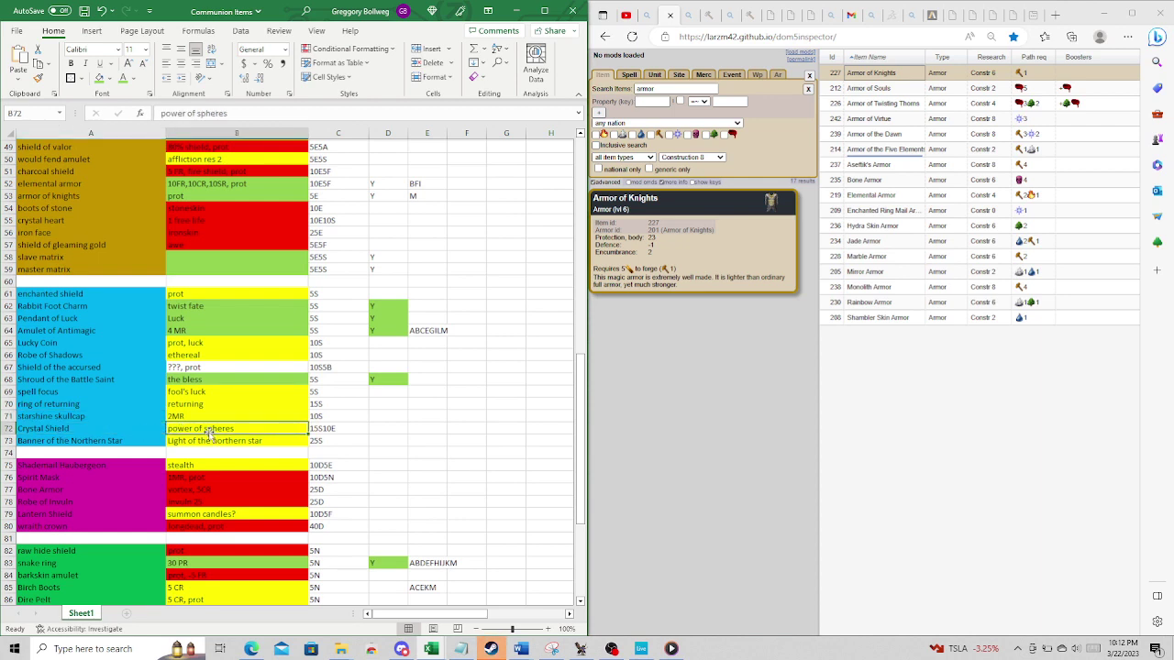
pyautogui.click(327, 433)
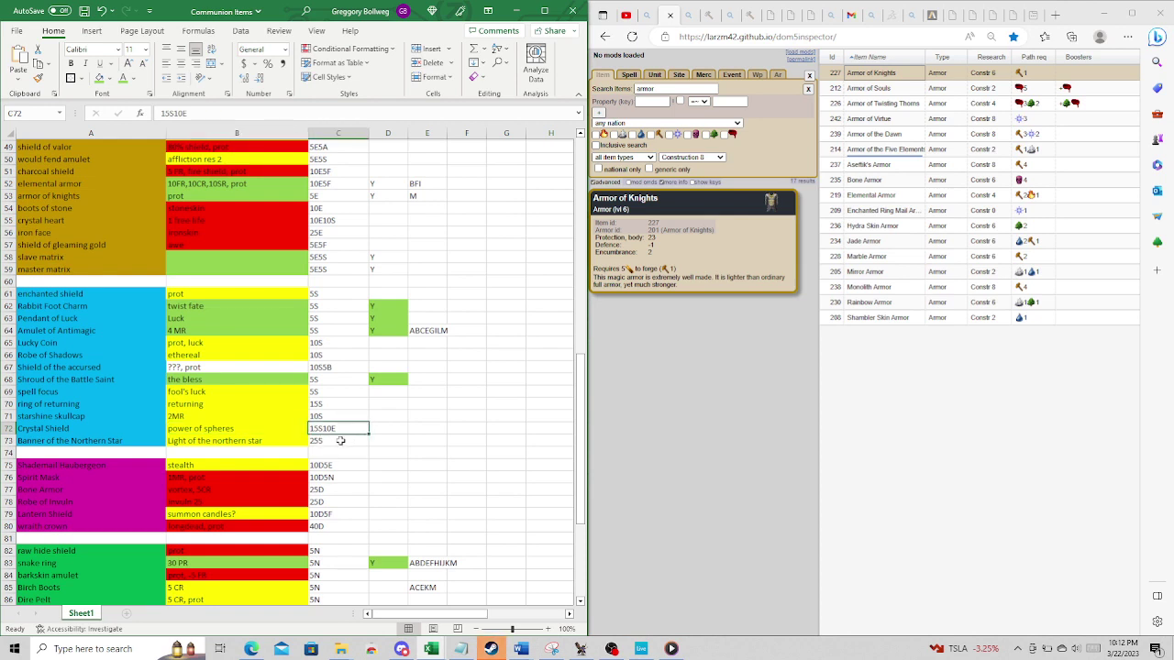
pyautogui.click(105, 444)
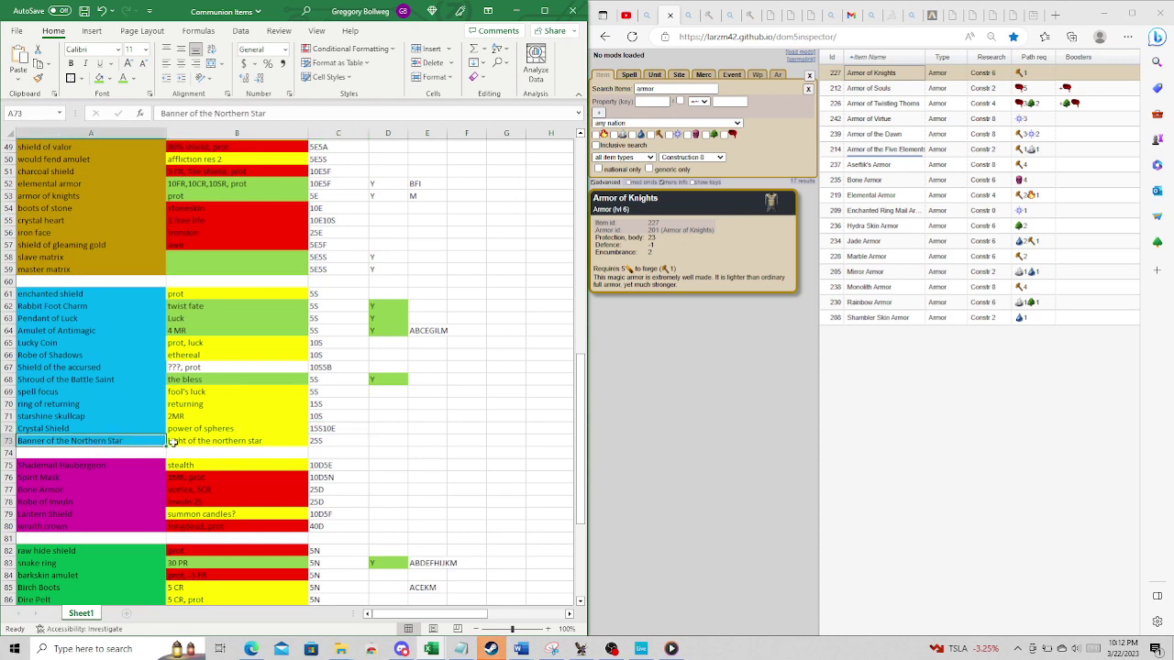
pyautogui.click(336, 431)
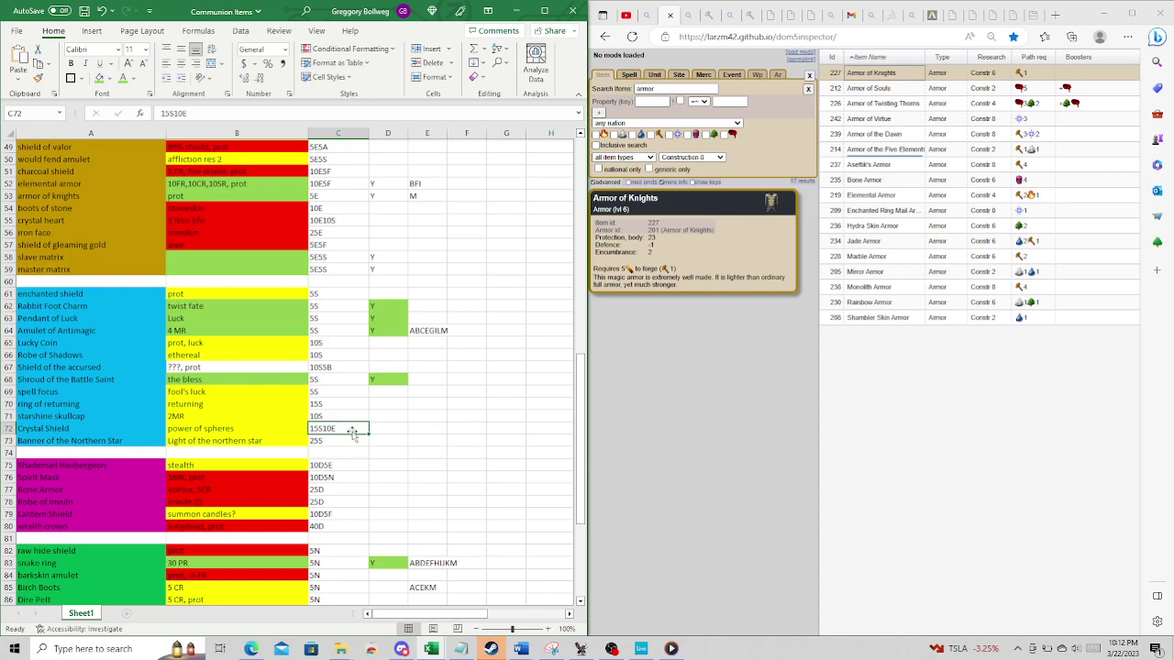
pyautogui.scroll(-3, 352, 433)
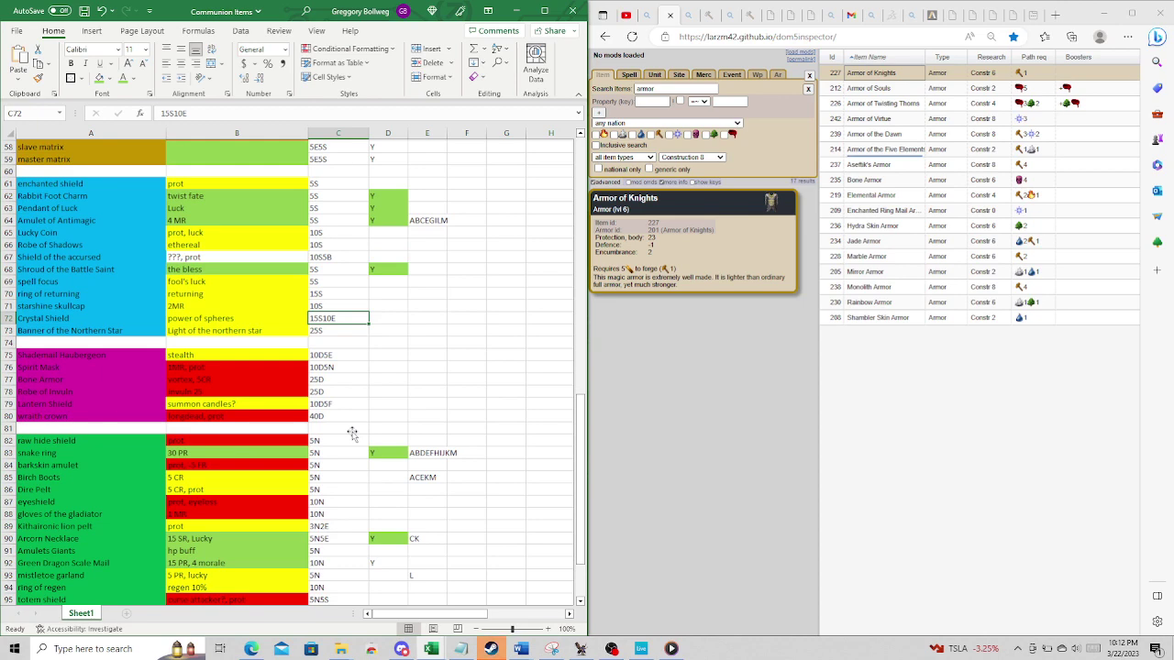
# - Inspect Shademail Haubergeon's full name, 'stealth' note and 10D5E cost
pyautogui.scroll(-3, 352, 433)
pyautogui.click(68, 242)
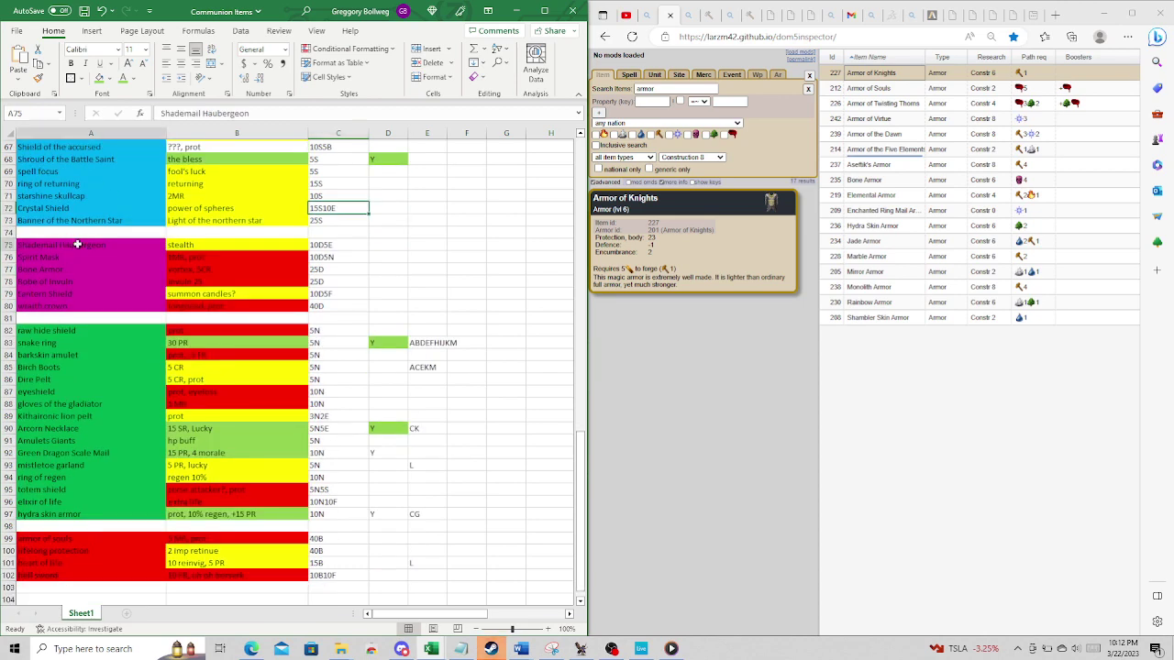
pyautogui.click(216, 243)
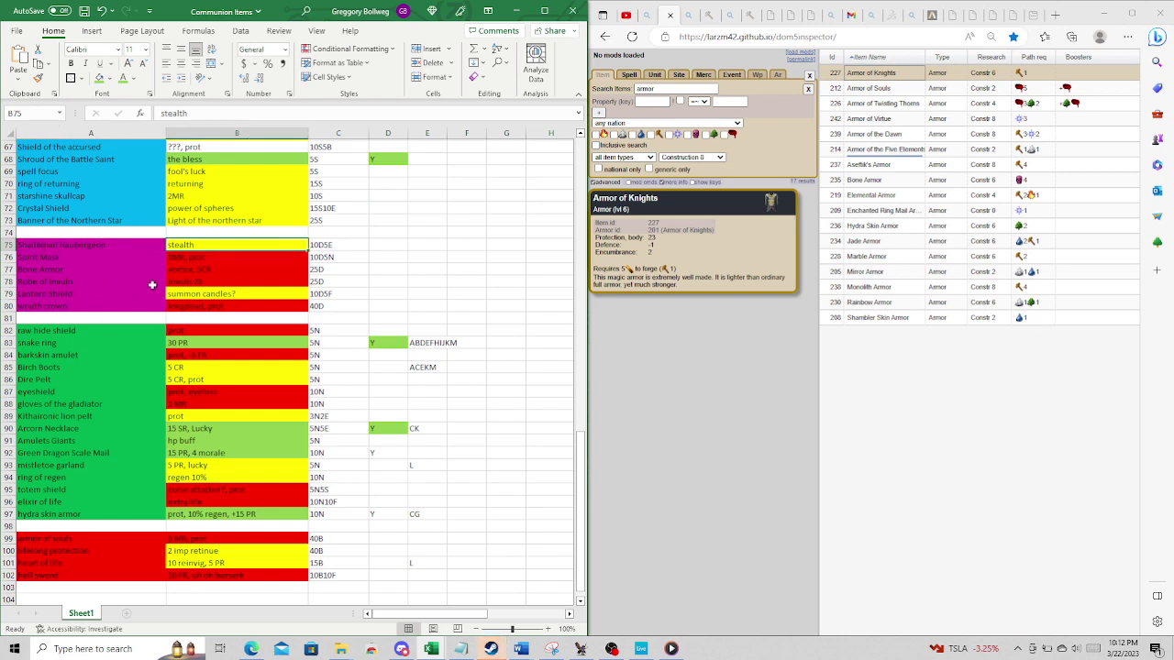
pyautogui.click(92, 246)
pyautogui.click(217, 245)
pyautogui.click(130, 248)
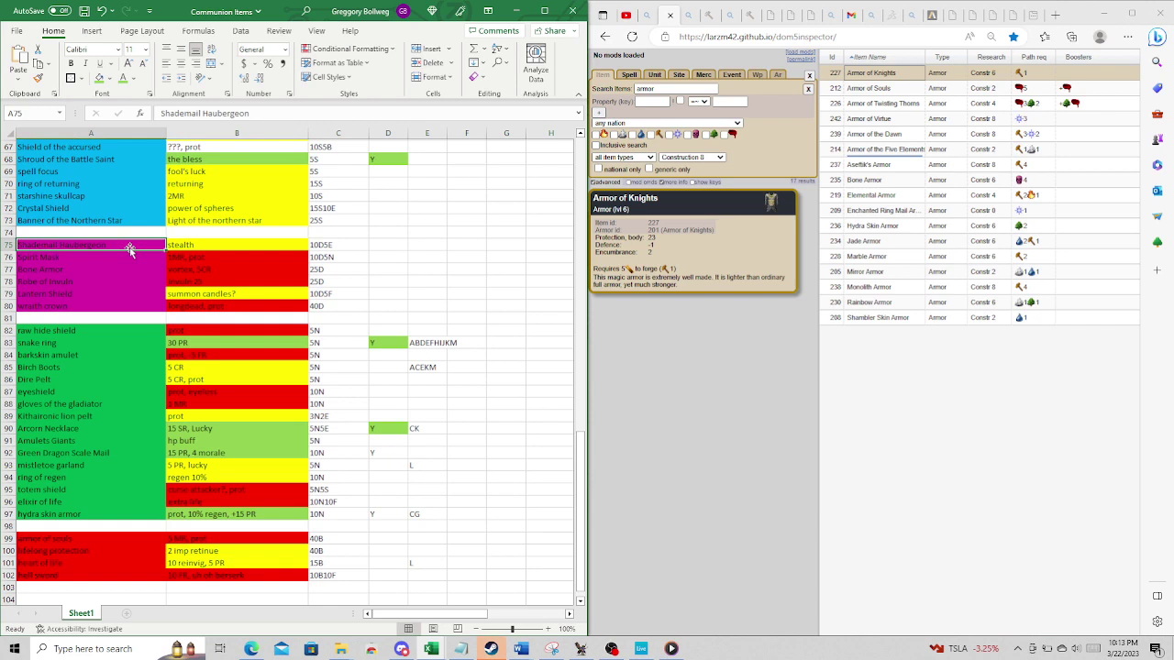
pyautogui.click(332, 244)
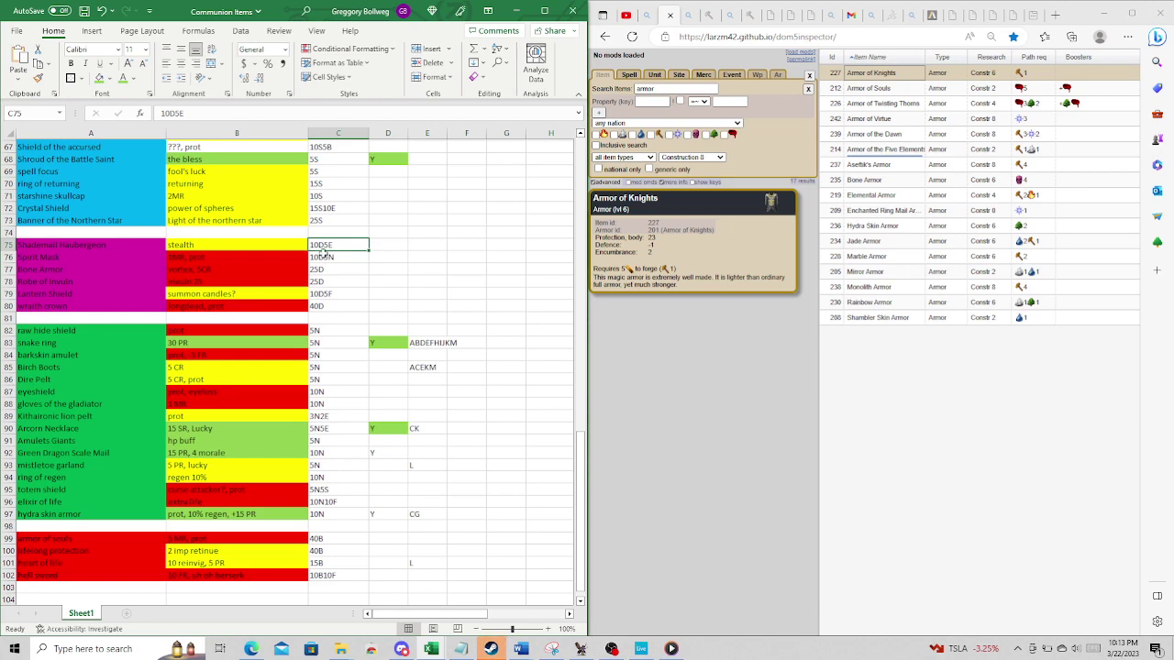
# - Check the res-combo costs for combos A, B, C, D and F, then return to column A
pyautogui.scroll(20, 321, 247)
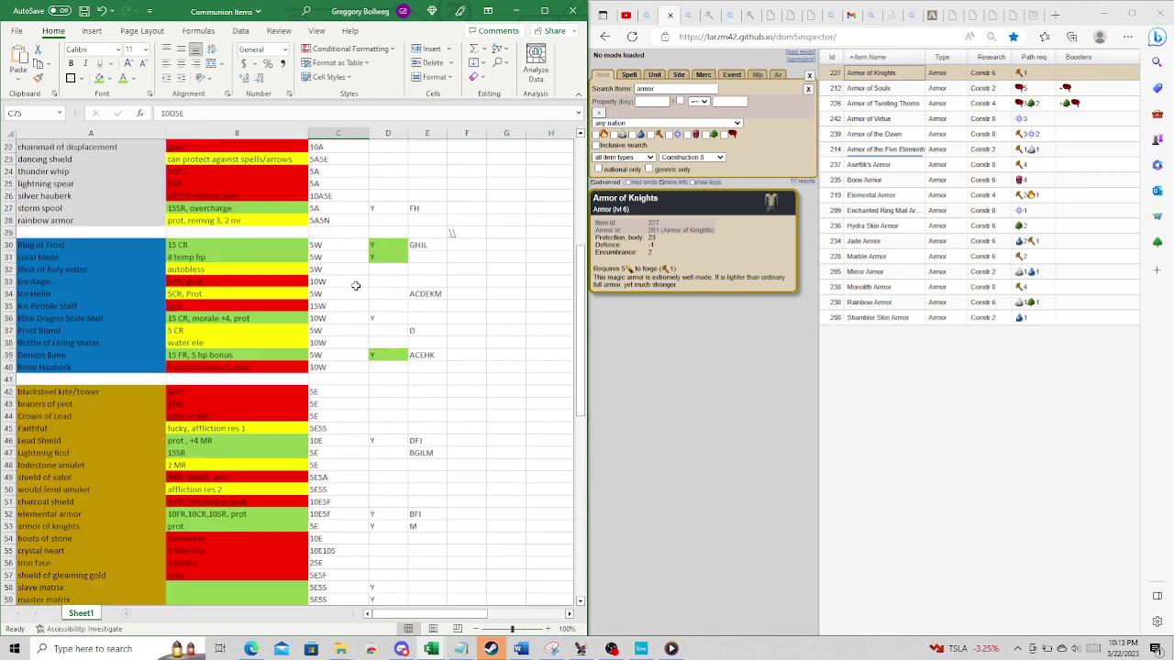
pyautogui.click(568, 615)
pyautogui.click(569, 615)
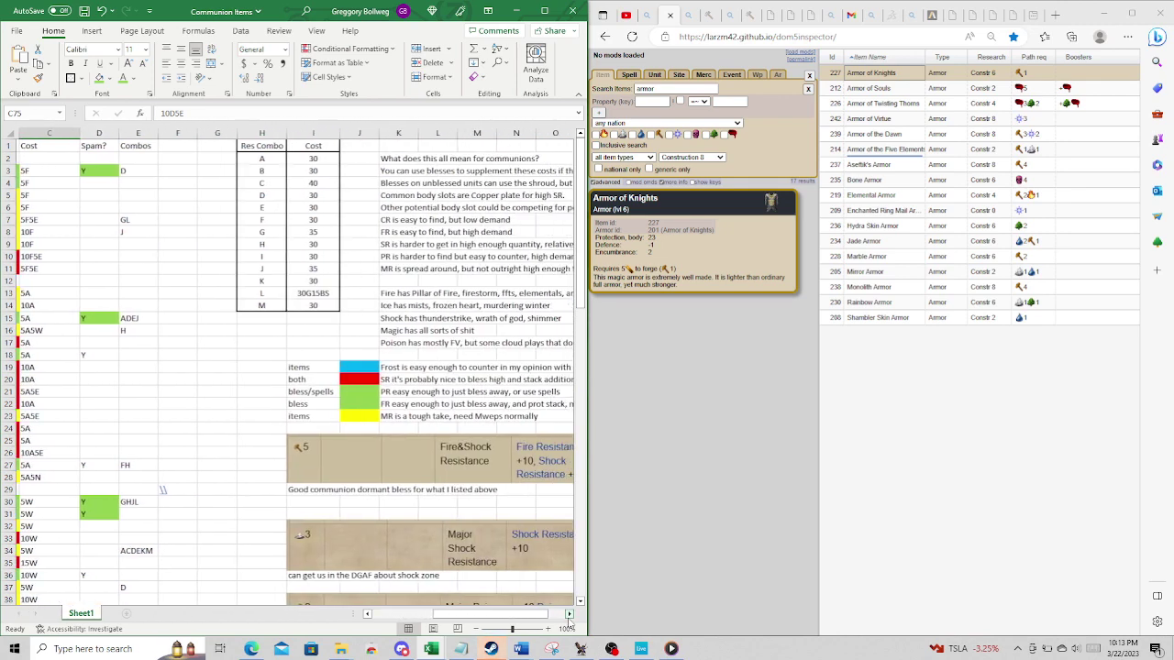
pyautogui.click(298, 158)
pyautogui.click(300, 171)
pyautogui.click(301, 183)
pyautogui.click(302, 194)
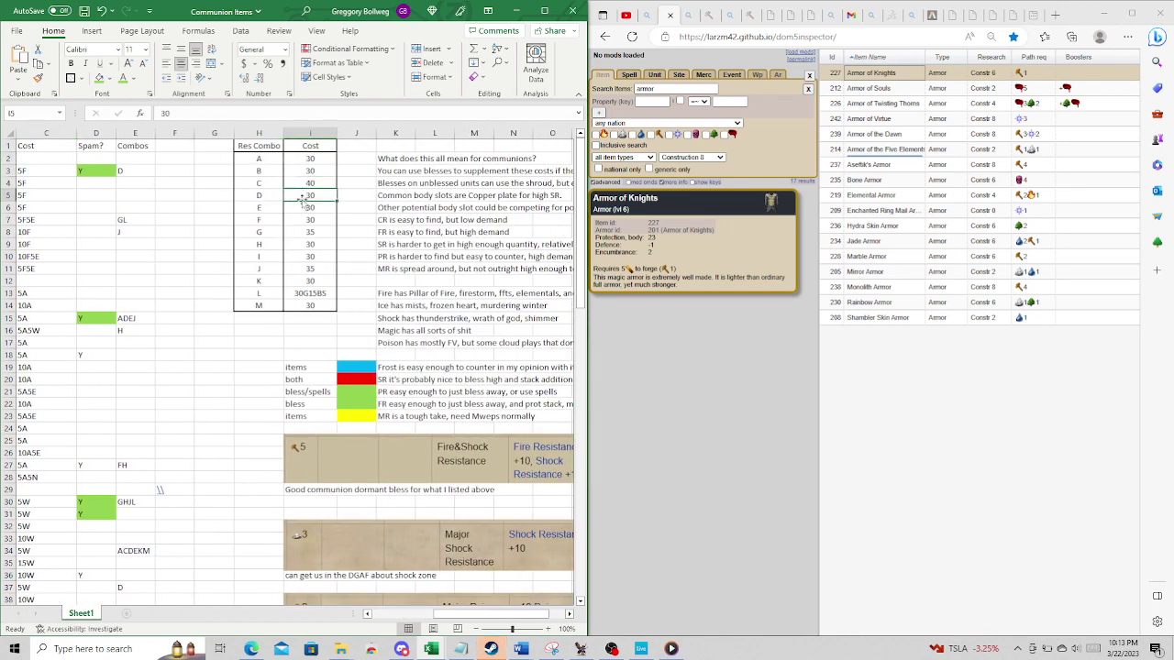
pyautogui.click(303, 225)
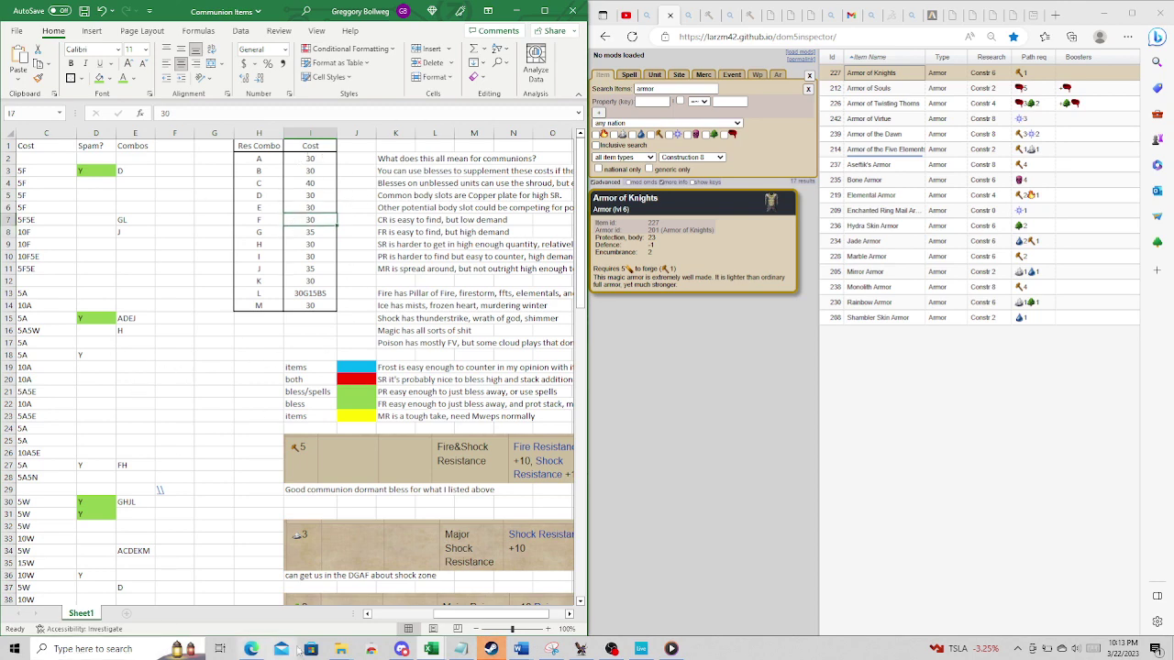
pyautogui.click(366, 613)
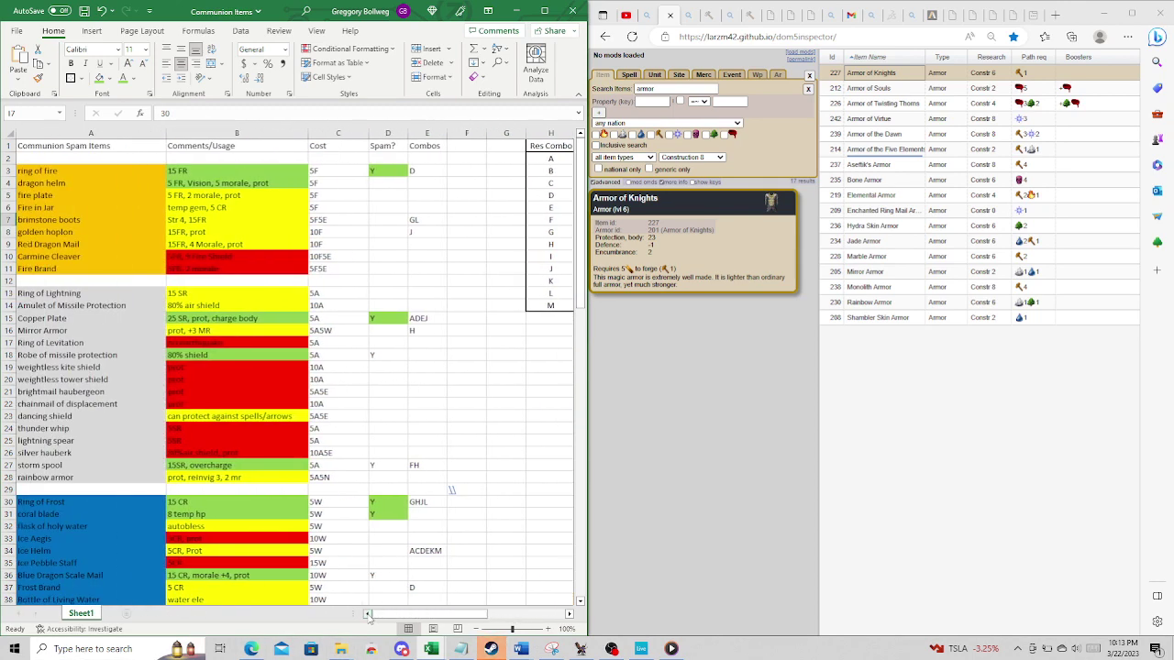
# - Scroll down to the death items and check Shademail Haubergeon's entry and stealth comment
pyautogui.click(580, 601)
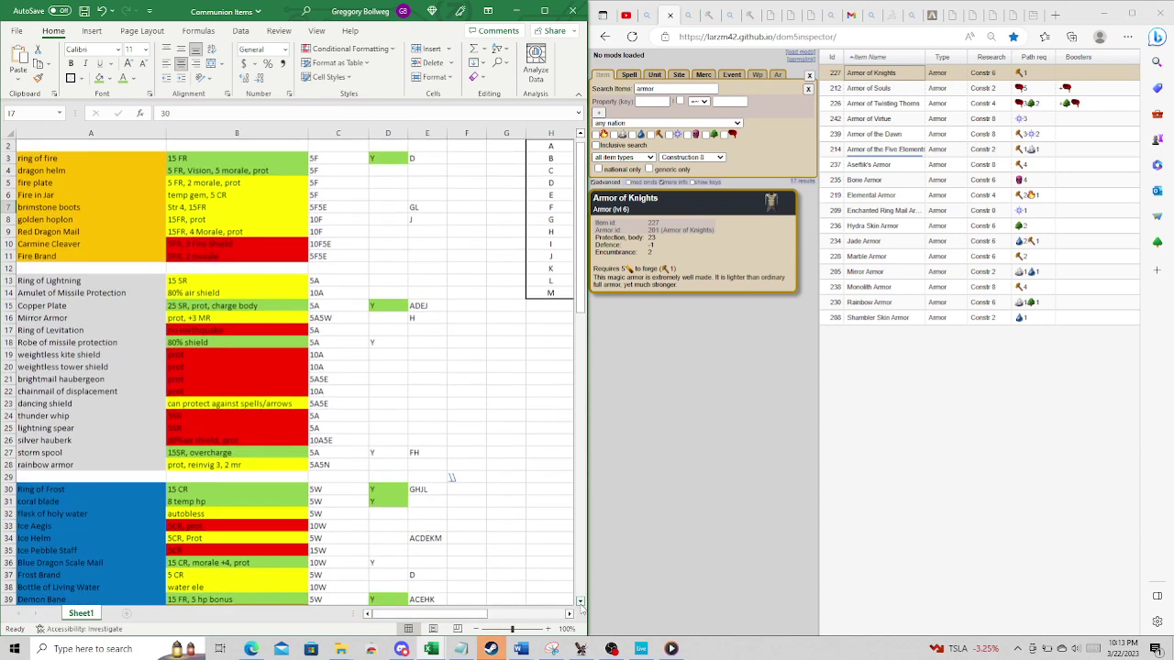
pyautogui.scroll(-8, 580, 600)
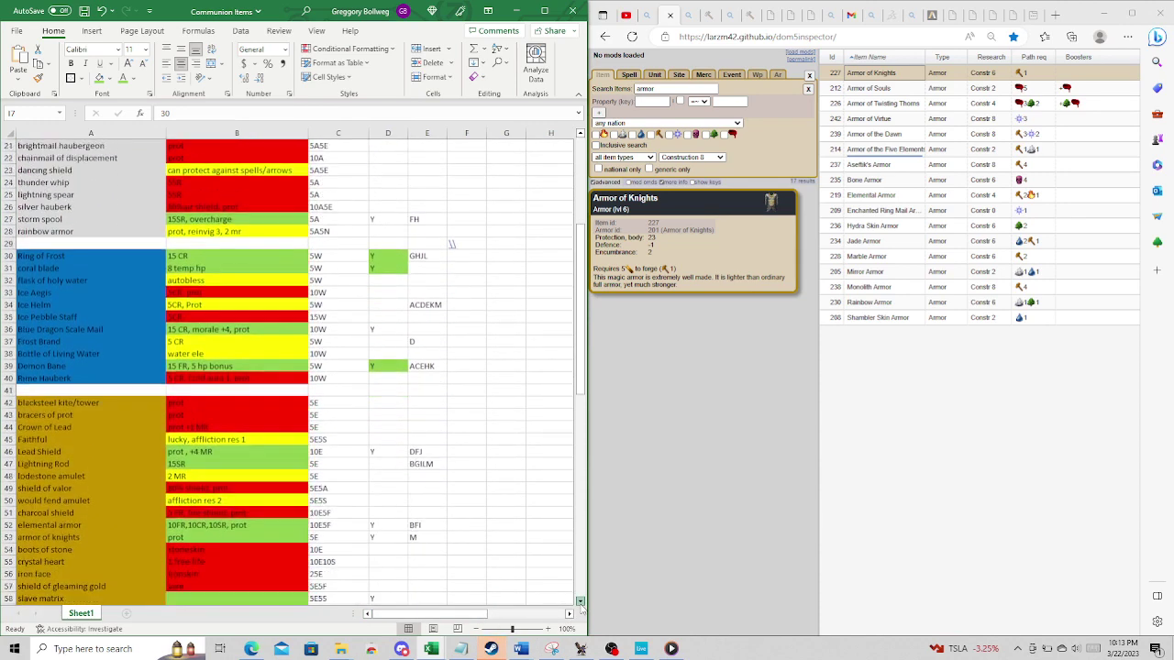
pyautogui.scroll(-10, 580, 606)
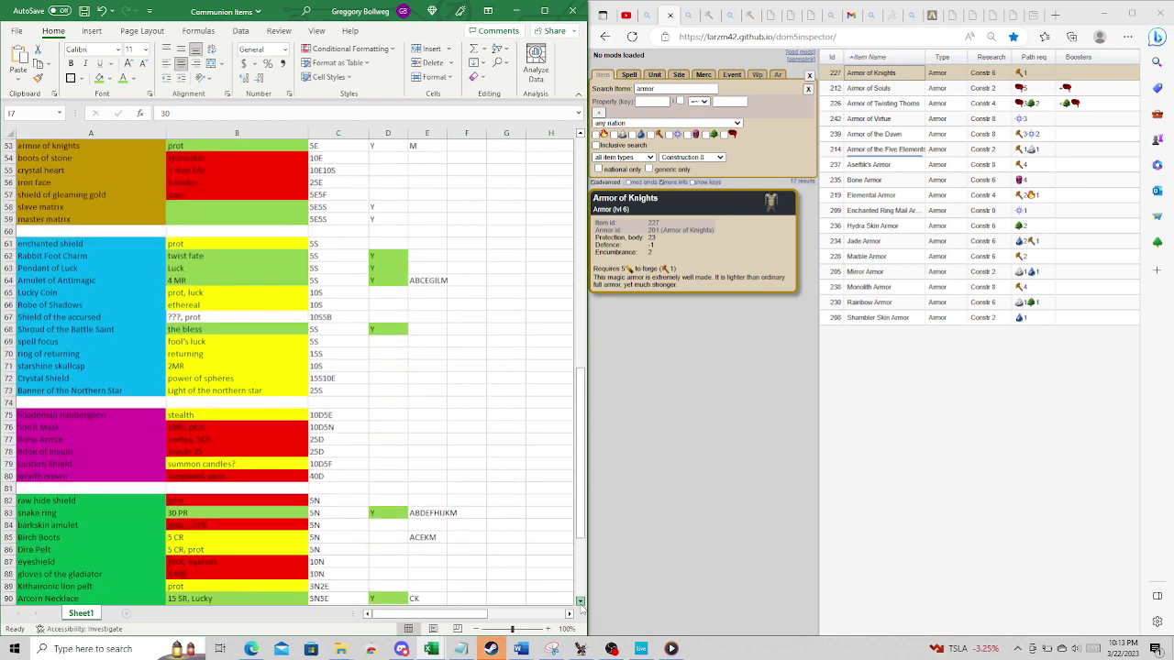
pyautogui.click(401, 332)
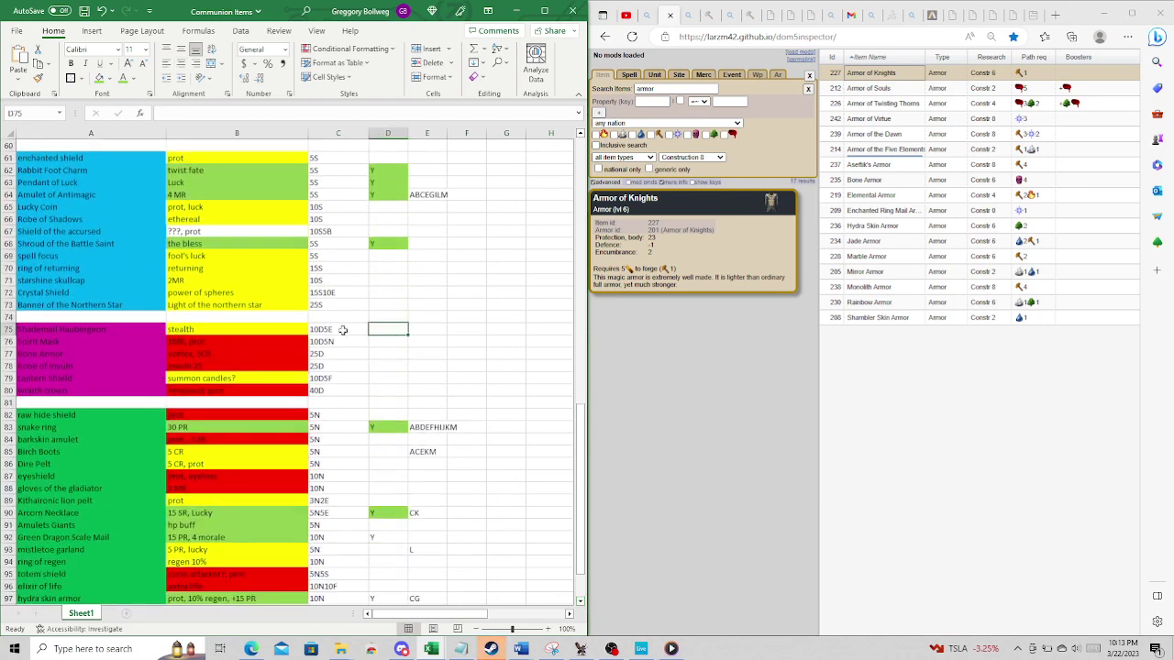
pyautogui.click(128, 331)
pyautogui.click(240, 330)
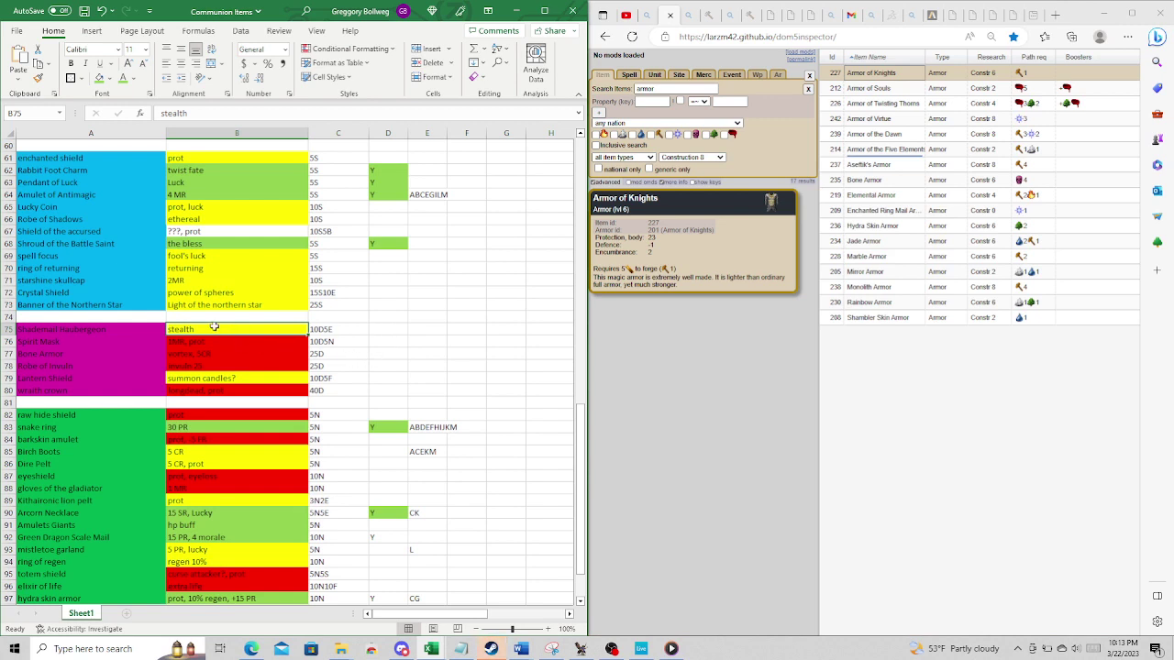
pyautogui.click(87, 341)
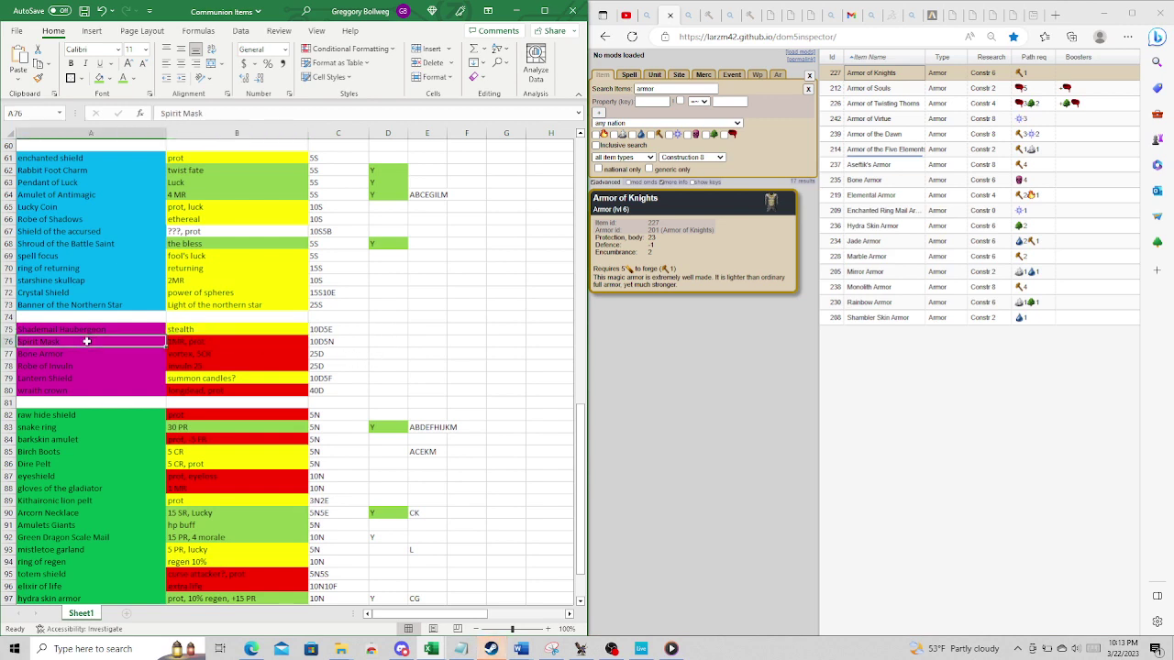
pyautogui.click(183, 341)
pyautogui.click(112, 353)
pyautogui.click(112, 363)
pyautogui.doubleClick(104, 380)
pyautogui.press('Escape')
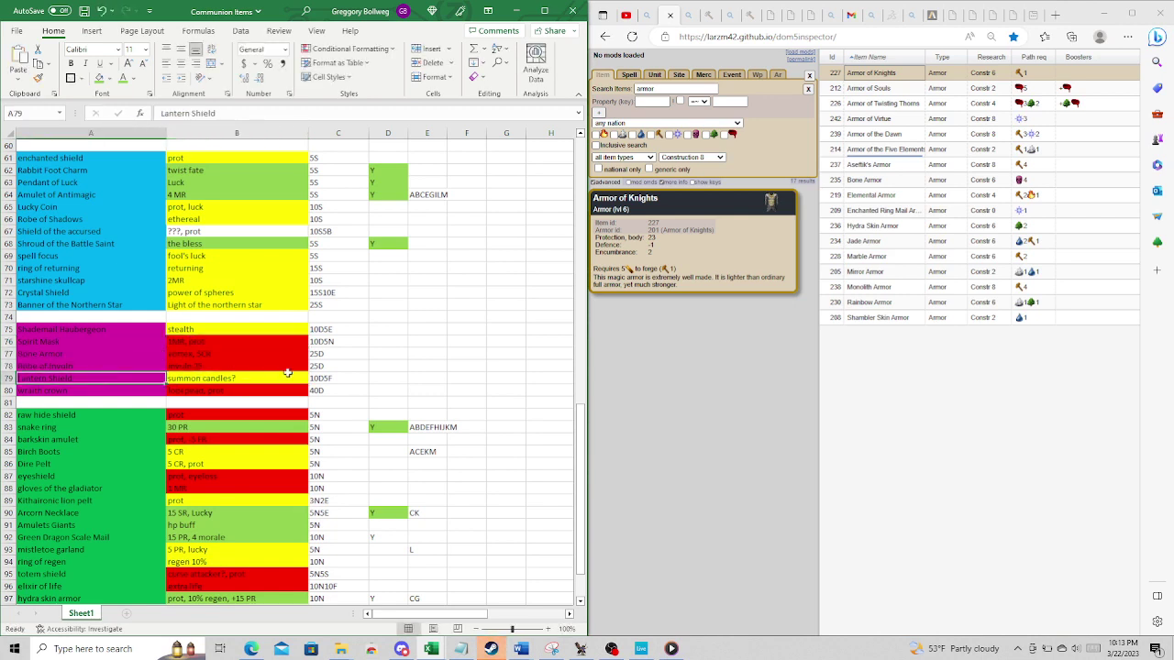
pyautogui.click(341, 376)
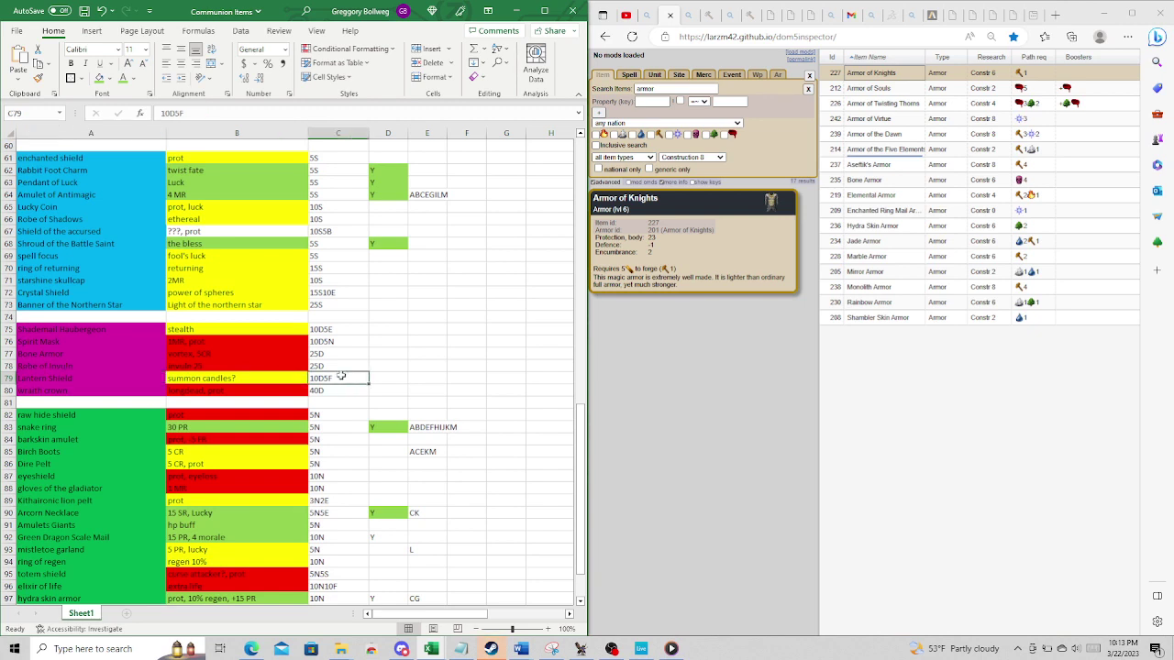
pyautogui.click(81, 379)
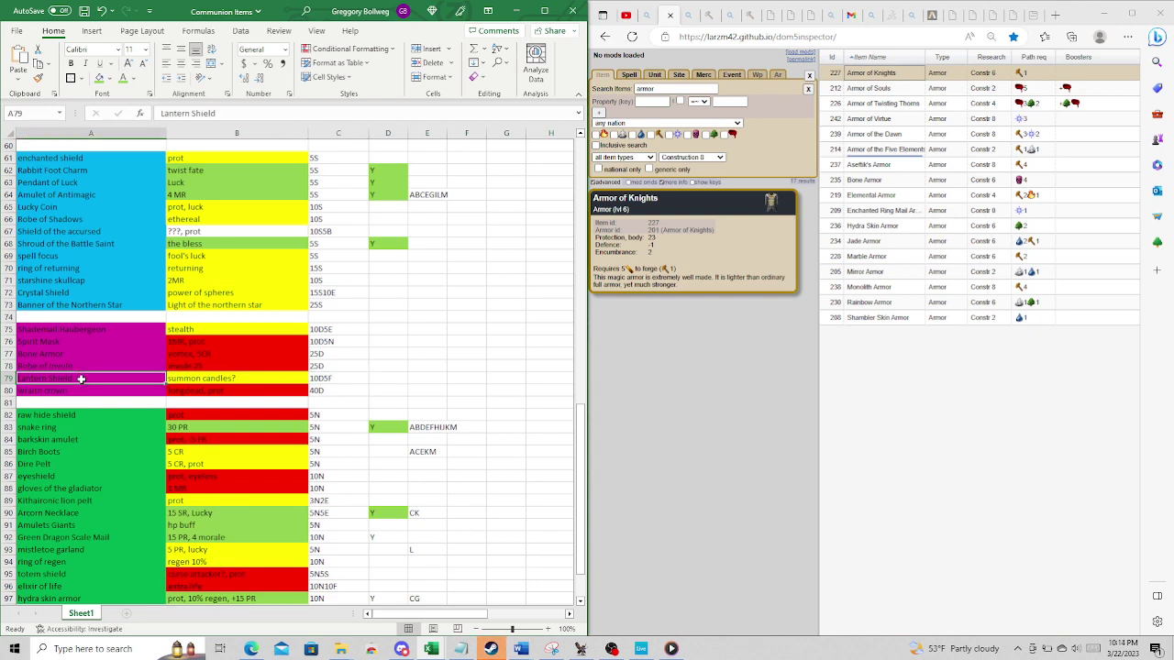
pyautogui.click(232, 381)
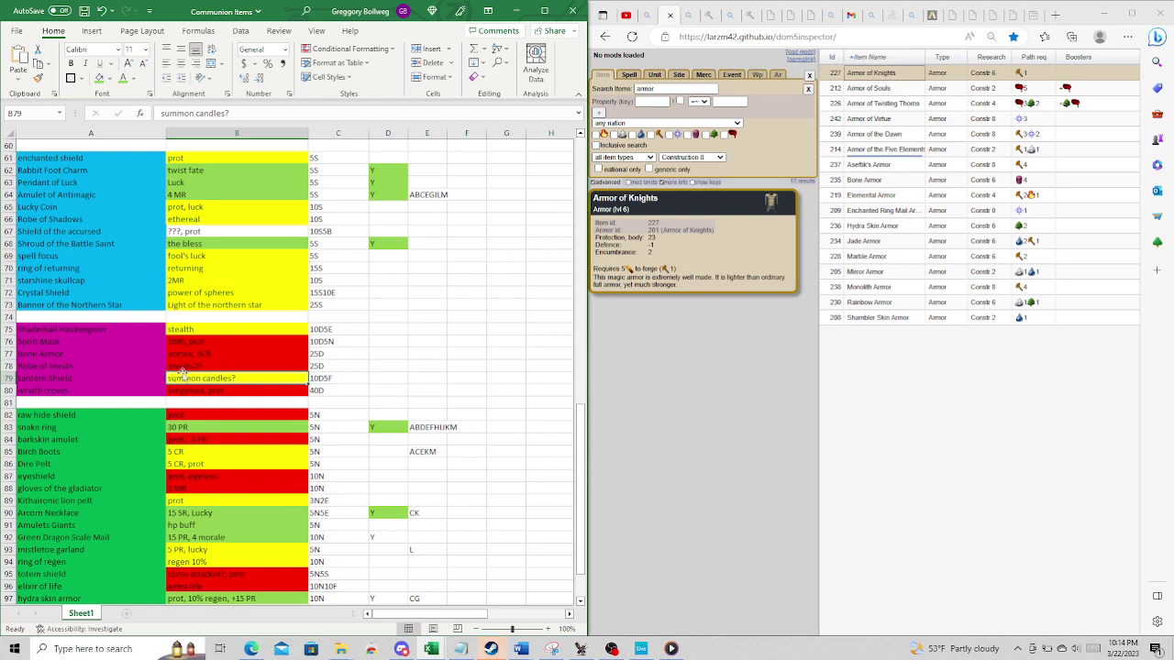
pyautogui.doubleClick(112, 377)
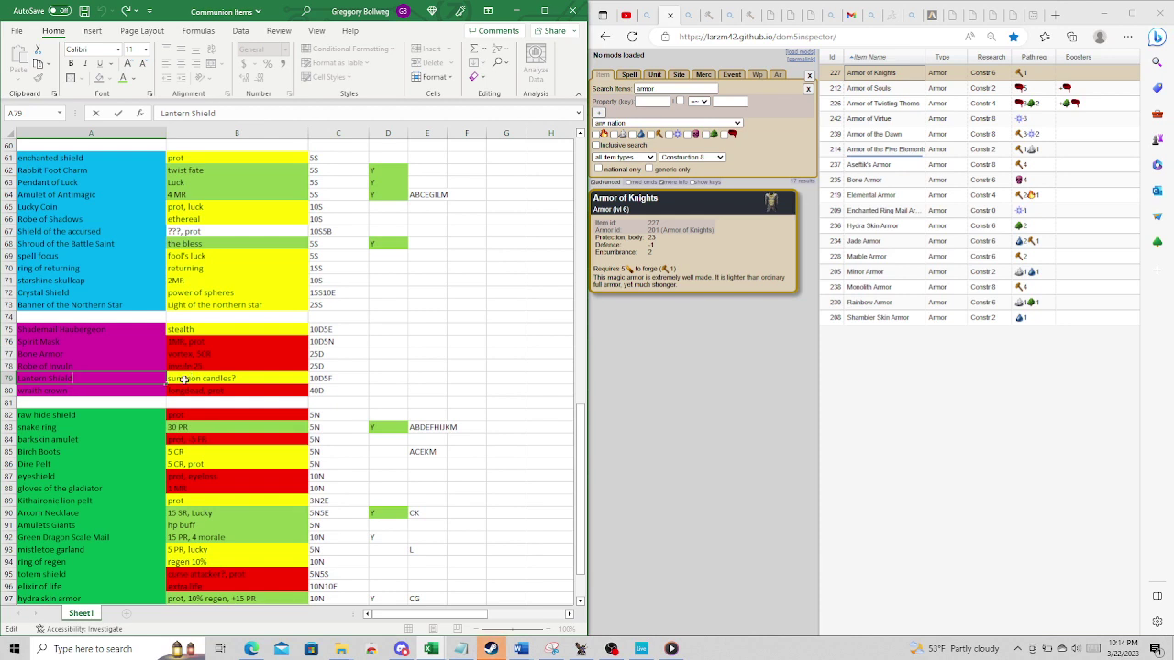
pyautogui.press('Escape')
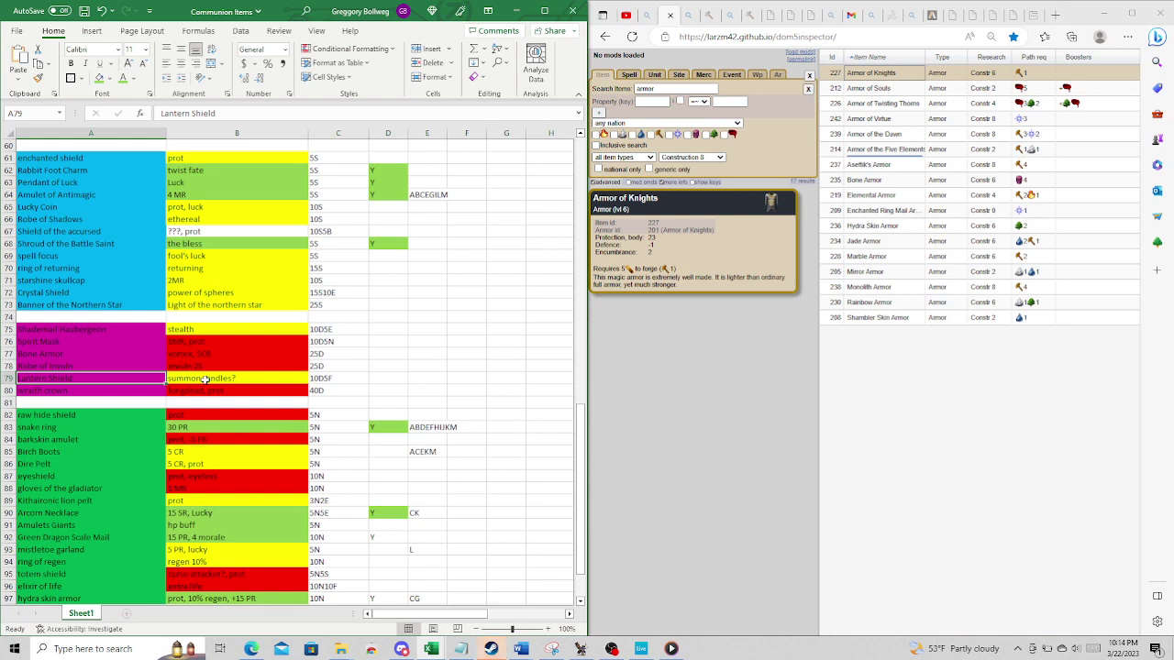
pyautogui.click(206, 378)
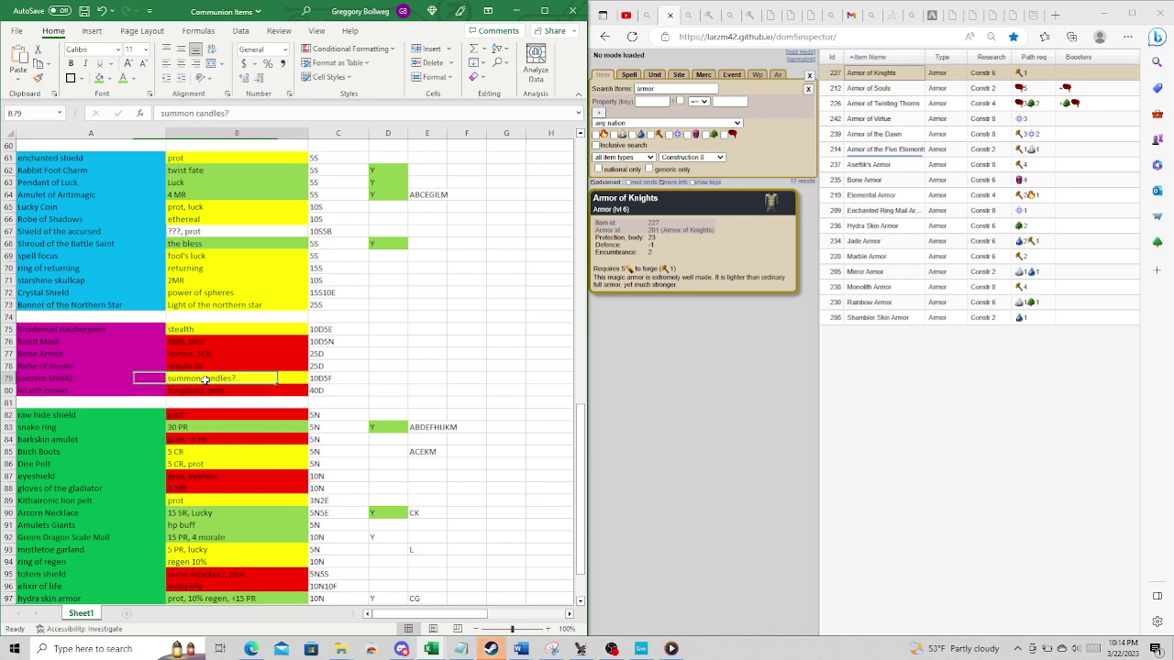
pyautogui.click(68, 382)
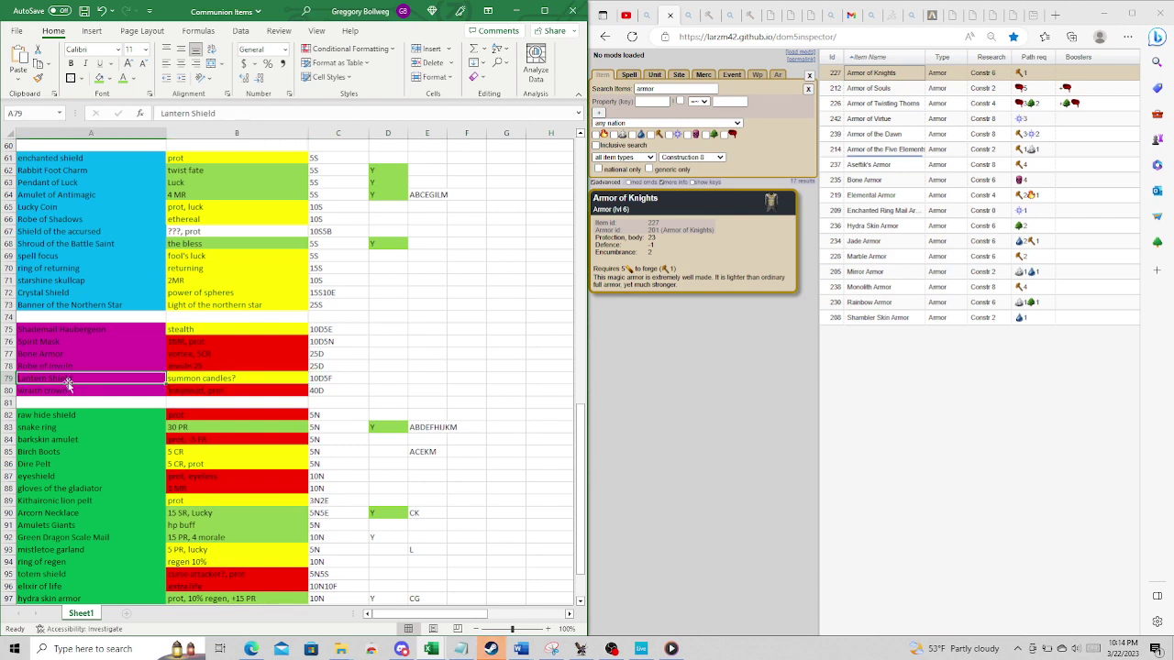
pyautogui.doubleClick(200, 380)
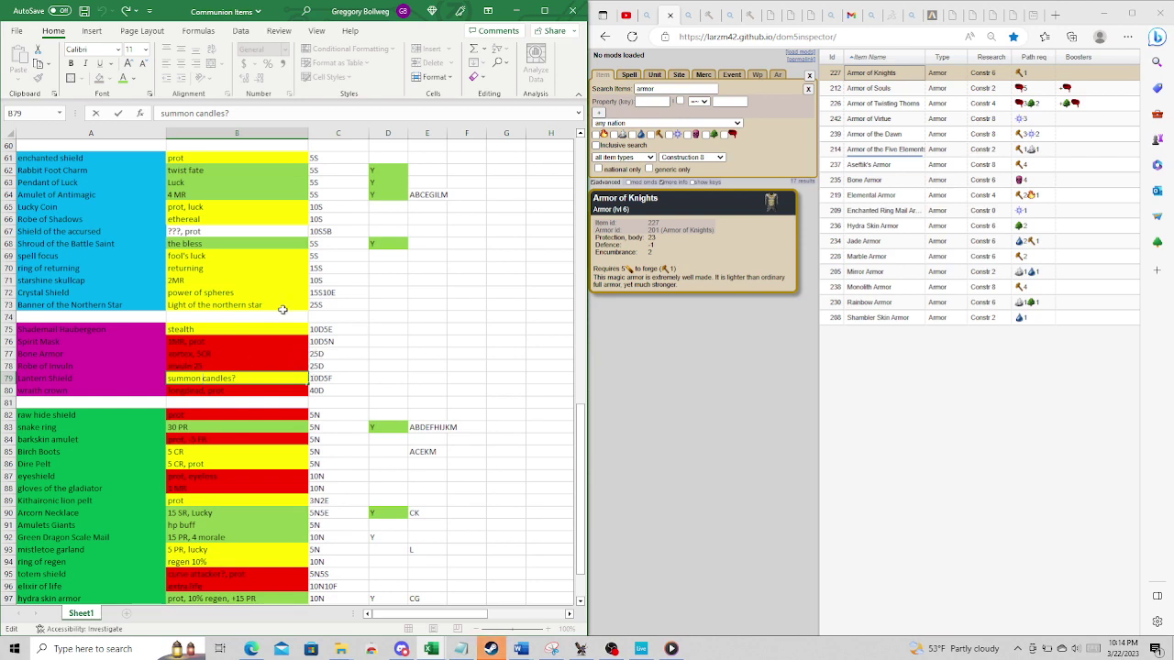
pyautogui.click(358, 379)
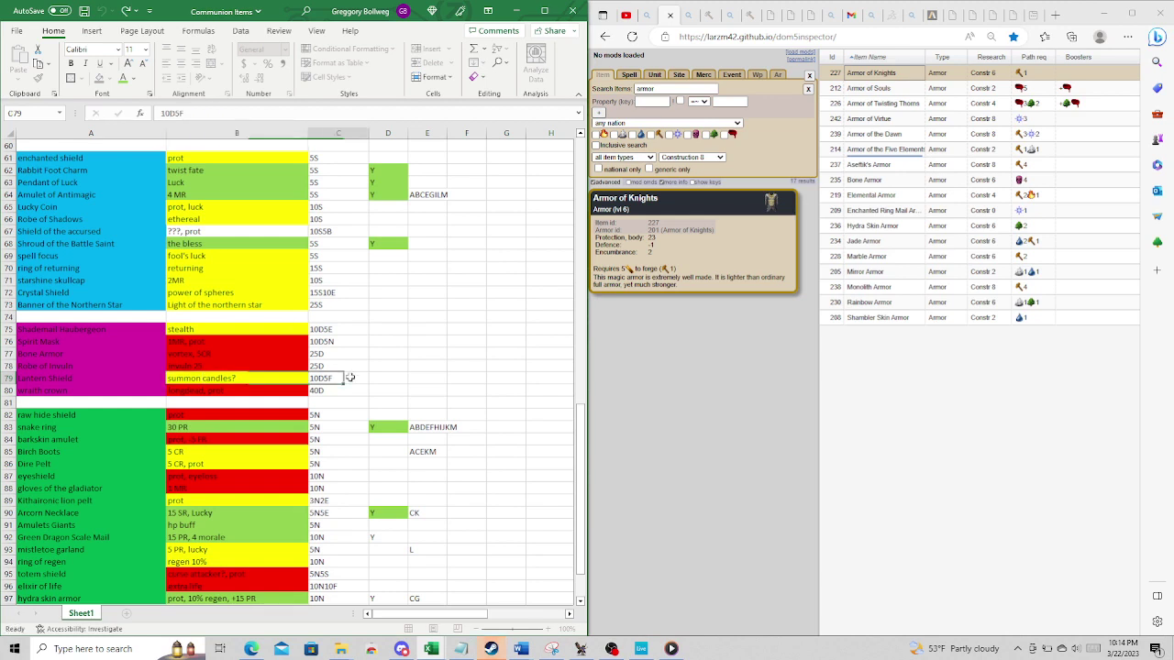
pyautogui.click(254, 380)
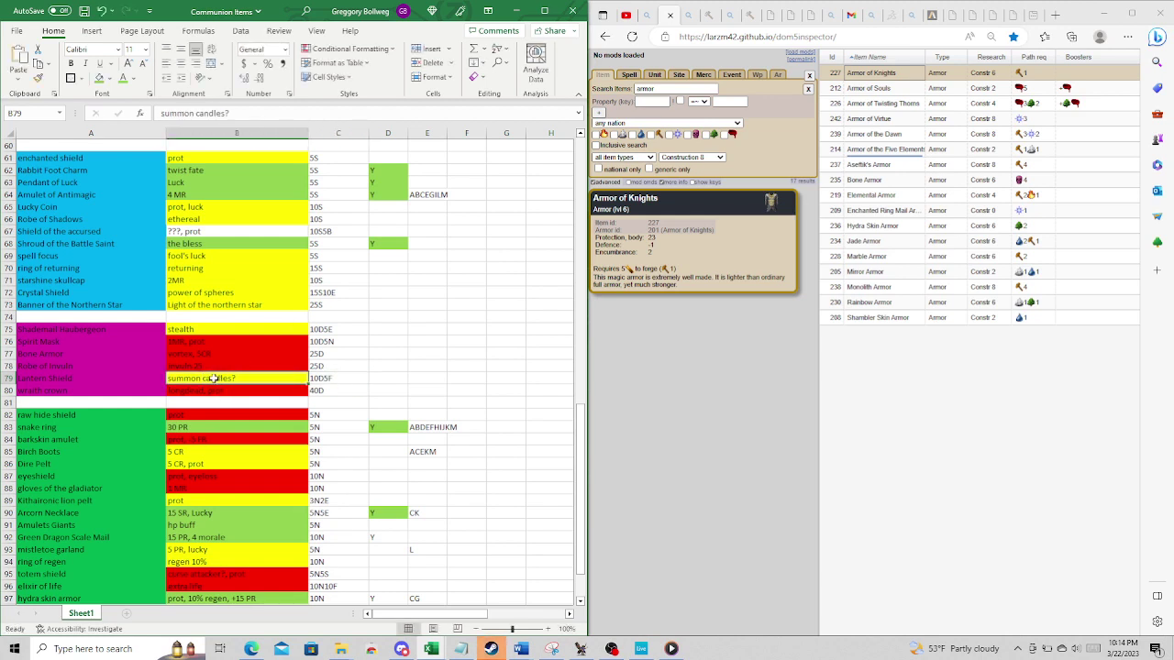
pyautogui.scroll(-4, 217, 401)
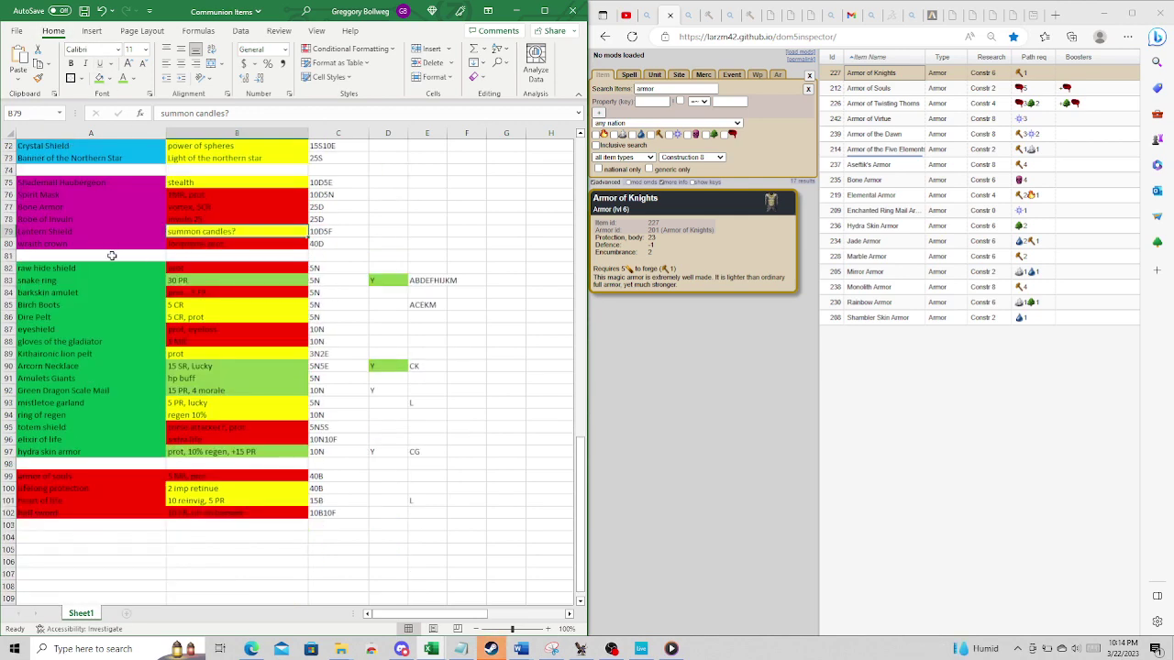
pyautogui.click(183, 268)
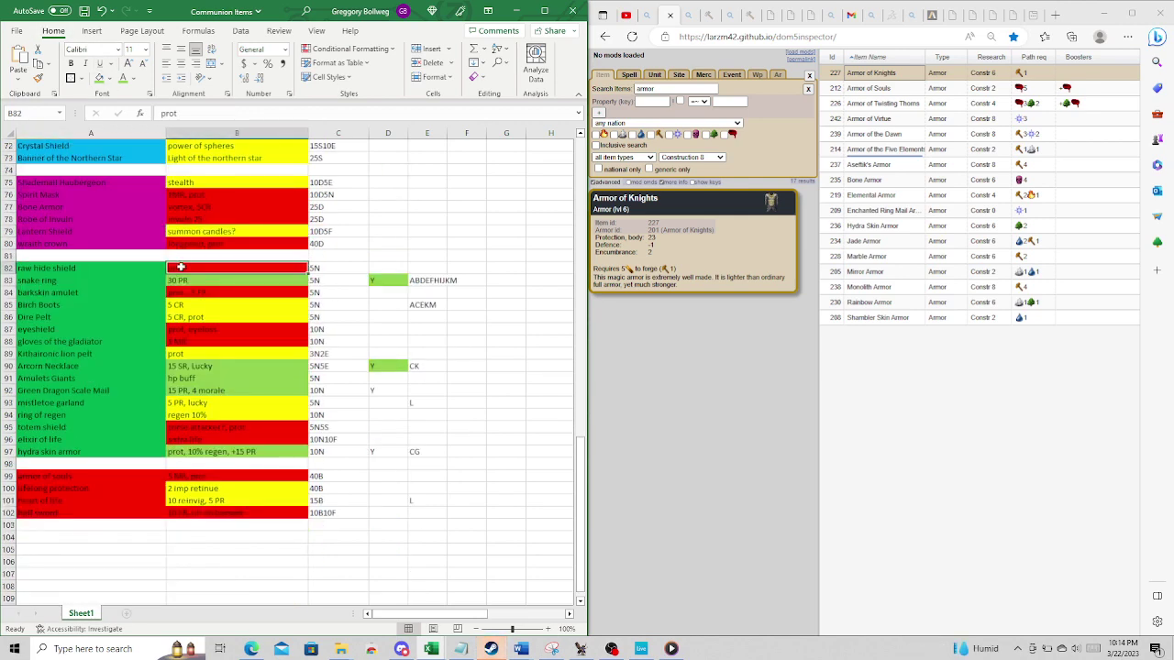
pyautogui.click(46, 281)
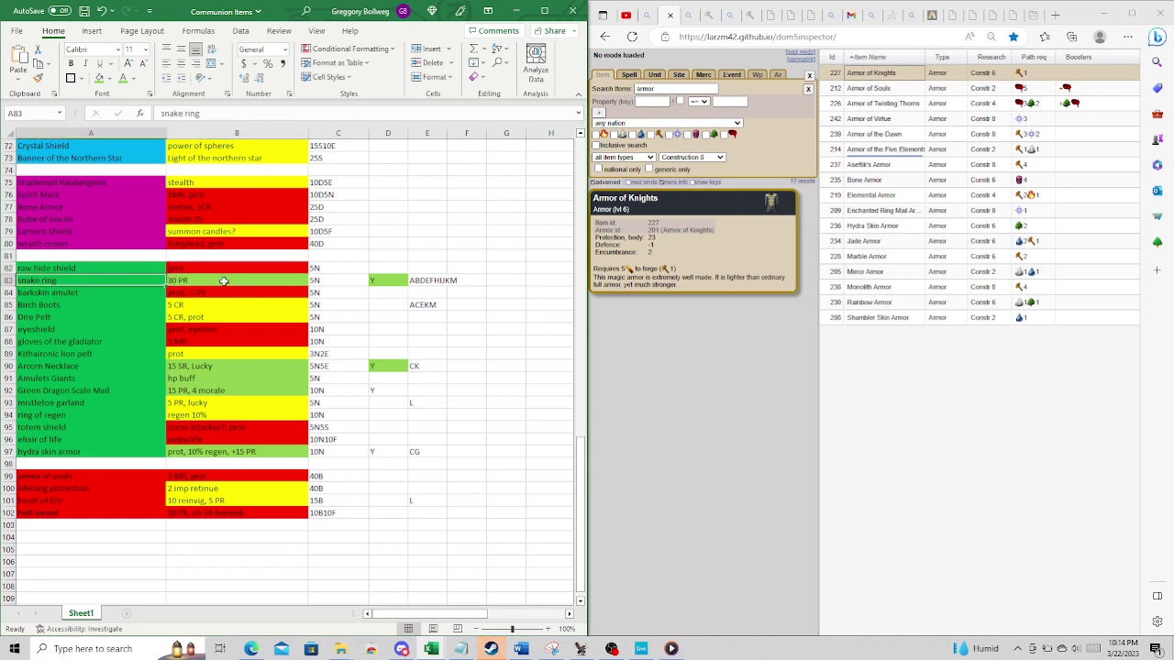
pyautogui.click(192, 280)
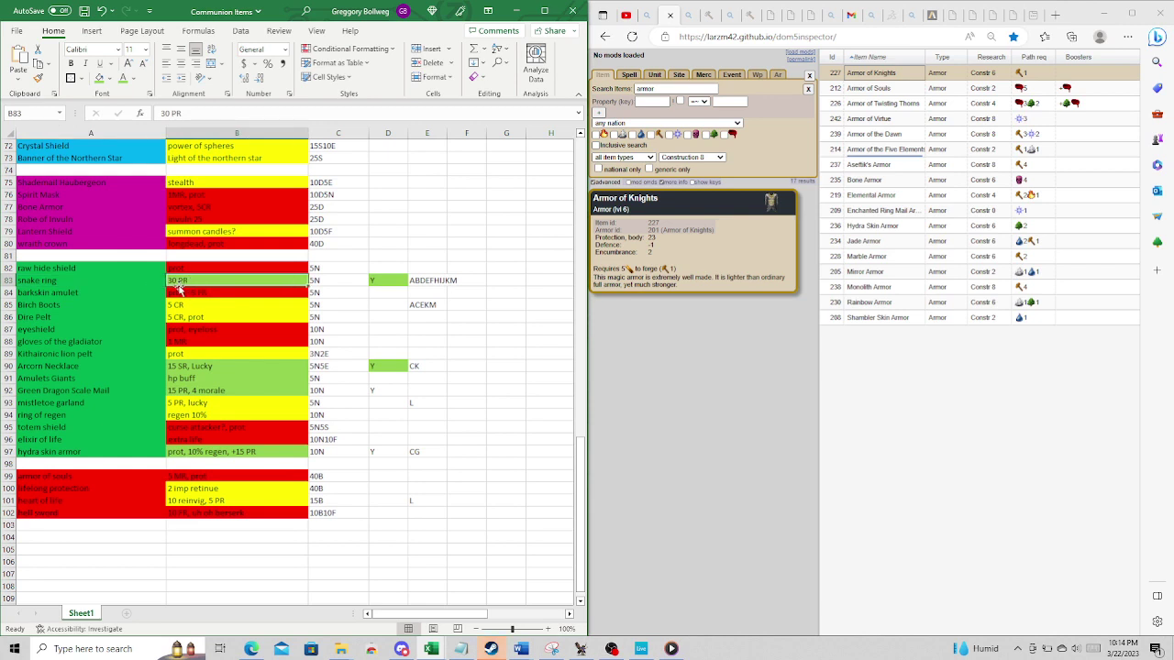
pyautogui.click(149, 281)
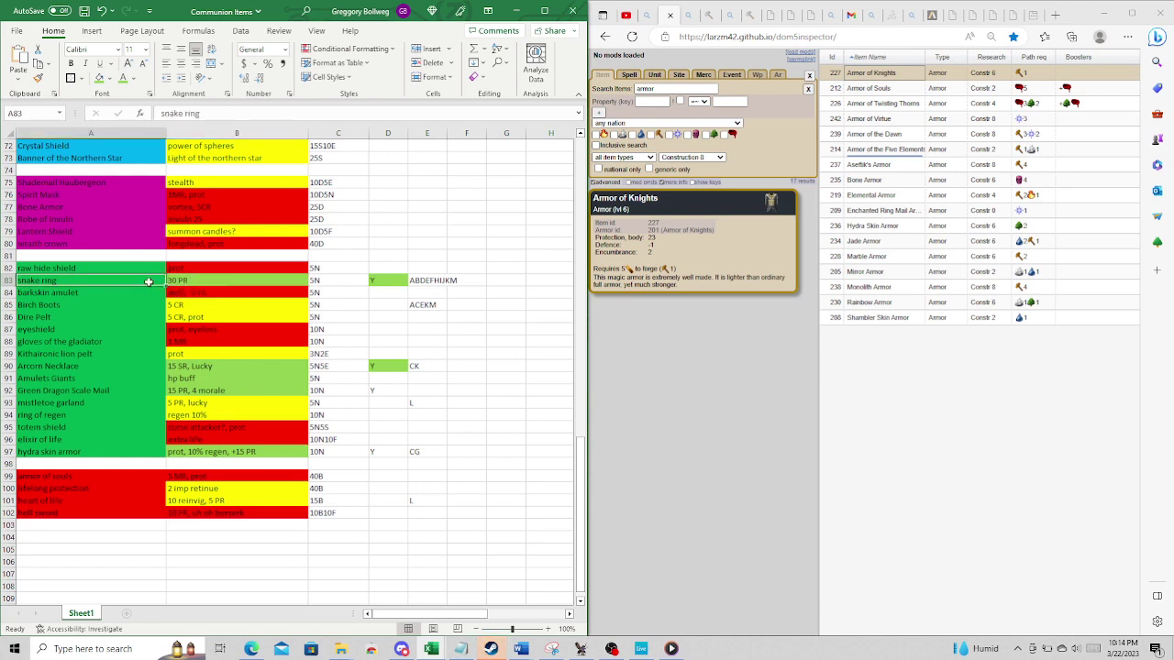
pyautogui.click(206, 282)
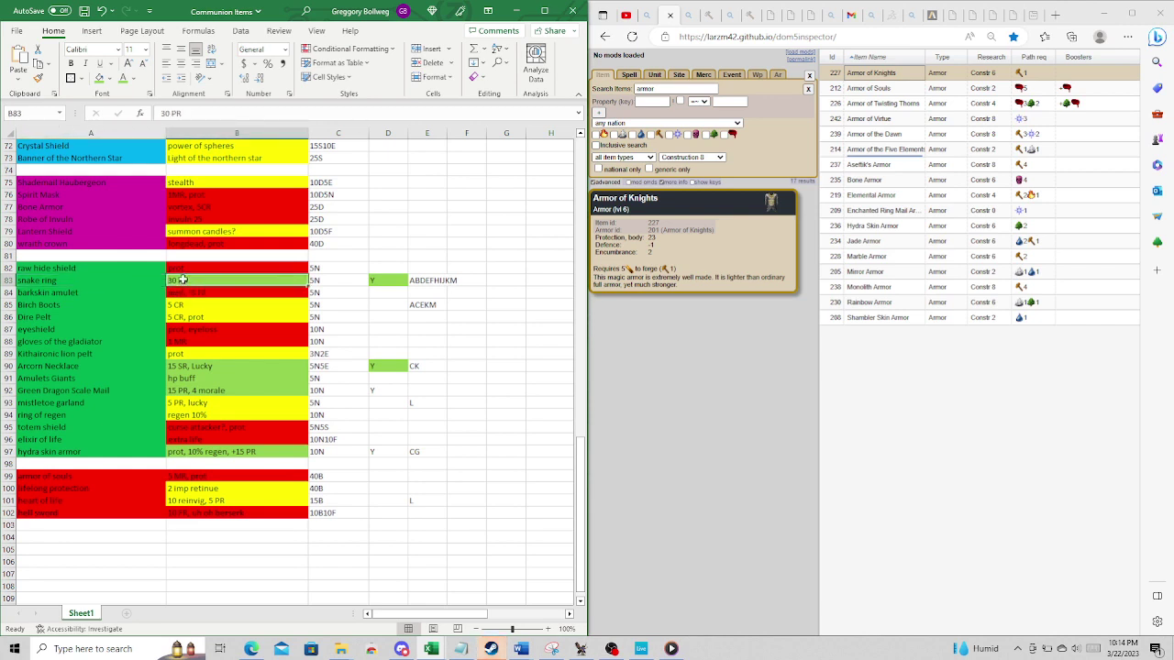
pyautogui.click(420, 280)
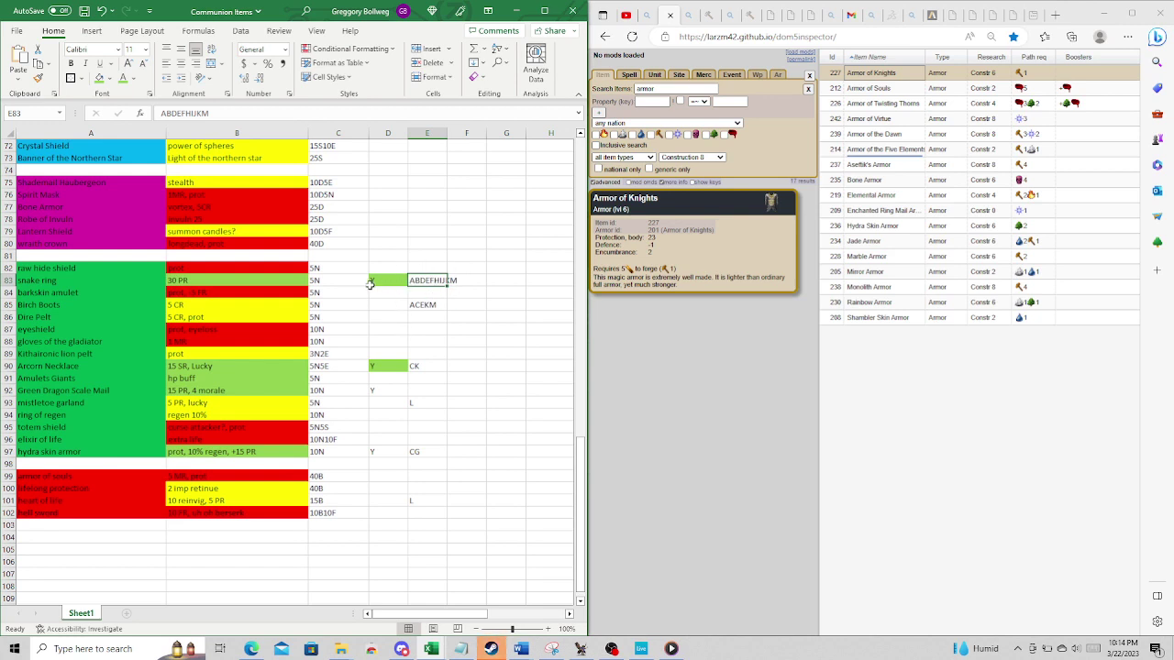
pyautogui.click(44, 282)
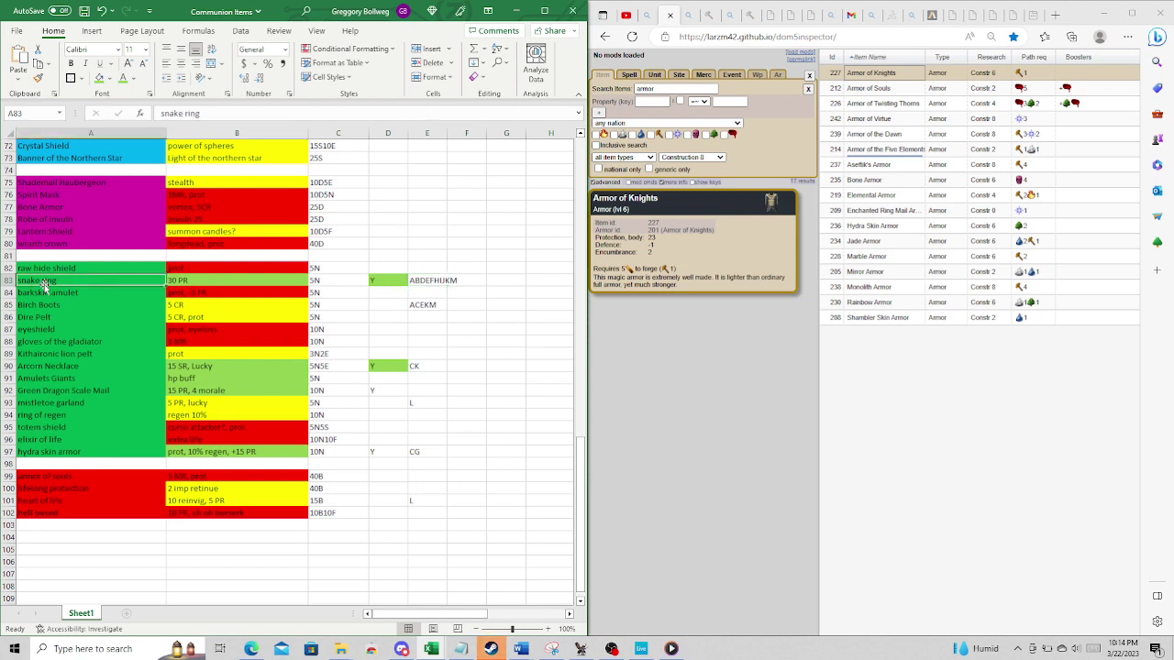
pyautogui.click(201, 281)
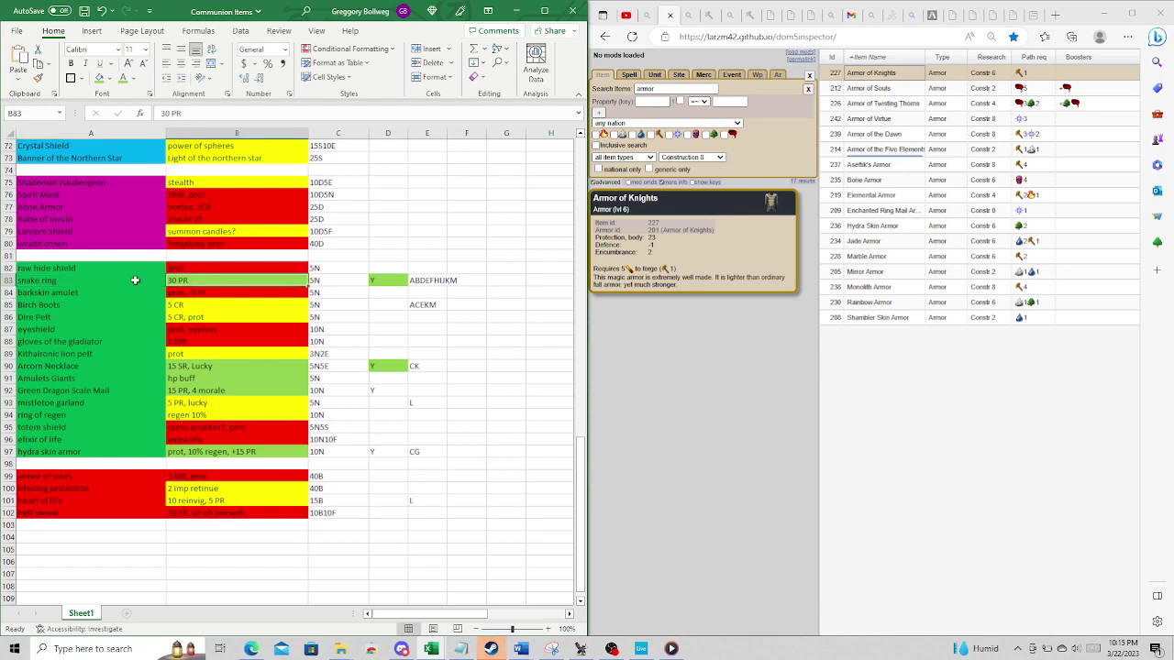
pyautogui.click(74, 279)
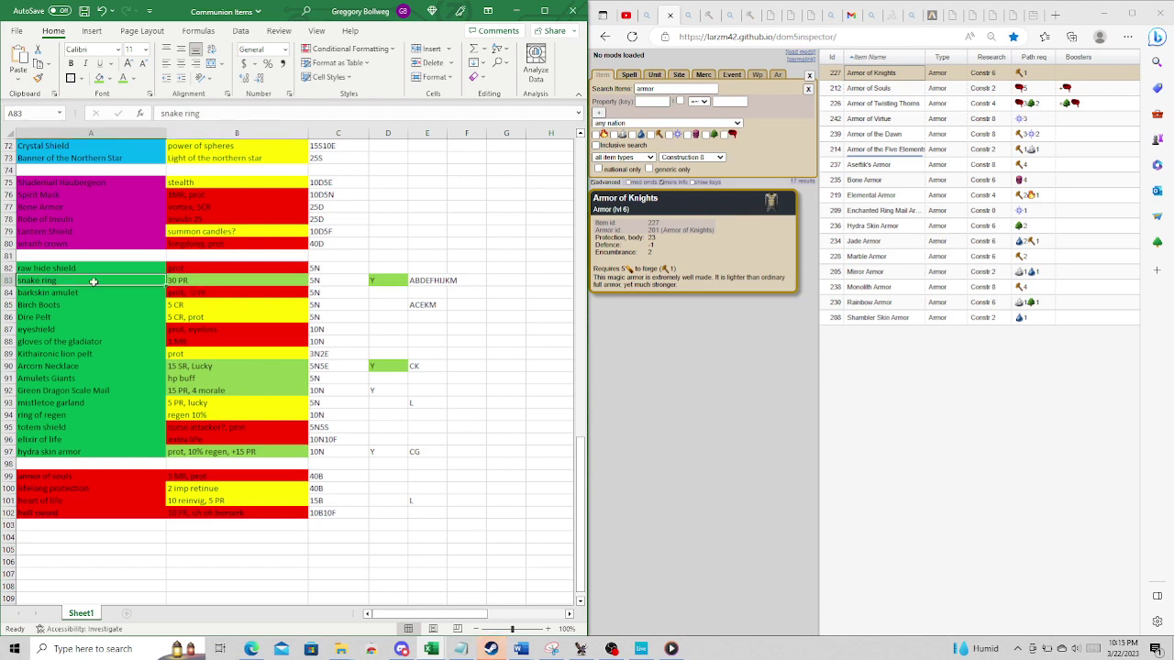
pyautogui.click(181, 282)
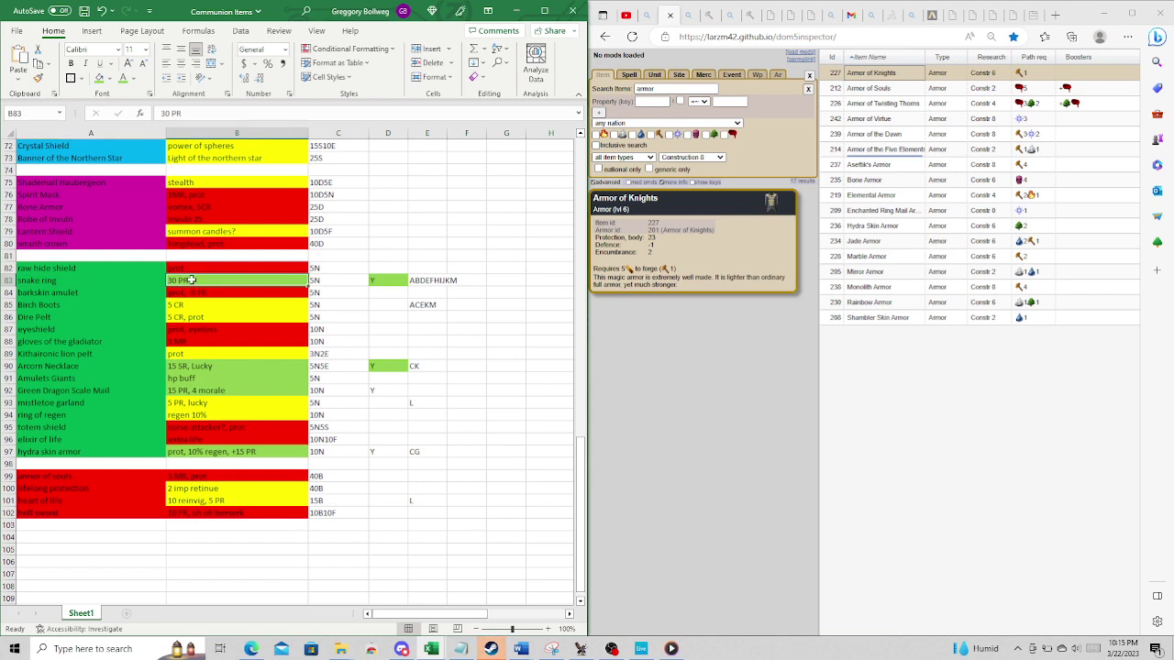
pyautogui.doubleClick(427, 283)
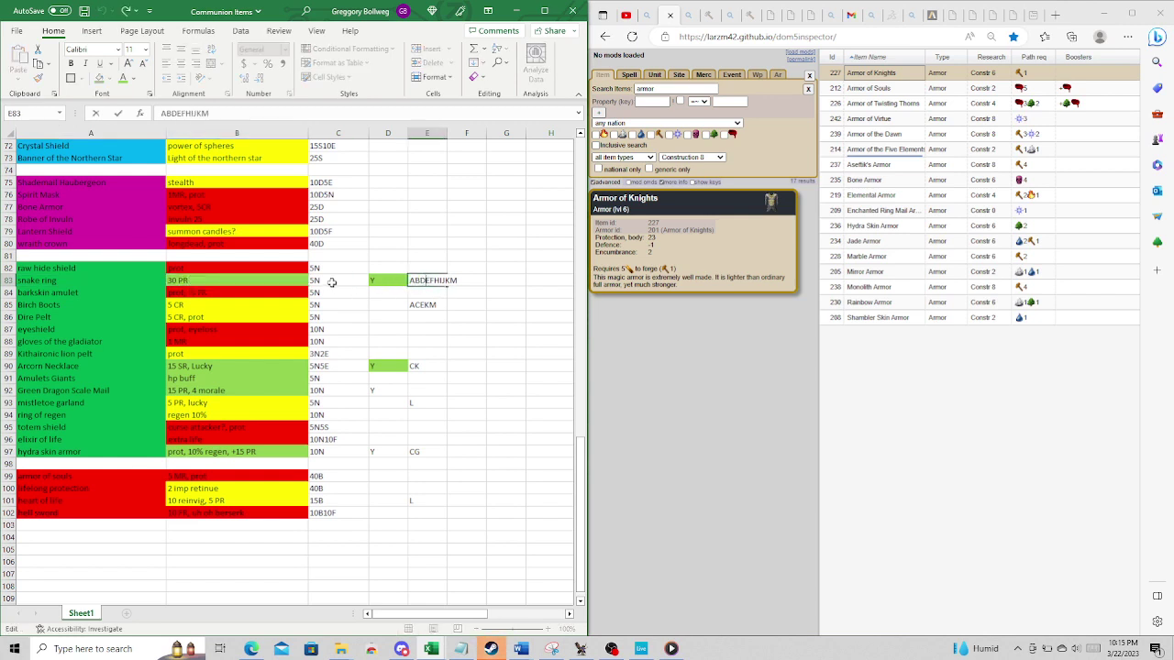
pyautogui.click(88, 304)
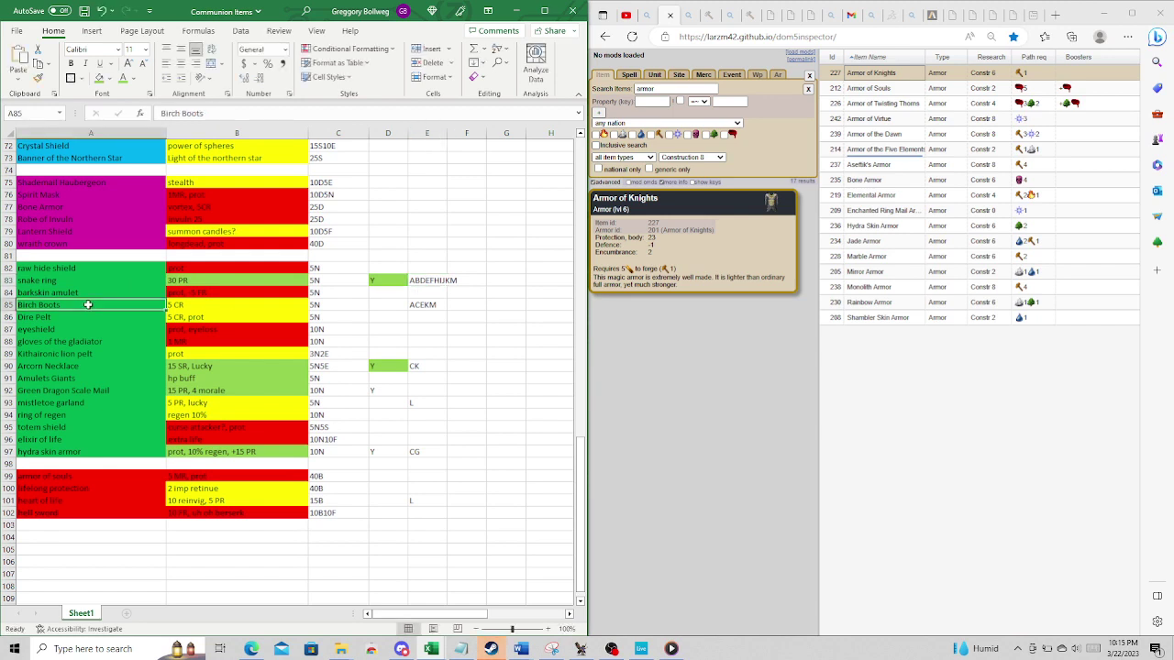
pyautogui.click(169, 304)
pyautogui.hotkey('ctrl', 'Down')
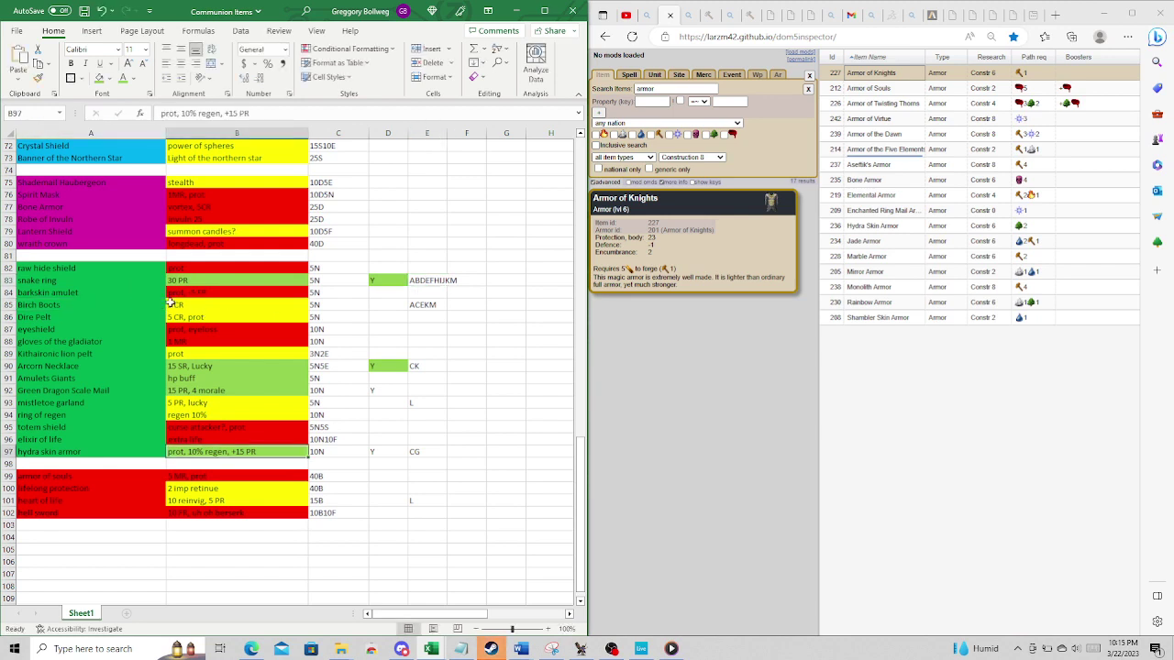
pyautogui.click(170, 304)
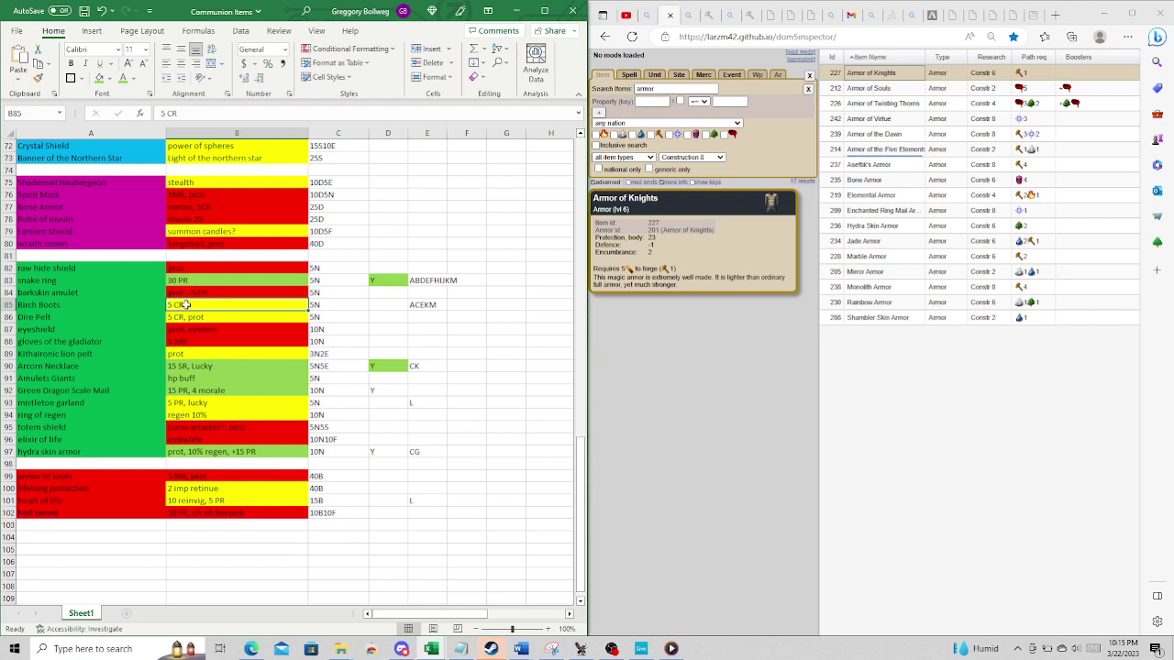
pyautogui.click(422, 303)
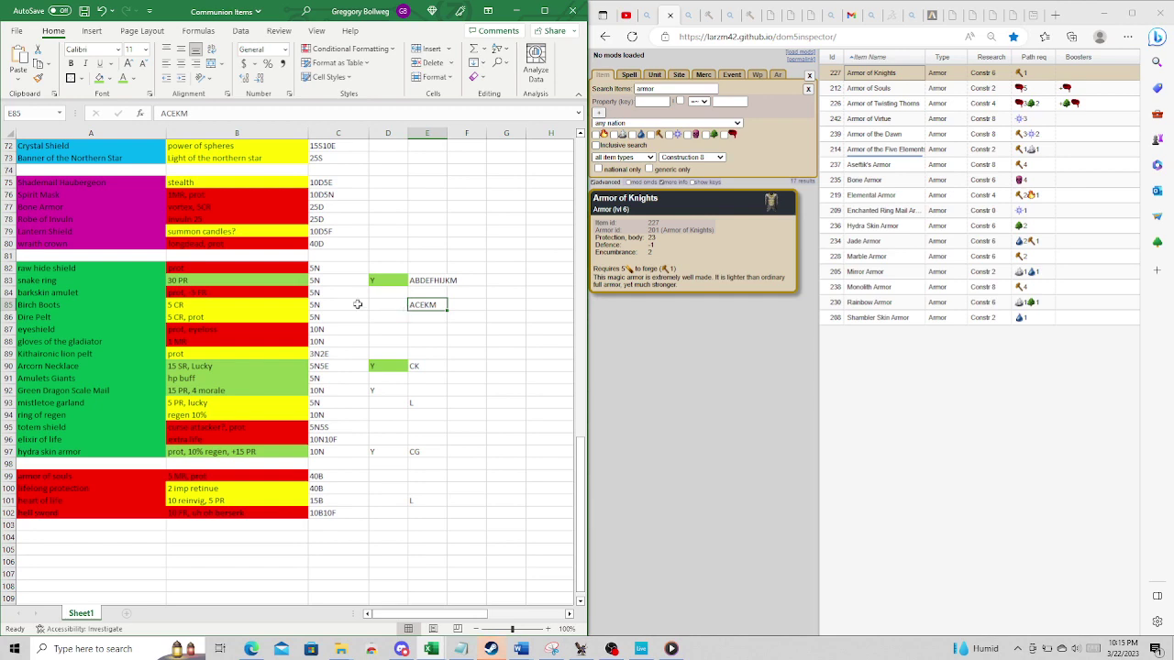
pyautogui.click(87, 307)
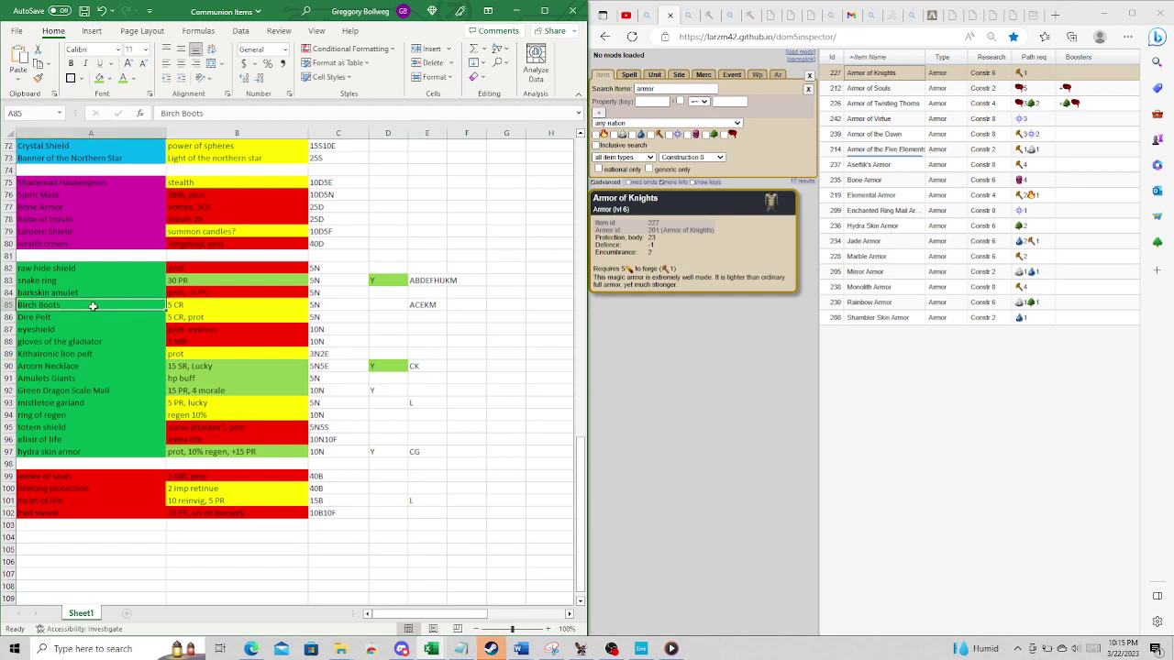
pyautogui.moveTo(580, 465); pyautogui.dragTo(600, 144)
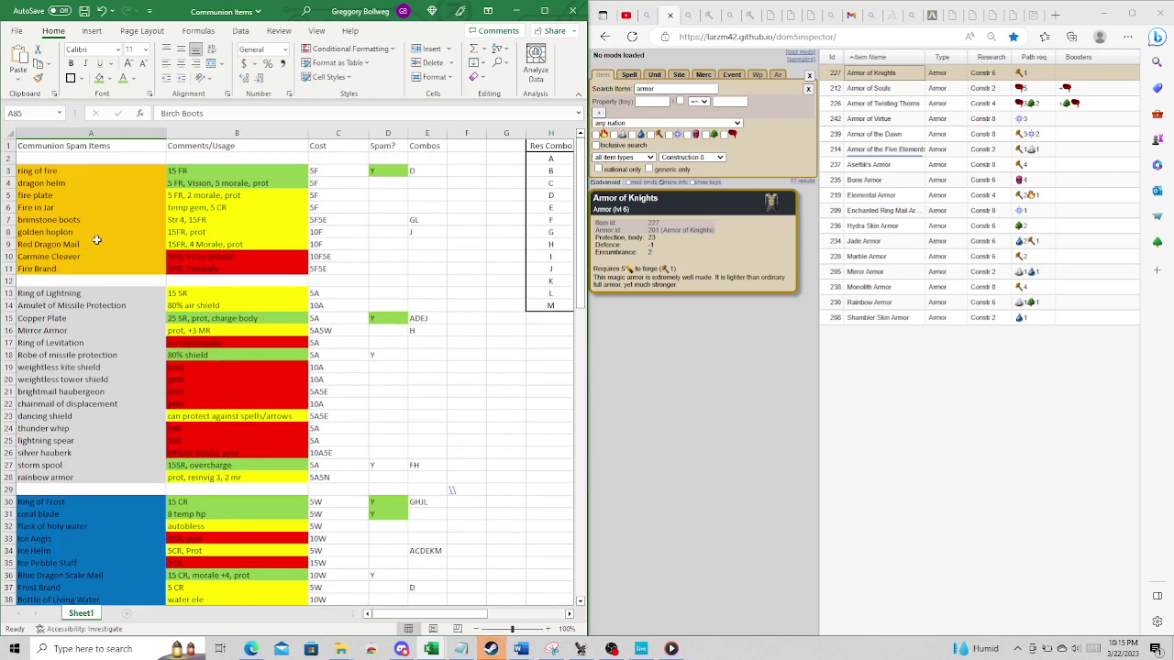
pyautogui.click(59, 224)
pyautogui.doubleClick(188, 223)
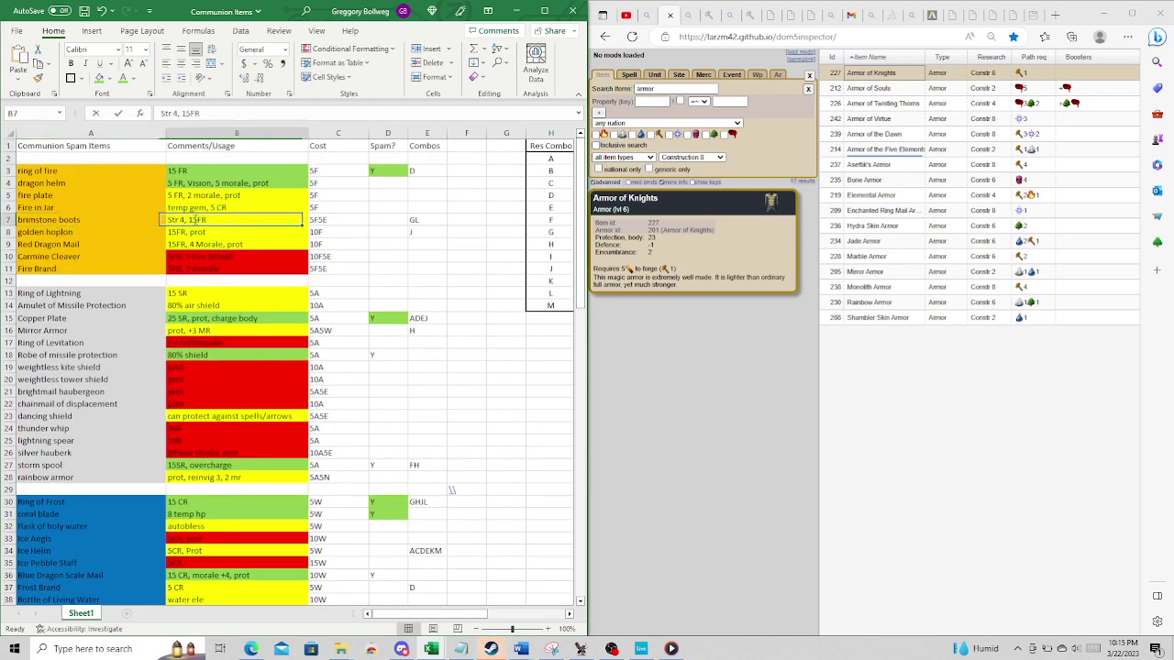
pyautogui.press('Escape')
pyautogui.click(341, 219)
pyautogui.doubleClick(341, 219)
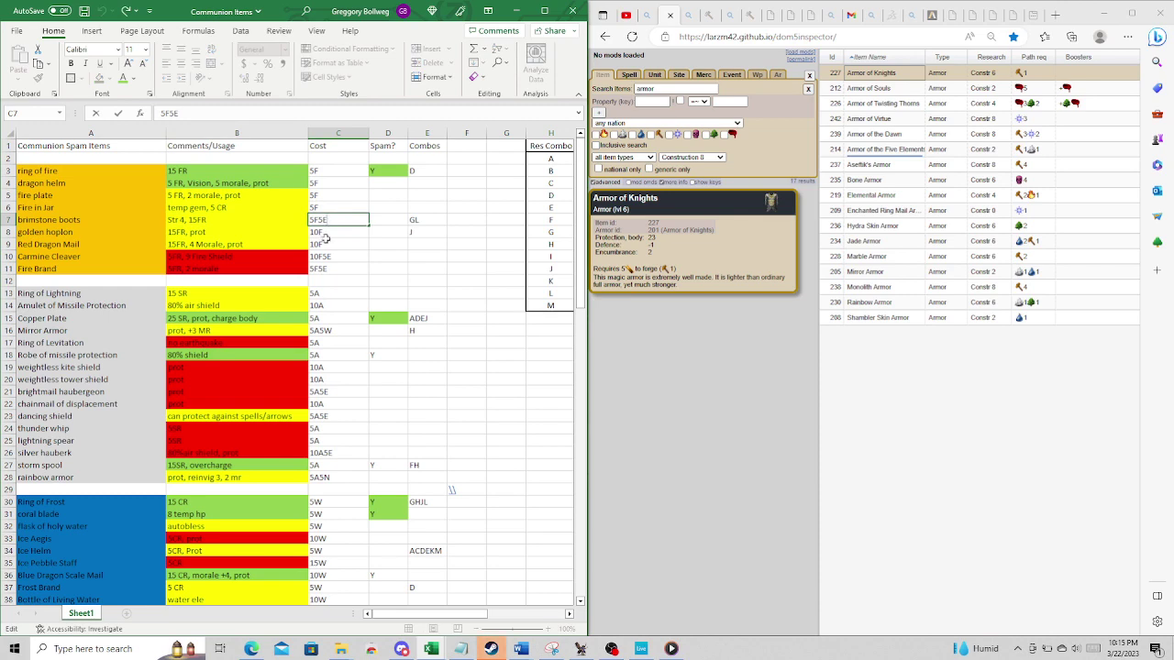
pyautogui.click(389, 221)
pyautogui.click(353, 221)
pyautogui.scroll(-20, 353, 240)
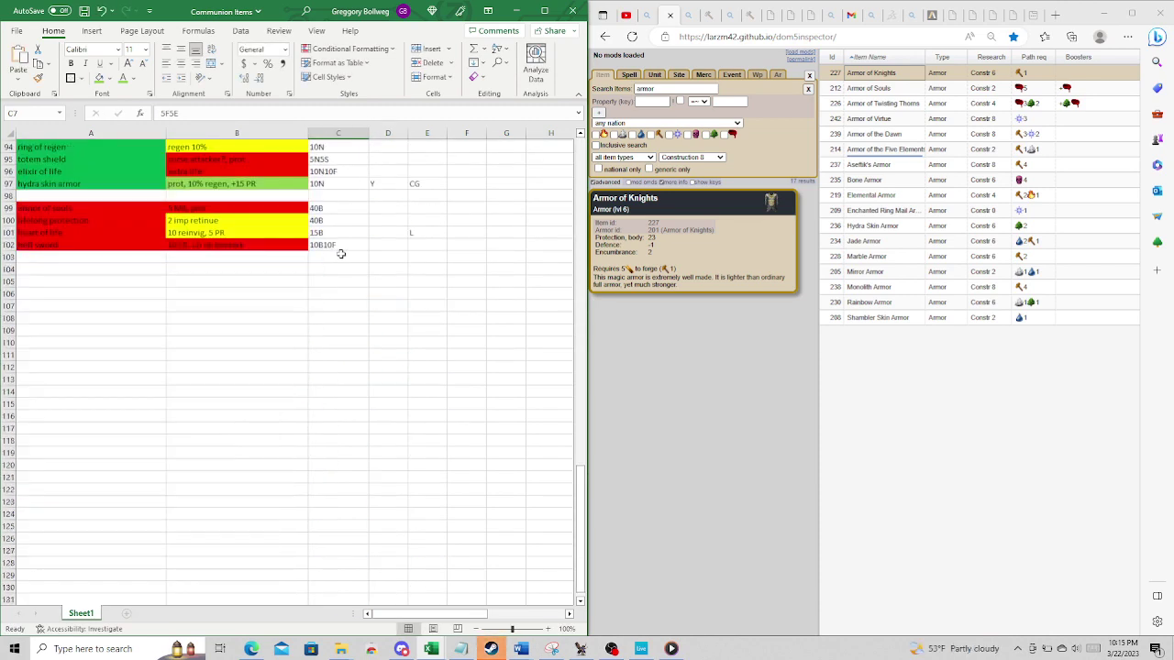
pyautogui.scroll(8, 340, 254)
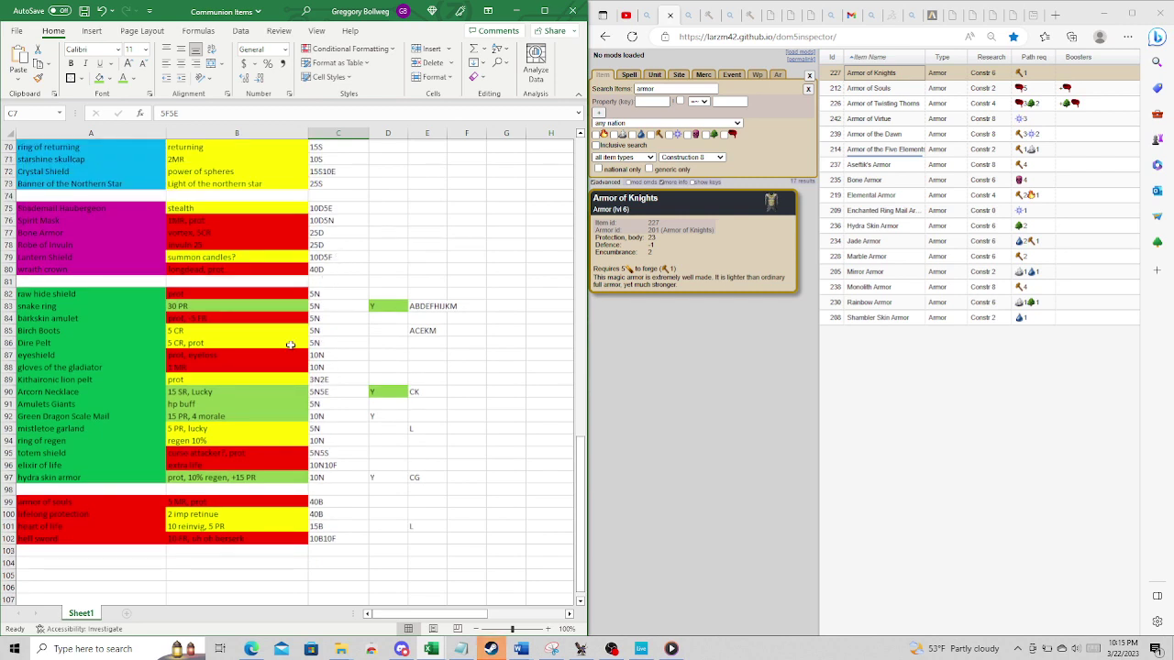
pyautogui.click(58, 332)
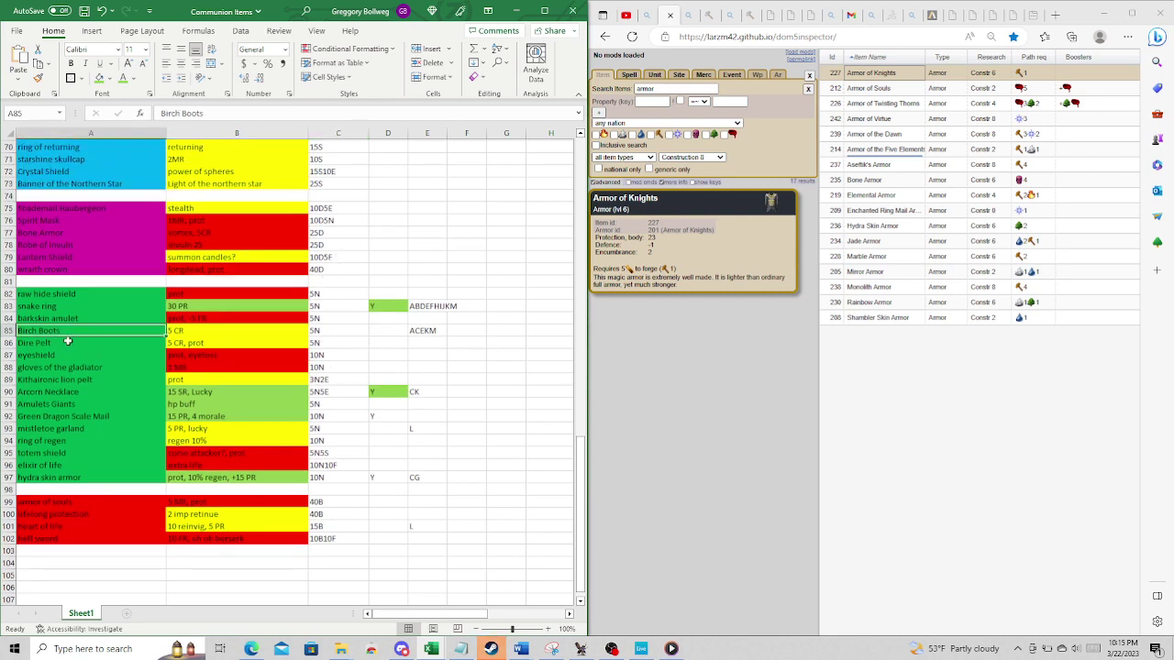
pyautogui.click(188, 333)
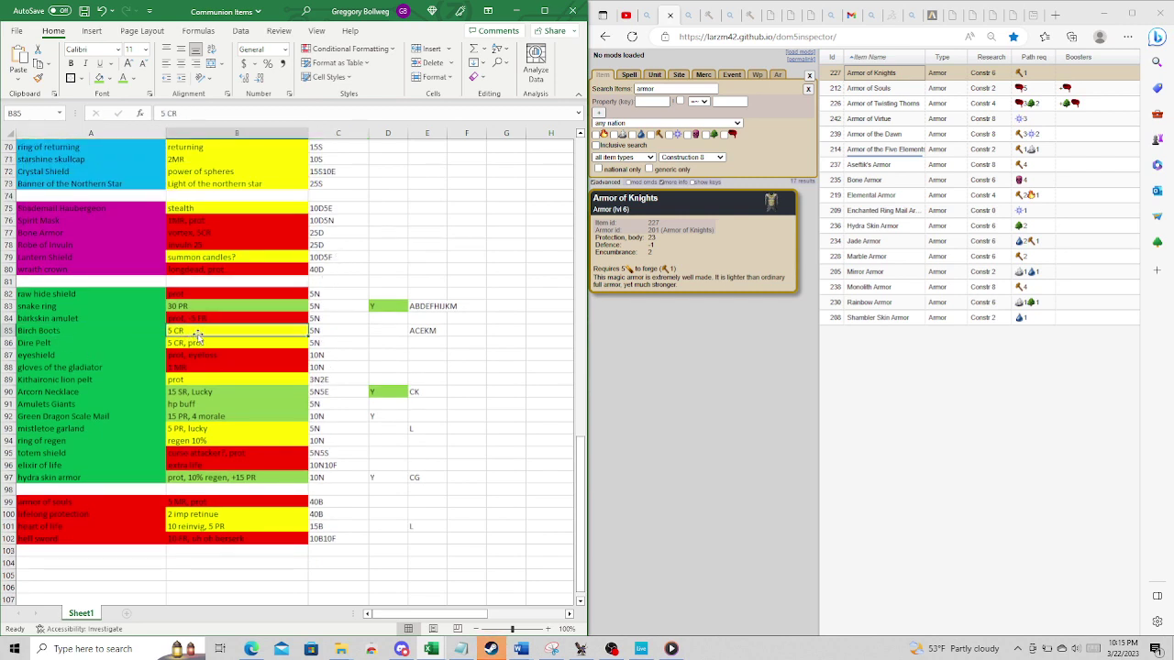
pyautogui.click(88, 341)
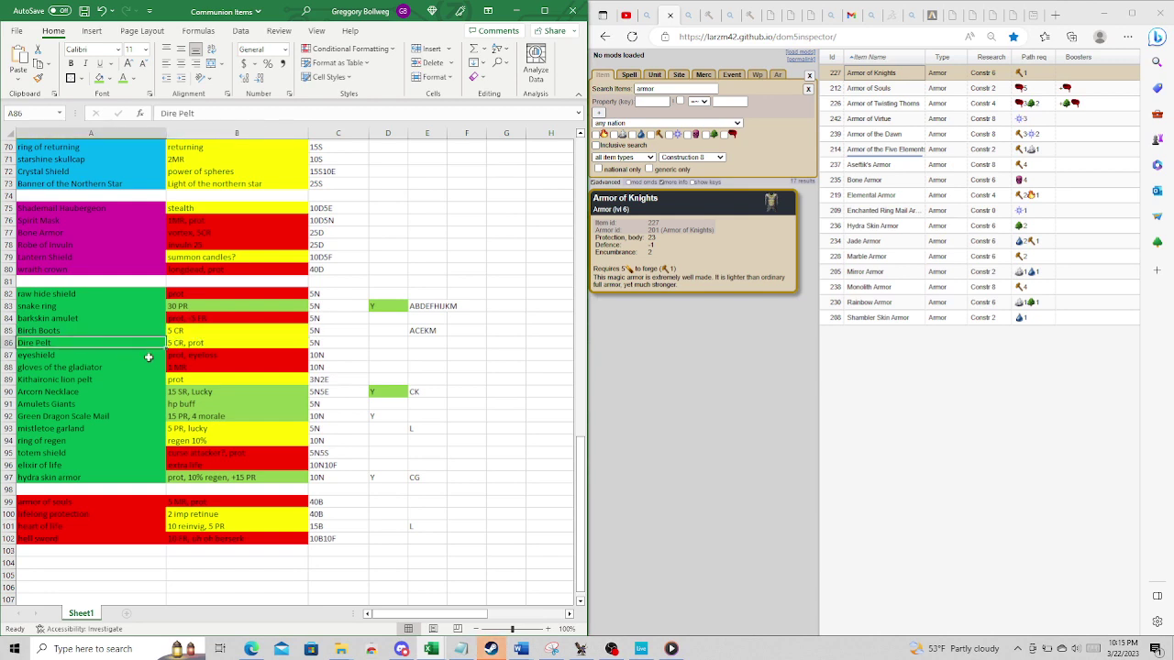
pyautogui.click(227, 343)
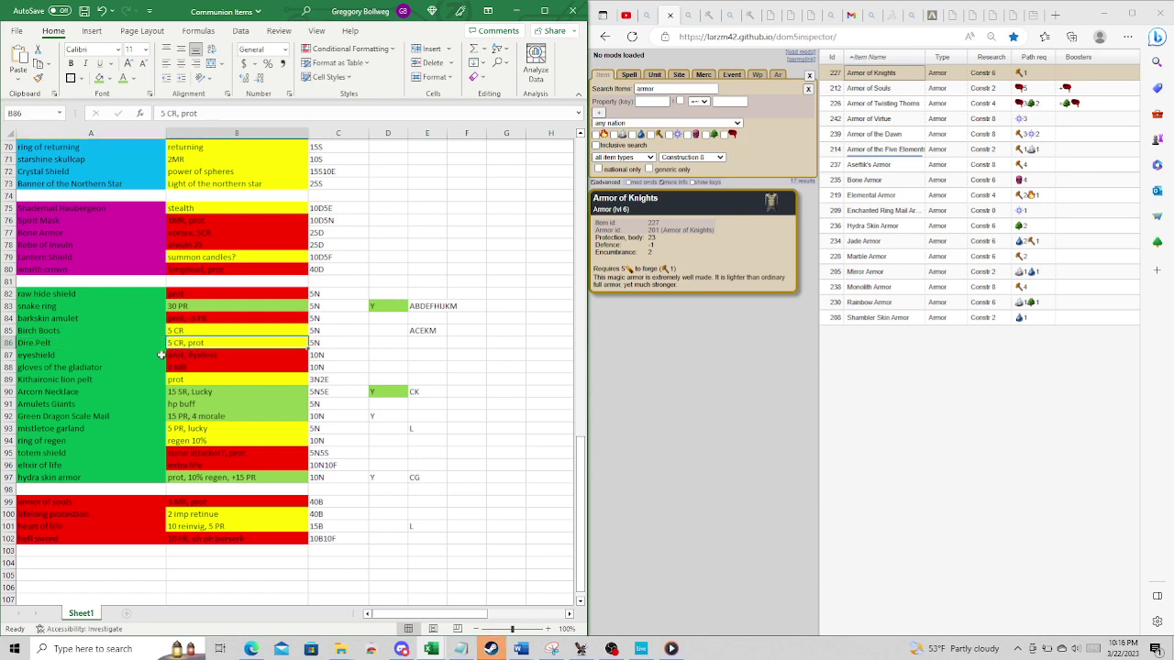
pyautogui.click(200, 361)
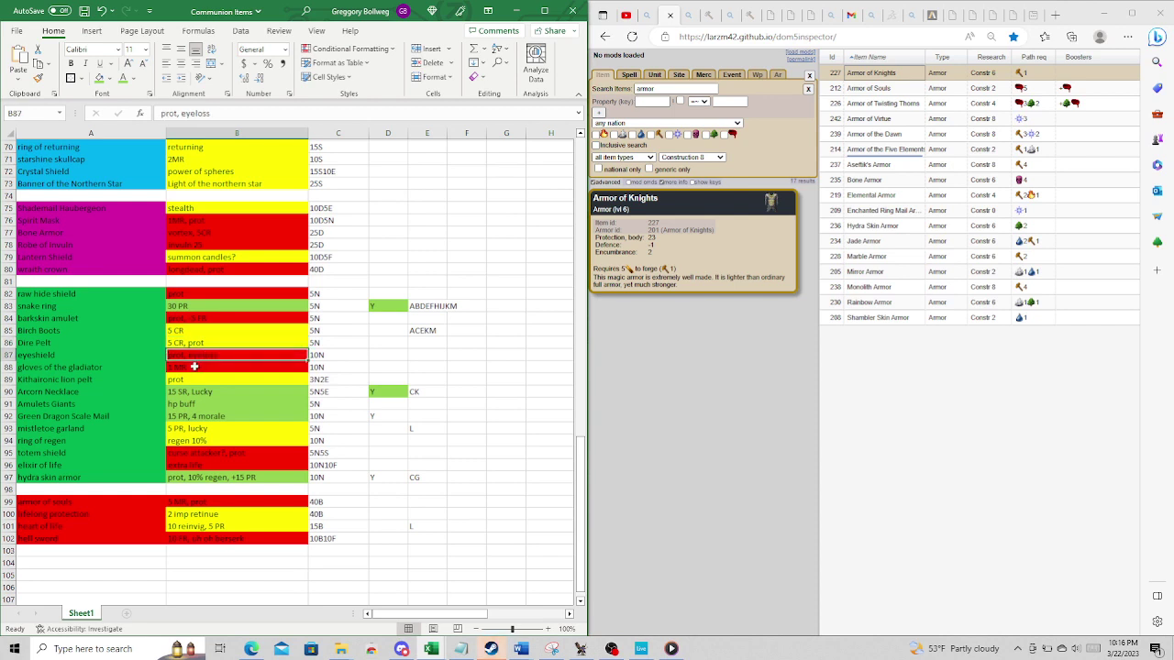
pyautogui.click(196, 368)
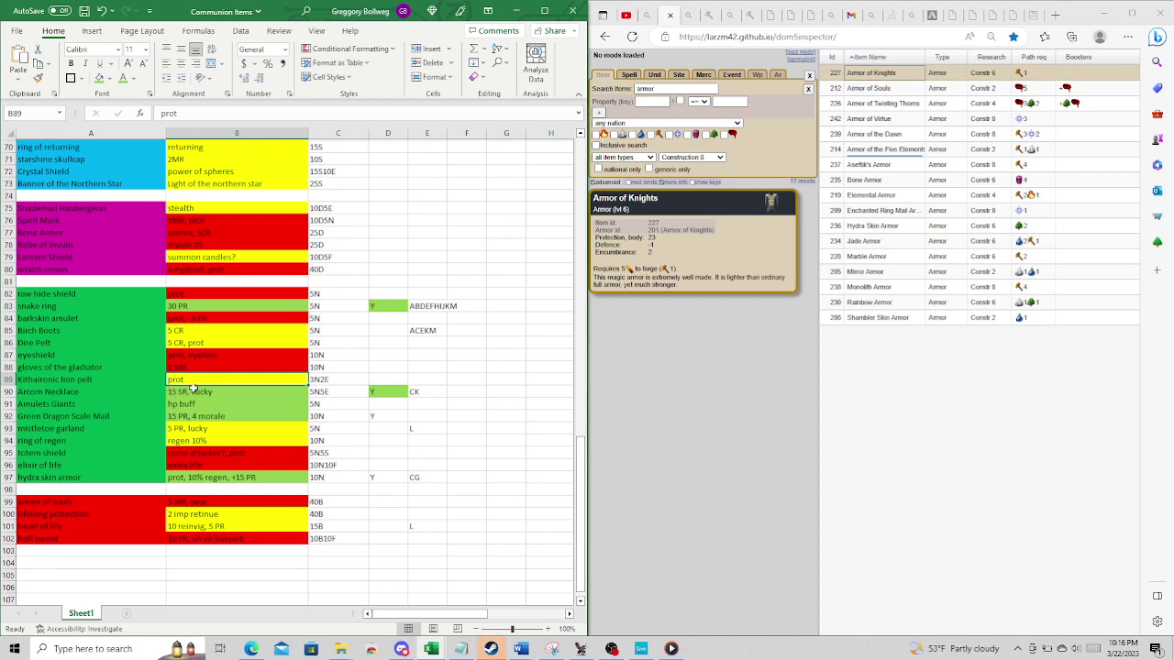
pyautogui.click(341, 380)
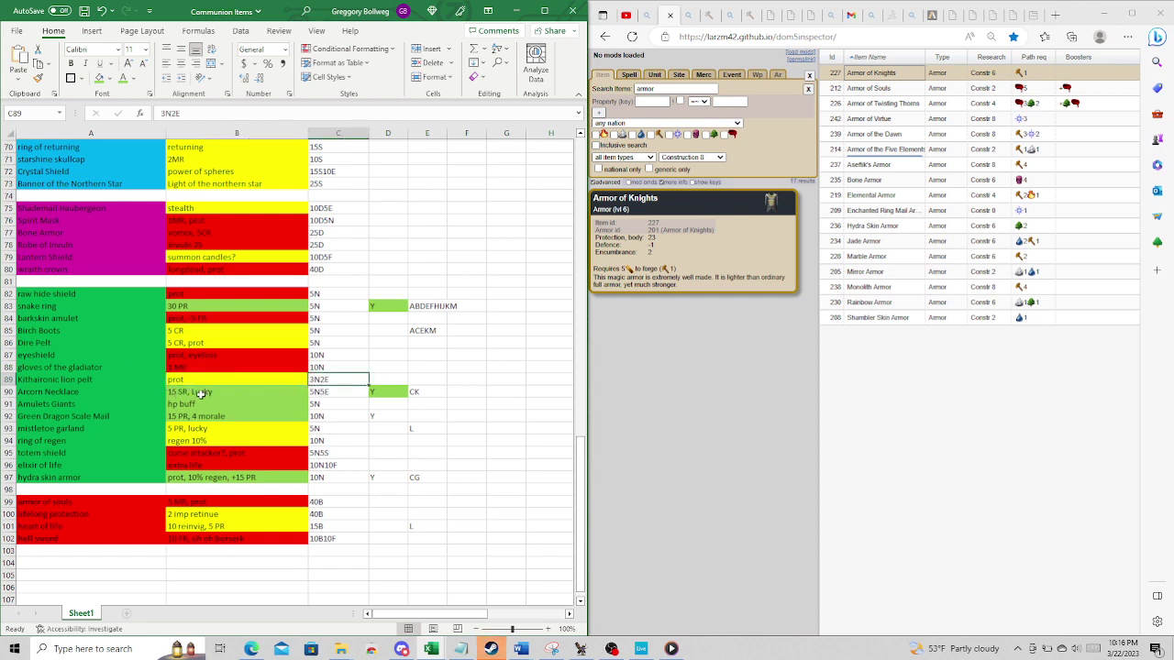
pyautogui.click(95, 392)
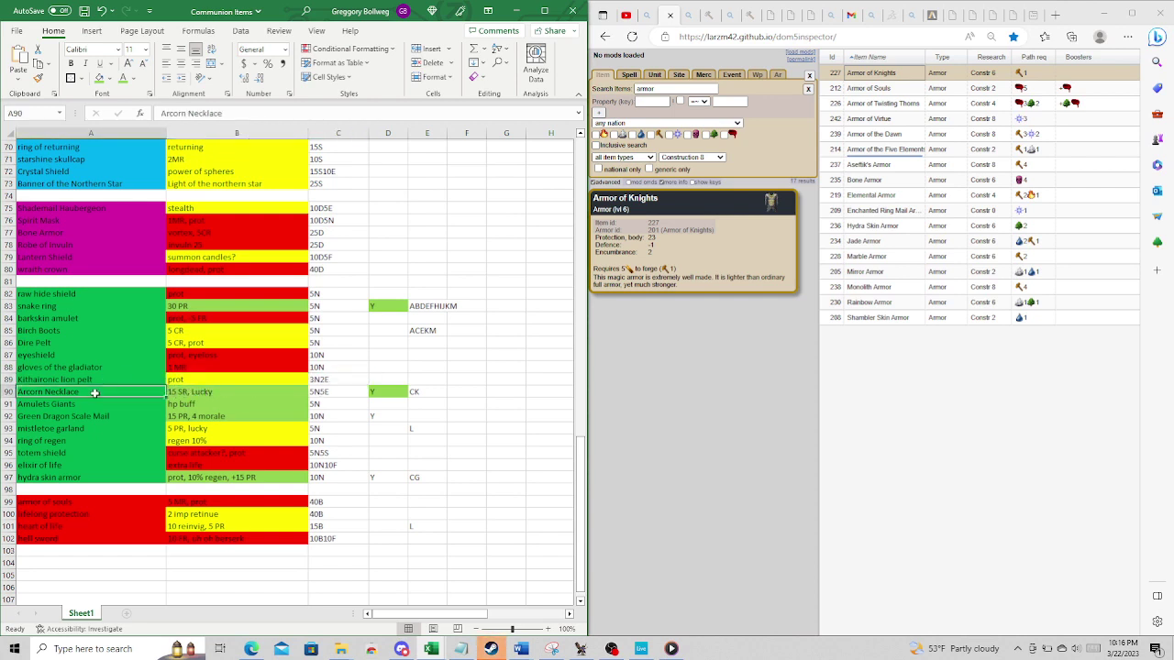
pyautogui.click(178, 393)
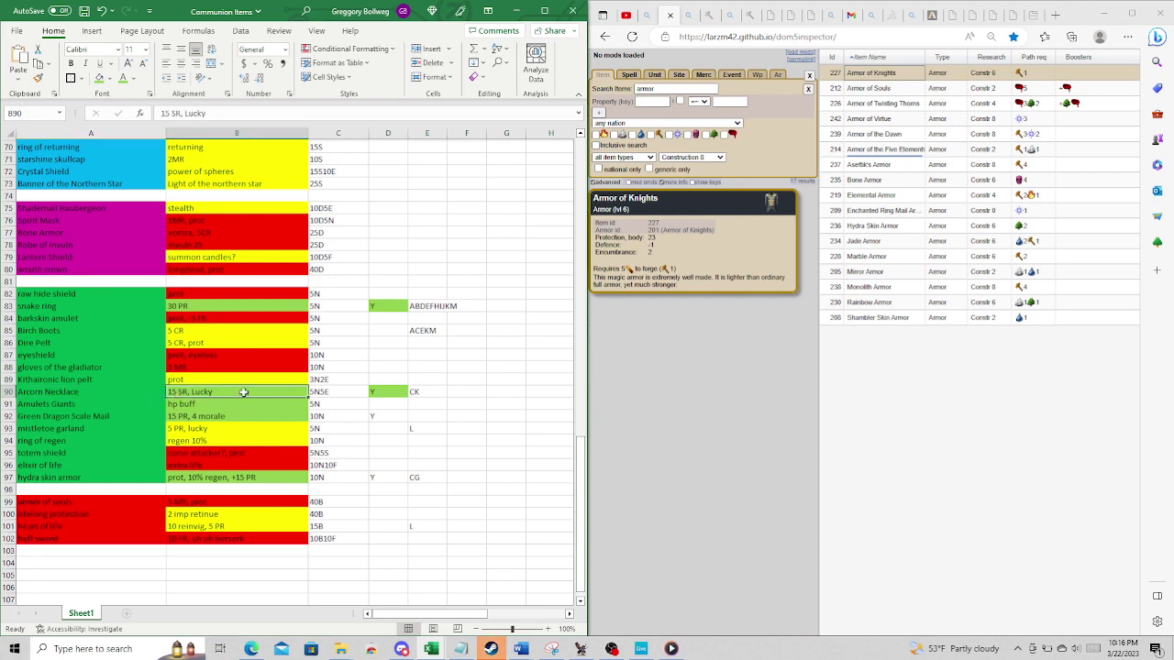
pyautogui.click(72, 391)
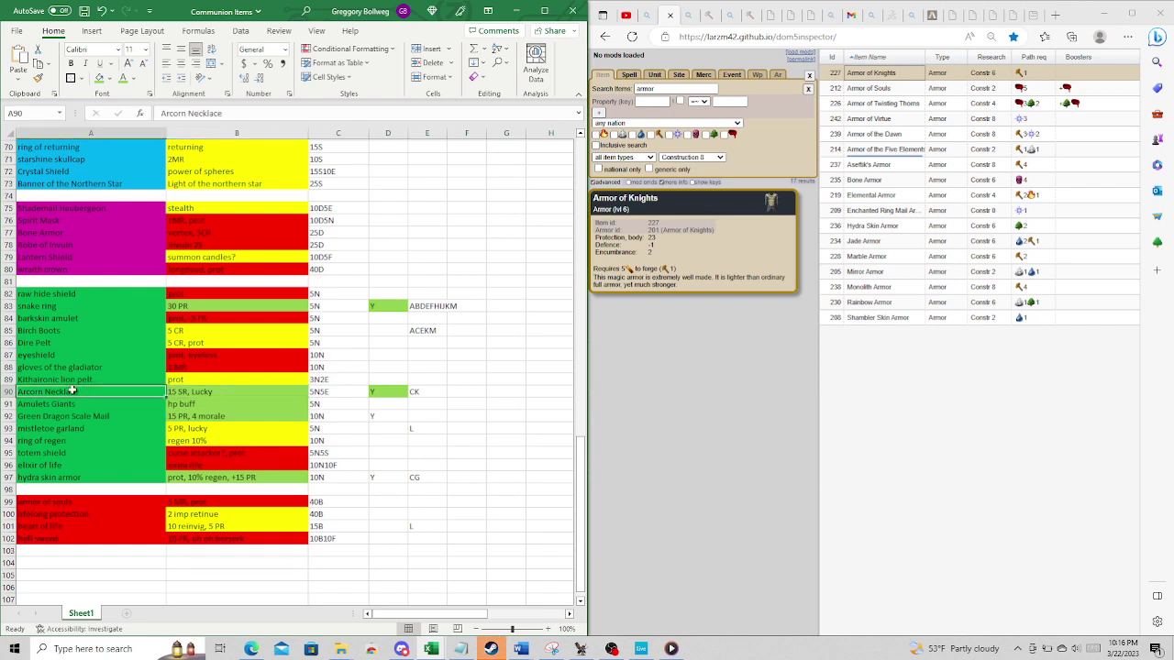
pyautogui.click(224, 395)
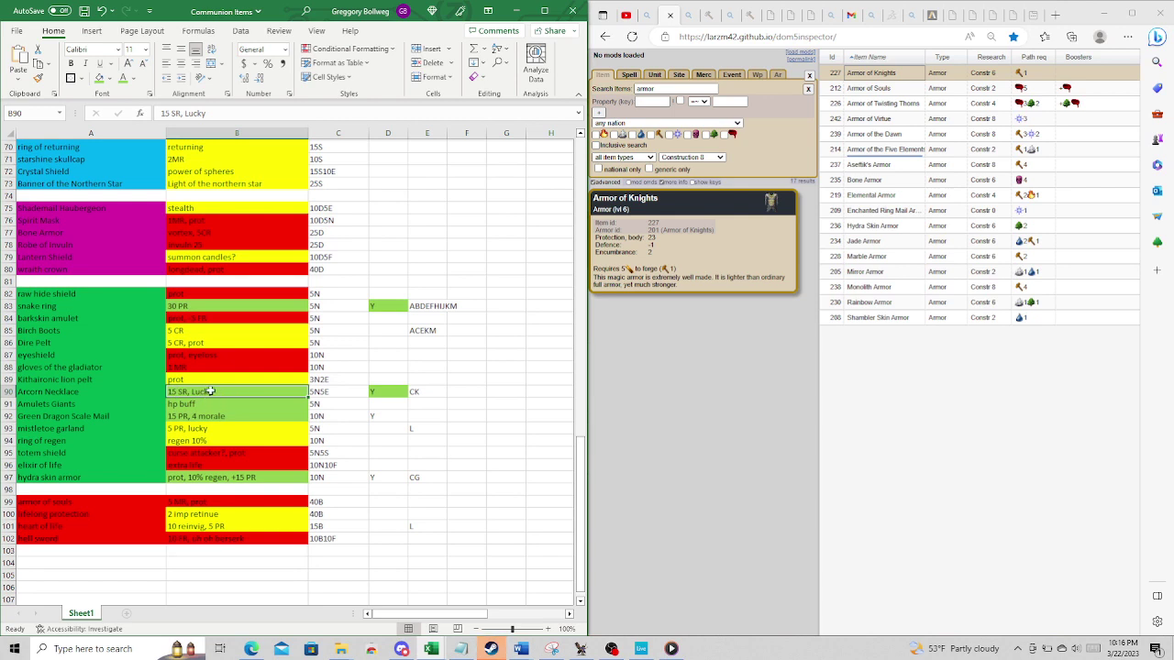
pyautogui.click(341, 389)
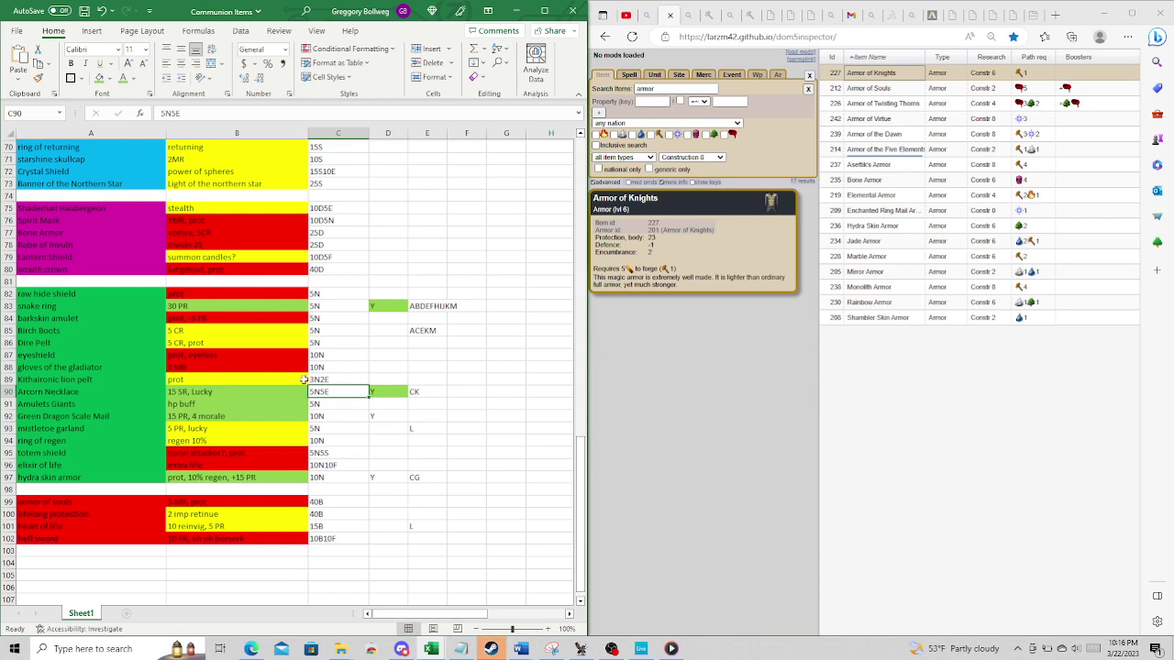
pyautogui.doubleClick(214, 394)
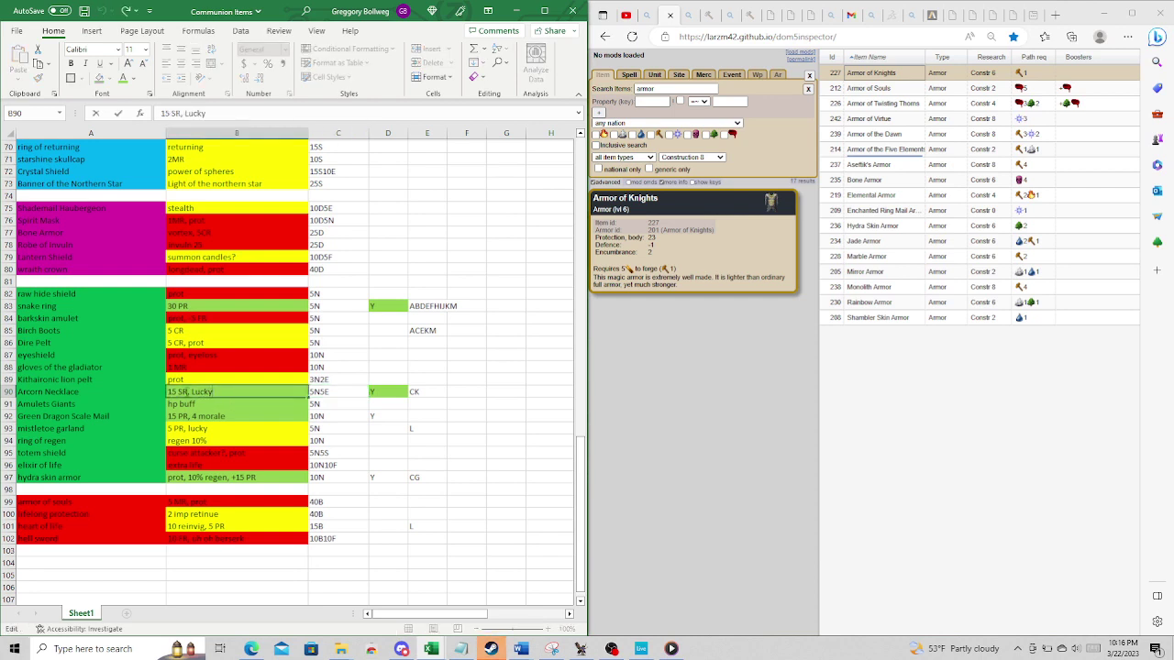
pyautogui.press('Escape')
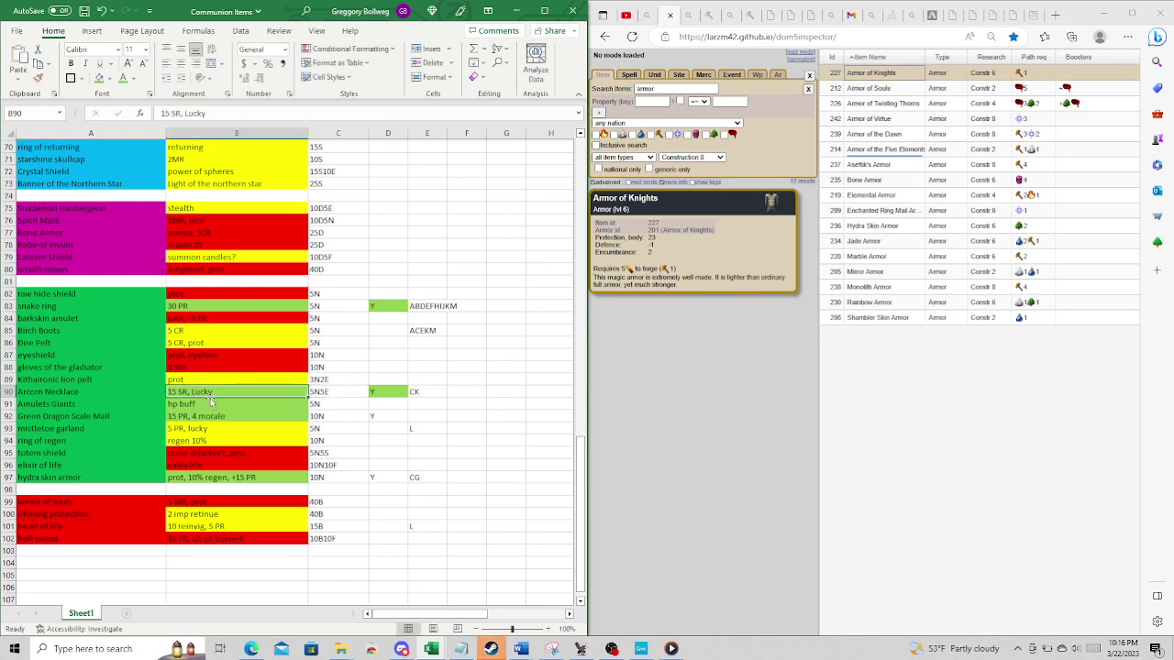
pyautogui.click(209, 404)
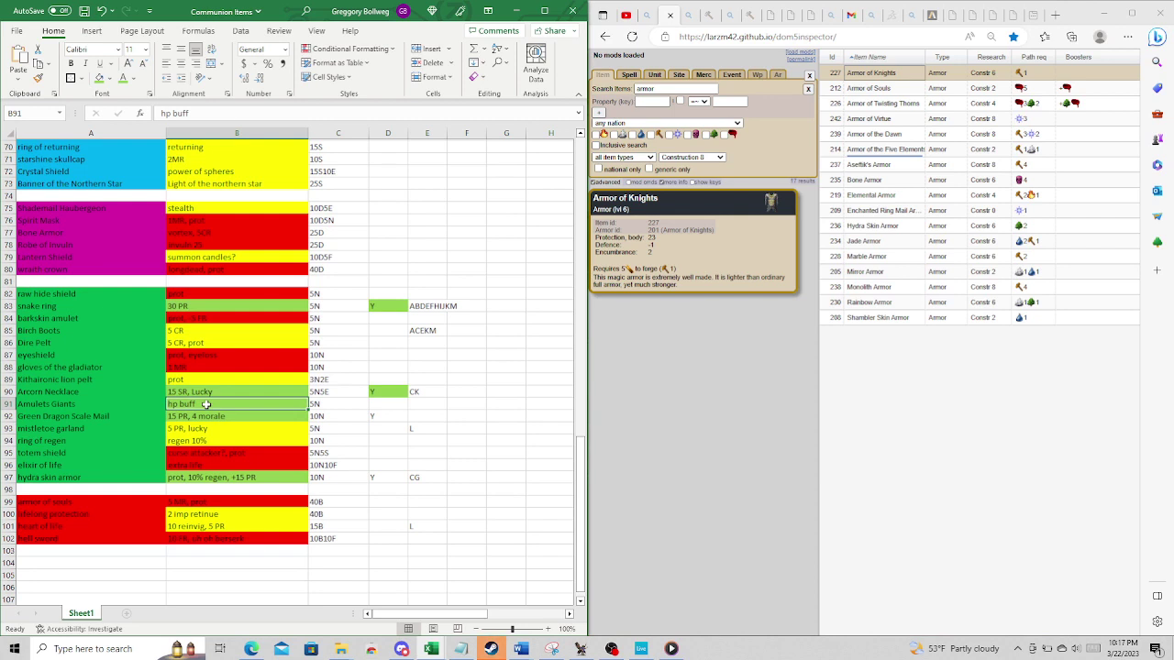
pyautogui.click(110, 80)
pyautogui.click(135, 187)
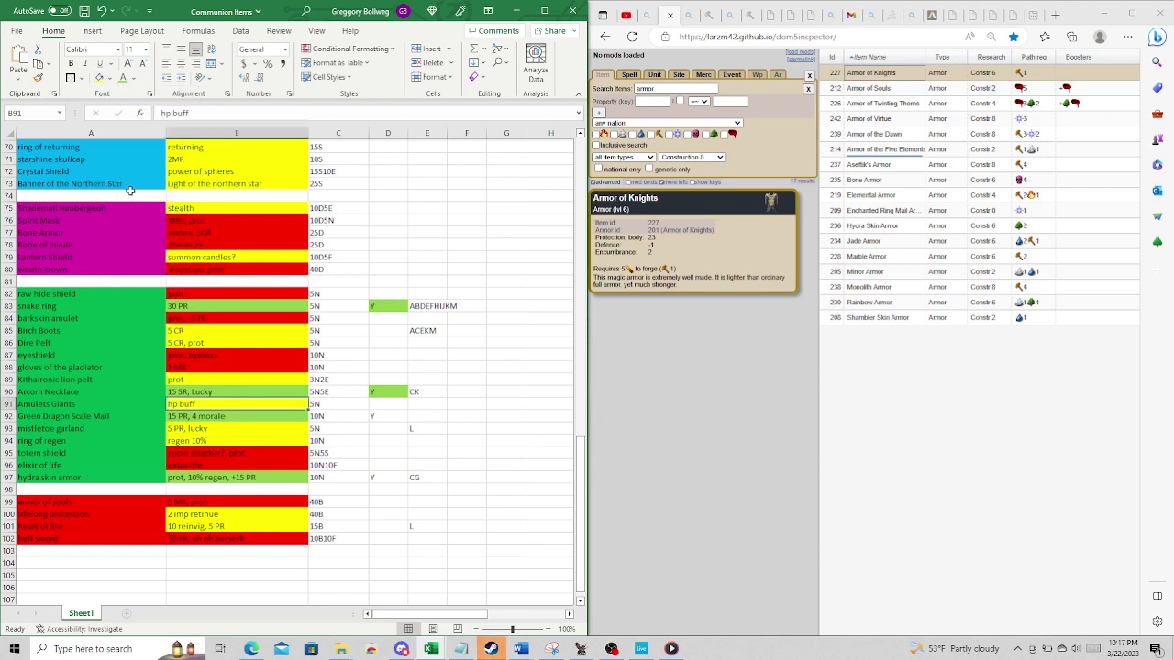
pyautogui.click(340, 404)
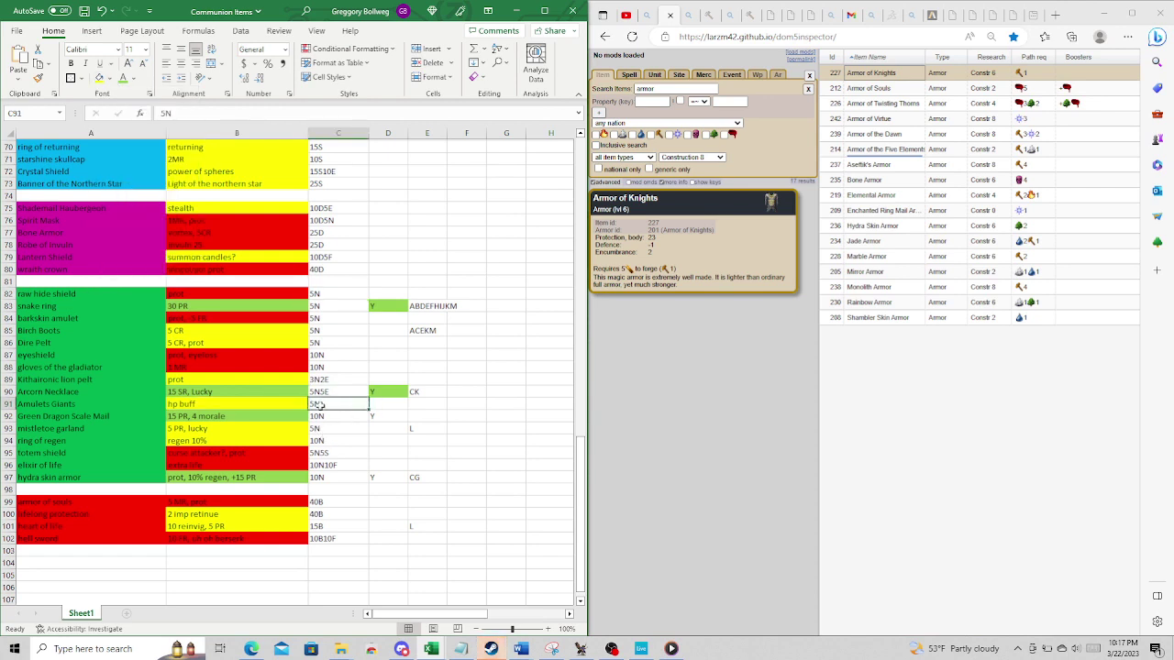
pyautogui.click(181, 415)
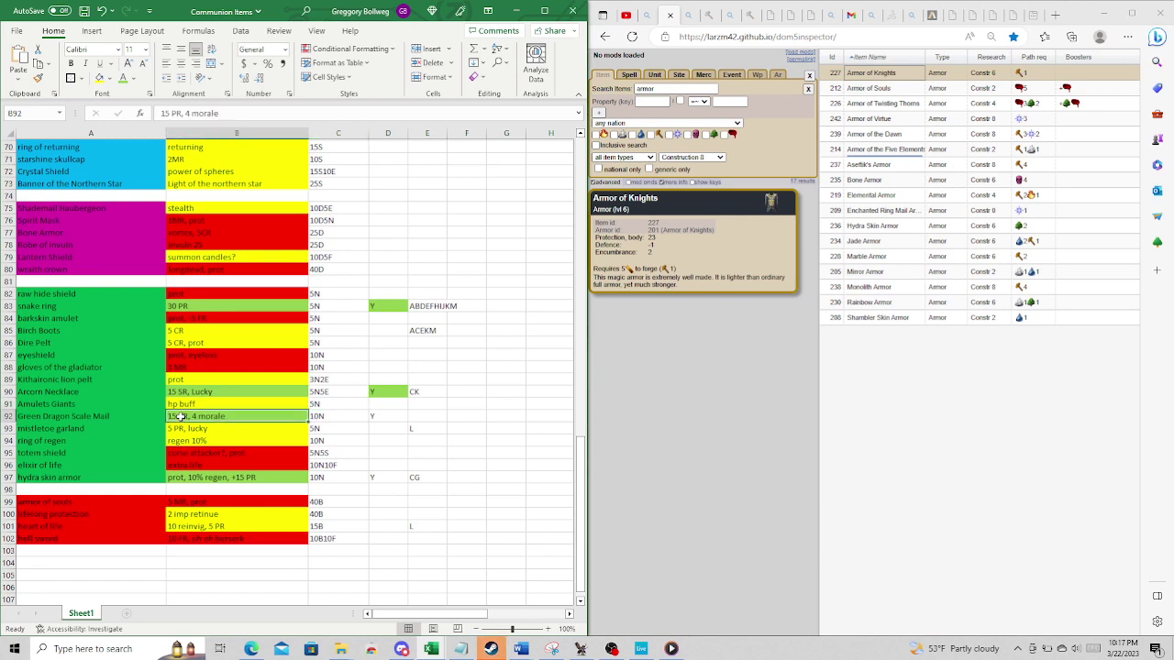
pyautogui.click(188, 476)
pyautogui.doubleClick(212, 477)
pyautogui.doubleClick(204, 417)
pyautogui.click(211, 476)
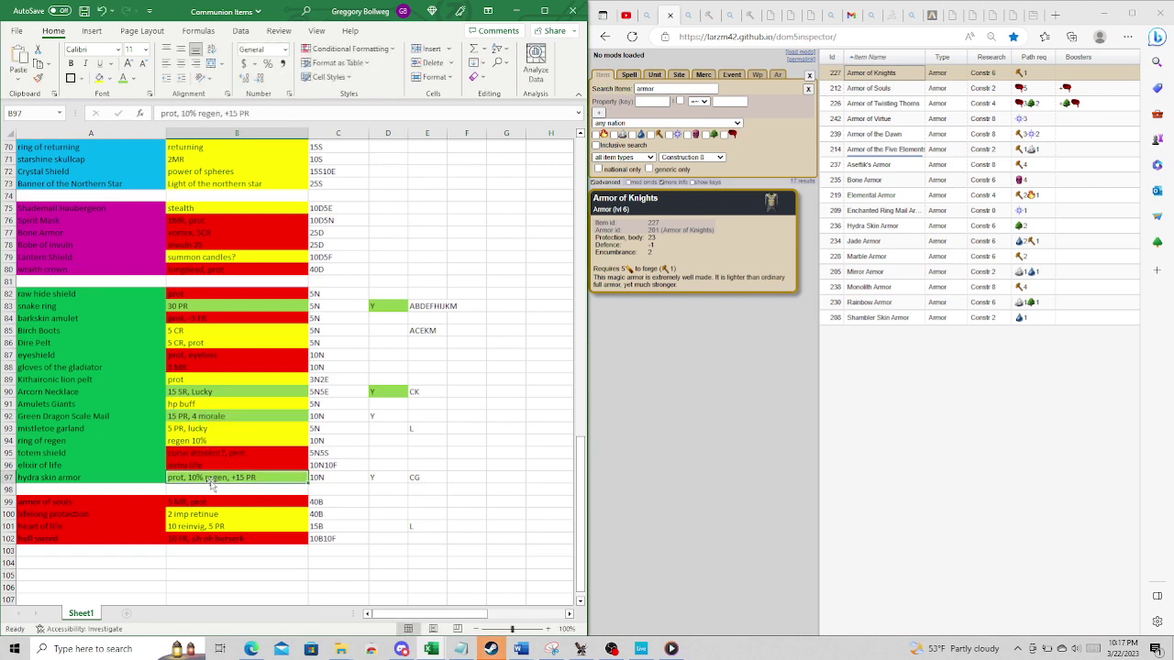
pyautogui.click(204, 415)
pyautogui.click(204, 476)
pyautogui.click(421, 477)
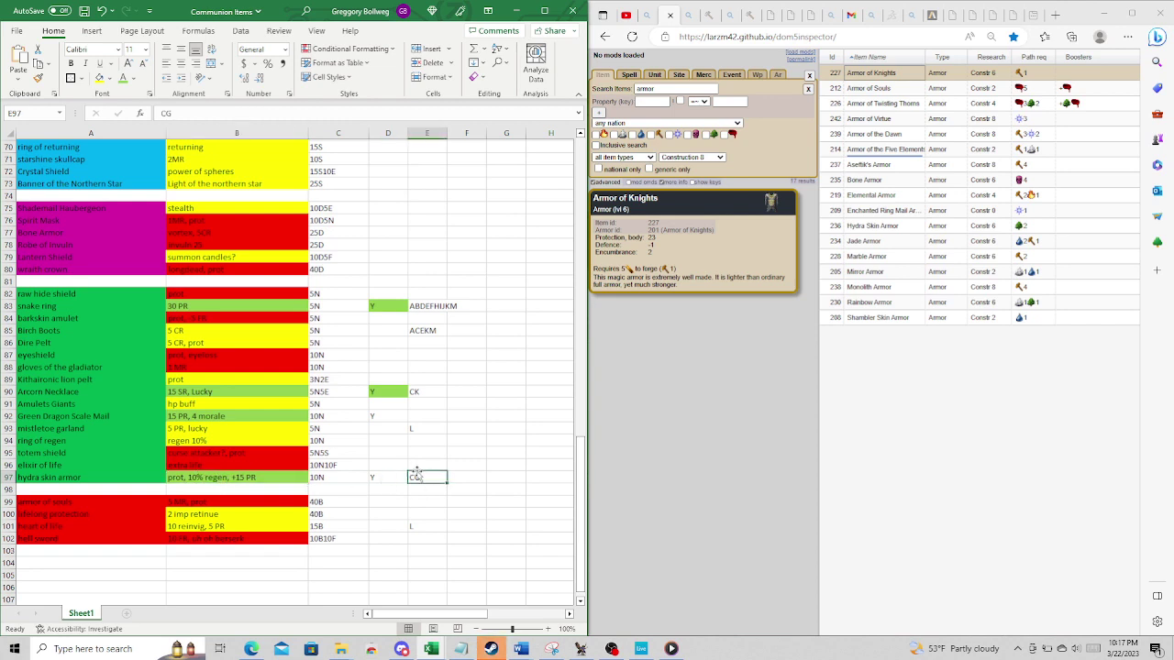
pyautogui.click(231, 418)
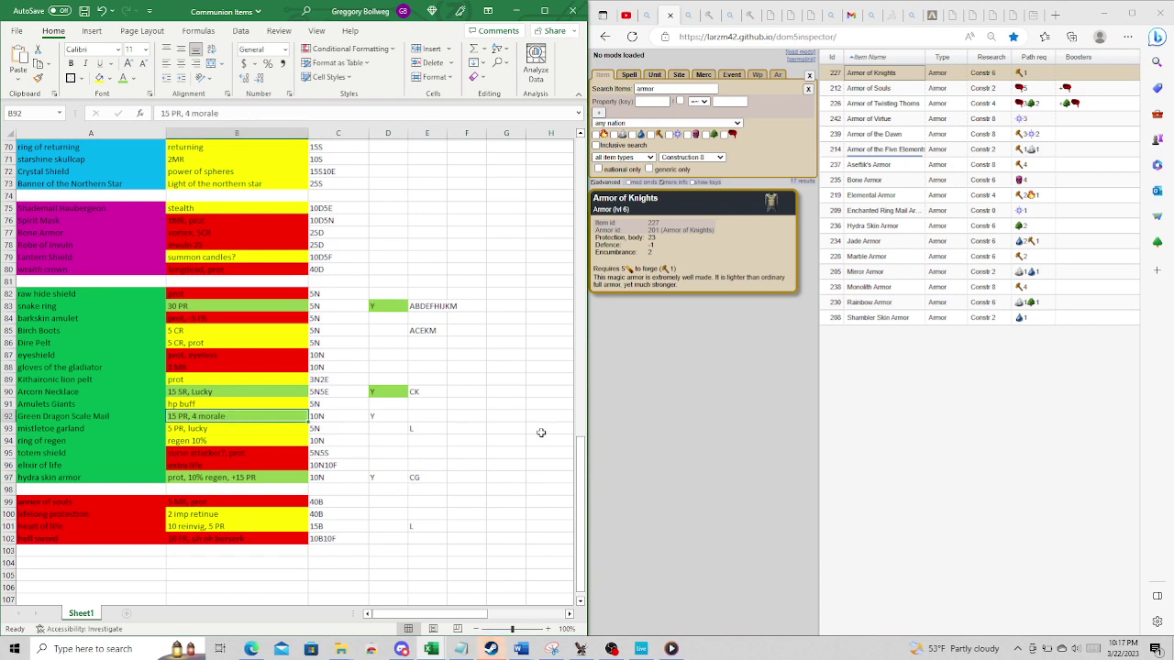
pyautogui.click(425, 421)
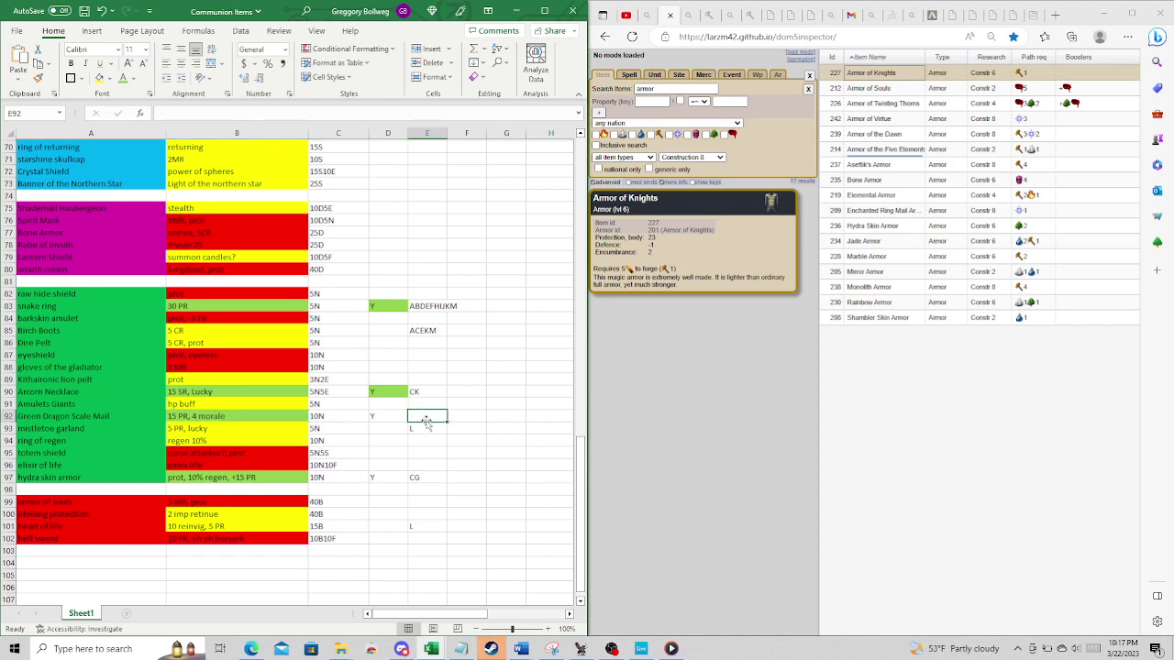
pyautogui.click(246, 429)
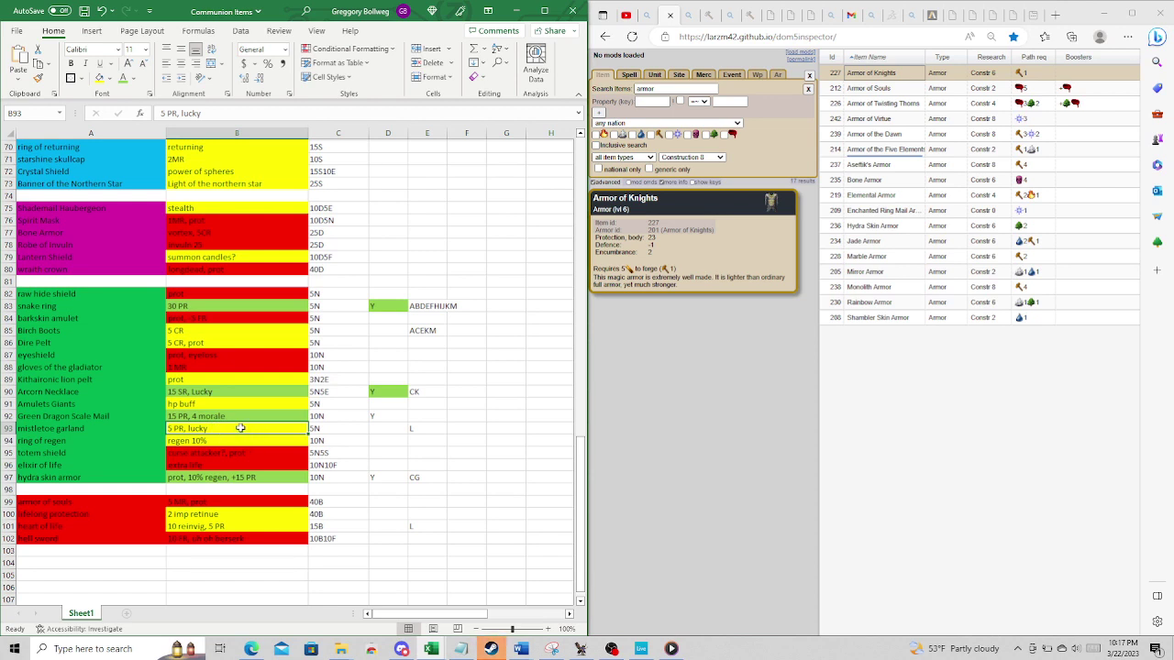
pyautogui.doubleClick(209, 428)
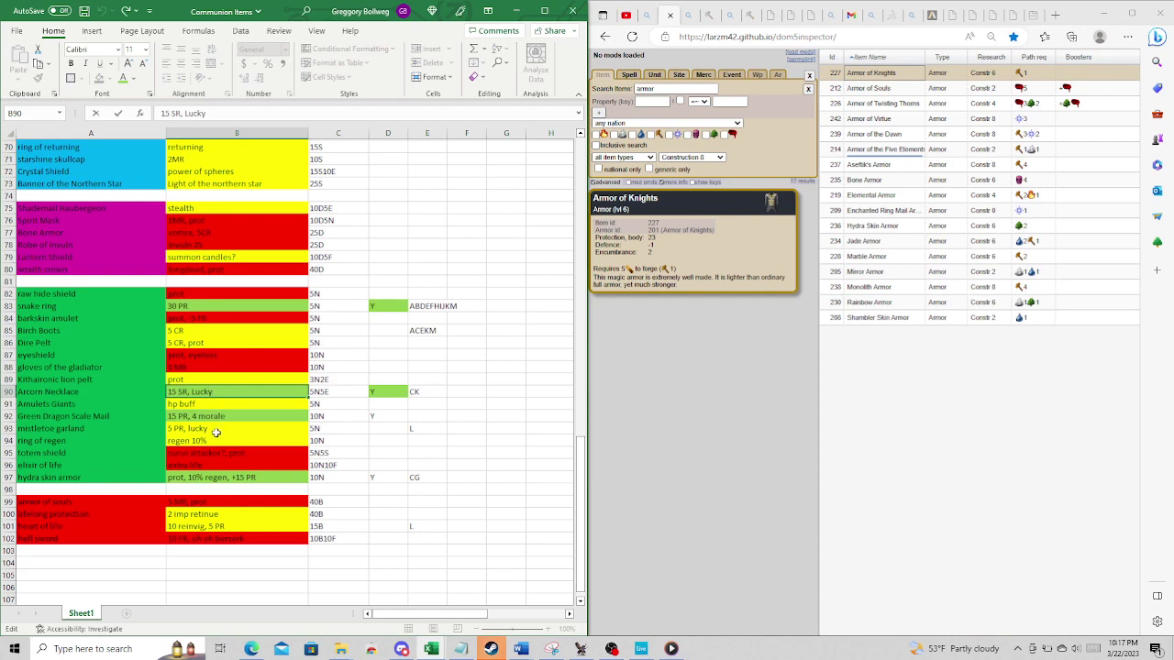
pyautogui.press('Escape')
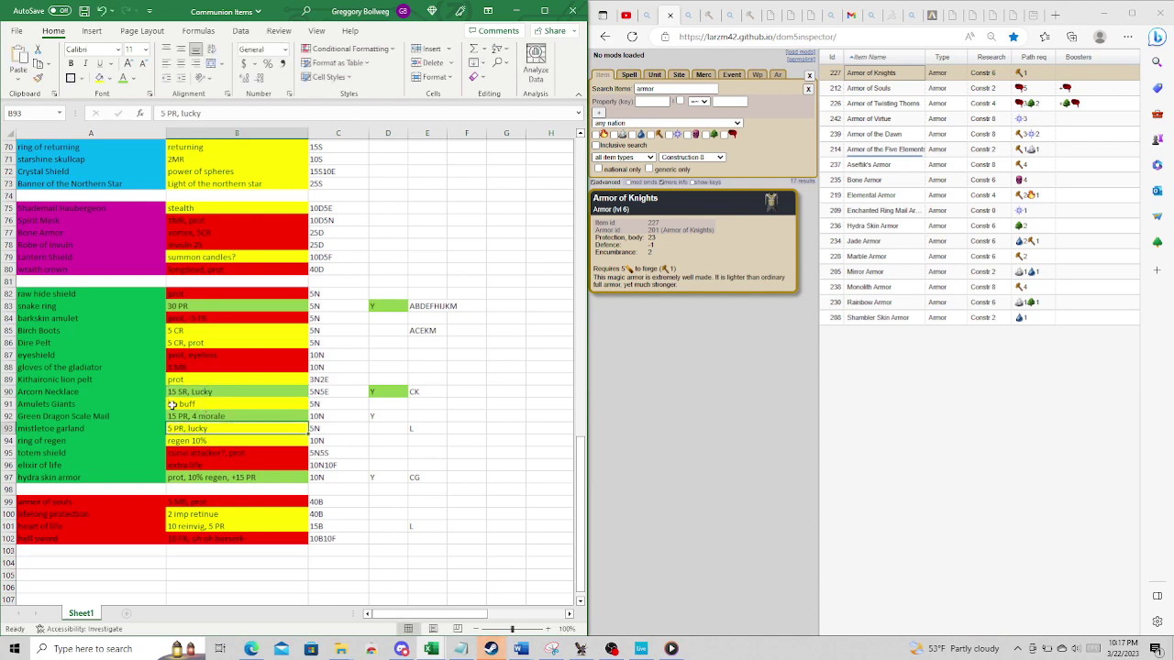
pyautogui.click(421, 429)
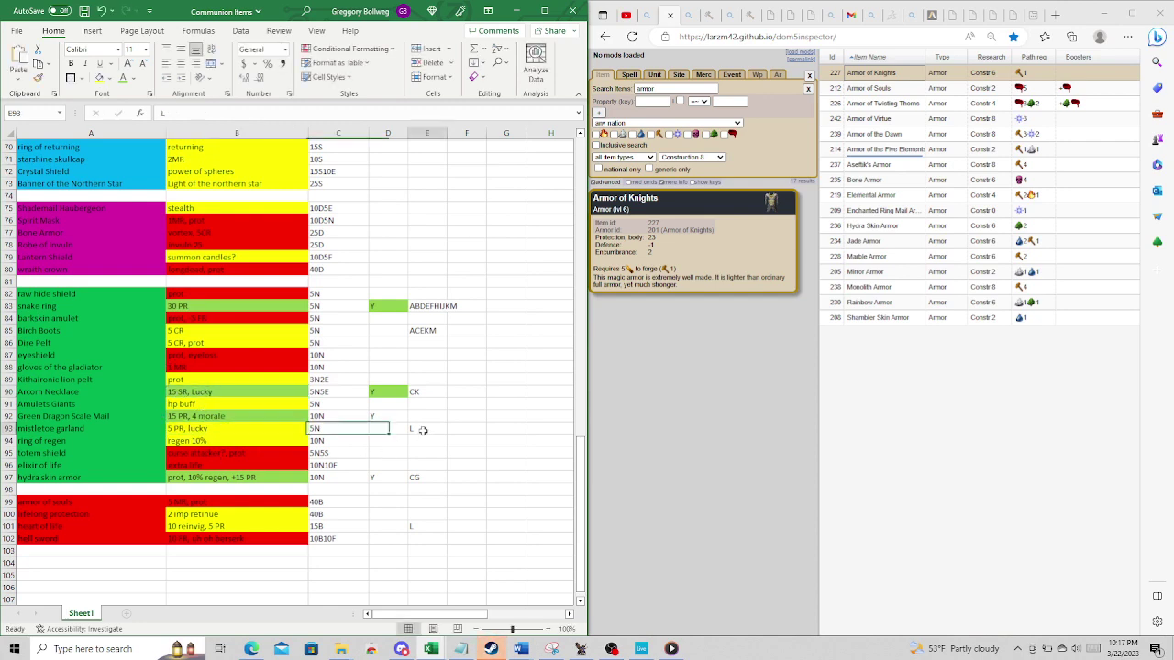
pyautogui.scroll(16, 507, 475)
pyautogui.scroll(7, 509, 476)
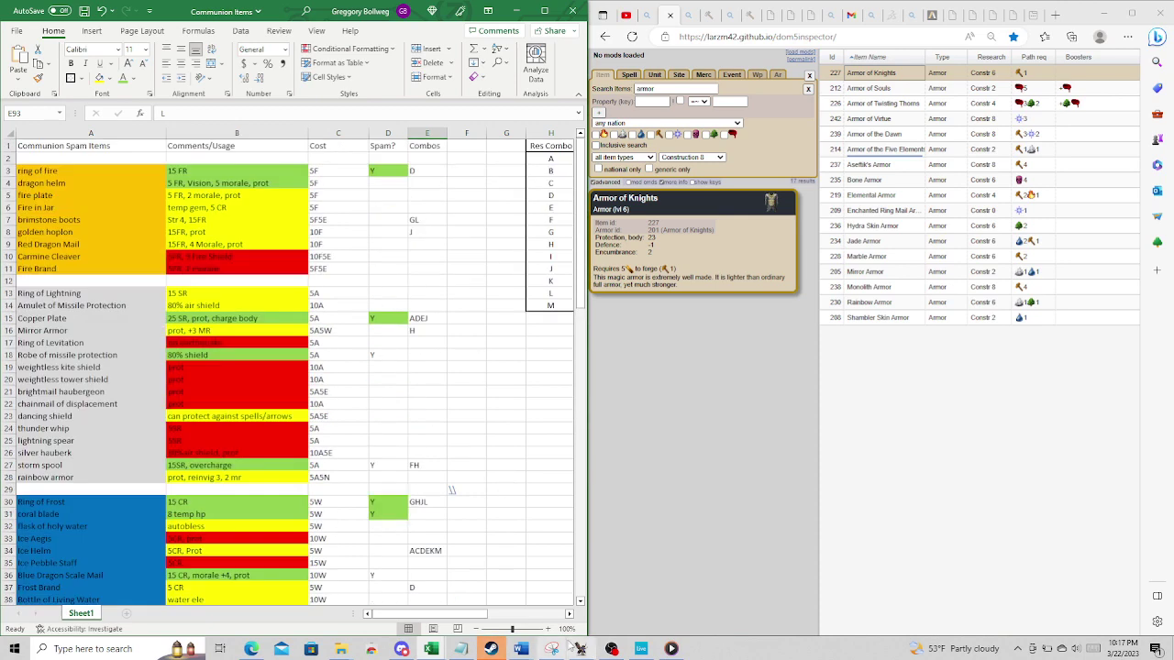
pyautogui.click(568, 614)
pyautogui.click(568, 614)
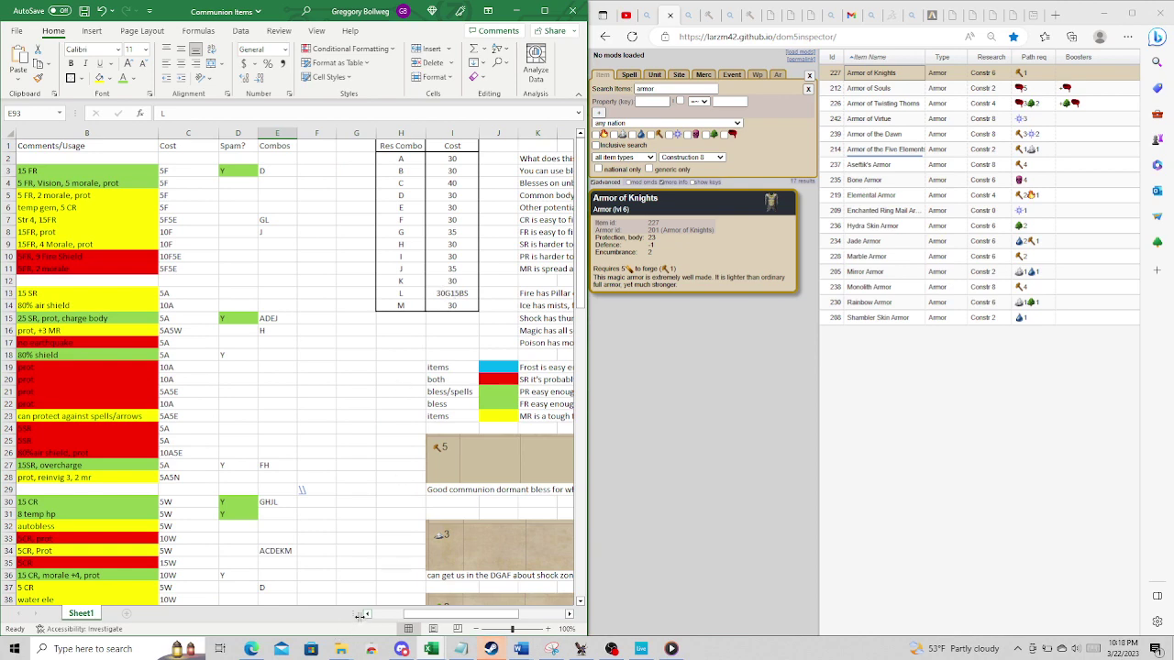
pyautogui.click(363, 614)
pyautogui.click(580, 603)
pyautogui.click(580, 603)
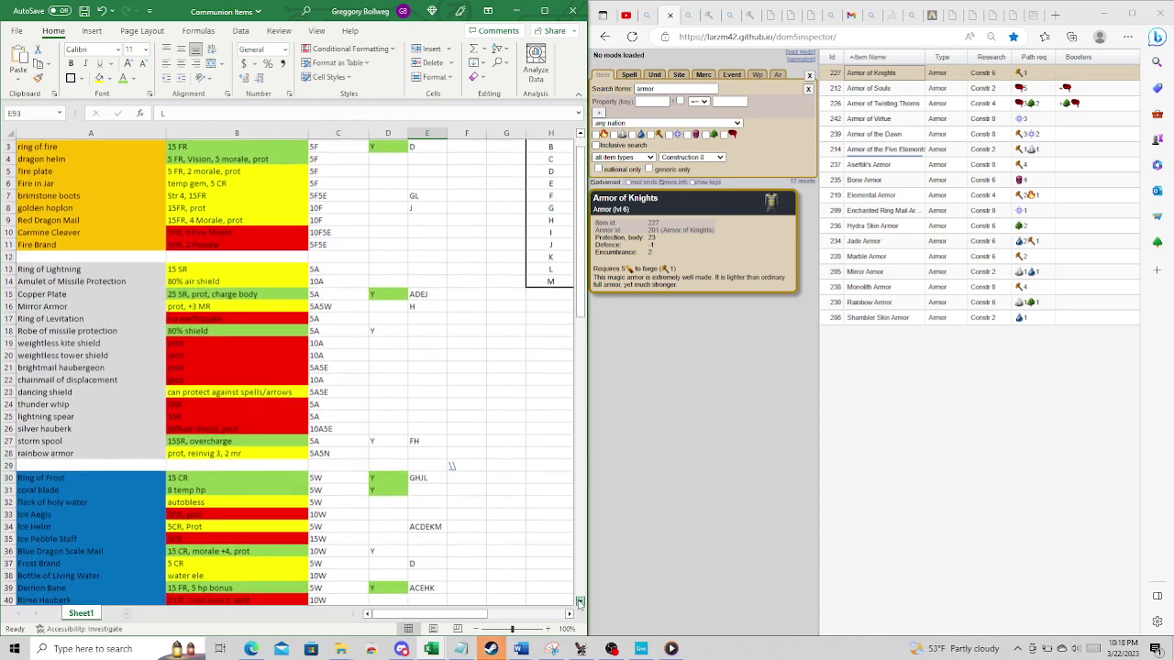
pyautogui.scroll(-20, 537, 467)
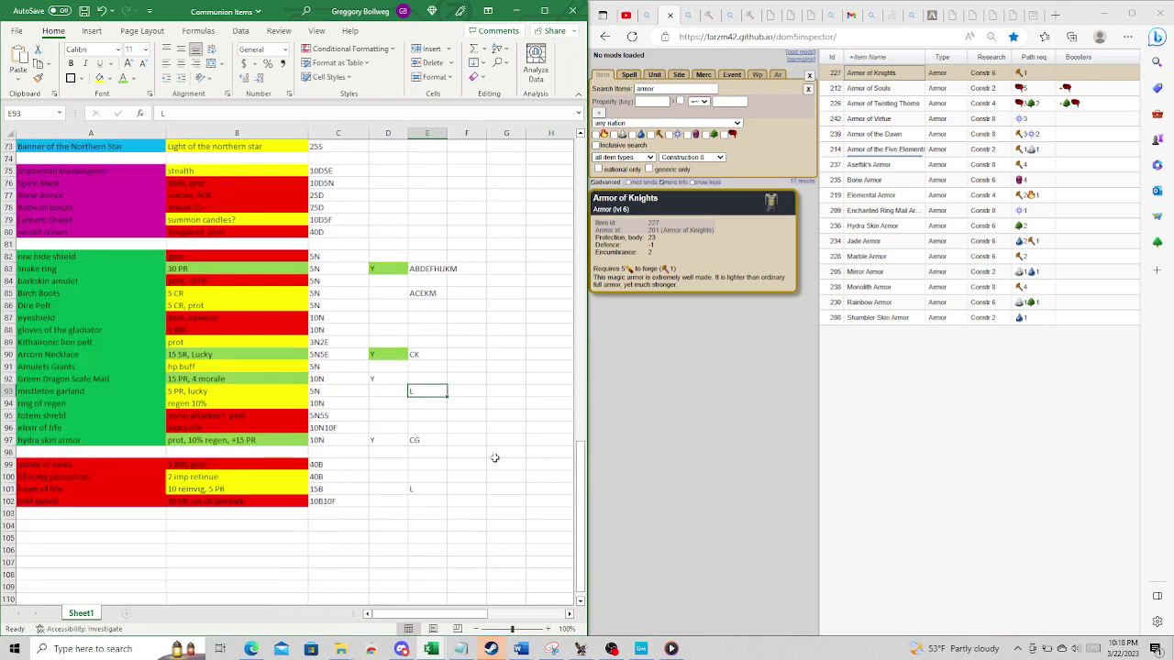
pyautogui.click(62, 392)
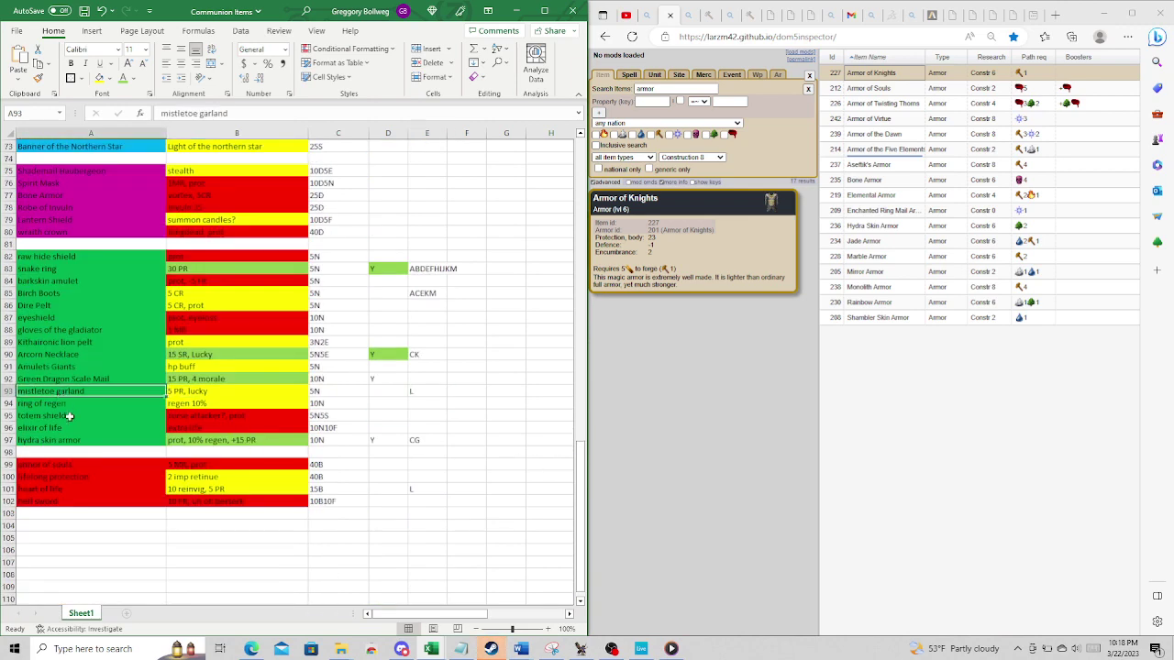
pyautogui.click(76, 483)
pyautogui.doubleClick(247, 491)
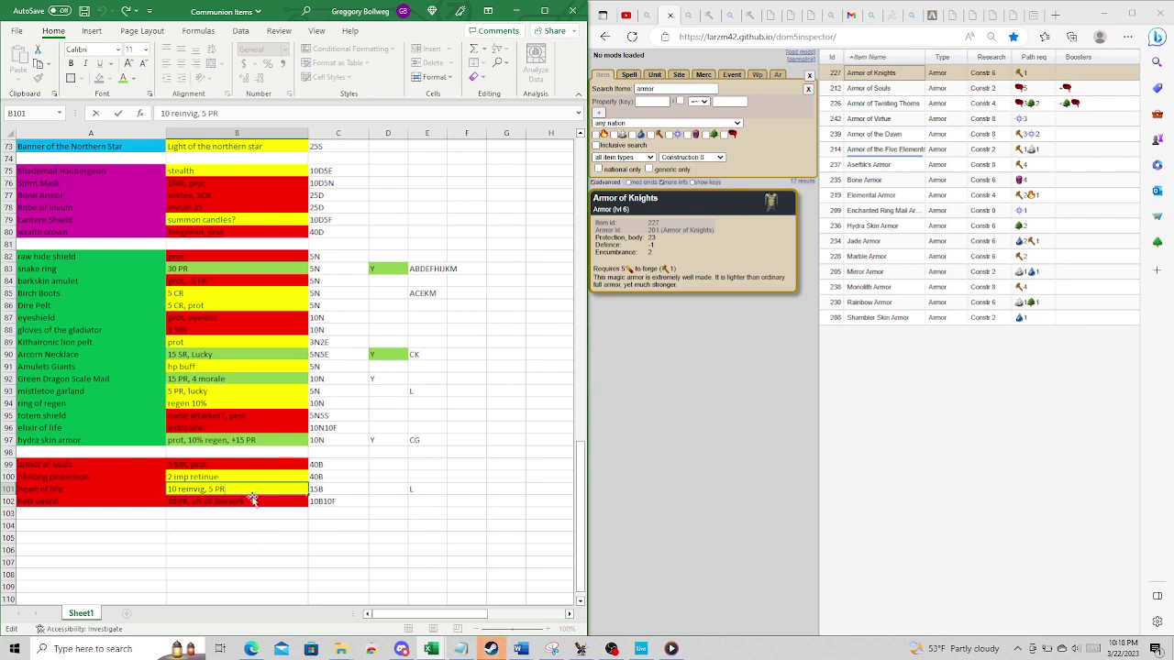
pyautogui.click(121, 451)
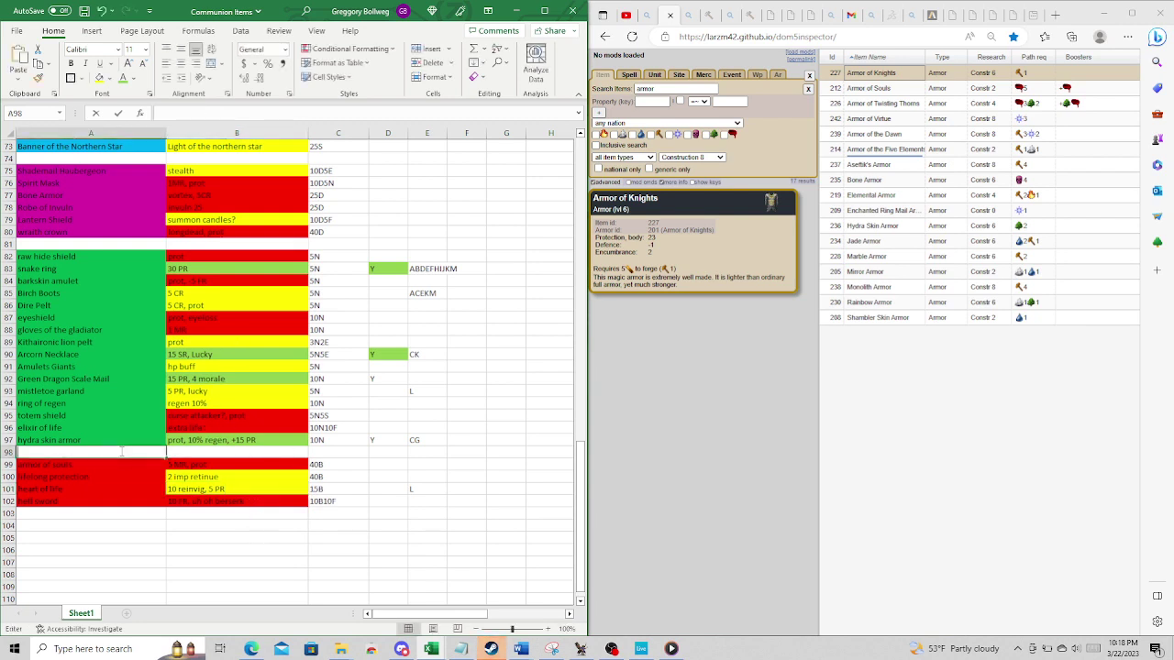
pyautogui.click(50, 466)
pyautogui.click(66, 500)
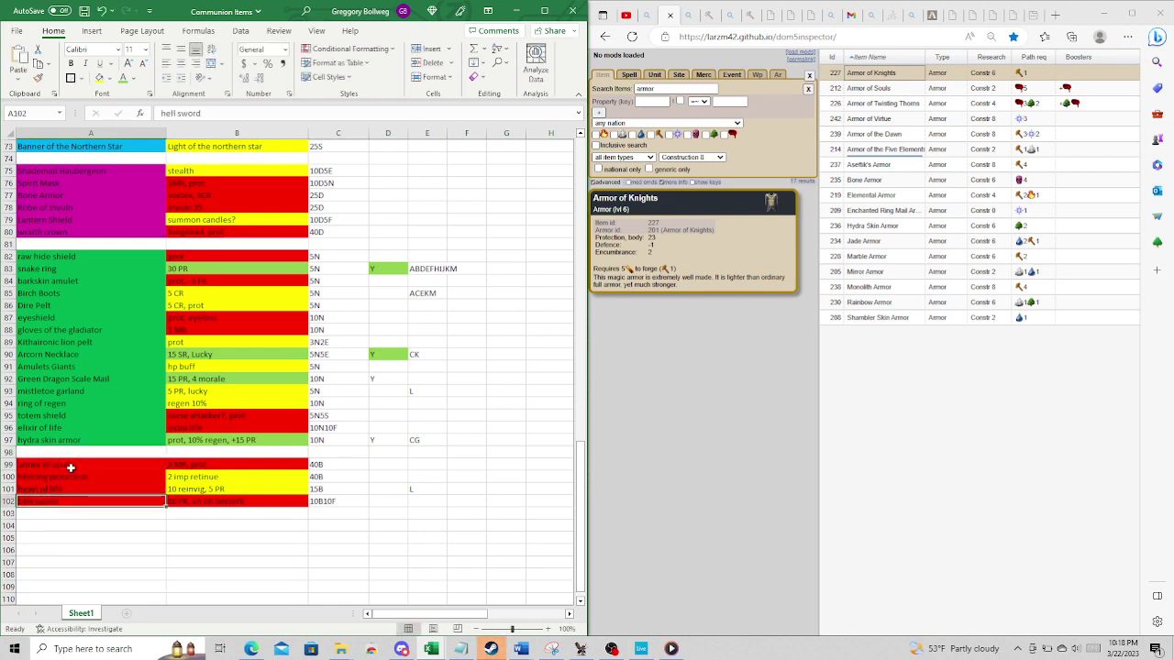
pyautogui.click(70, 467)
pyautogui.click(66, 486)
pyautogui.click(66, 476)
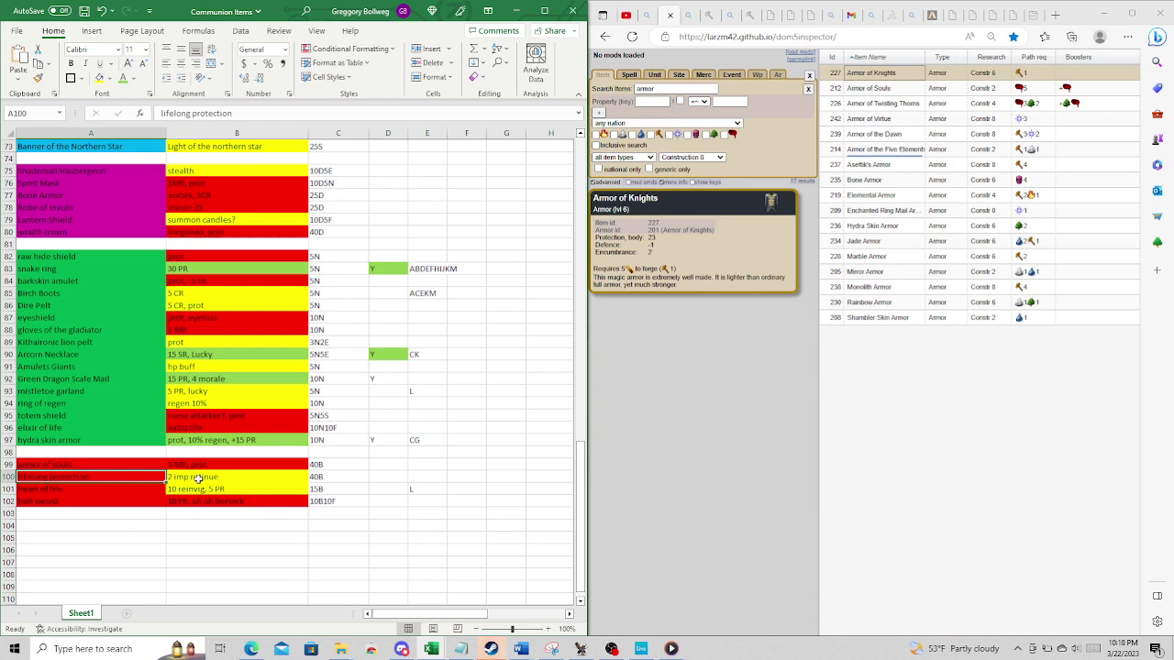
pyautogui.click(189, 480)
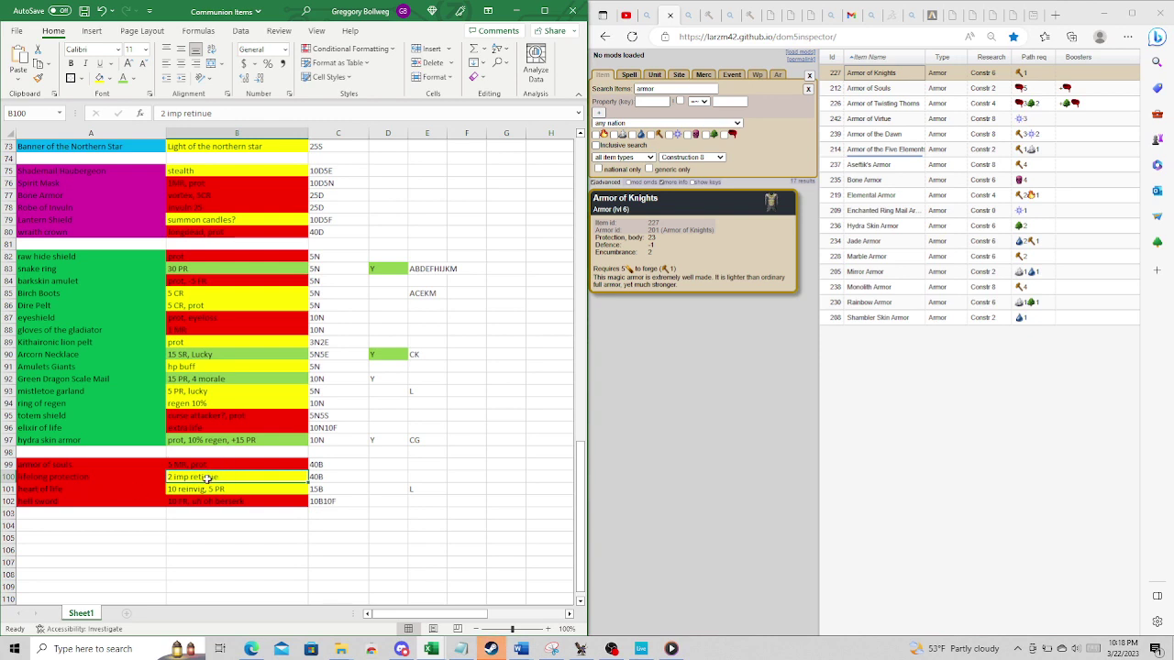
pyautogui.click(117, 488)
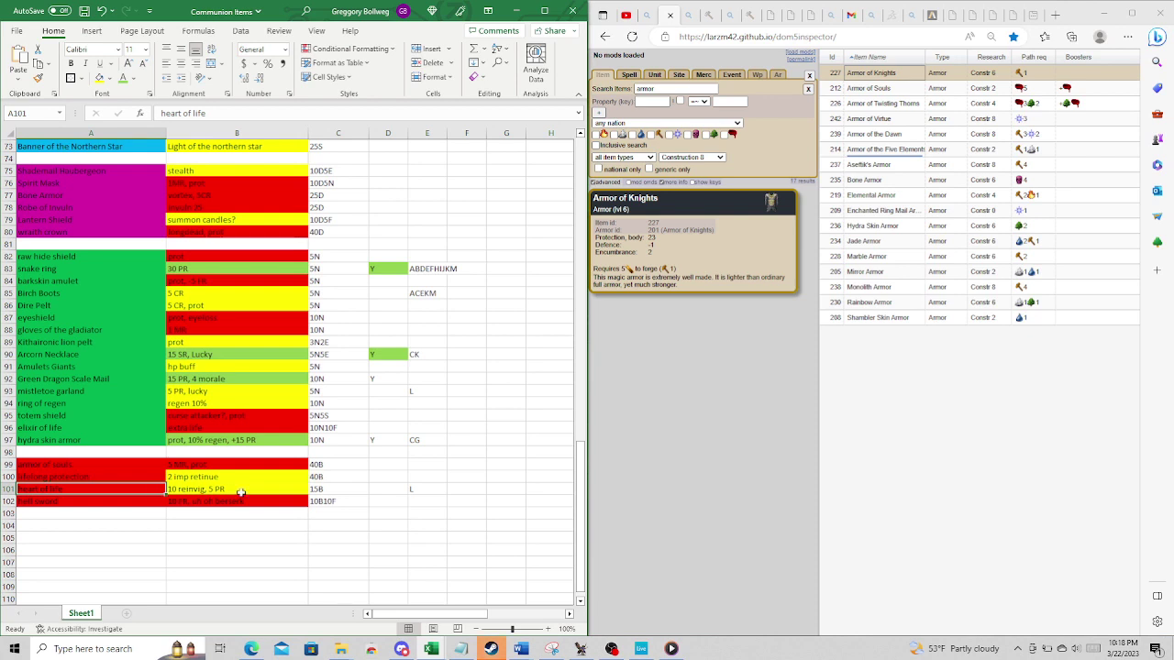
pyautogui.click(315, 490)
pyautogui.click(95, 494)
pyautogui.click(213, 492)
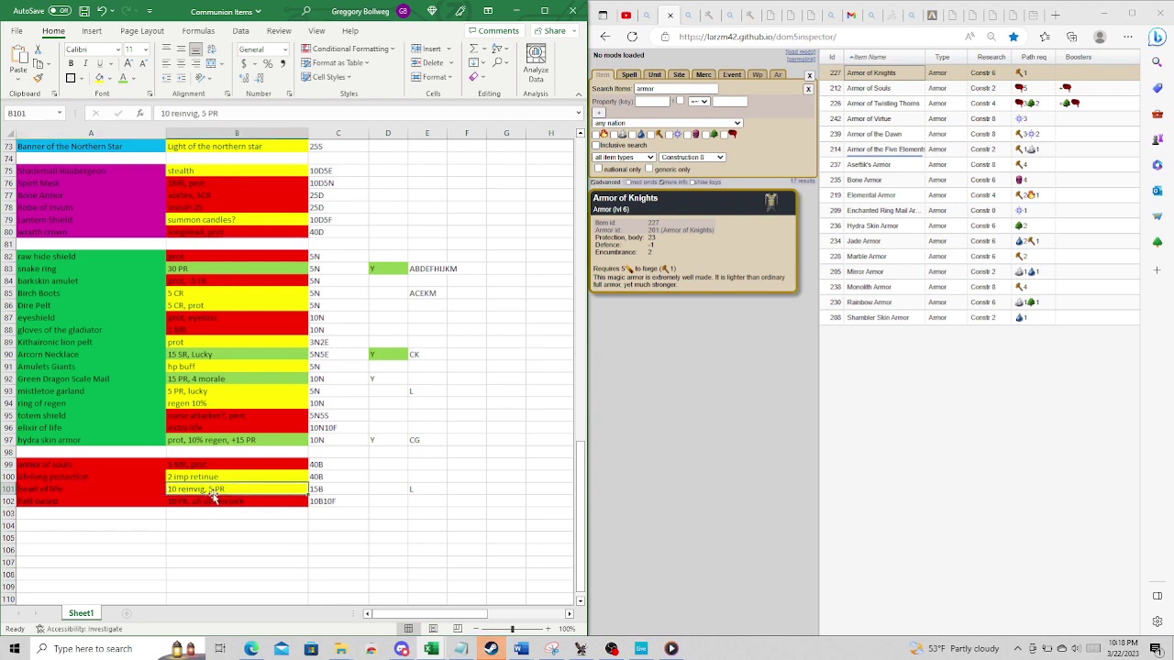
pyautogui.click(321, 489)
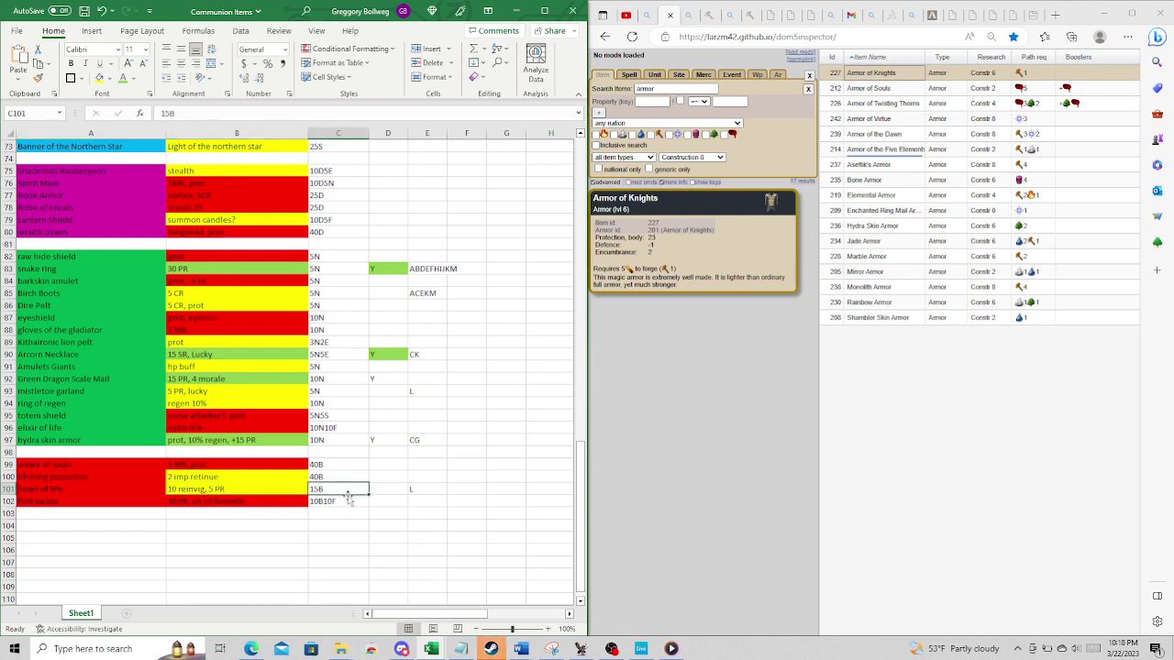
pyautogui.click(170, 492)
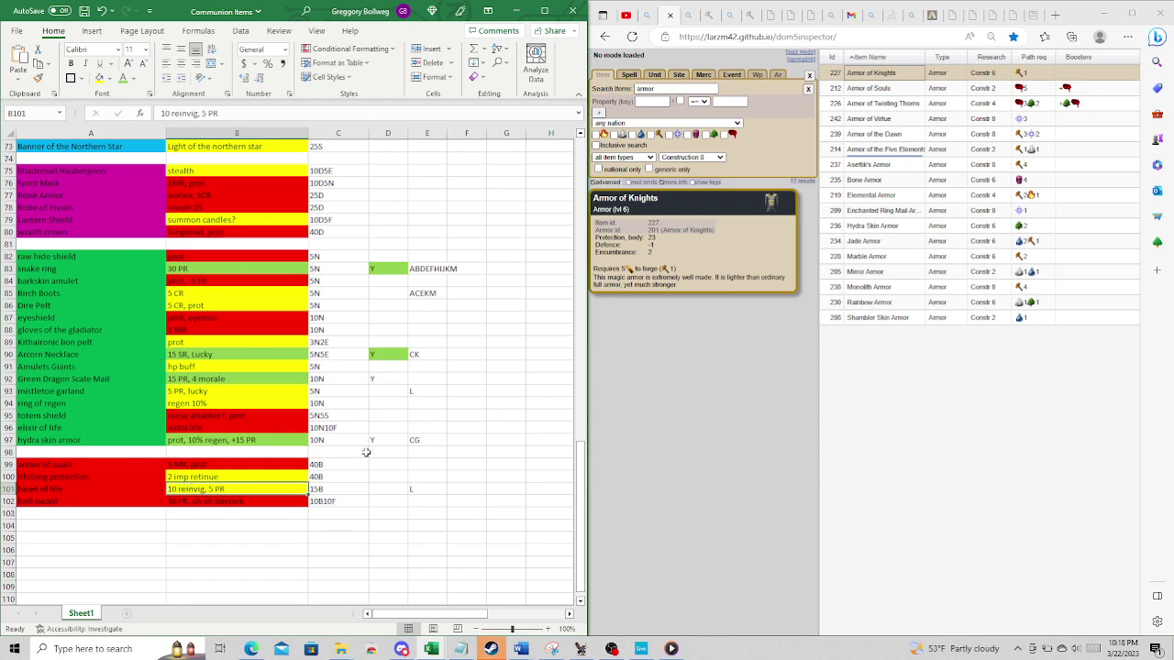
pyautogui.scroll(20, 371, 452)
pyautogui.click(568, 616)
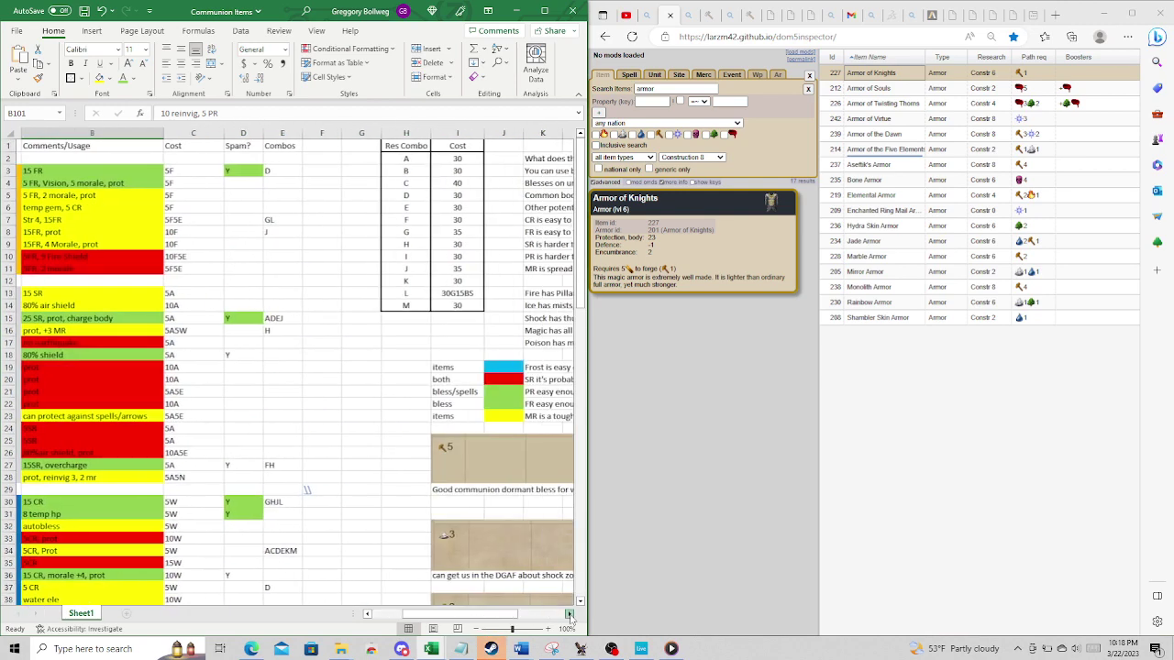
pyautogui.click(444, 293)
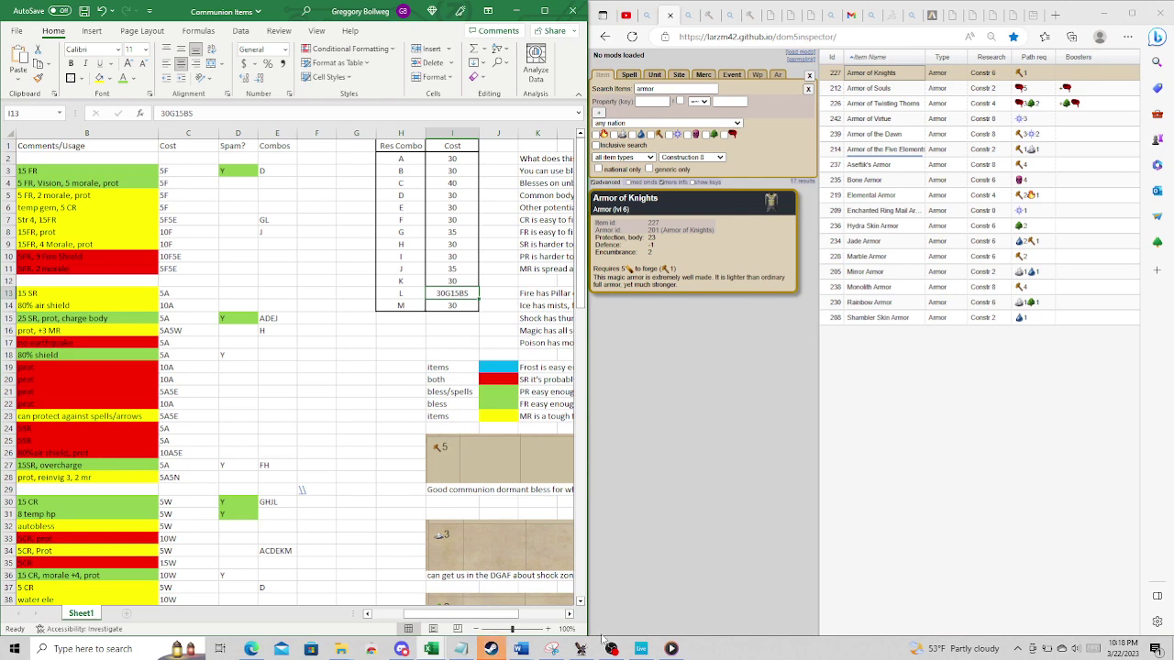
pyautogui.click(569, 616)
pyautogui.click(568, 616)
pyautogui.click(568, 616)
pyautogui.click(569, 616)
pyautogui.scroll(-5, 465, 508)
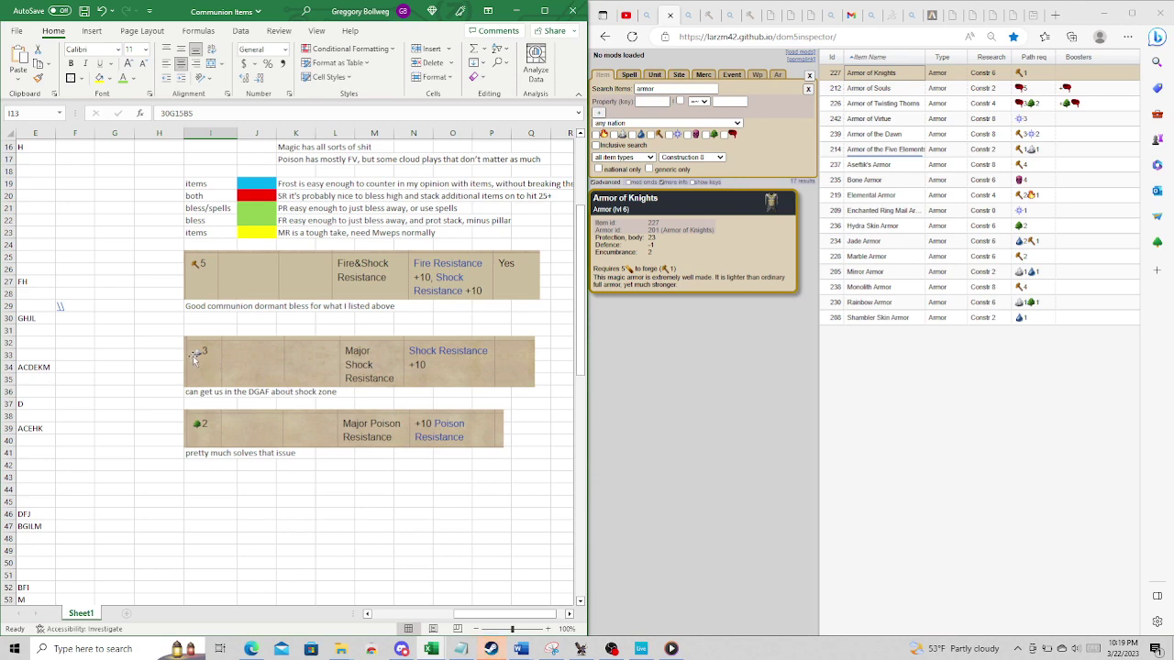
pyautogui.scroll(5, 234, 367)
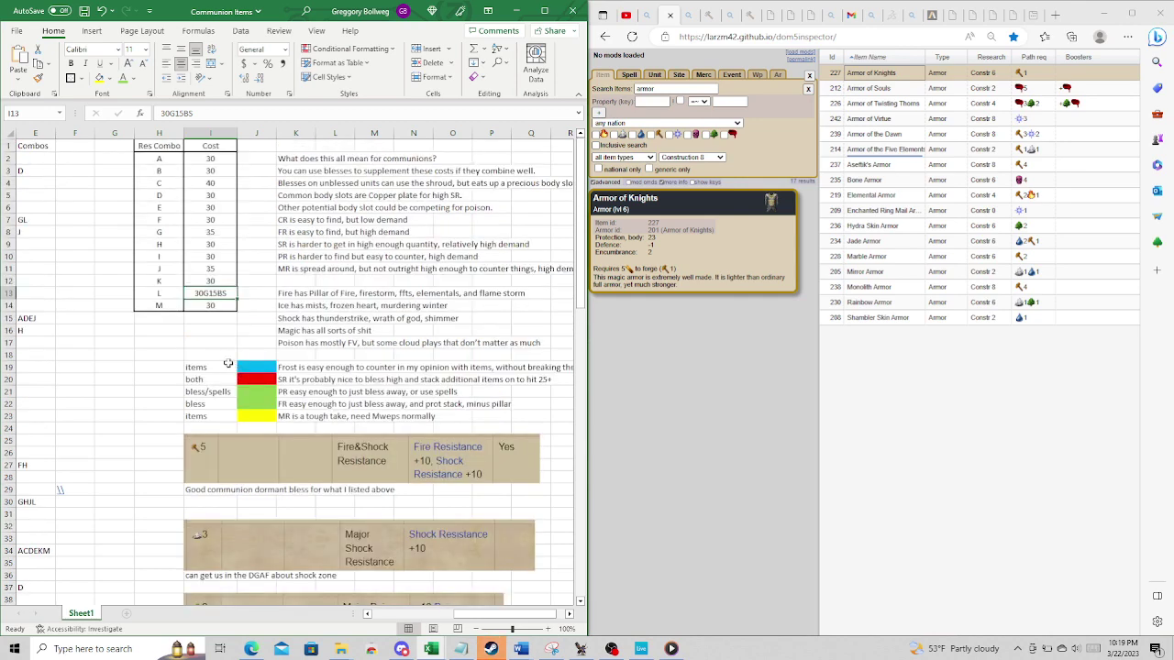
pyautogui.hscroll(-4, 371, 622)
pyautogui.click(569, 614)
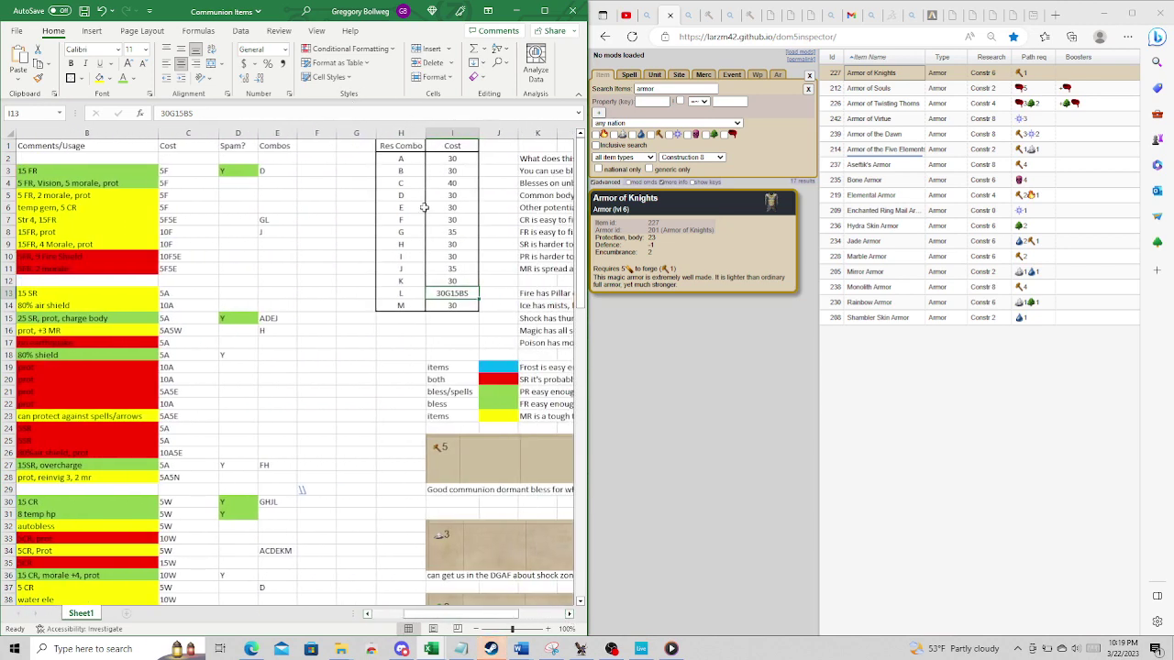
pyautogui.click(365, 222)
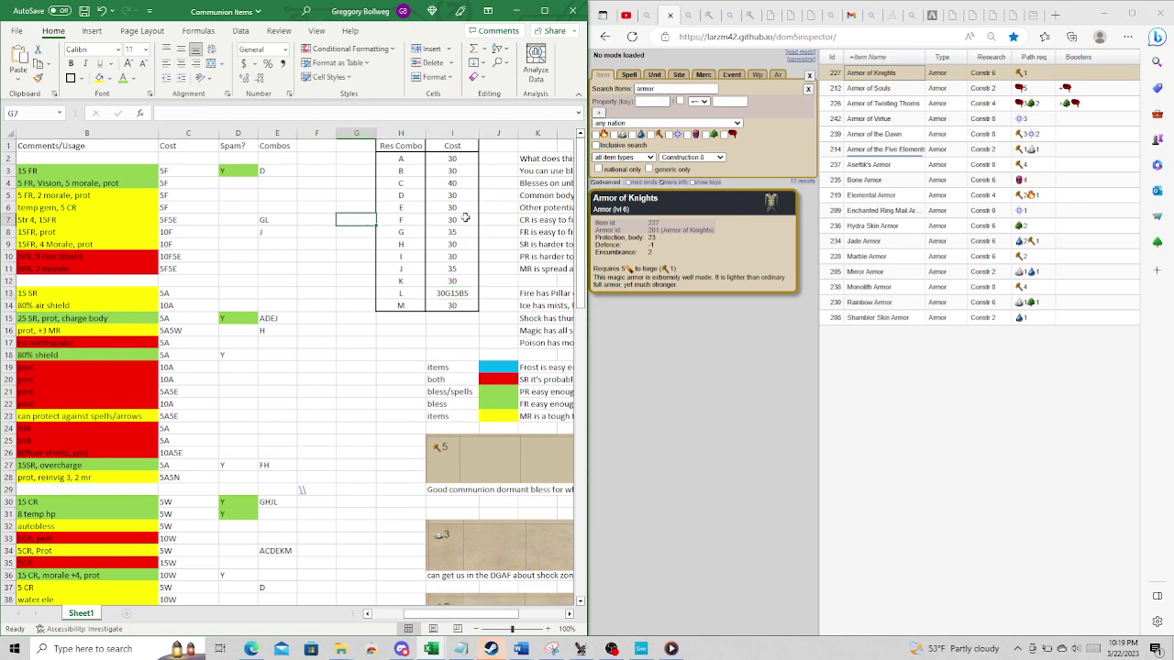
pyautogui.click(365, 615)
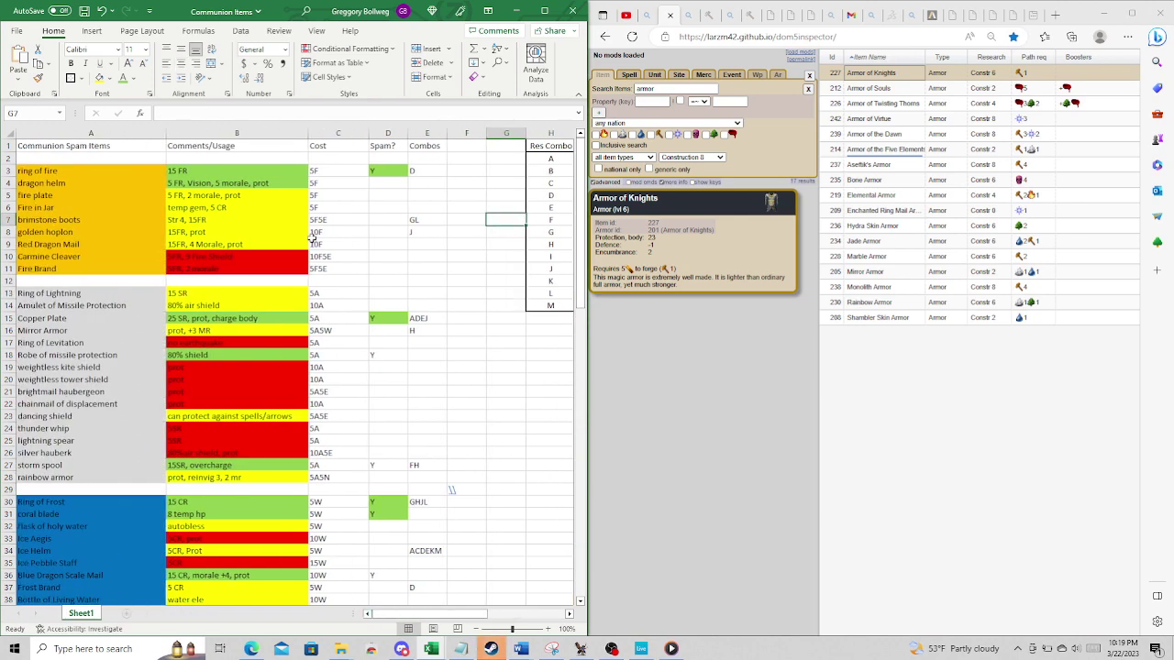
pyautogui.click(432, 255)
pyautogui.click(427, 244)
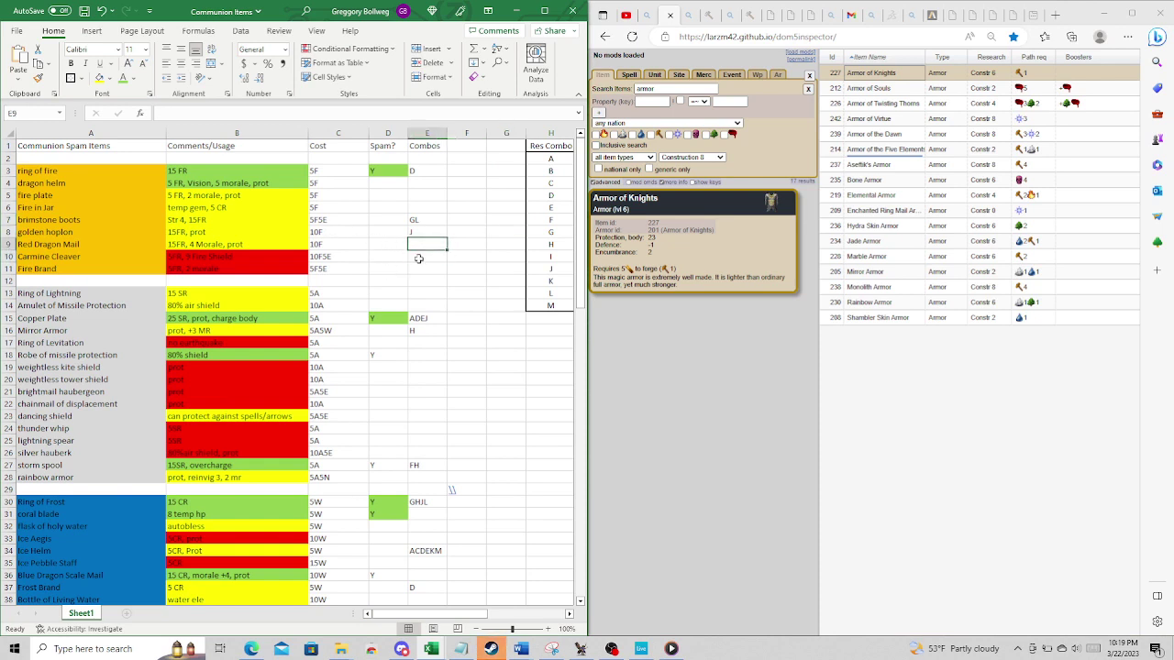
pyautogui.click(418, 256)
pyautogui.click(418, 268)
pyautogui.click(424, 244)
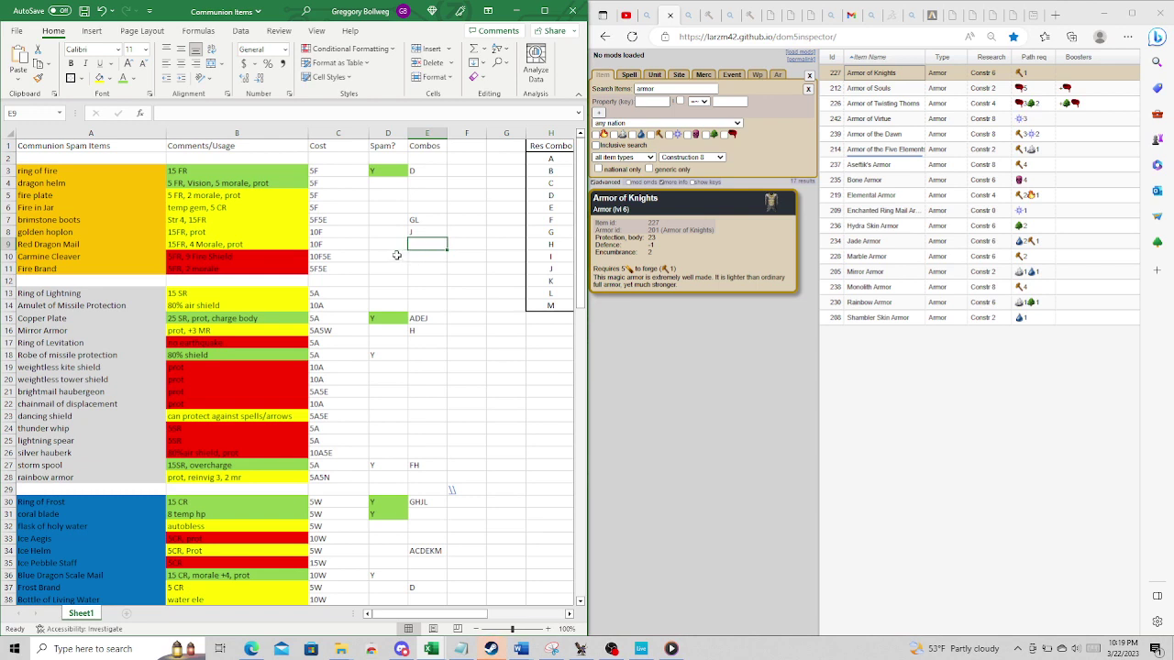